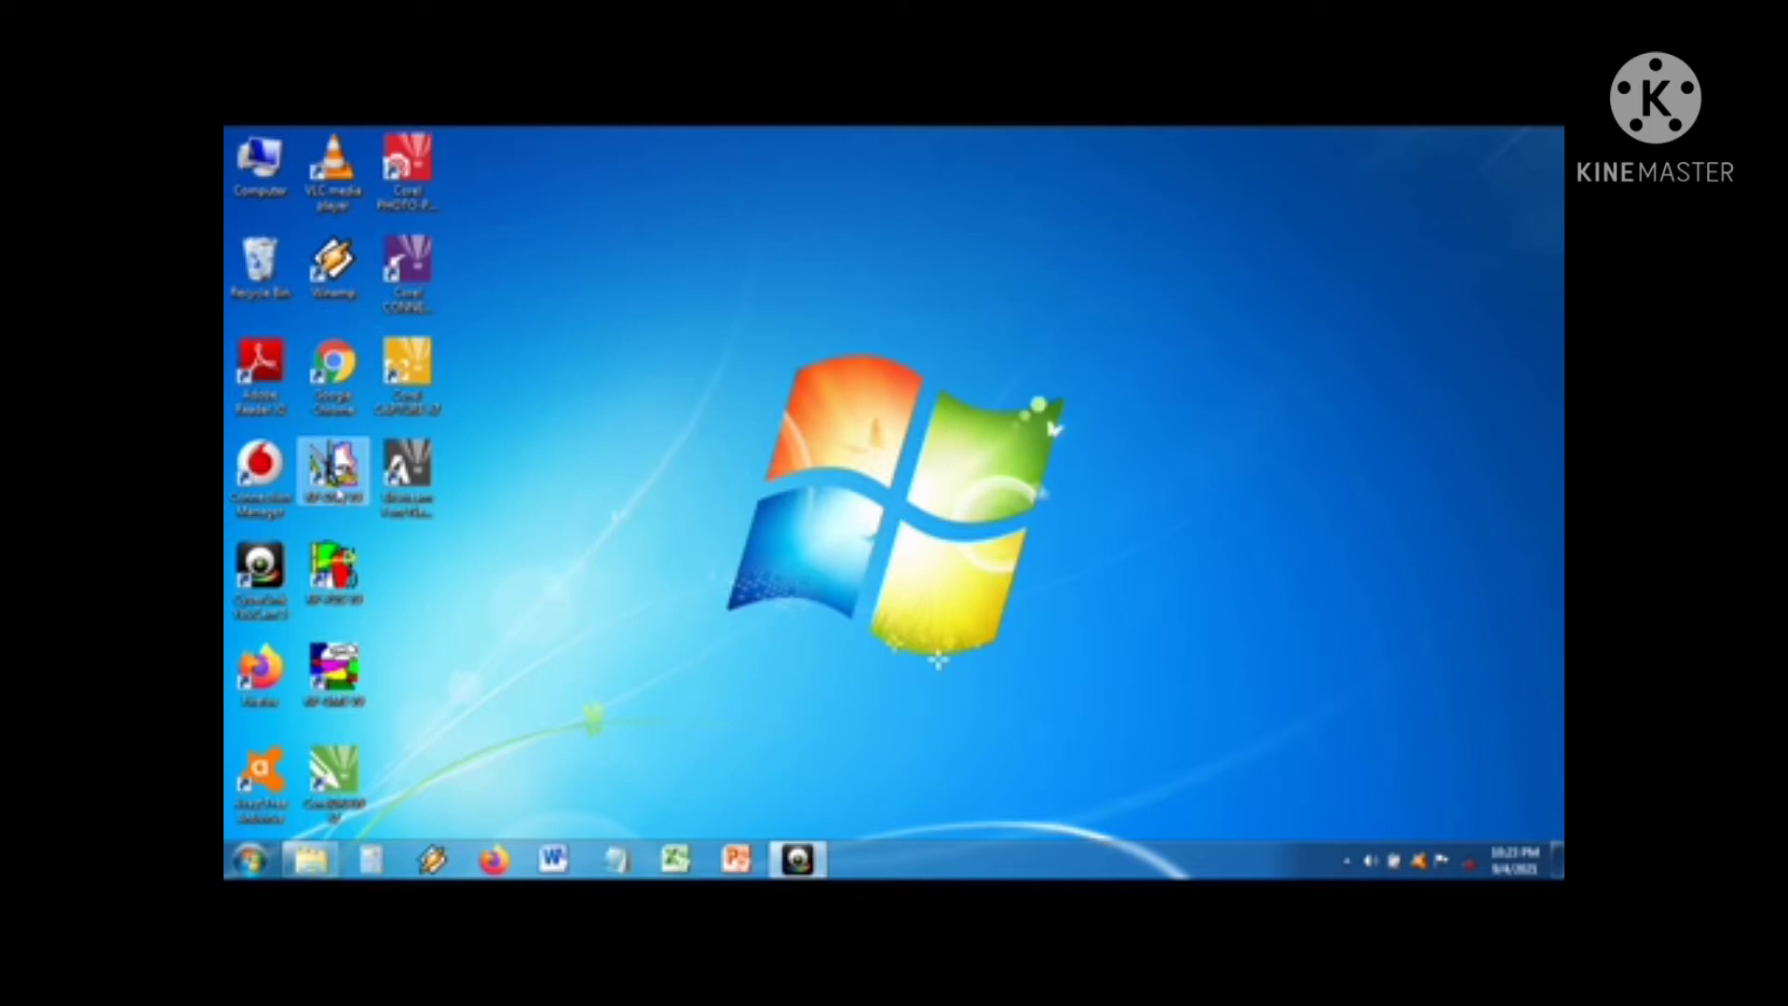
Step: Launch the Richpeace DGS pattern design program from the desktop
double_click(333, 470)
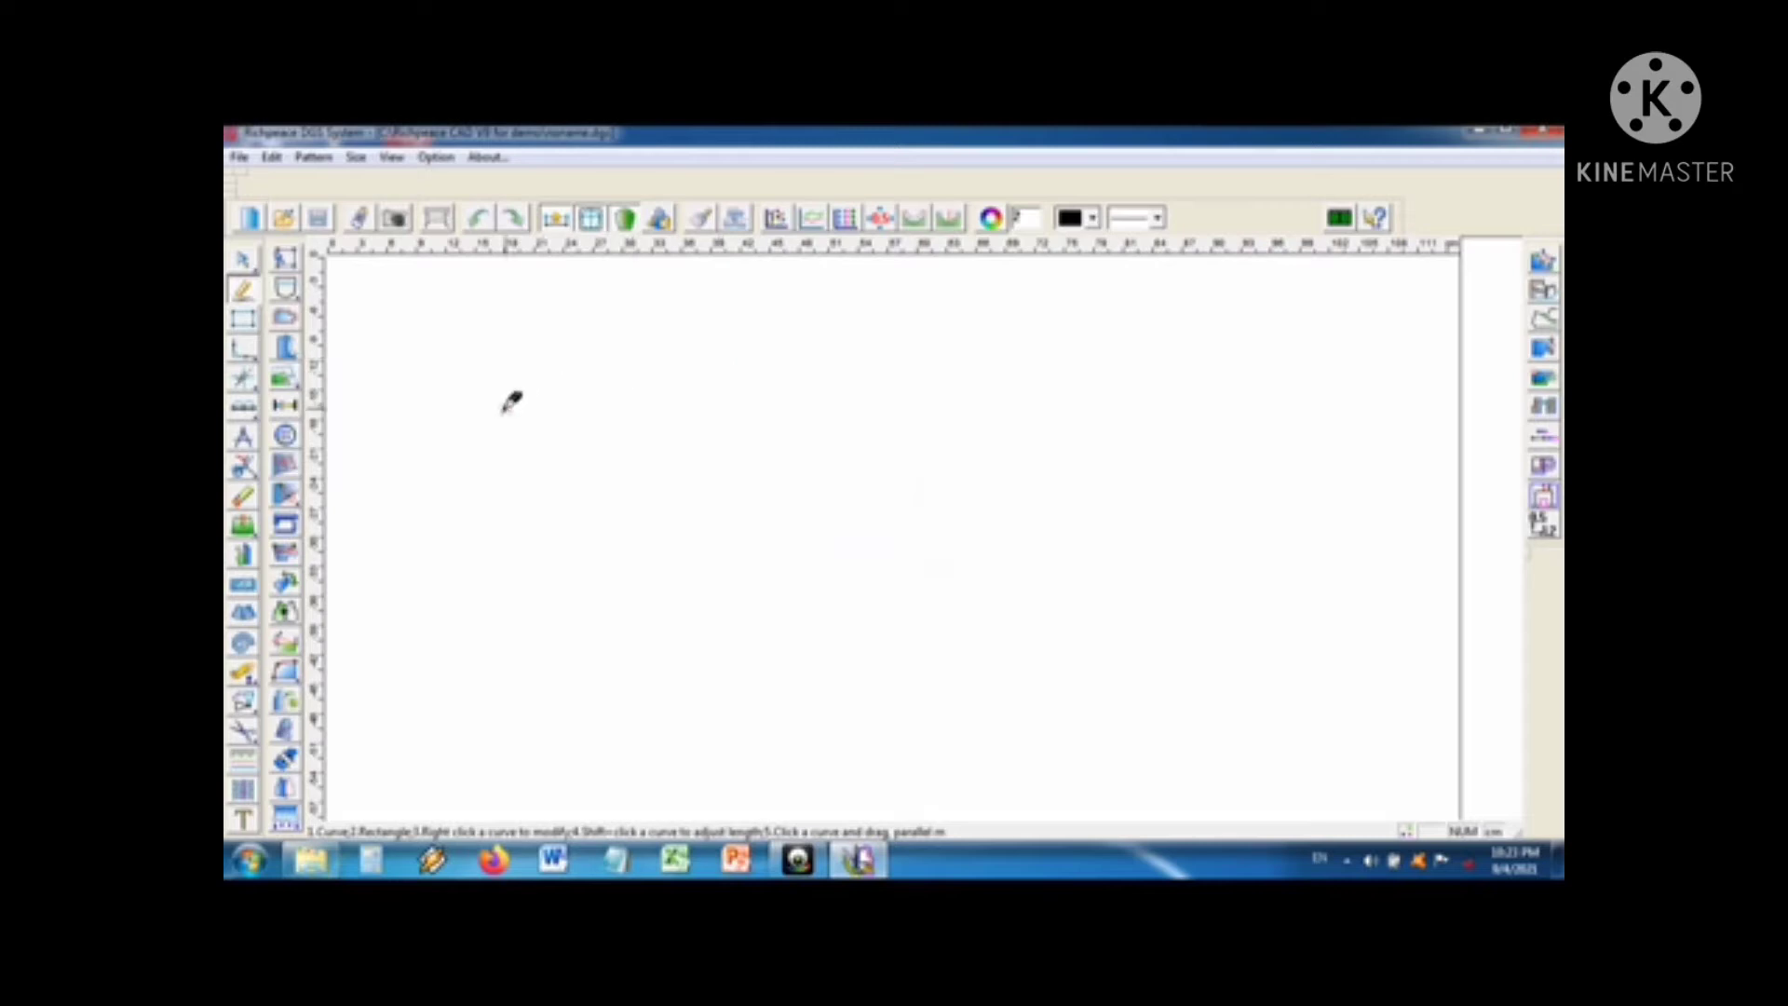
click(695, 587)
click(792, 362)
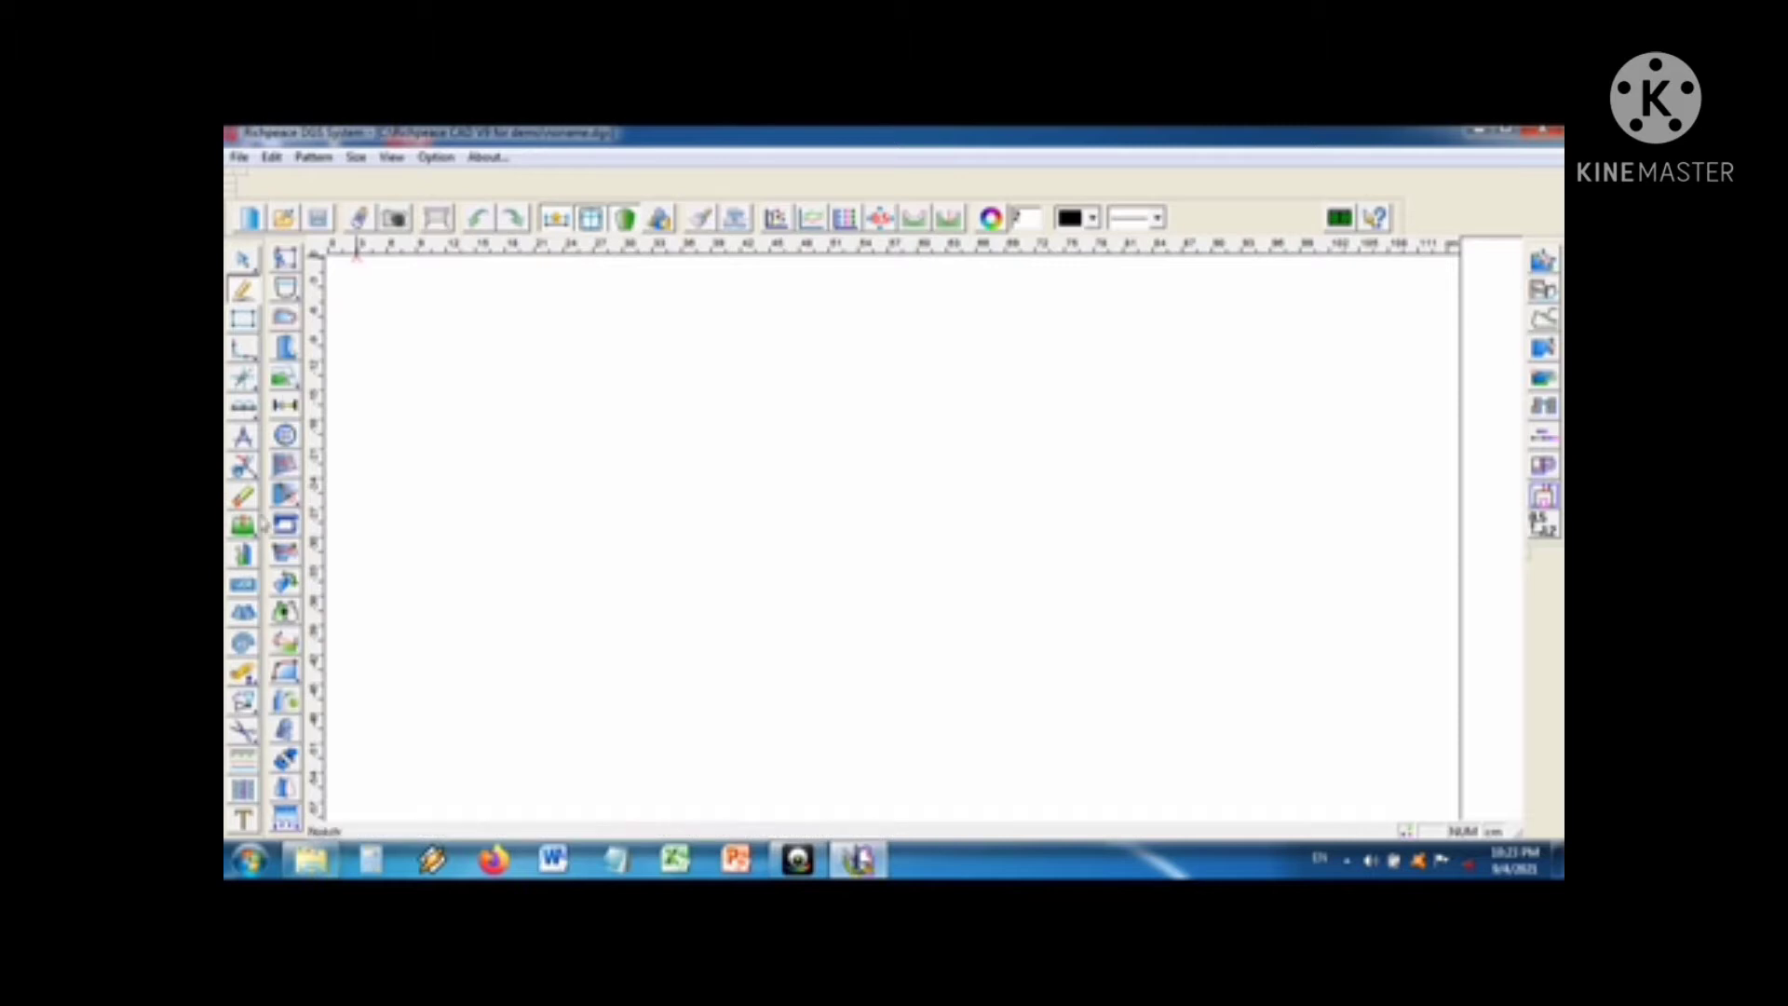
click(242, 260)
Step: Review the length unit and precision settings in the system setup
click(436, 158)
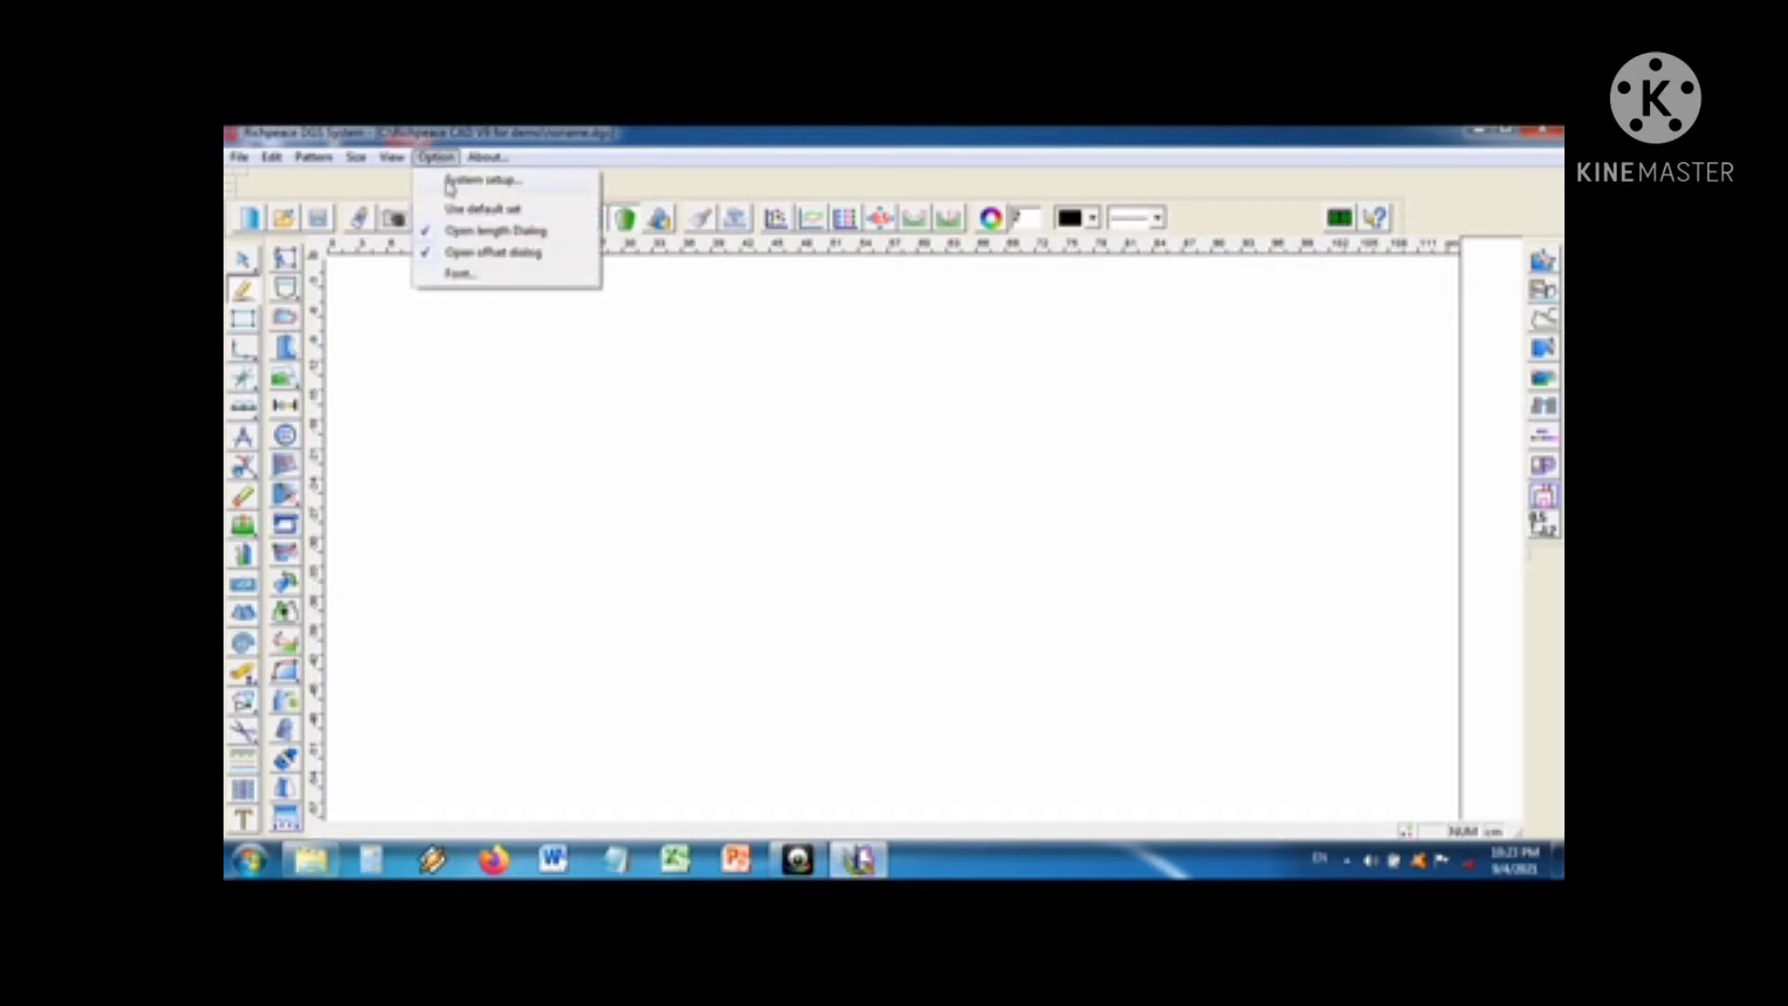
click(450, 182)
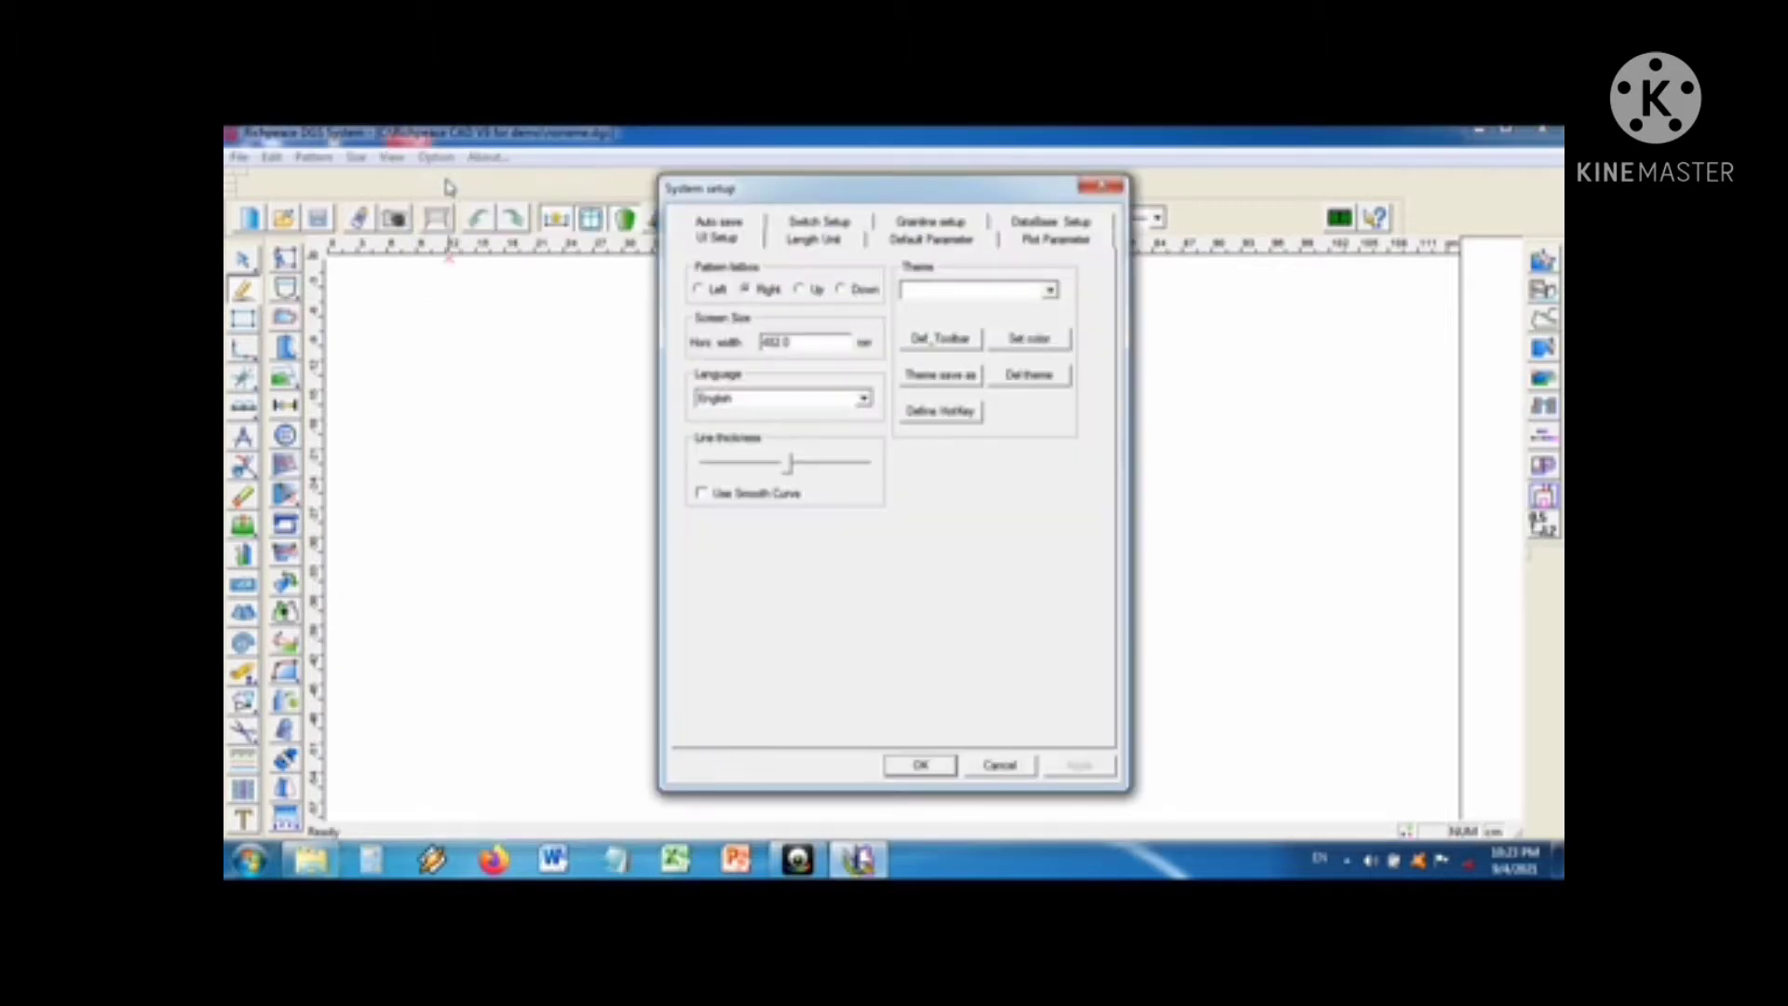
click(799, 244)
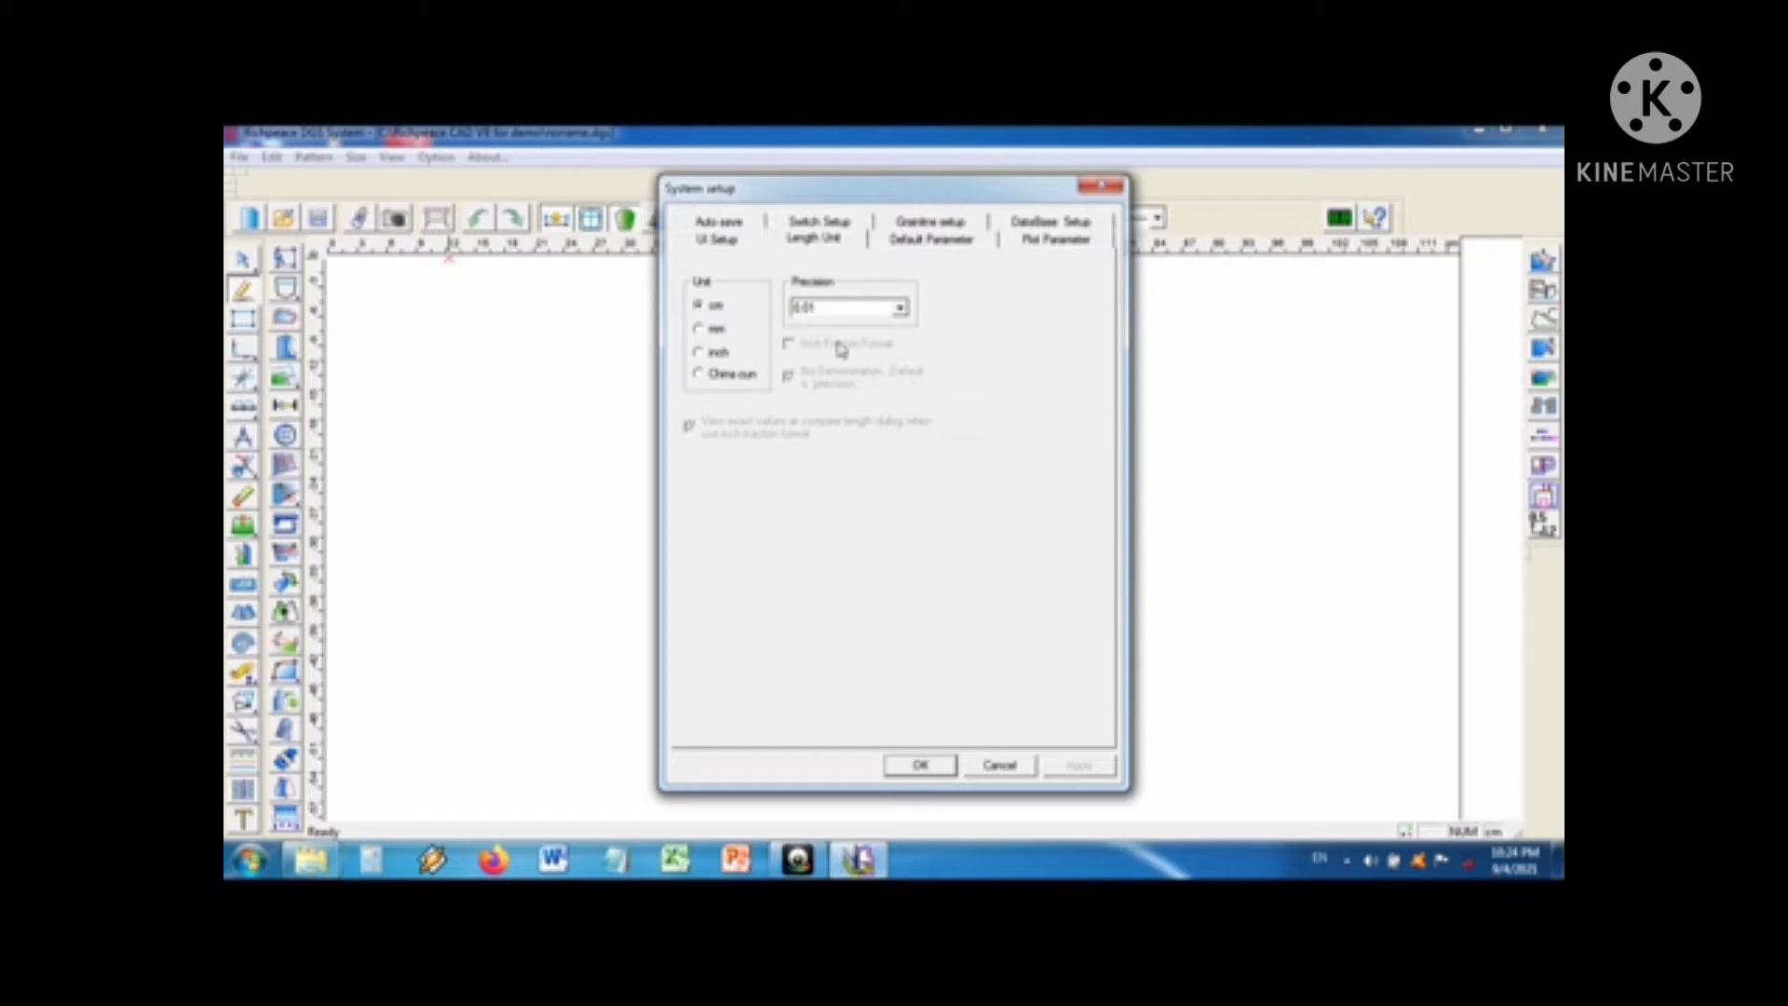
click(930, 771)
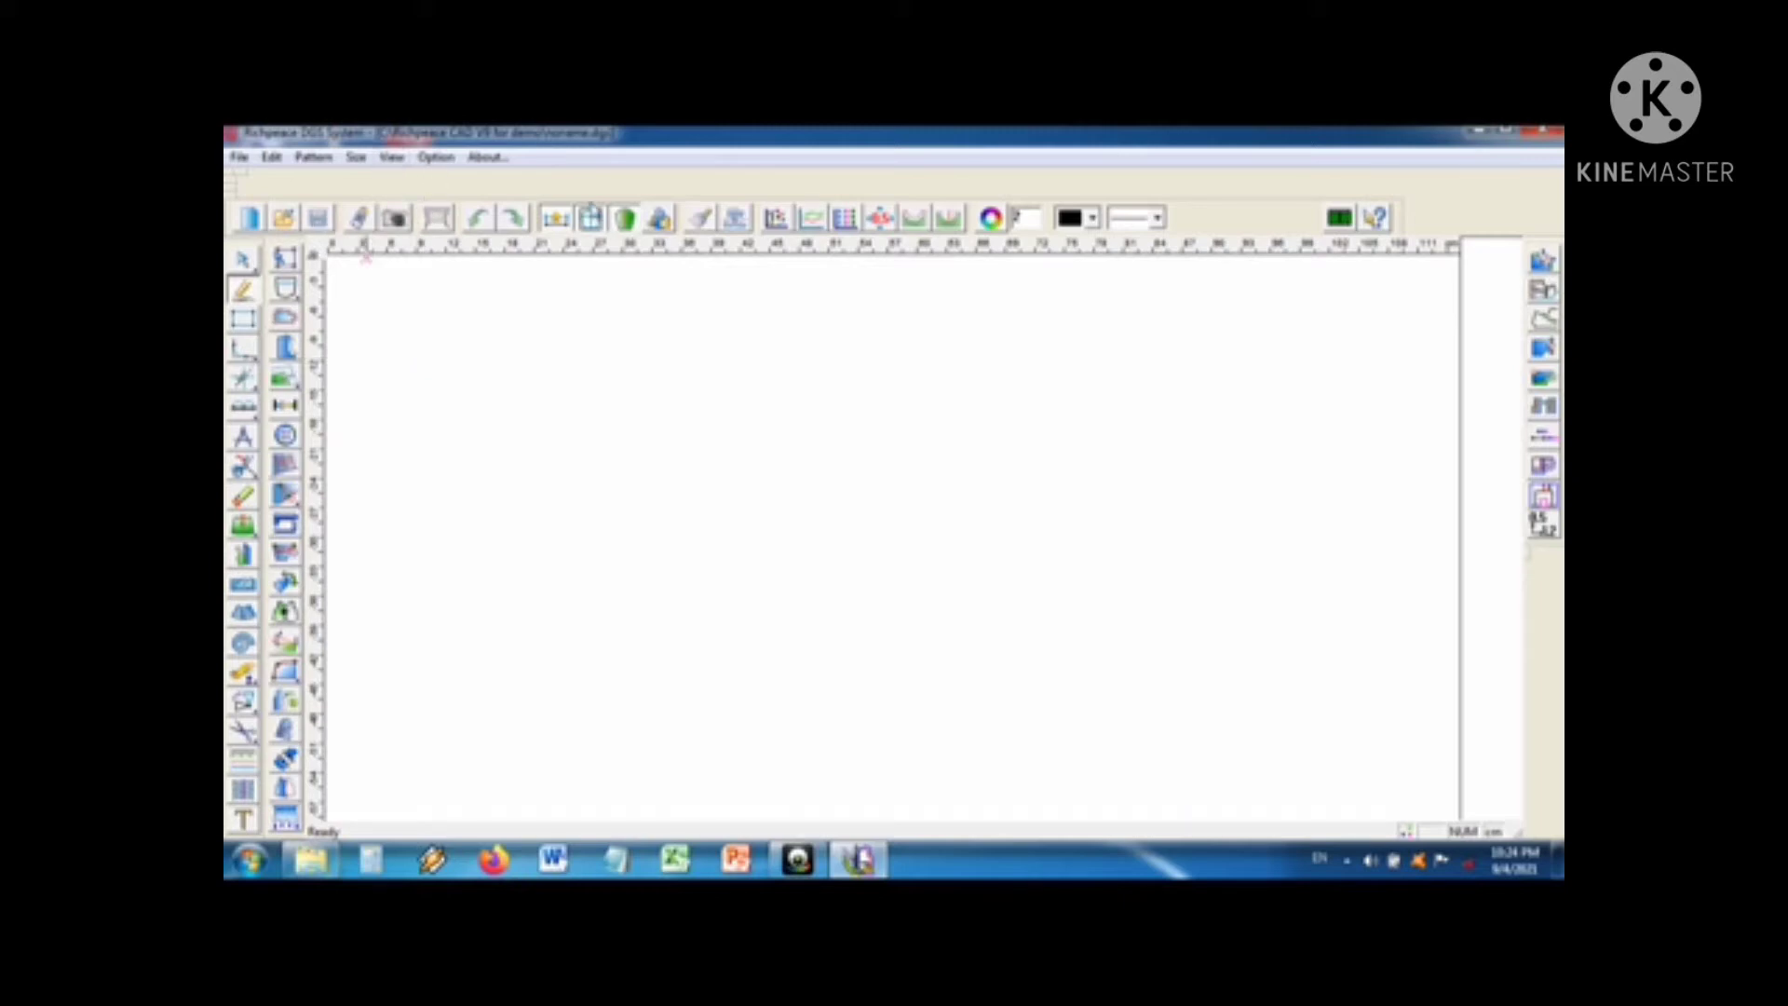
click(393, 158)
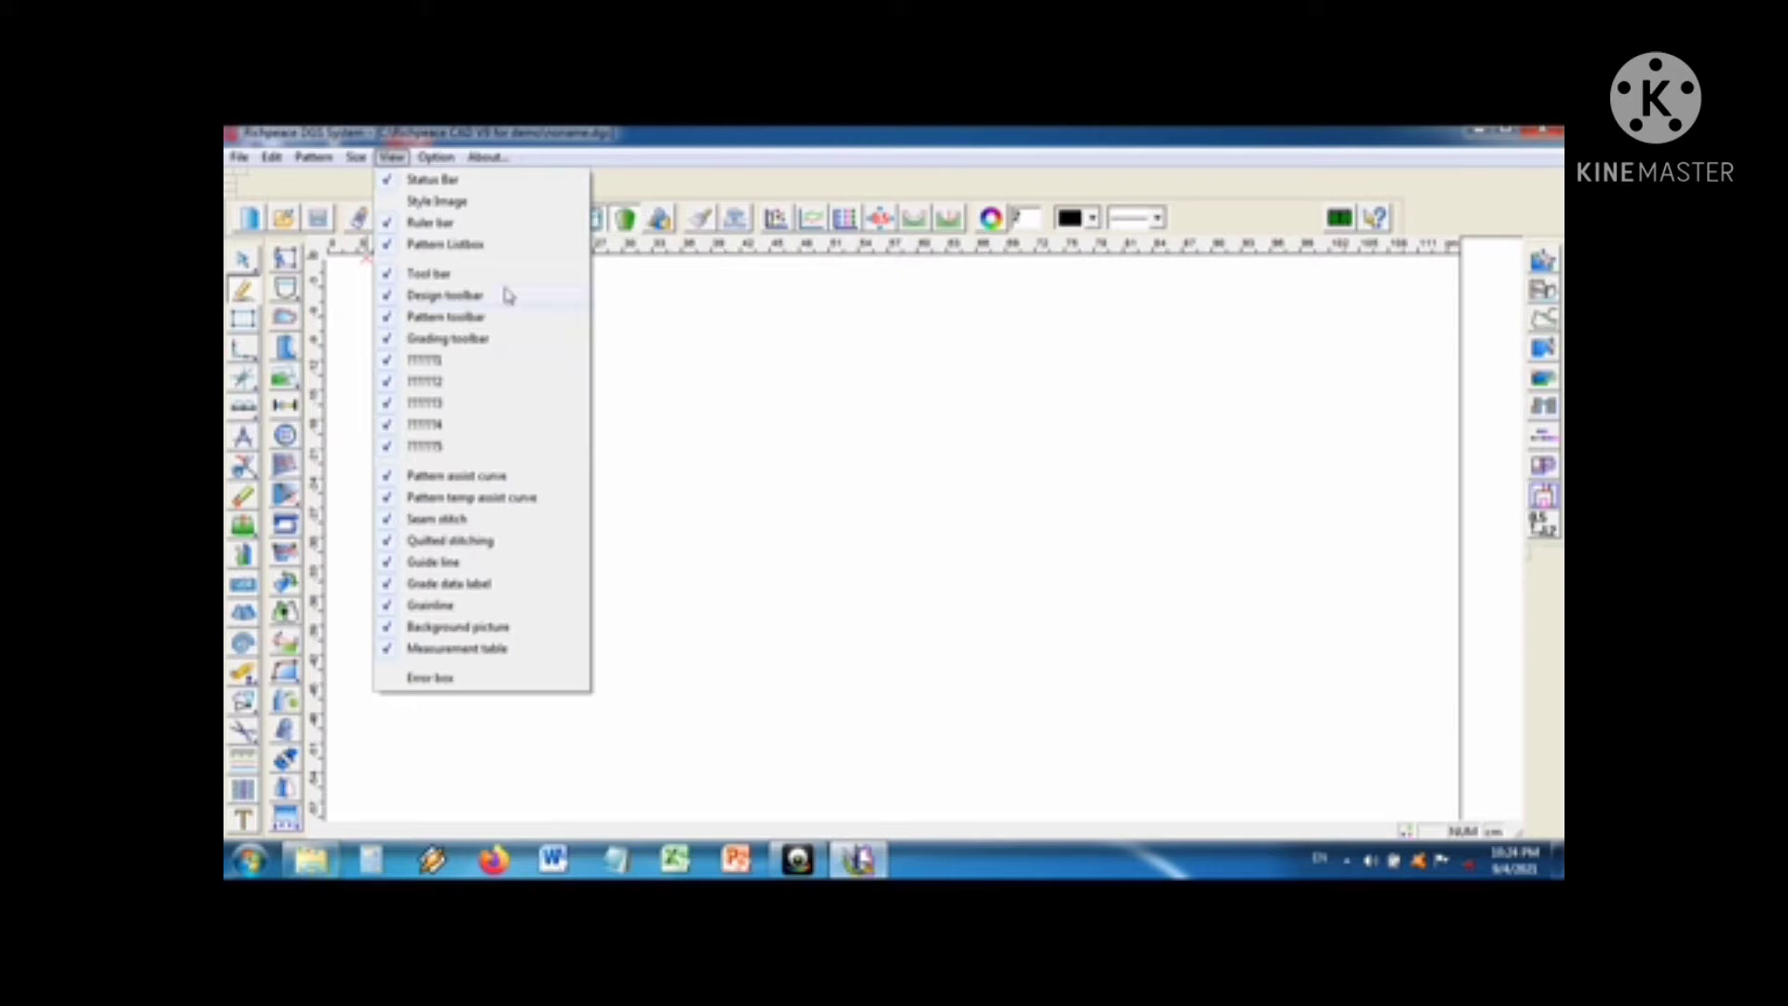
click(694, 382)
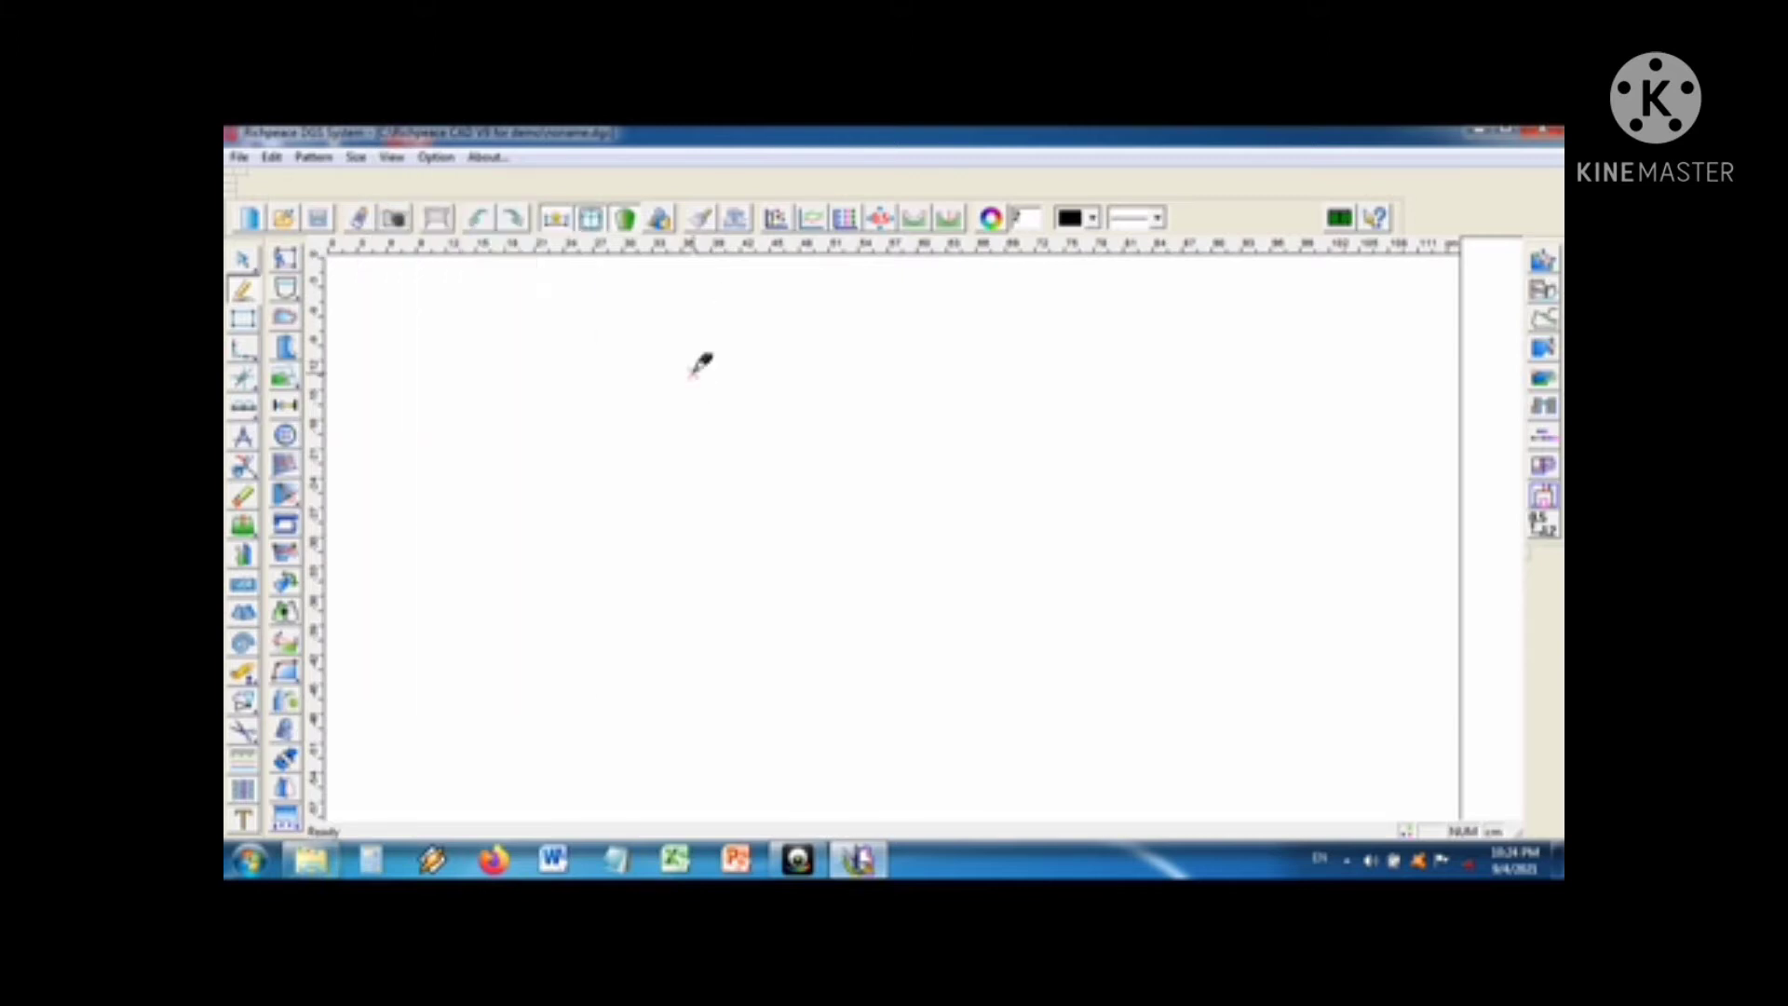
click(694, 373)
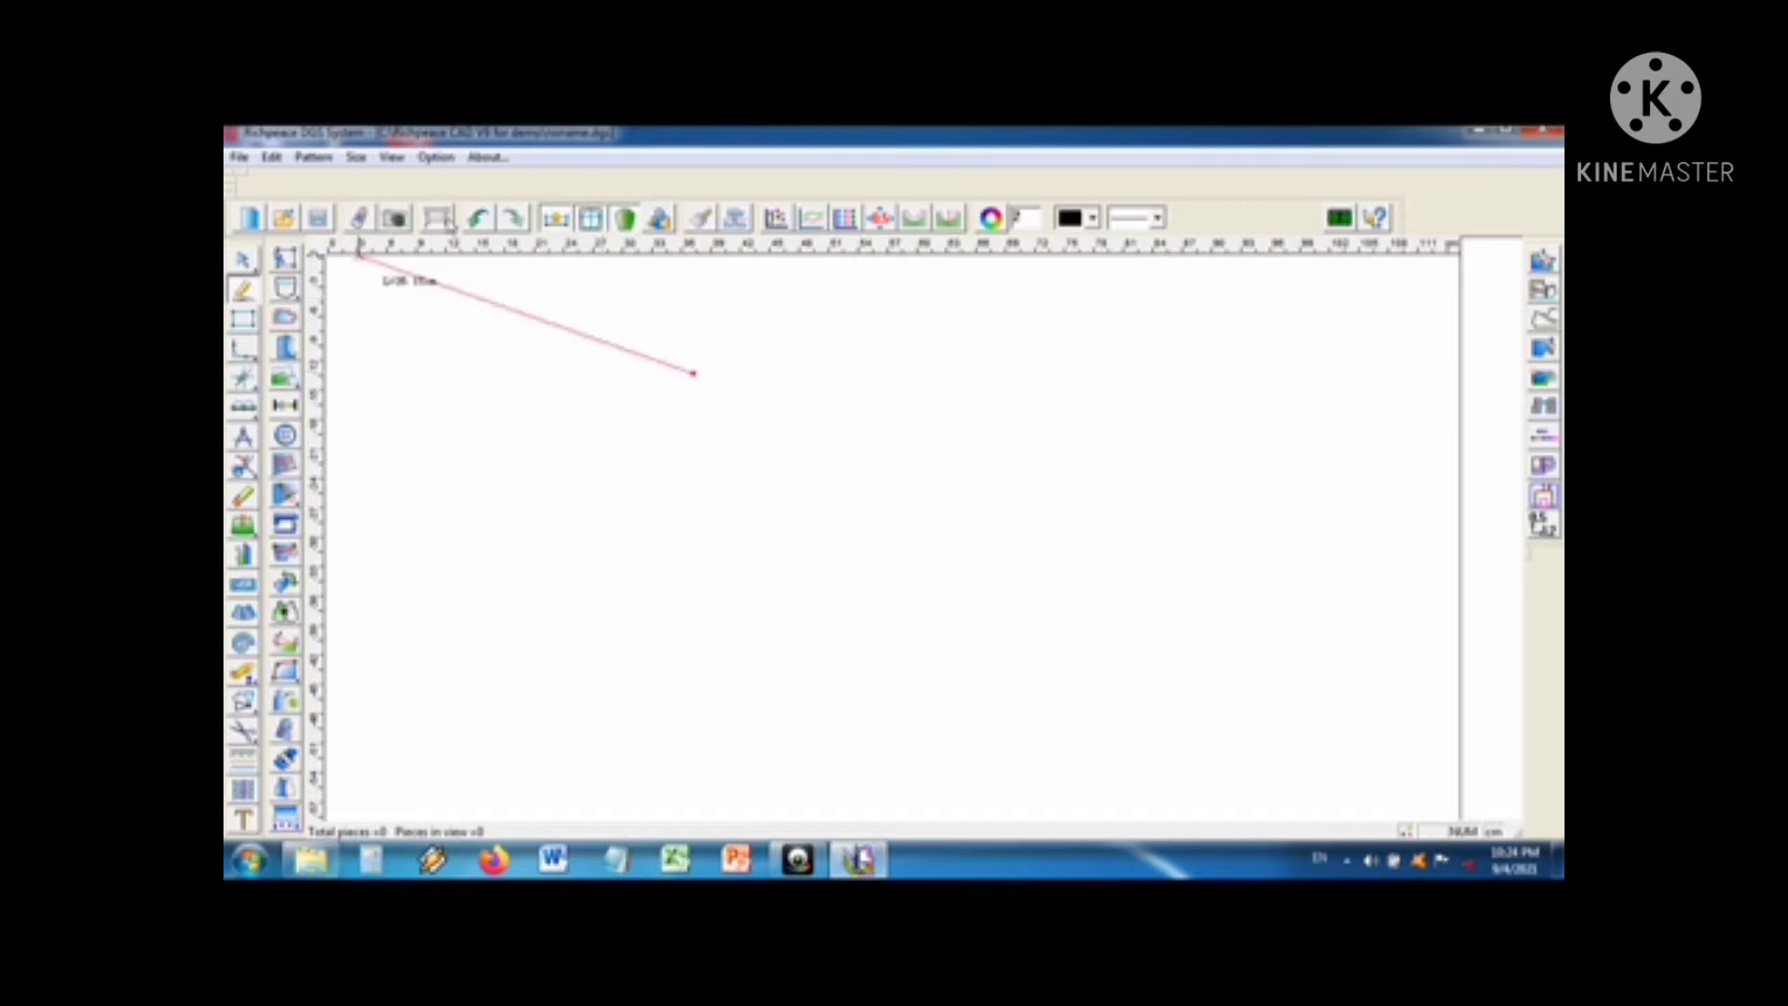
click(244, 260)
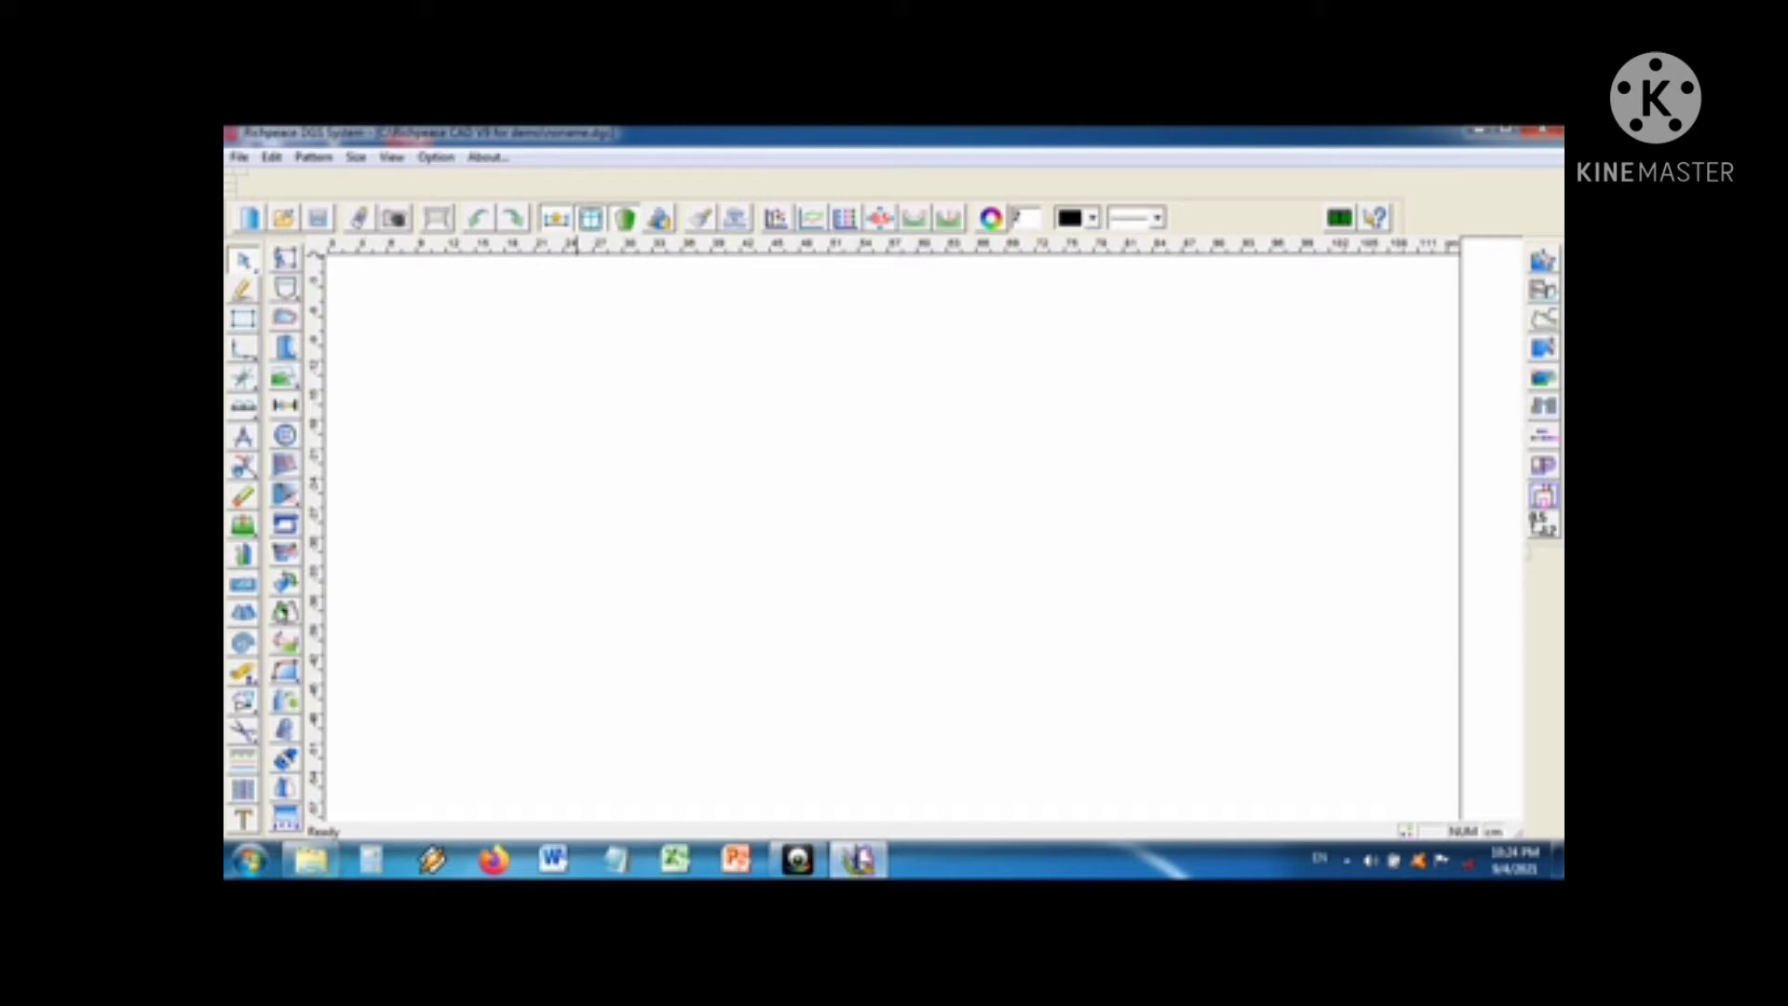
Step: Examine the user interface settings and the toolbar customization options in the system setup
click(433, 159)
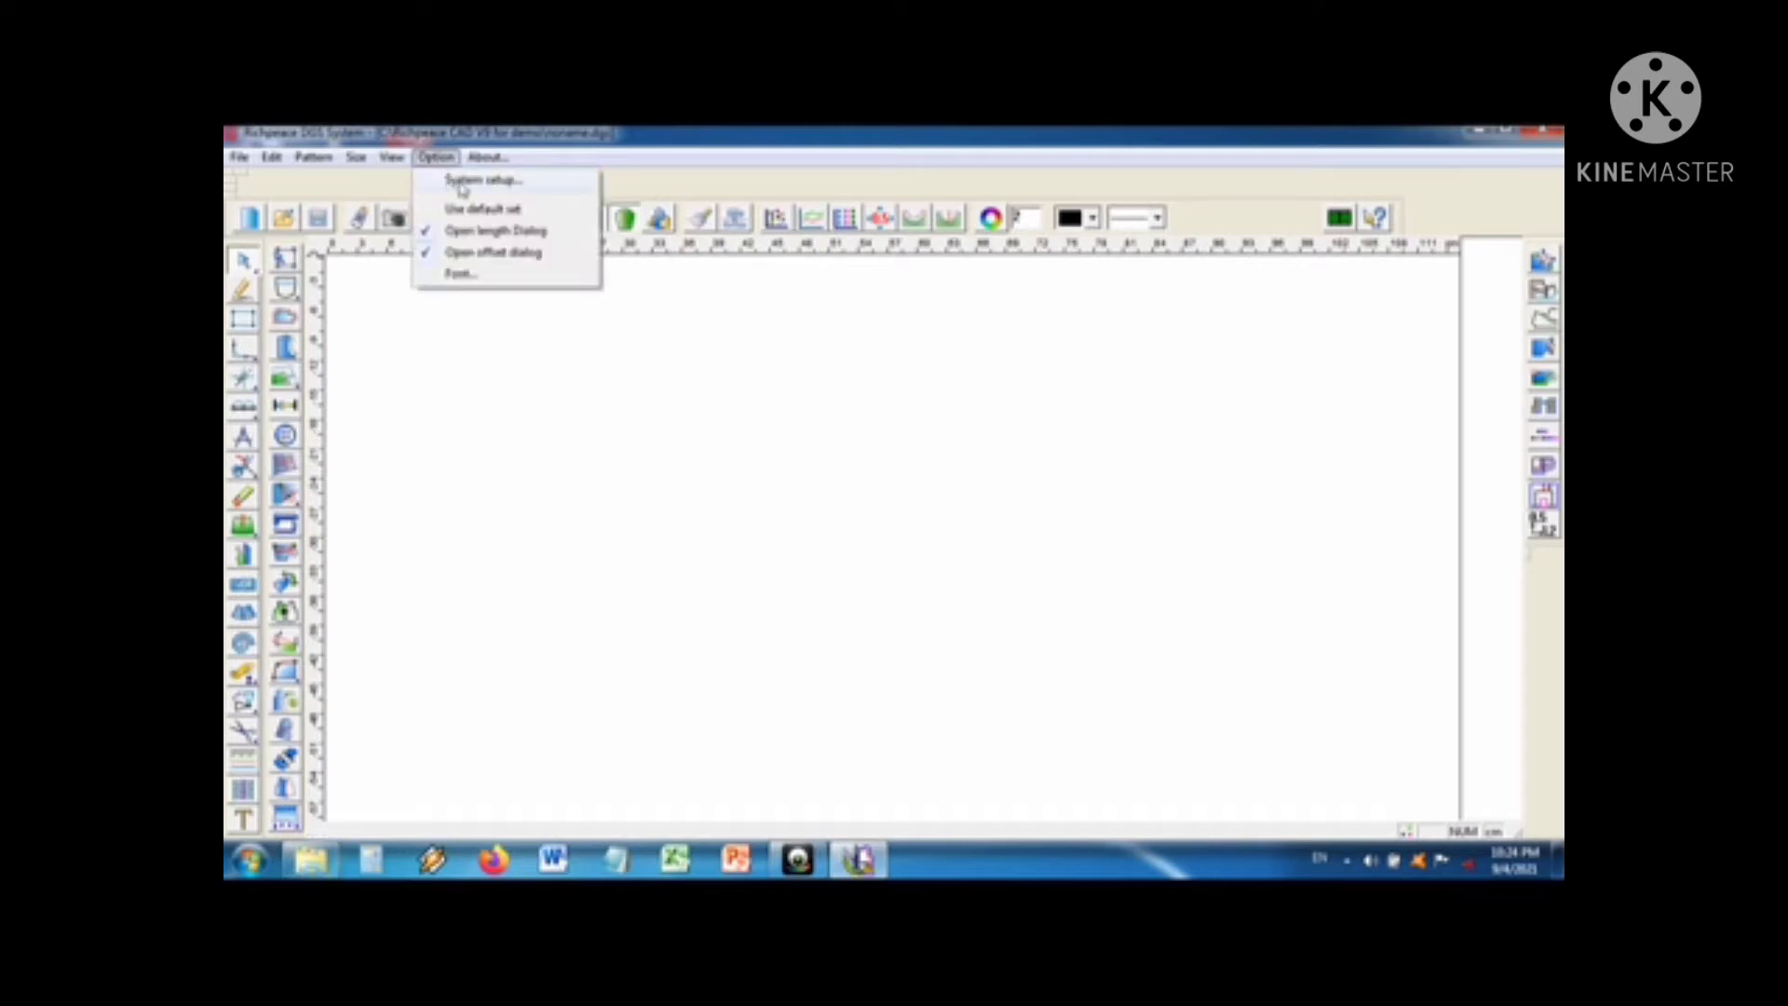
click(461, 184)
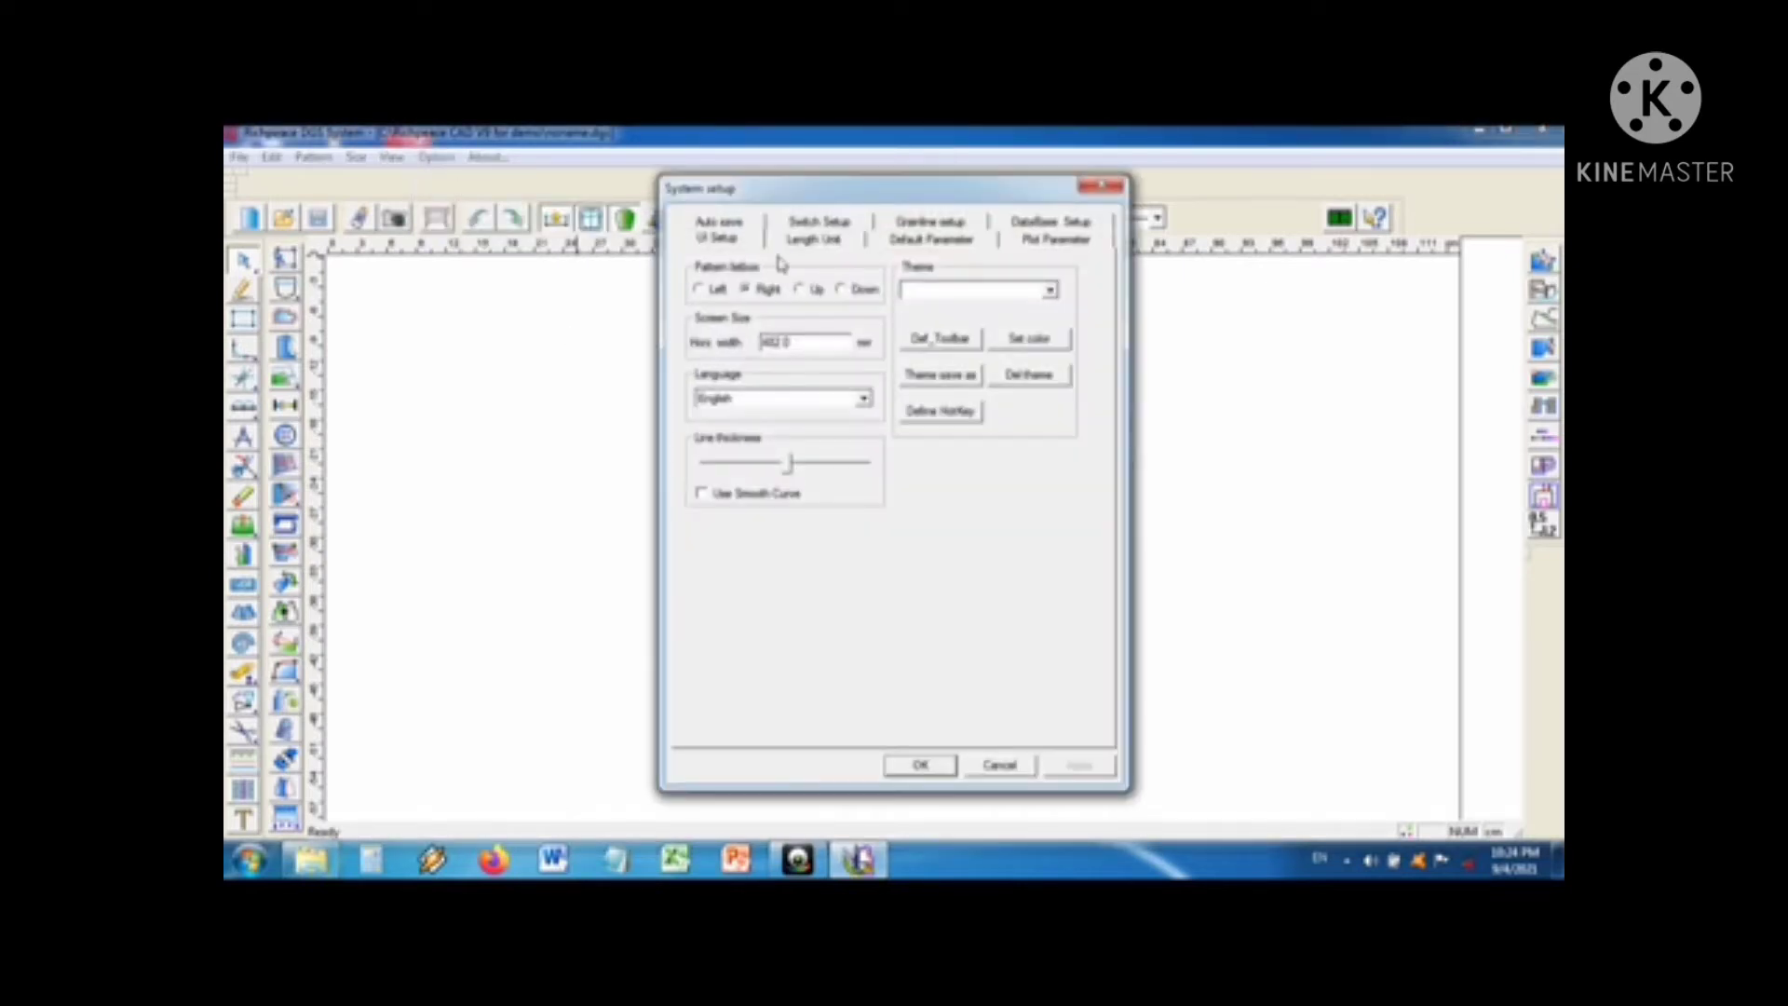
click(941, 340)
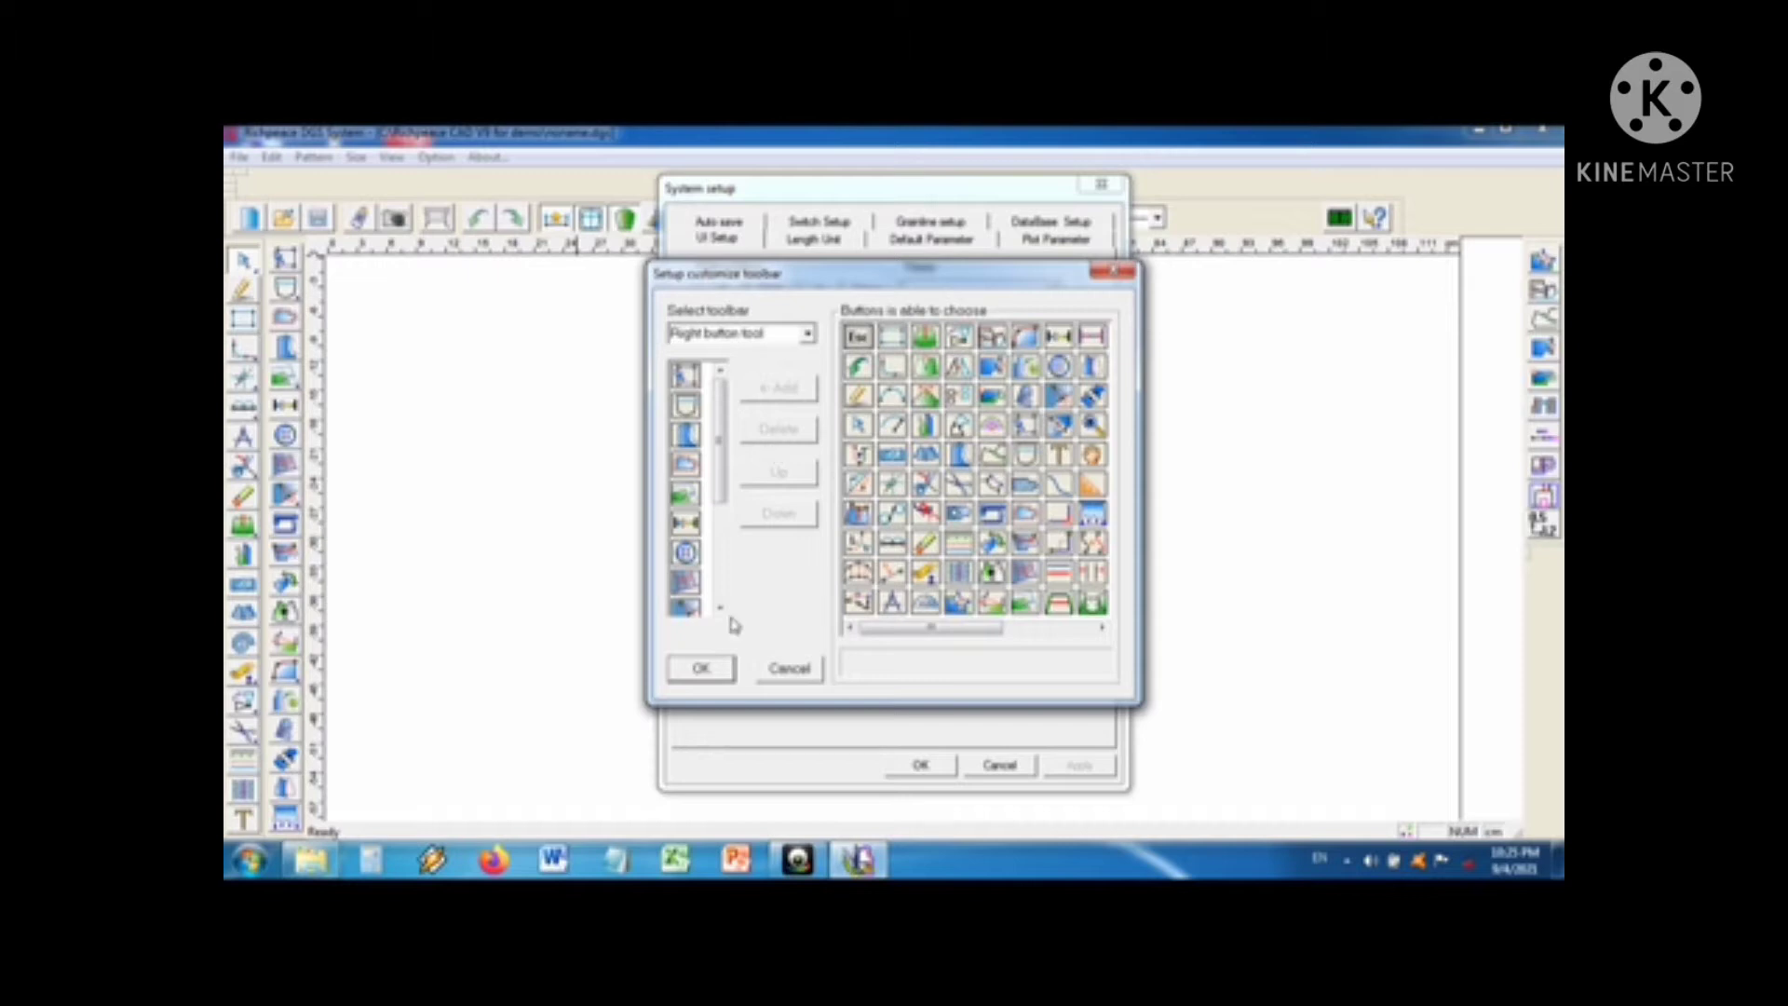
click(720, 678)
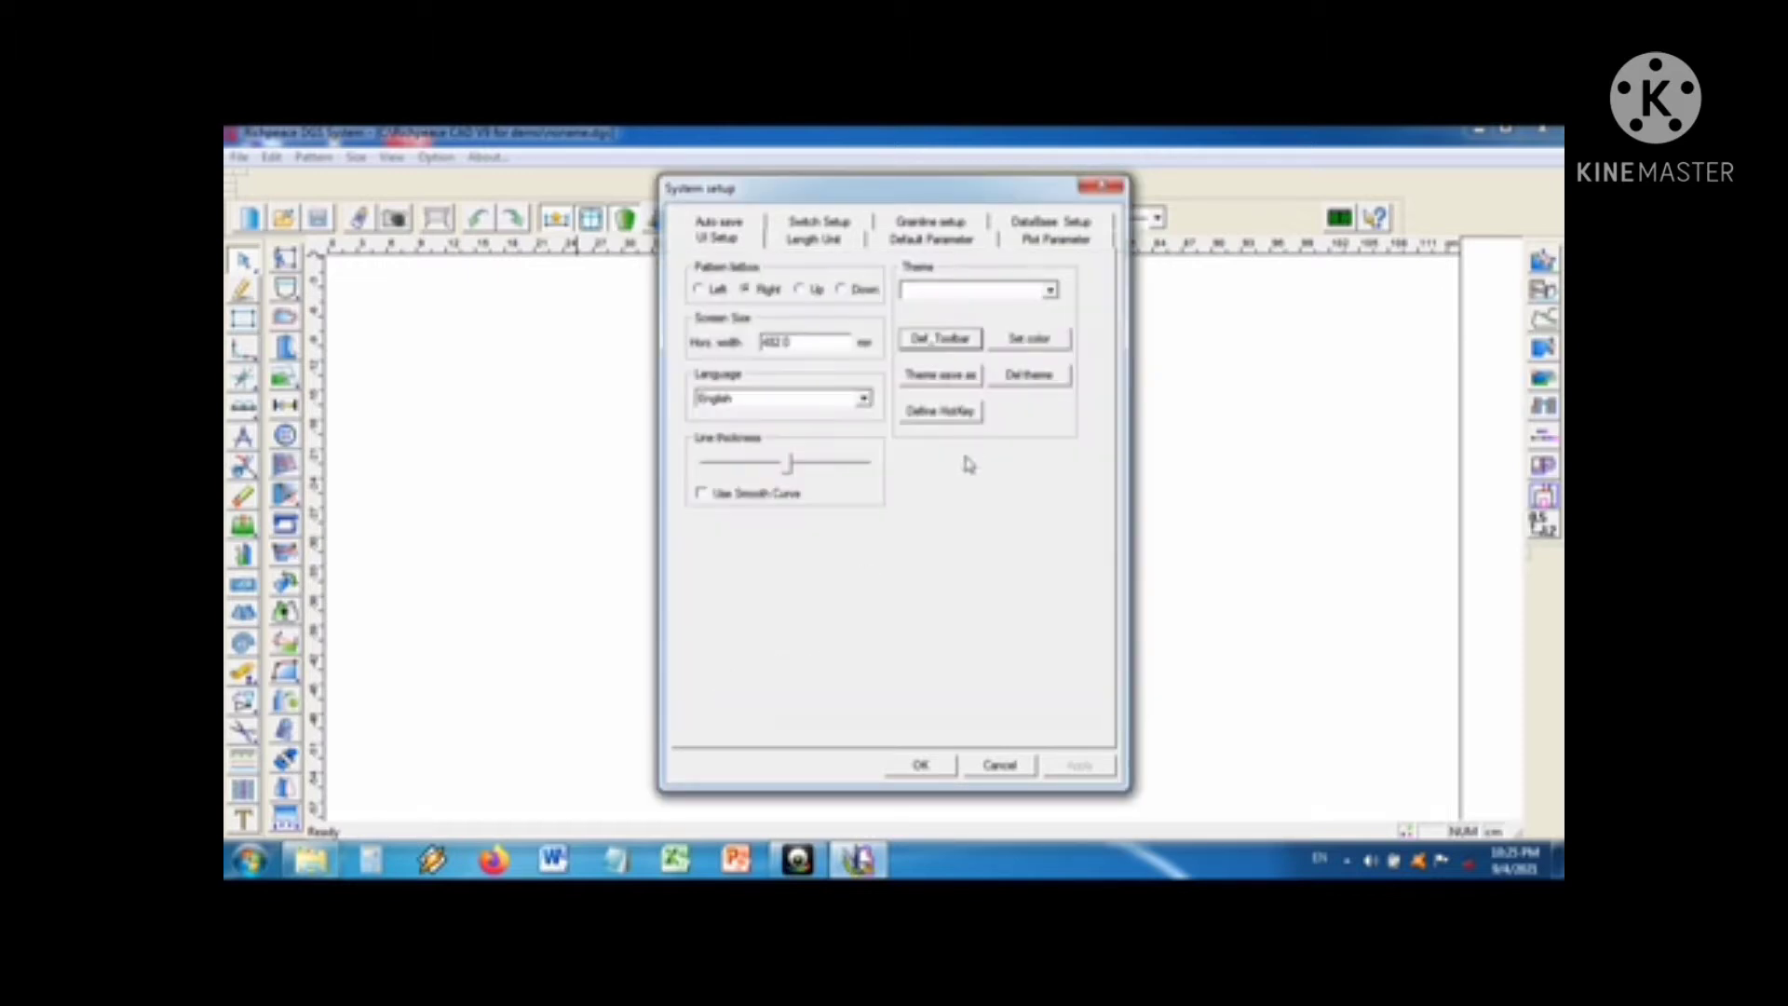
click(1092, 187)
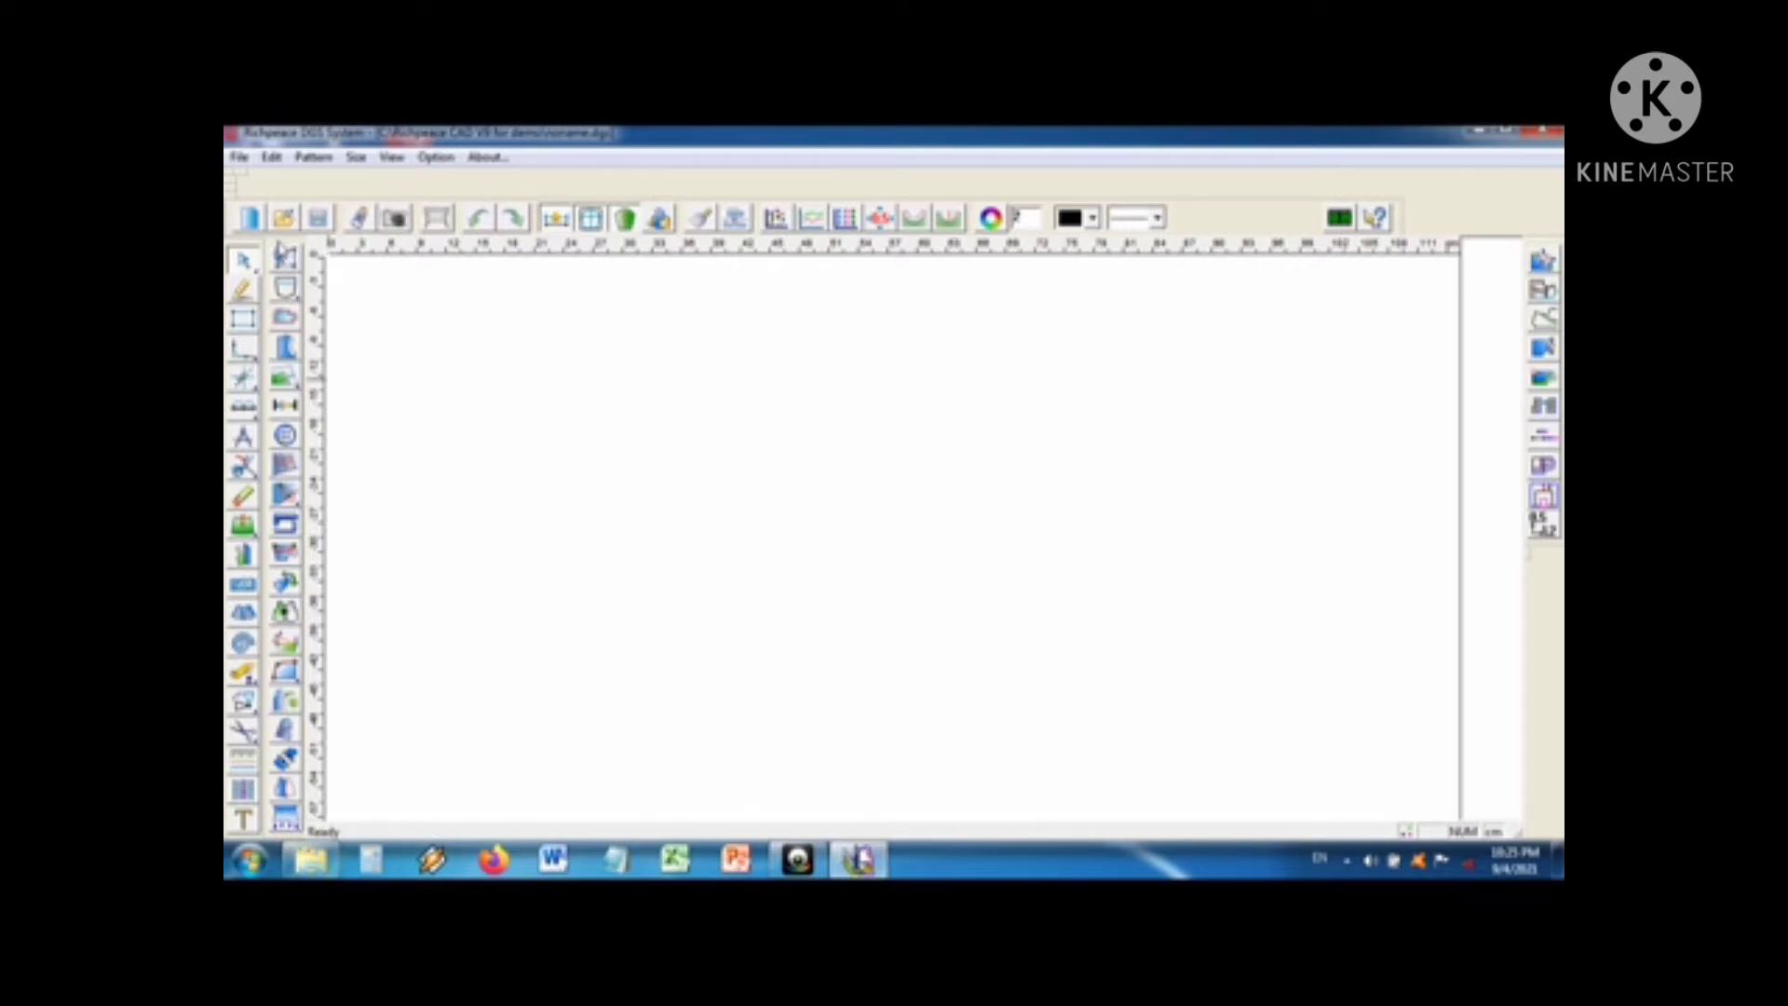
Step: Undock the pattern toolbar, move it over the canvas and dock it back beside the design toolbar
drag(284, 244, 333, 265)
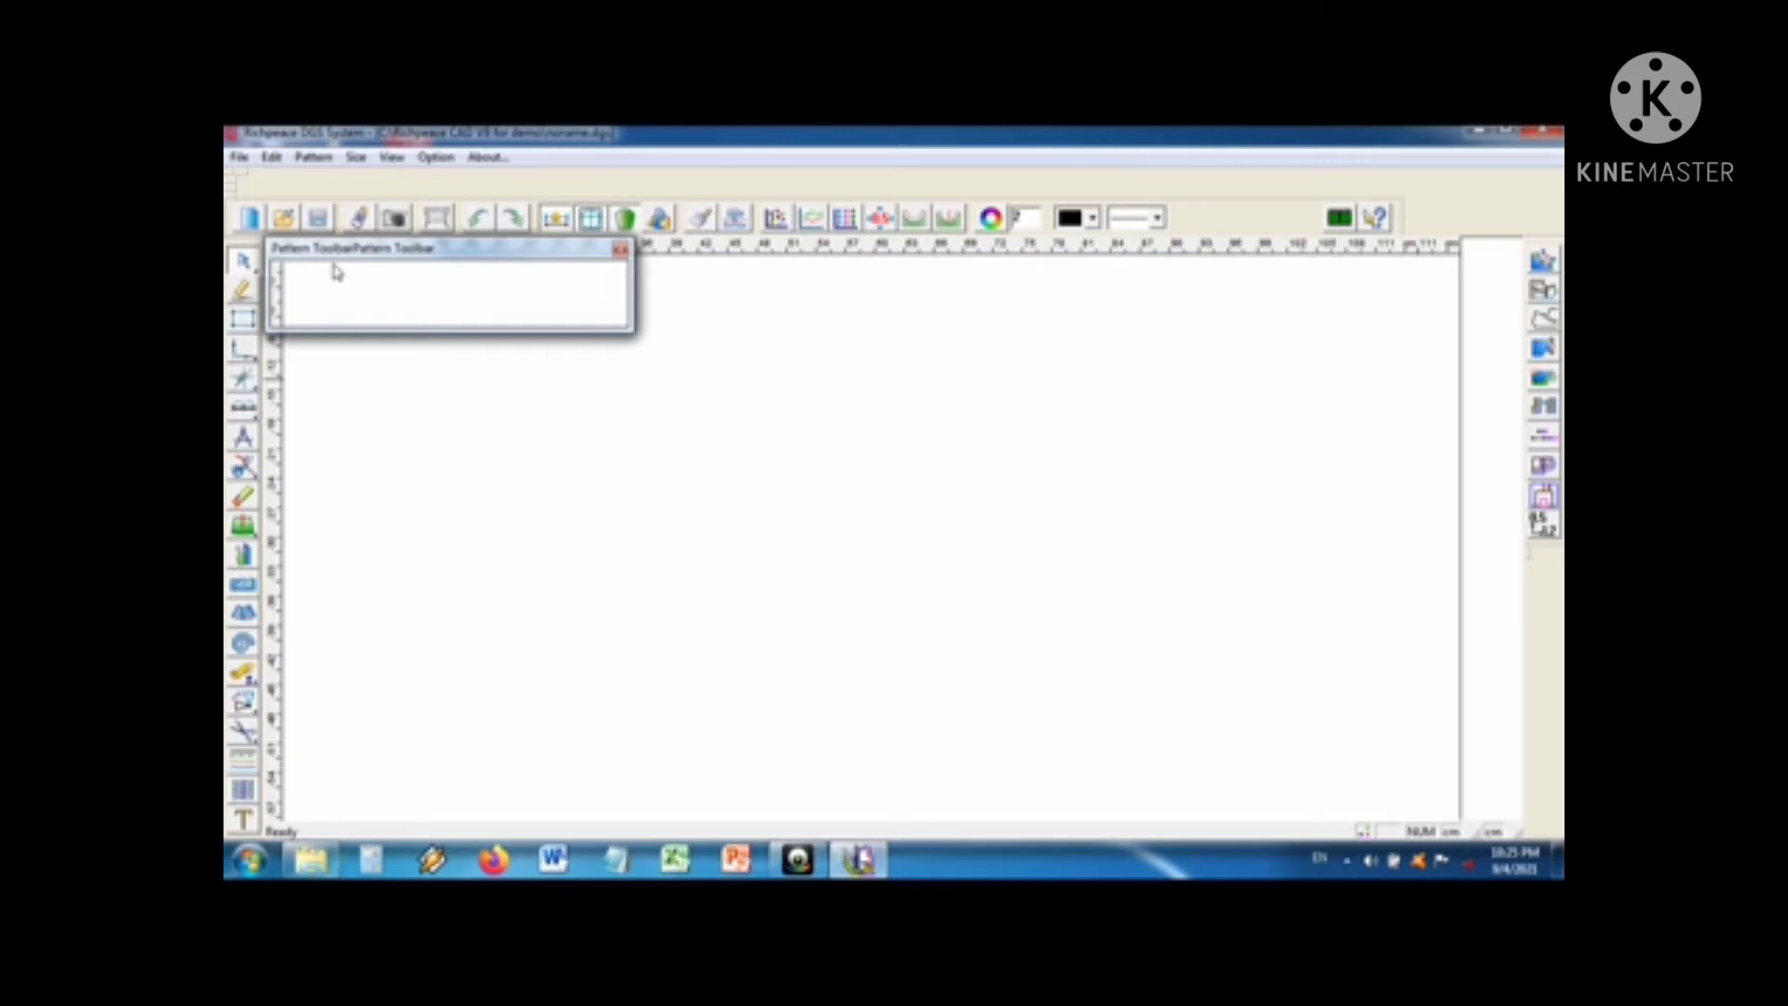
drag(395, 248, 554, 315)
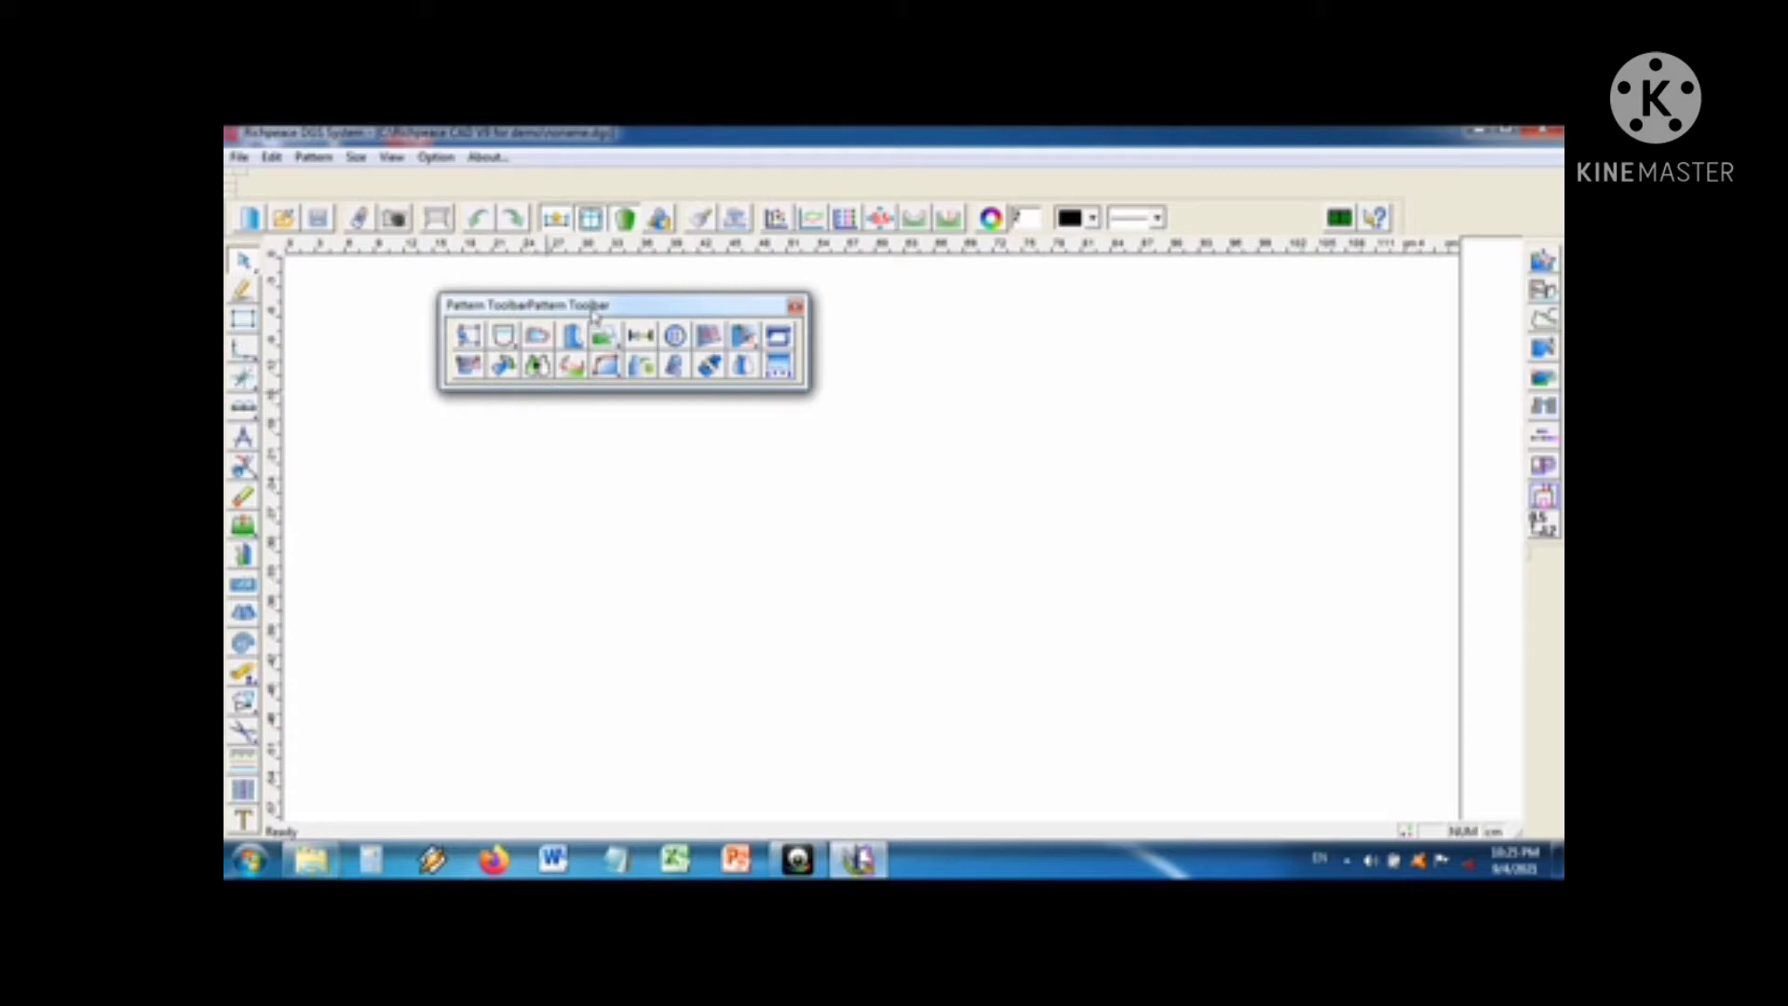
drag(597, 308, 308, 270)
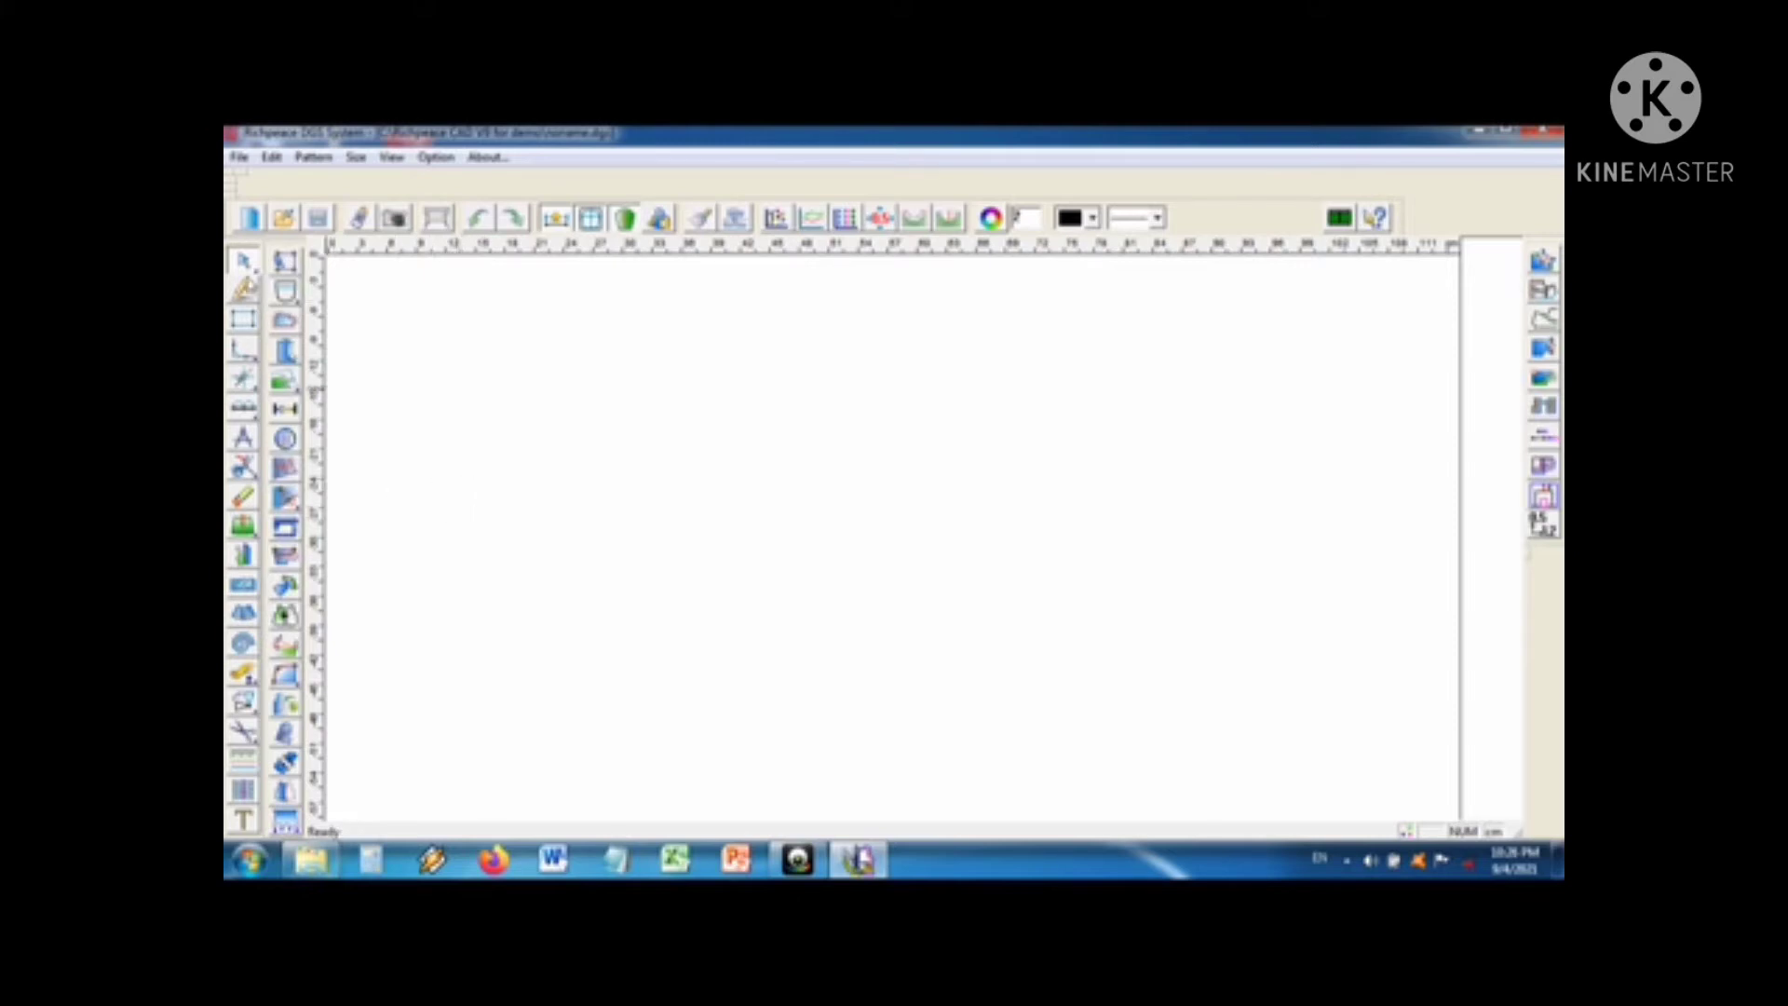
Step: Draw an upright rectangle about 20.1 by 26.2 cm on the canvas with the pencil tool
click(240, 262)
click(242, 291)
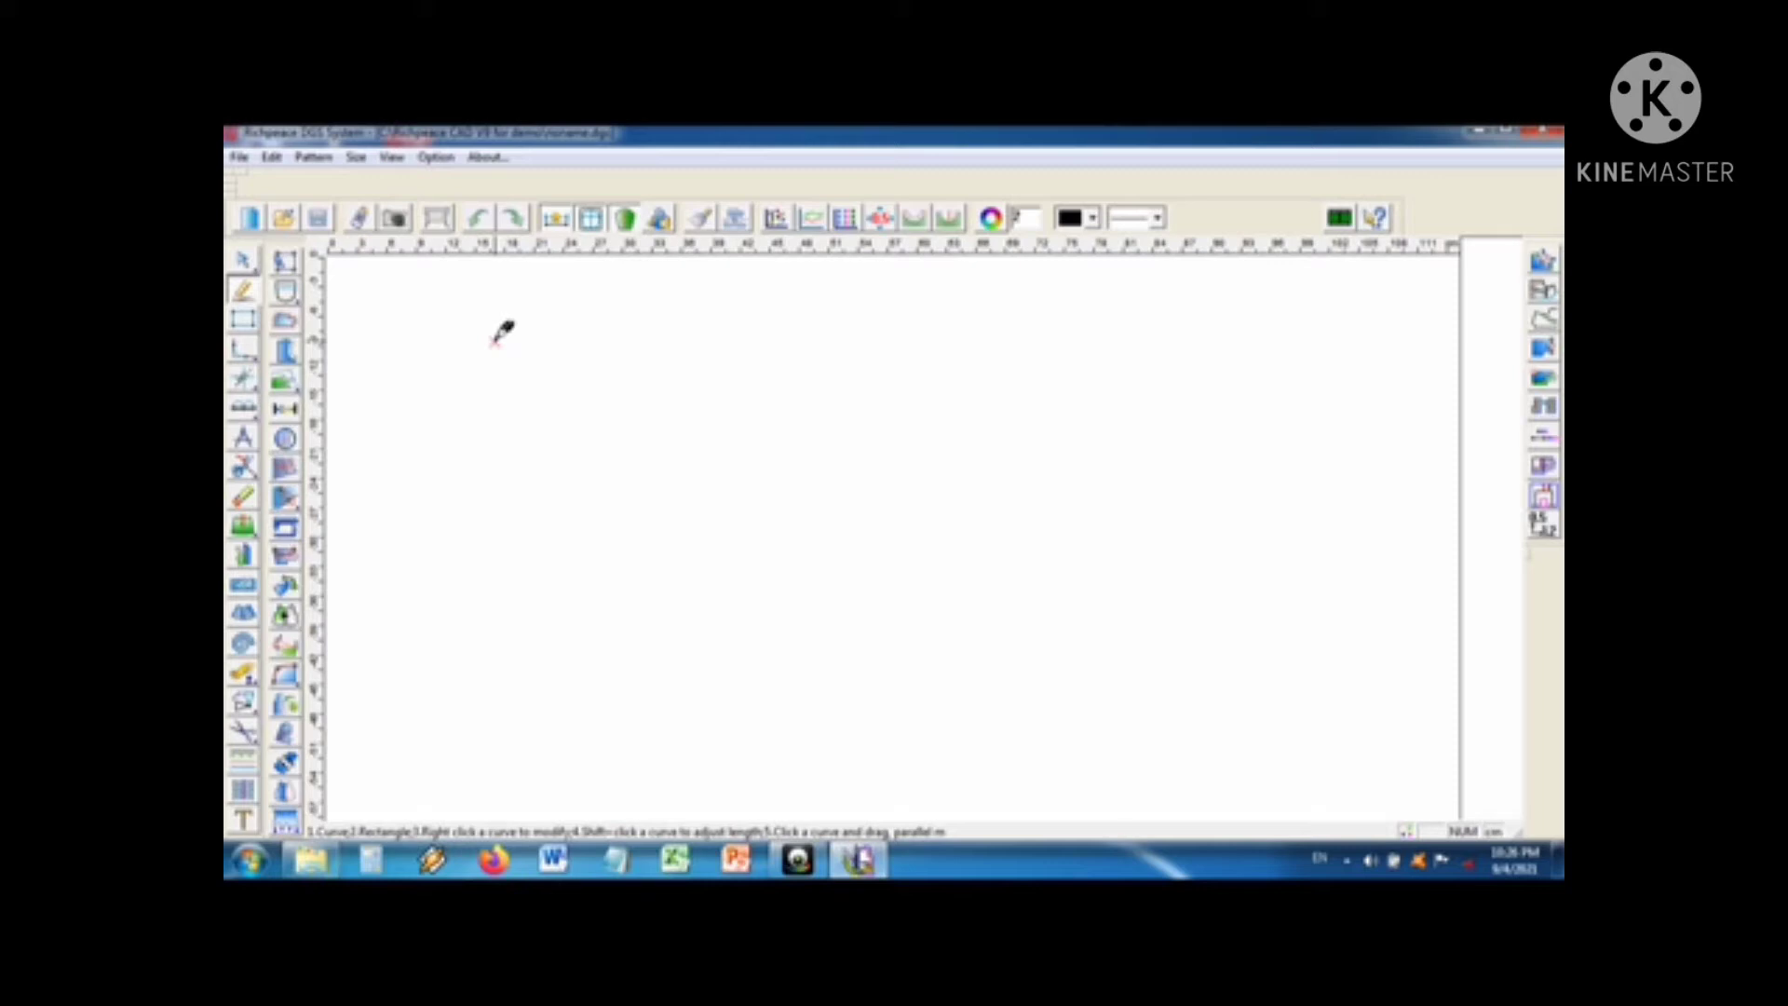
drag(495, 342, 692, 599)
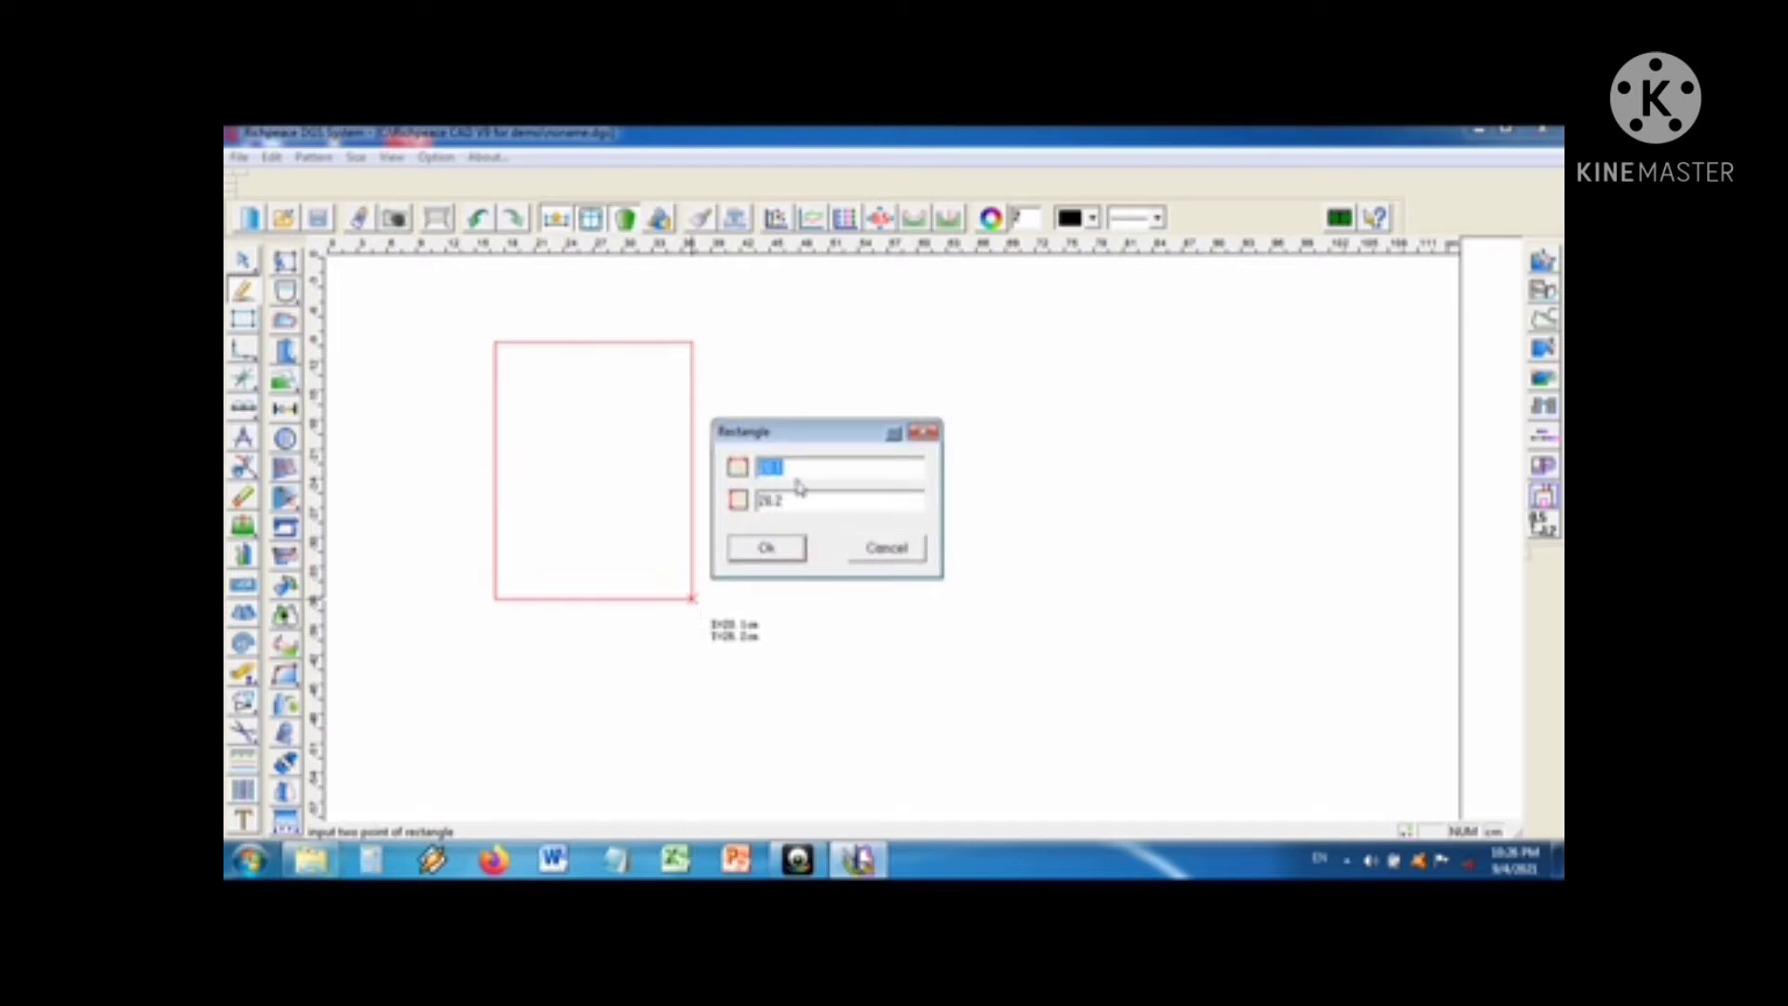
click(766, 549)
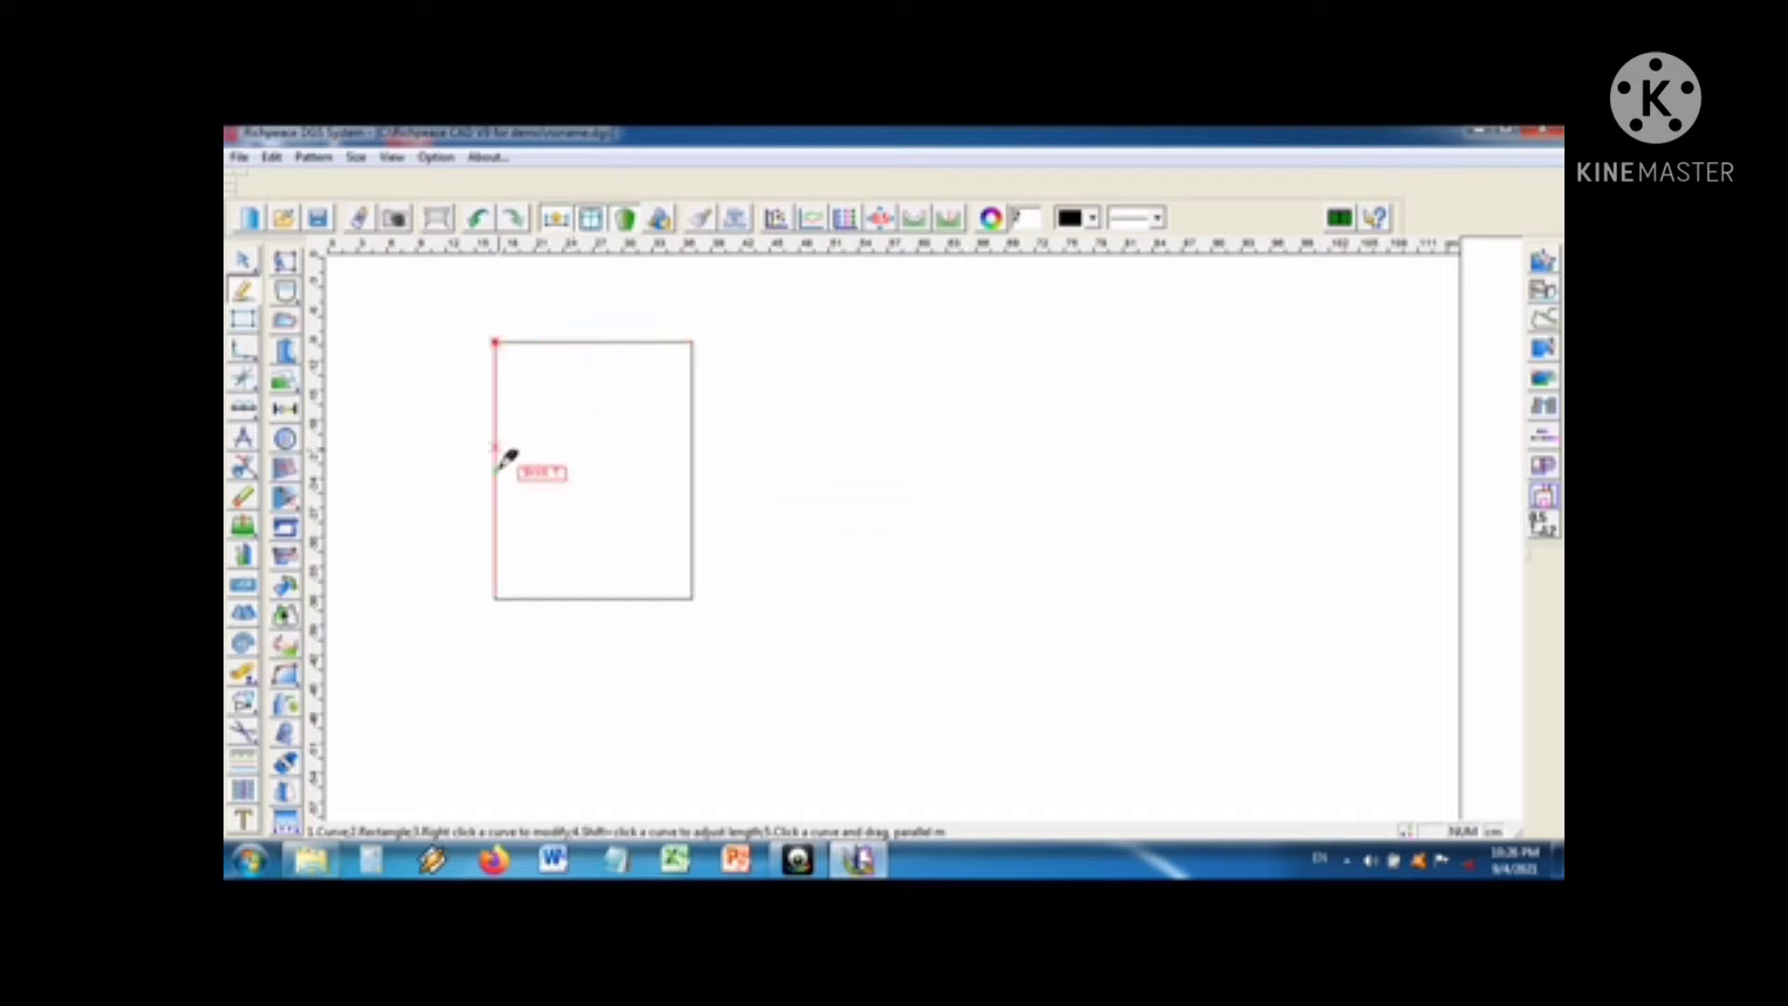
Step: Draw a freeform looping curve through seven points to the right of the rectangle
click(799, 376)
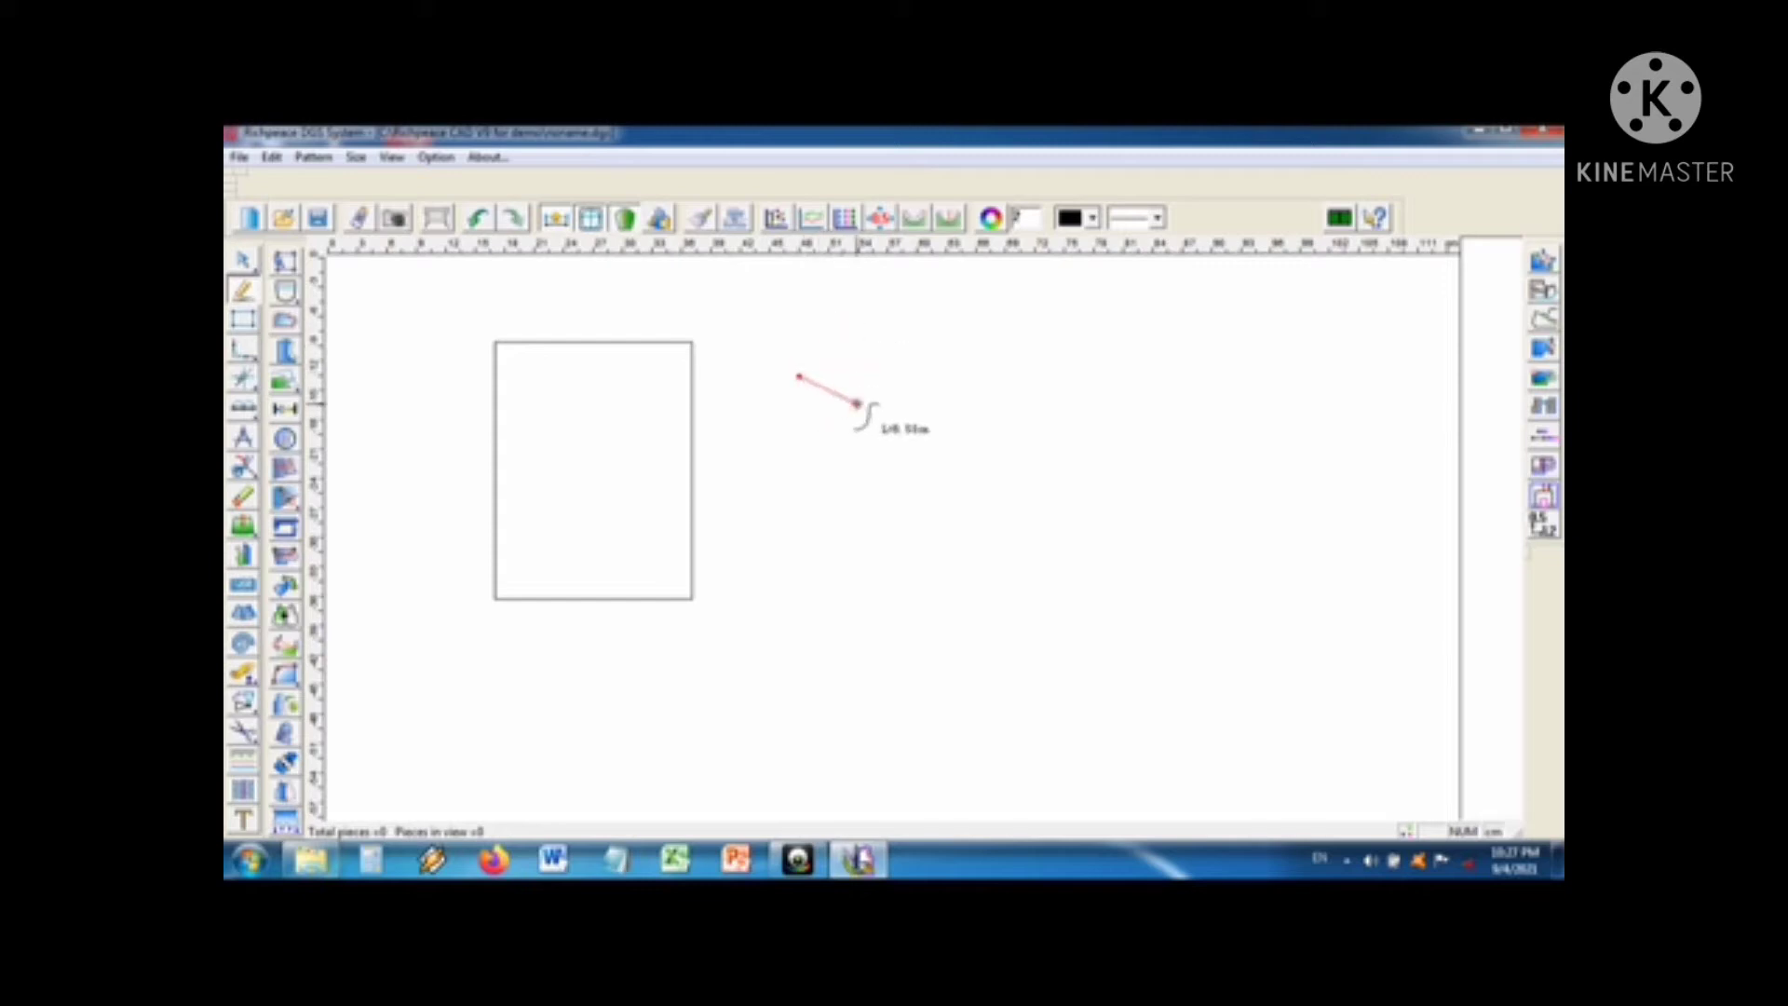
click(858, 404)
click(824, 499)
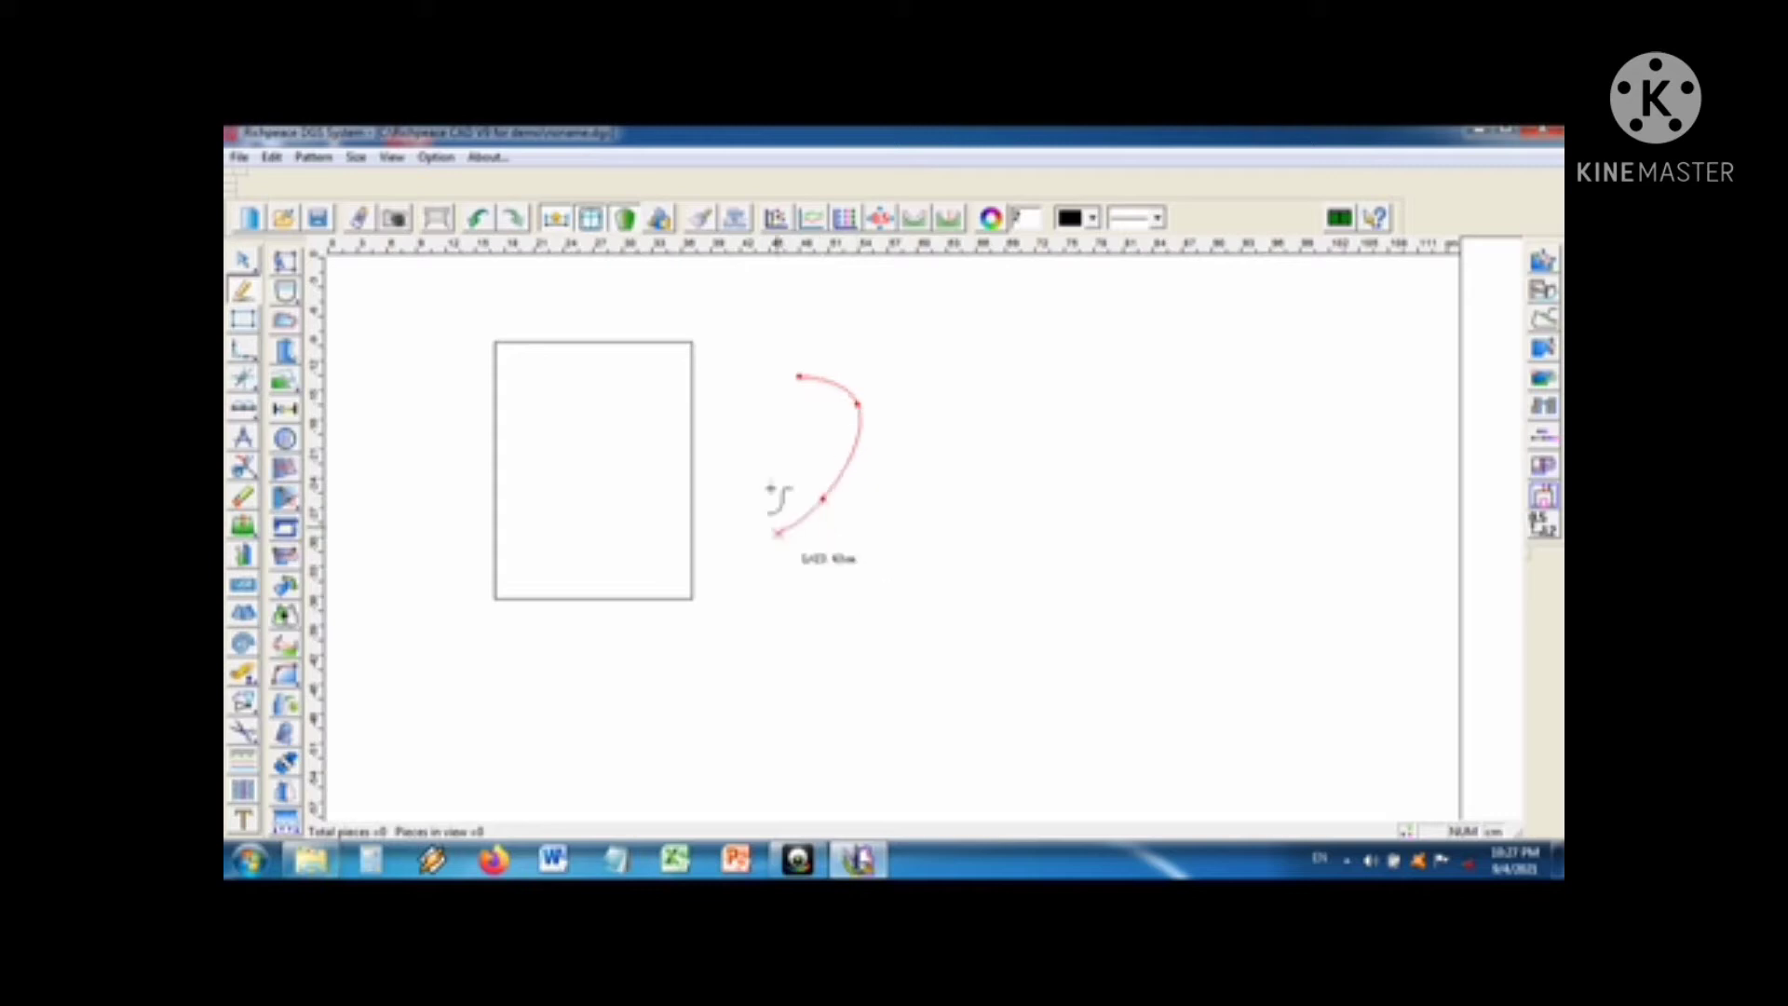
click(862, 354)
click(977, 566)
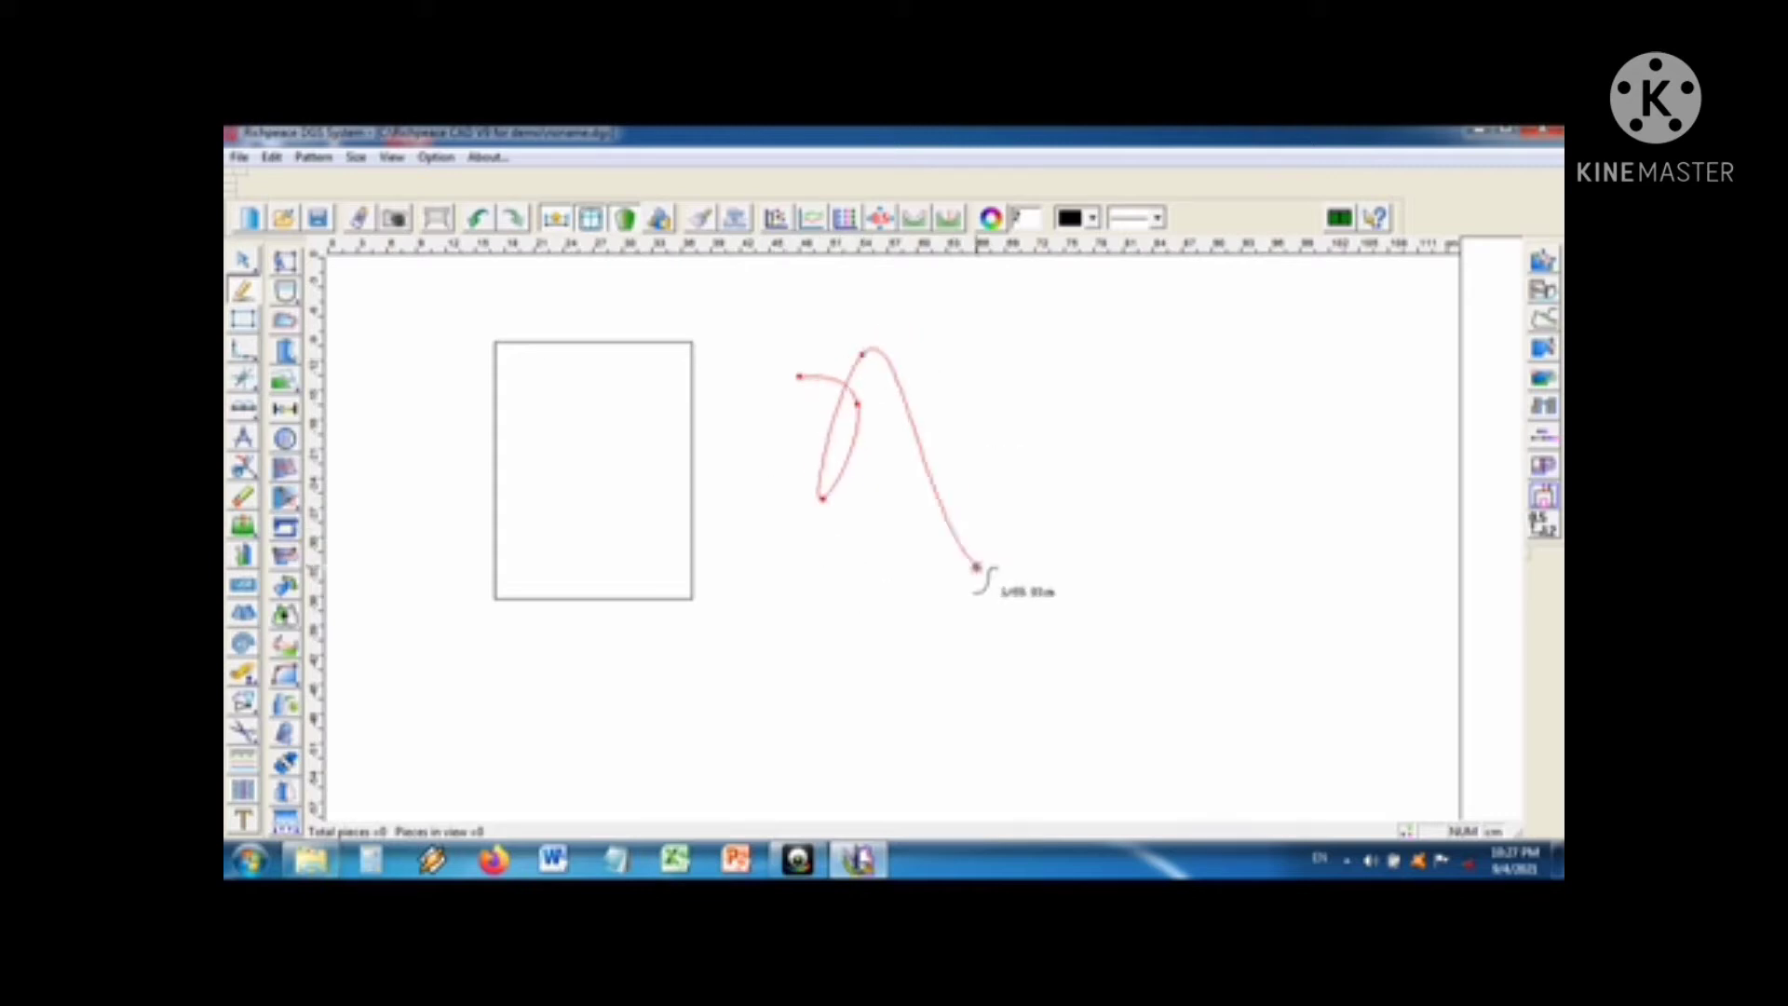
click(829, 629)
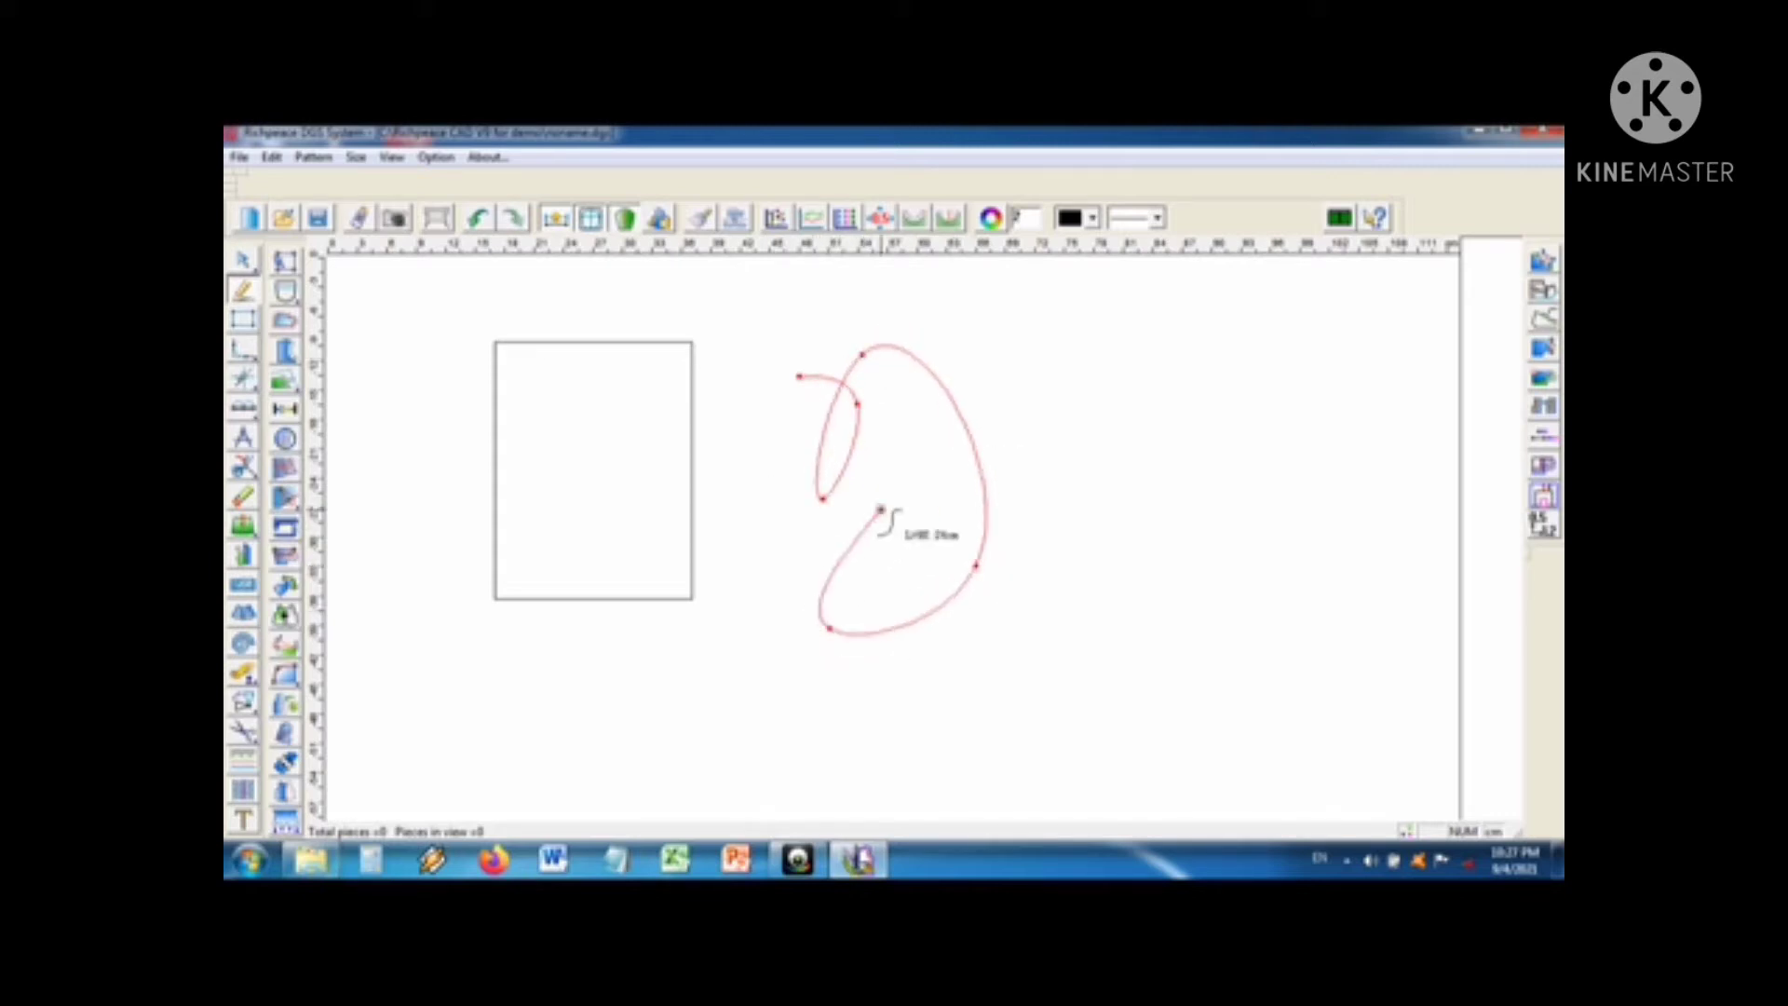
click(883, 506)
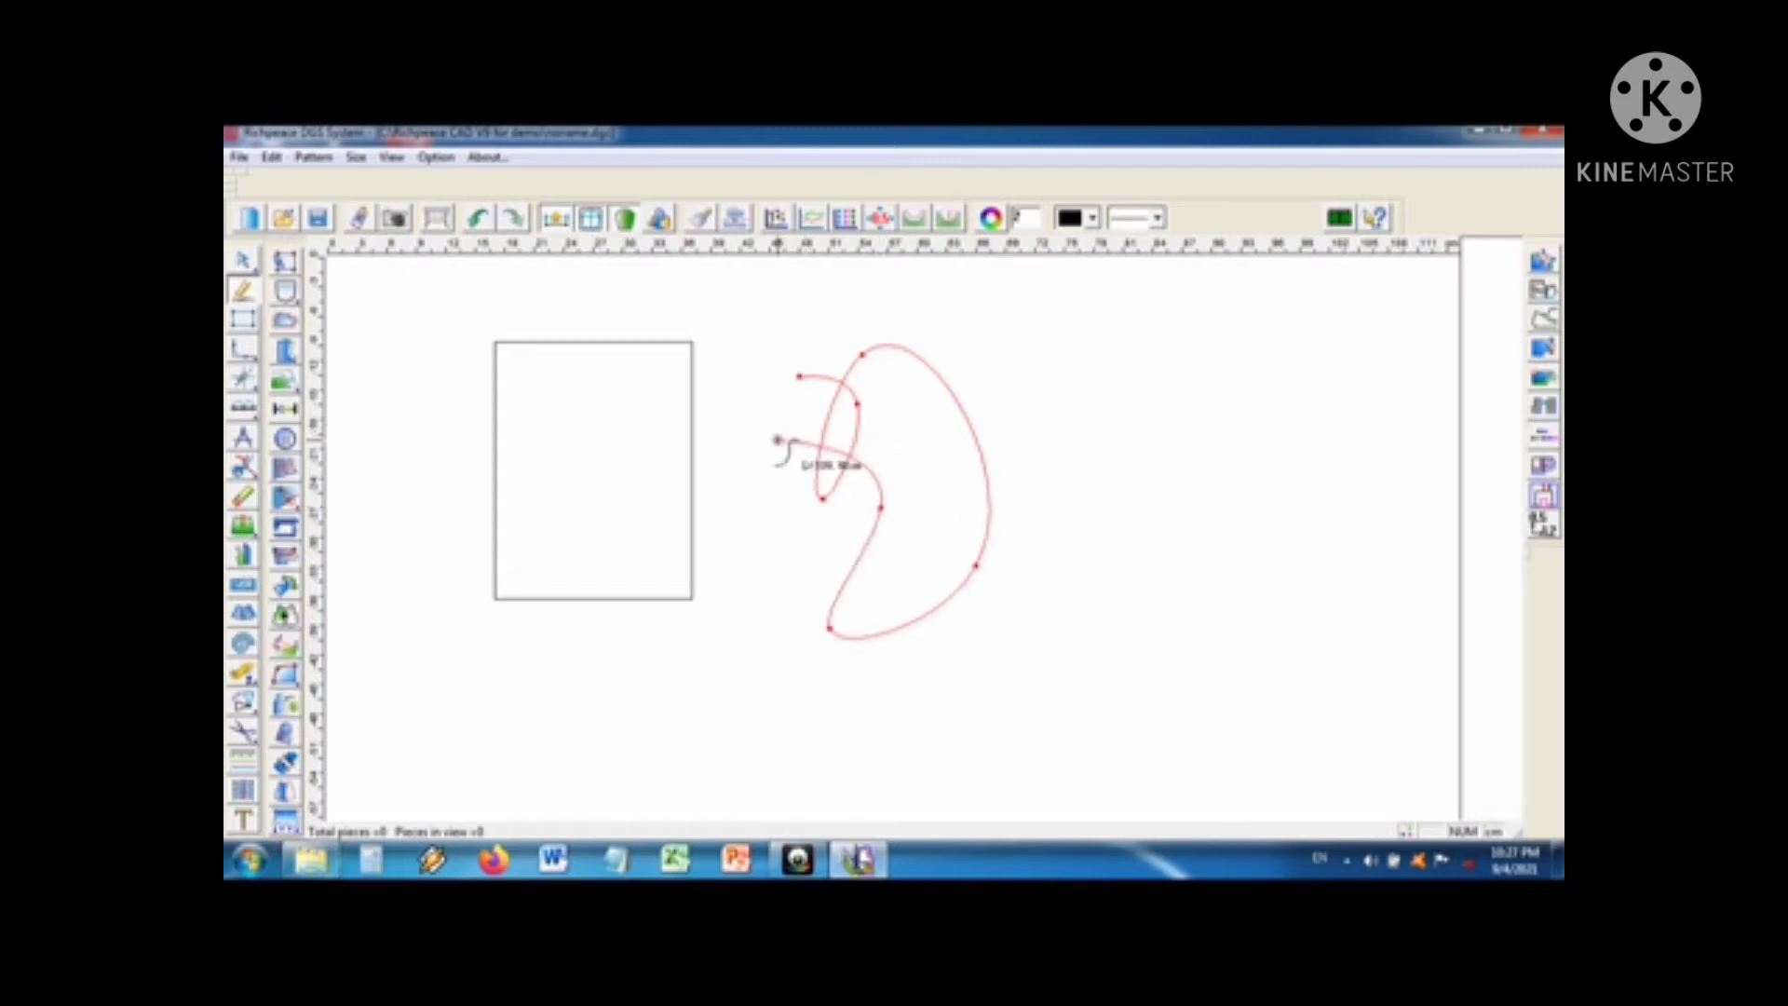
right_click(778, 444)
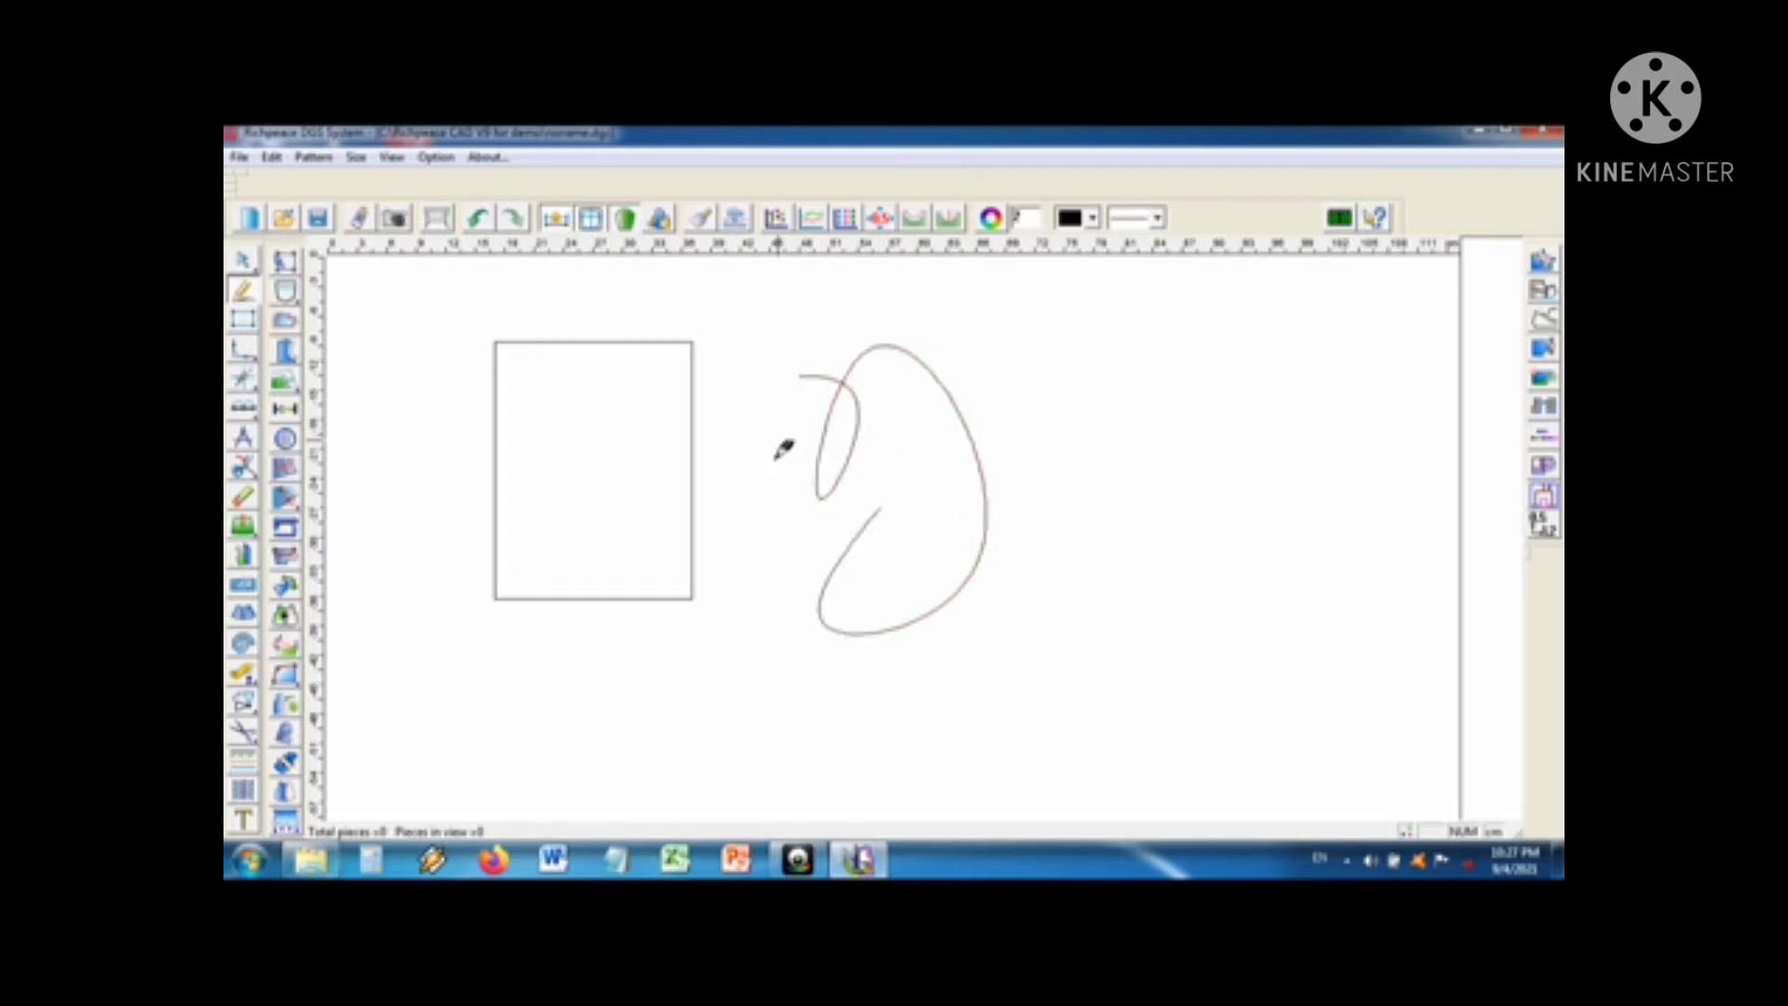
Step: Draw a horizontal straight line 20 cm long to the right of the looping curve
click(1077, 396)
right_click(1077, 397)
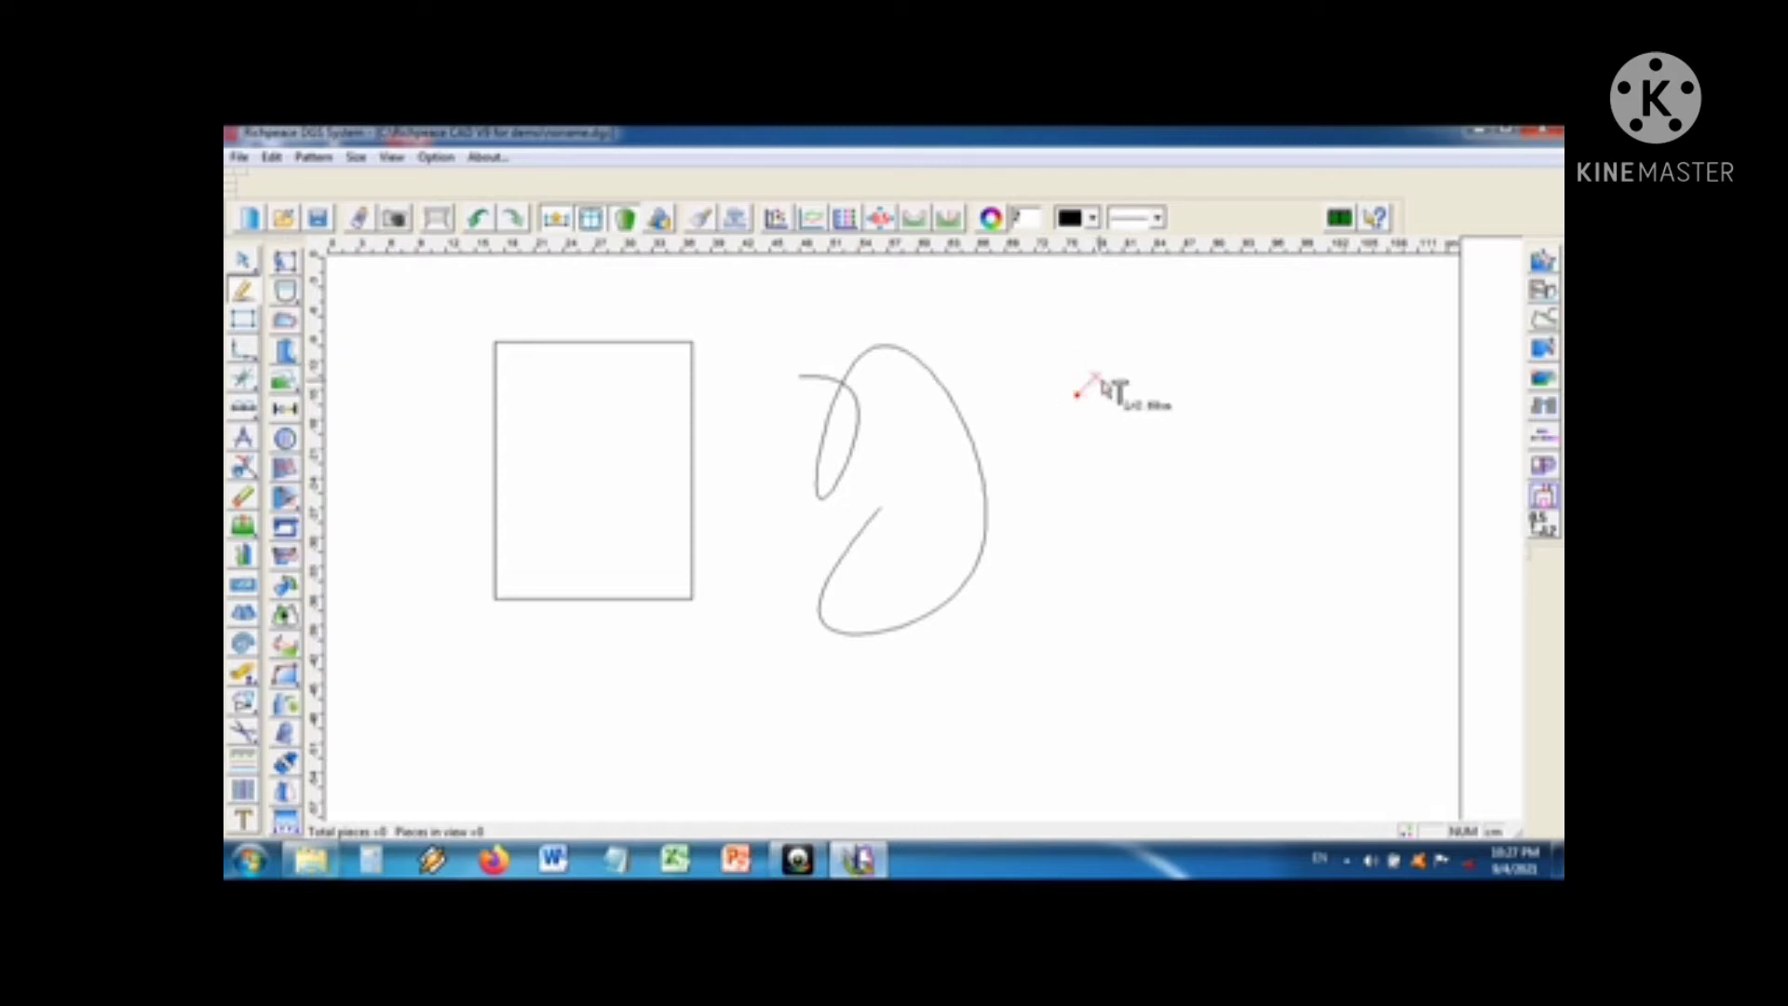
click(1276, 396)
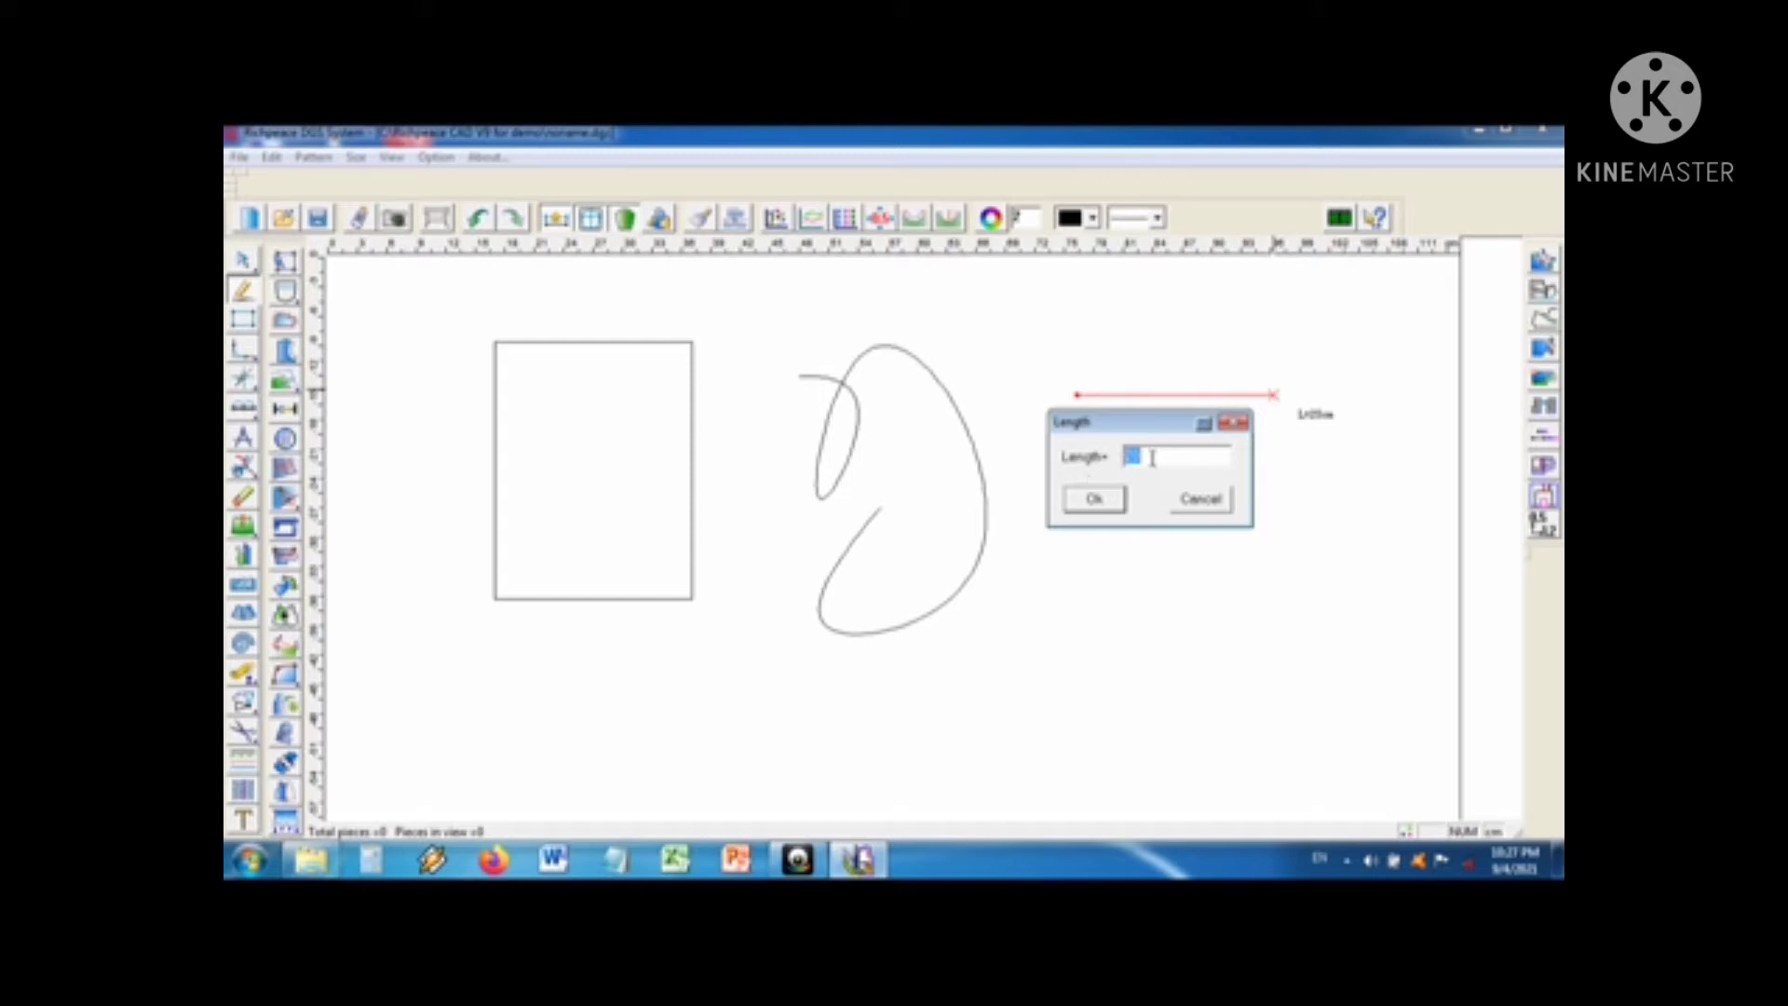
click(1099, 508)
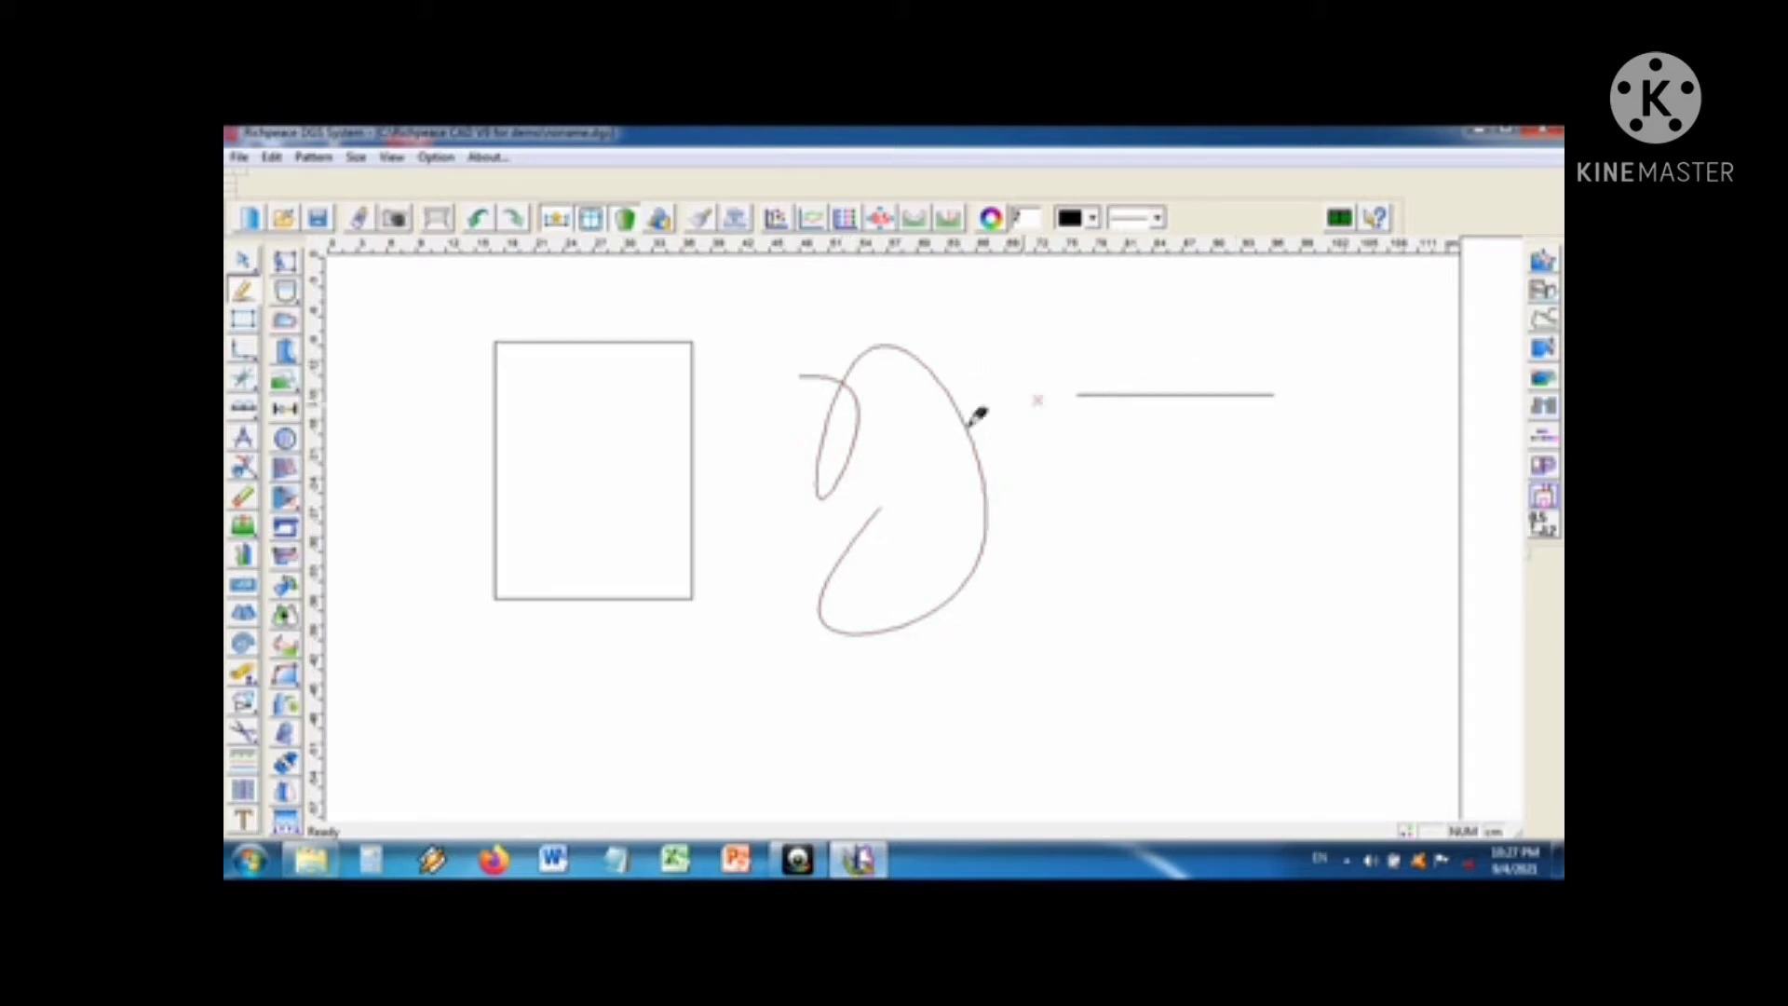
Step: Draw a horizontal rectangle about 33 by 16.8 cm in the empty area below the upright rectangle with the Rectangle tool
click(240, 264)
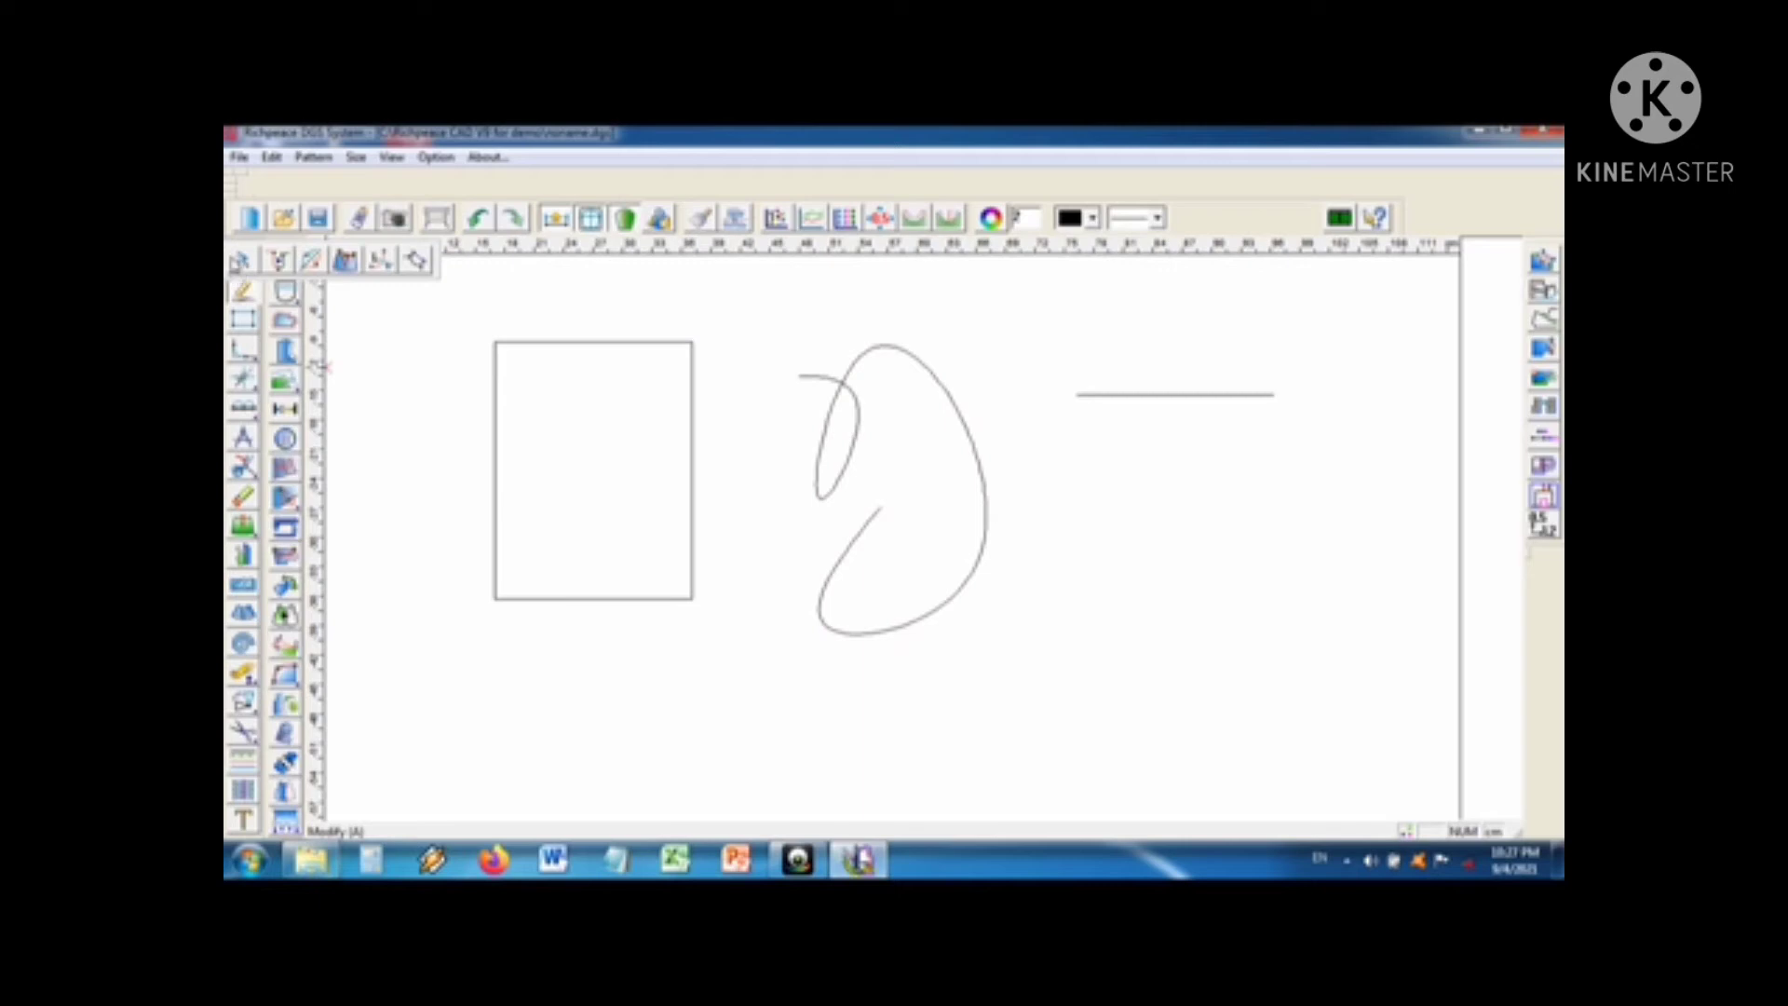
scroll(572, 440, down, 3)
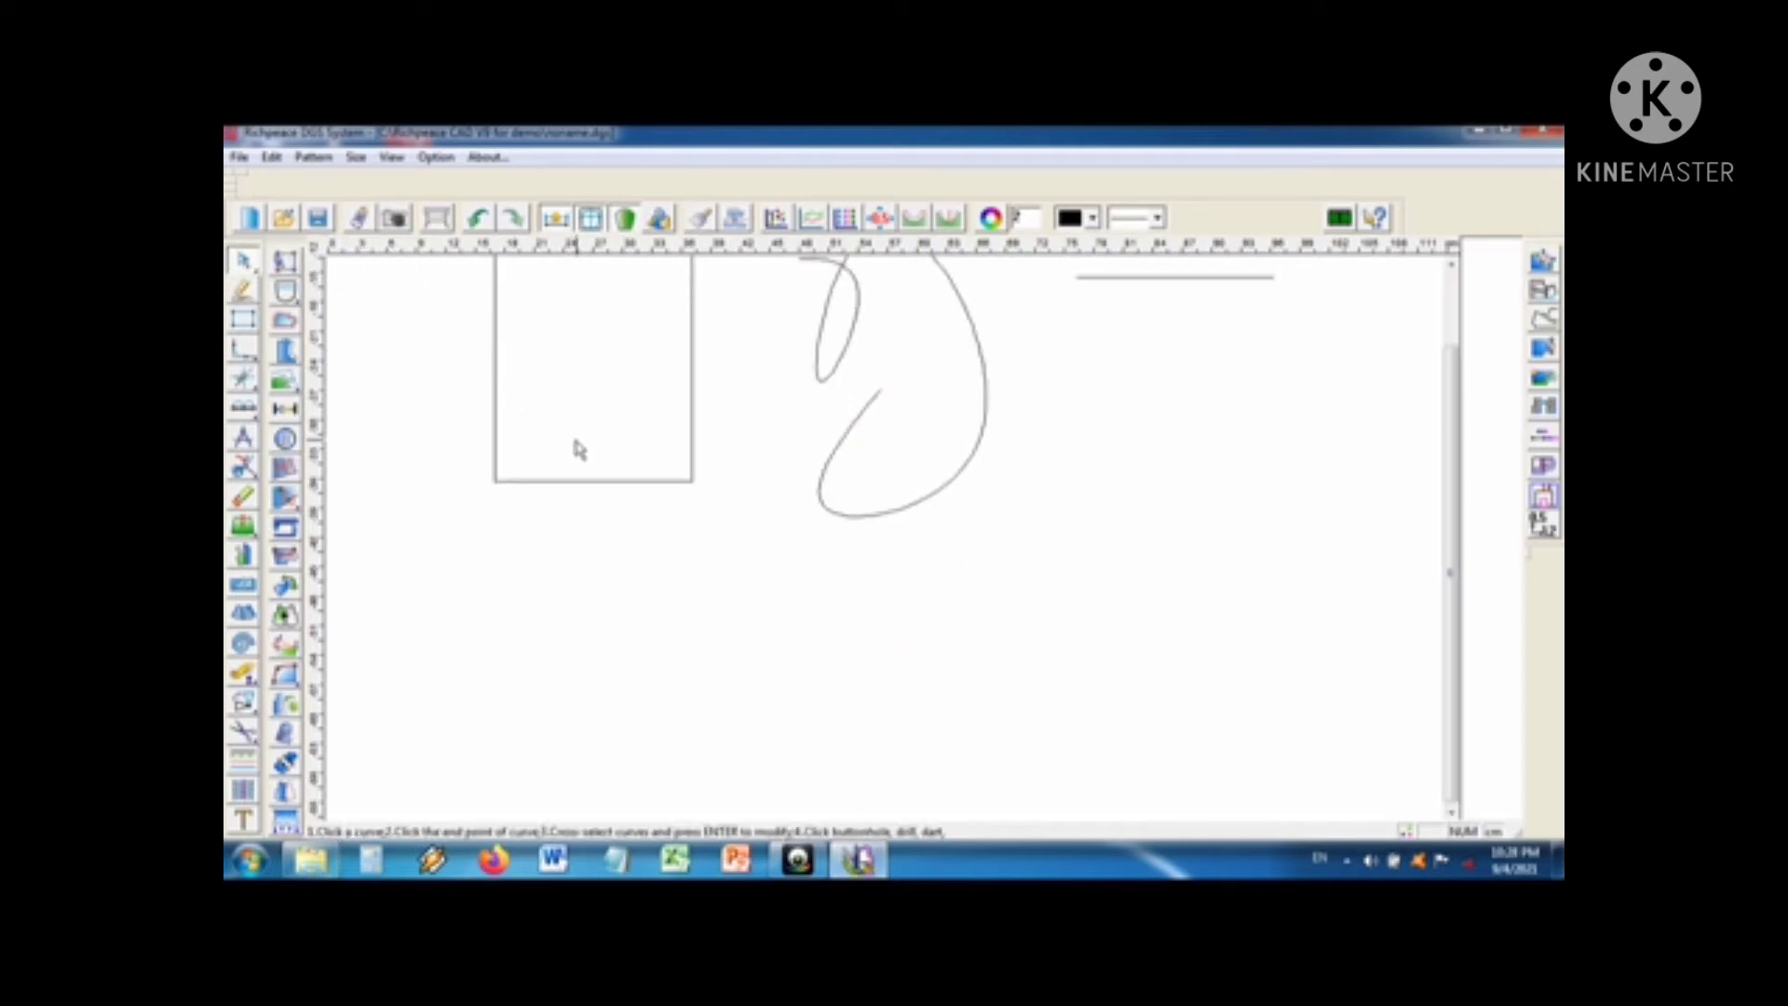
click(242, 320)
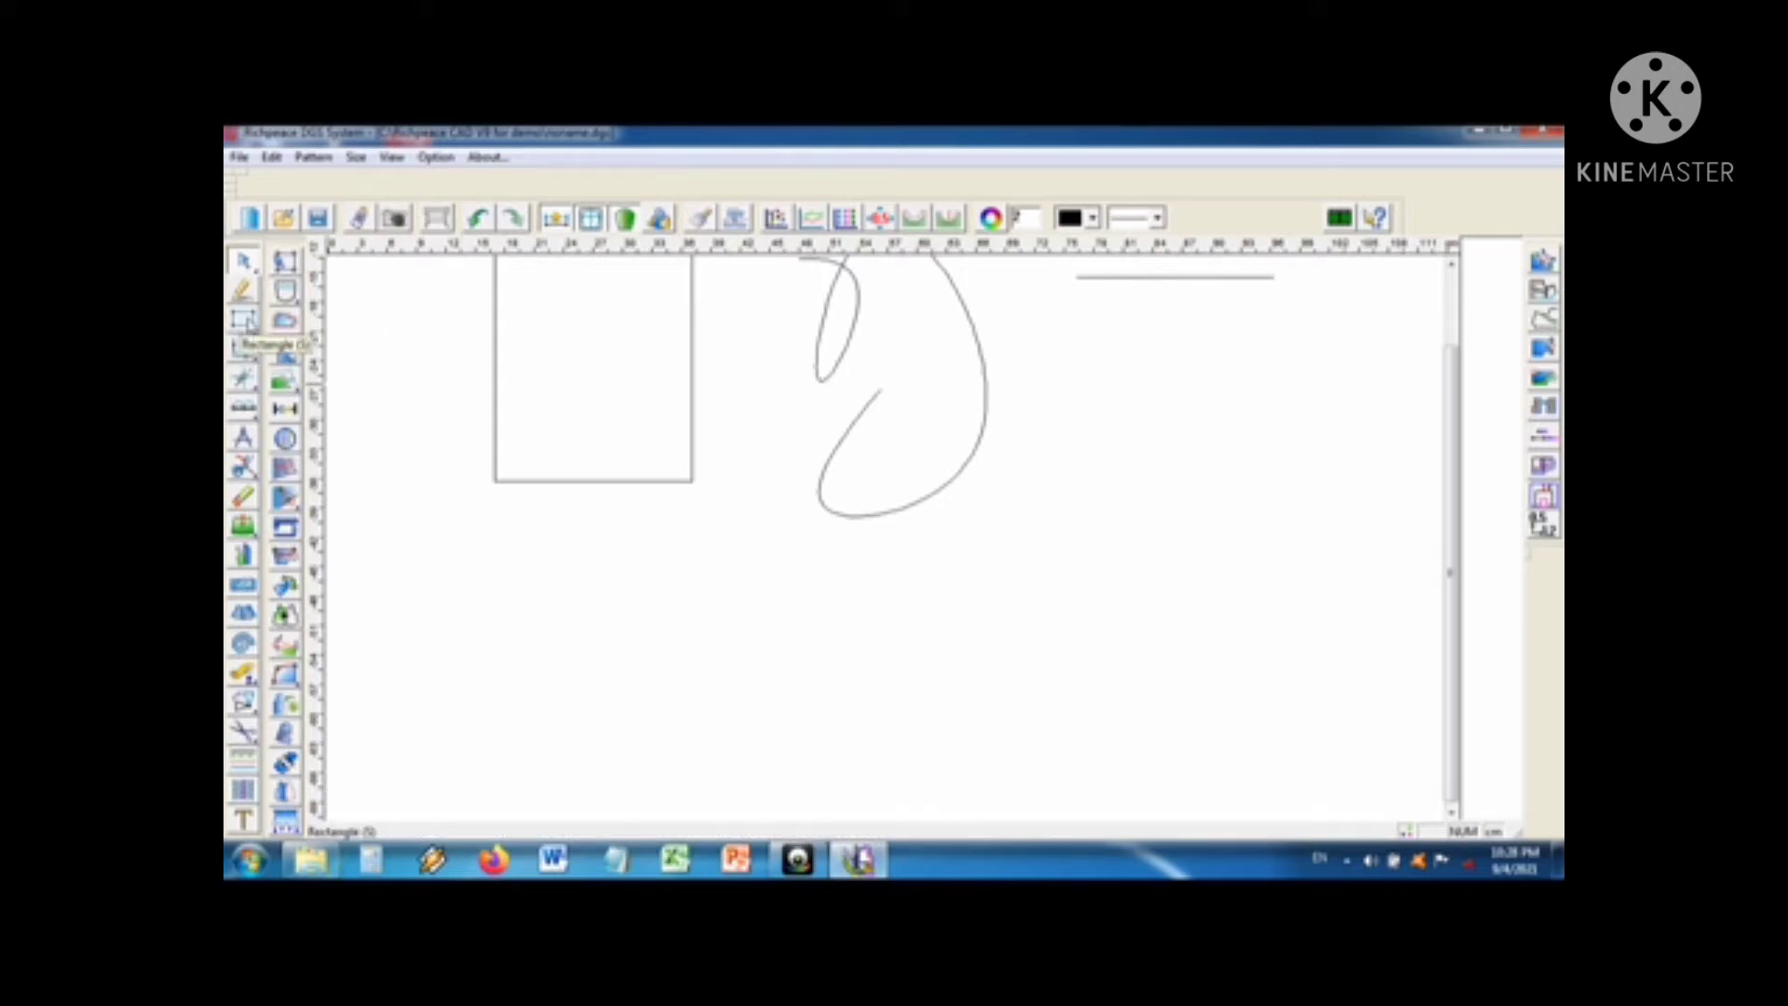
click(246, 321)
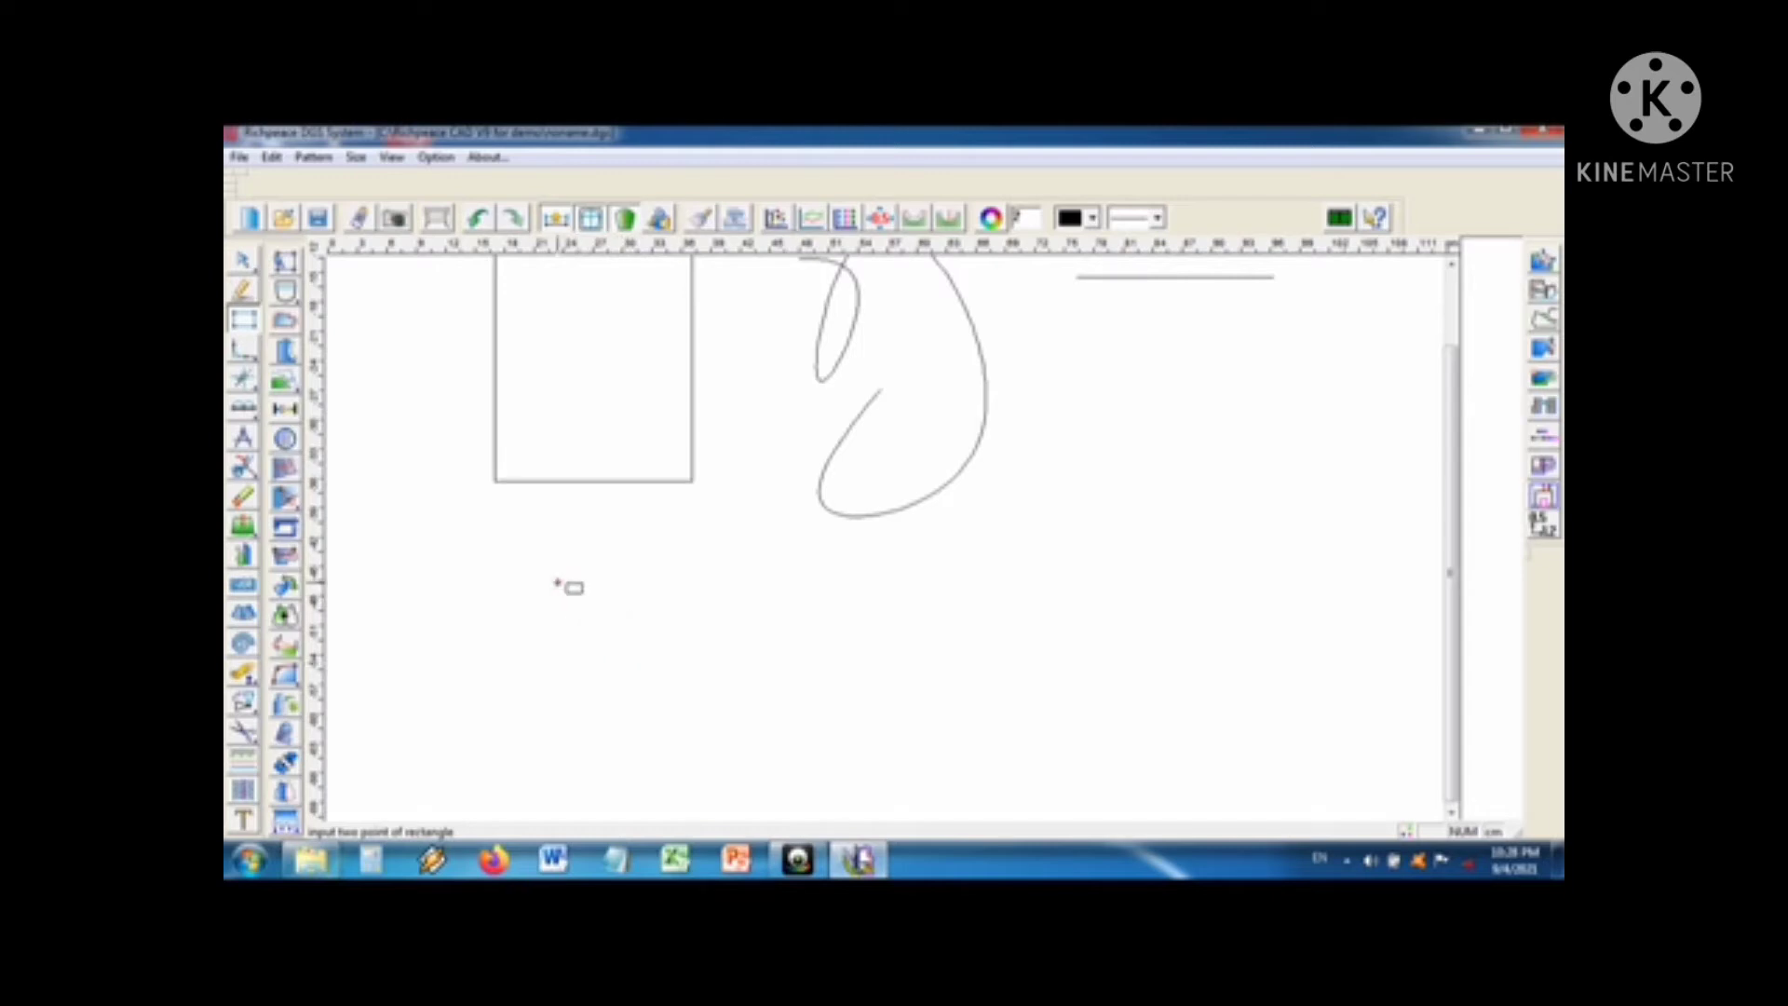
click(557, 583)
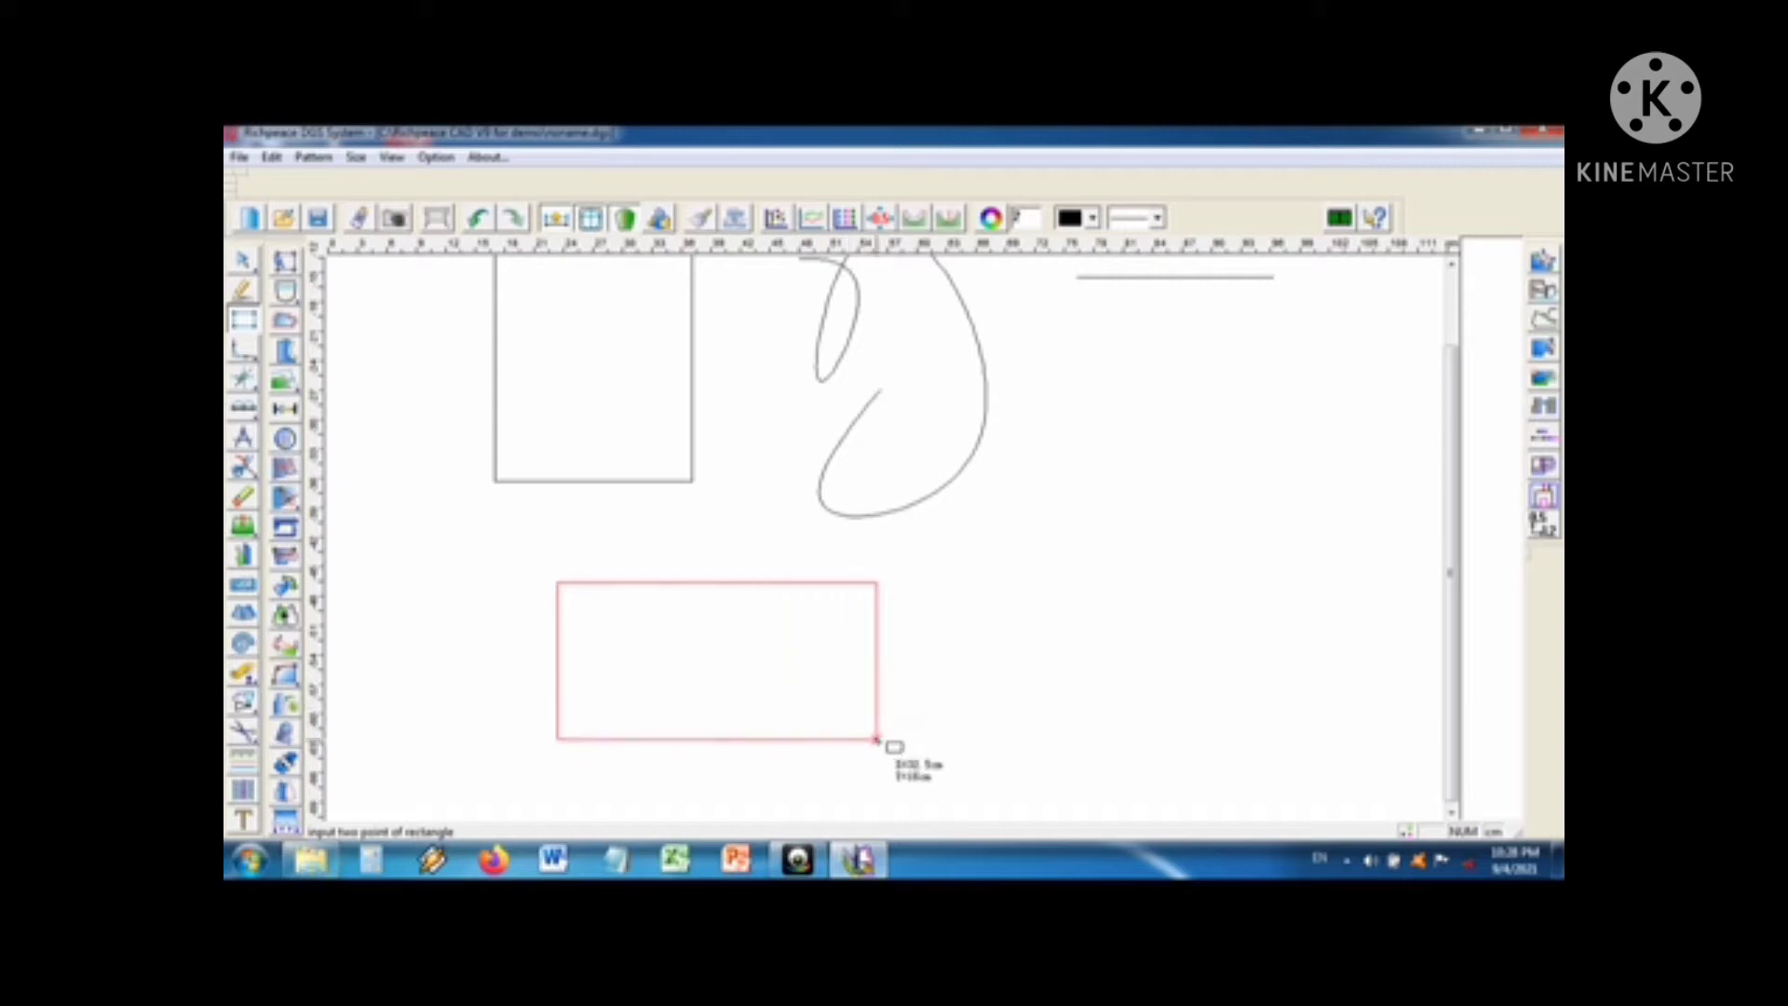
click(881, 745)
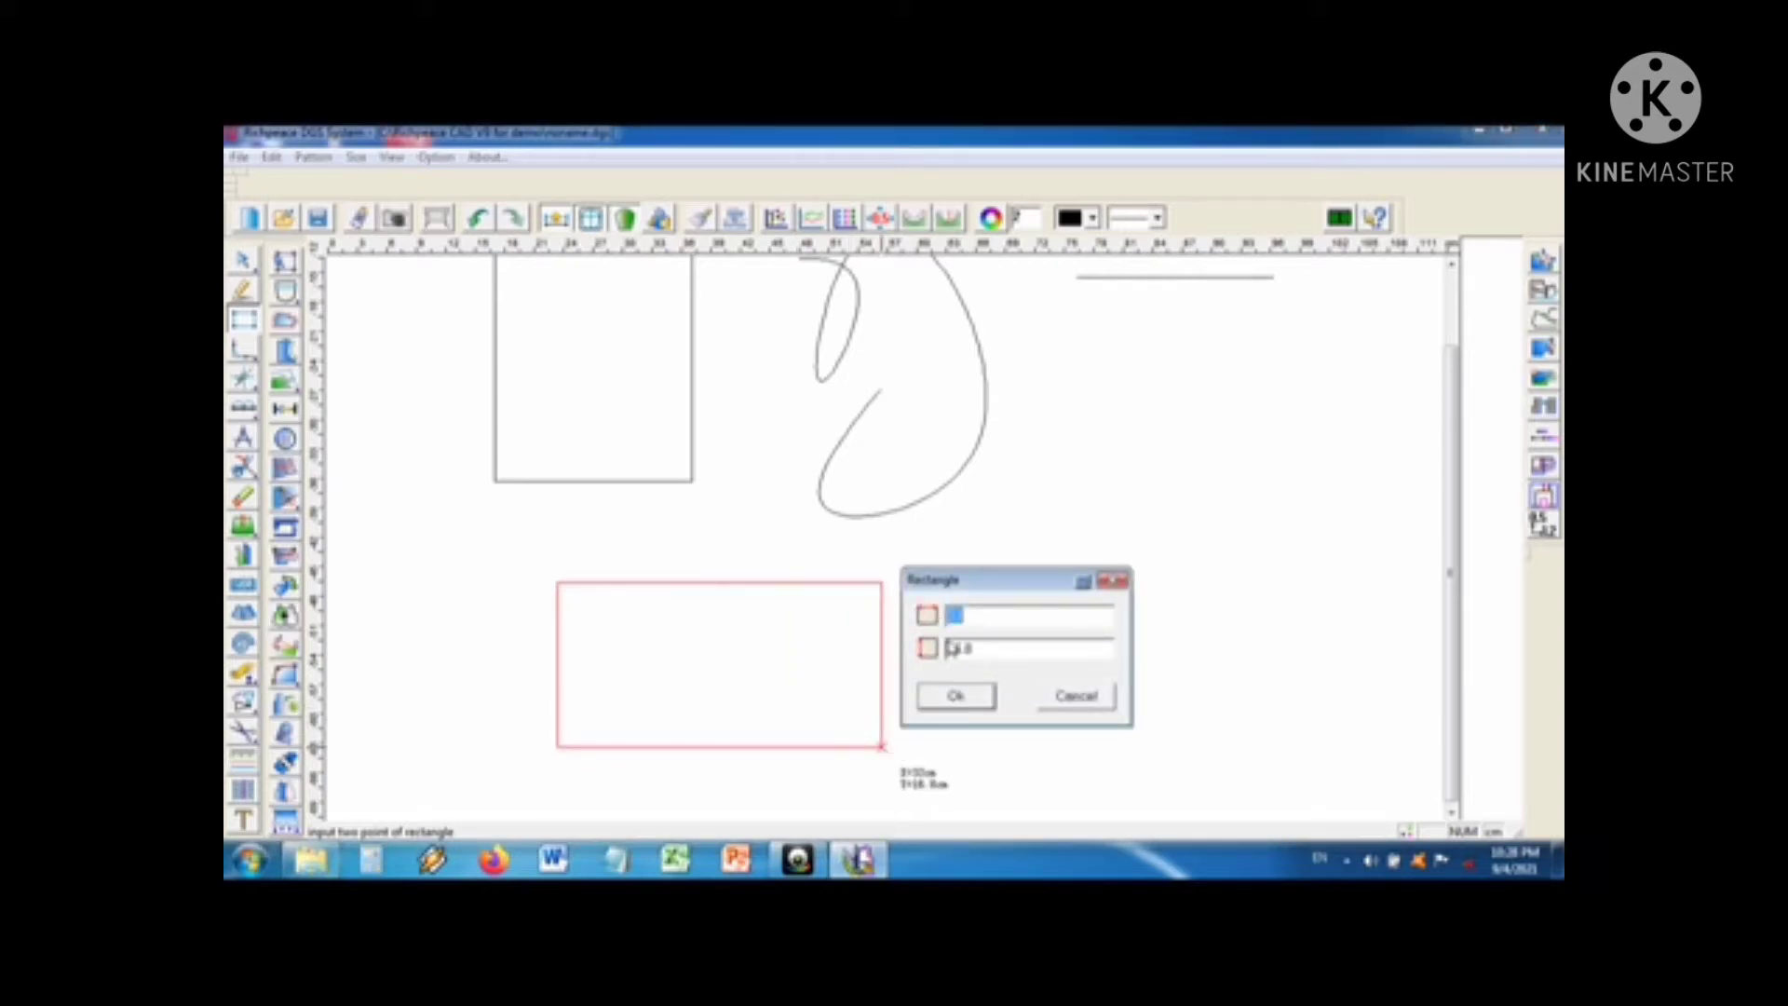
click(957, 699)
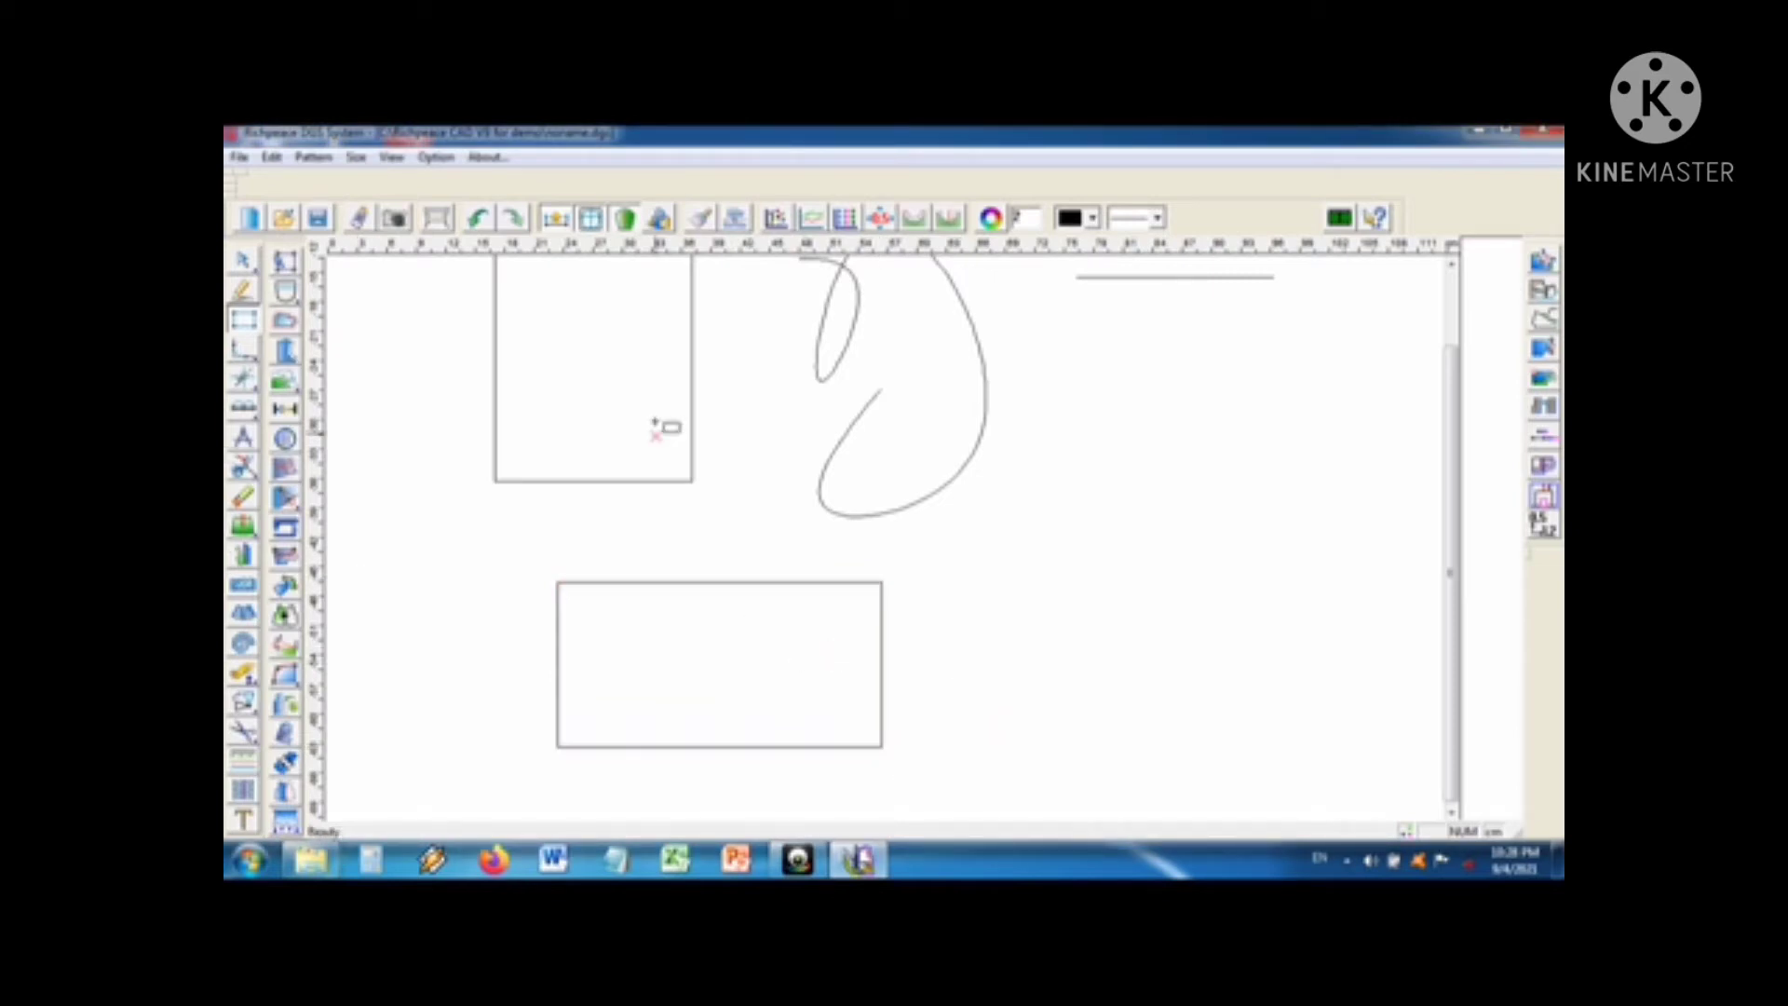
Step: Erase all four sides of the upright rectangle one by one with the eraser
click(667, 374)
click(245, 500)
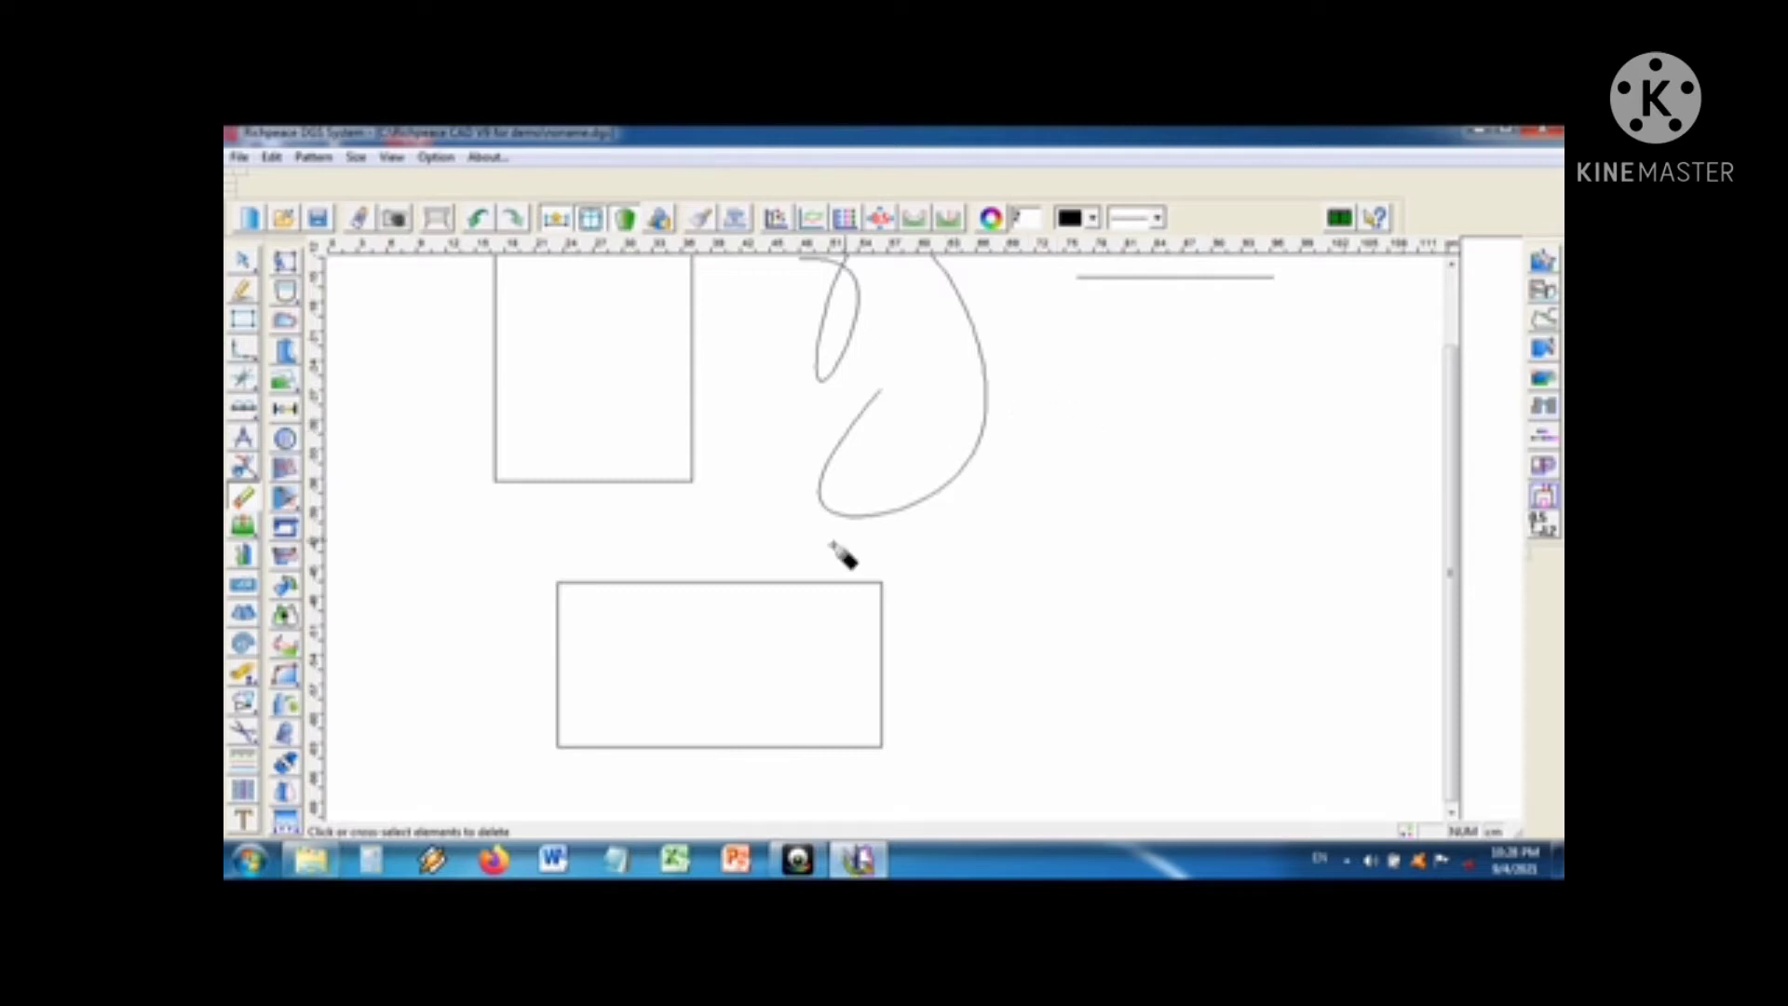
click(590, 484)
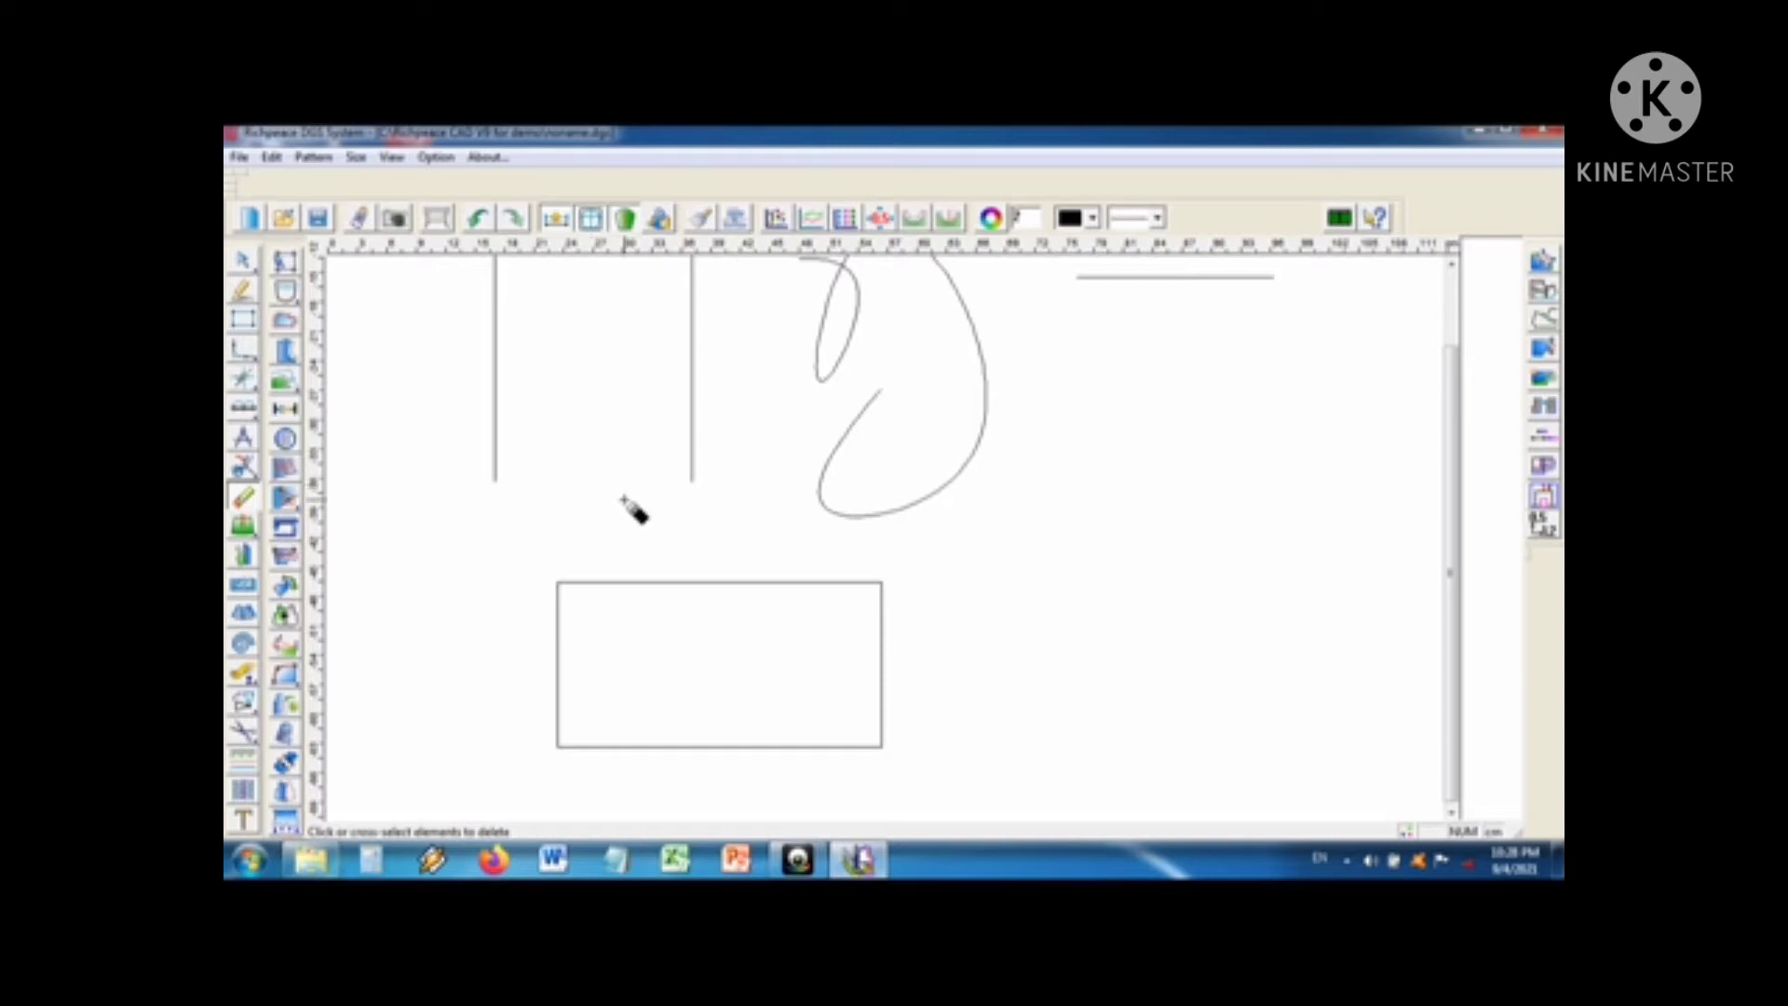
scroll(650, 479, up, 2)
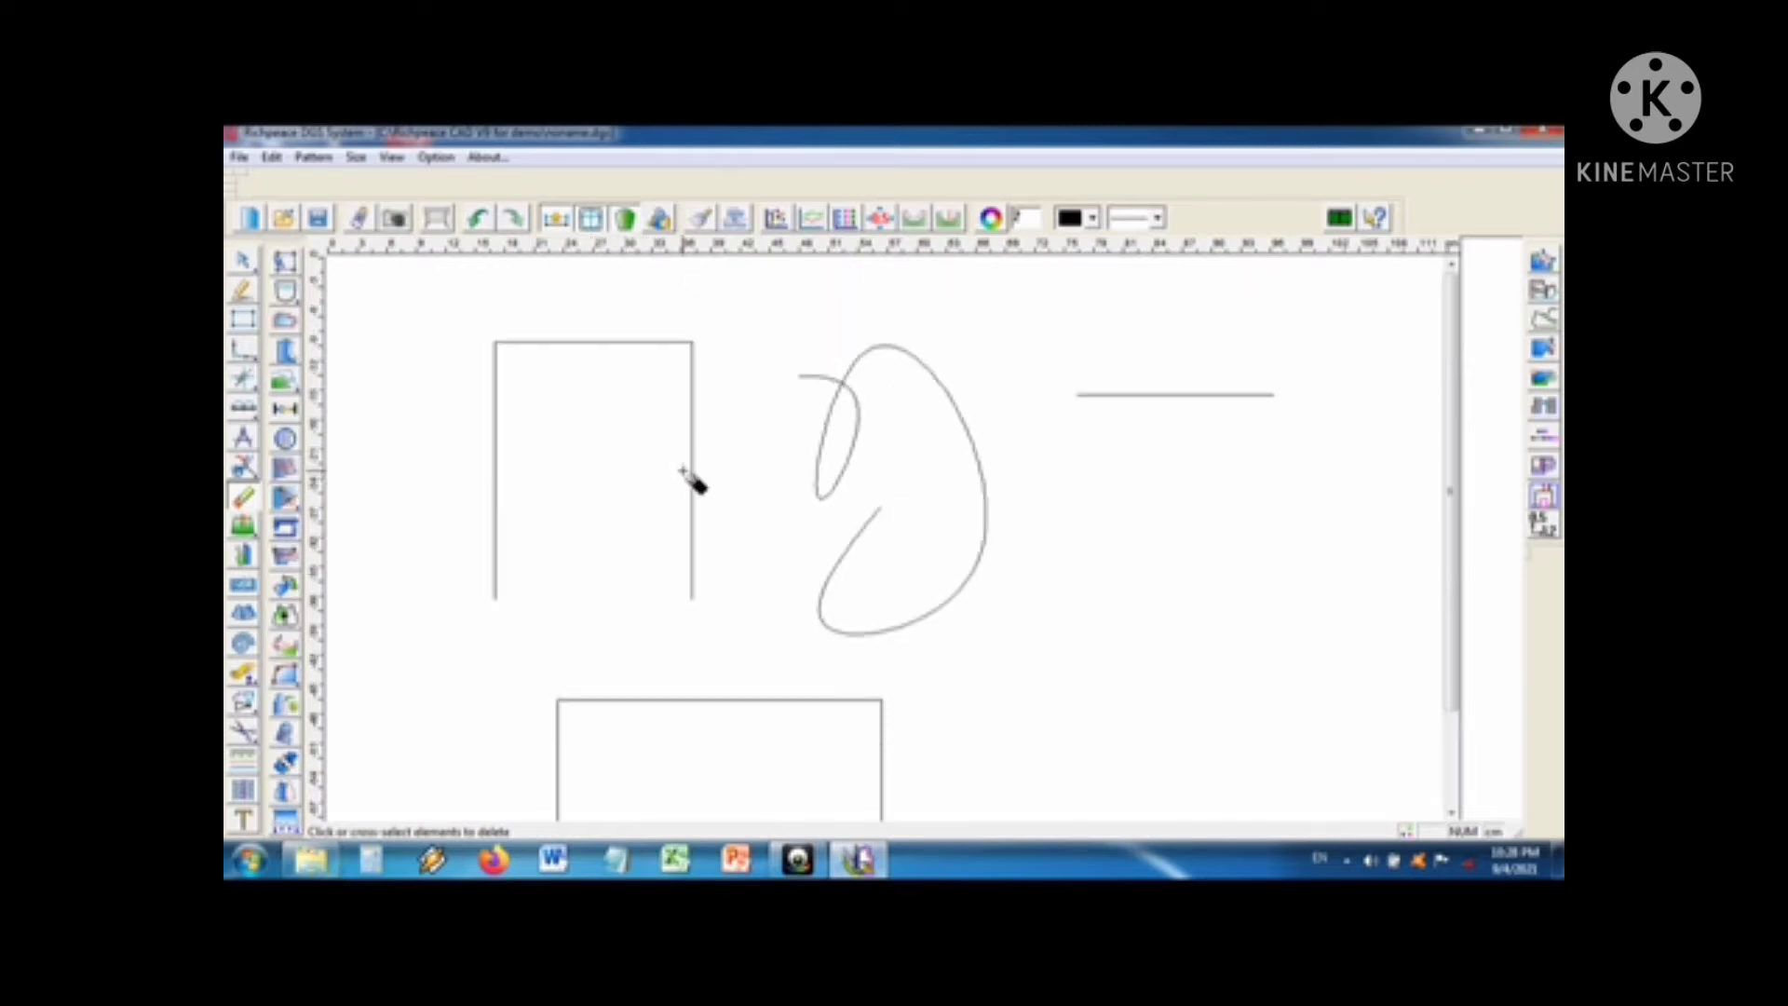
click(692, 475)
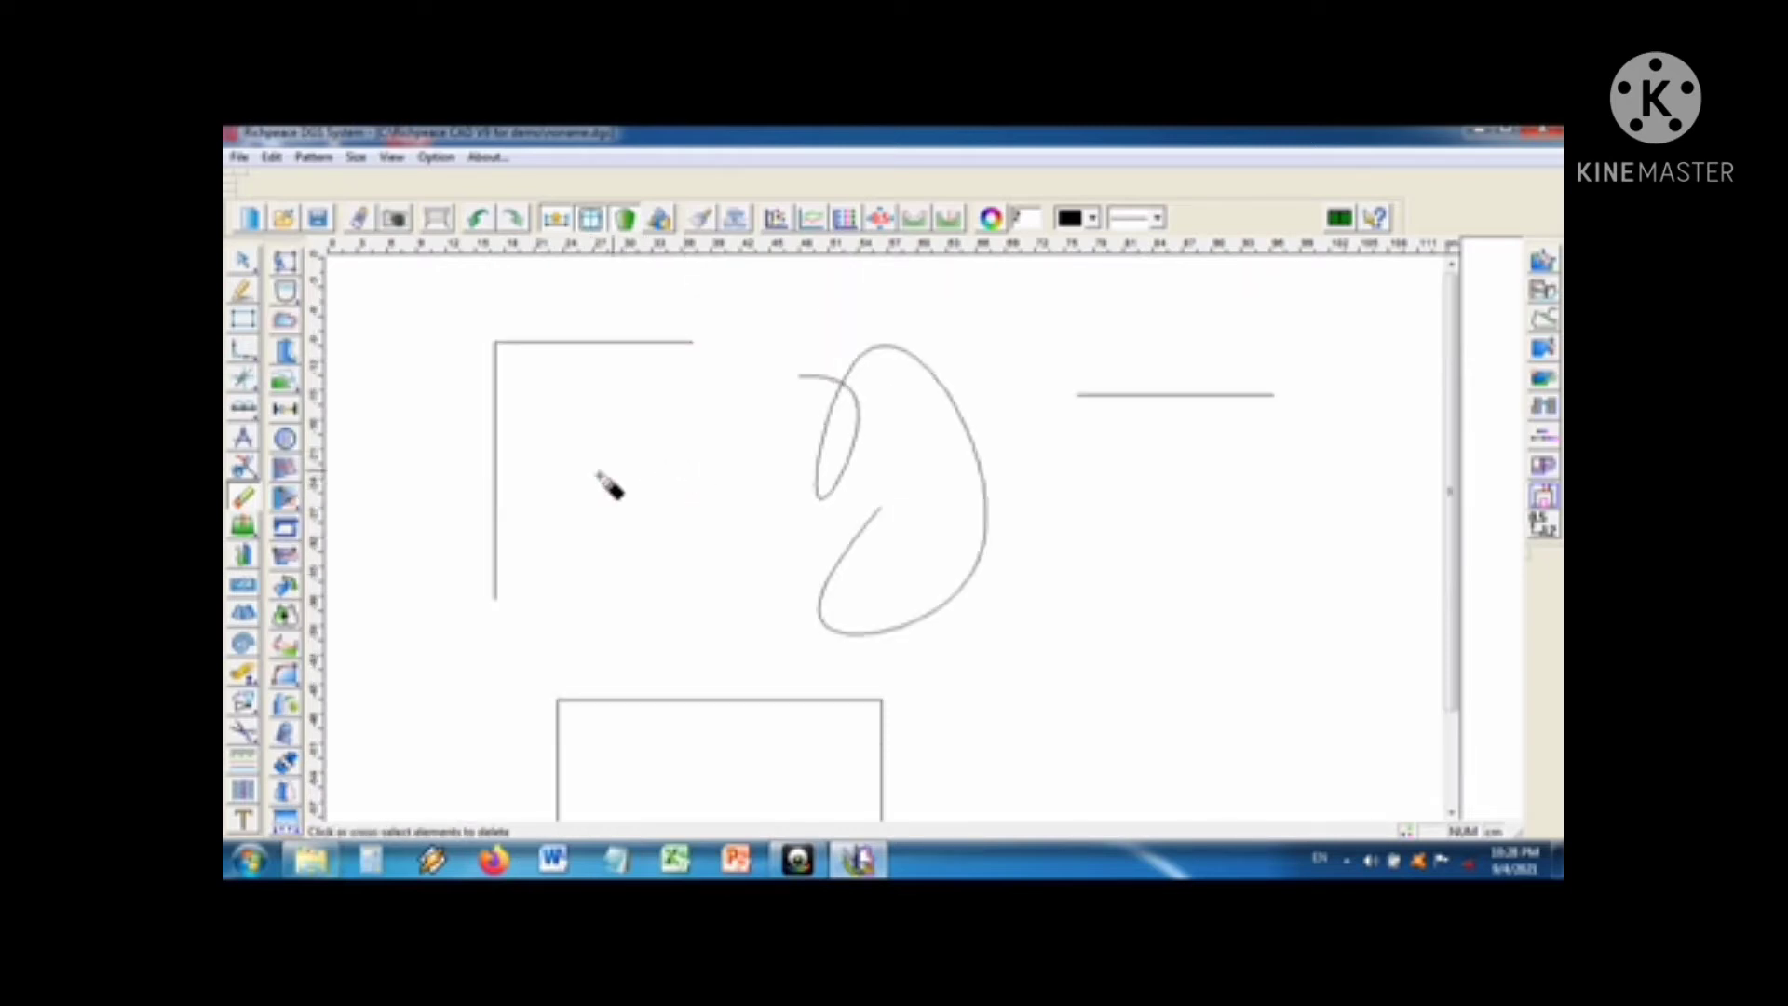
click(497, 483)
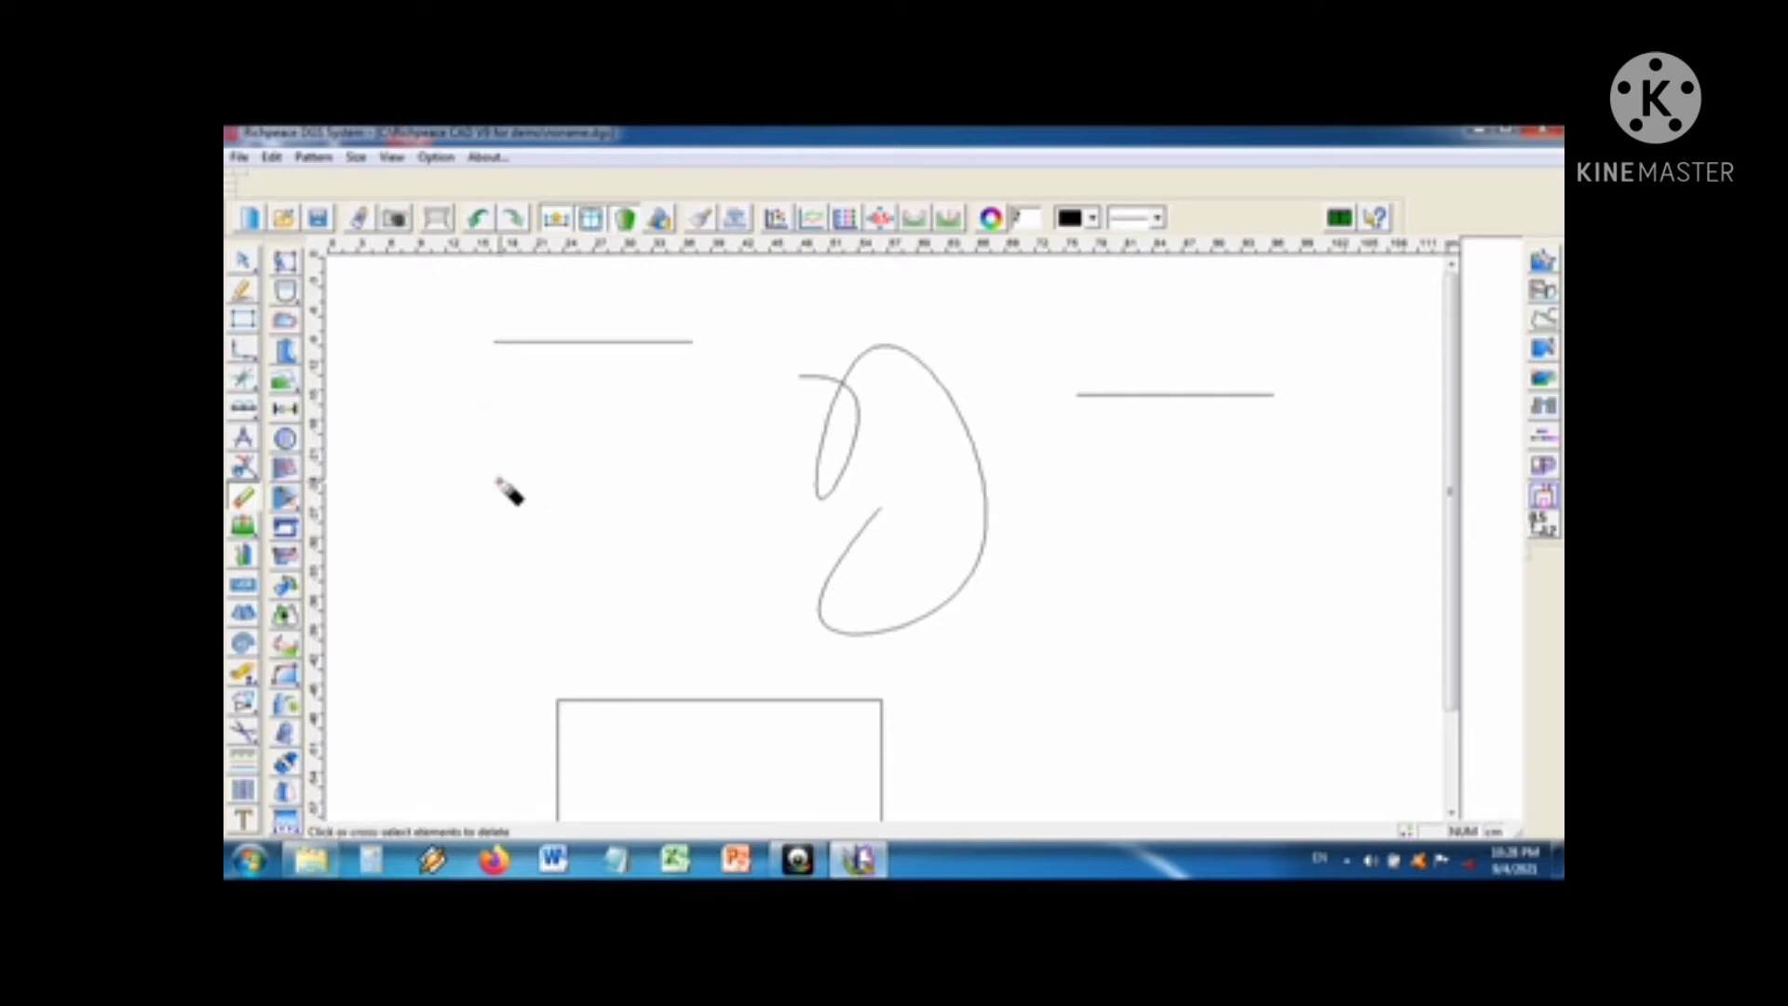
click(590, 344)
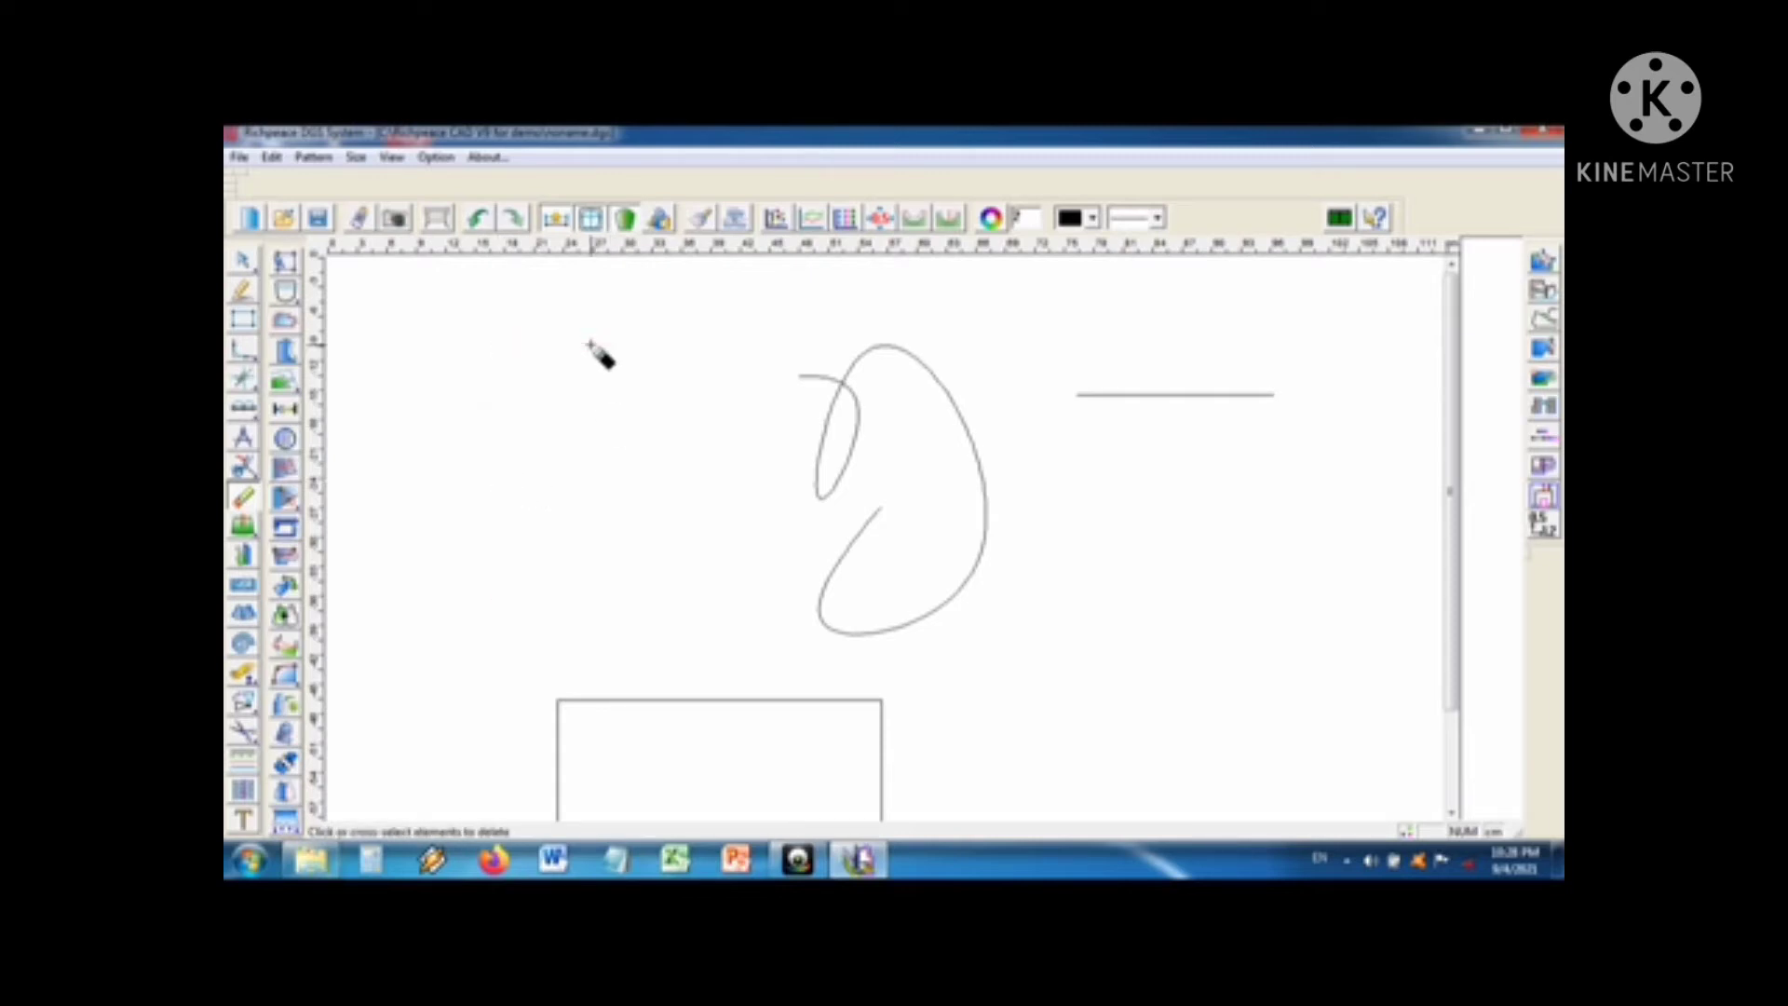
Step: Trace around the outline of the horizontal rectangle with the scissors tool to turn it into a pattern piece
click(244, 261)
scroll(577, 500, down, 3)
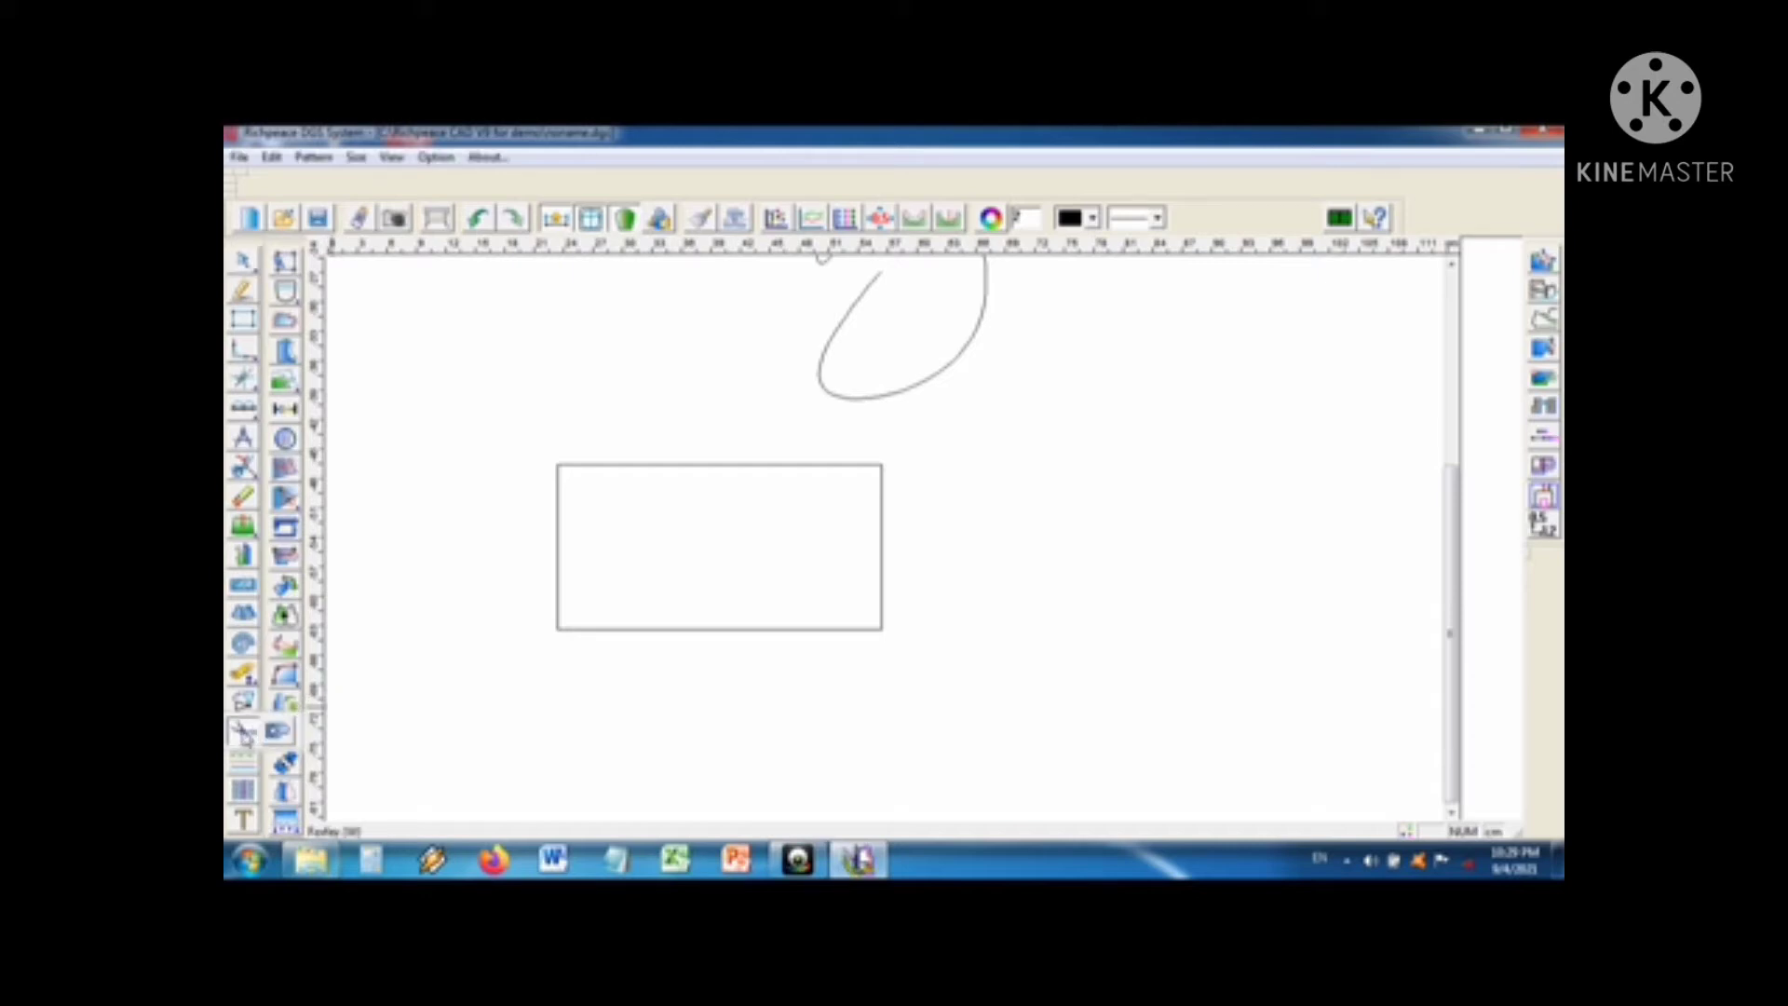
click(243, 732)
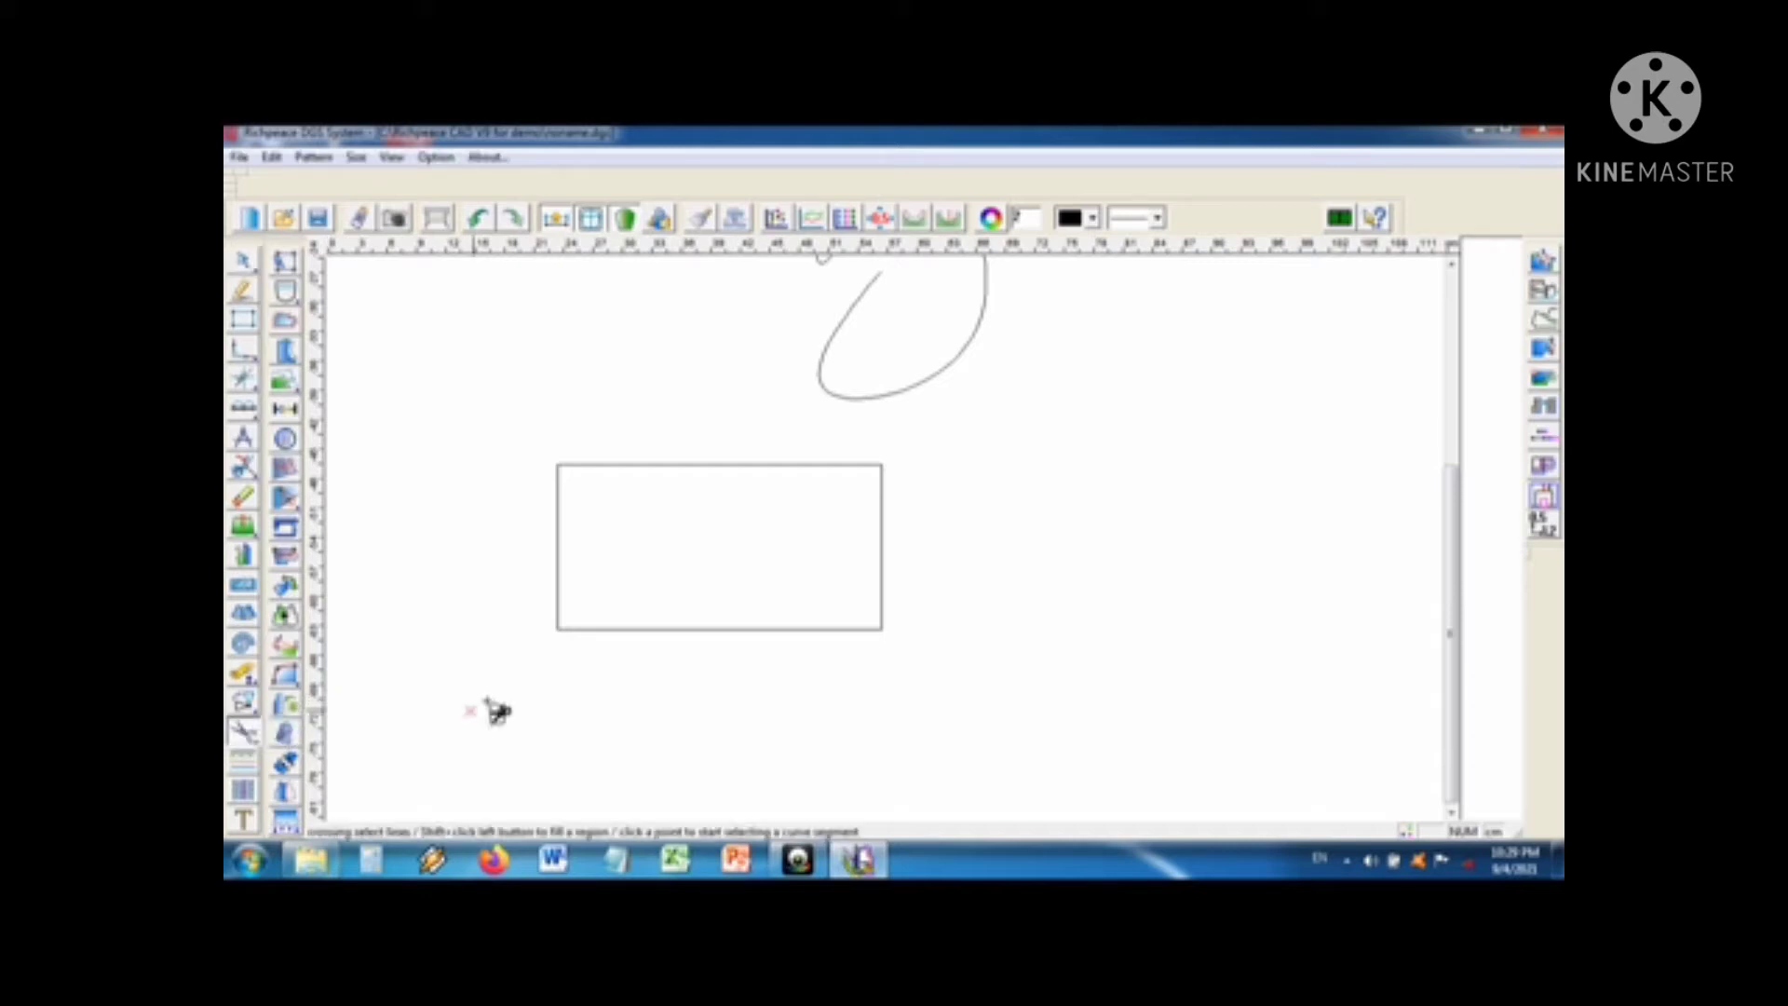
click(558, 630)
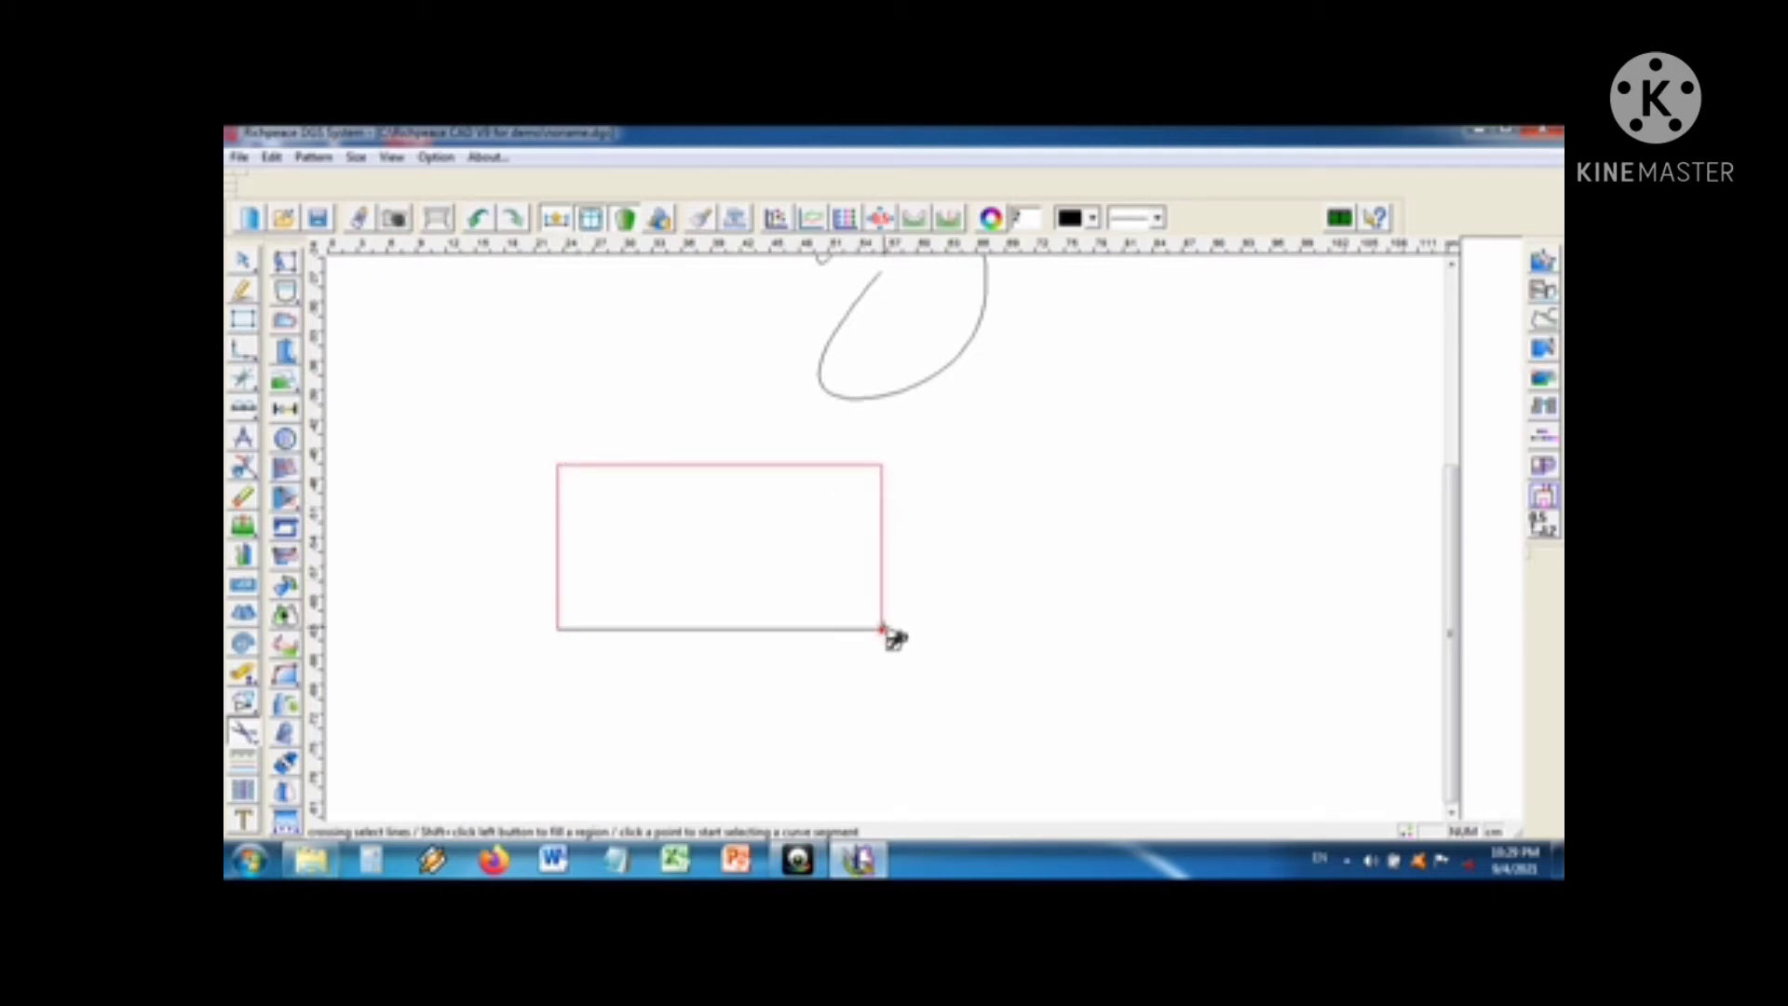
click(562, 631)
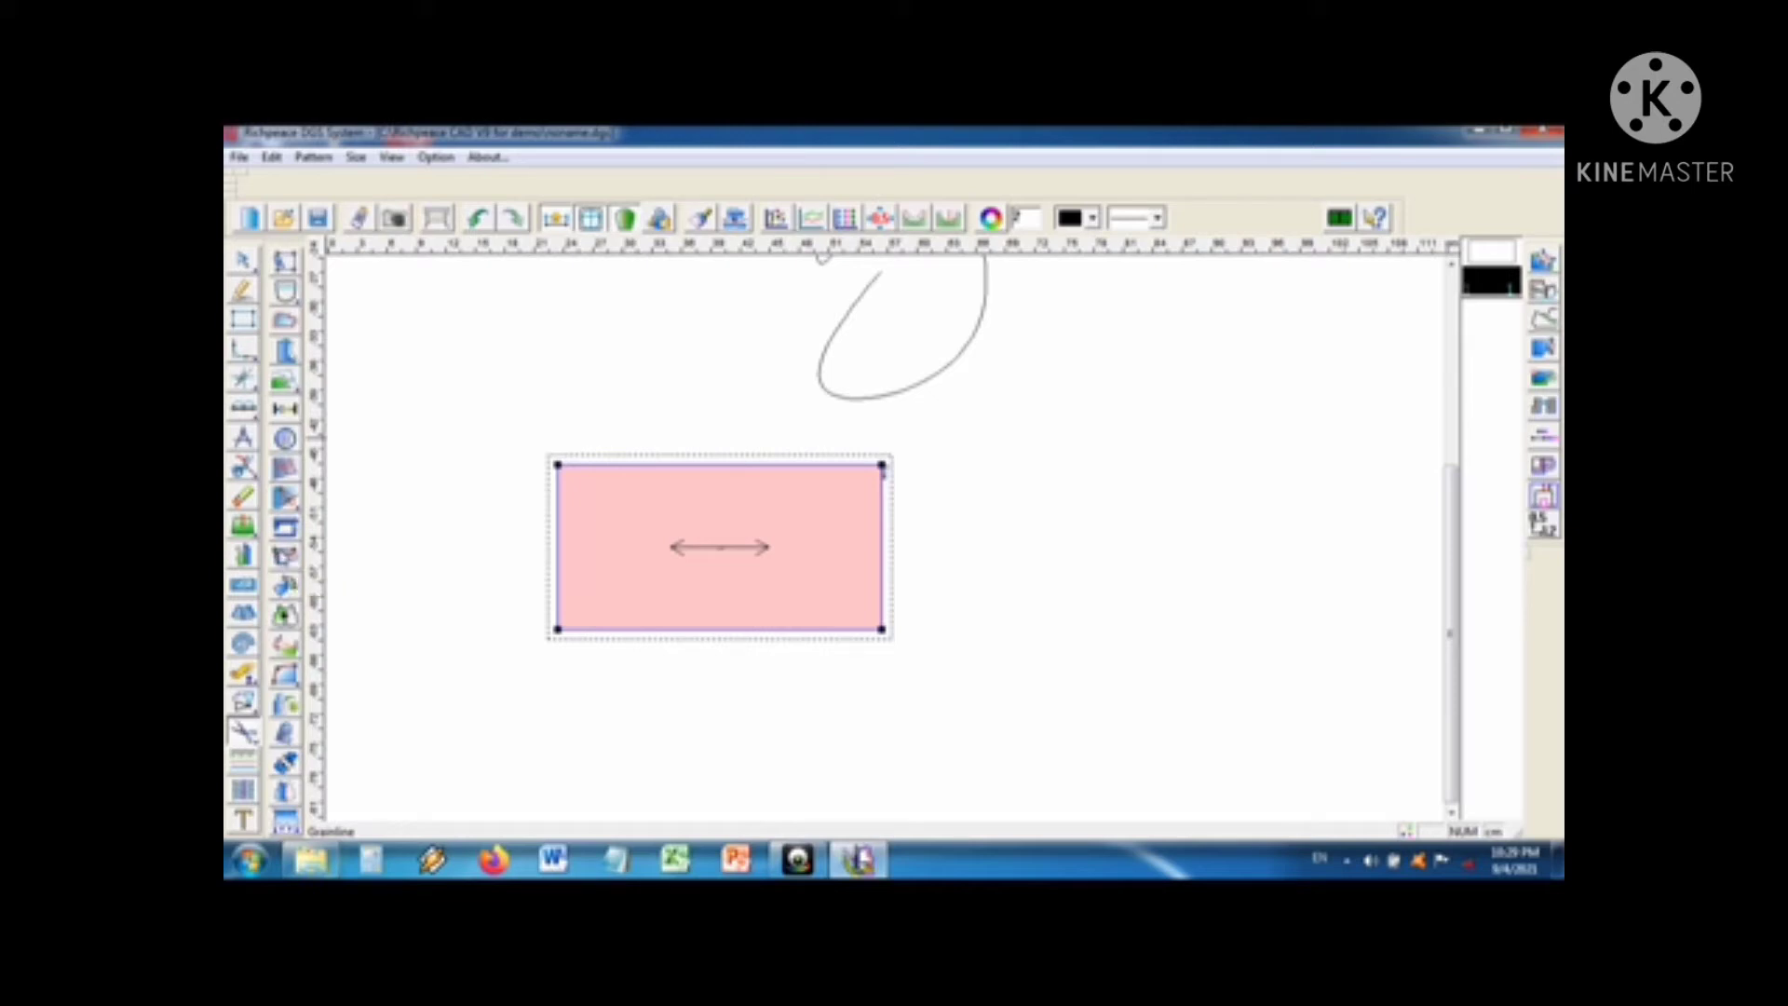
Step: Reposition the rectangular piece's grainline and turn it vertical, placing it near the piece's left edge
click(285, 556)
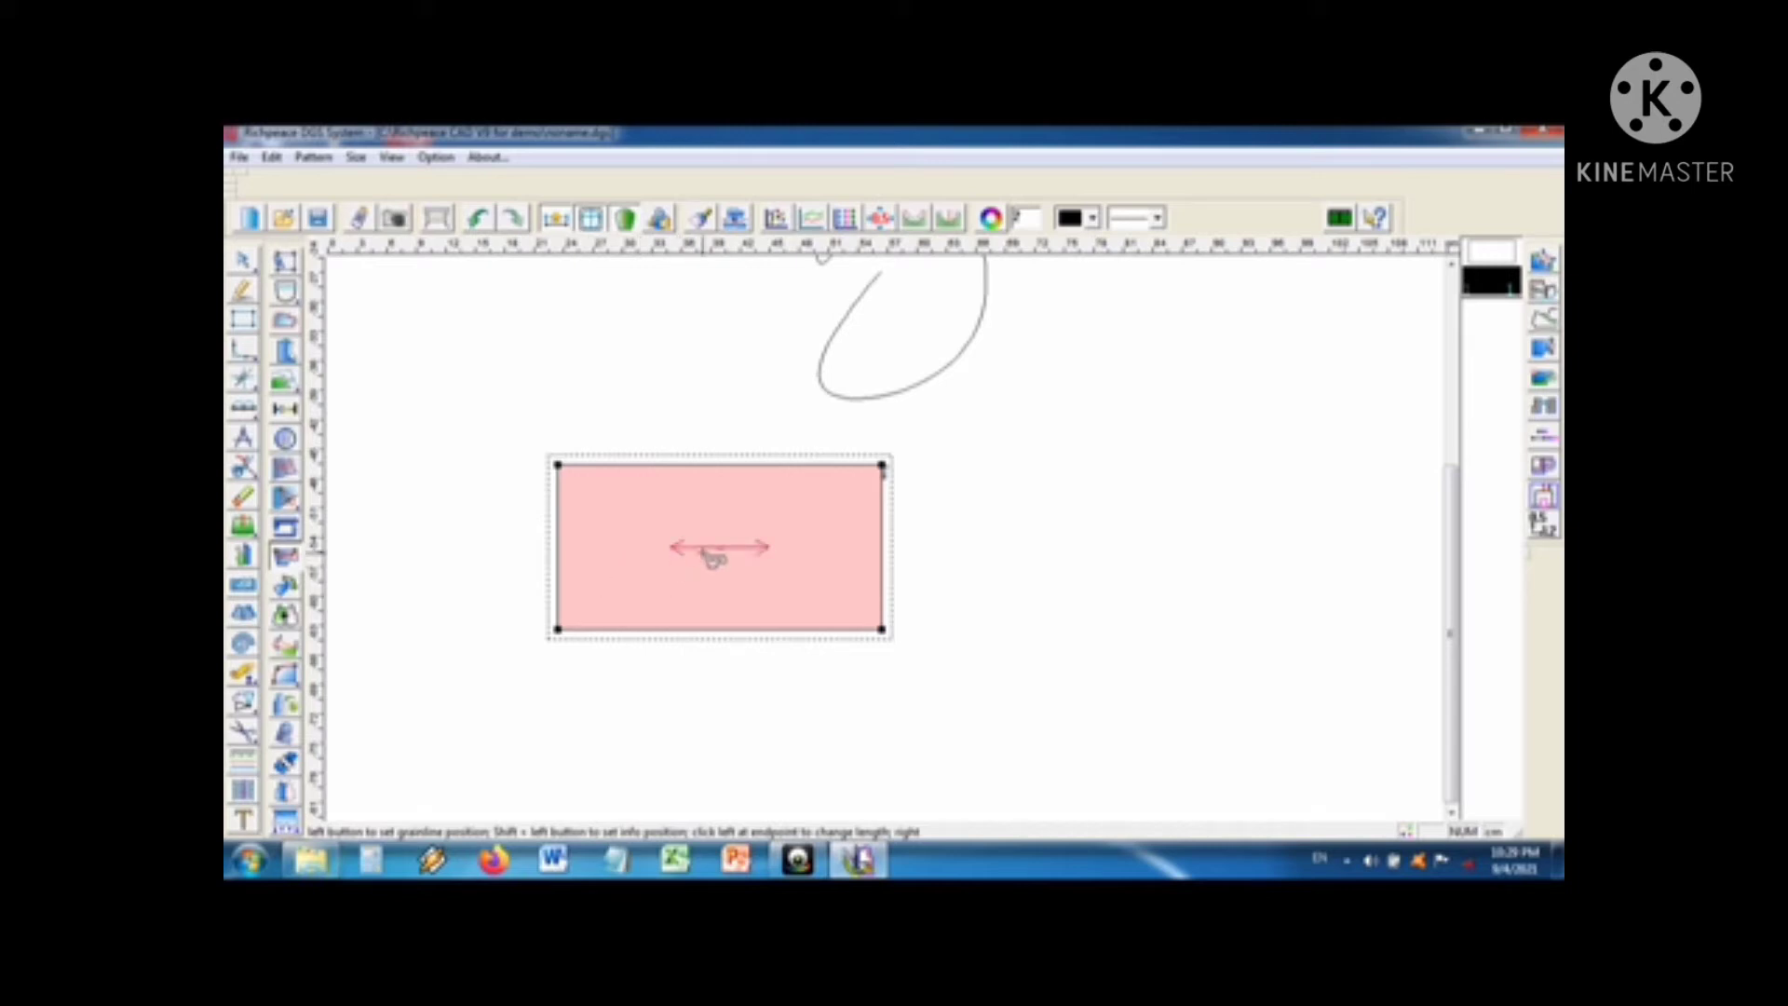
drag(712, 557, 692, 505)
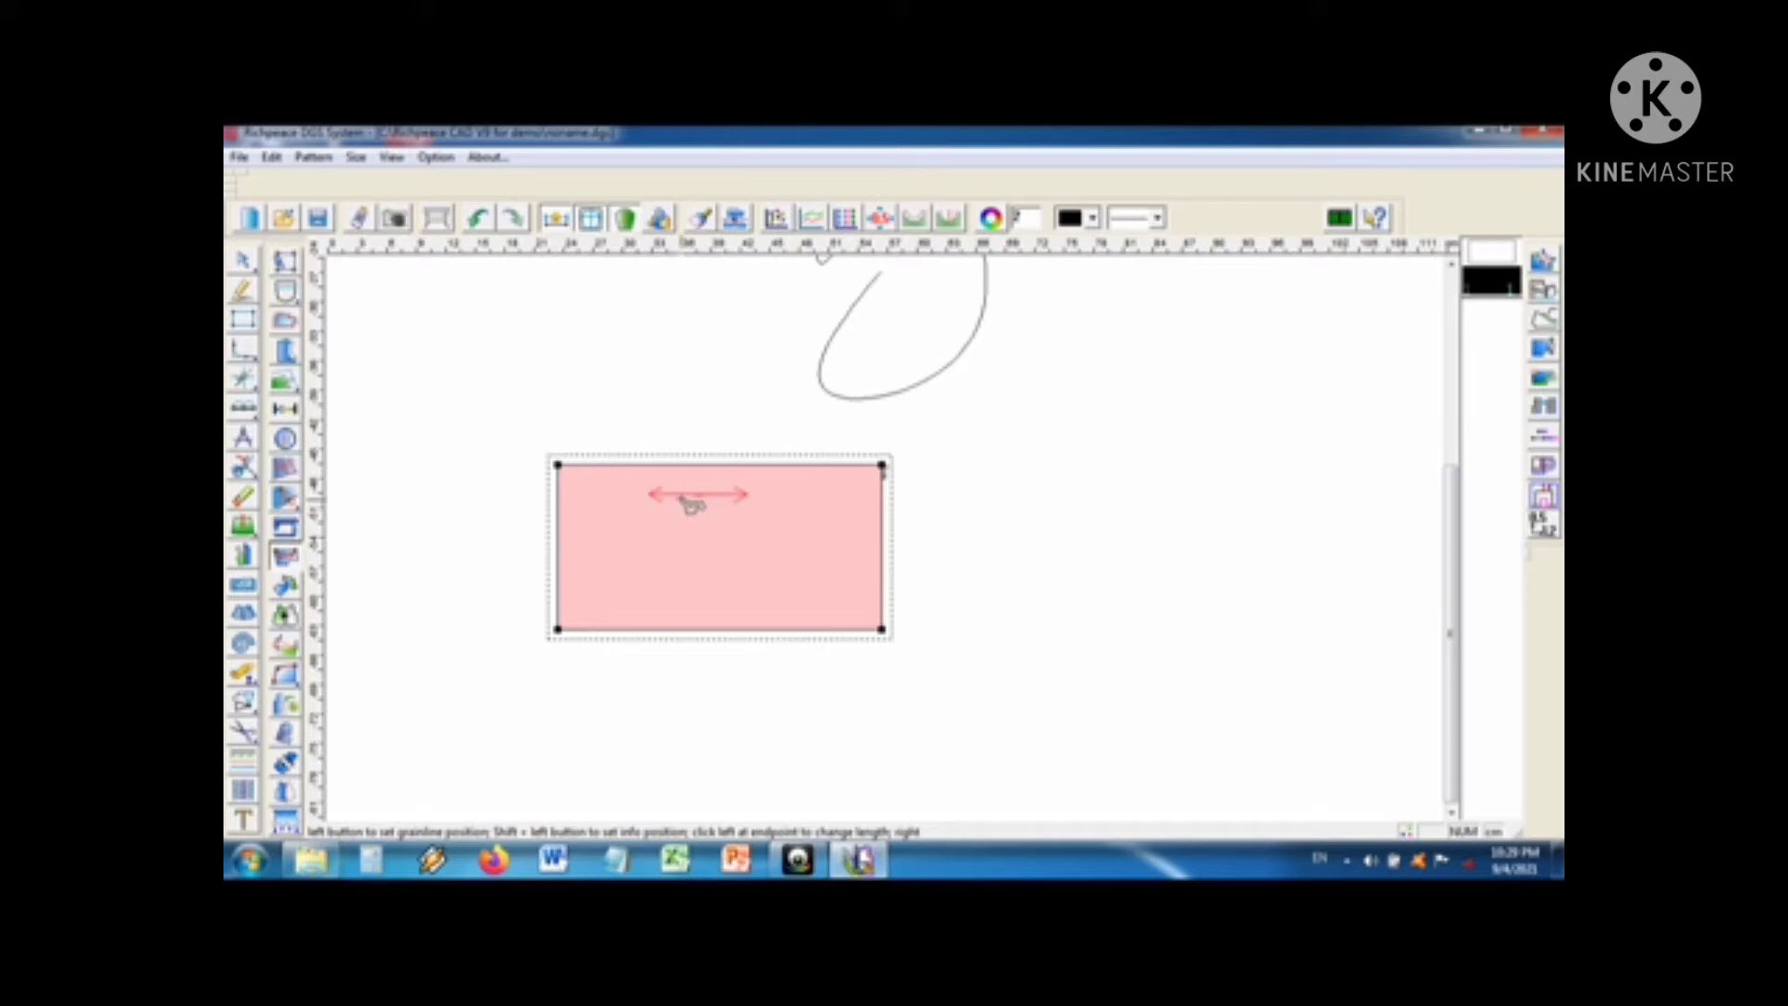
drag(692, 505, 692, 497)
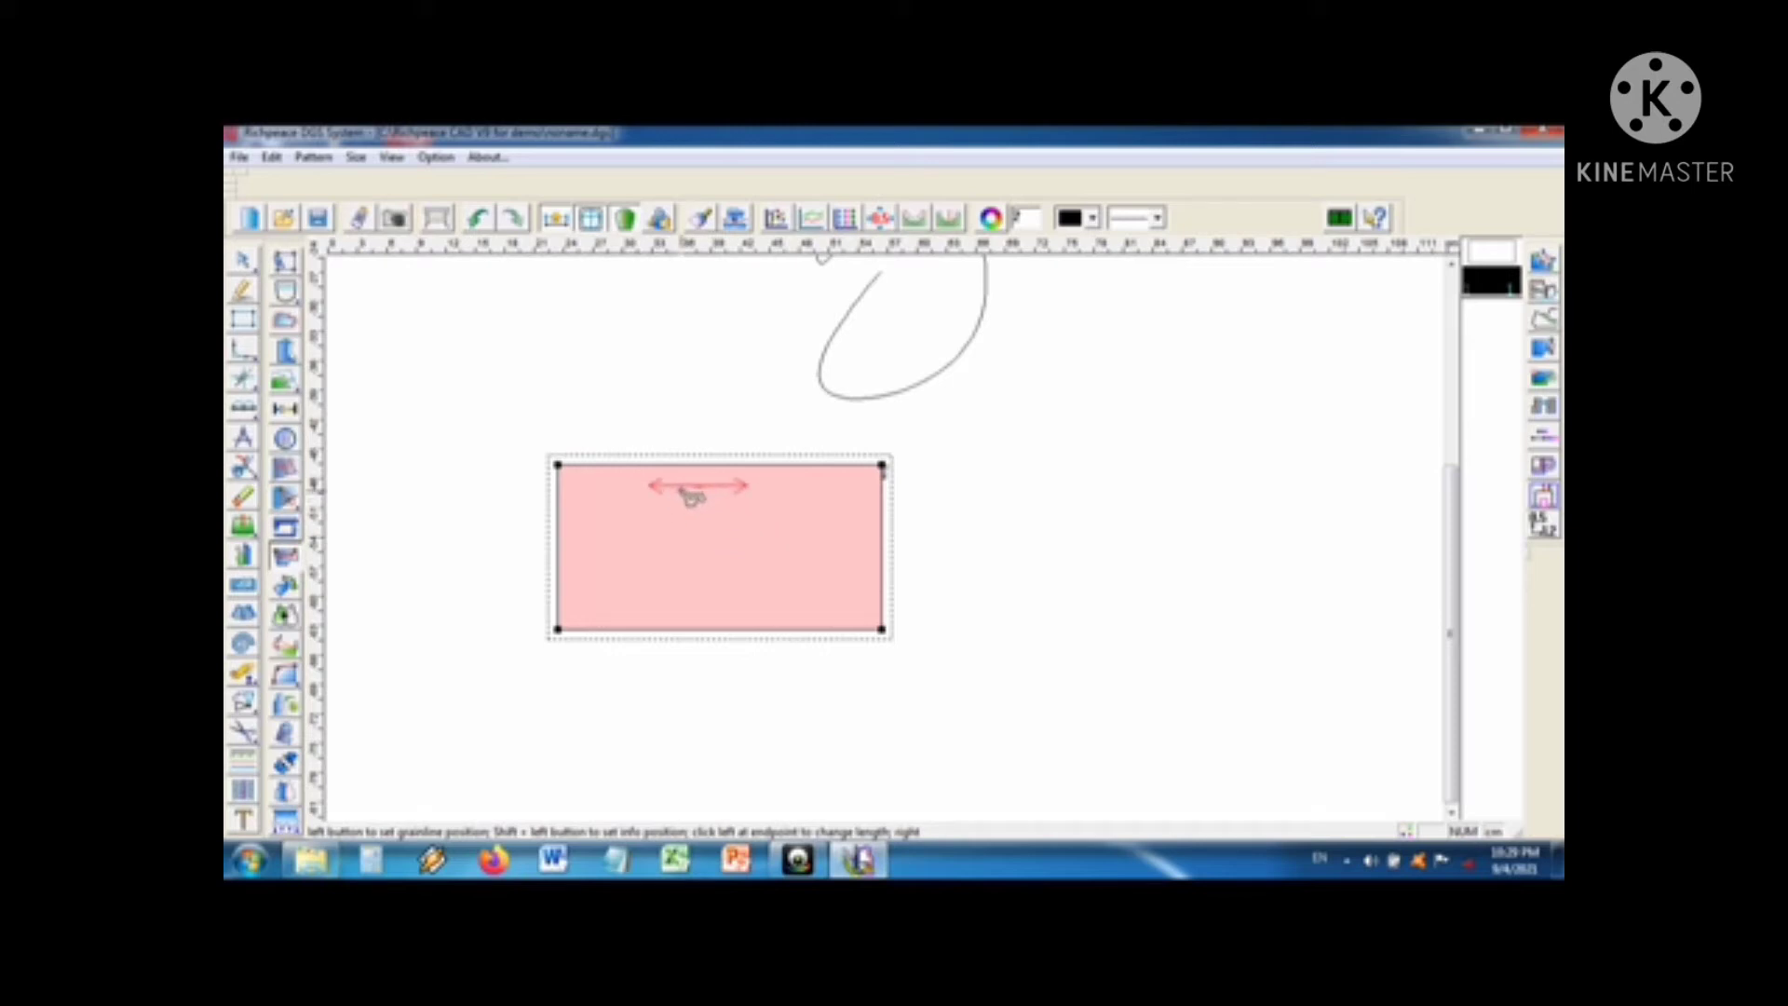
click(691, 497)
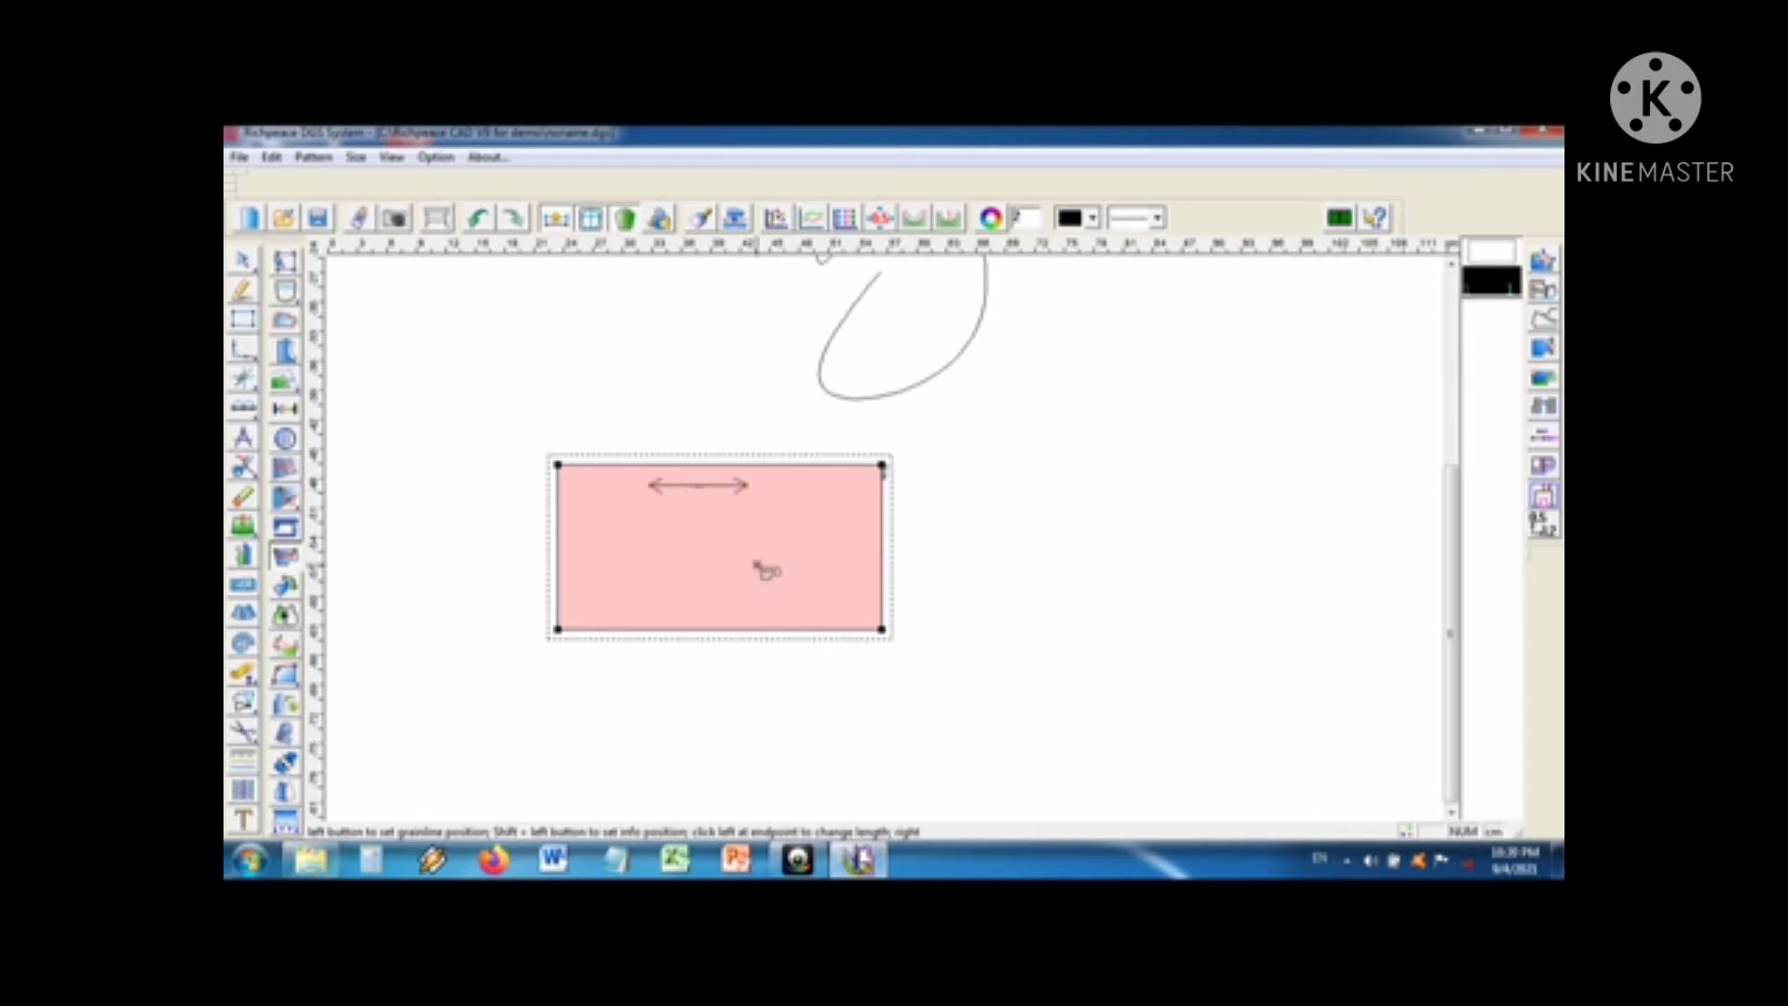
right_click(673, 561)
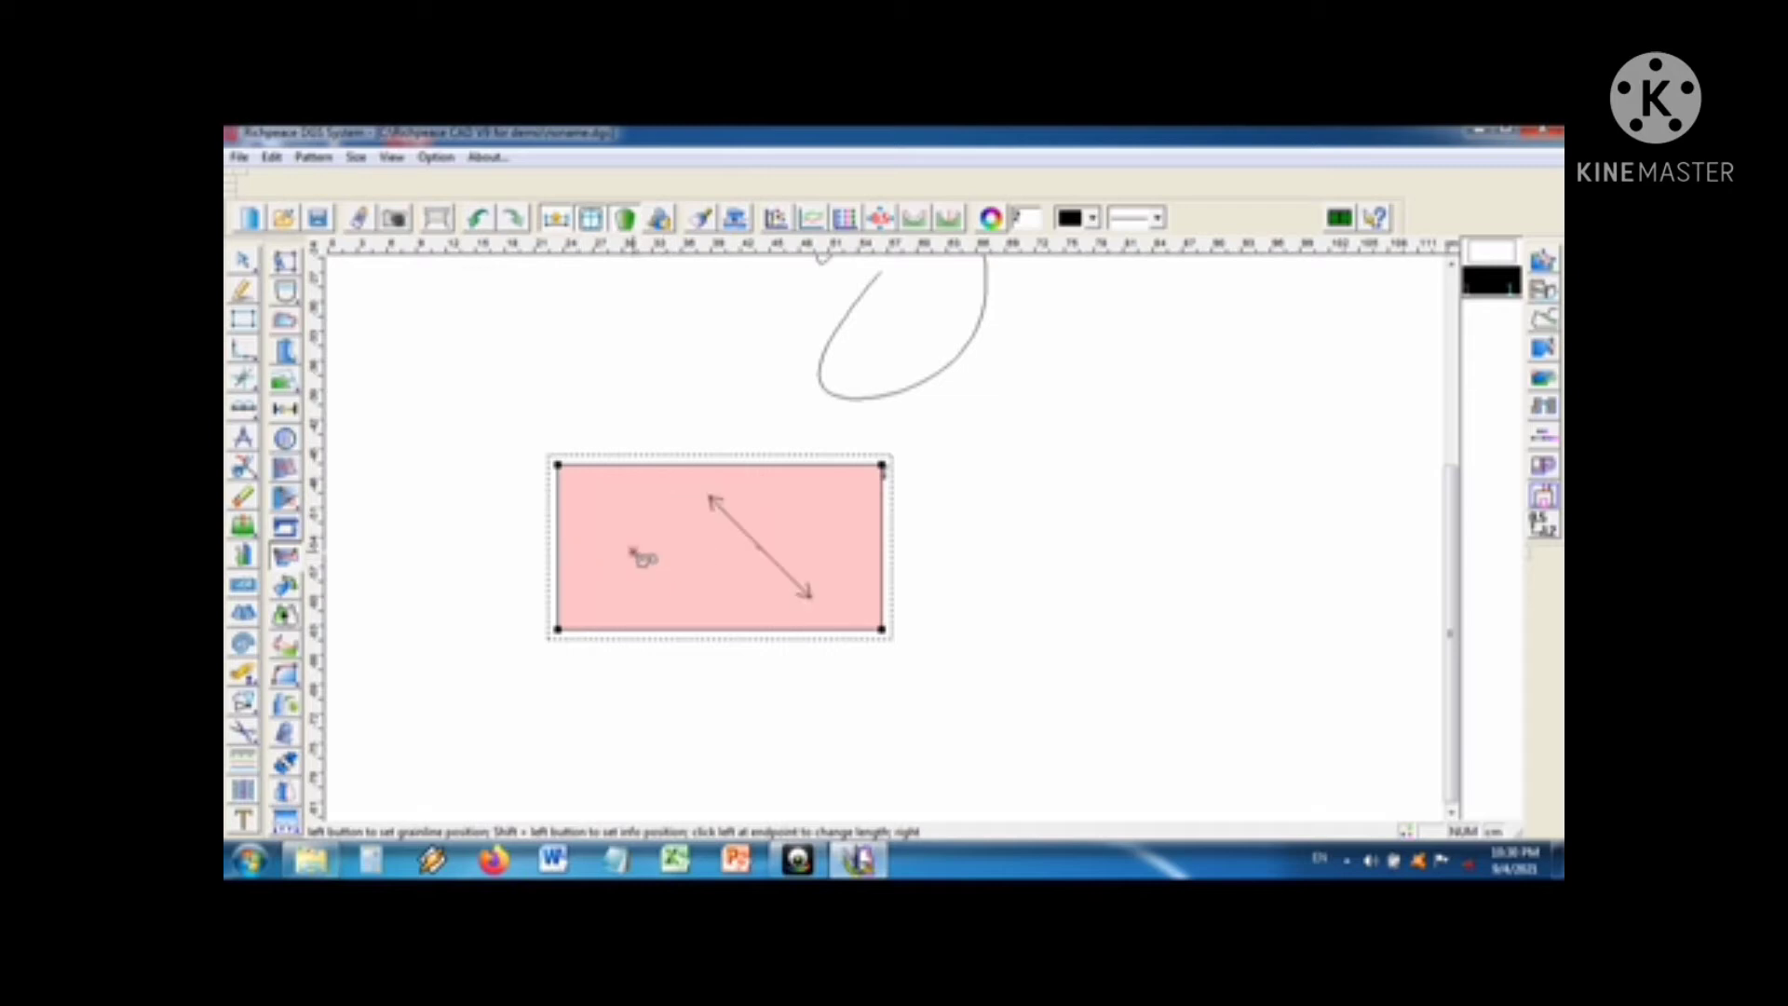
right_click(642, 557)
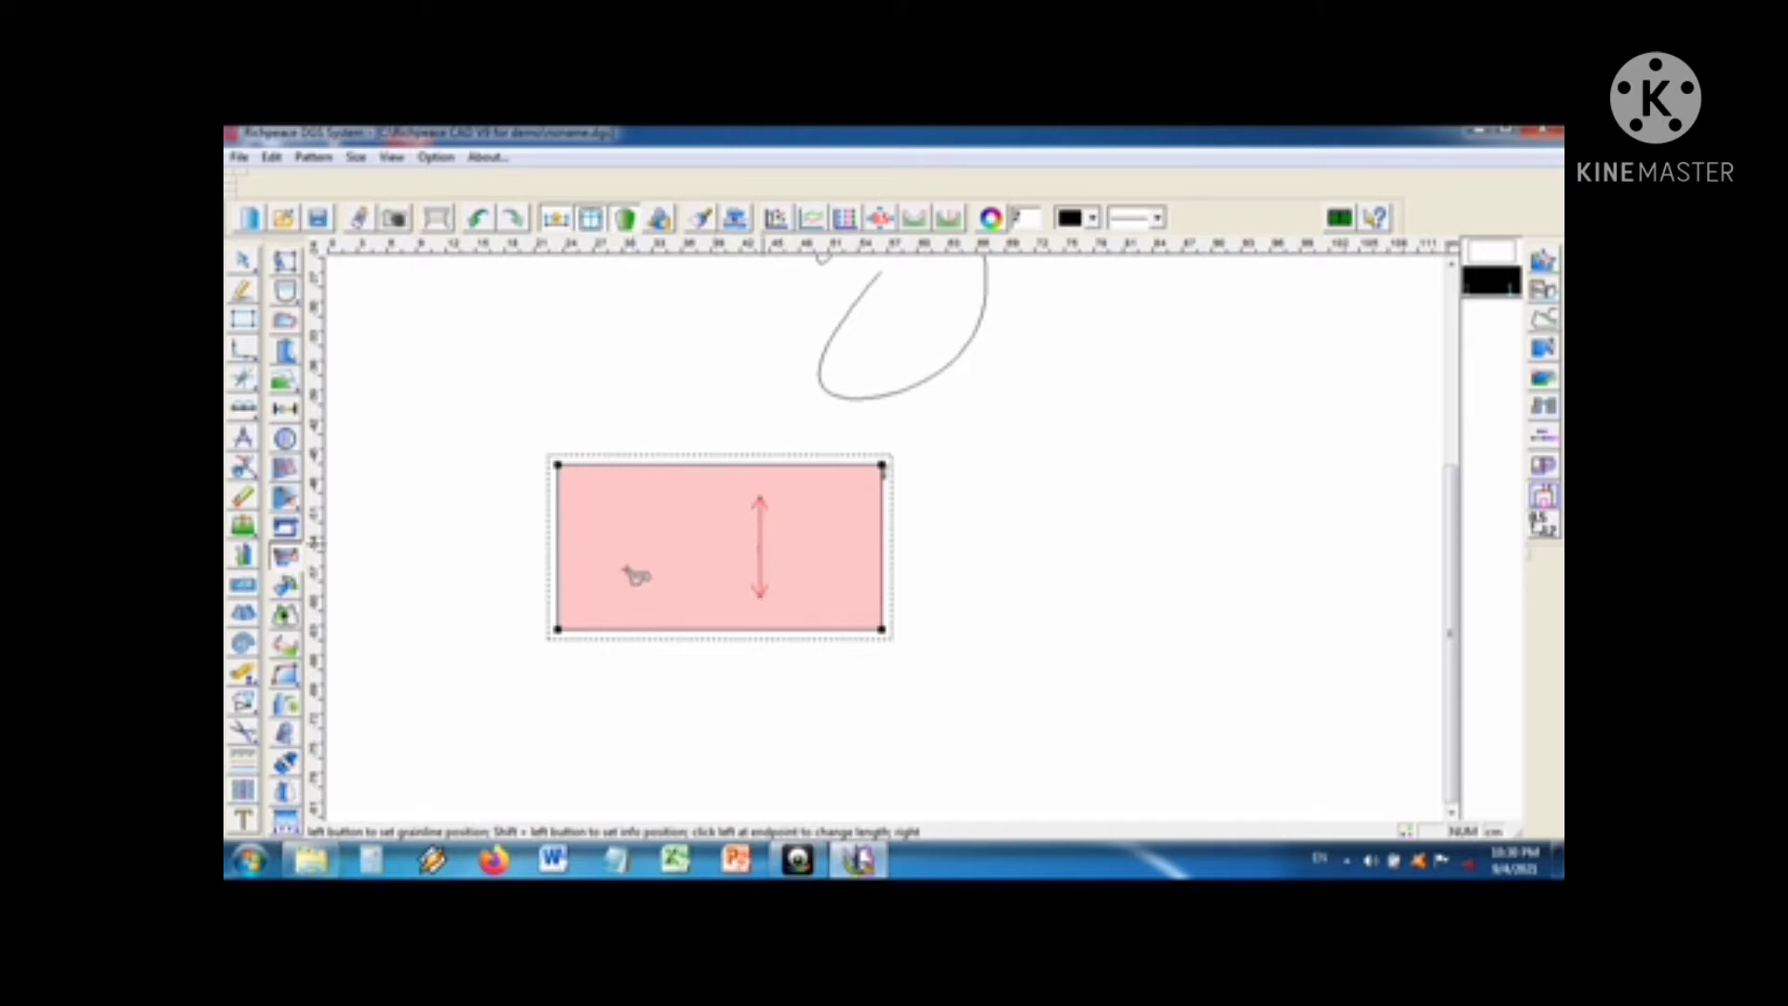
click(602, 547)
click(592, 544)
click(592, 544)
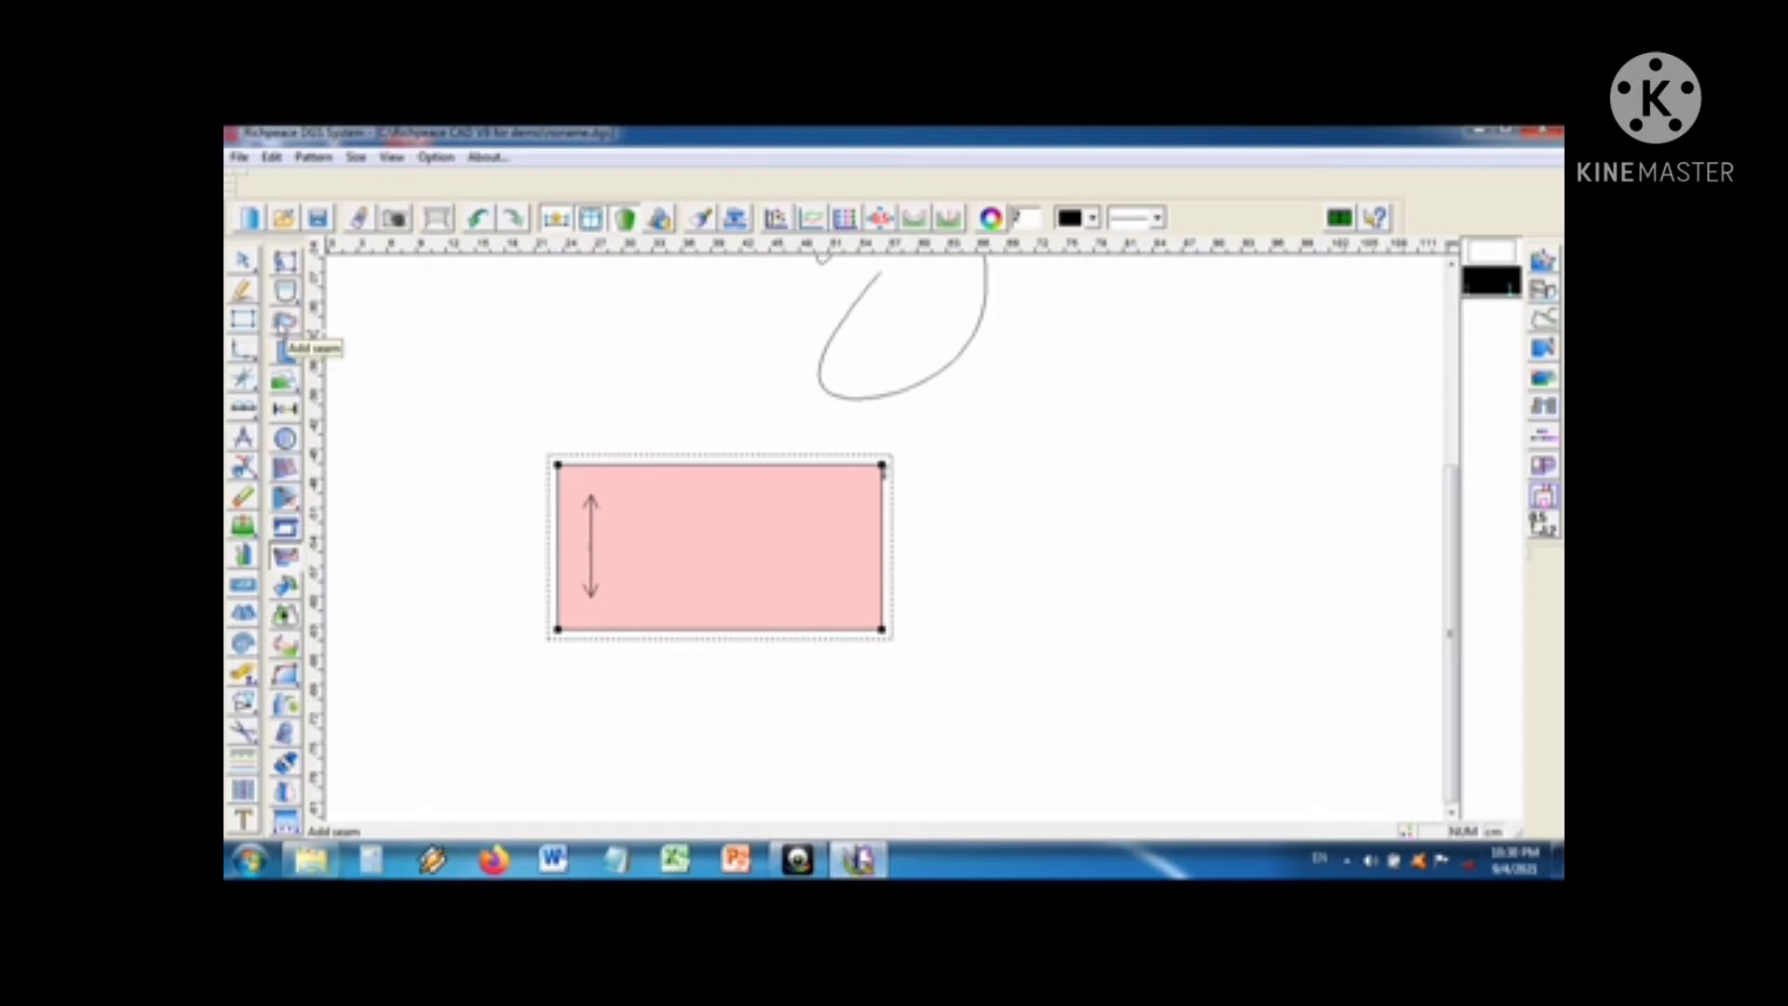
Step: Add a 3 cm seam to the right edge of the rectangular piece and apply the same seam to the whole selected pattern
click(284, 321)
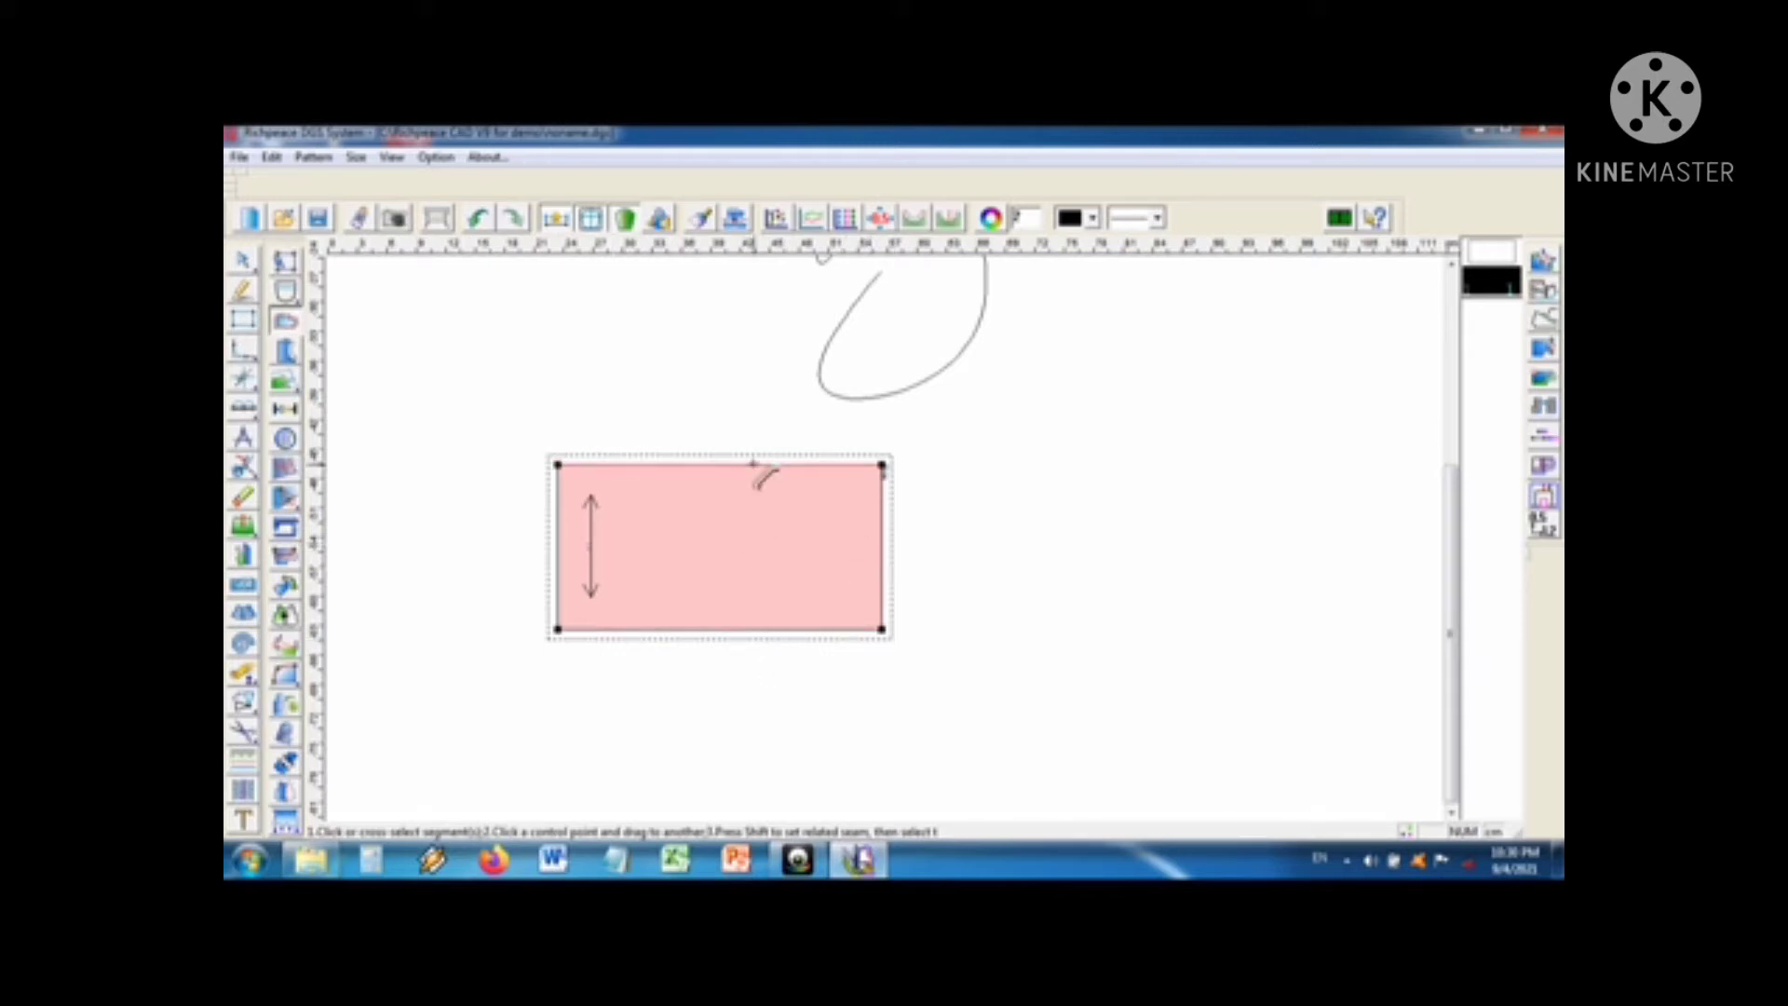
click(882, 544)
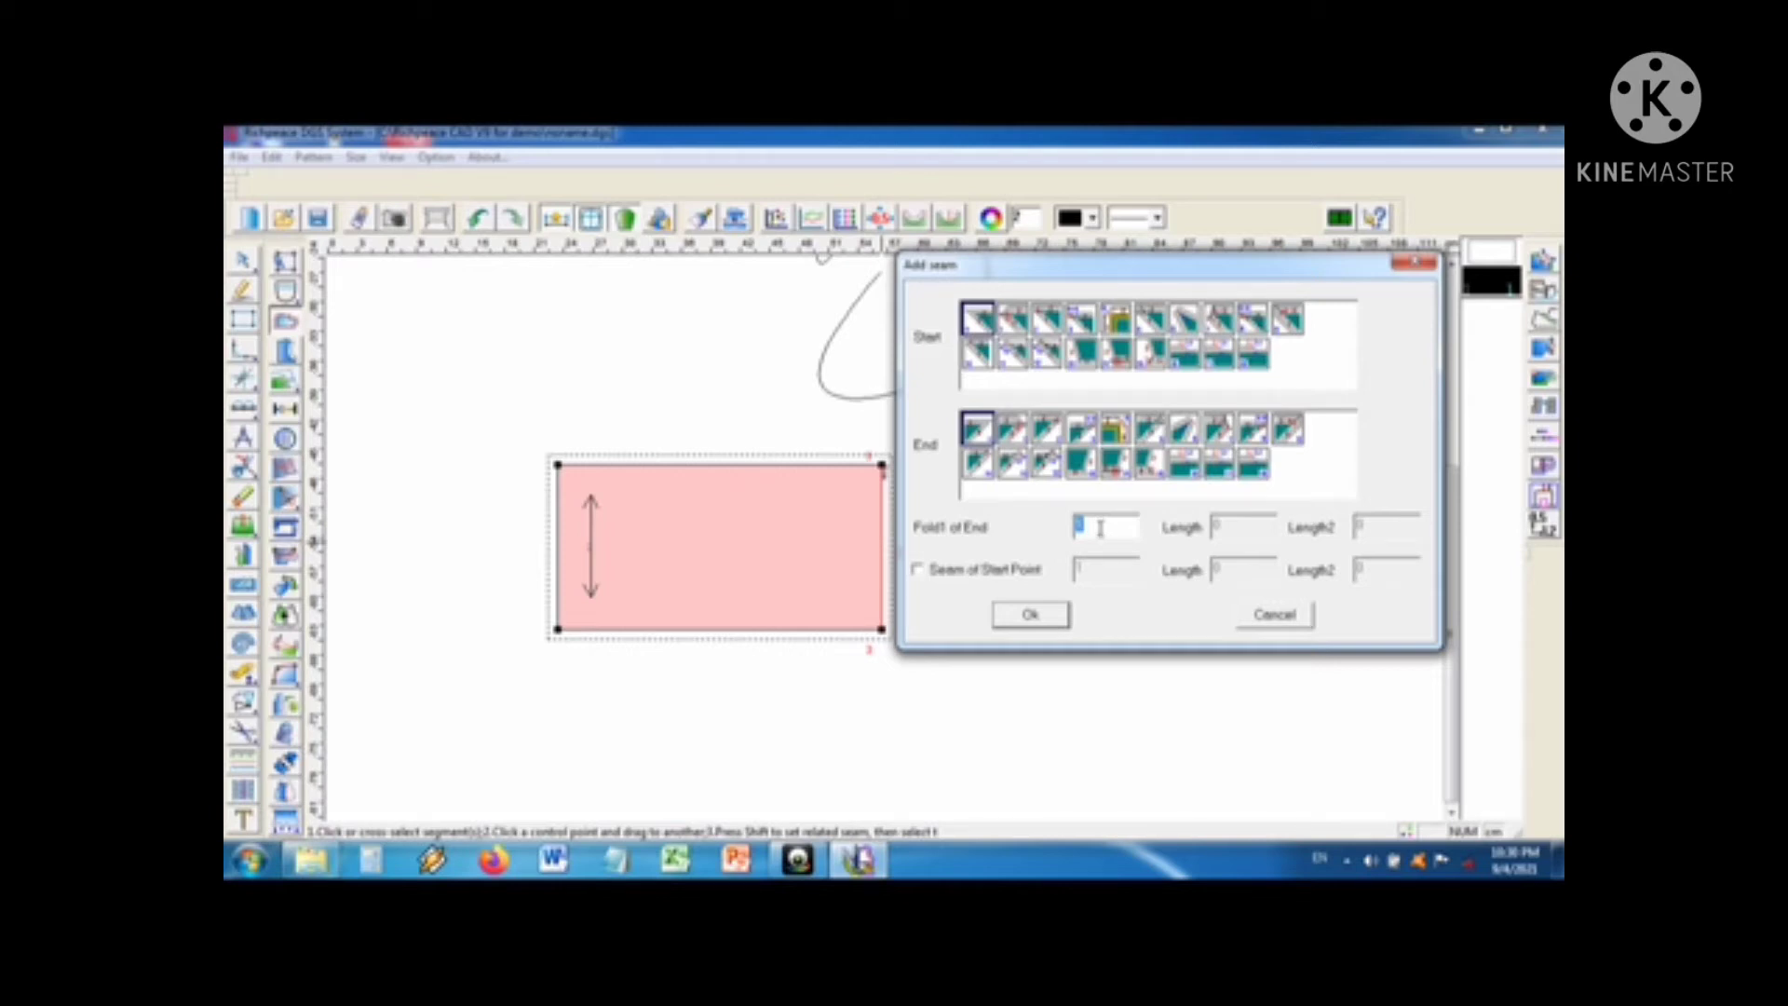
text(3)
click(1034, 617)
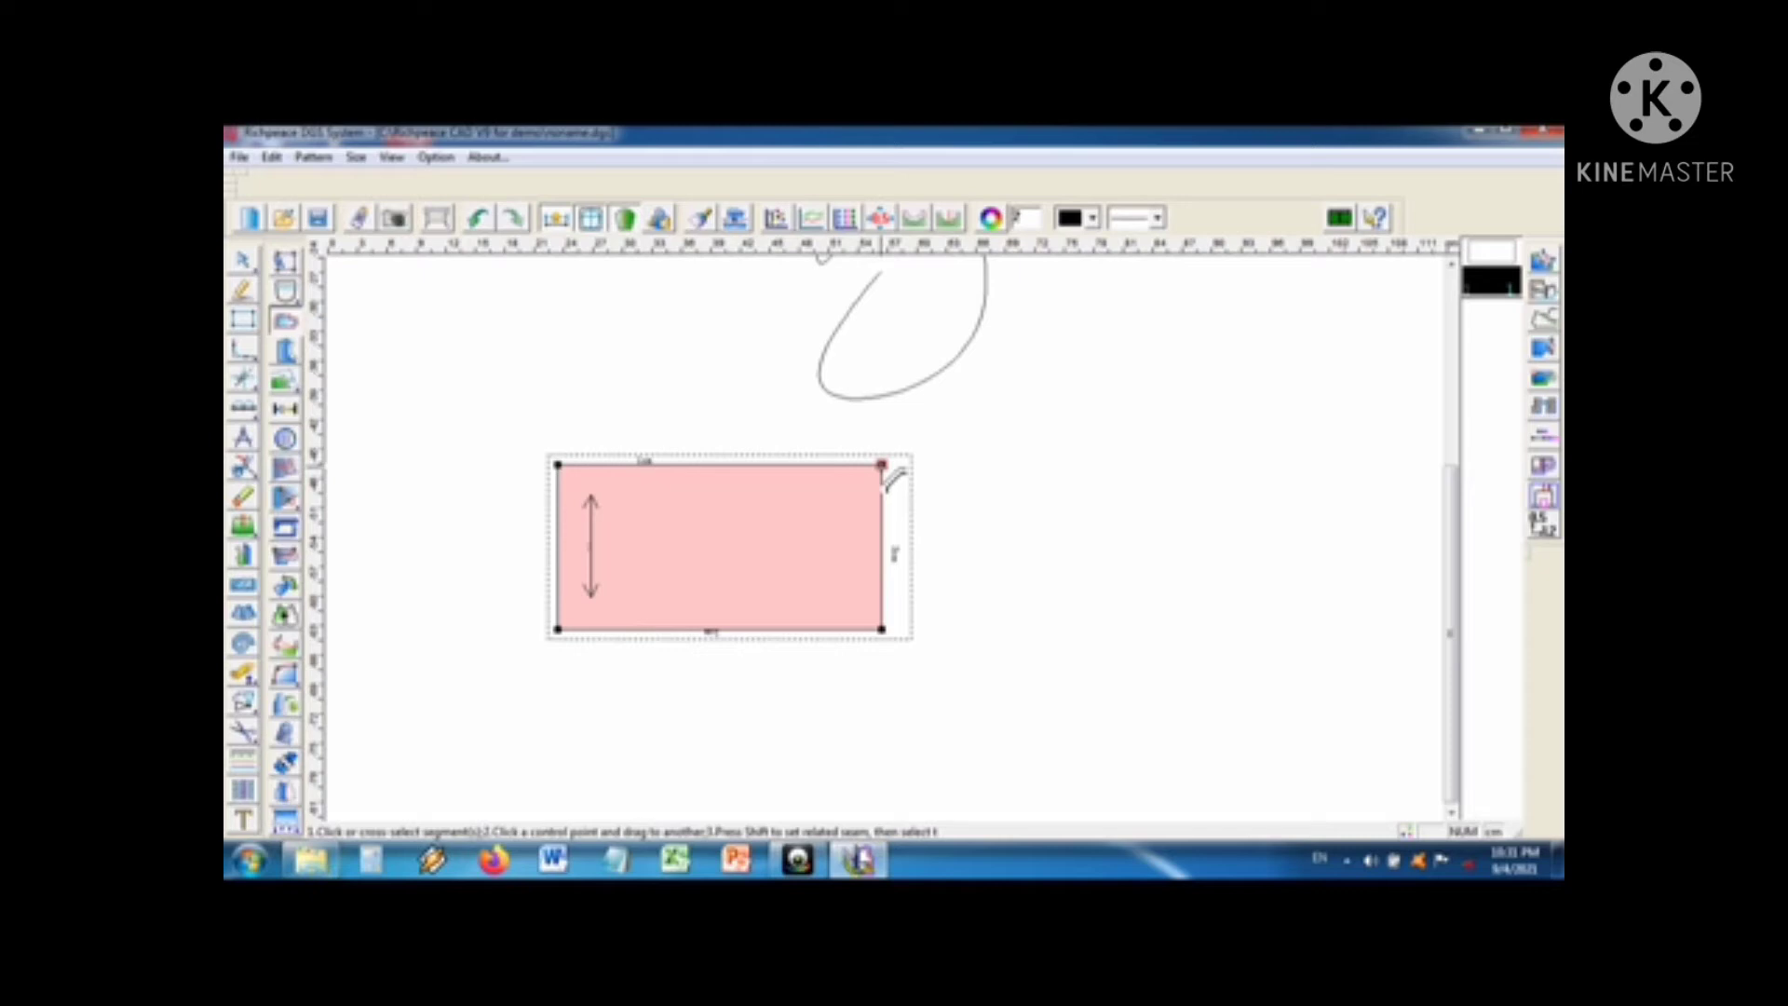
click(885, 467)
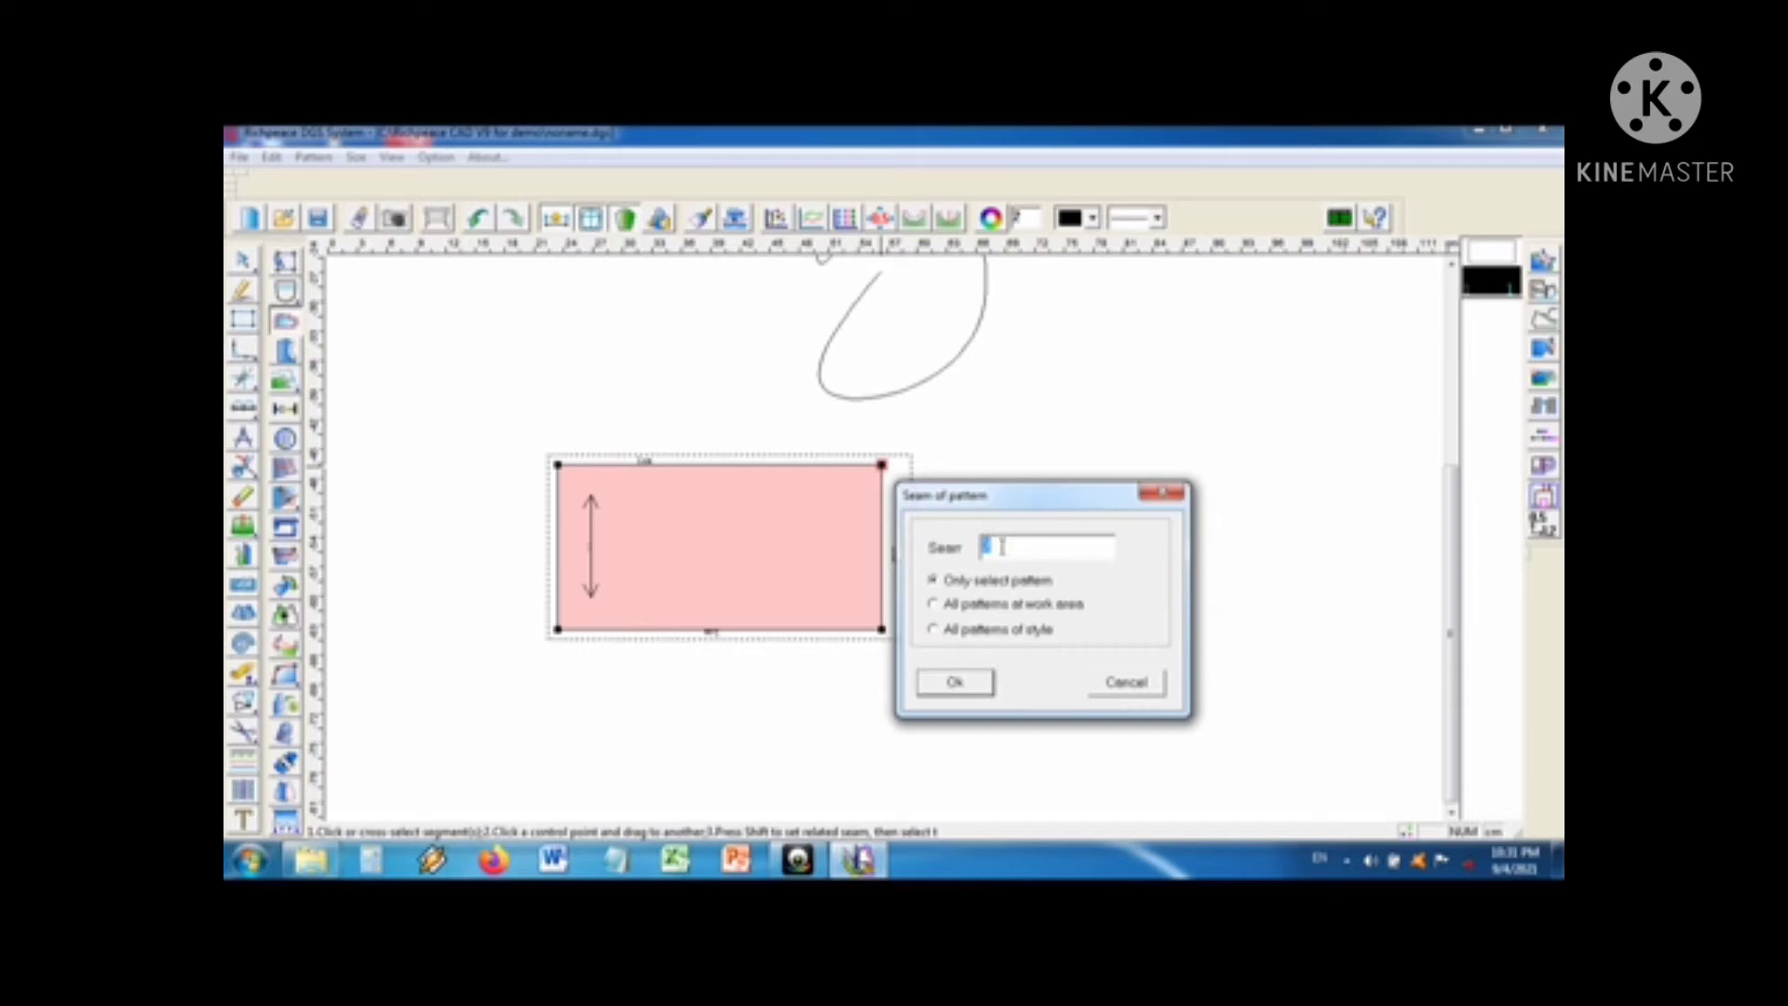
click(950, 688)
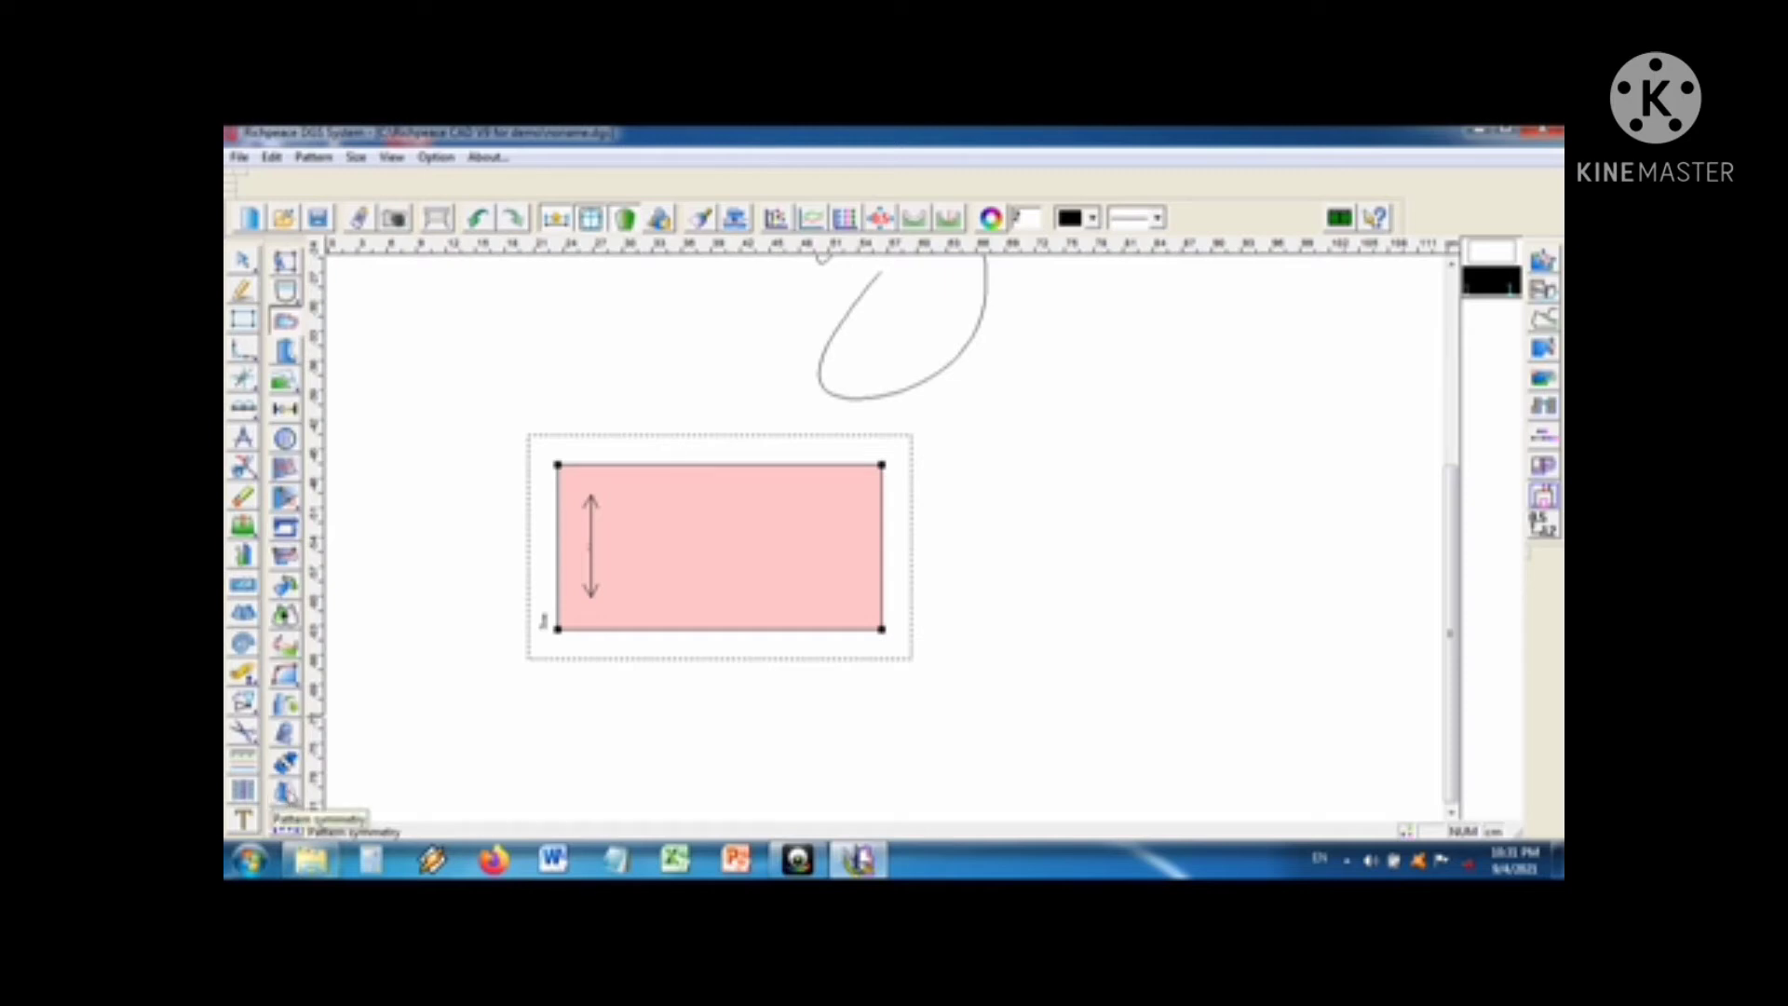
Step: Mirror the rectangular piece about its right edge with Pattern symmetry, keeping the start and end point notches
click(285, 321)
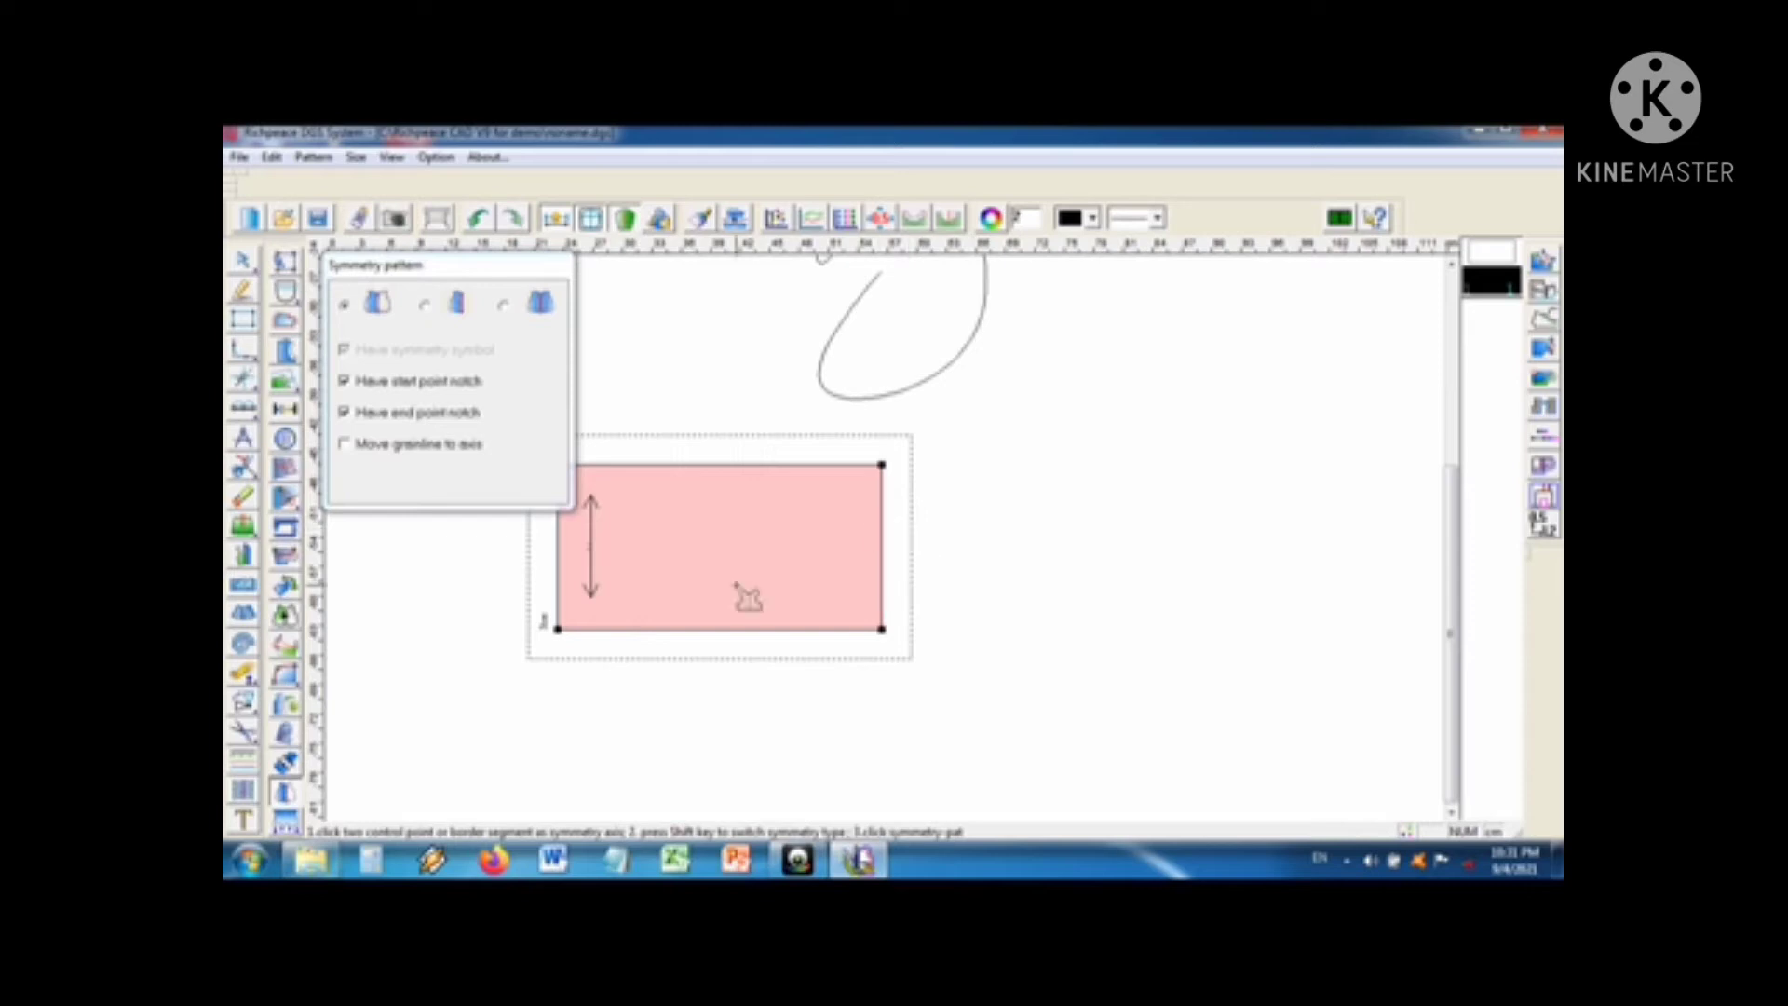
click(892, 556)
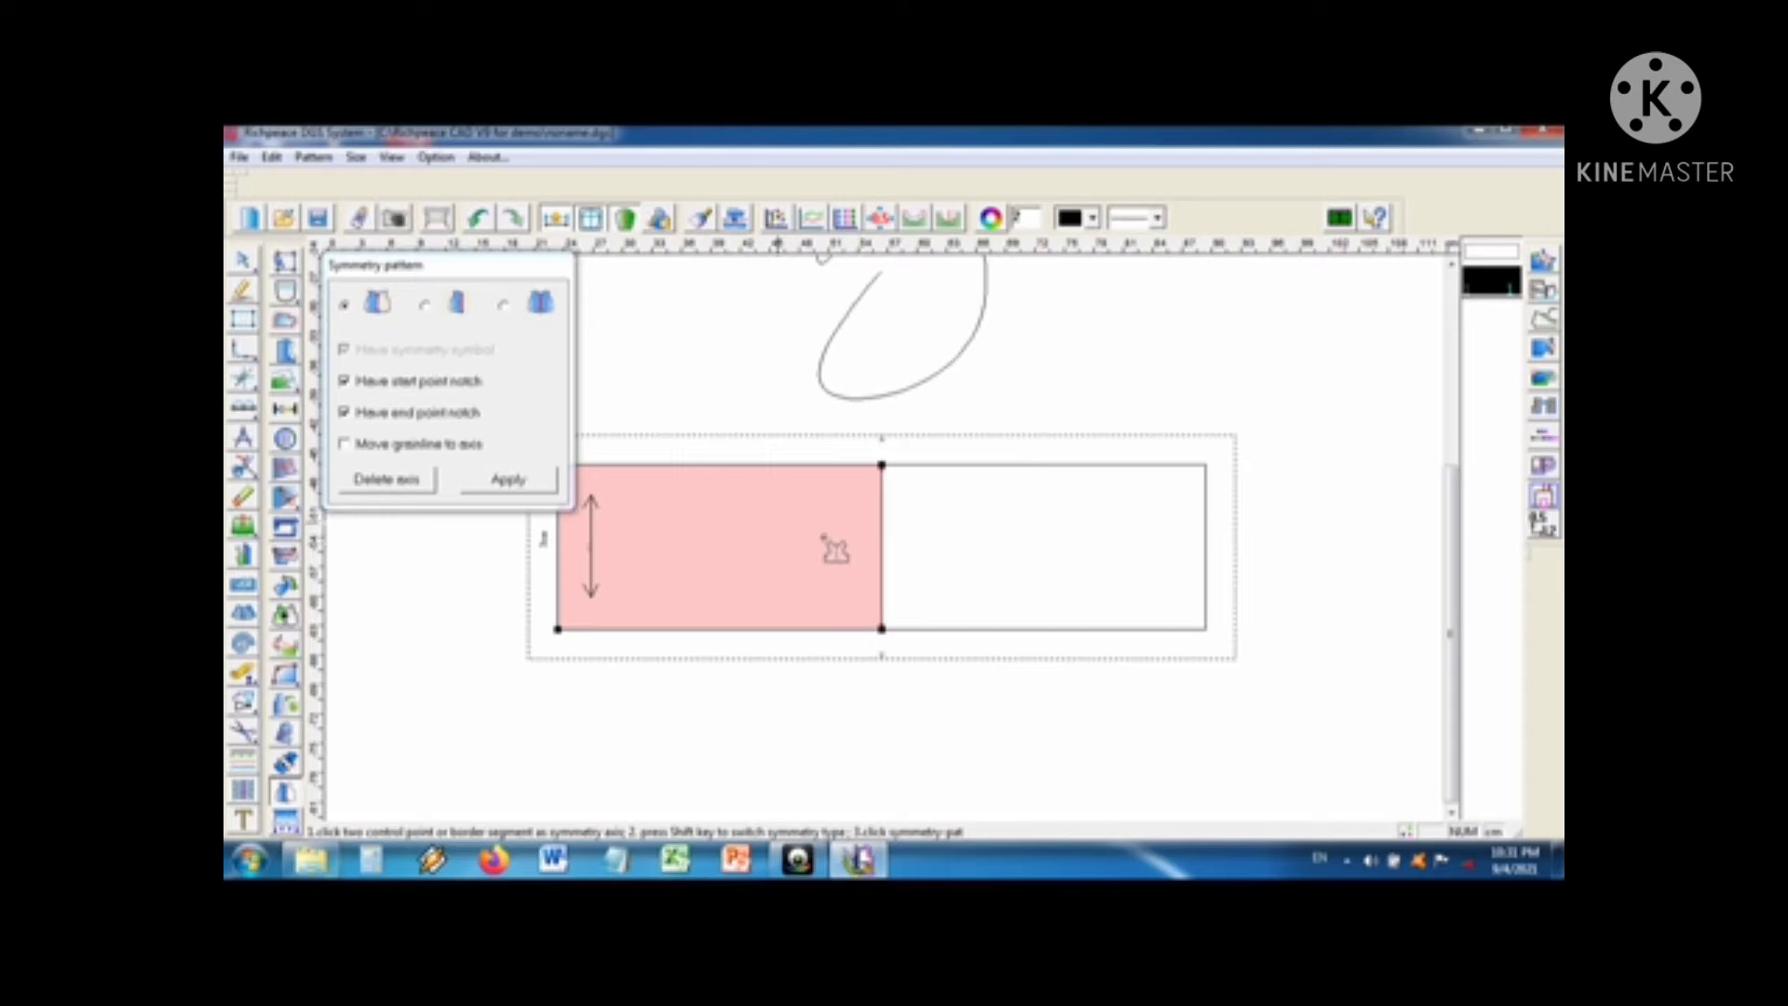
right_click(927, 668)
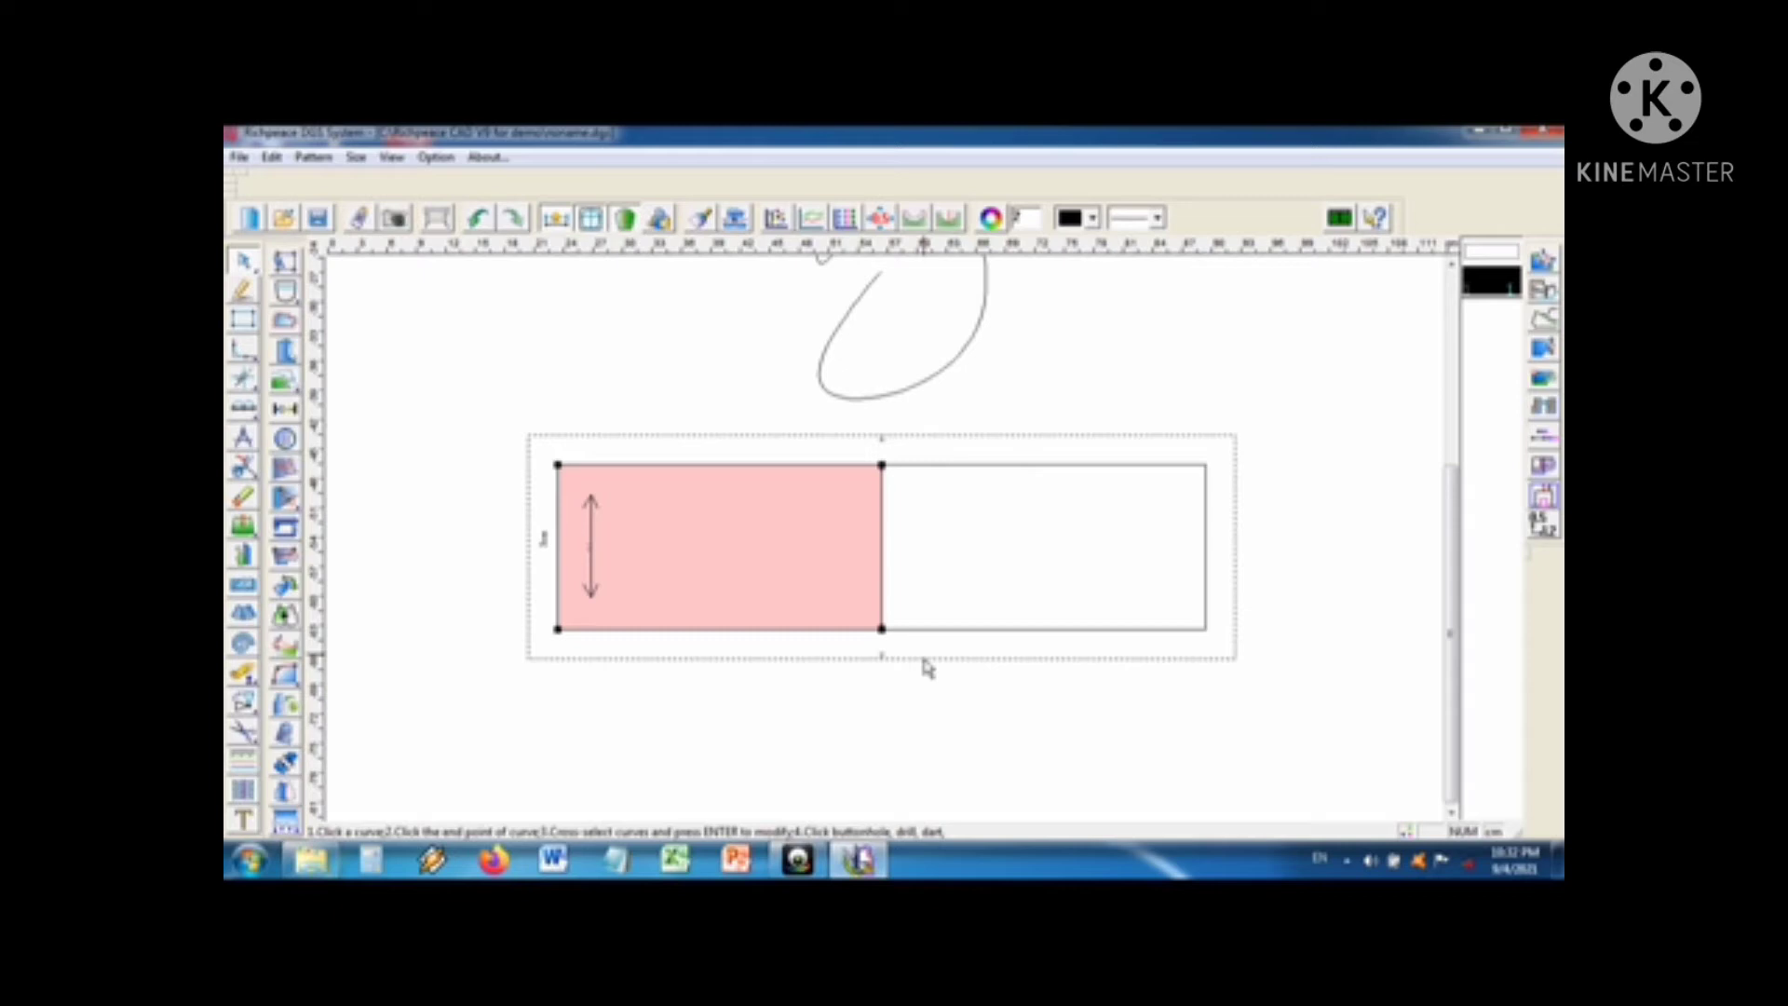
Step: Draw a rectangle about 25 by 15 cm in the empty area below the mirrored pattern piece
scroll(929, 670, down, 2)
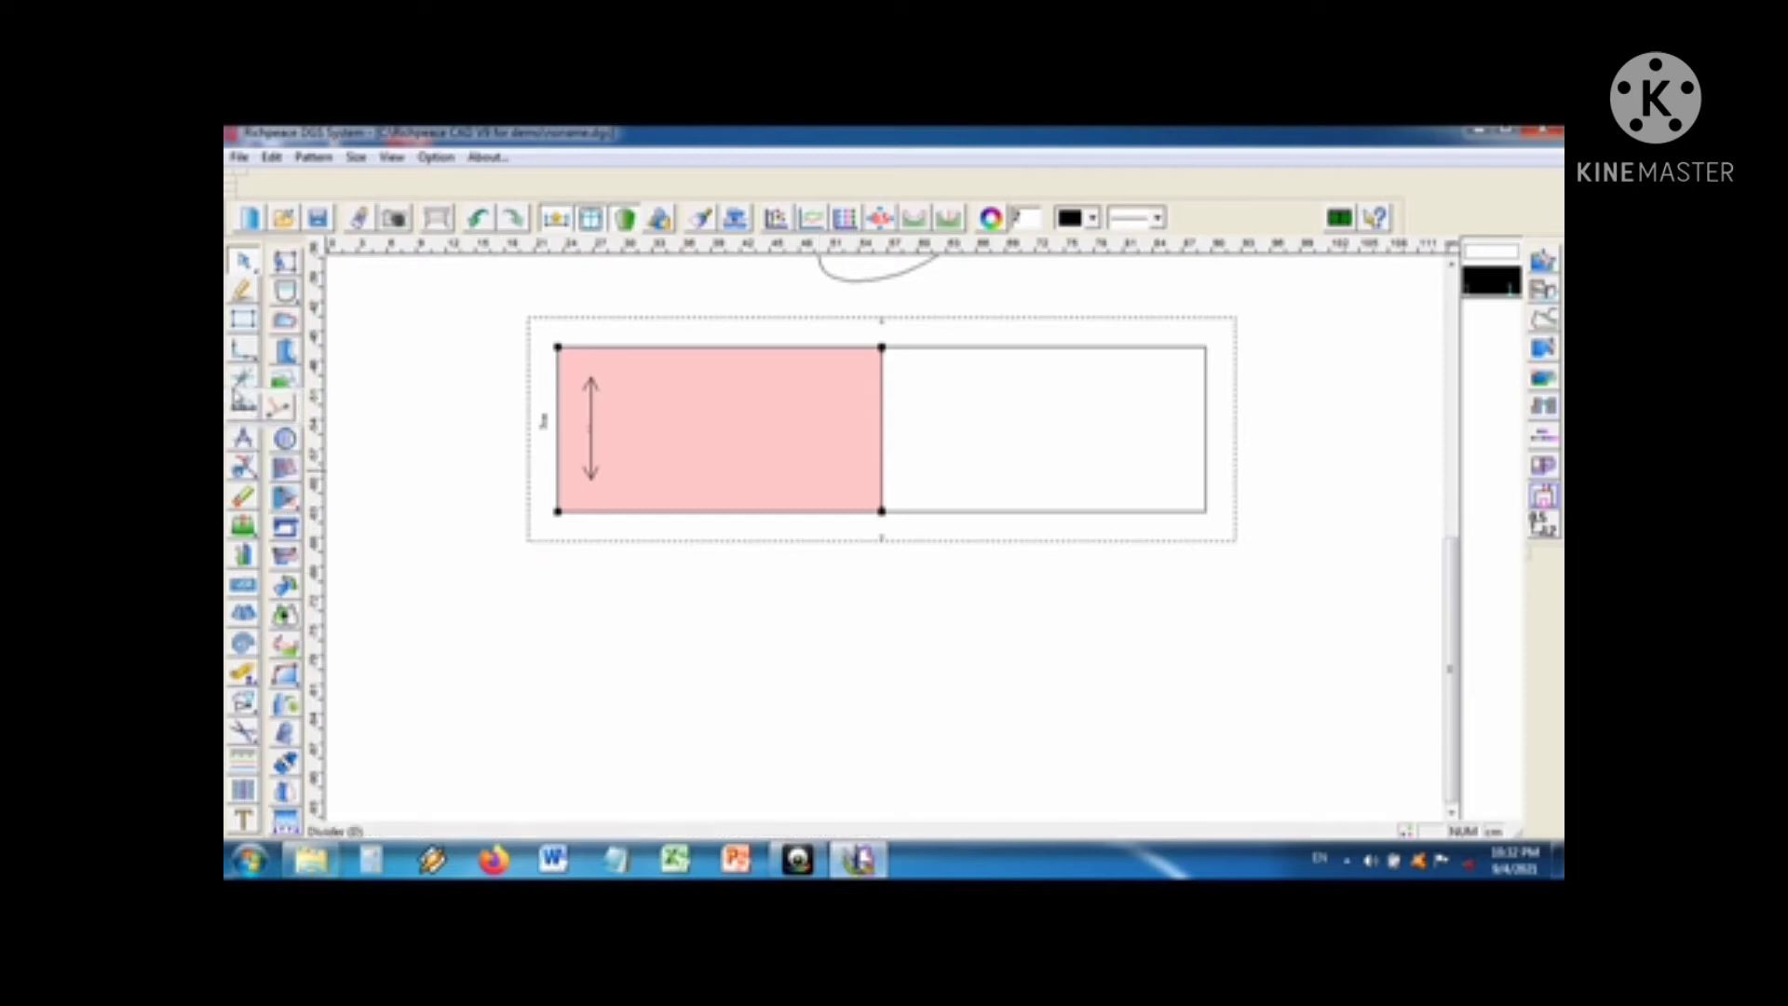
click(243, 347)
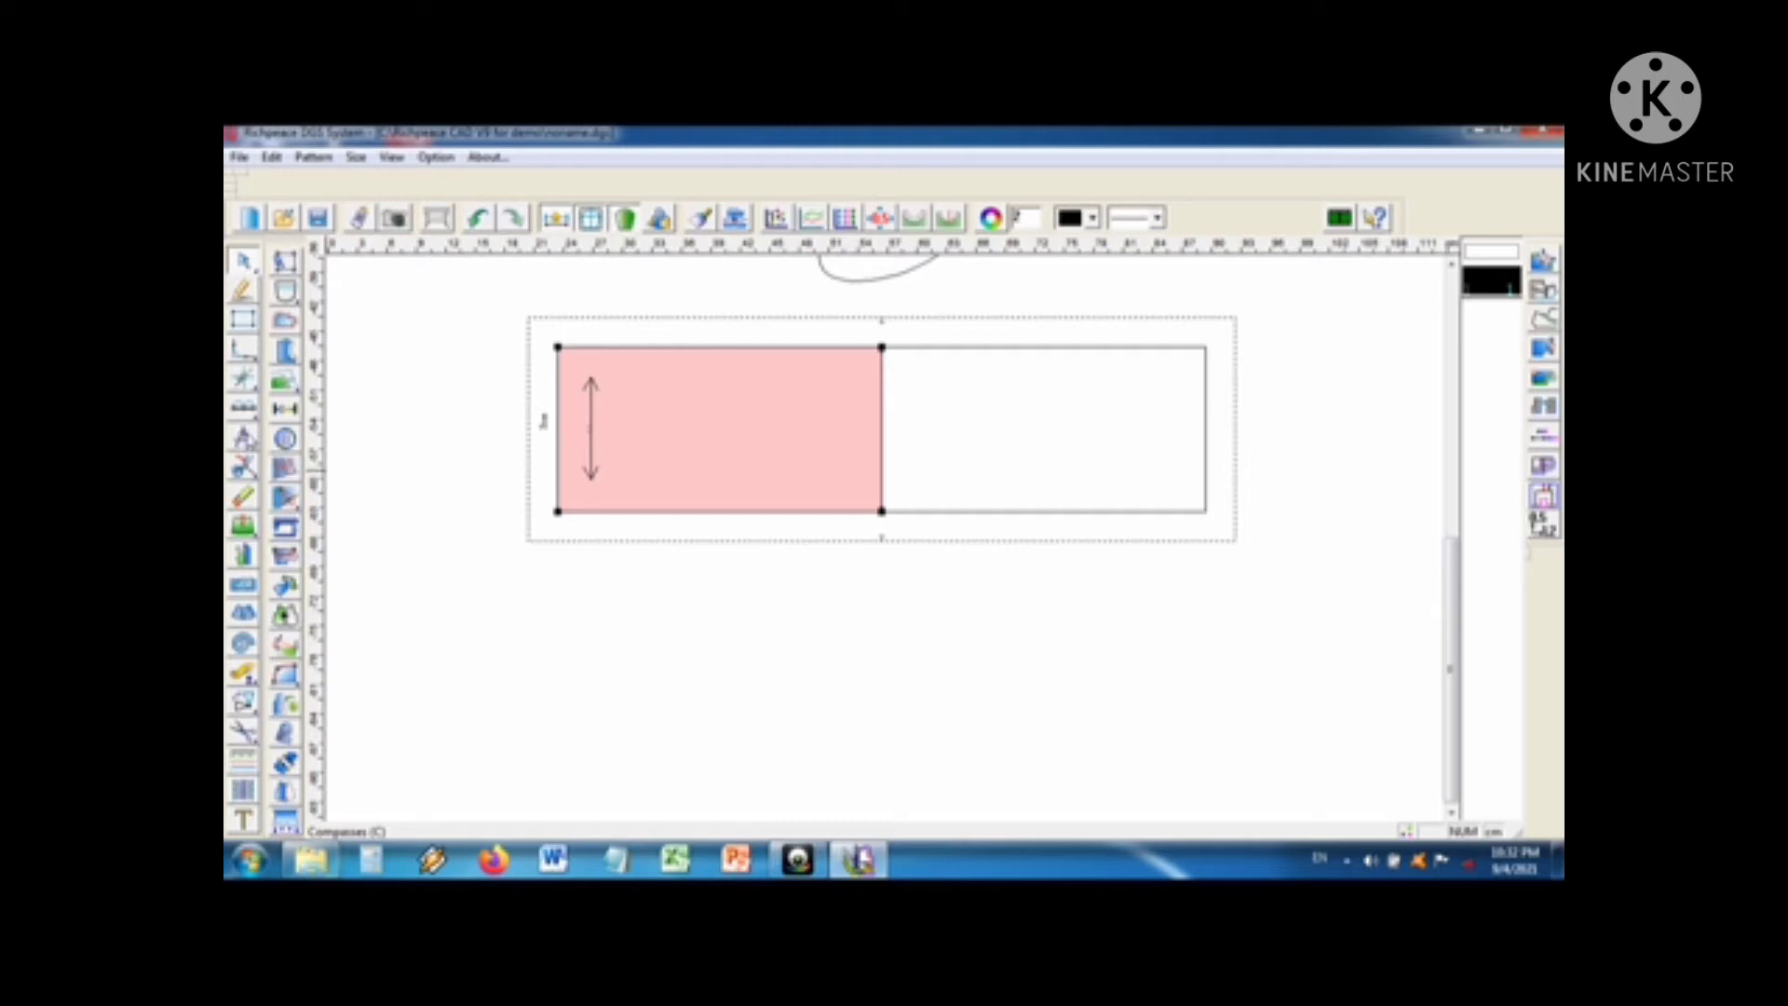
click(243, 318)
click(612, 627)
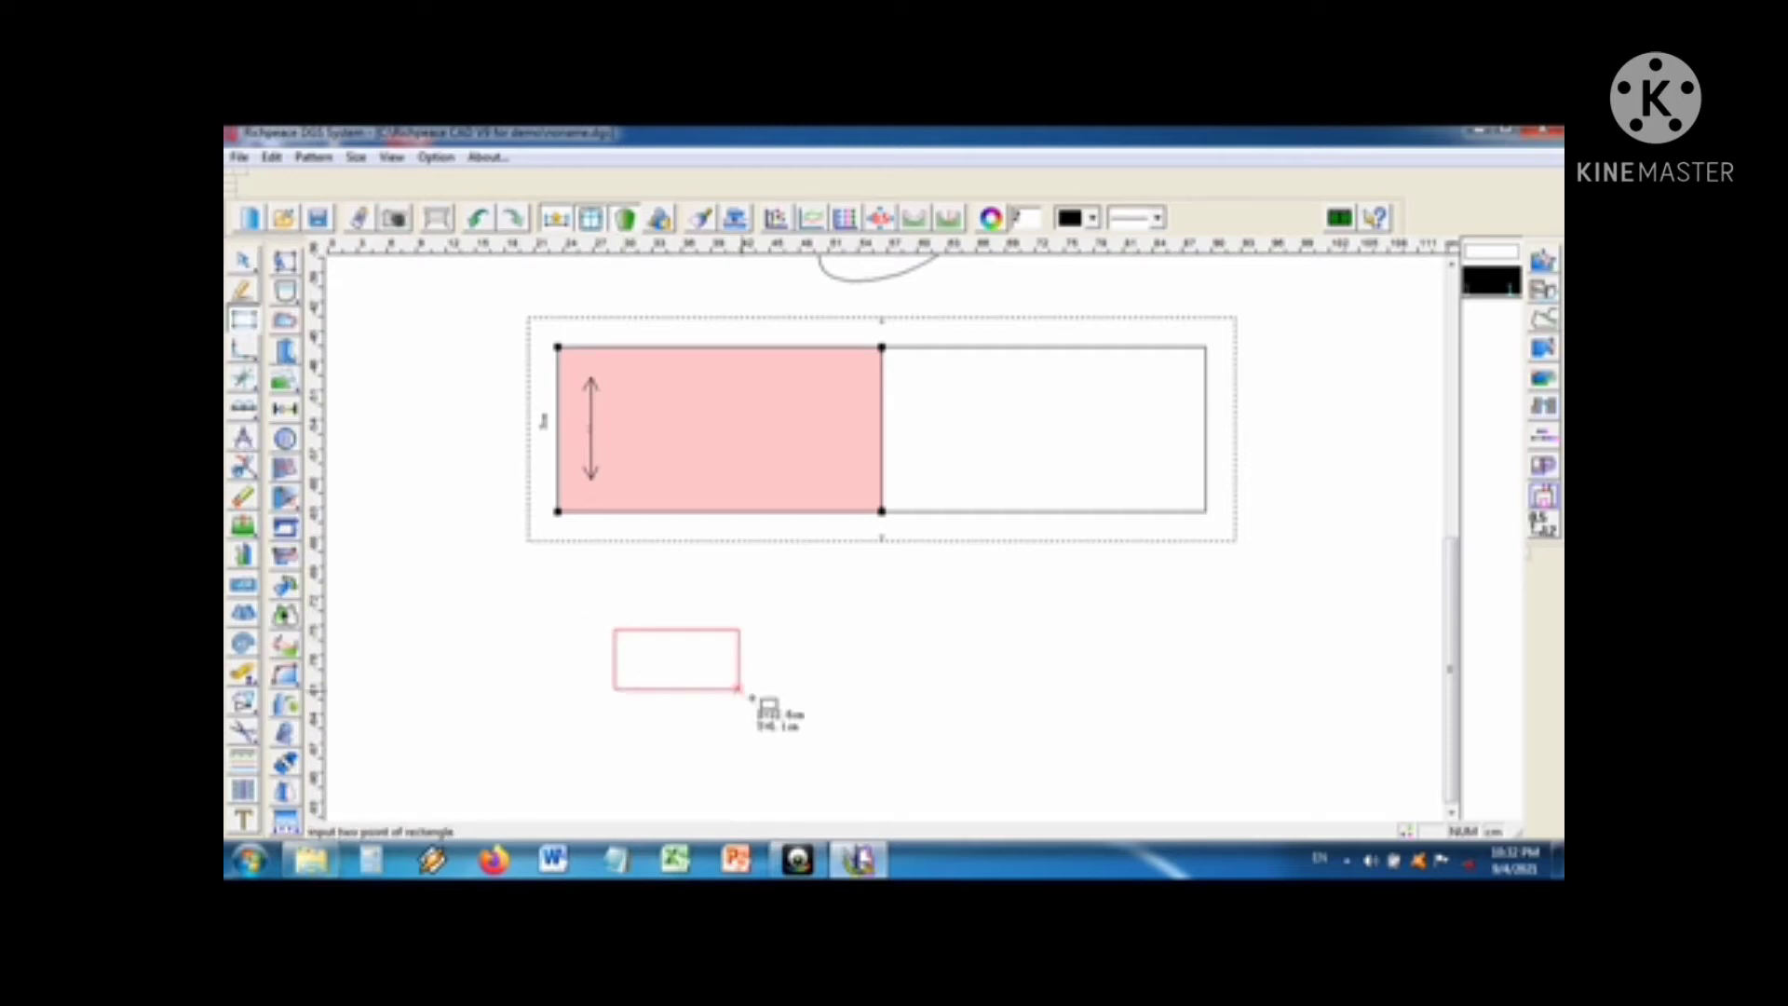
click(864, 775)
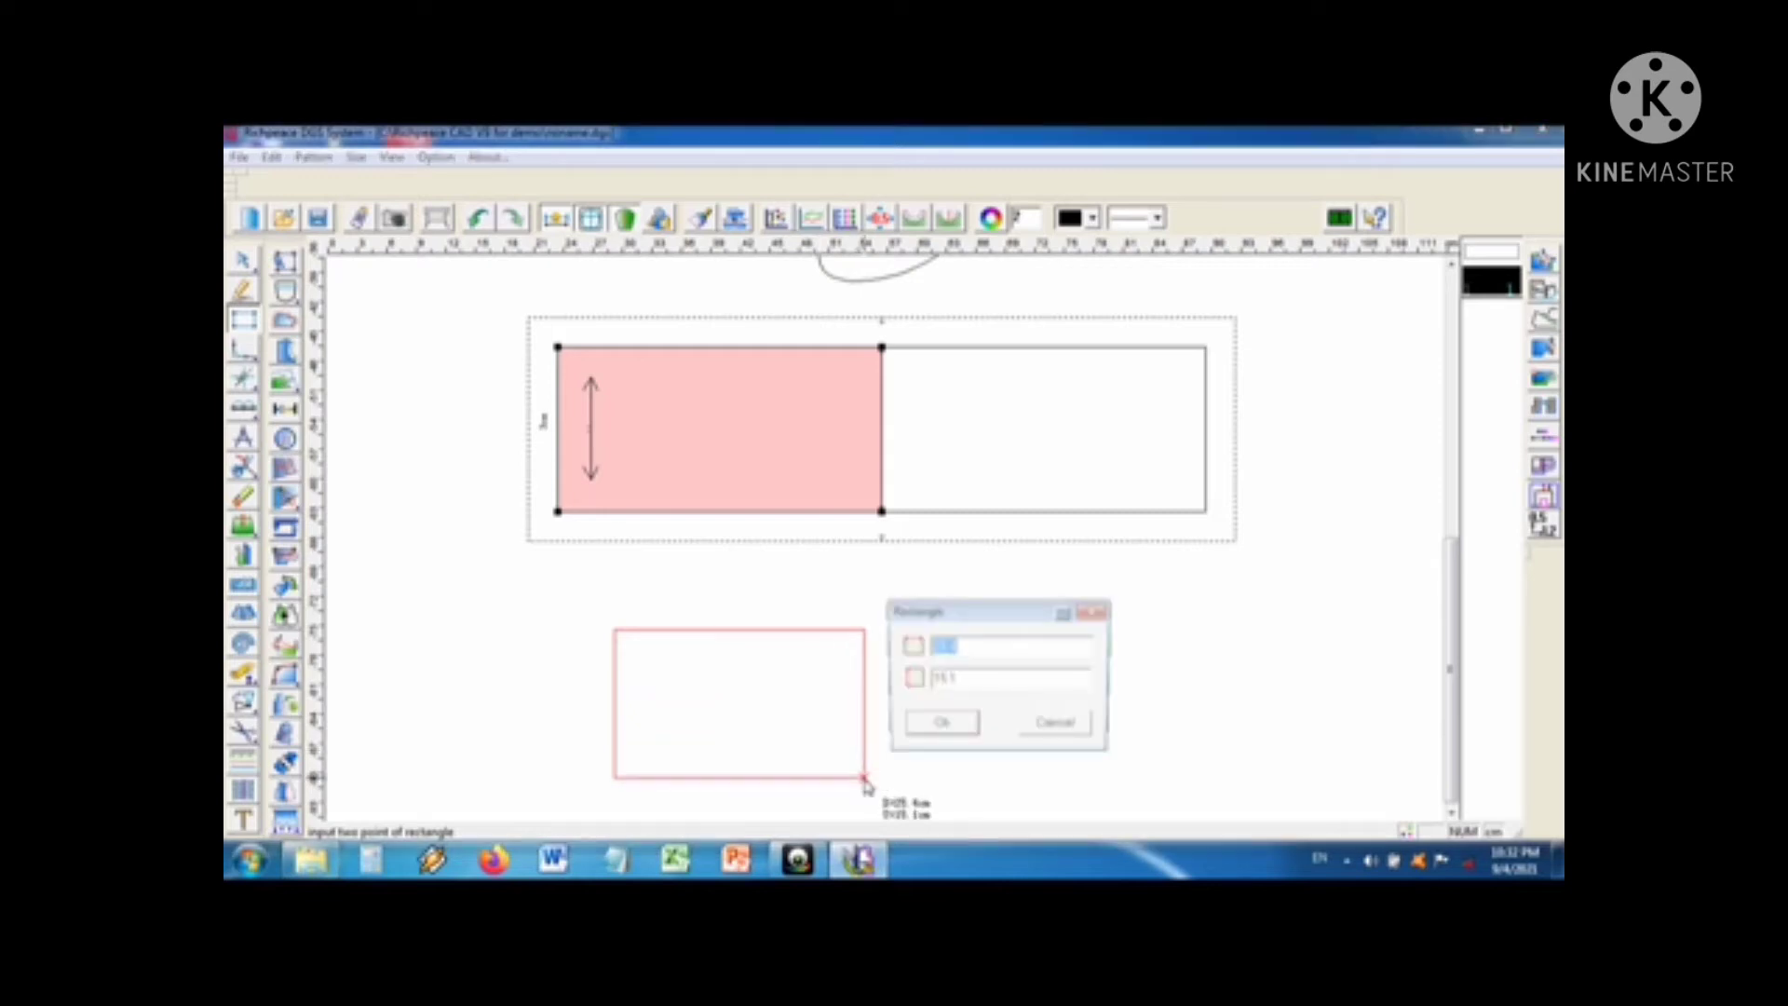
click(936, 728)
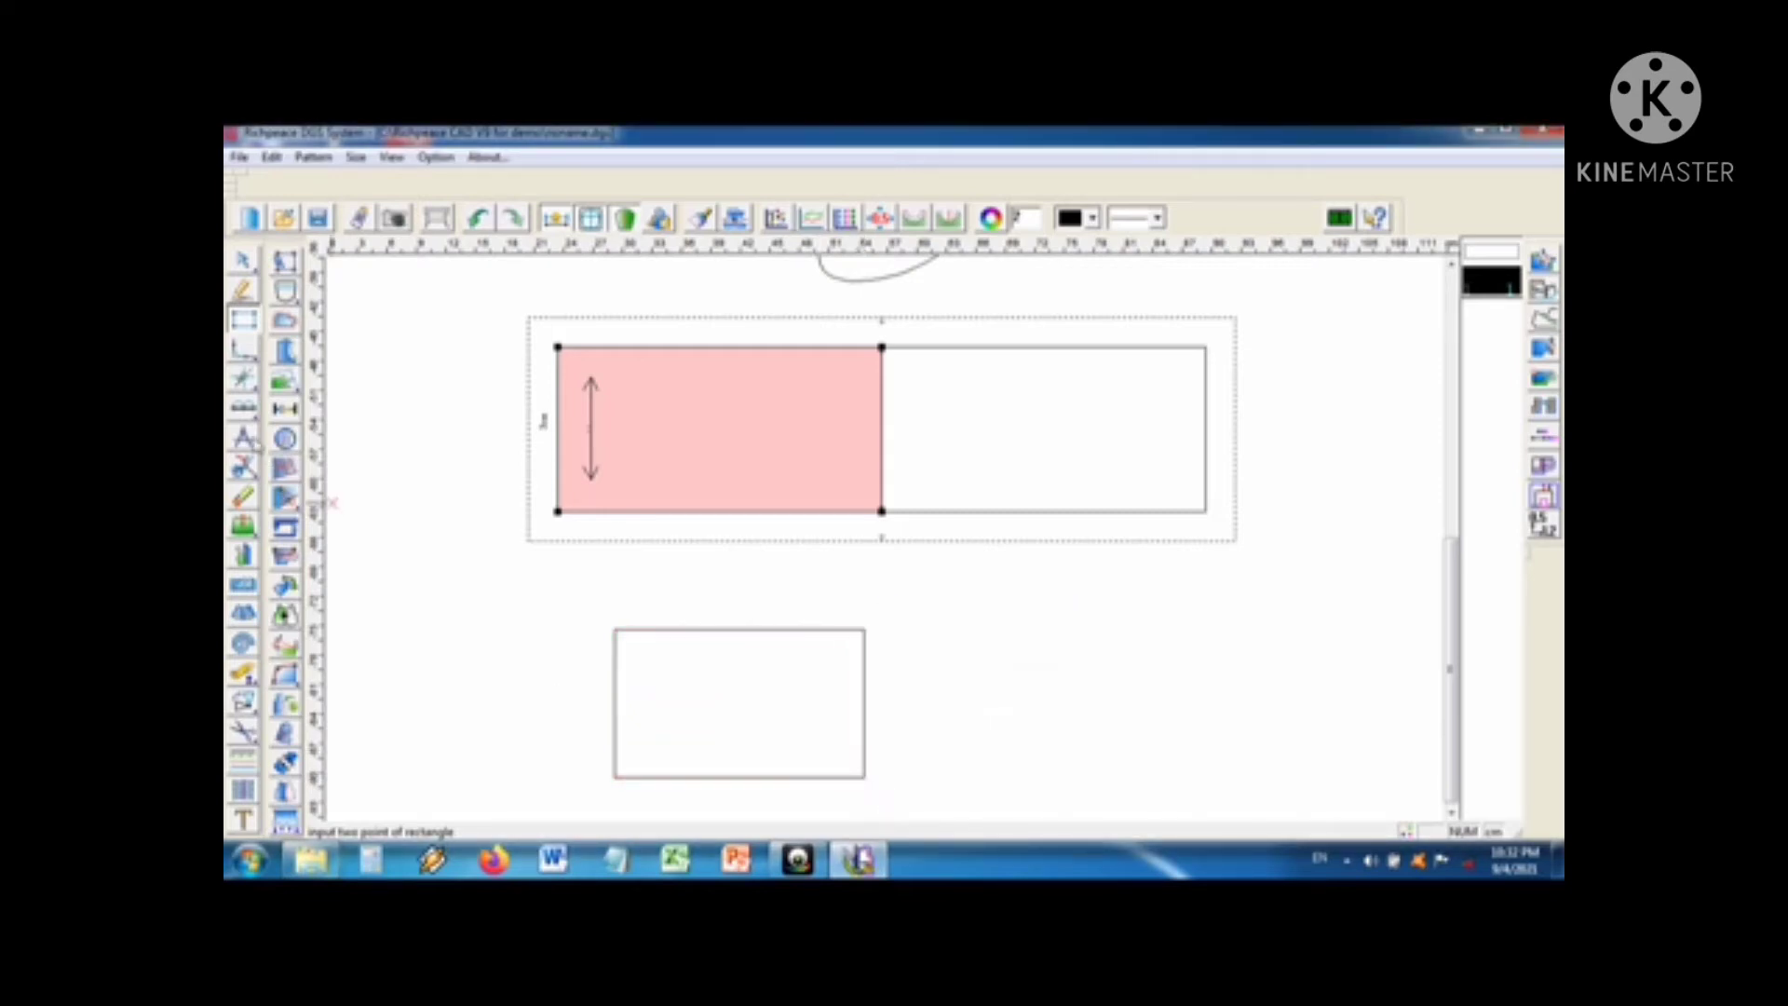
Step: Draw a diagonal line with the compasses across the small rectangle's upper-left corner, from its top edge to its left edge
click(247, 443)
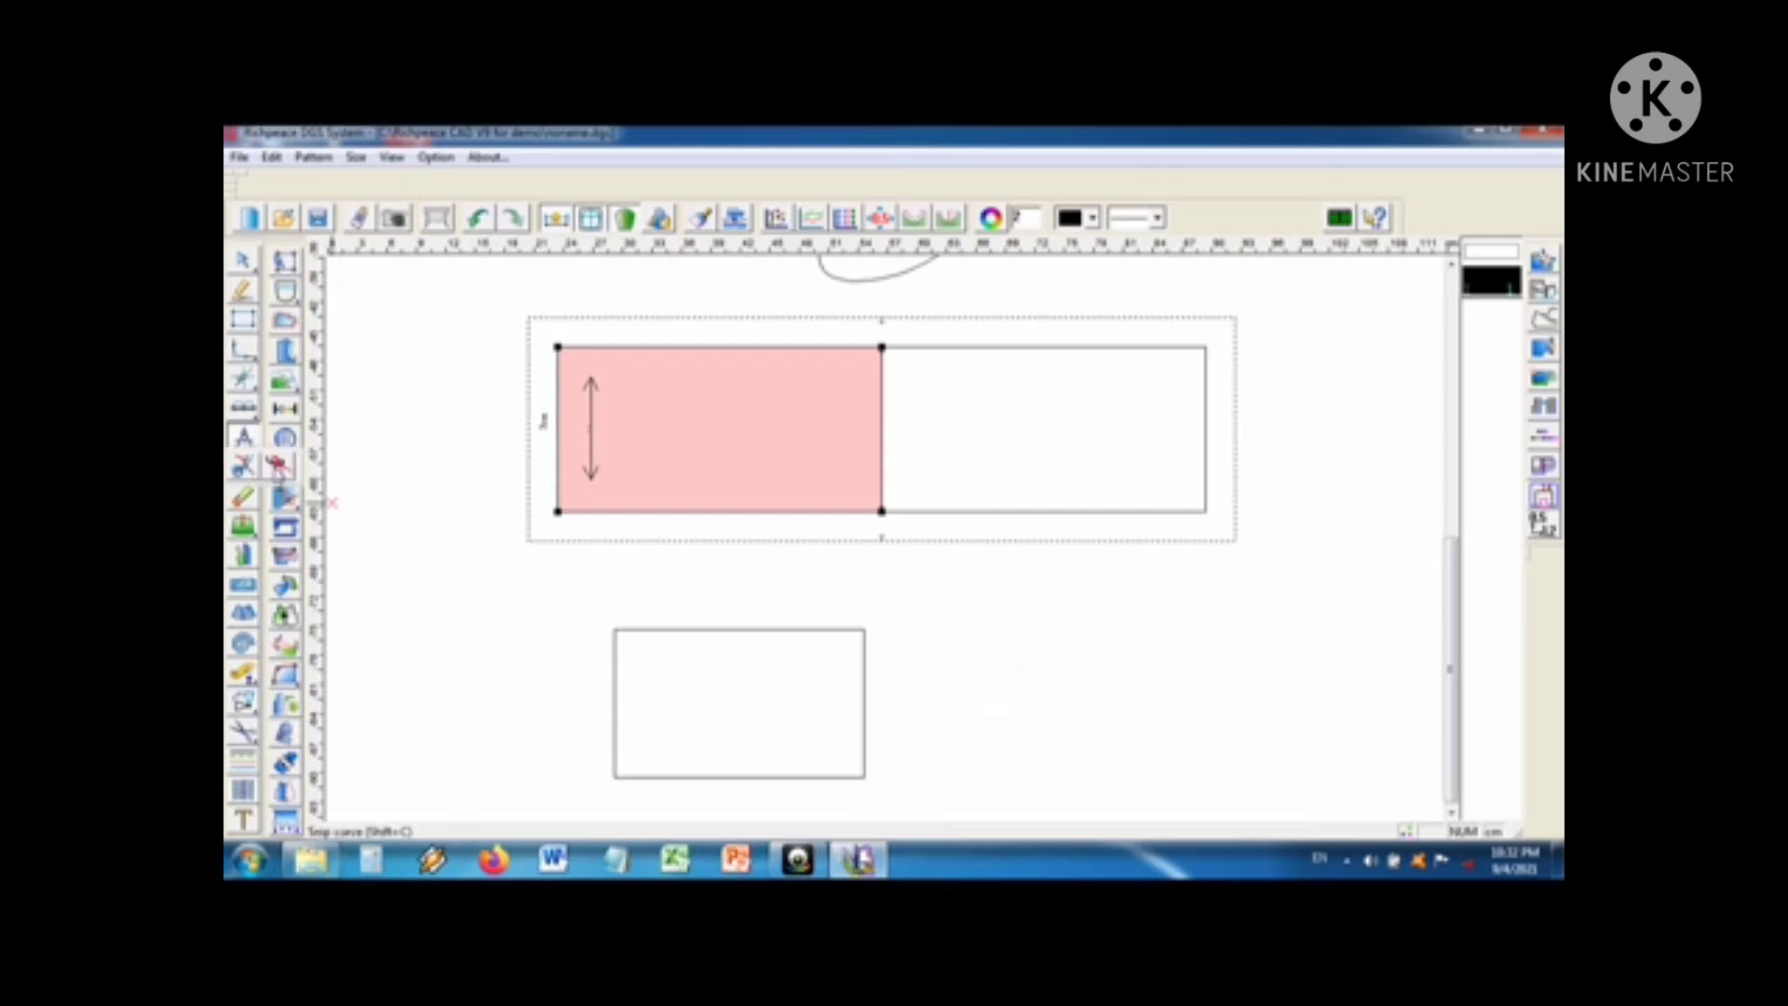
click(663, 631)
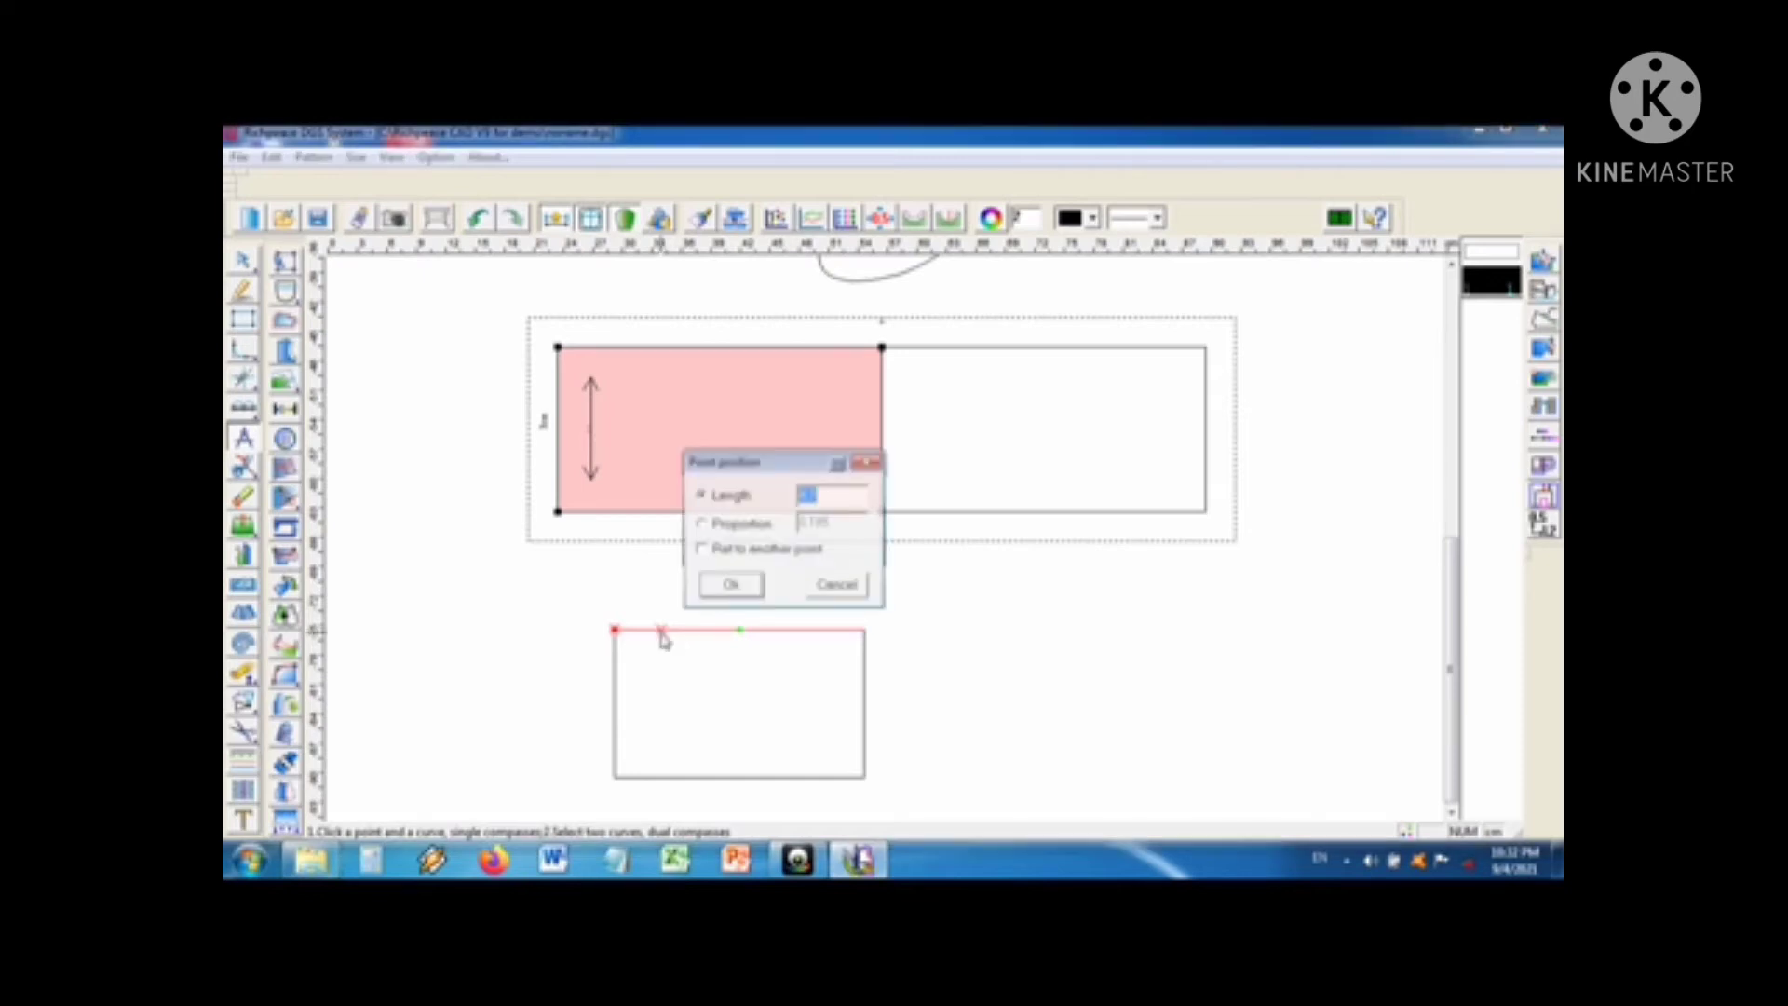
click(734, 586)
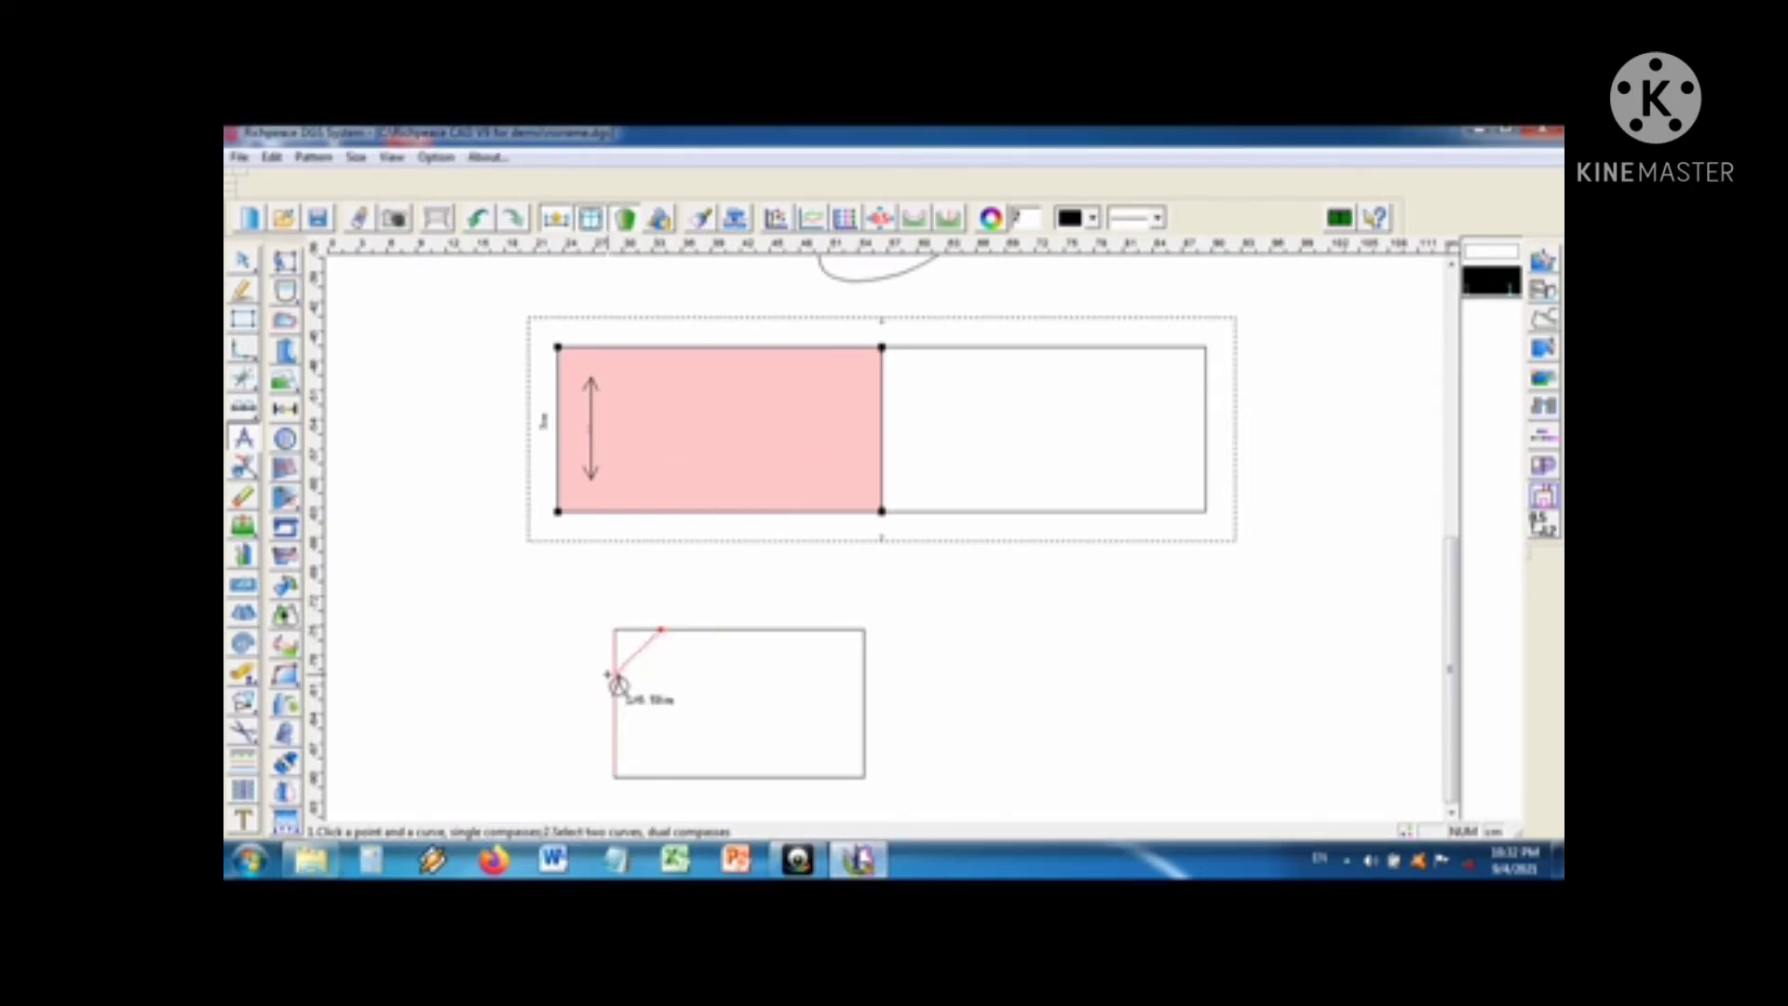
click(615, 671)
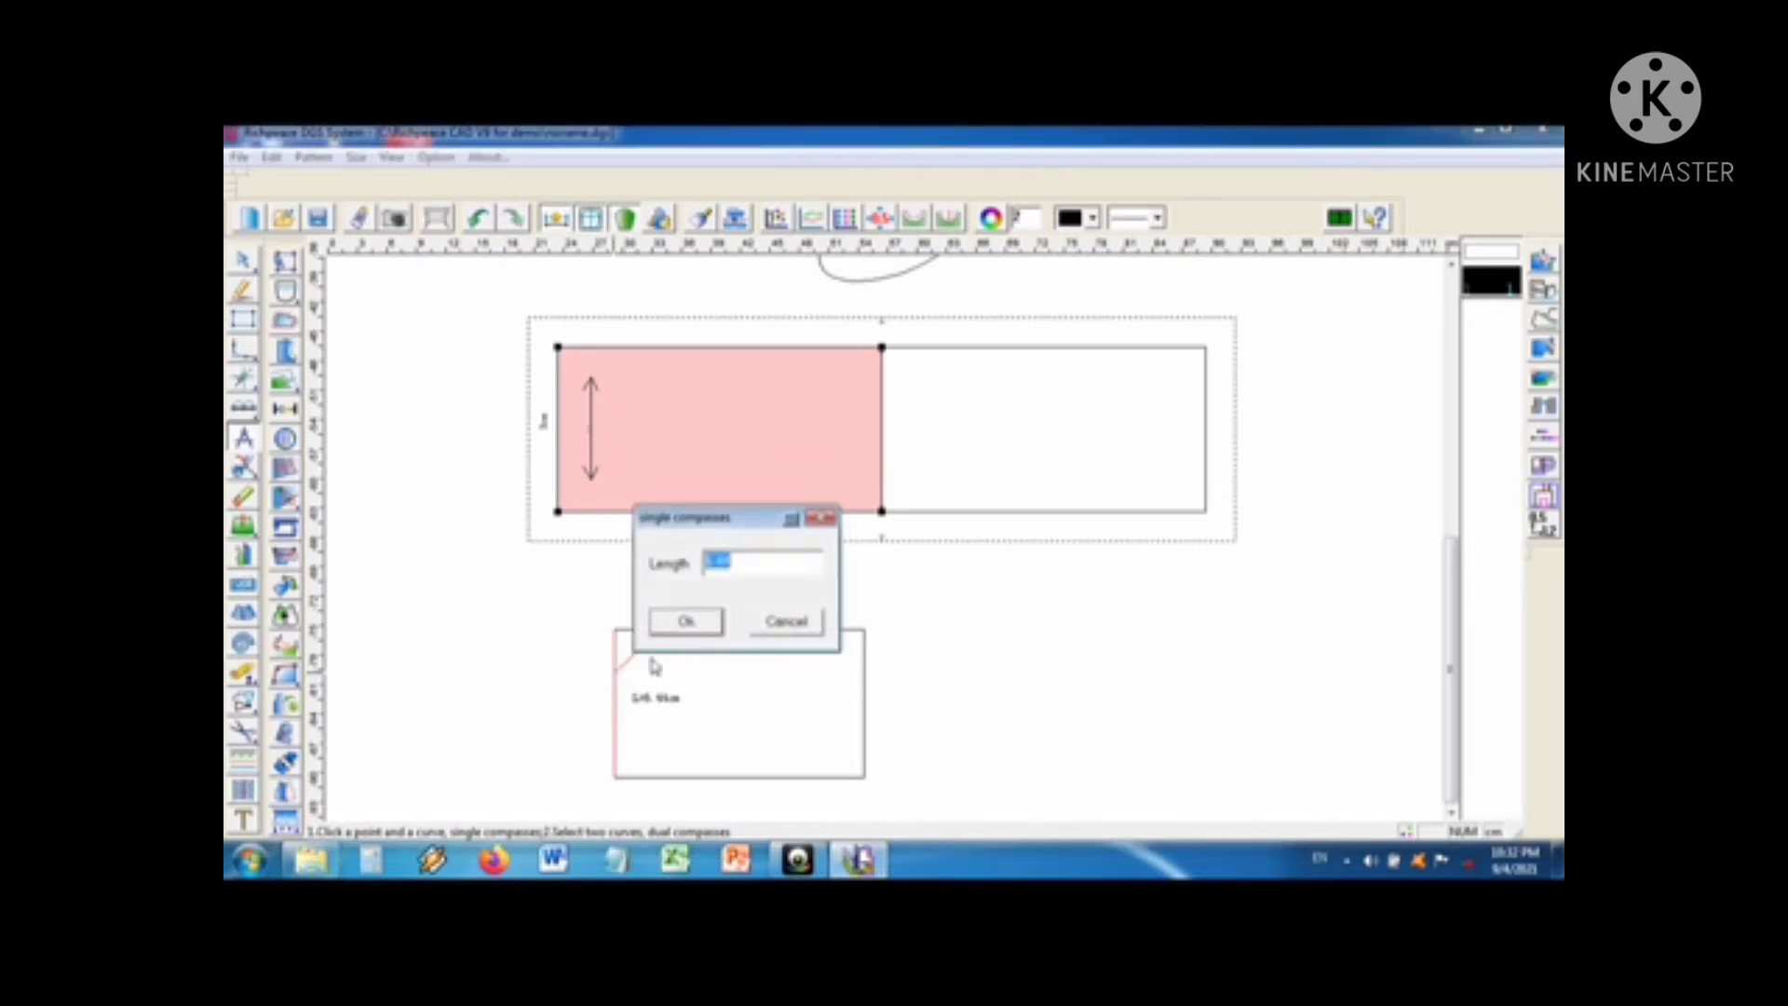
click(686, 624)
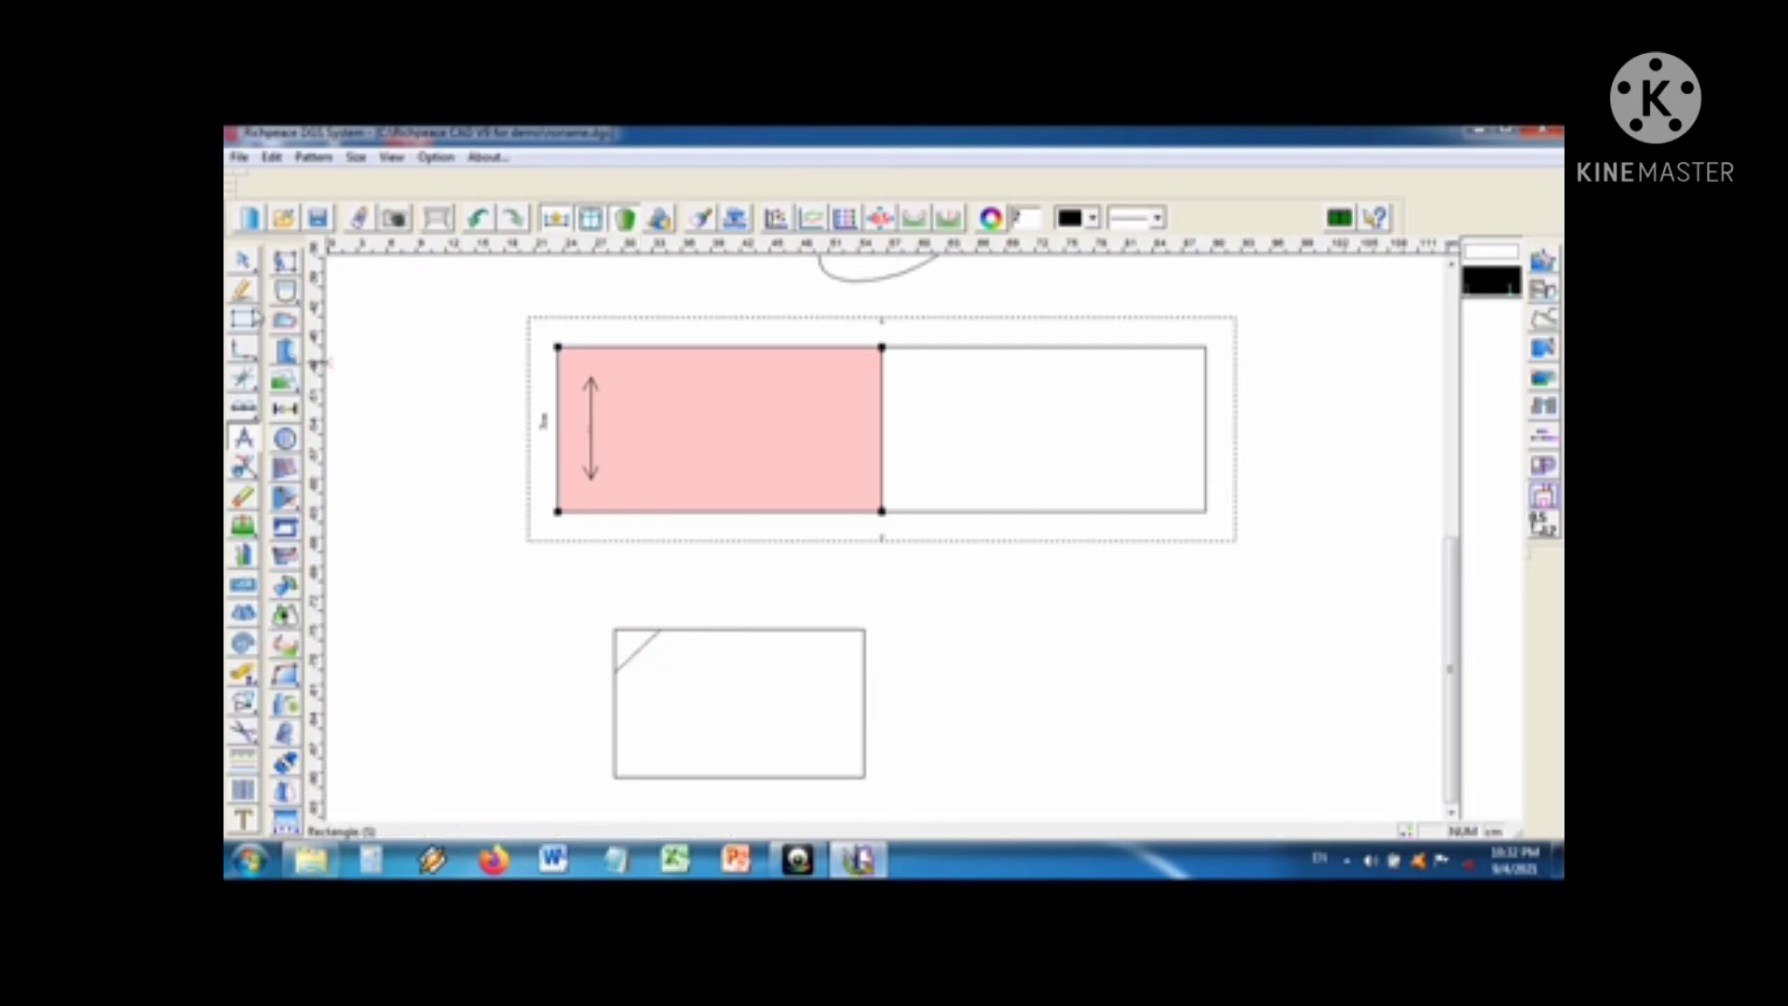
Step: Draw an inward-bulging curve between the two ends of the diagonal corner line in the small rectangle
click(249, 287)
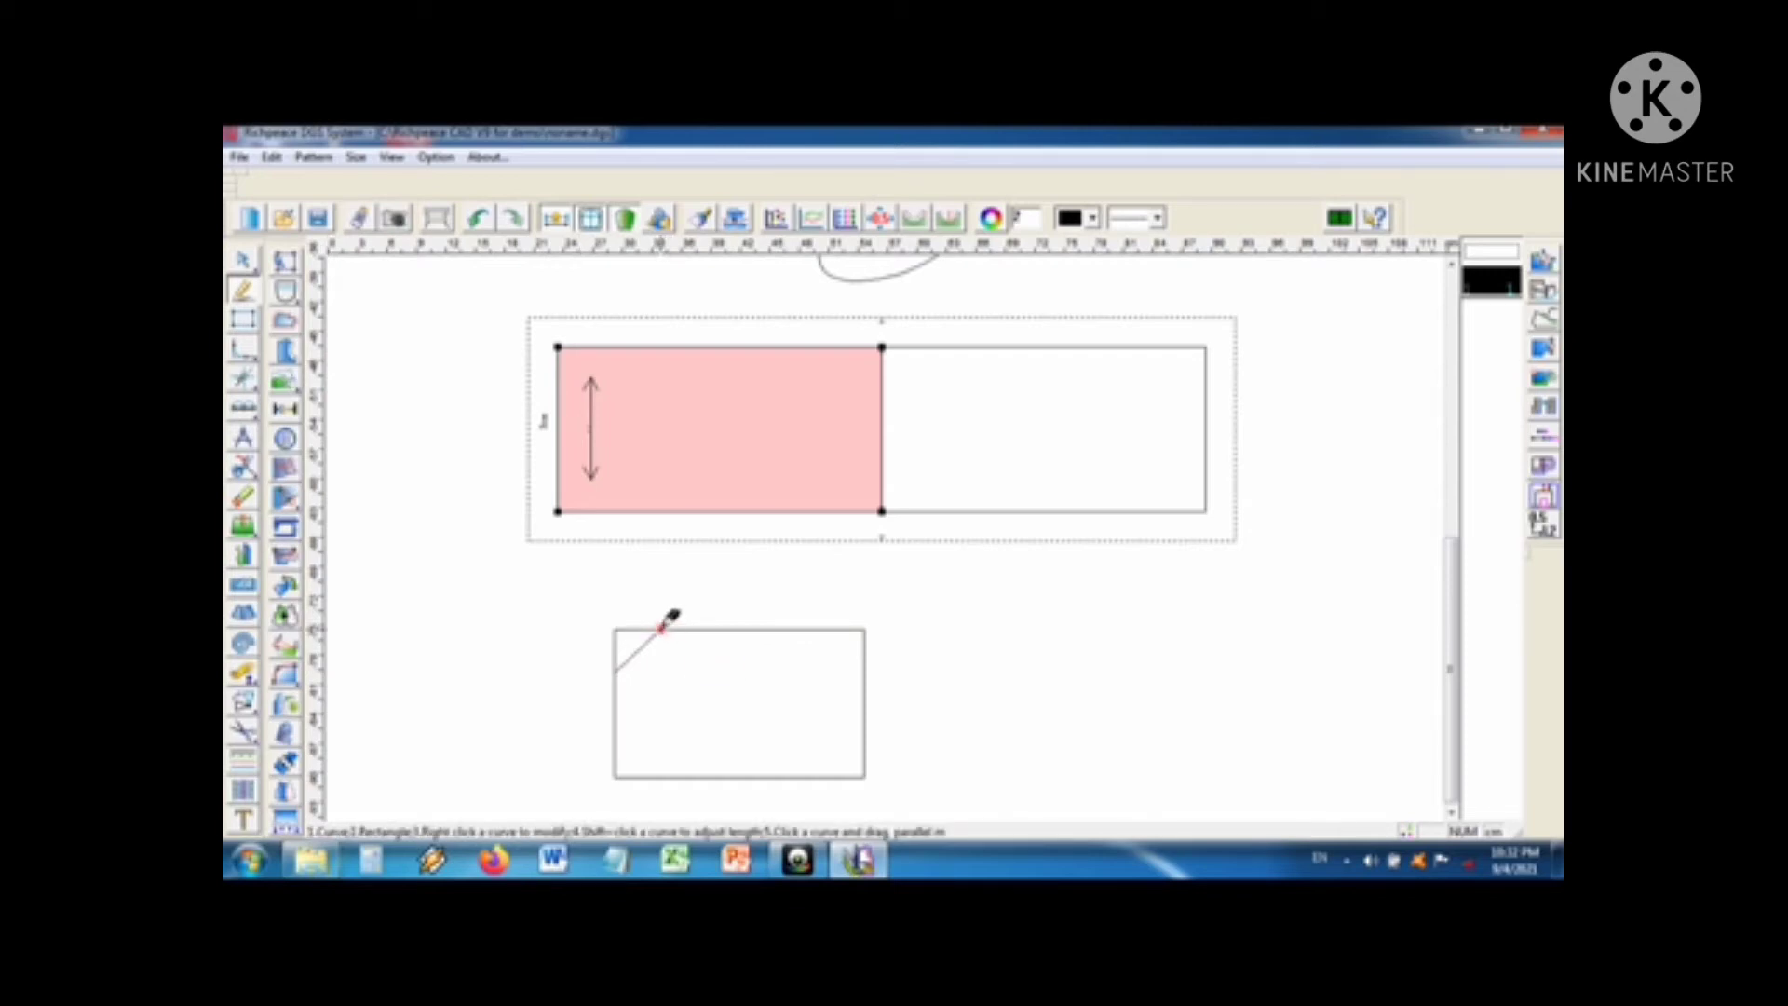
shift+click(660, 629)
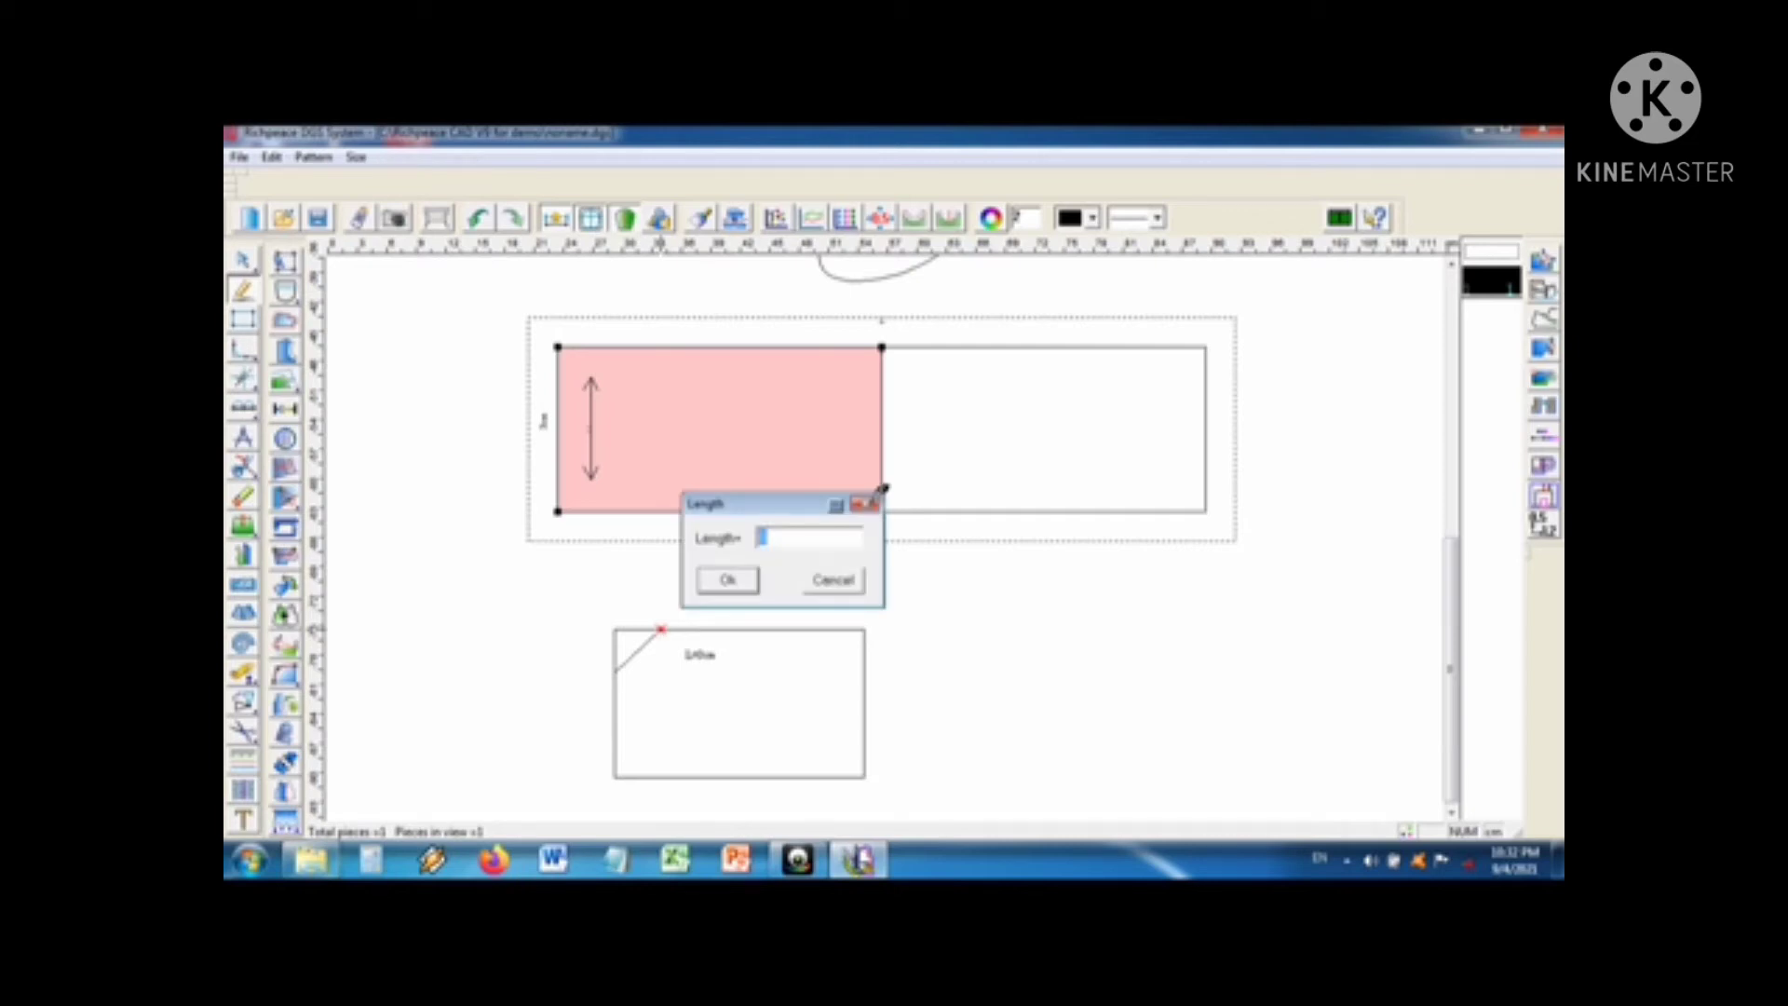
click(871, 504)
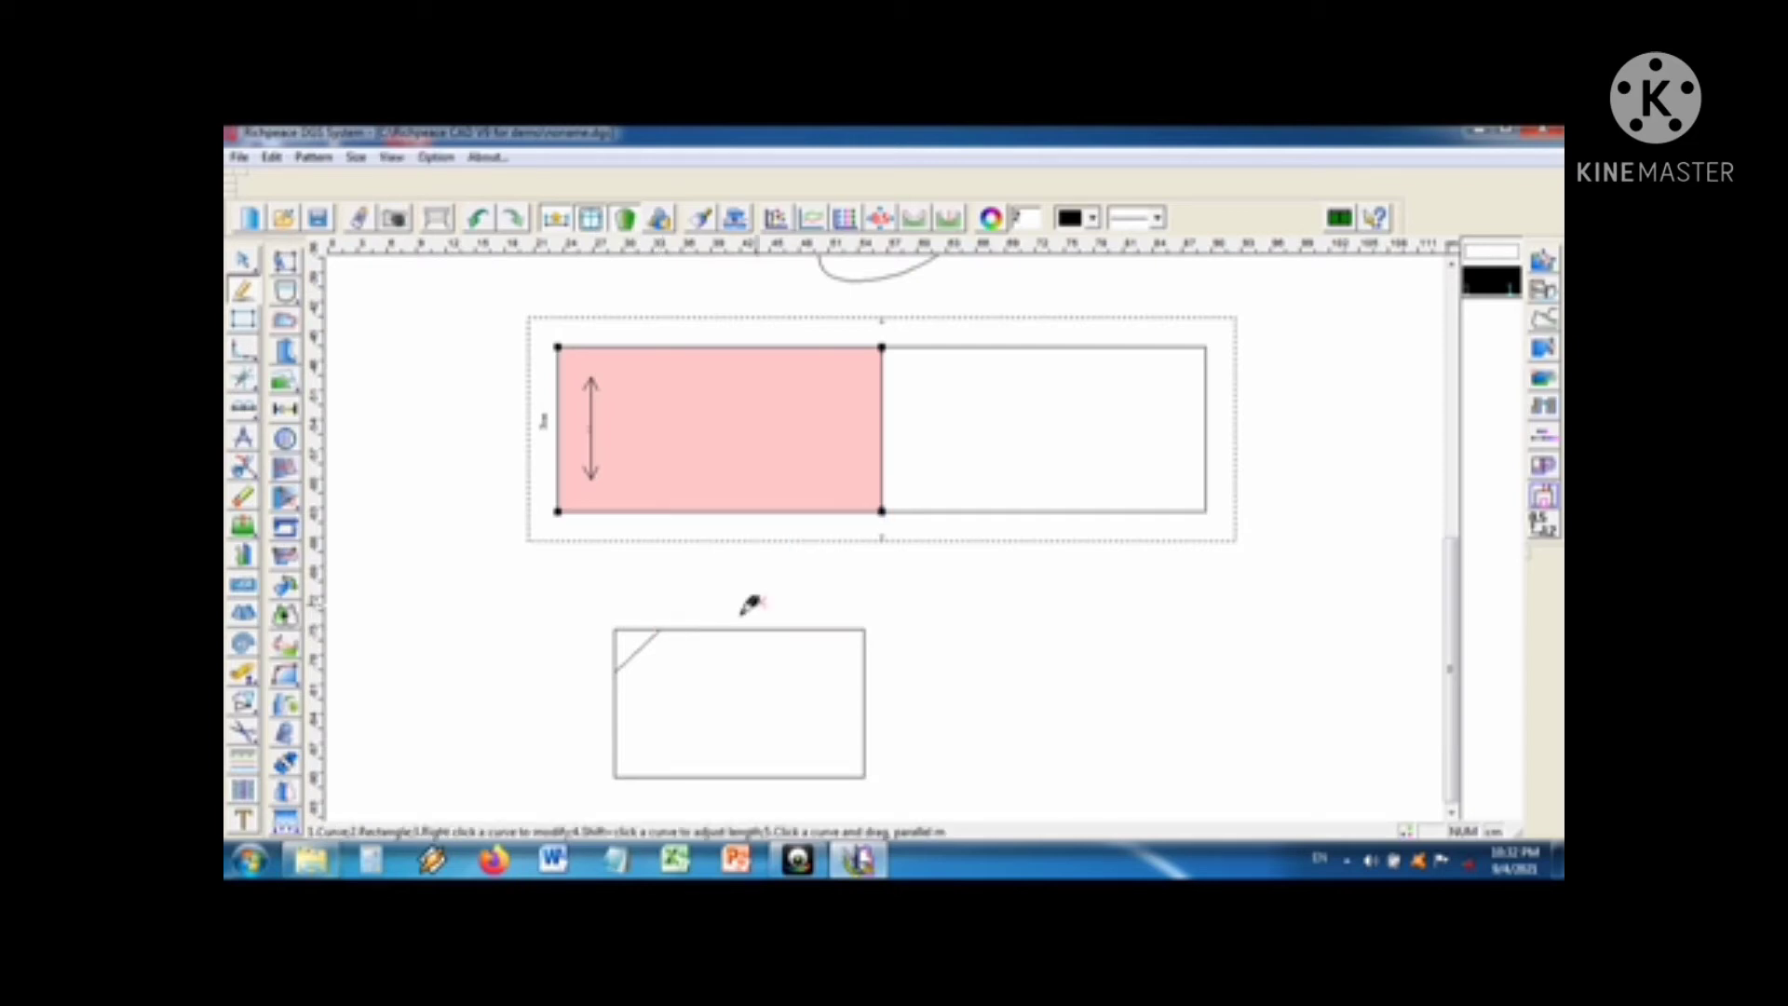
click(660, 630)
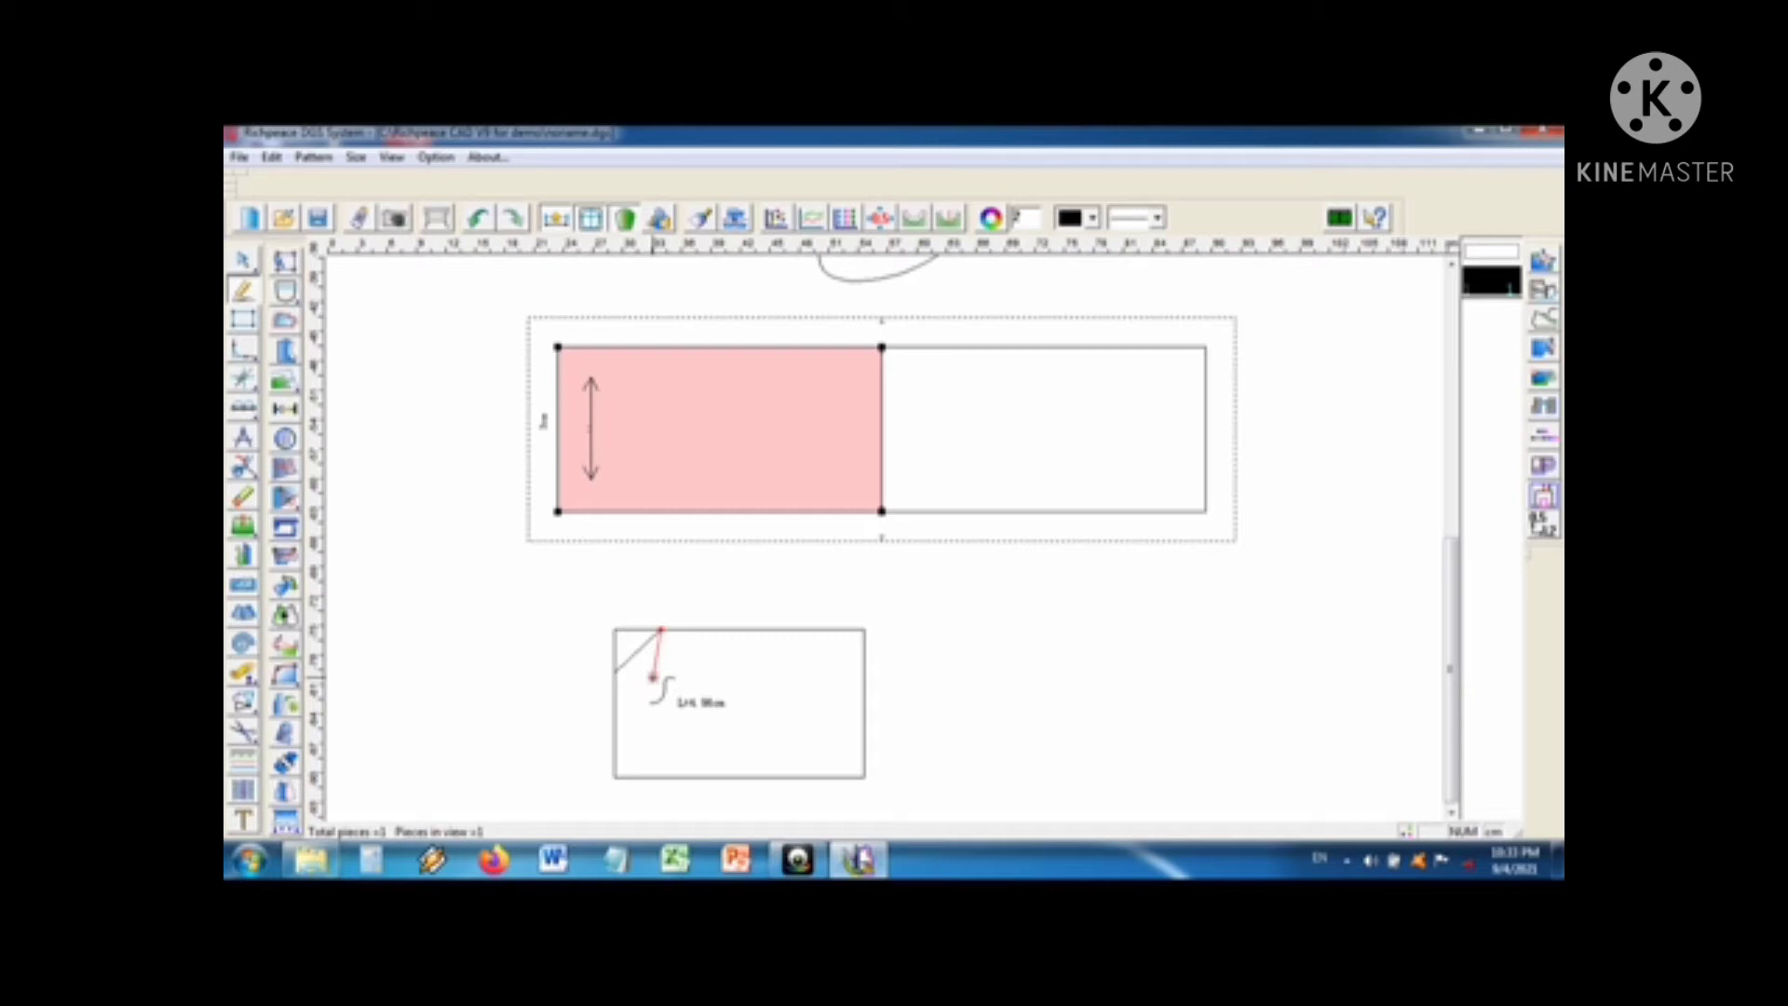
click(652, 677)
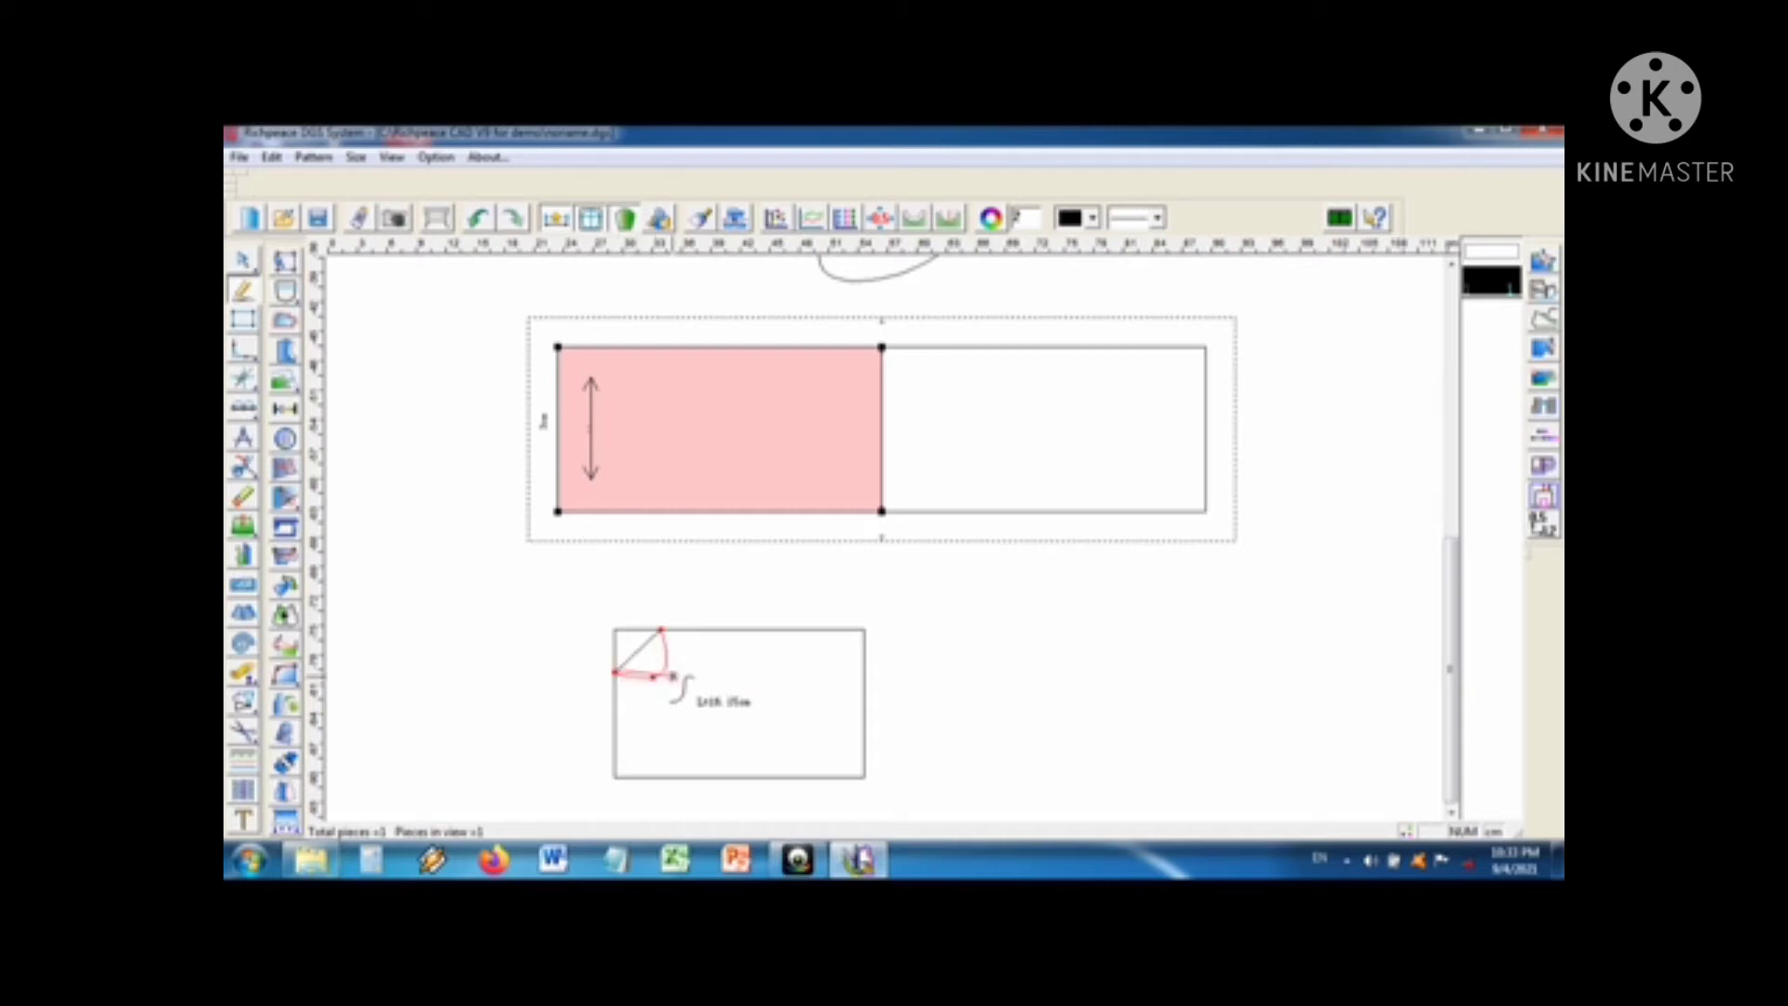
click(616, 673)
right_click(616, 672)
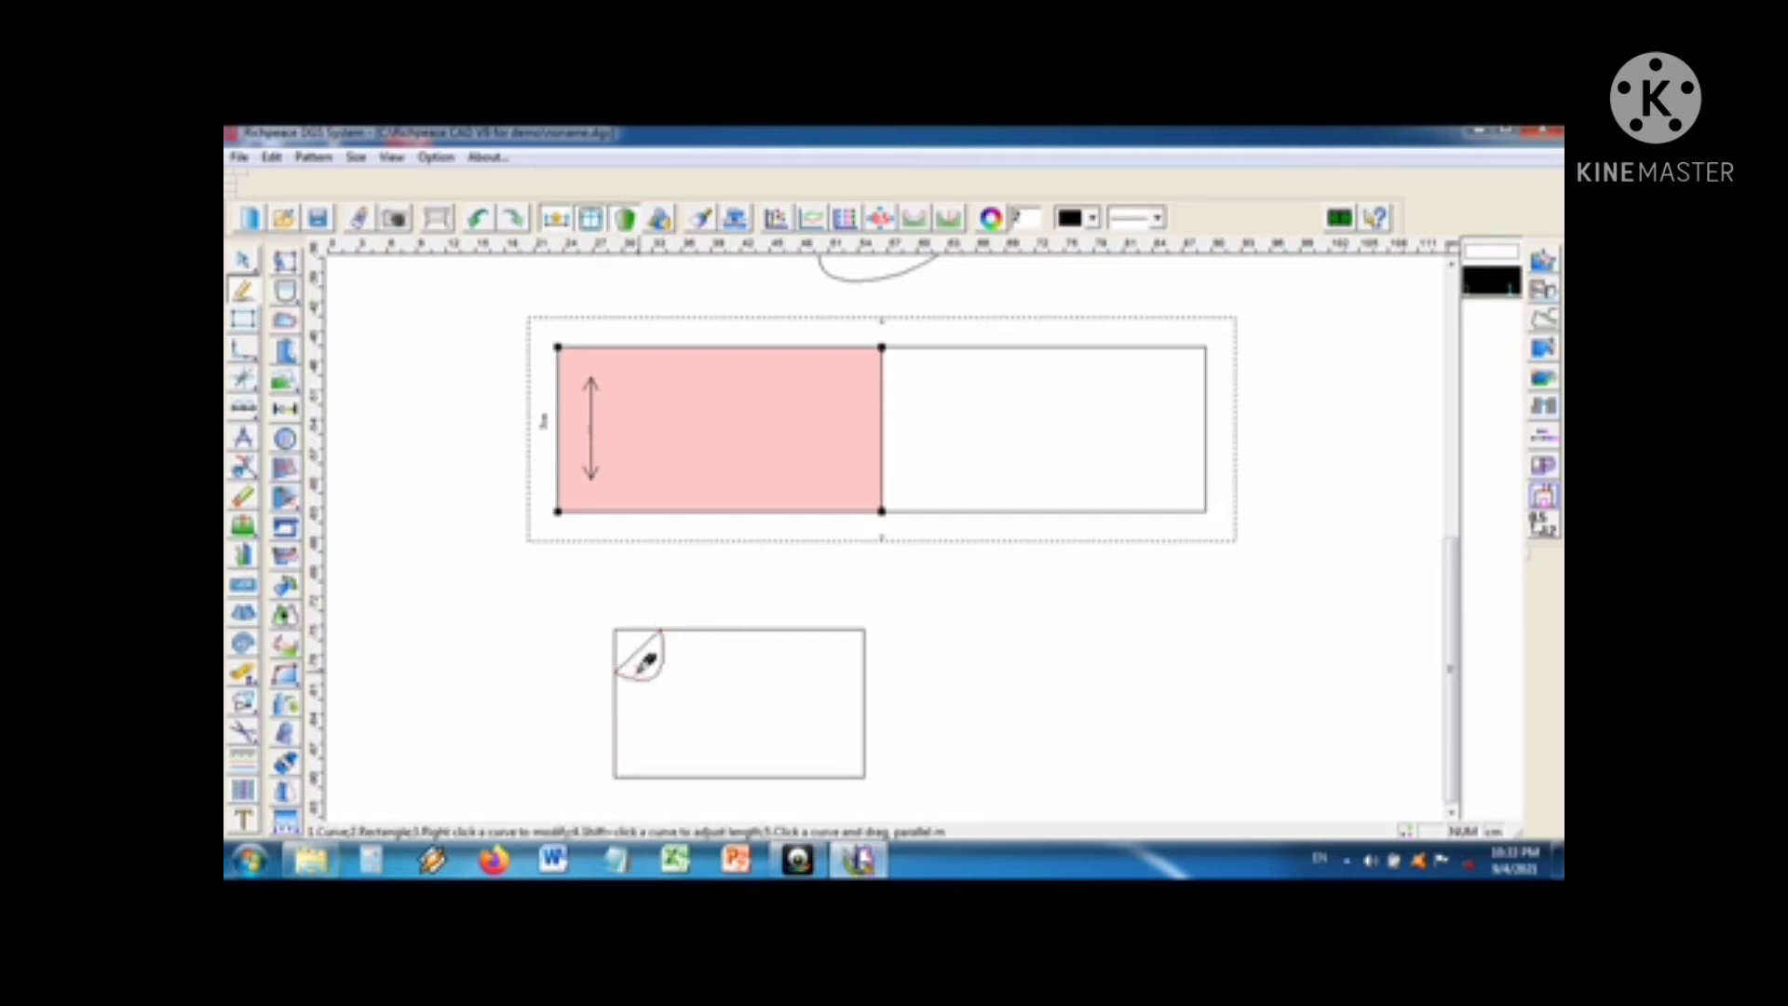
Step: Undo the corner curve and erase the diagonal line from the small rectangle
click(479, 220)
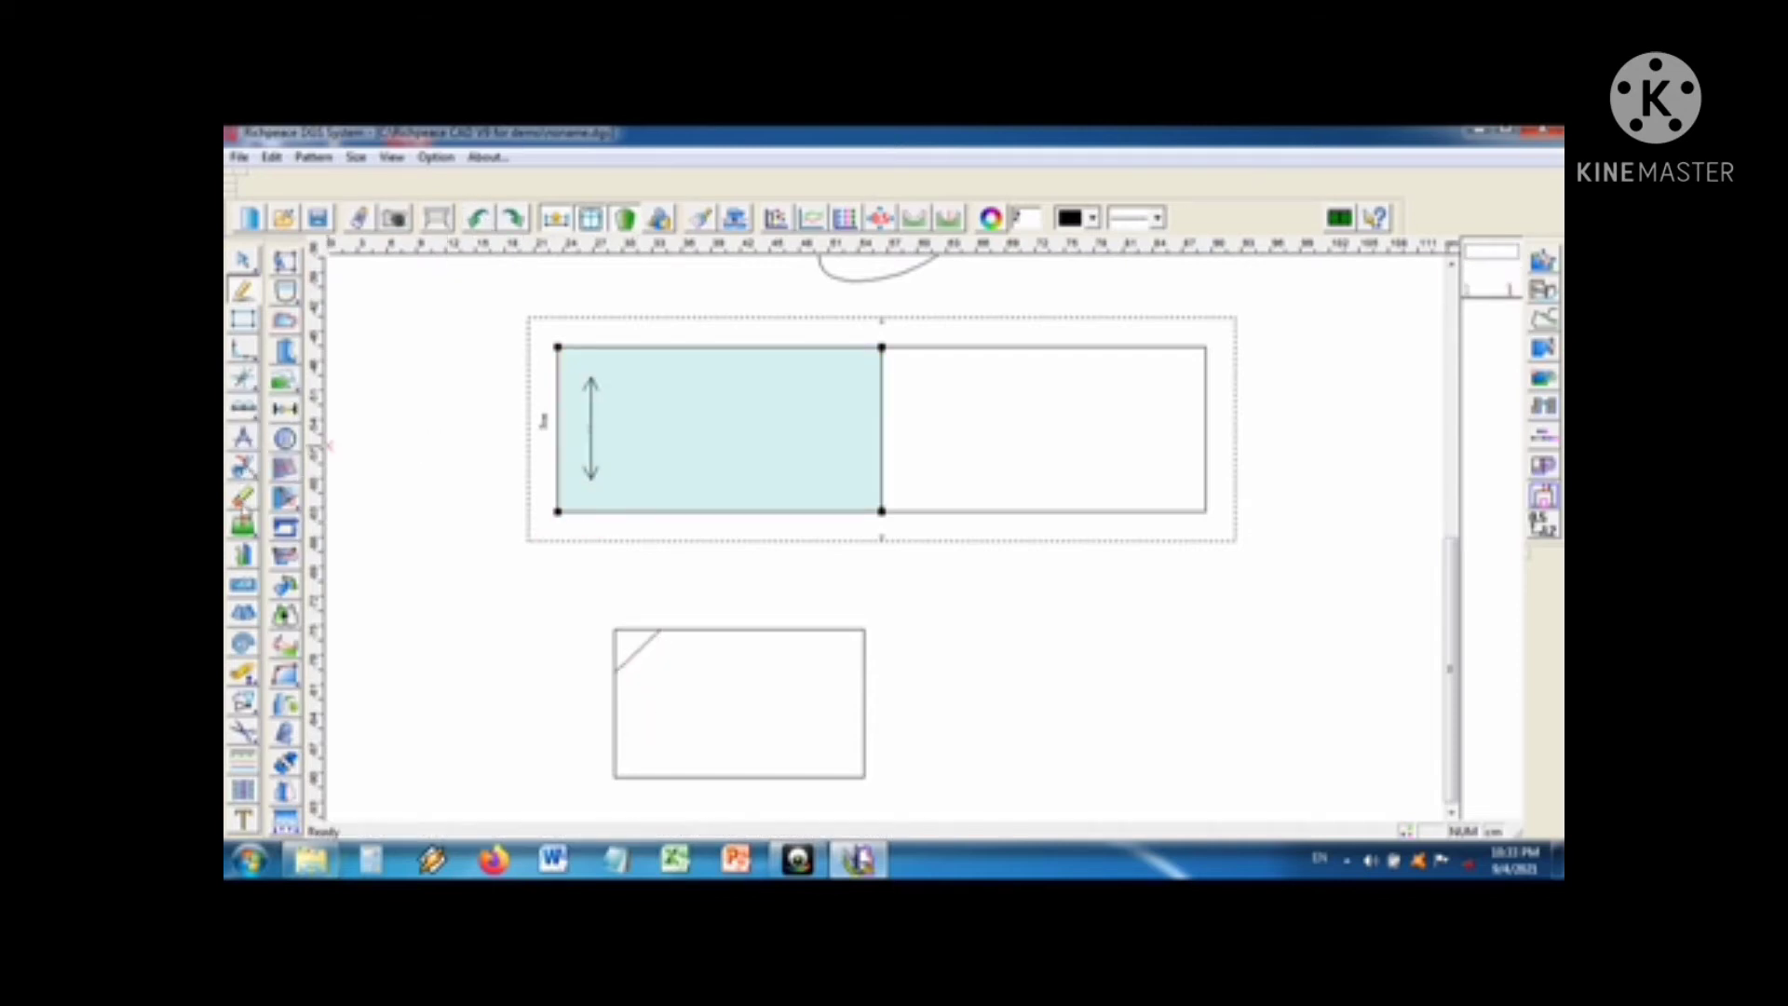
click(243, 496)
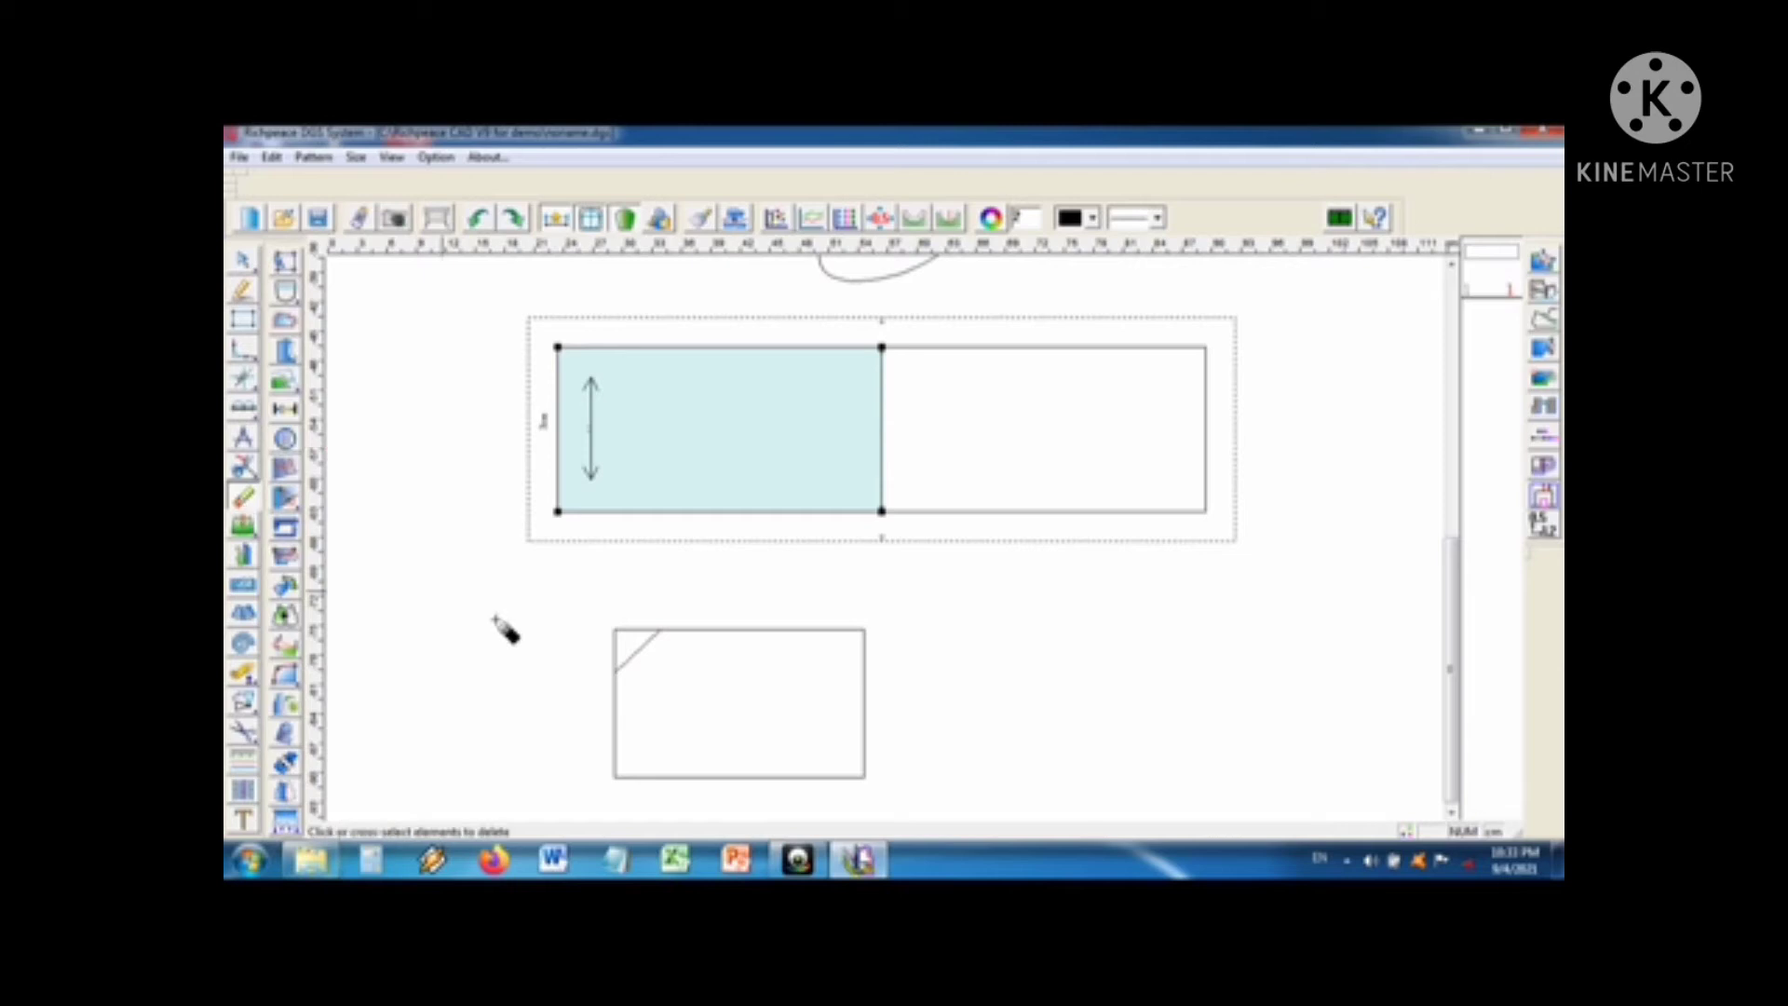
click(641, 657)
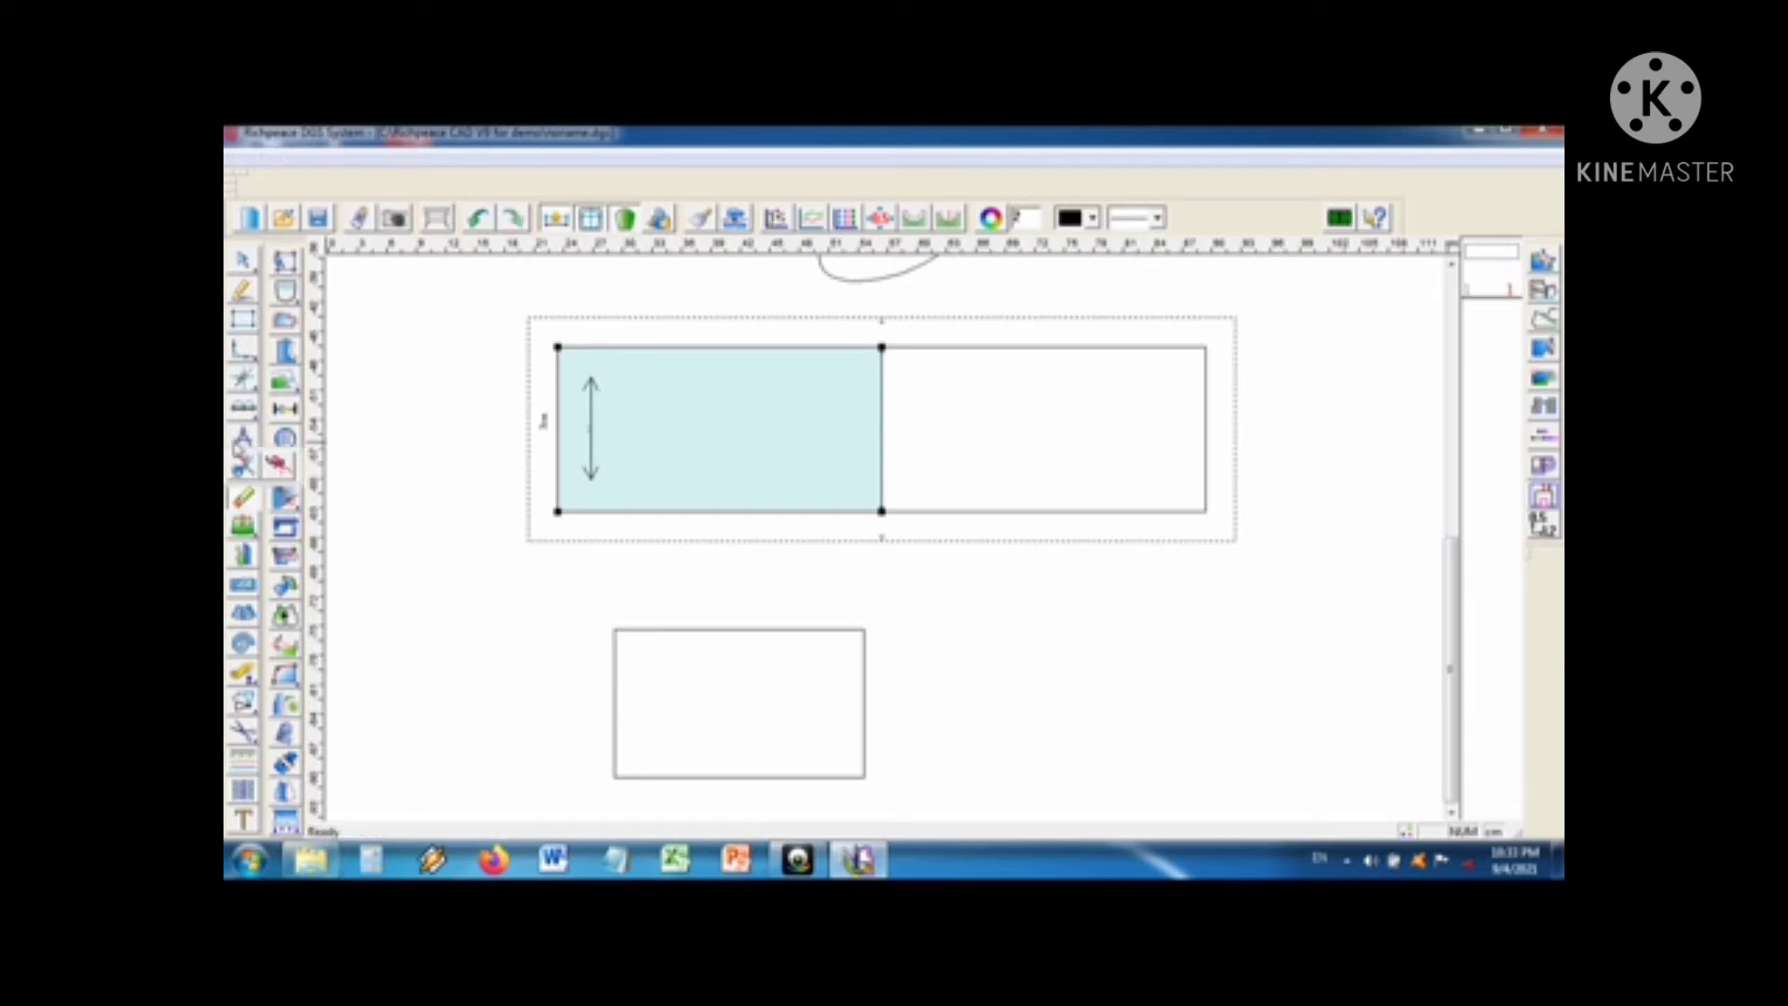
Step: Set a compasses point on the small rectangle's top edge and try a 6 cm line from it to the left edge
click(257, 446)
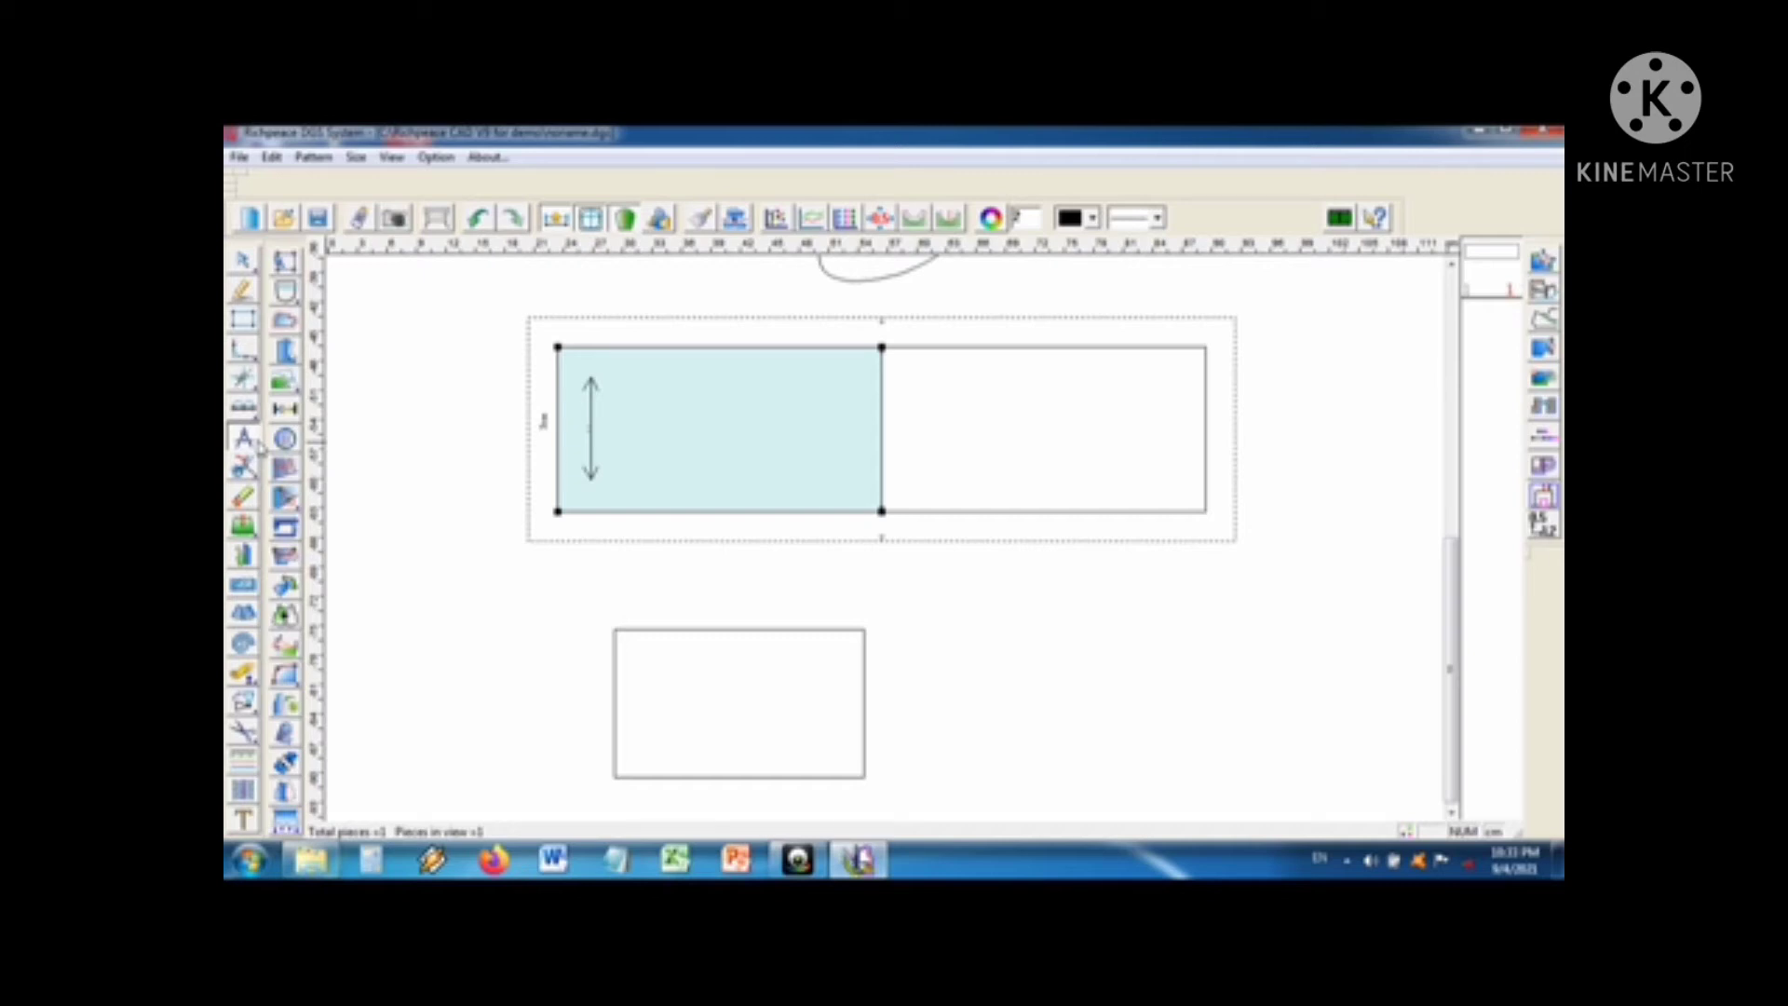
click(672, 632)
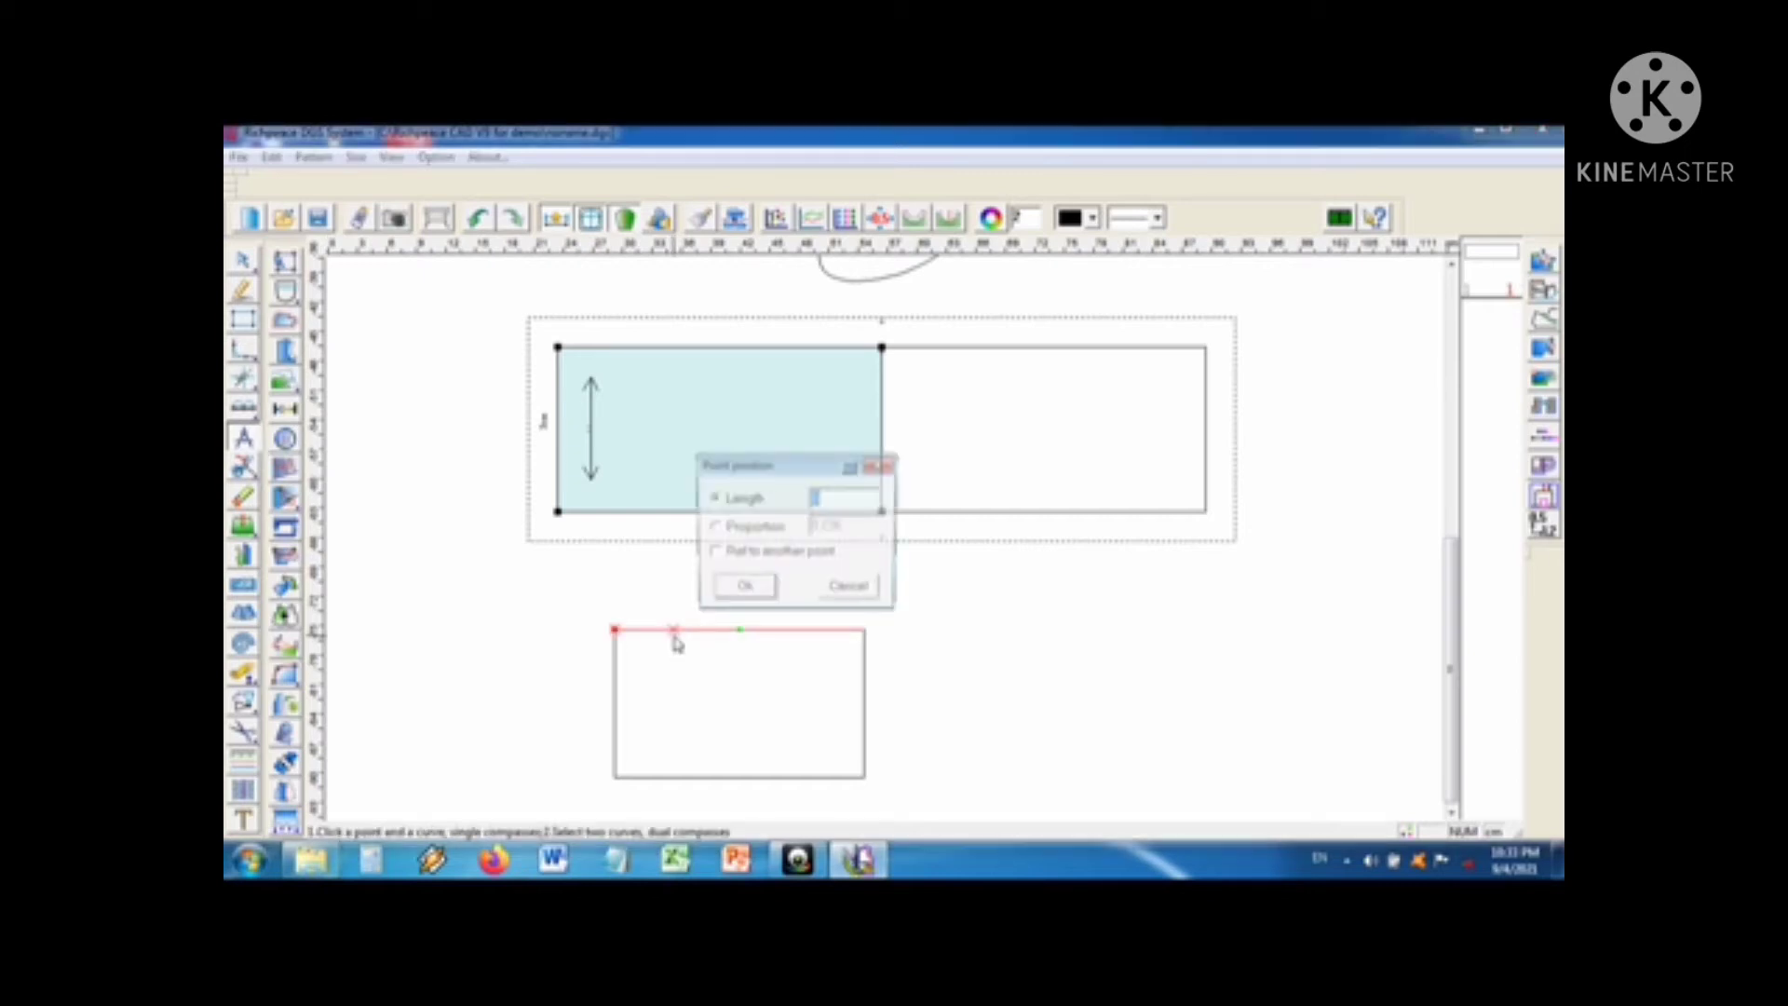
click(740, 596)
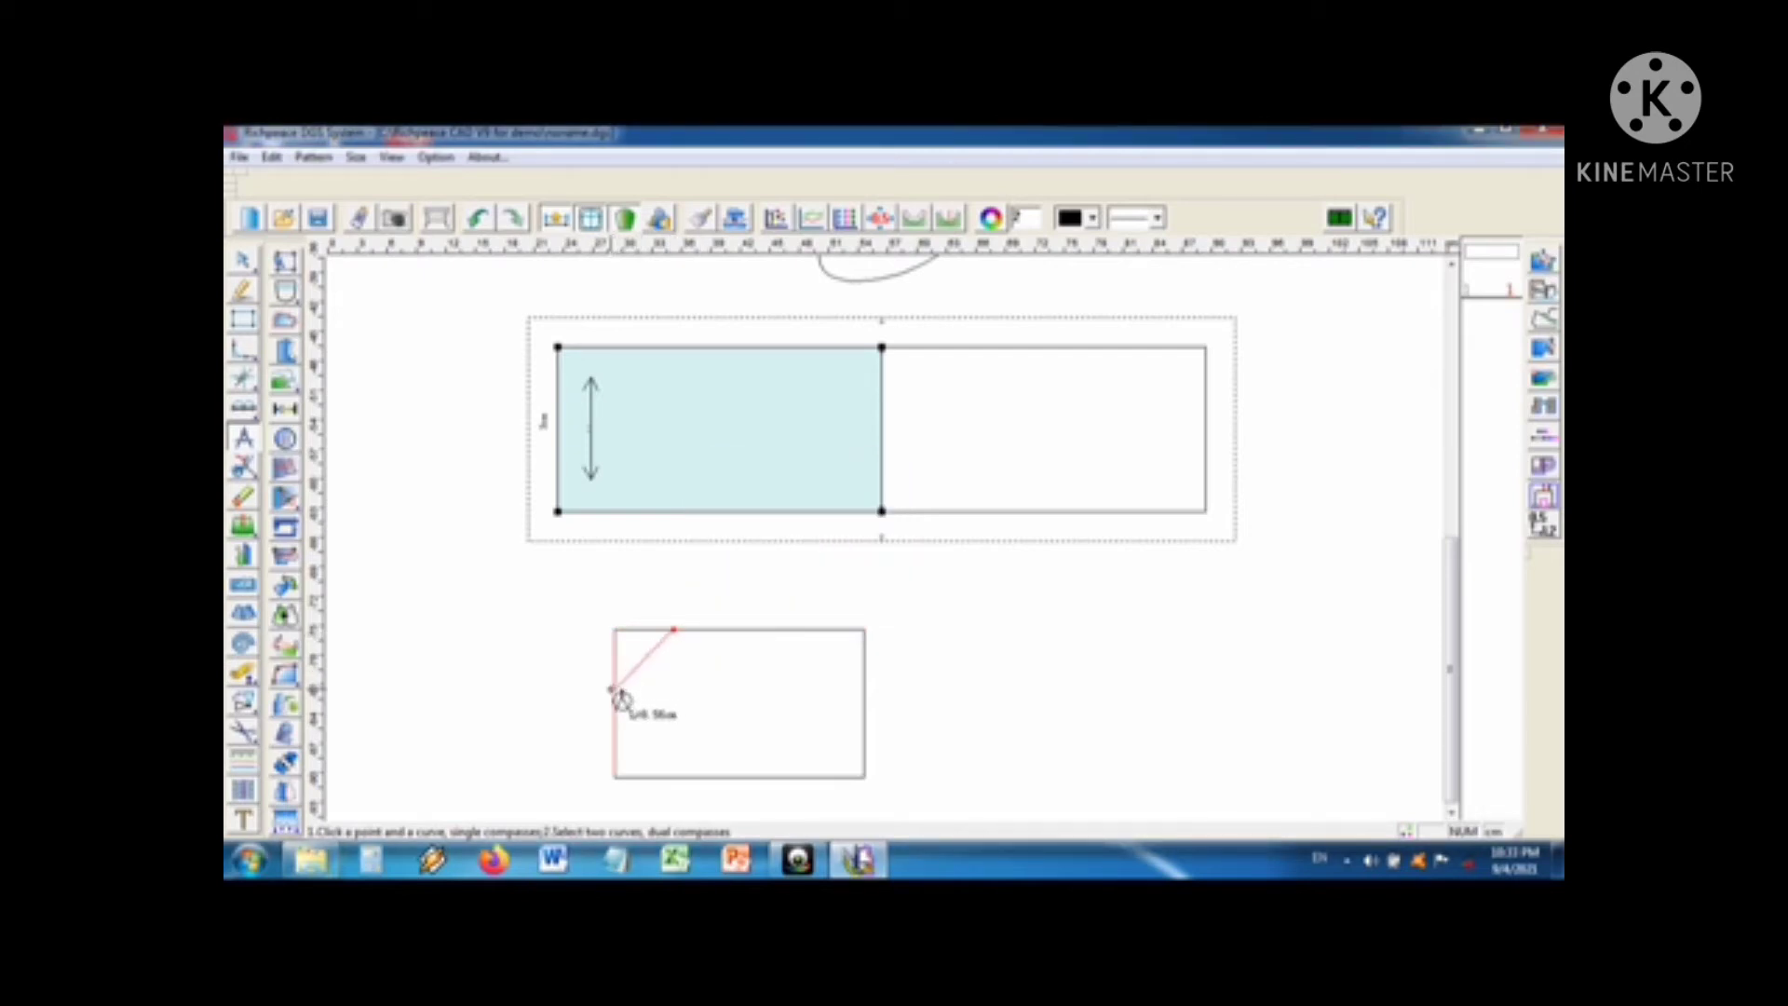
click(620, 699)
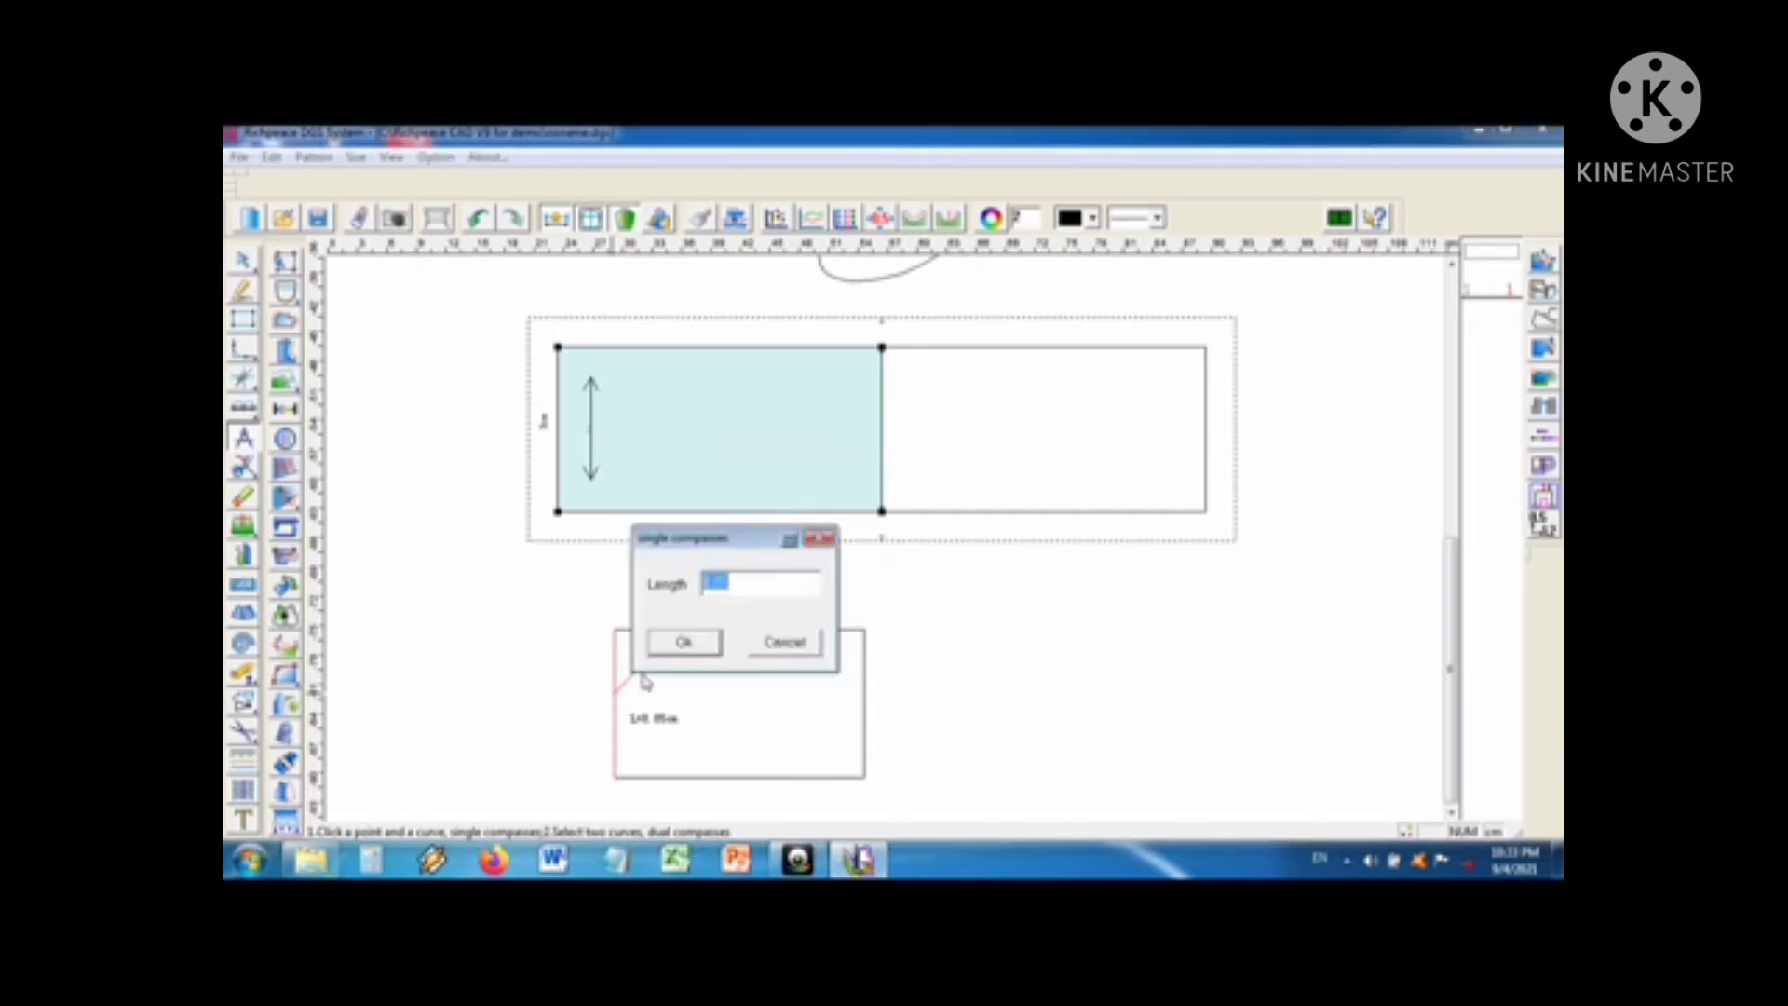
text(6)
click(704, 644)
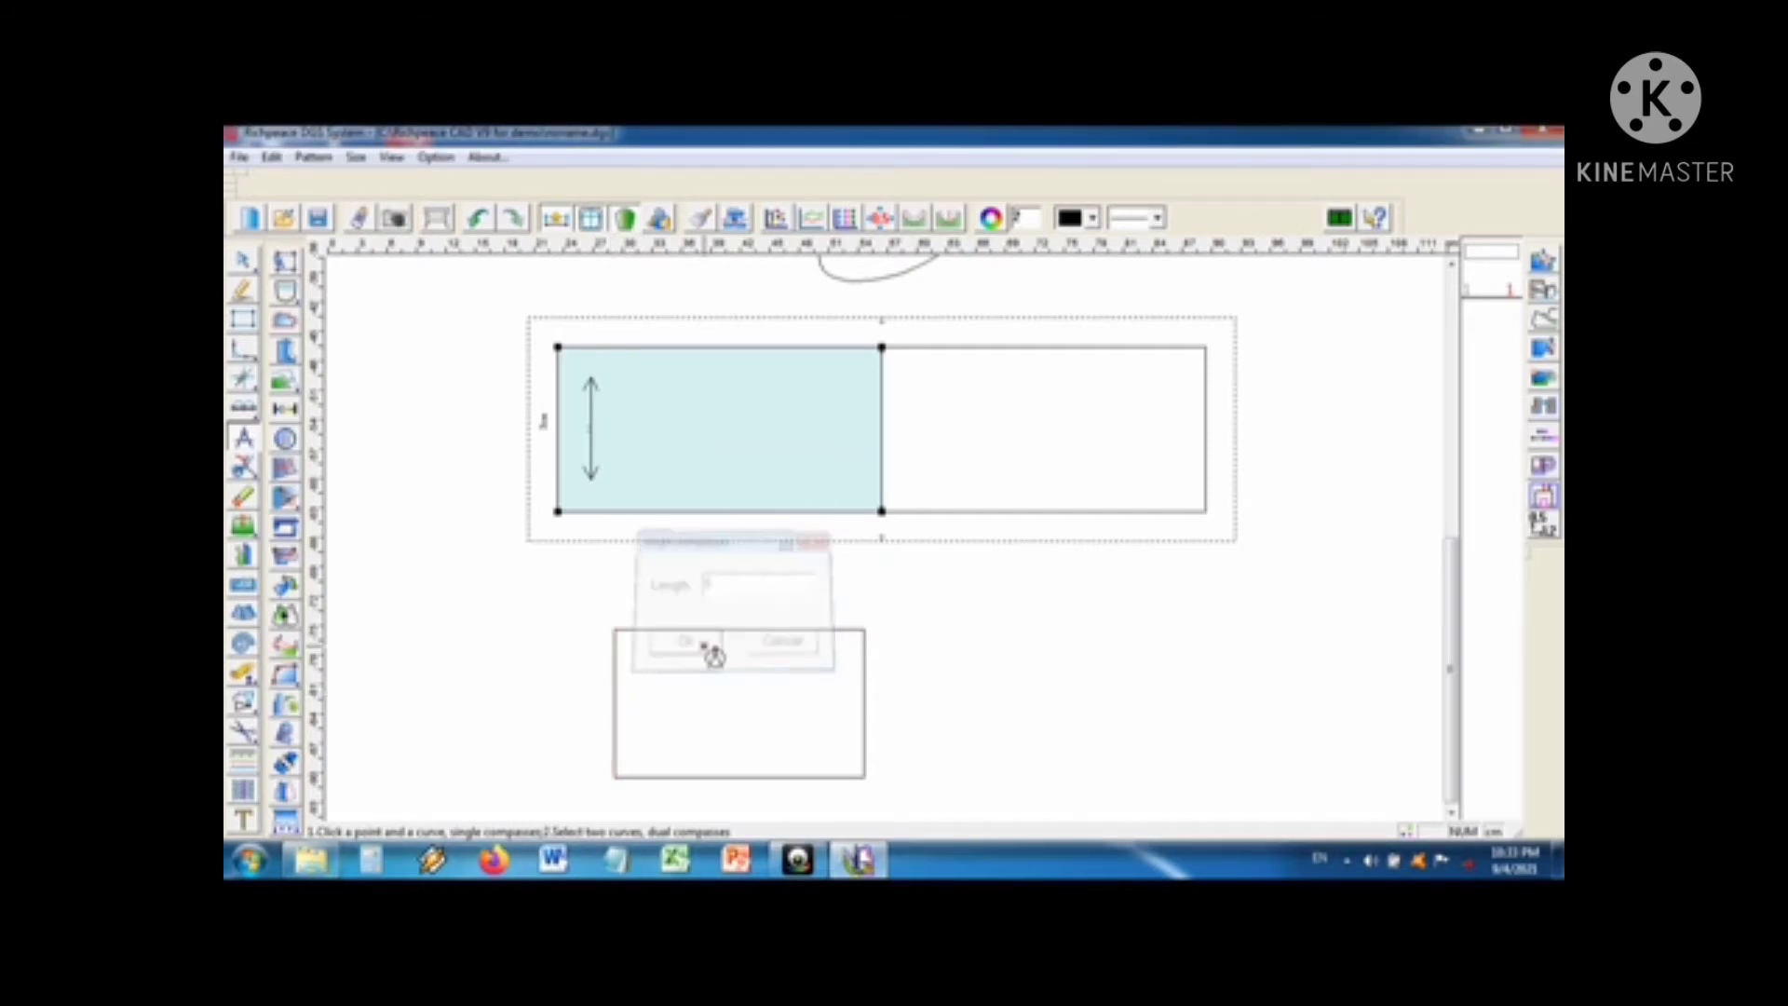
Step: Draw a compasses line about 9.1 cm long from the point on the small rectangle's top edge to its left edge
click(674, 632)
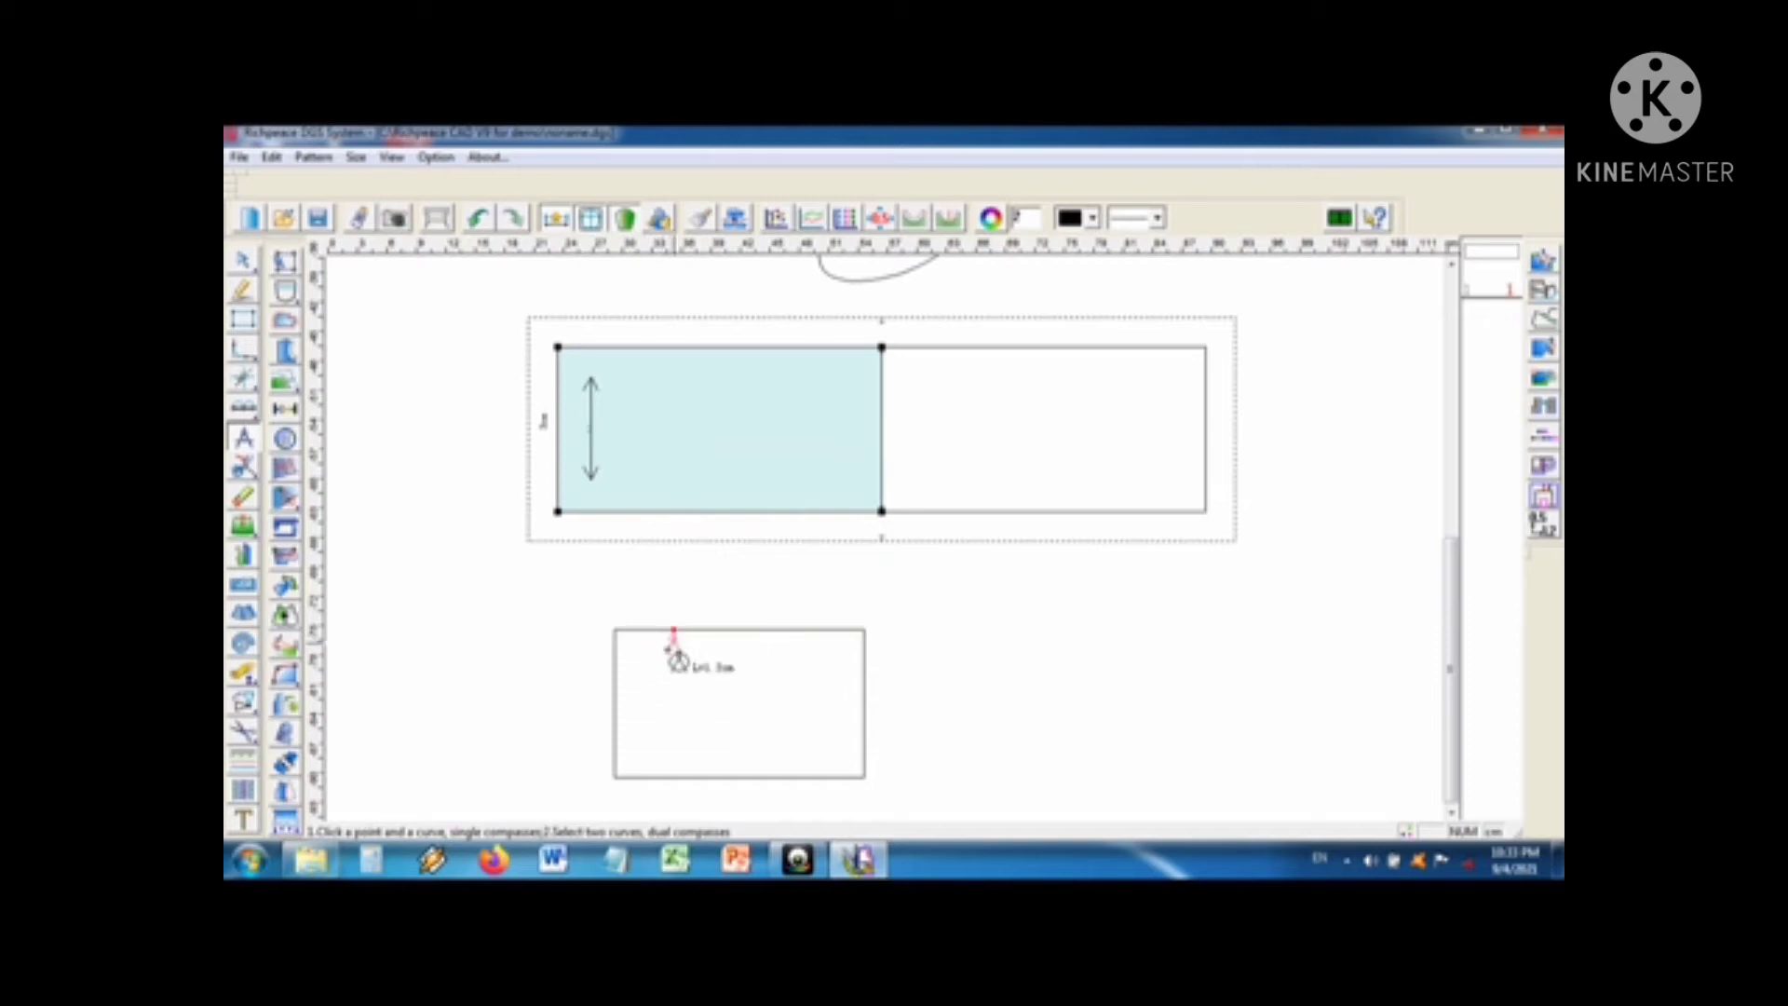
click(619, 694)
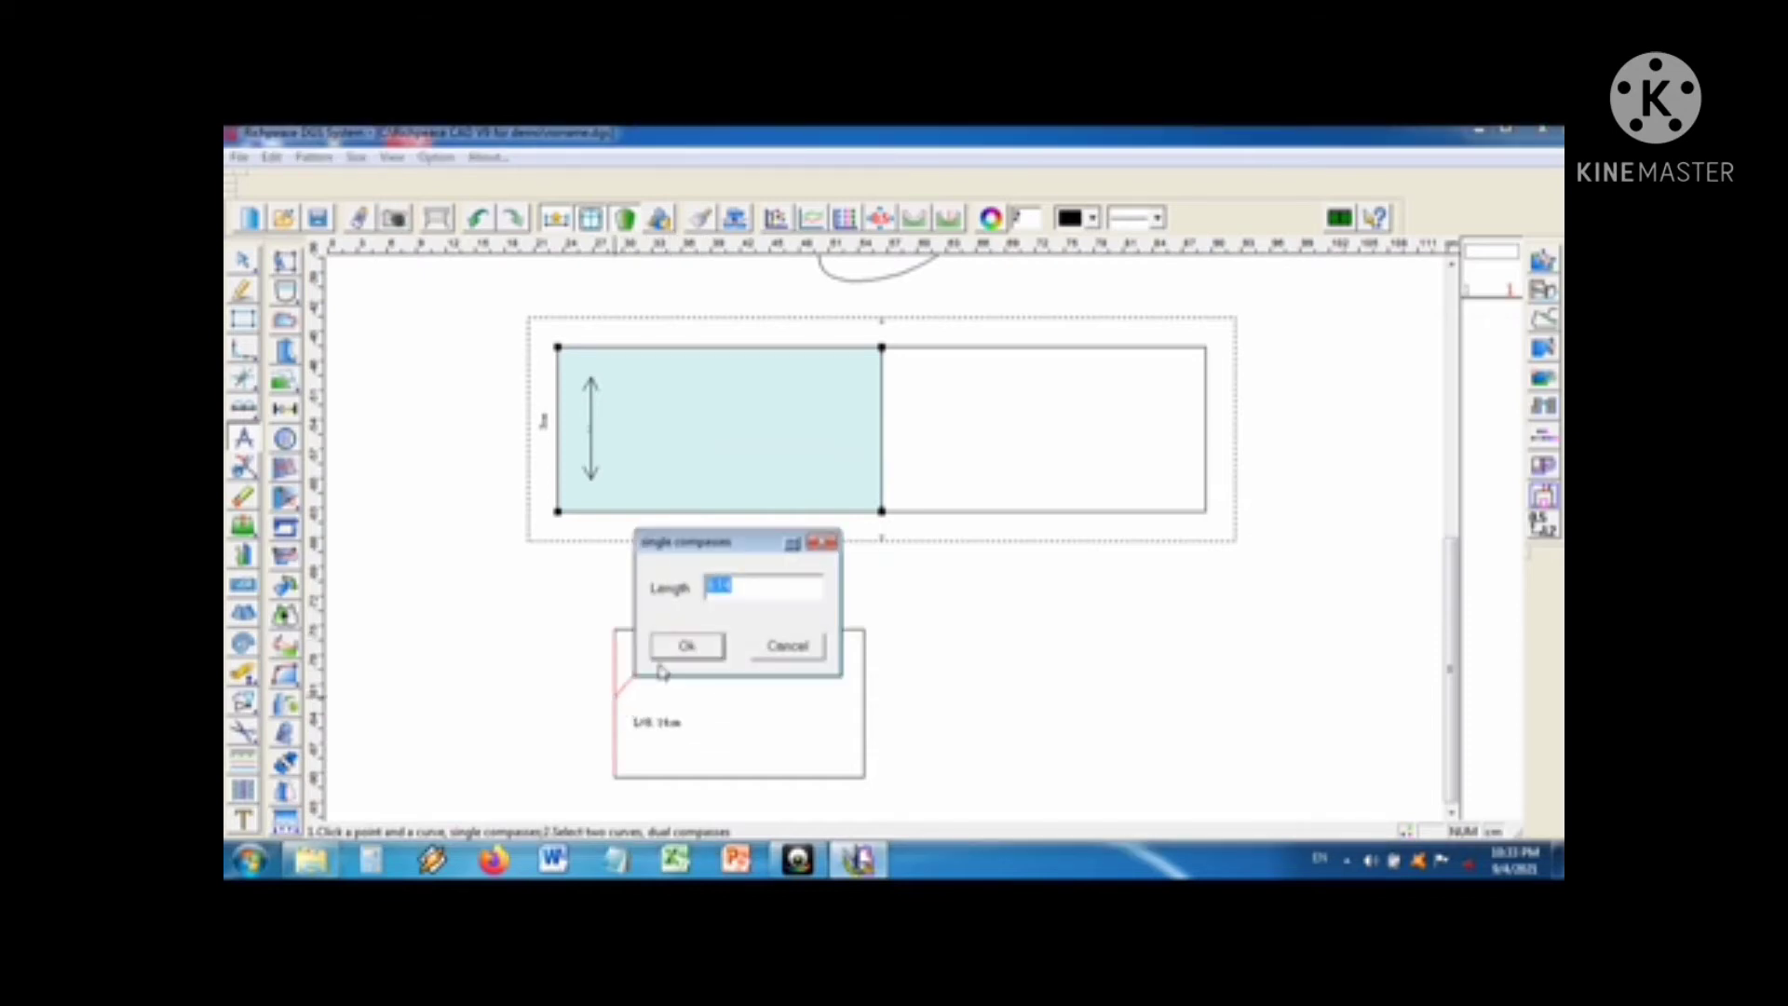
click(687, 646)
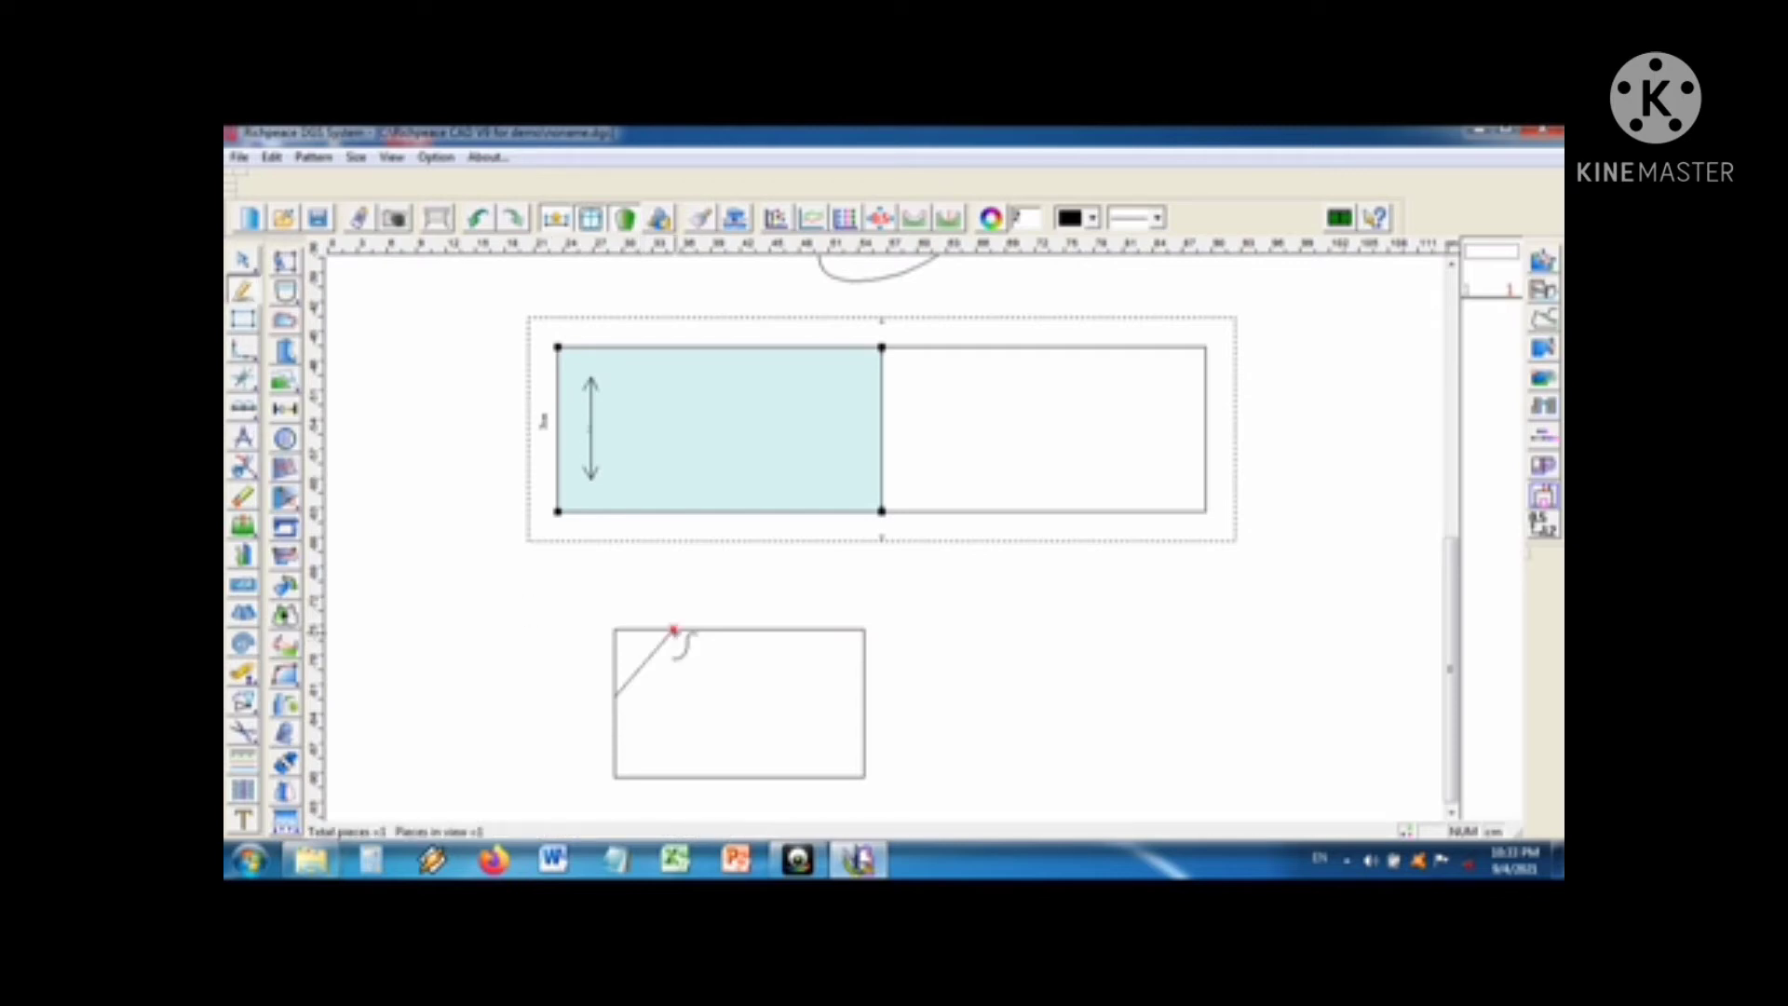
Step: Draw a curve bulging into the small rectangle from the diagonal line's upper end to its end on the left edge
click(676, 633)
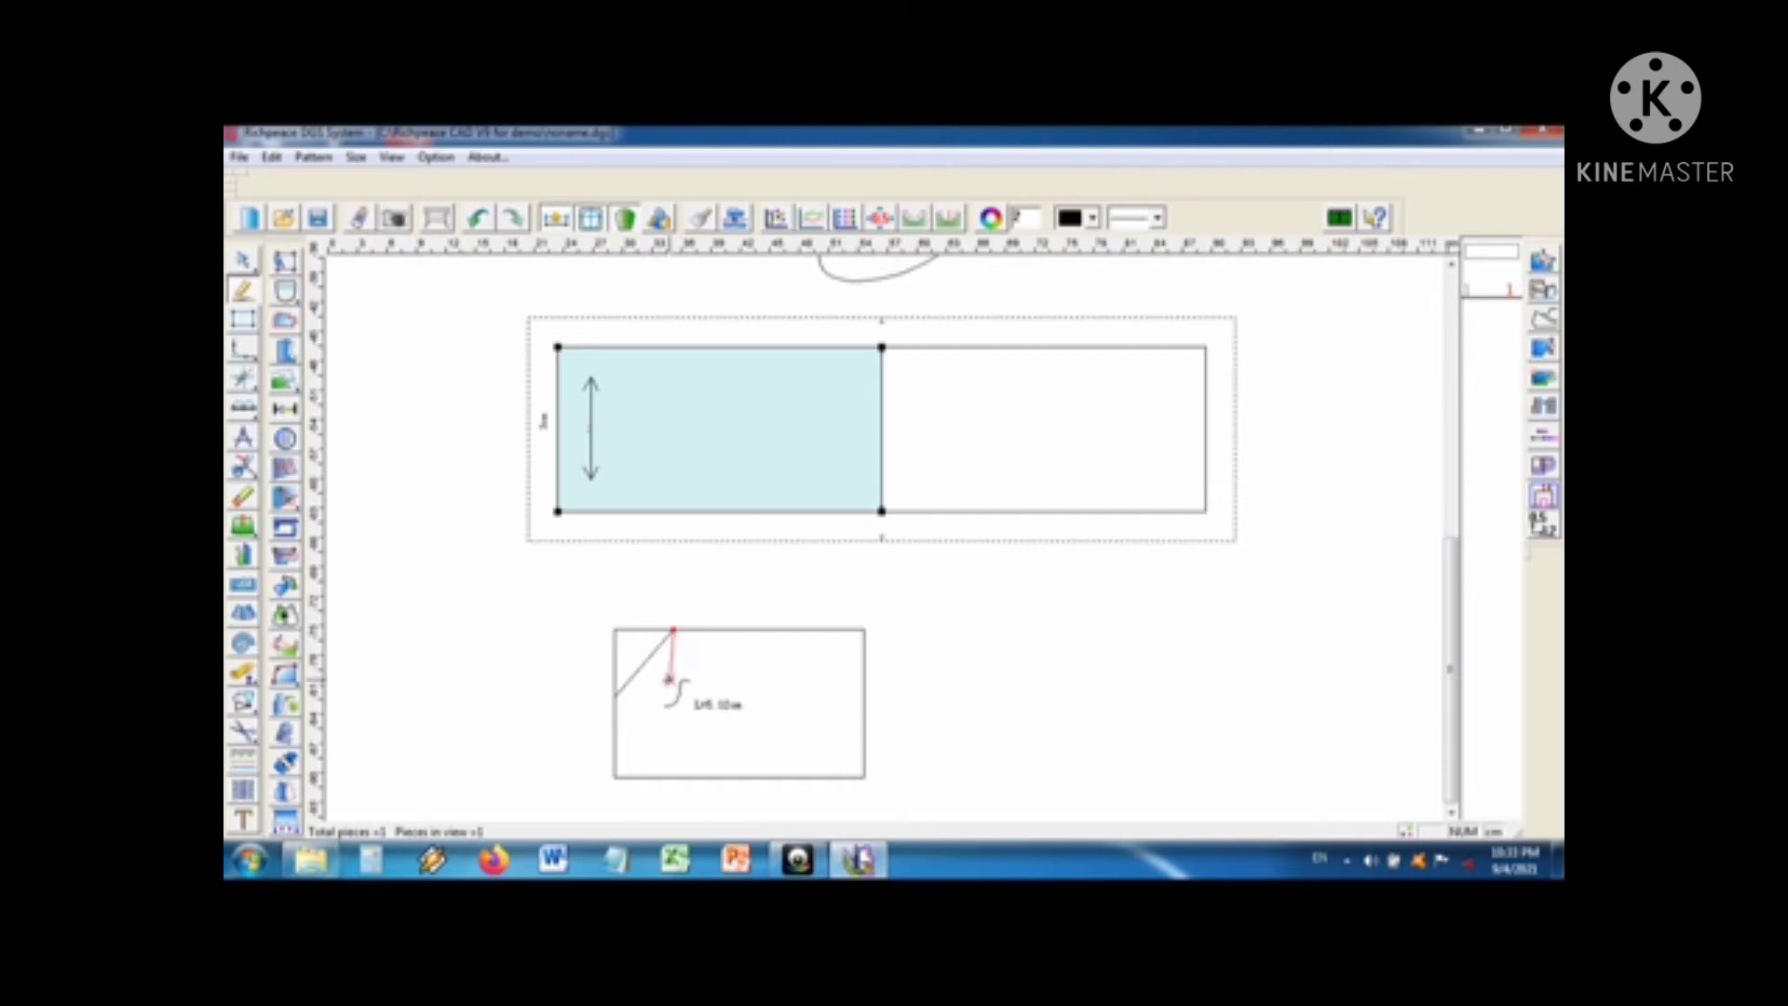
click(669, 680)
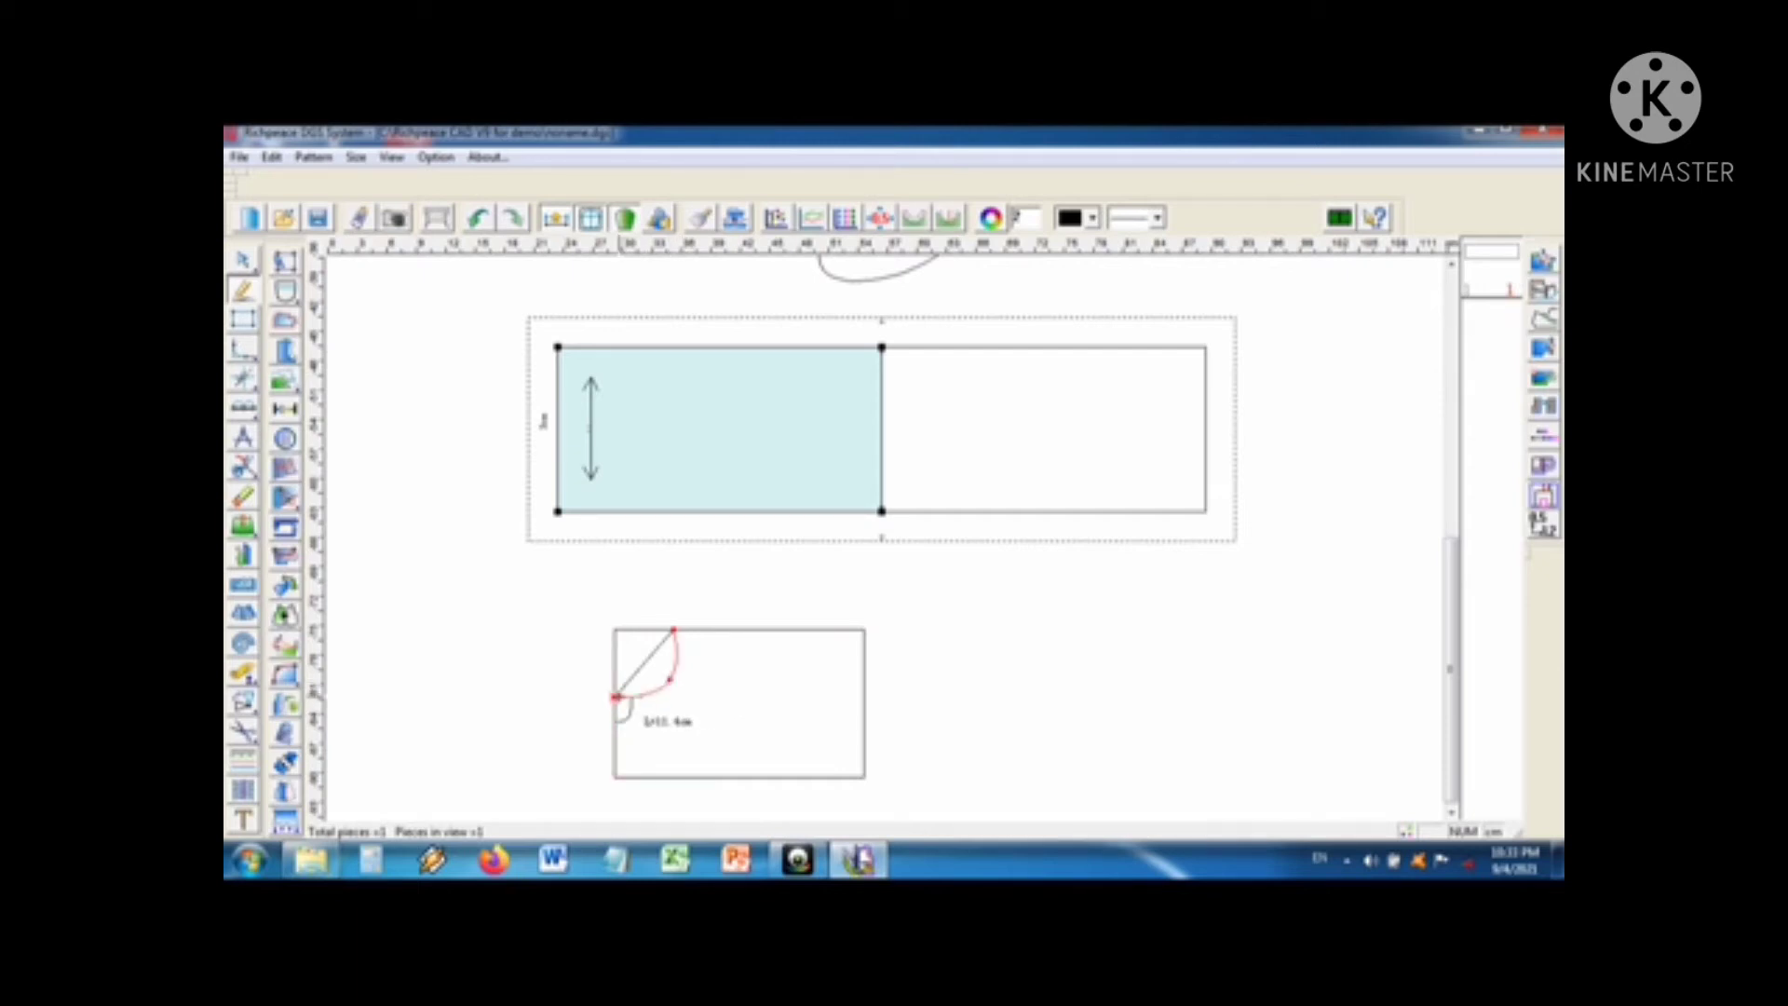
click(616, 697)
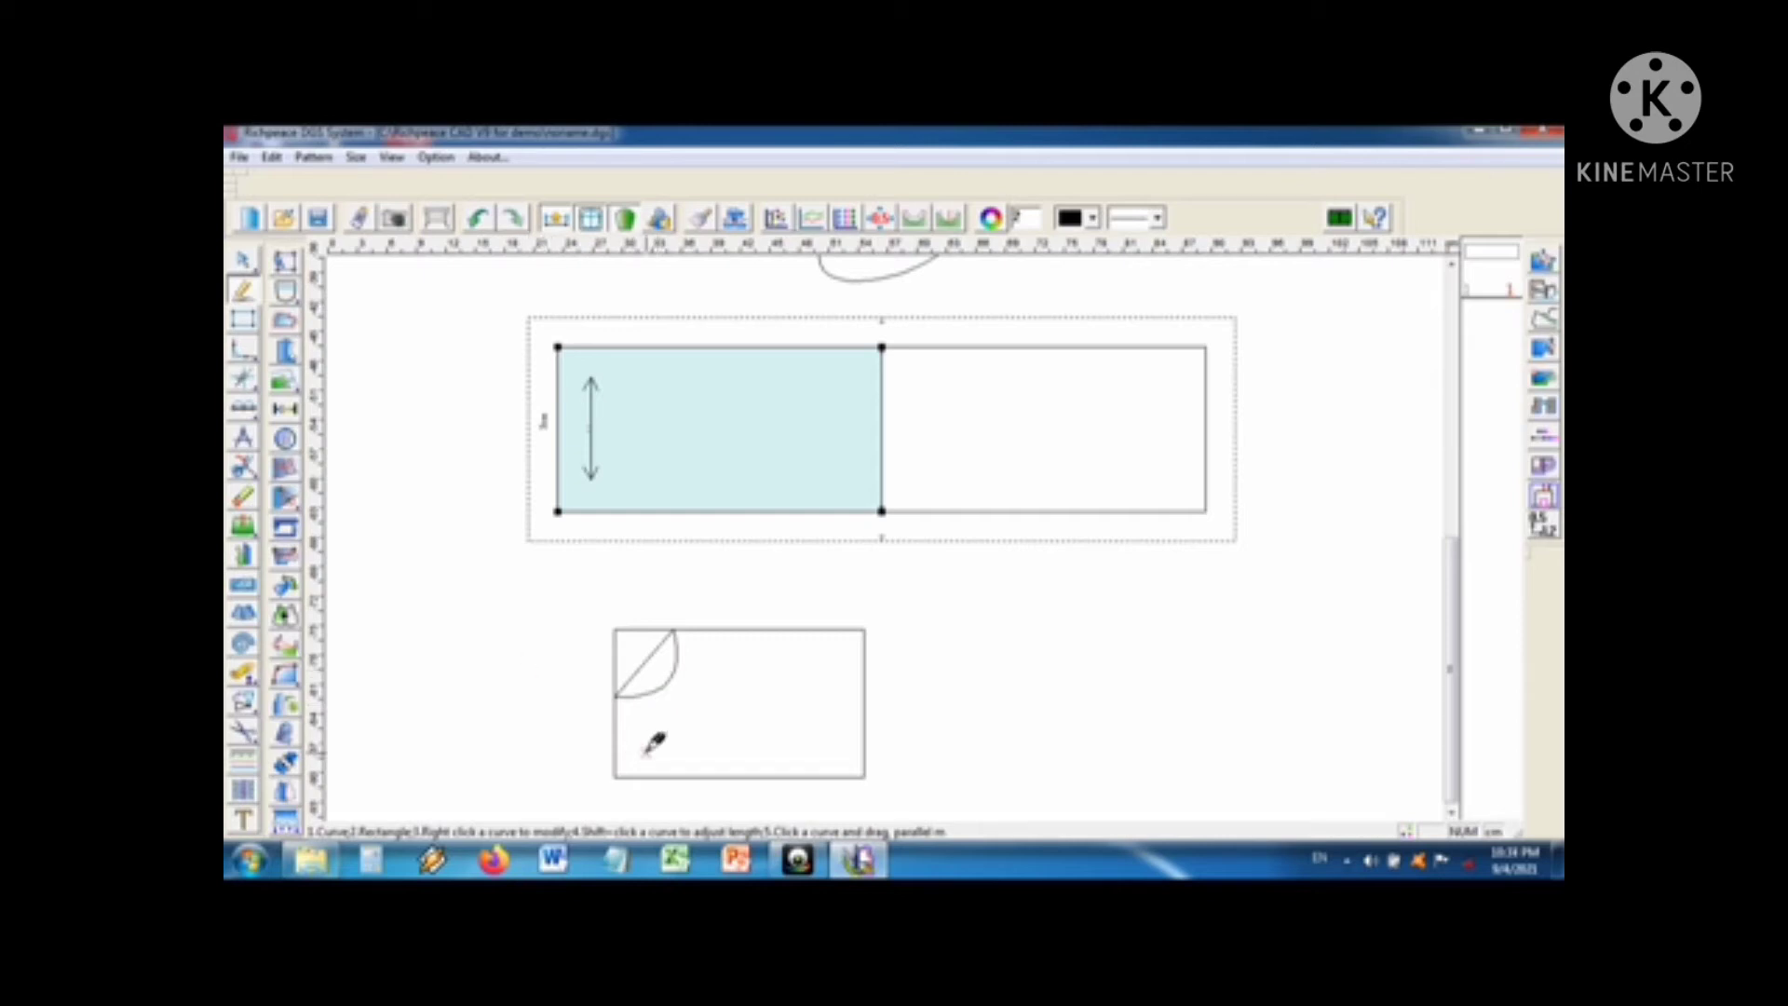
Step: Cut out the small rectangle bounded by its corner curve as a pattern piece with the scissors tool, excluding the corner area
scroll(713, 775, down, 2)
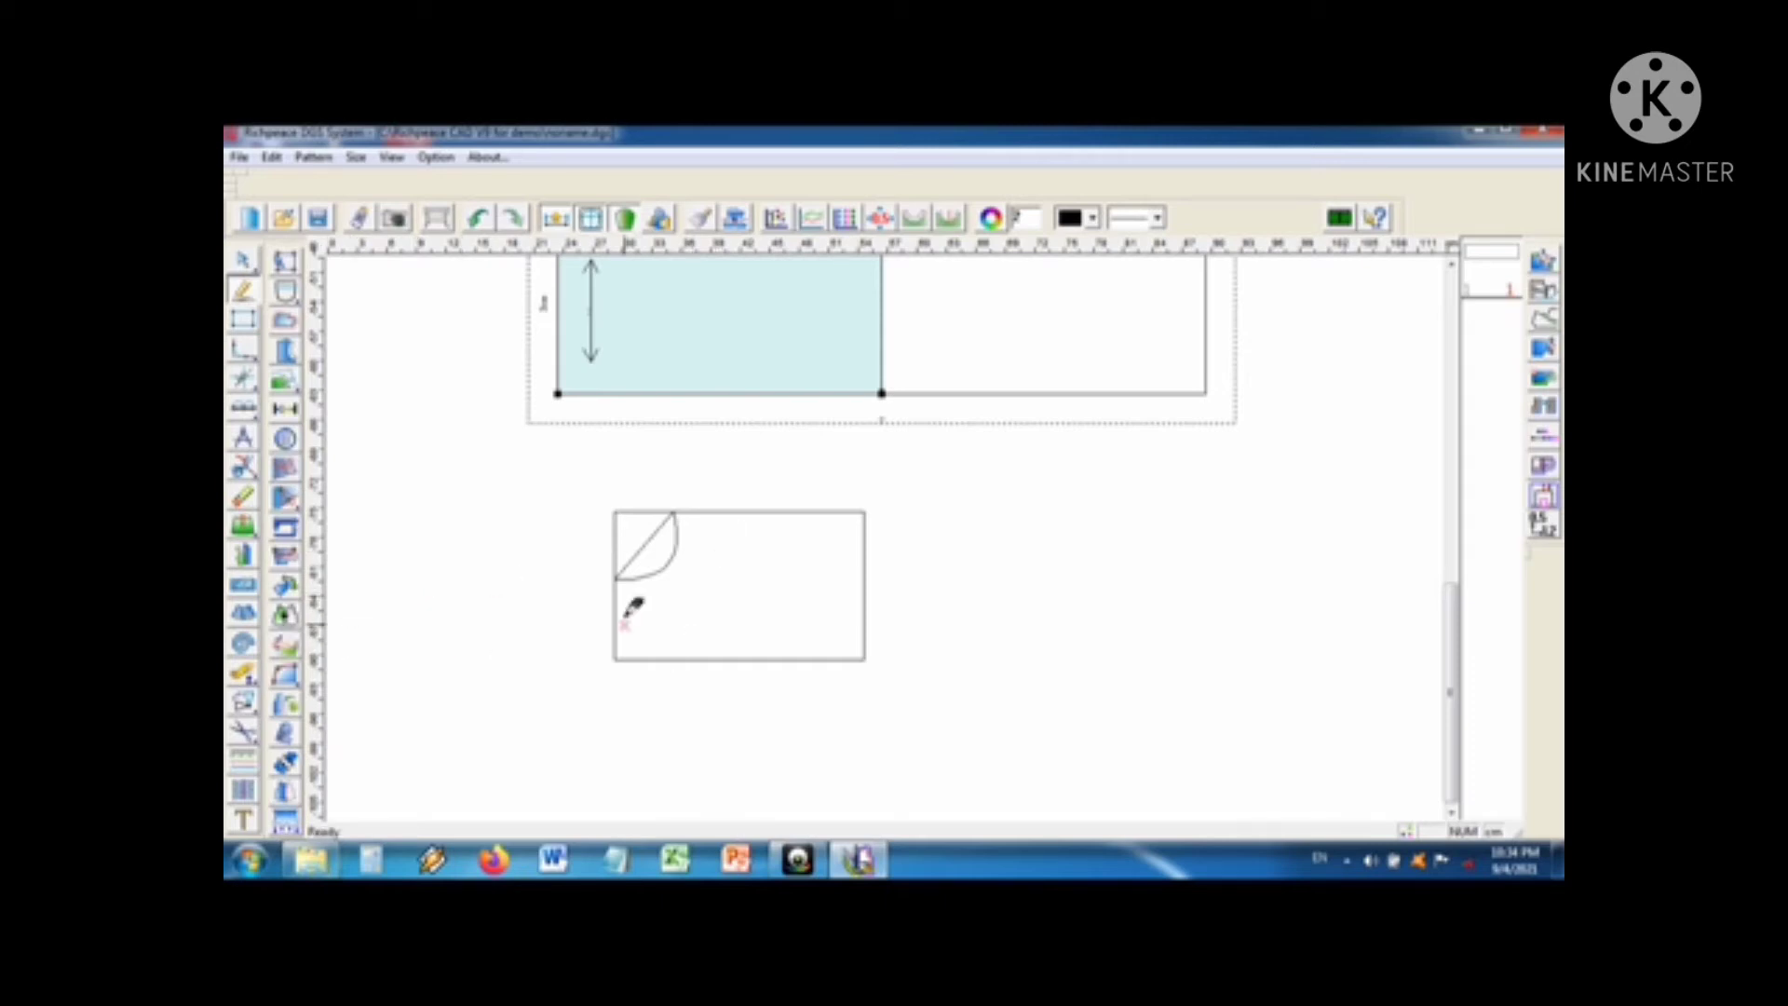
click(243, 731)
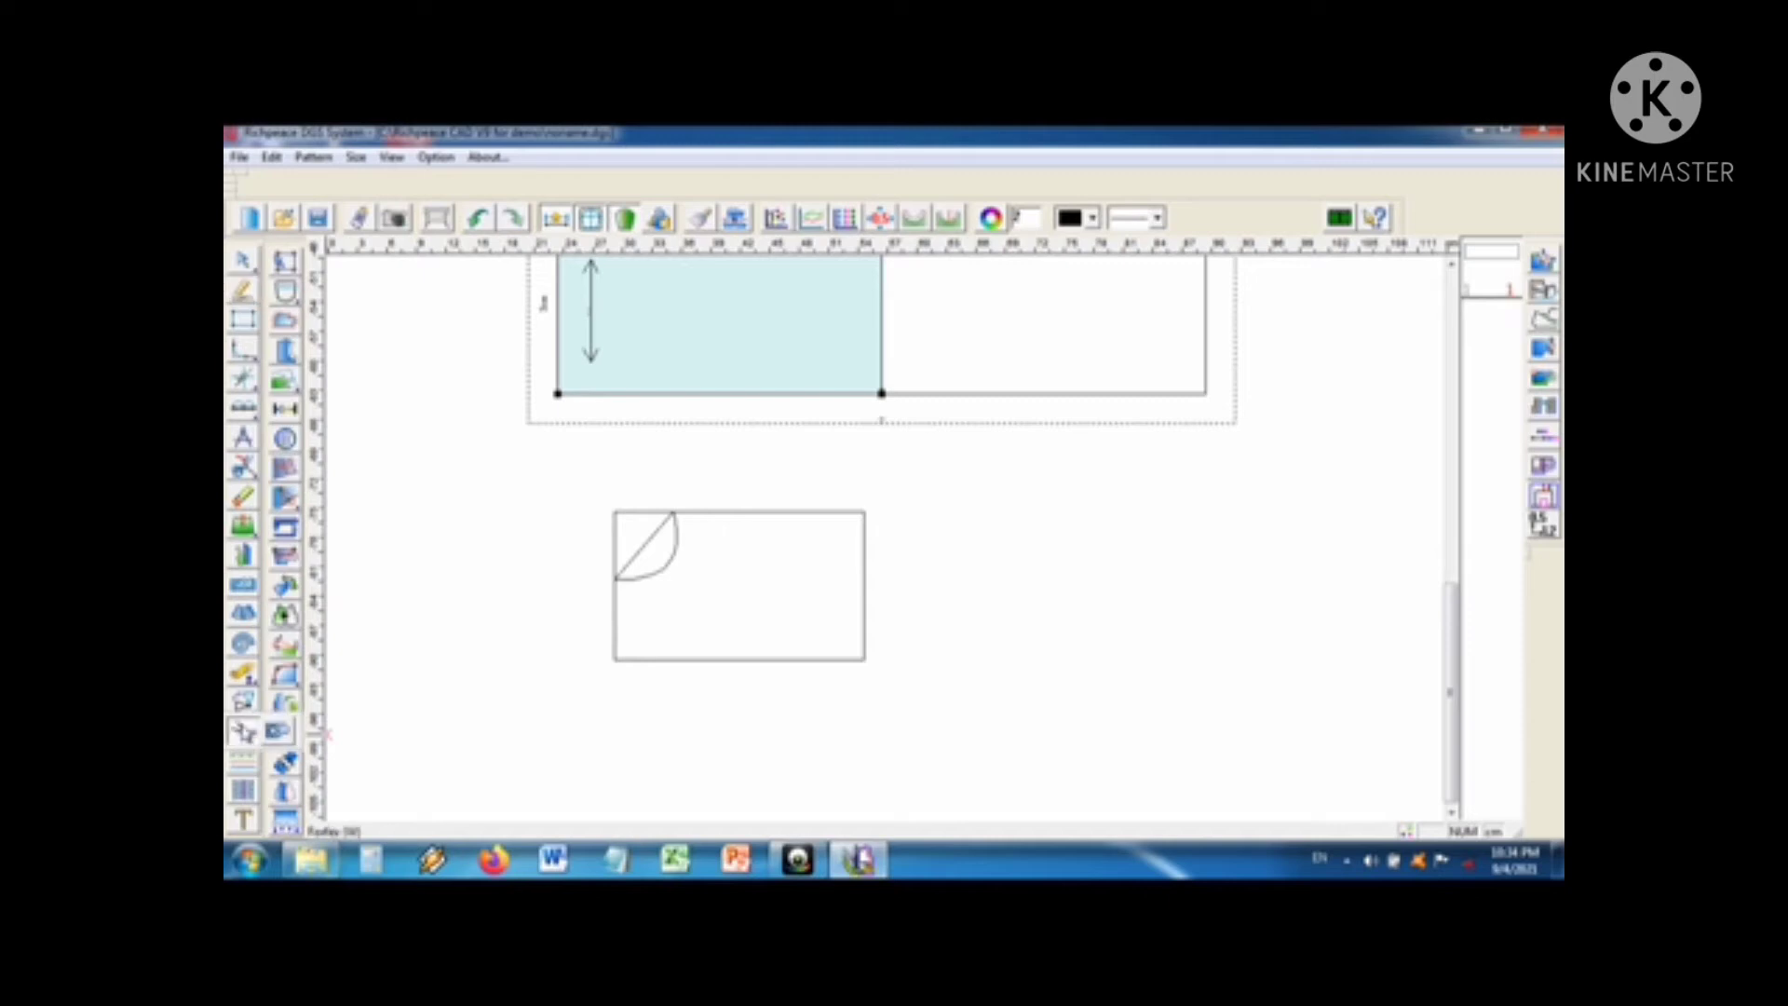
click(639, 579)
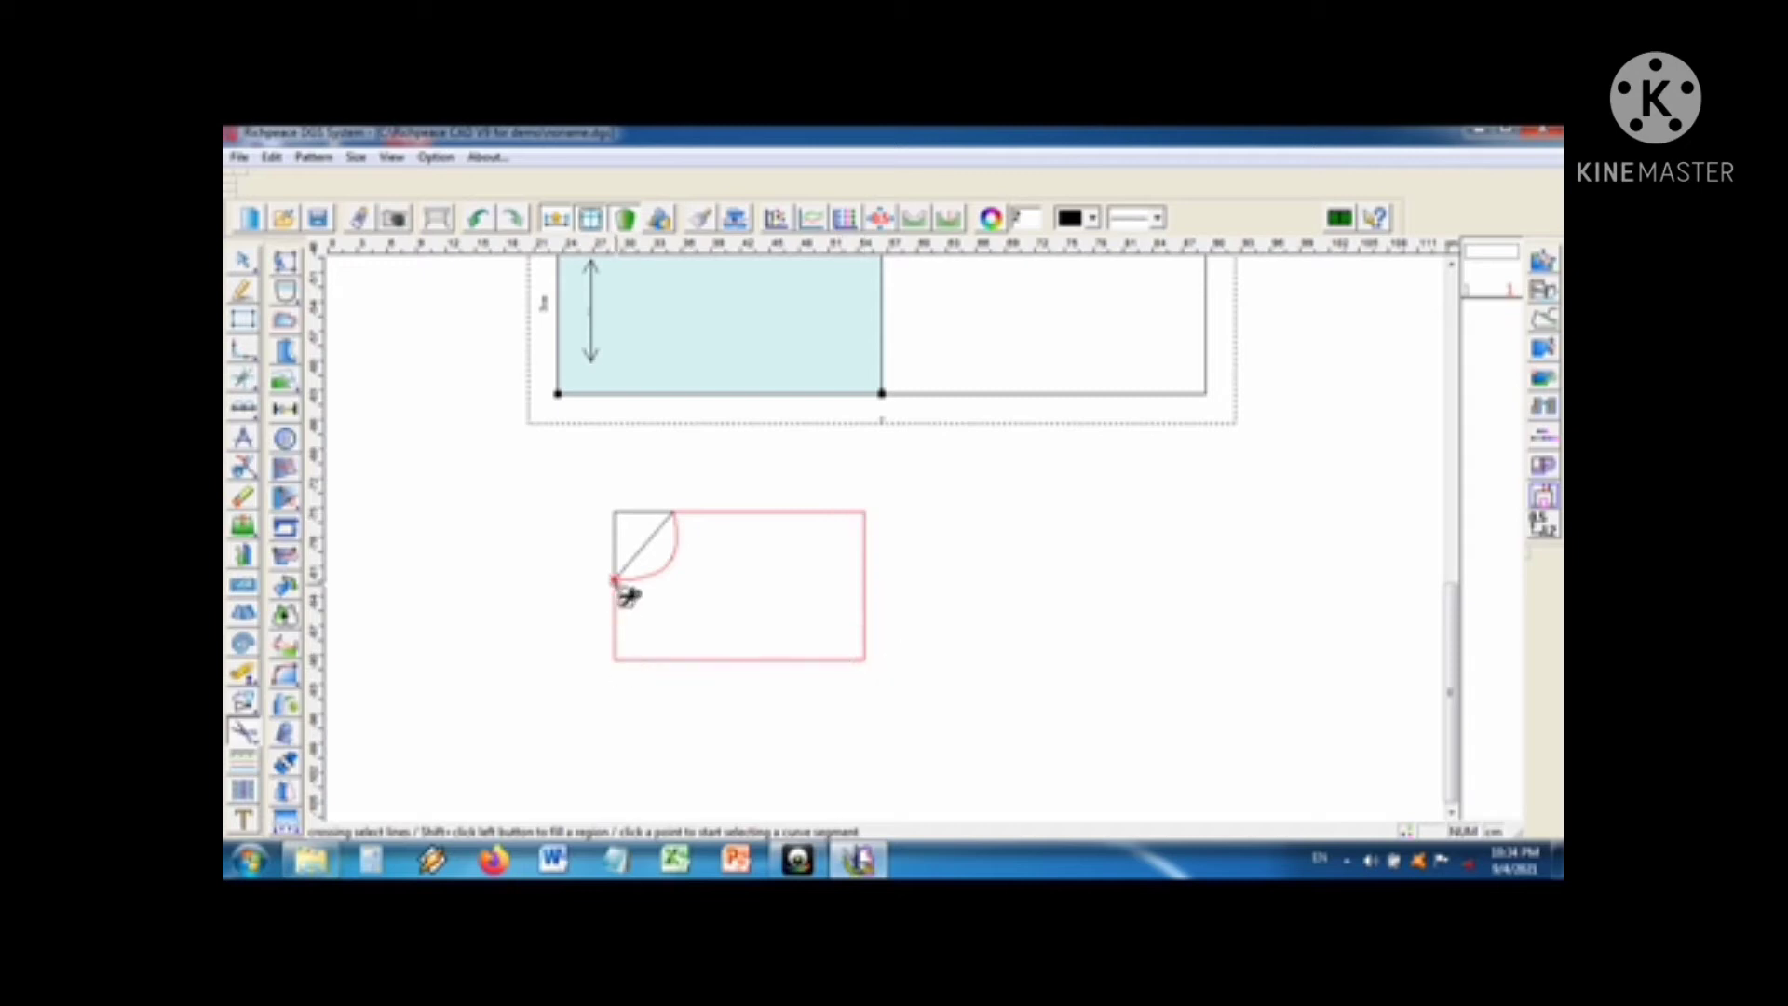
right_click(582, 656)
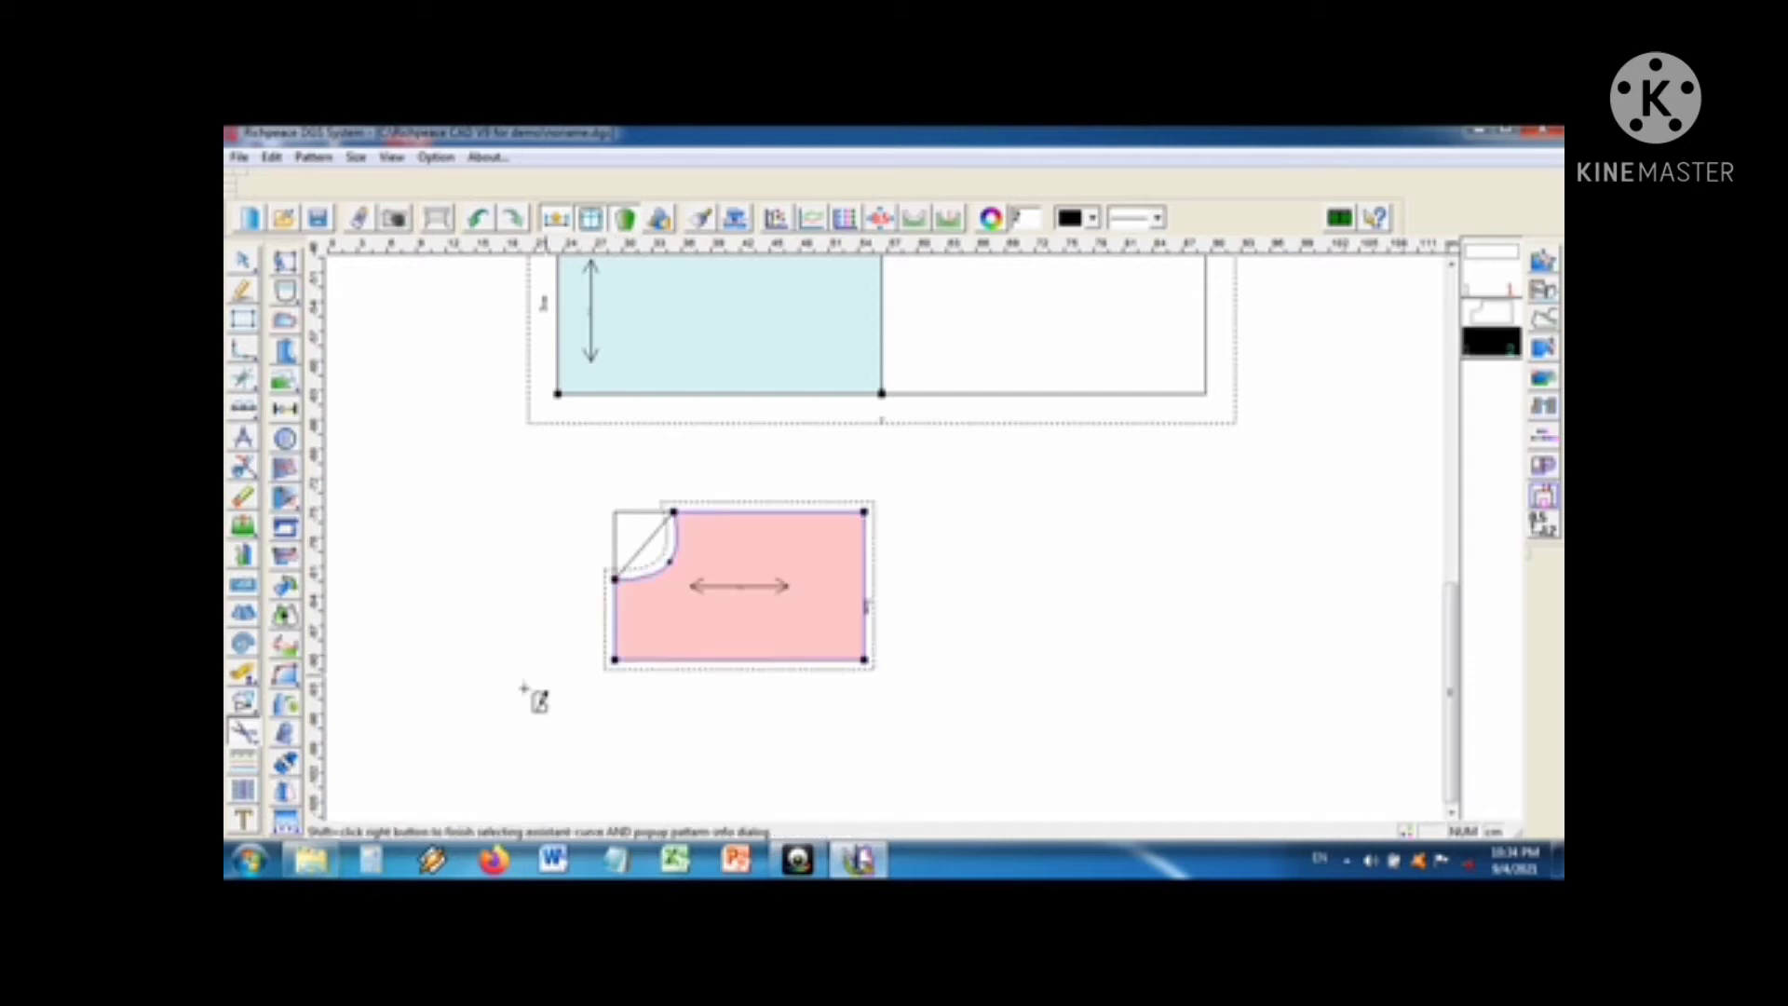
Step: Flip the small curved-corner pattern piece vertically and horizontally so its cut-out corner lies at the lower right
click(286, 614)
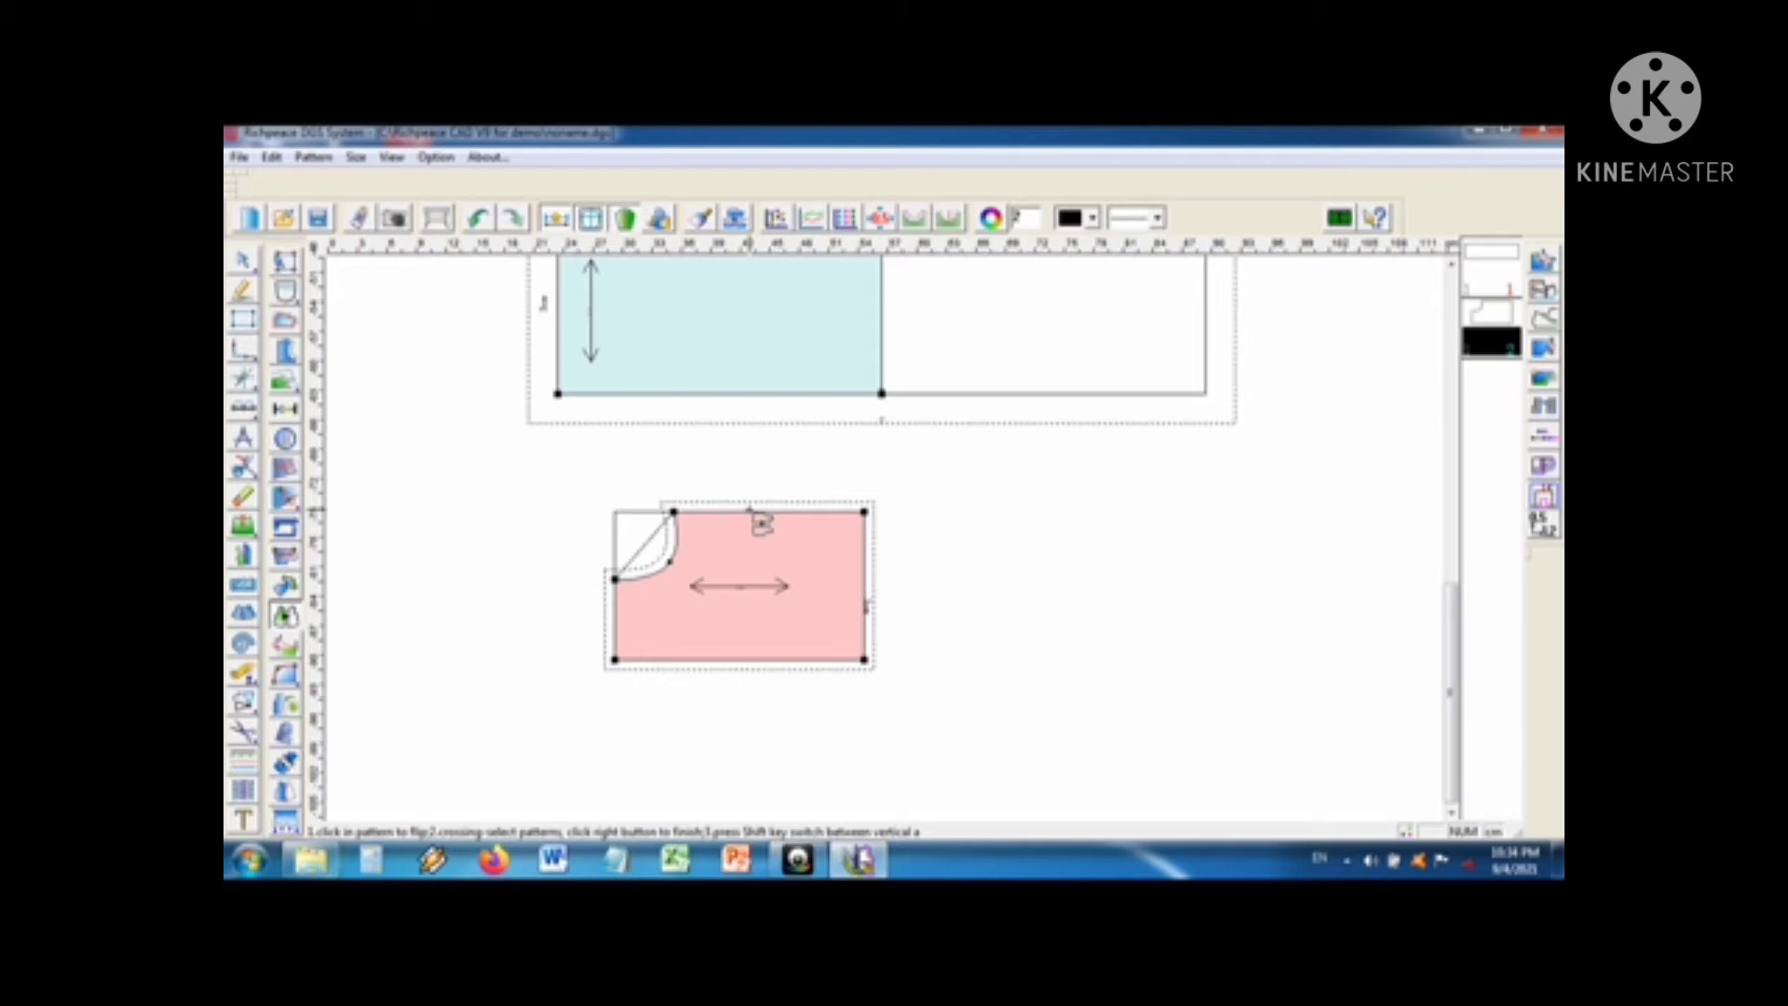
click(749, 659)
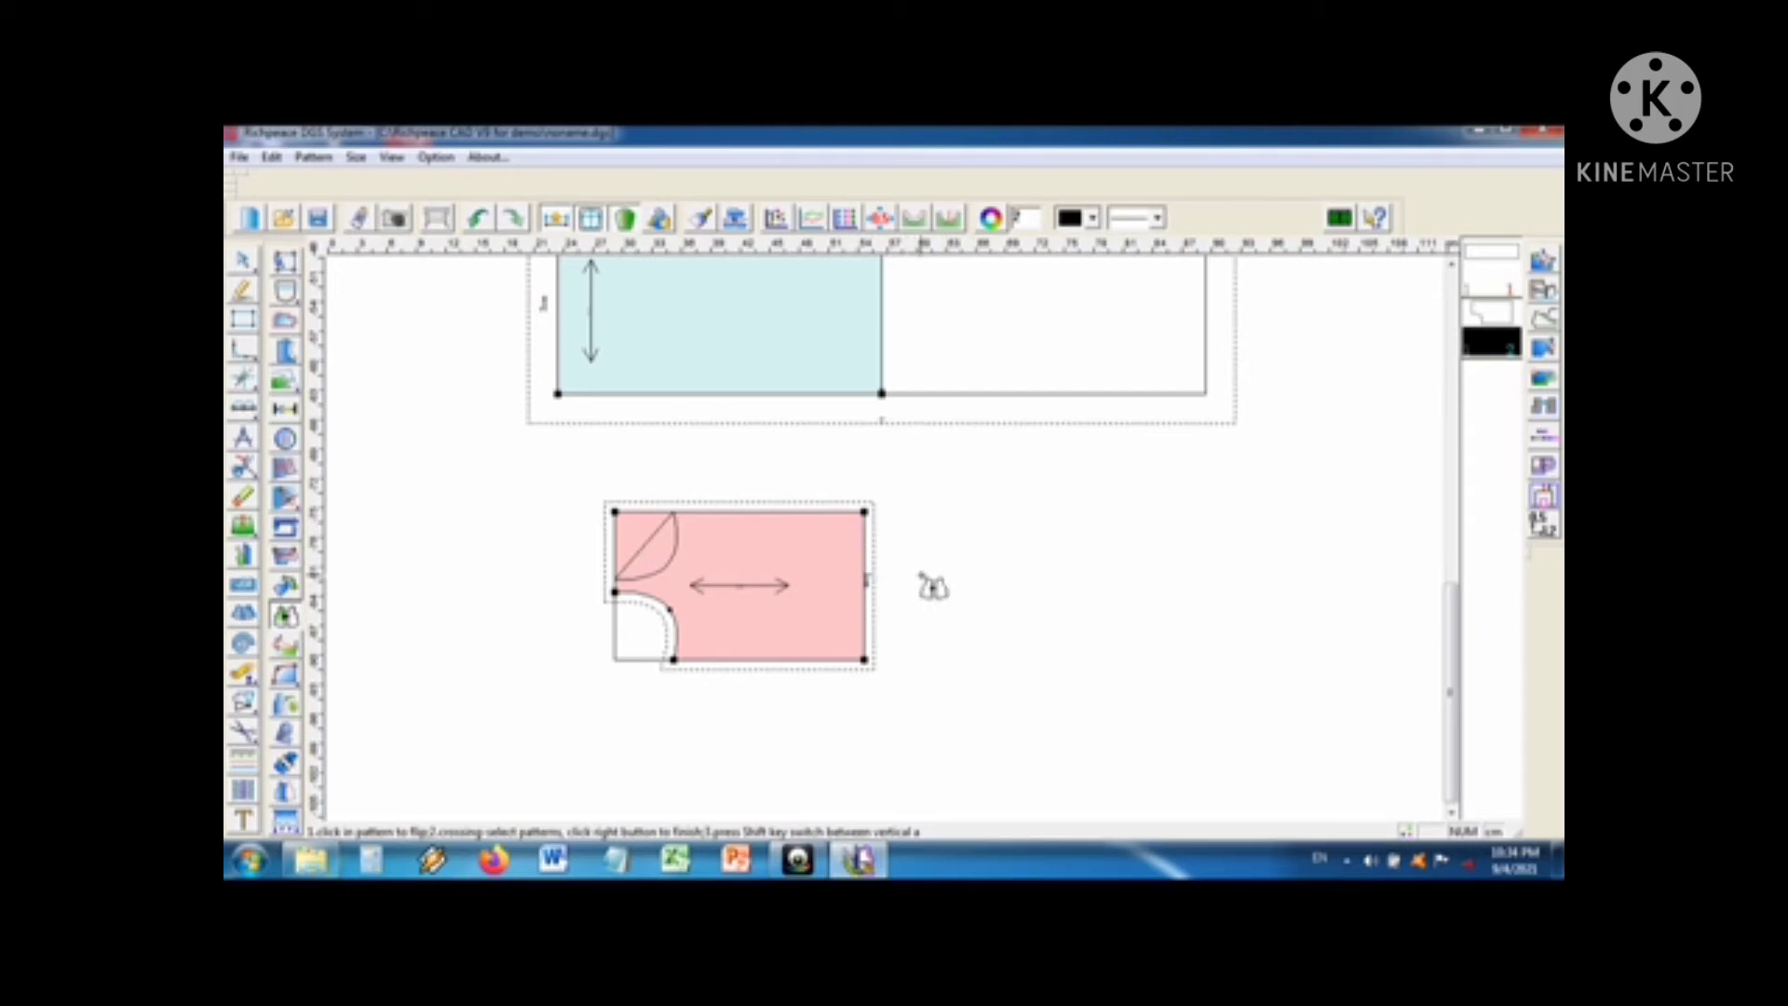
click(857, 600)
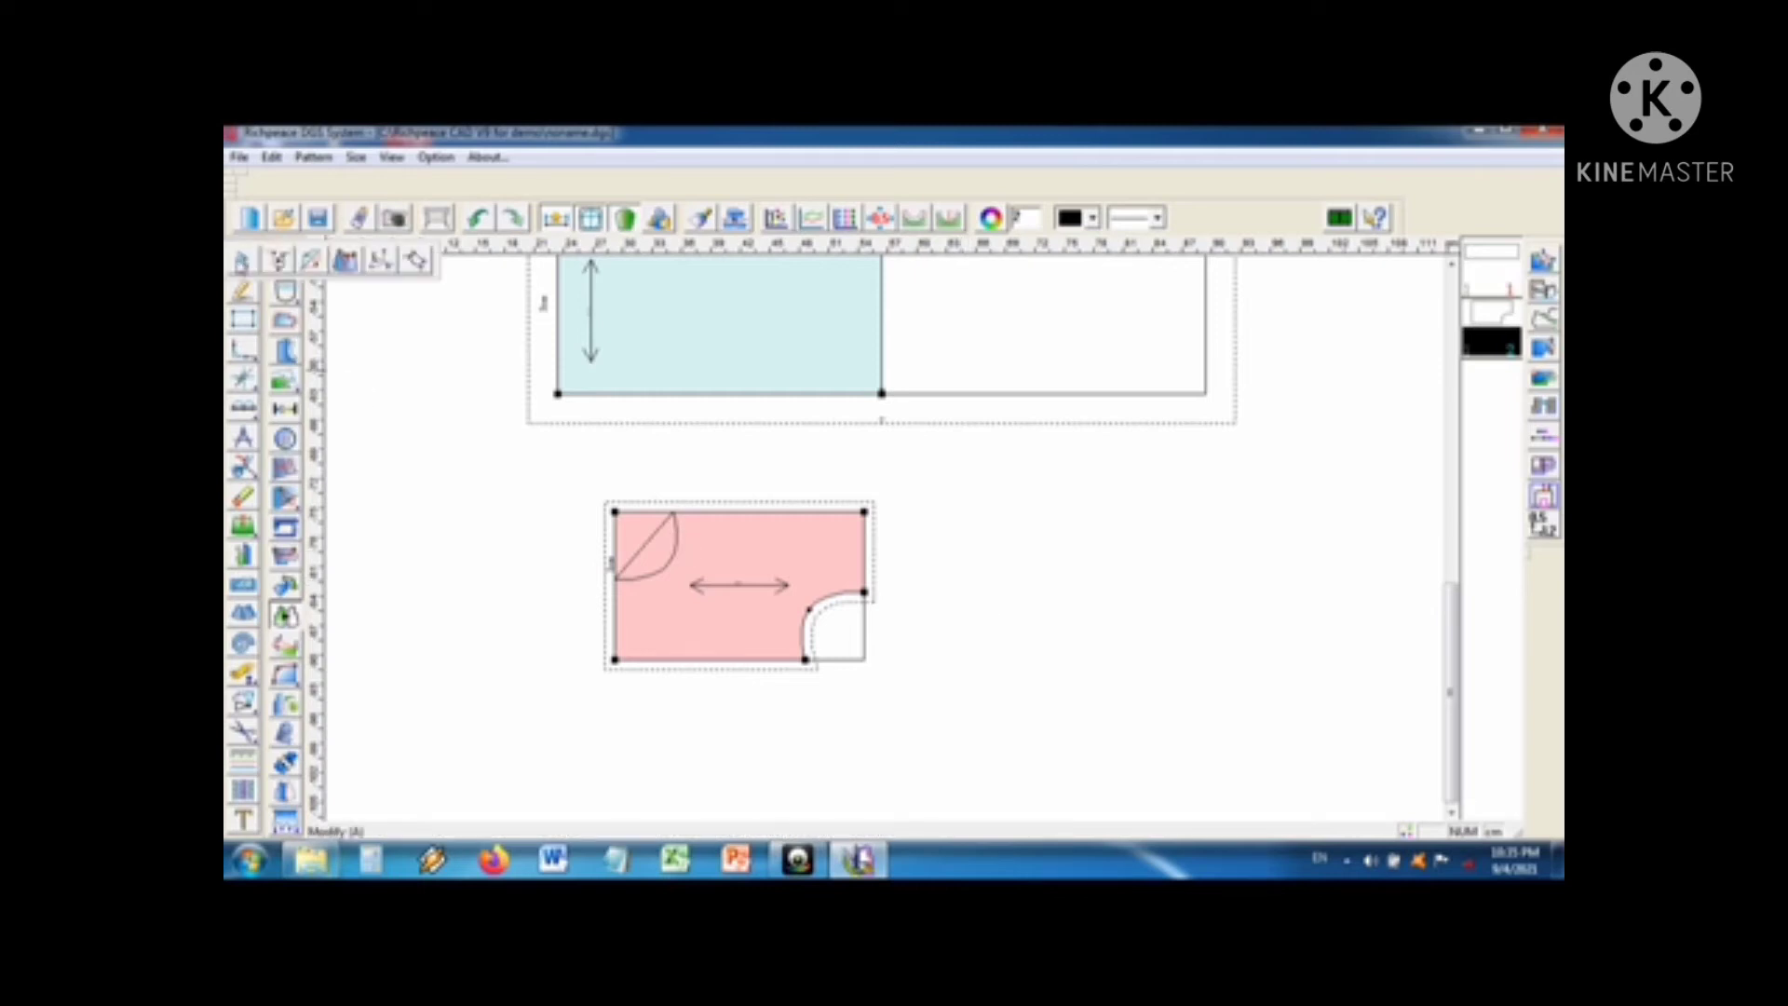
click(243, 261)
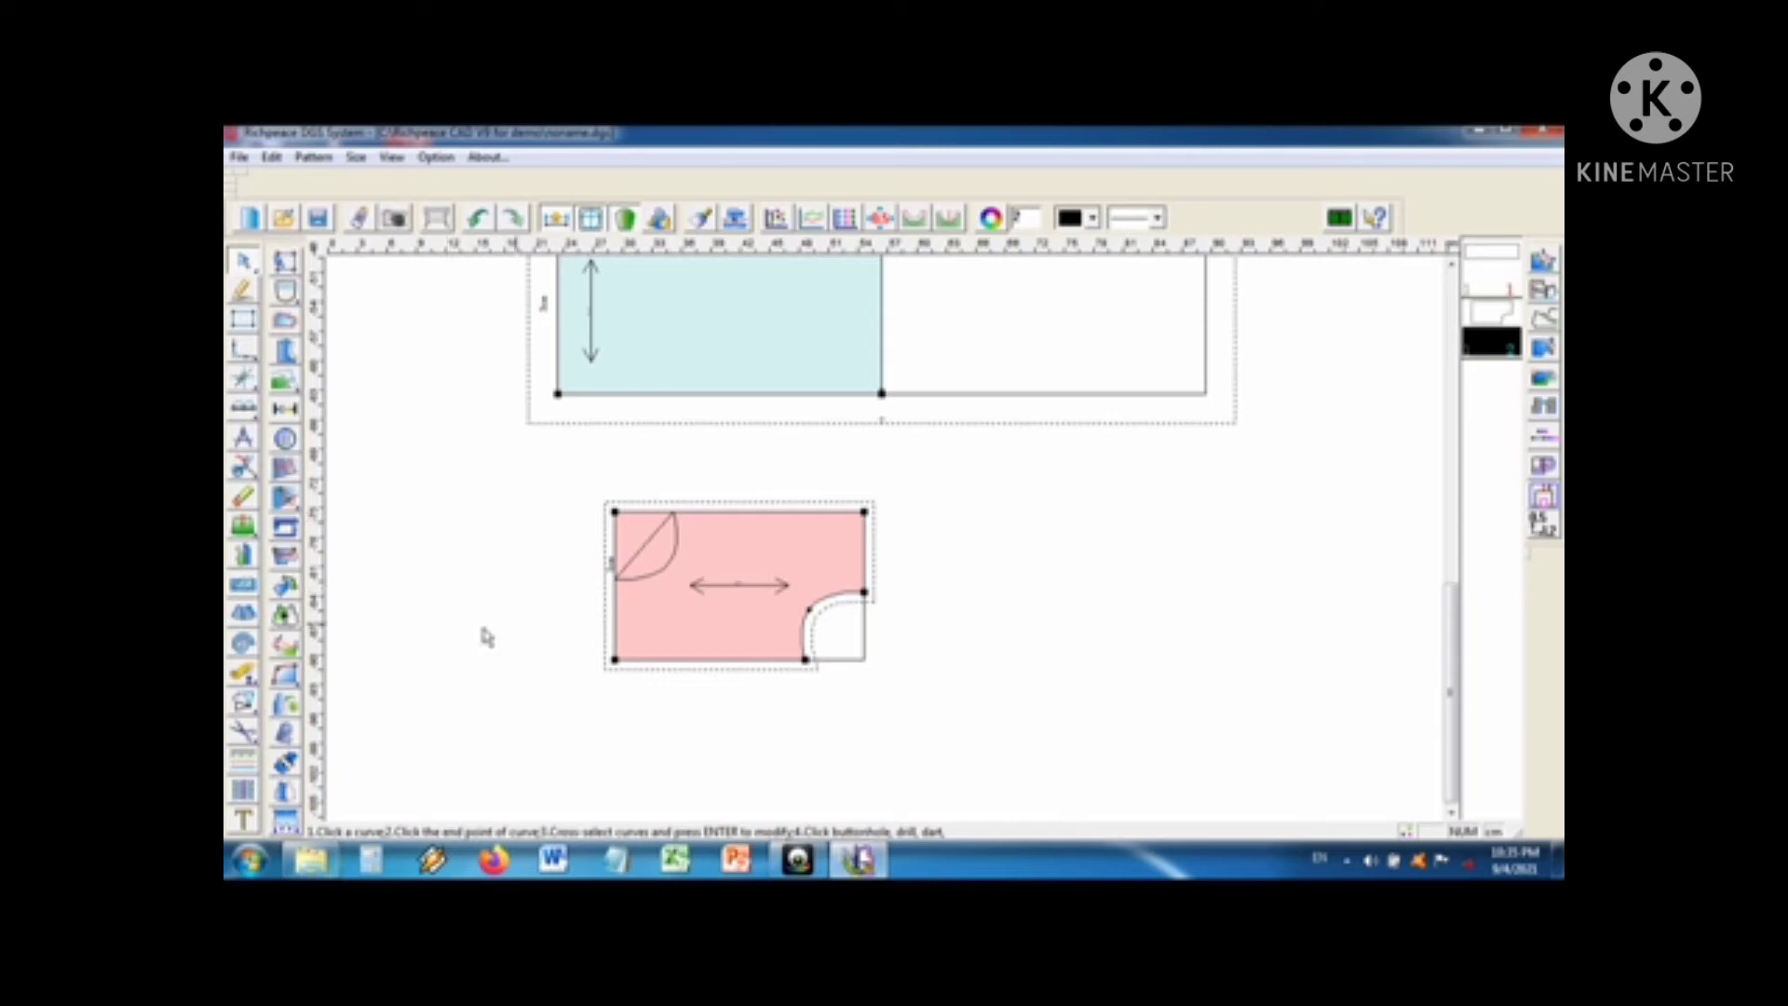
Step: Divide the small curved-corner piece vertically from about 11.5 cm along its top edge down to its bottom edge, accepting the default seam
mouse_move(298, 683)
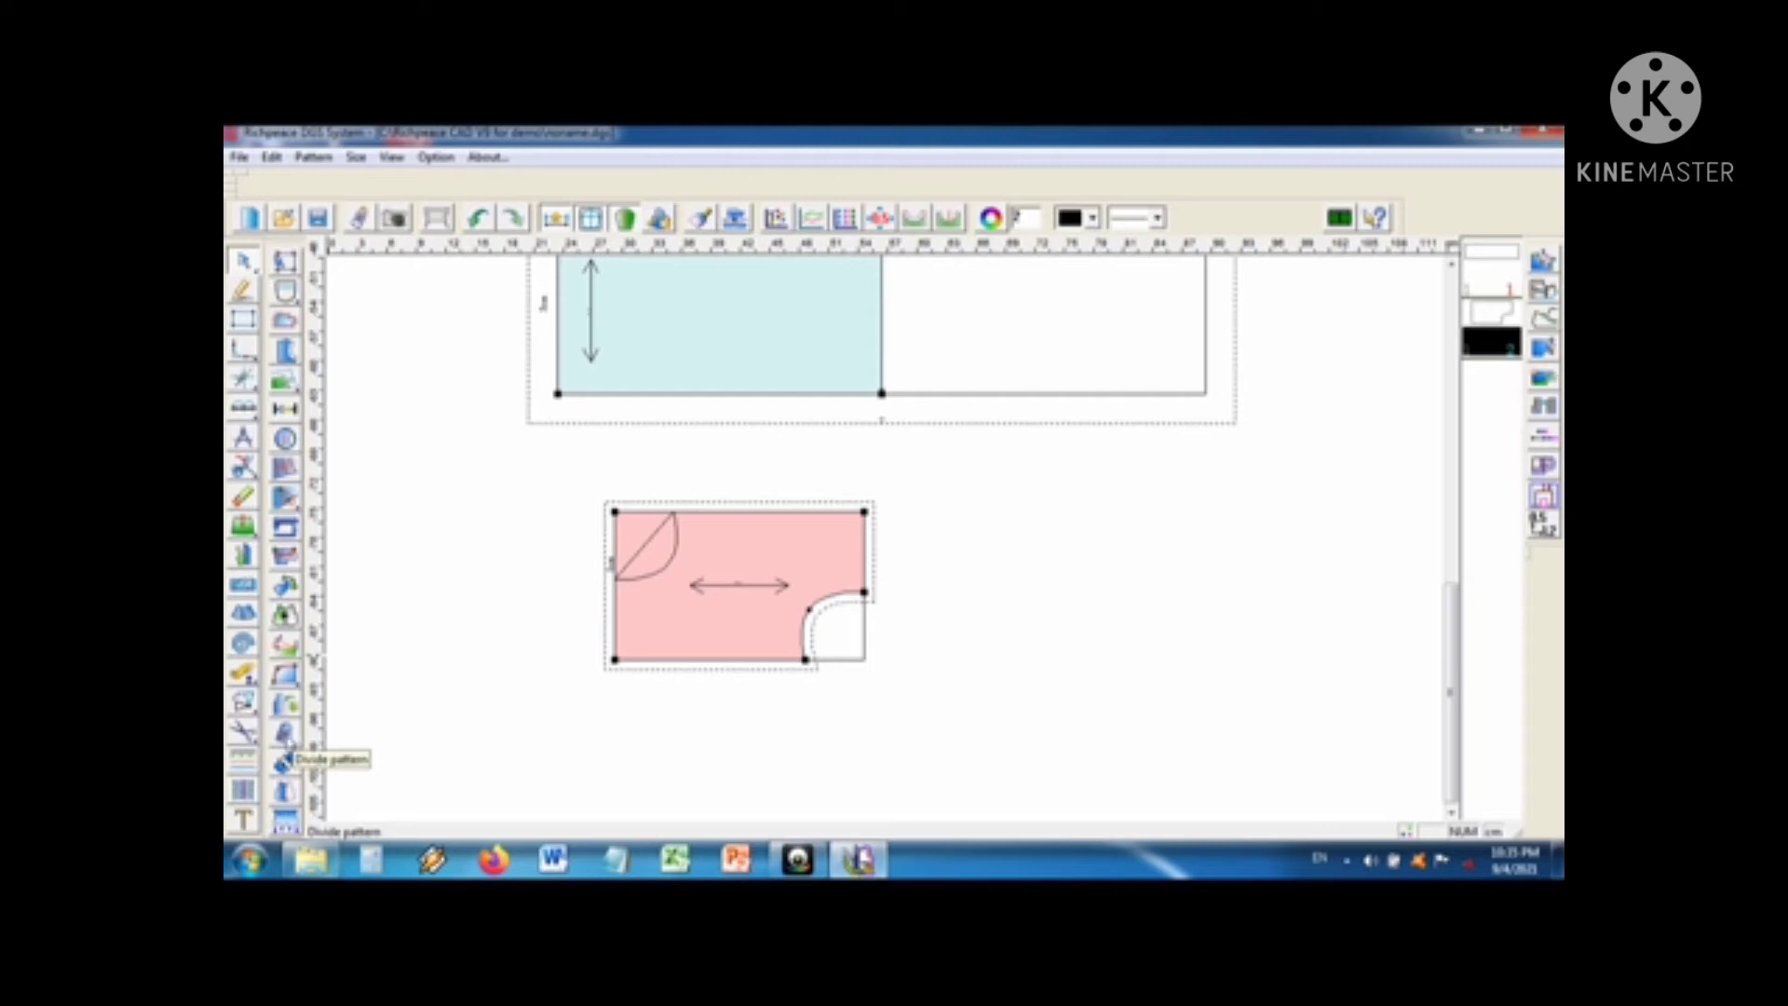
click(286, 738)
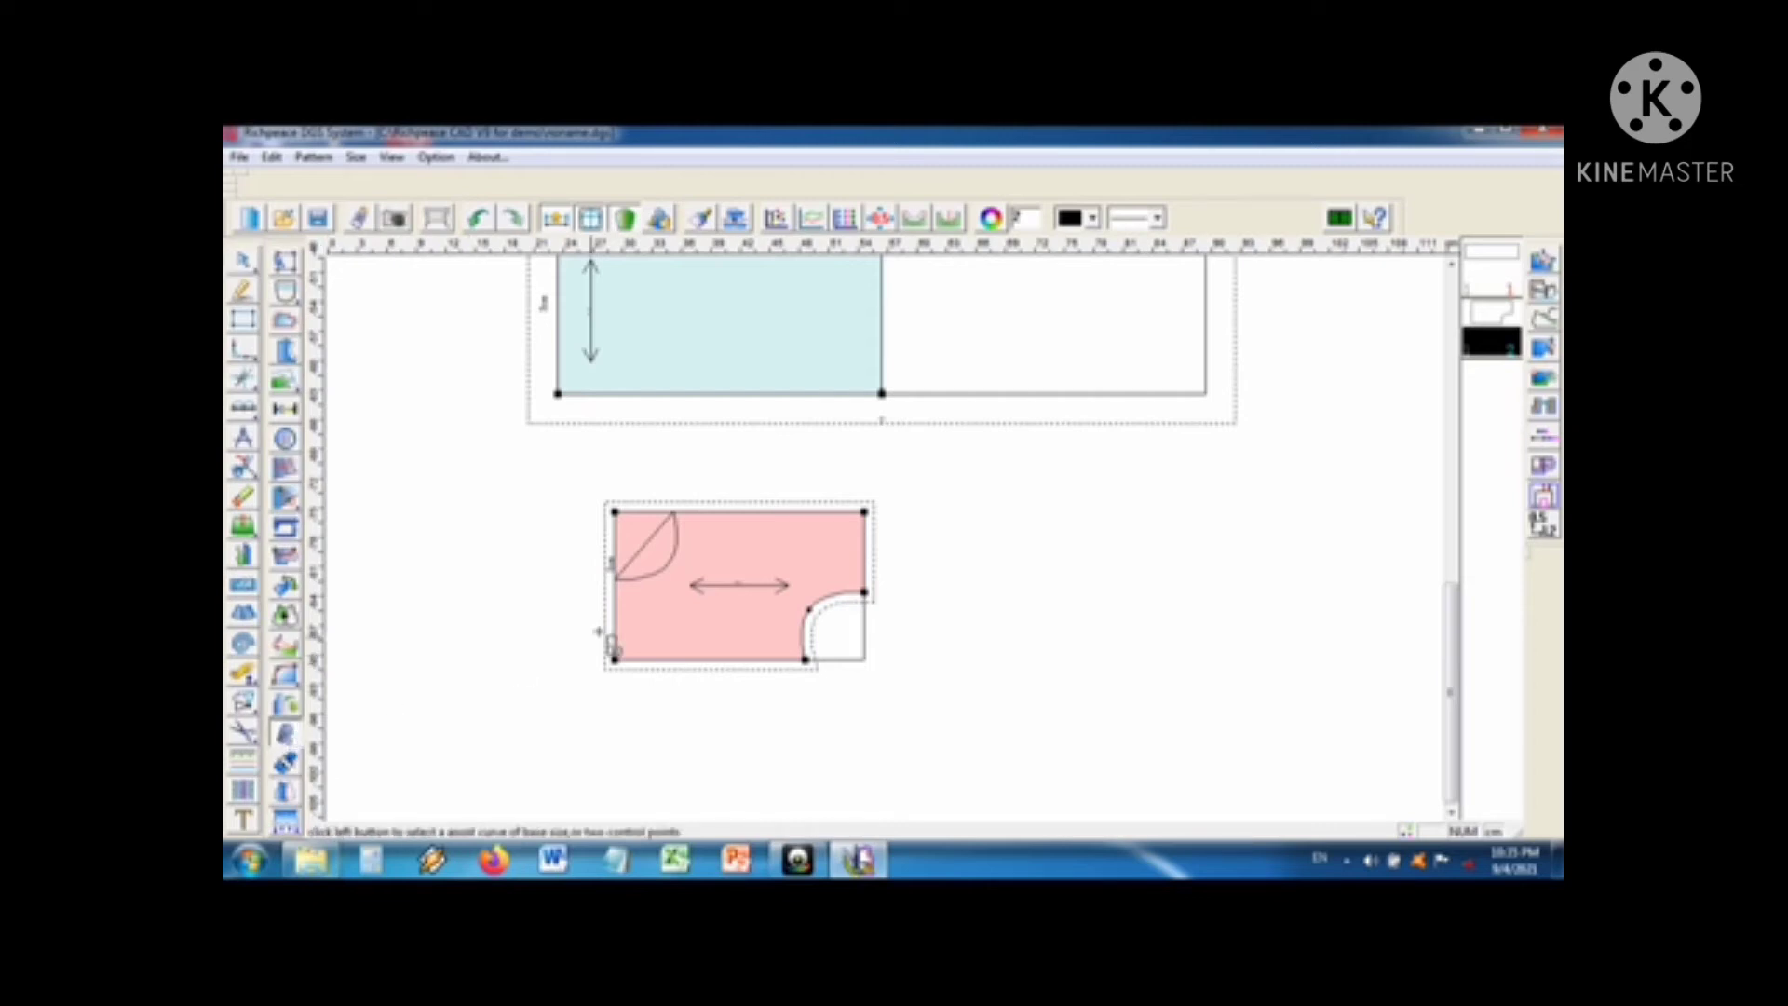
scroll(767, 461, up, 3)
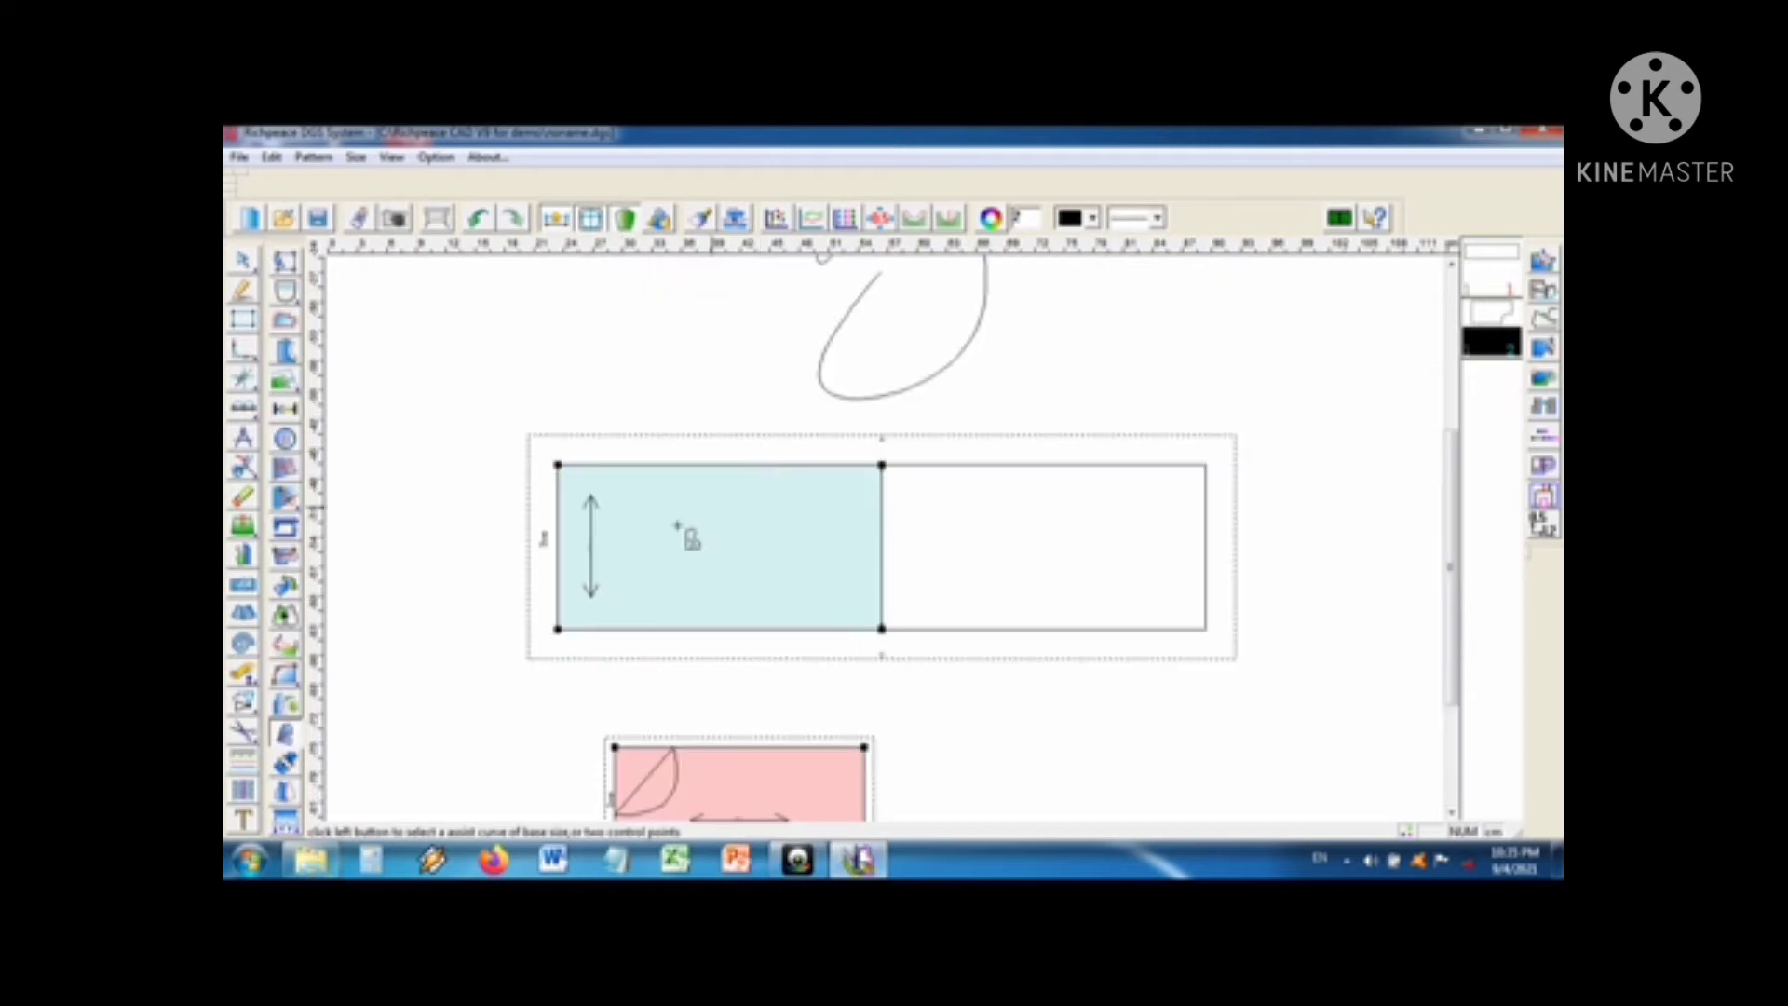
scroll(1037, 559, down, 2)
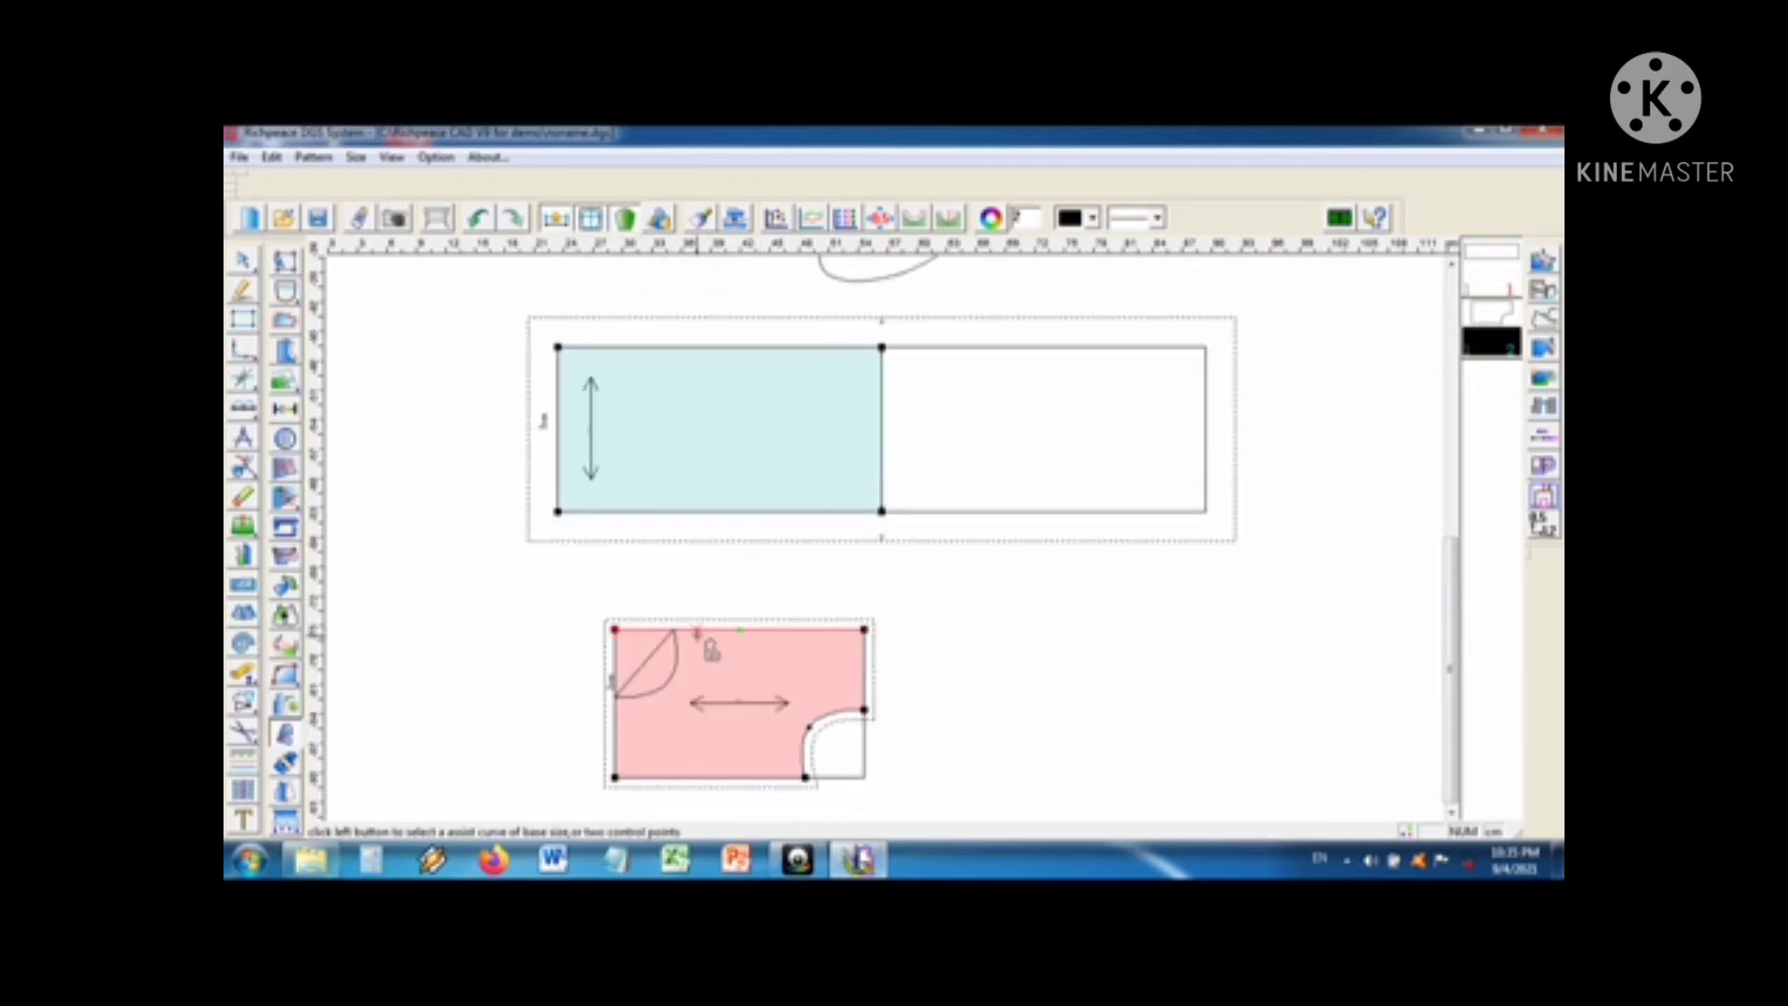
click(729, 633)
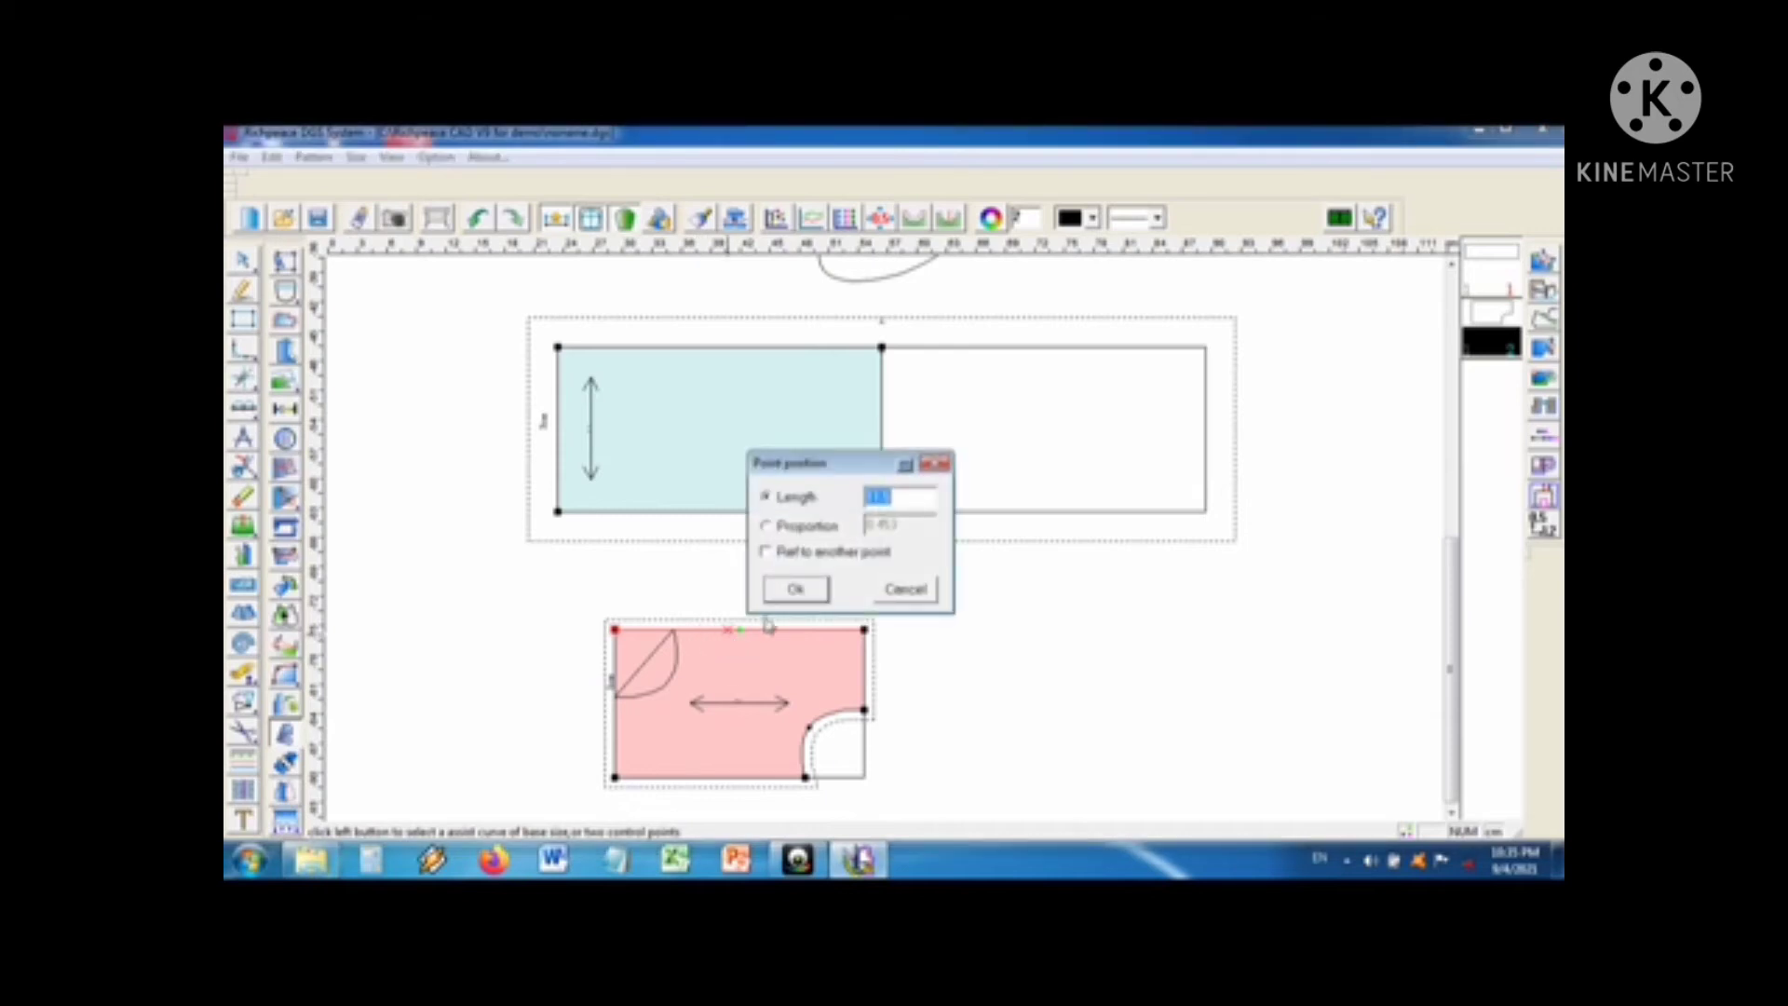
click(795, 588)
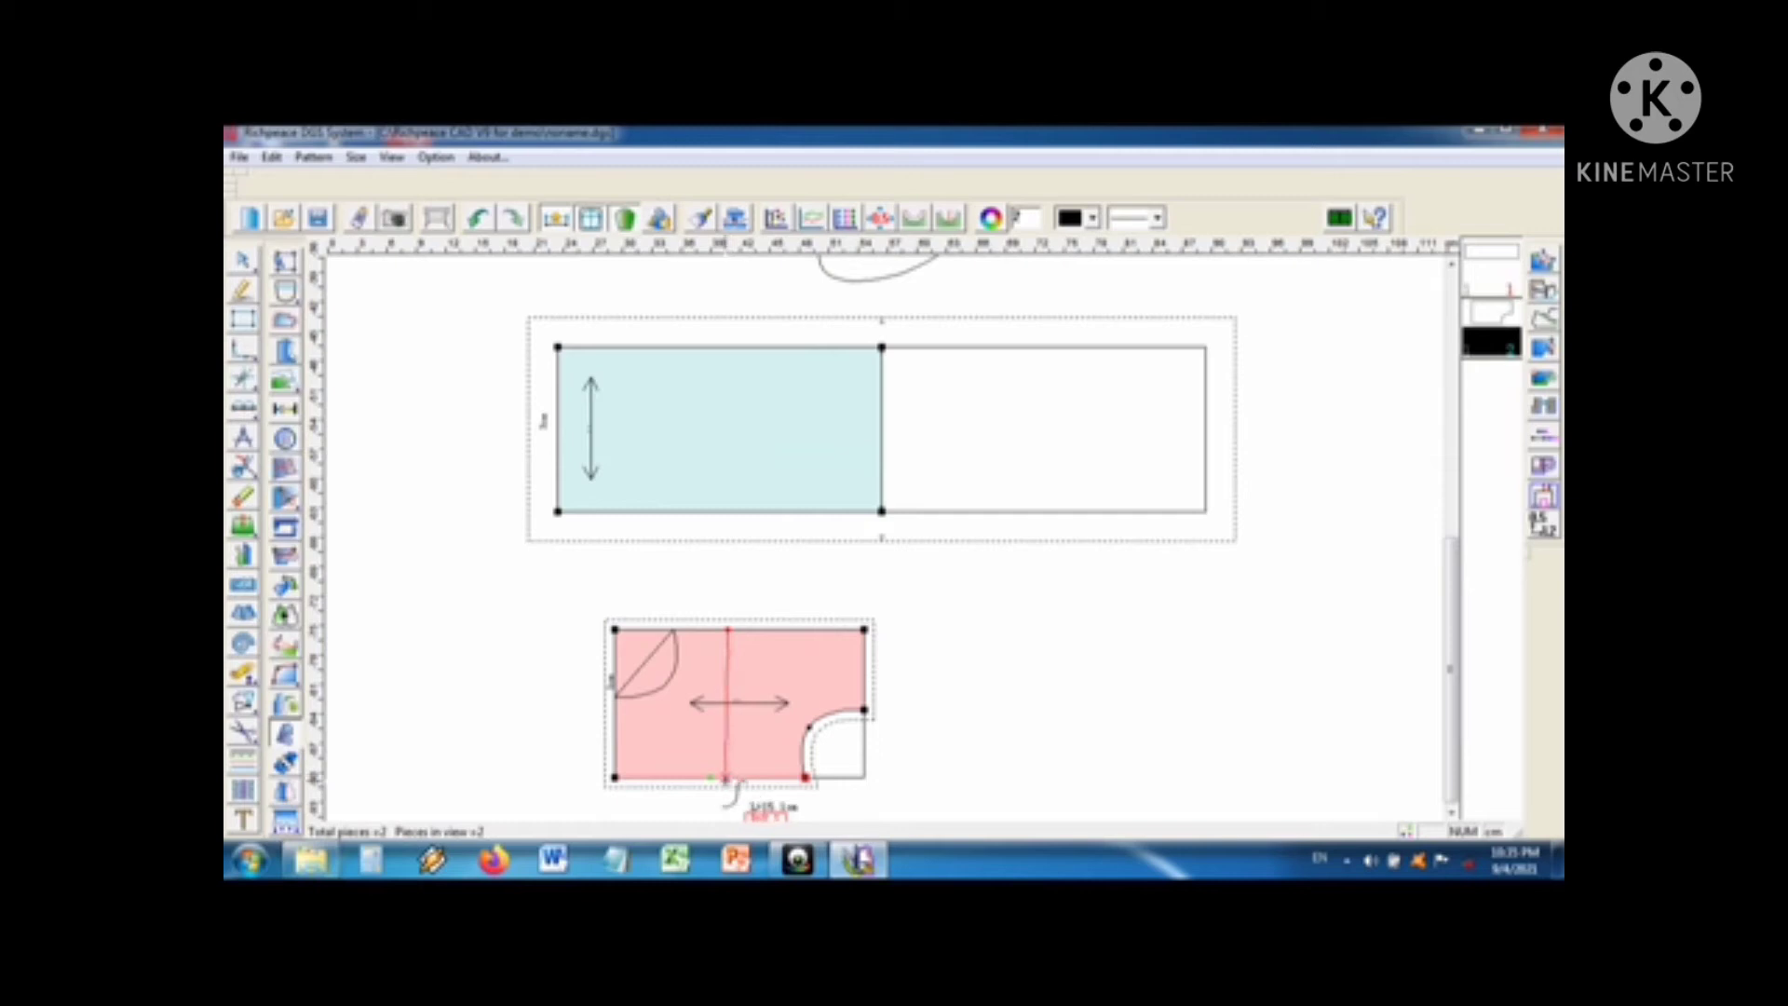
click(727, 779)
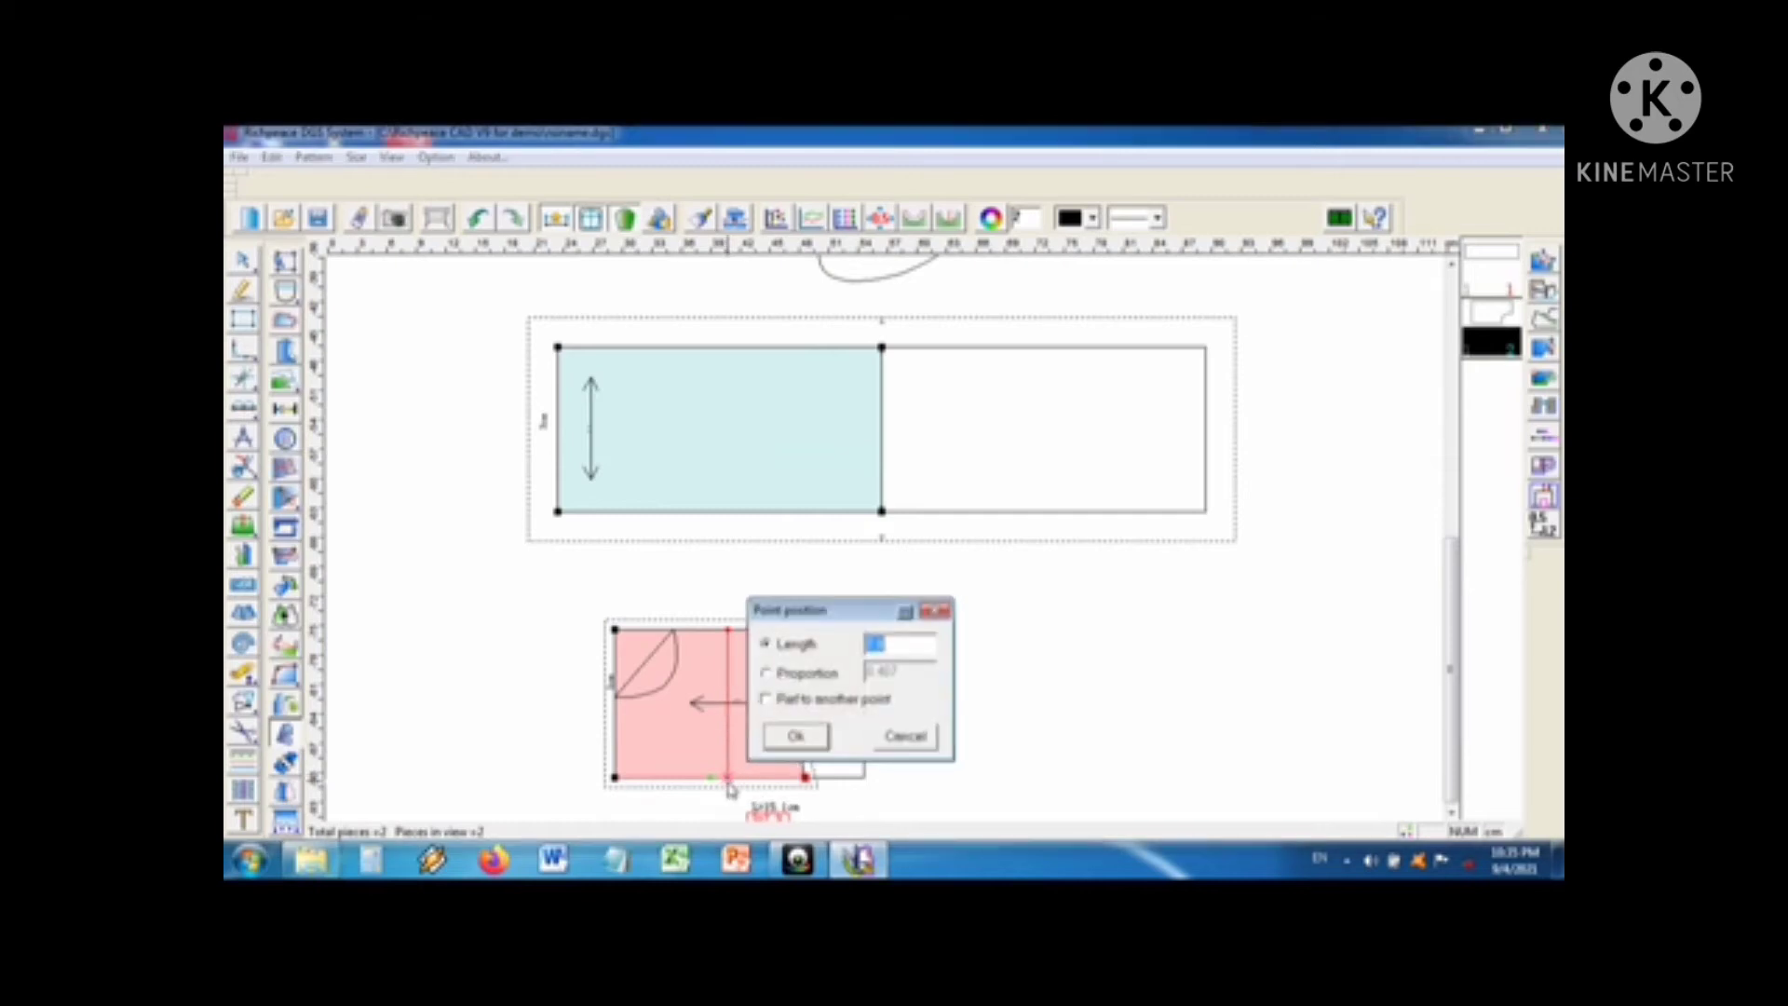
click(785, 742)
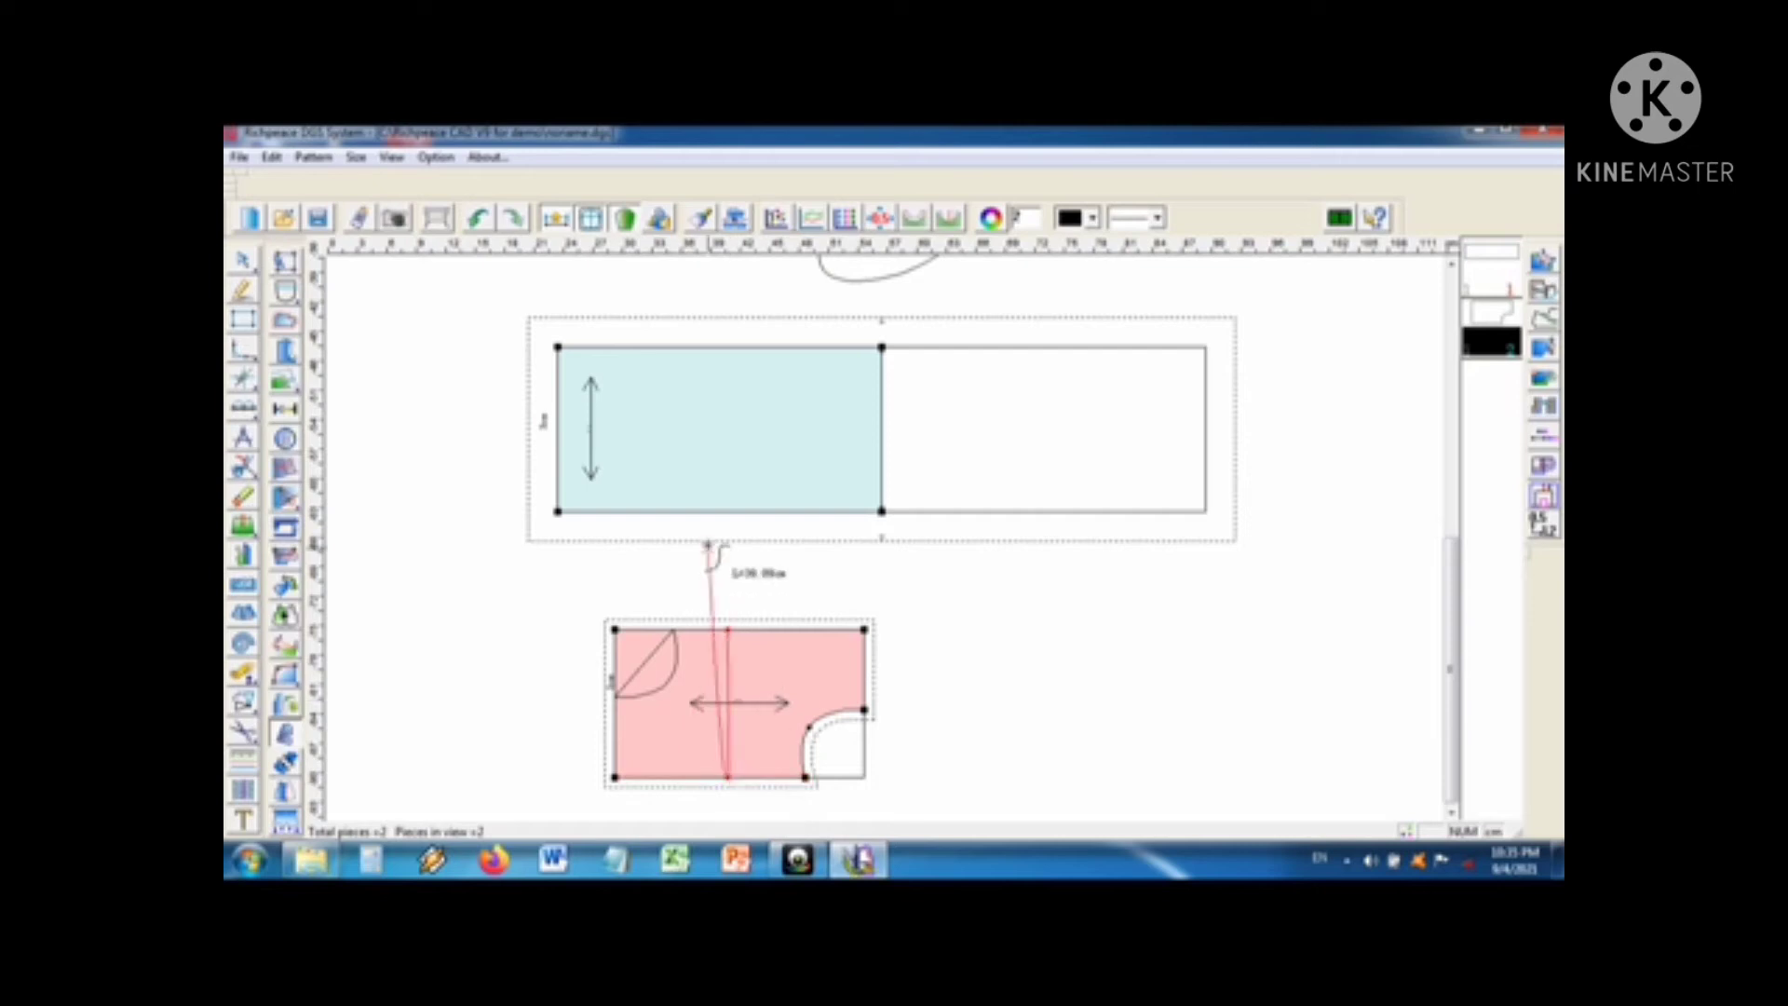
right_click(707, 579)
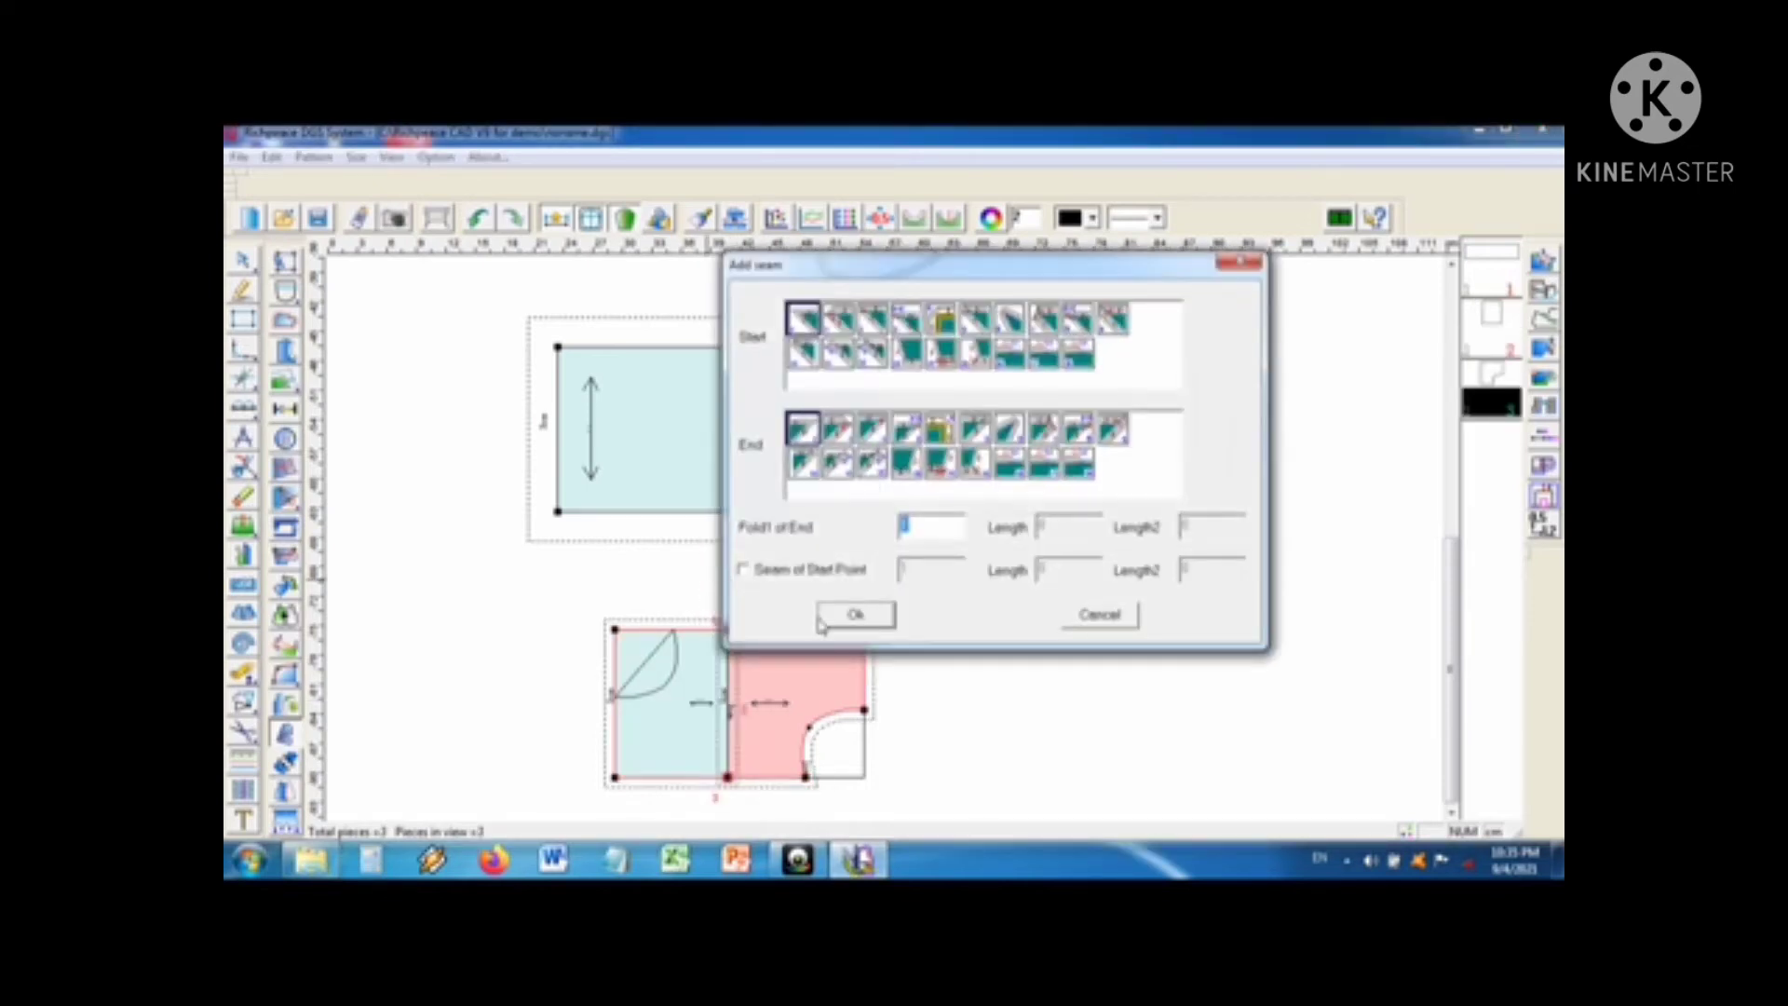
click(855, 617)
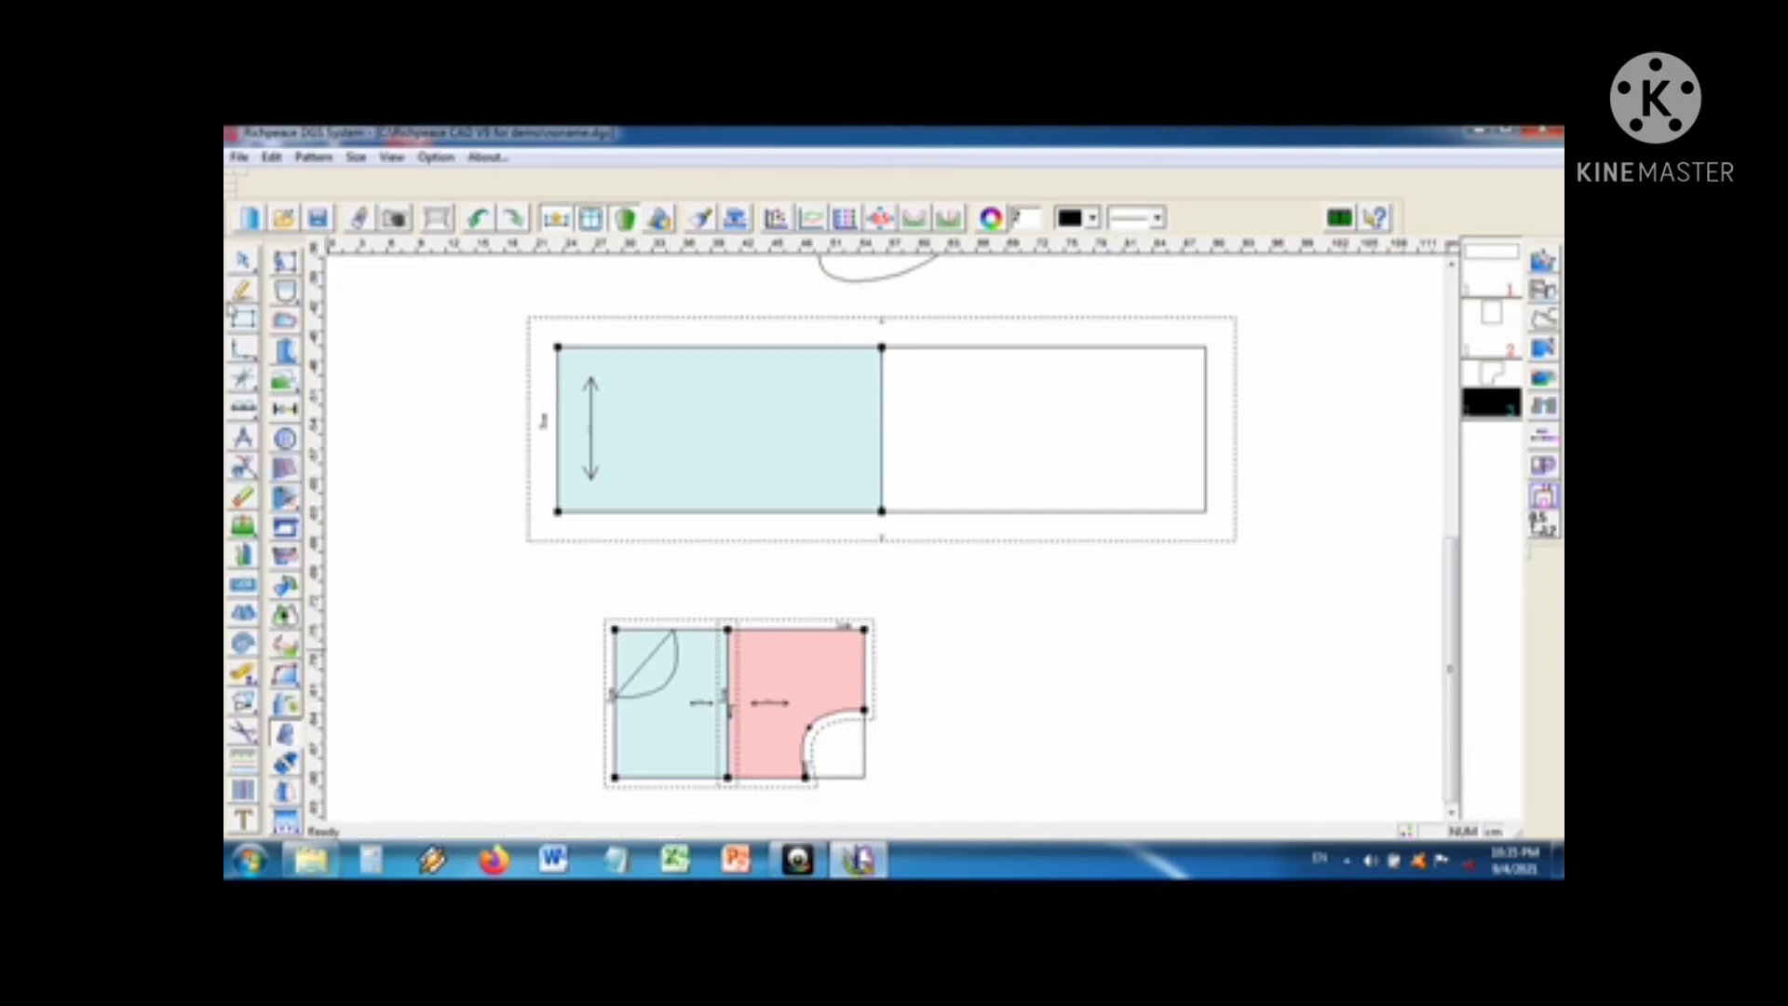
Step: Draw a 25.7 by 15.5 cm rectangle to the right of the divided piece and cut it out as a pattern piece
click(242, 319)
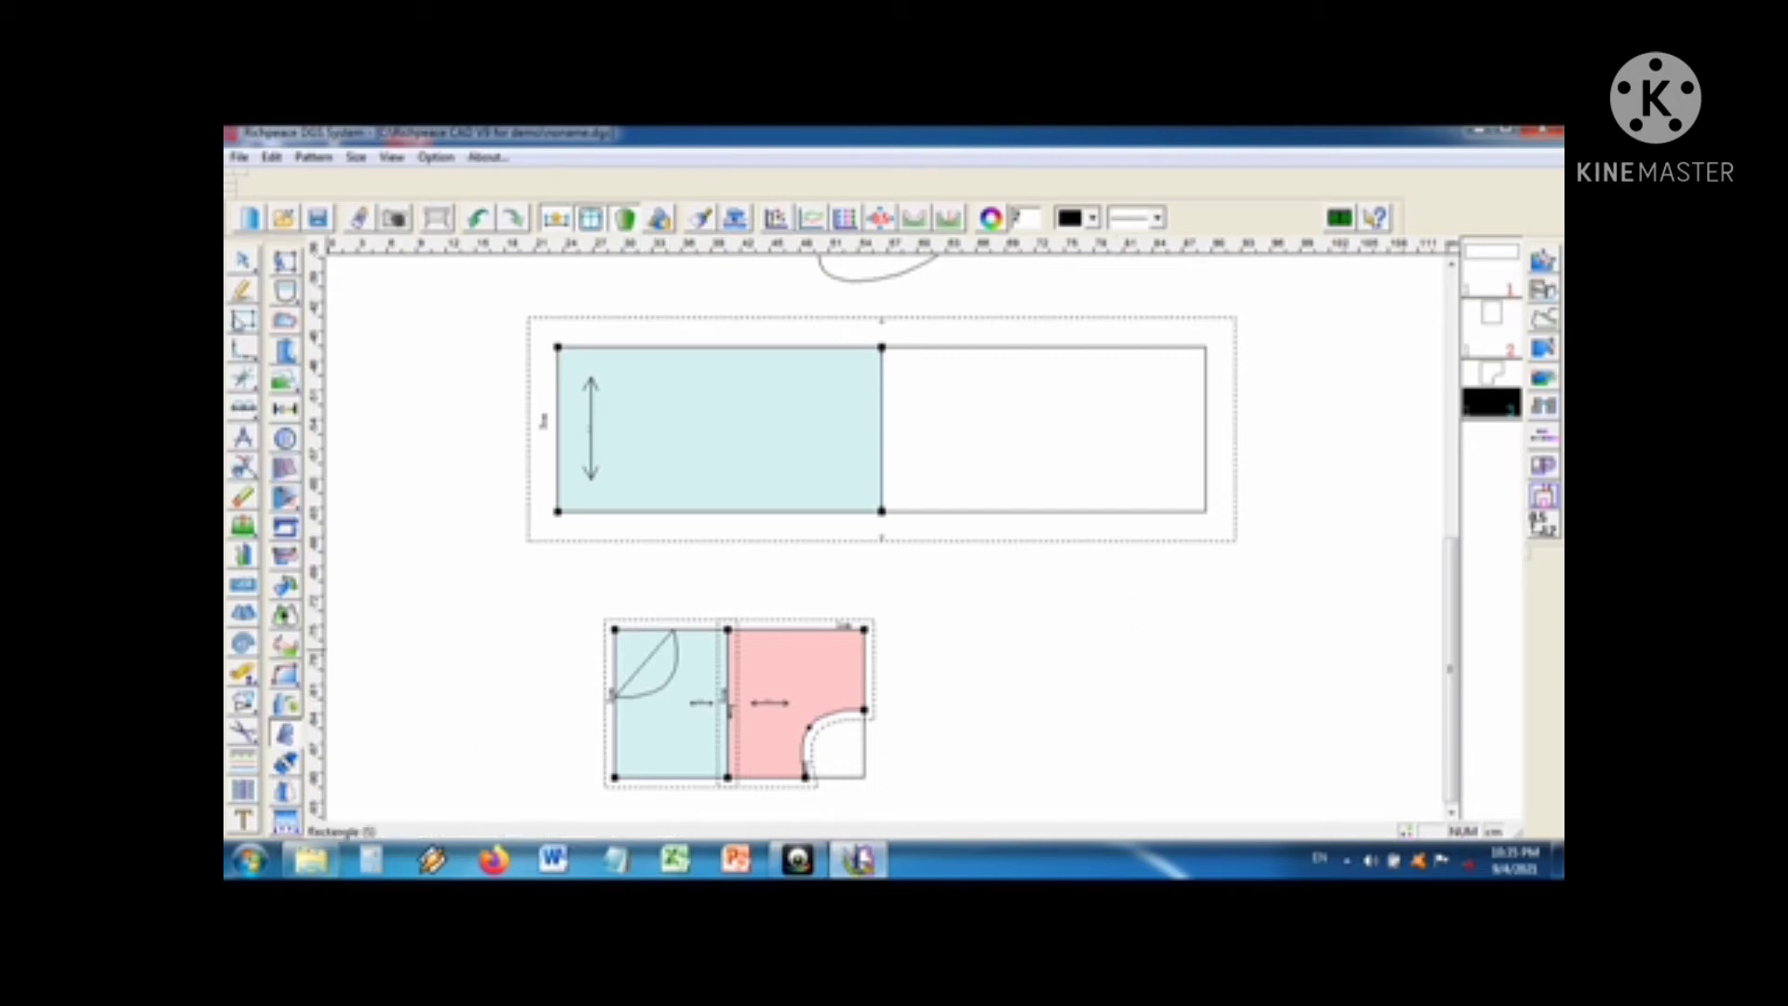
click(1031, 614)
click(1285, 764)
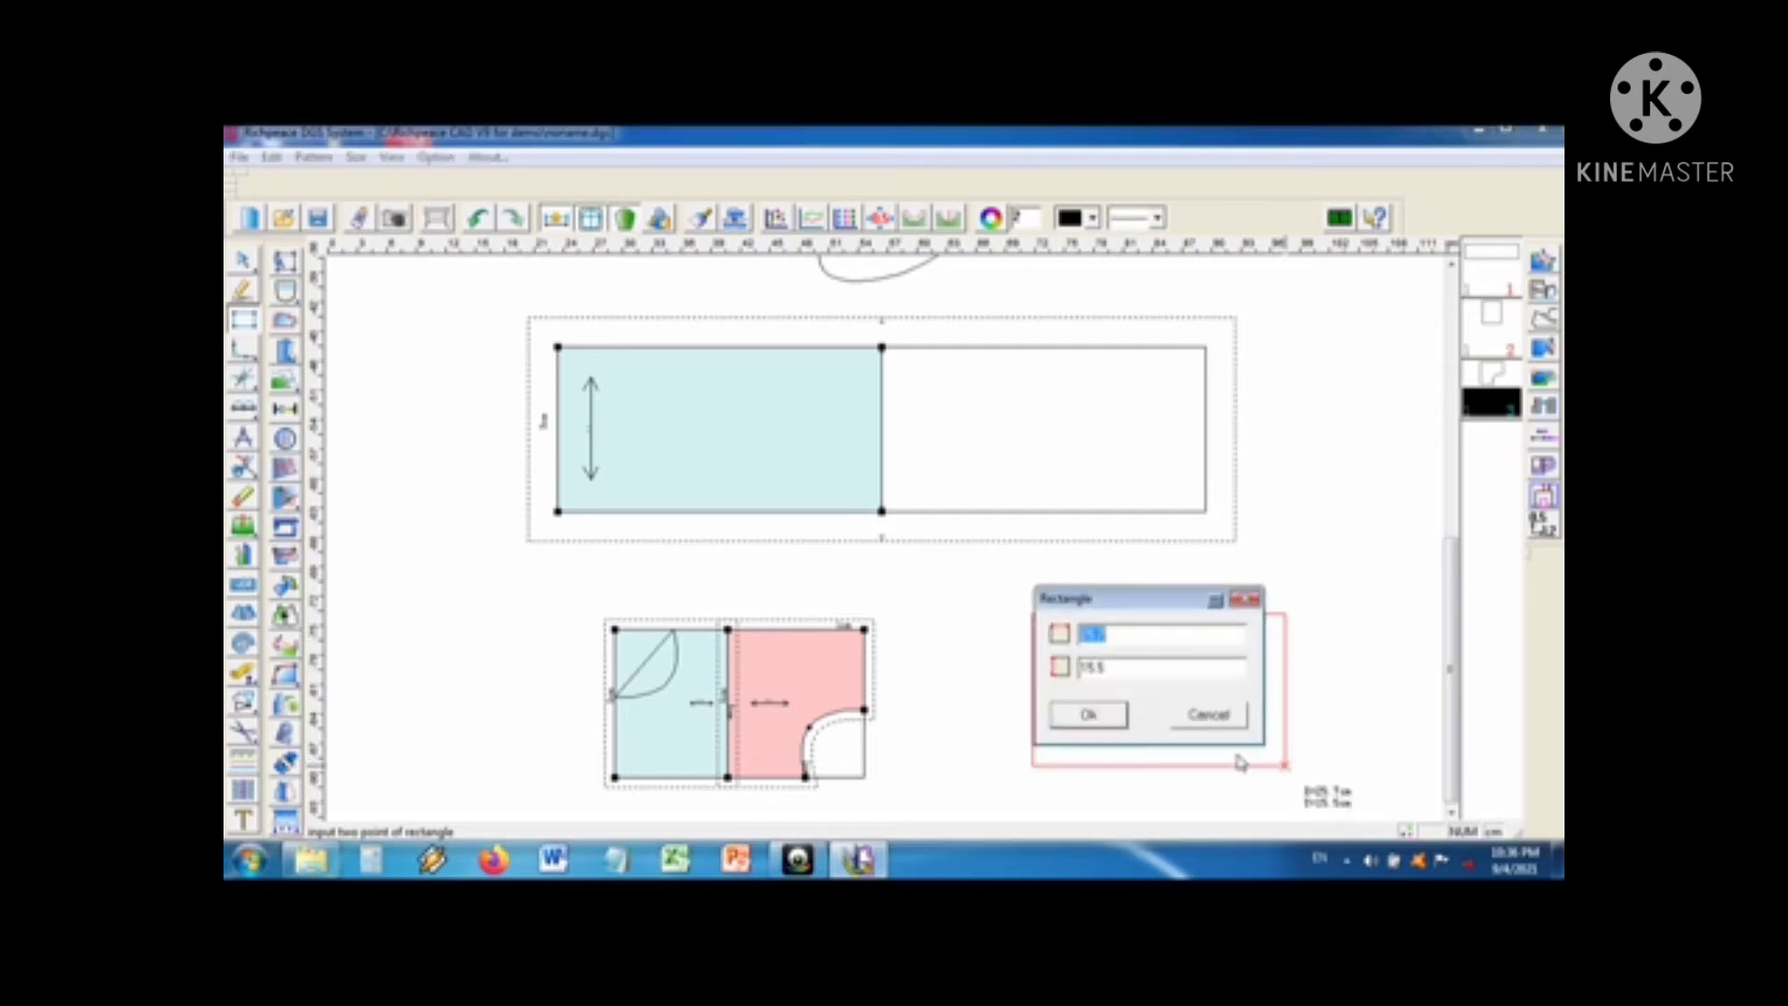
click(1088, 714)
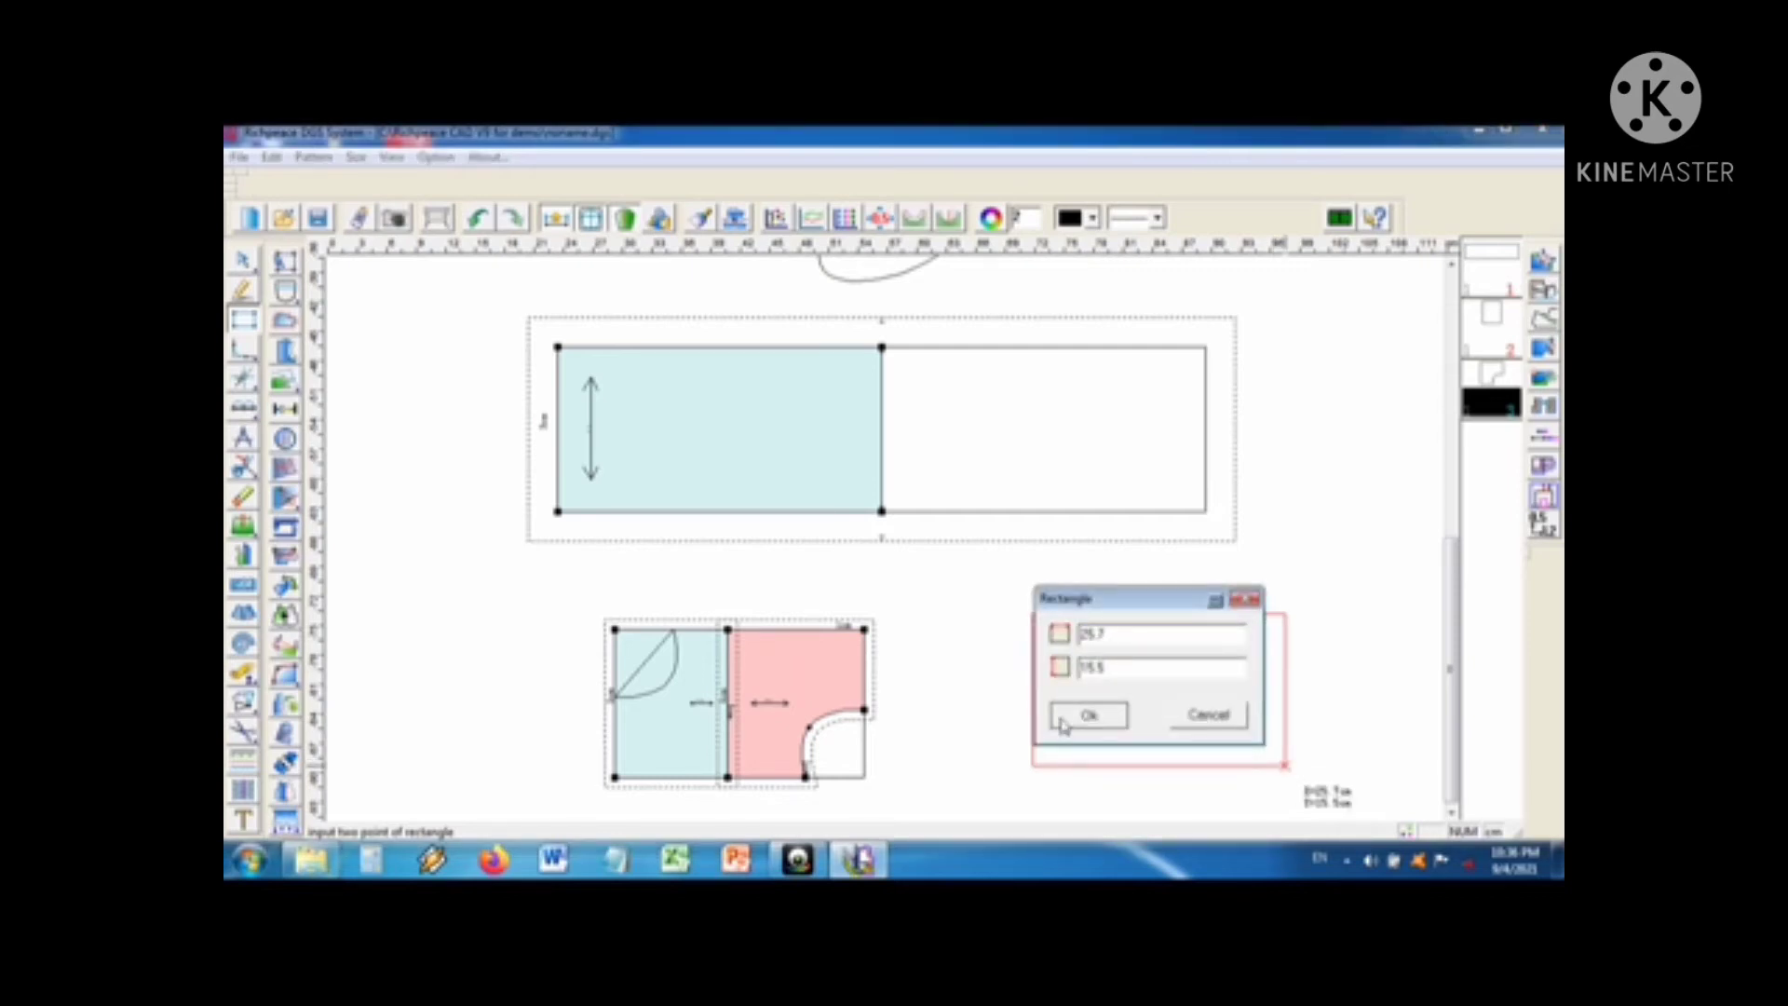
click(242, 731)
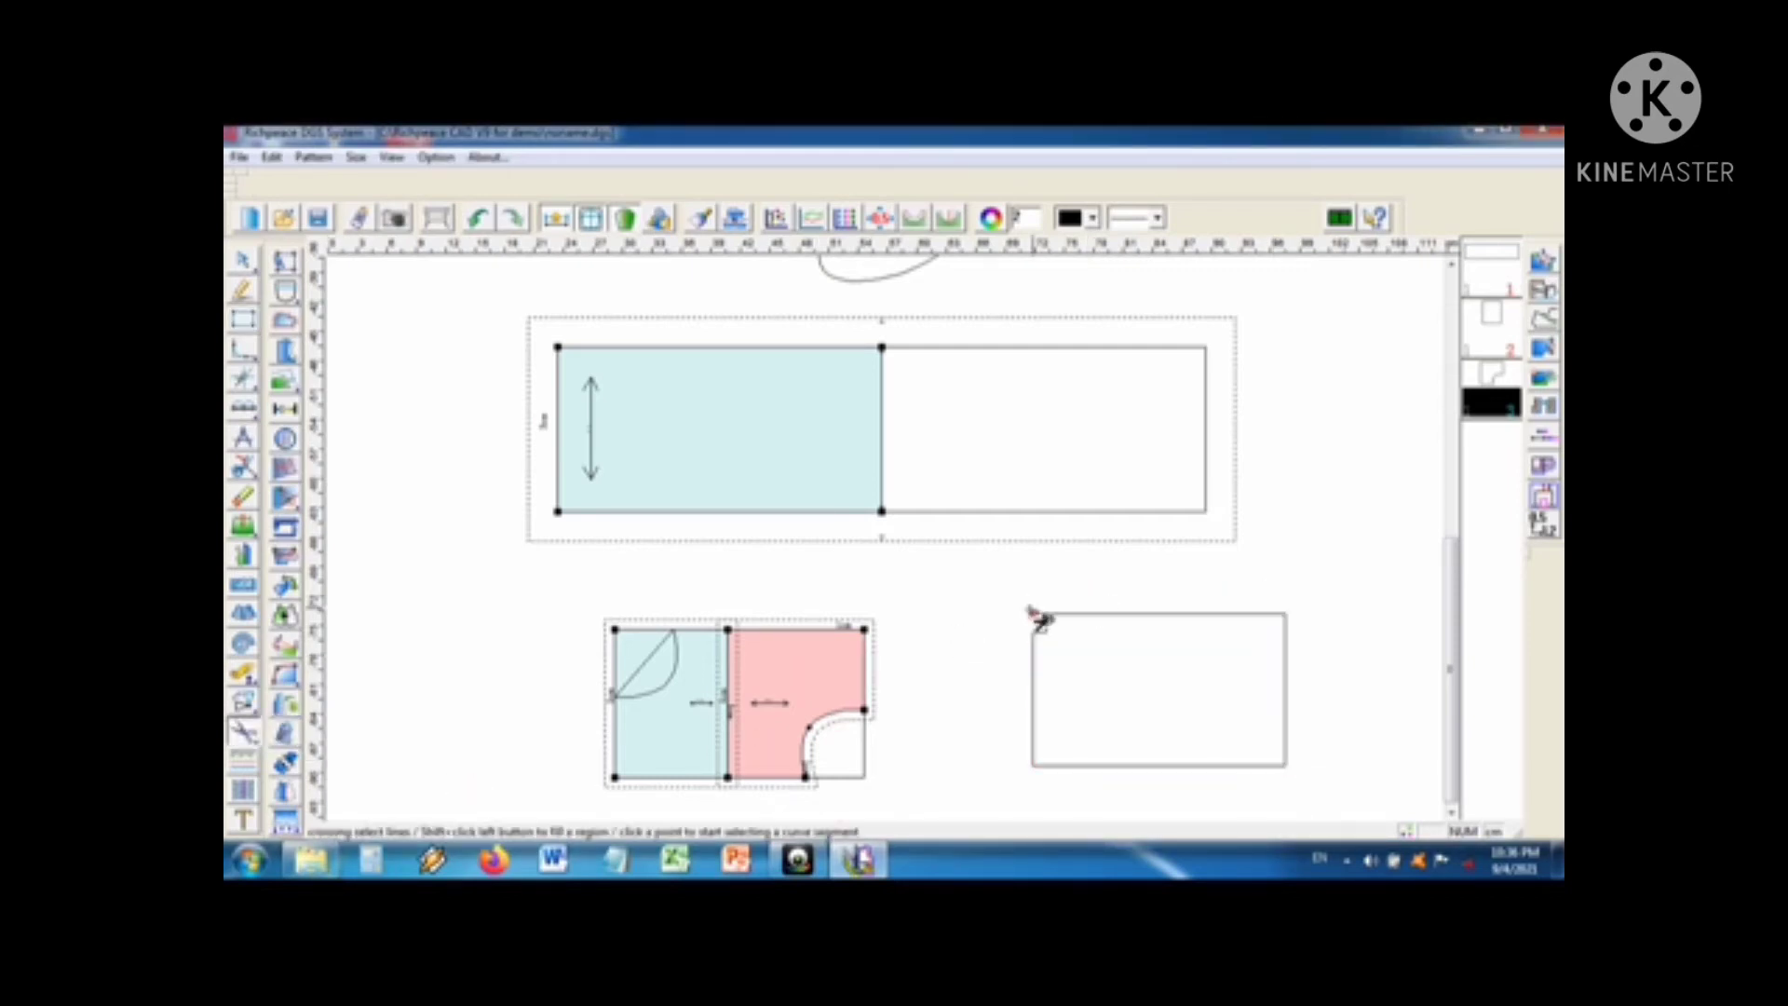
mouse_move(1034, 616)
mouse_down()
mouse_move(1282, 598)
mouse_move(1300, 775)
mouse_move(1094, 774)
mouse_move(941, 691)
mouse_up()
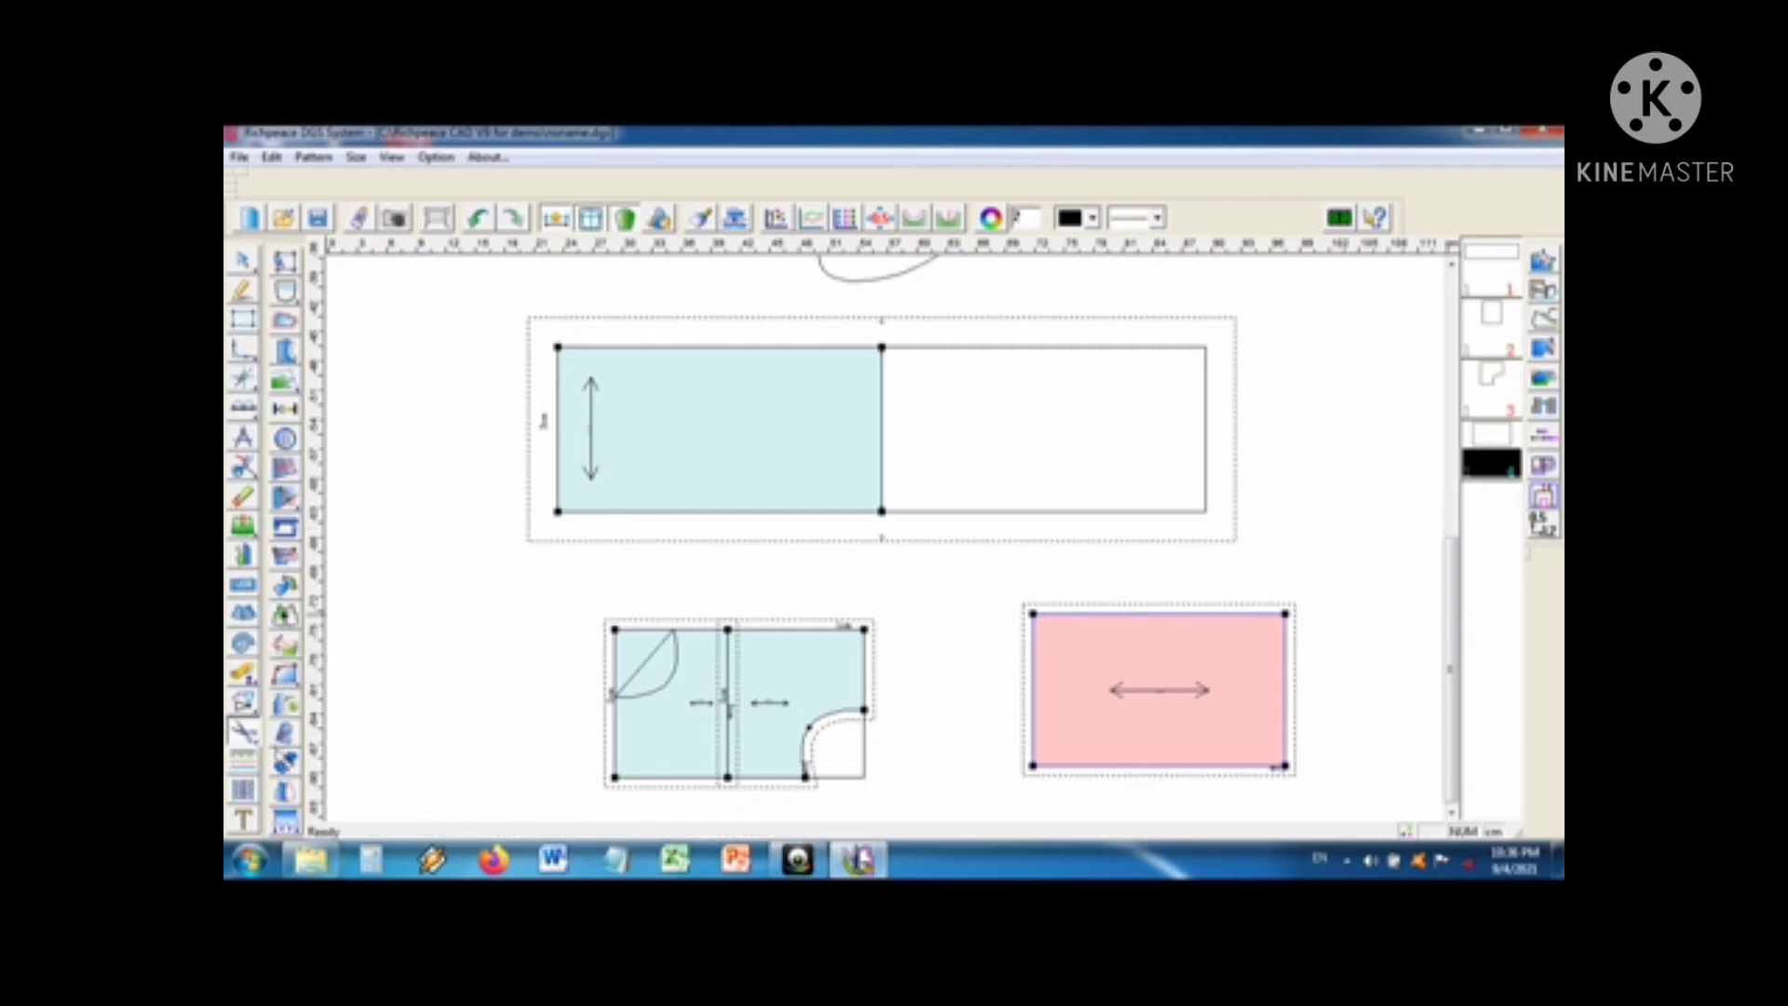
Step: Divide the new rectangular piece vertically between its top and bottom edge midpoints, with a 2 cm seam on the cut
click(285, 738)
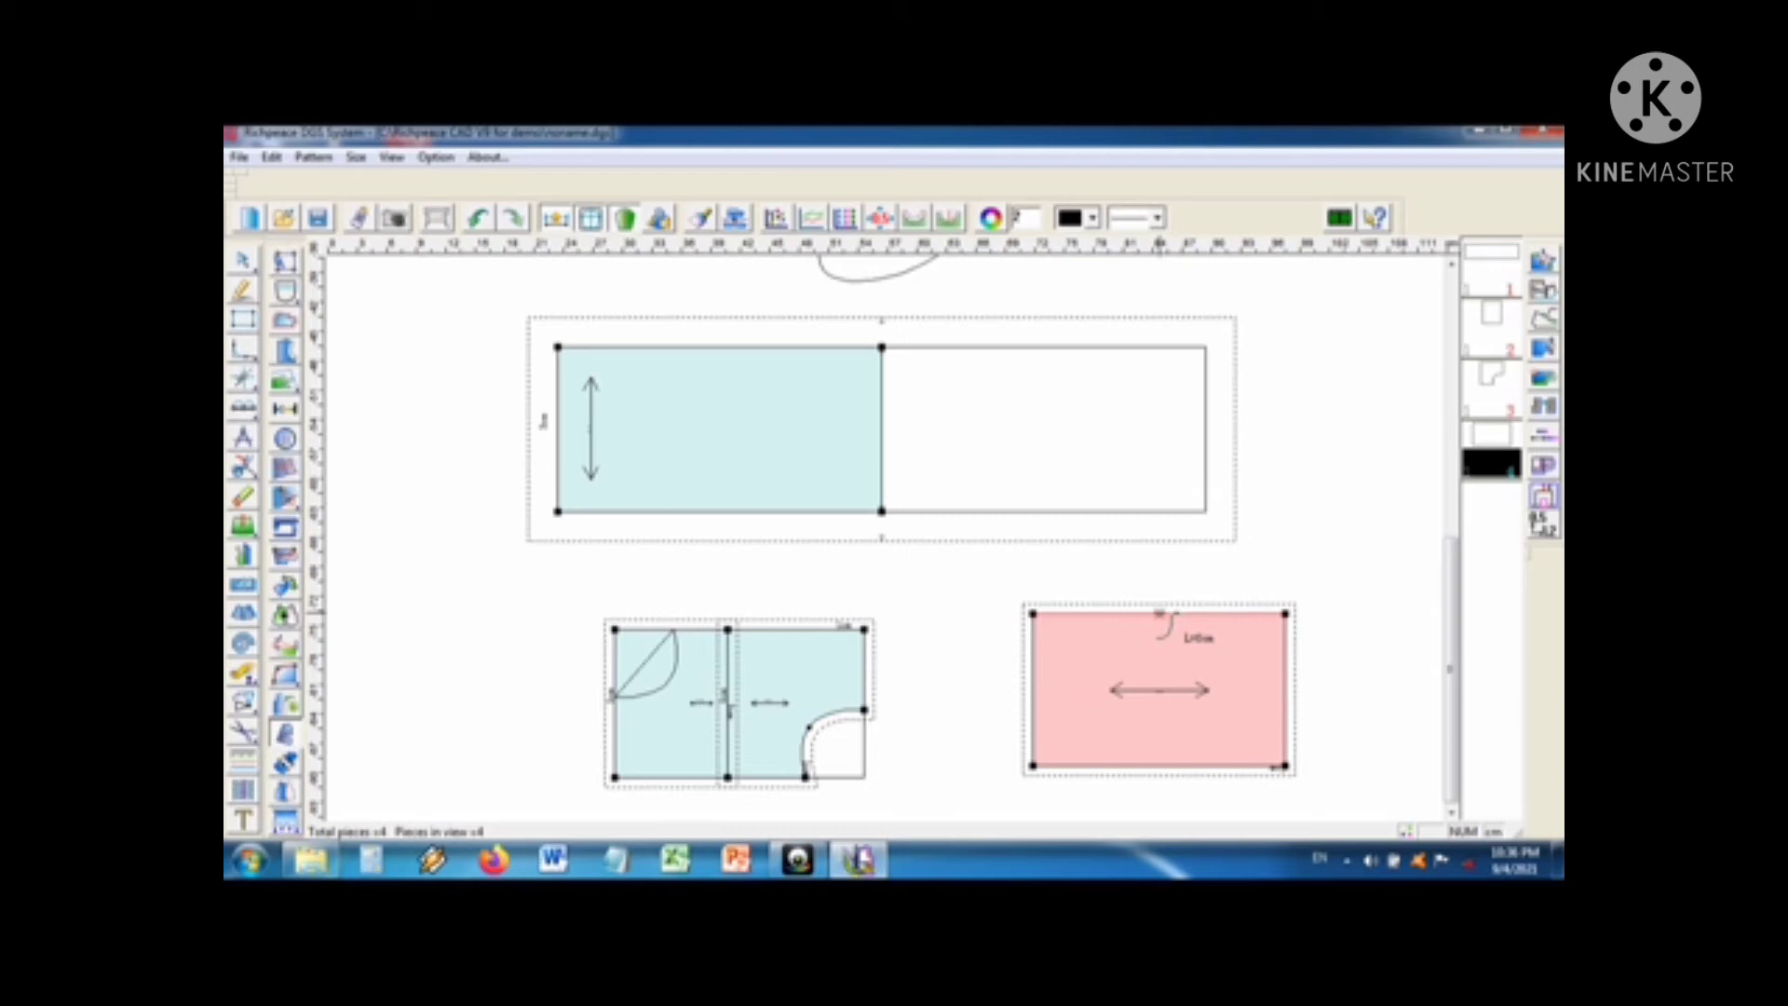
click(1159, 613)
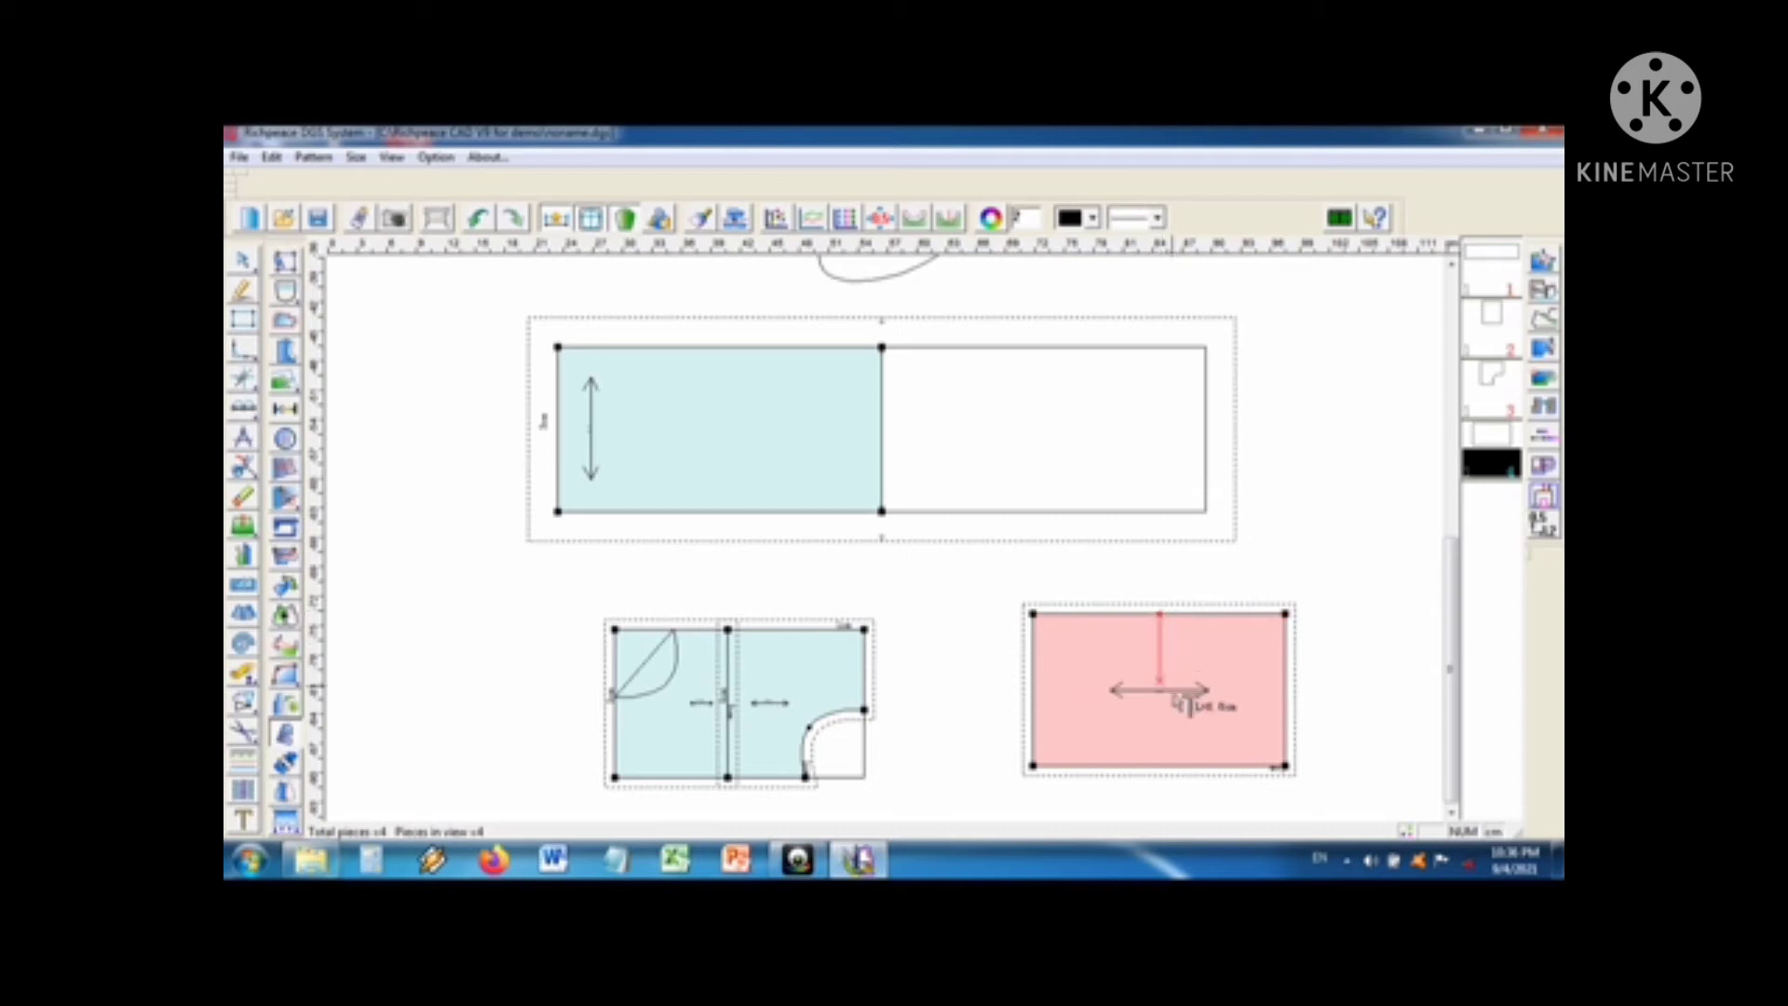
click(1174, 769)
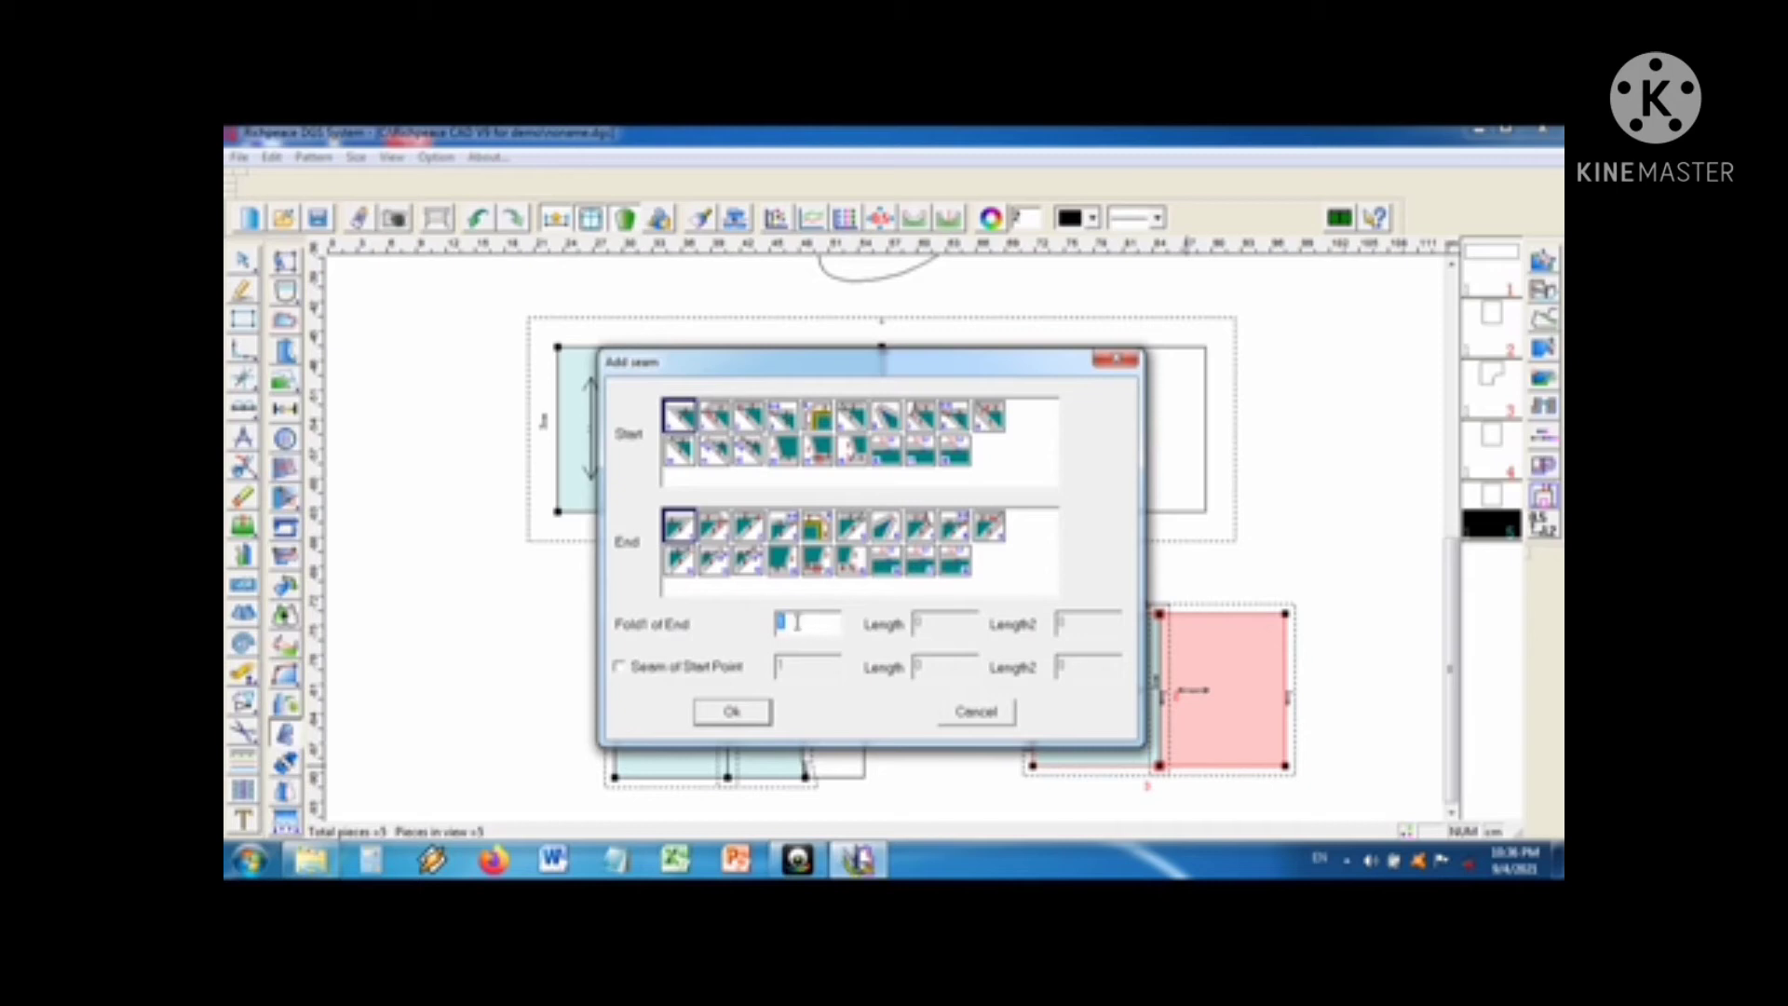
click(732, 712)
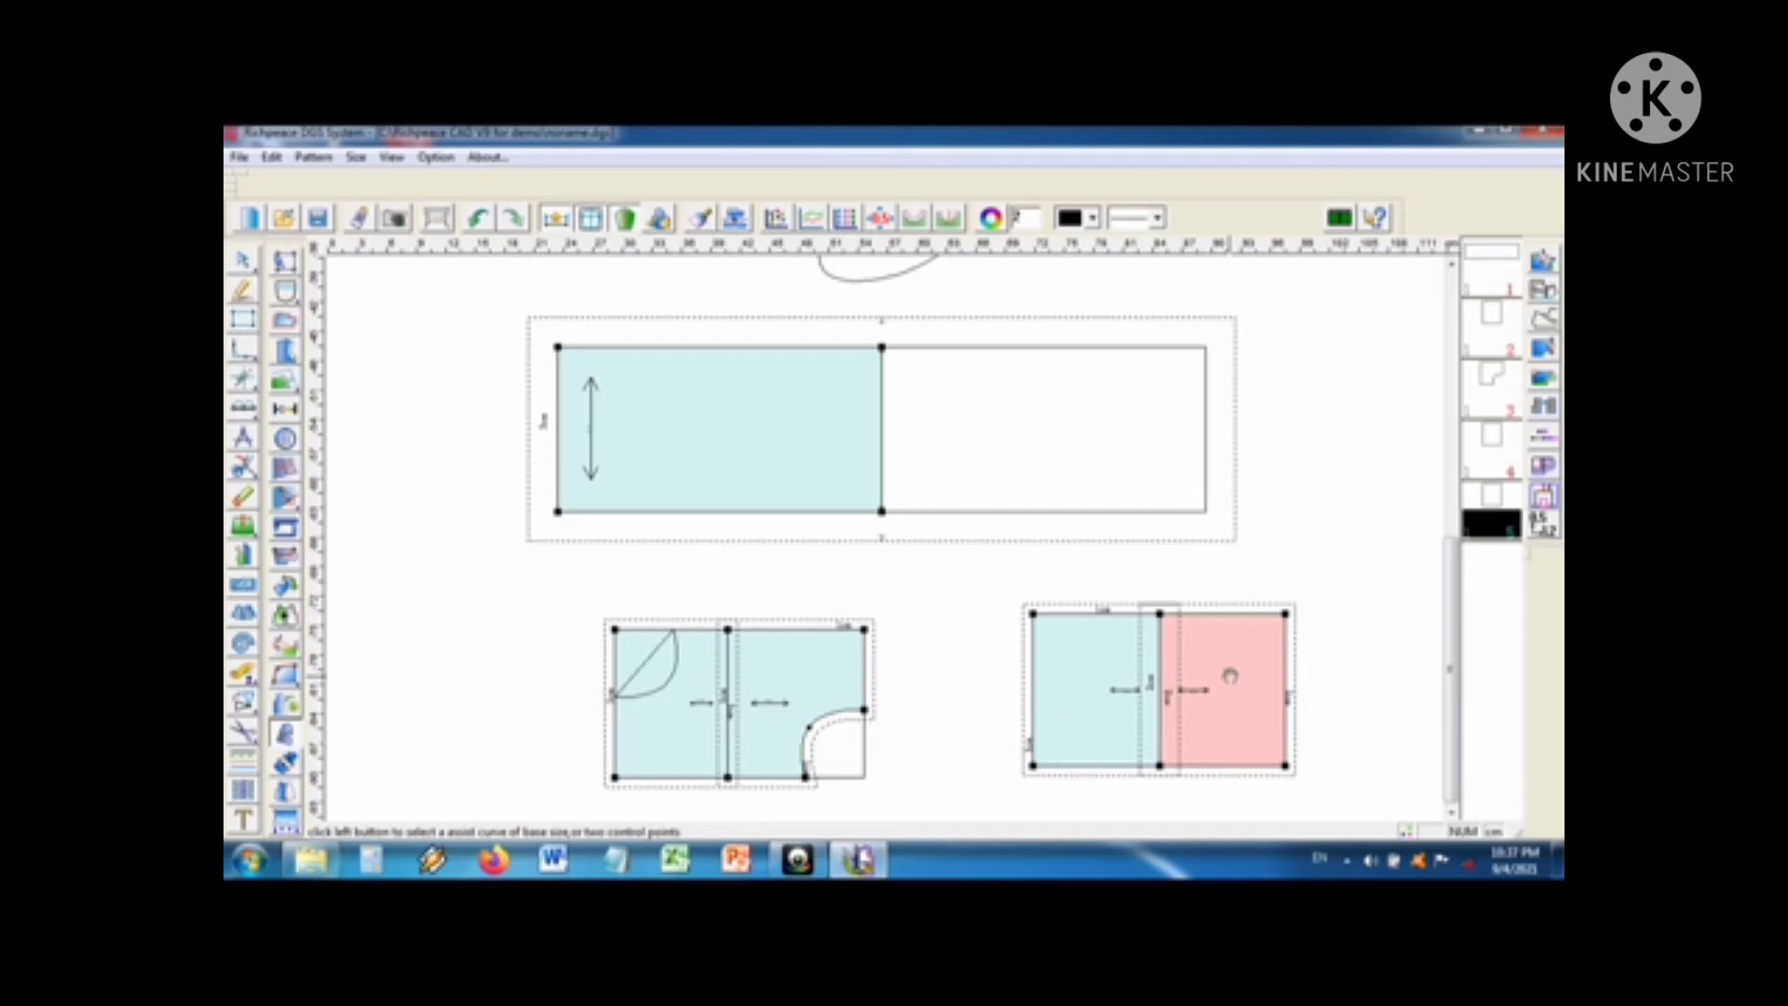
Step: Move the two halves of the divided rectangle down off the drafted outline, leaving a gap between them
drag(1230, 676, 1292, 776)
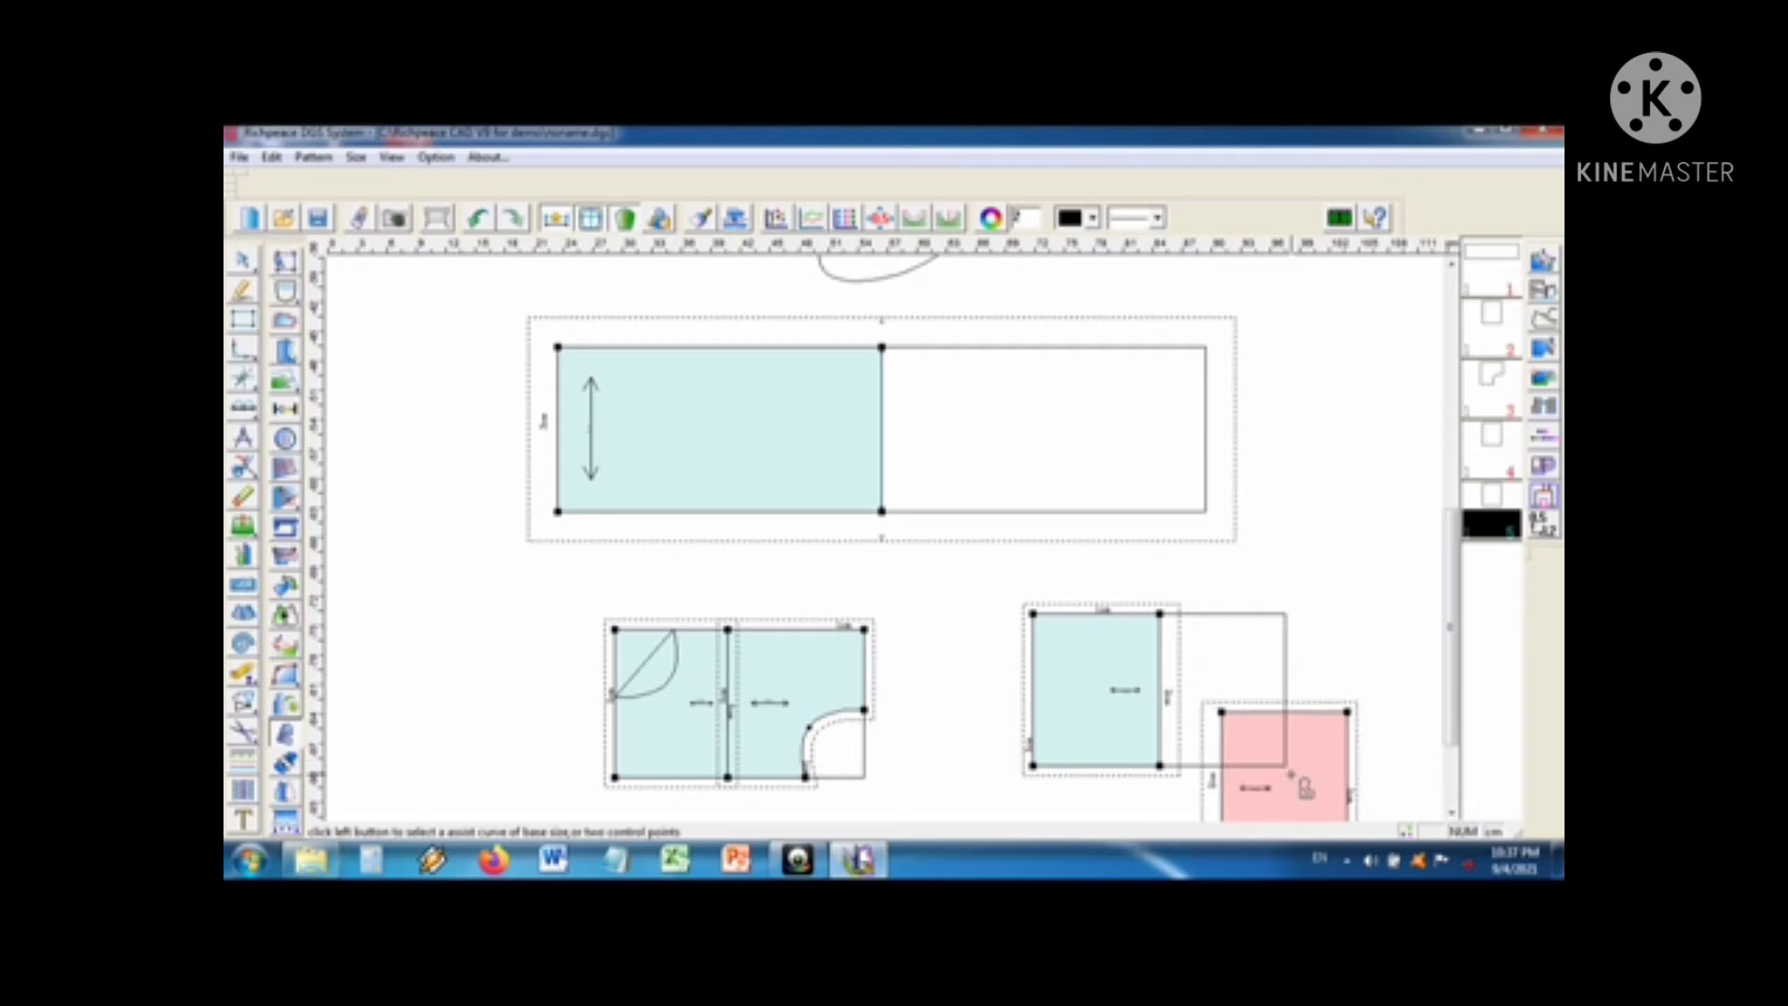
click(1116, 714)
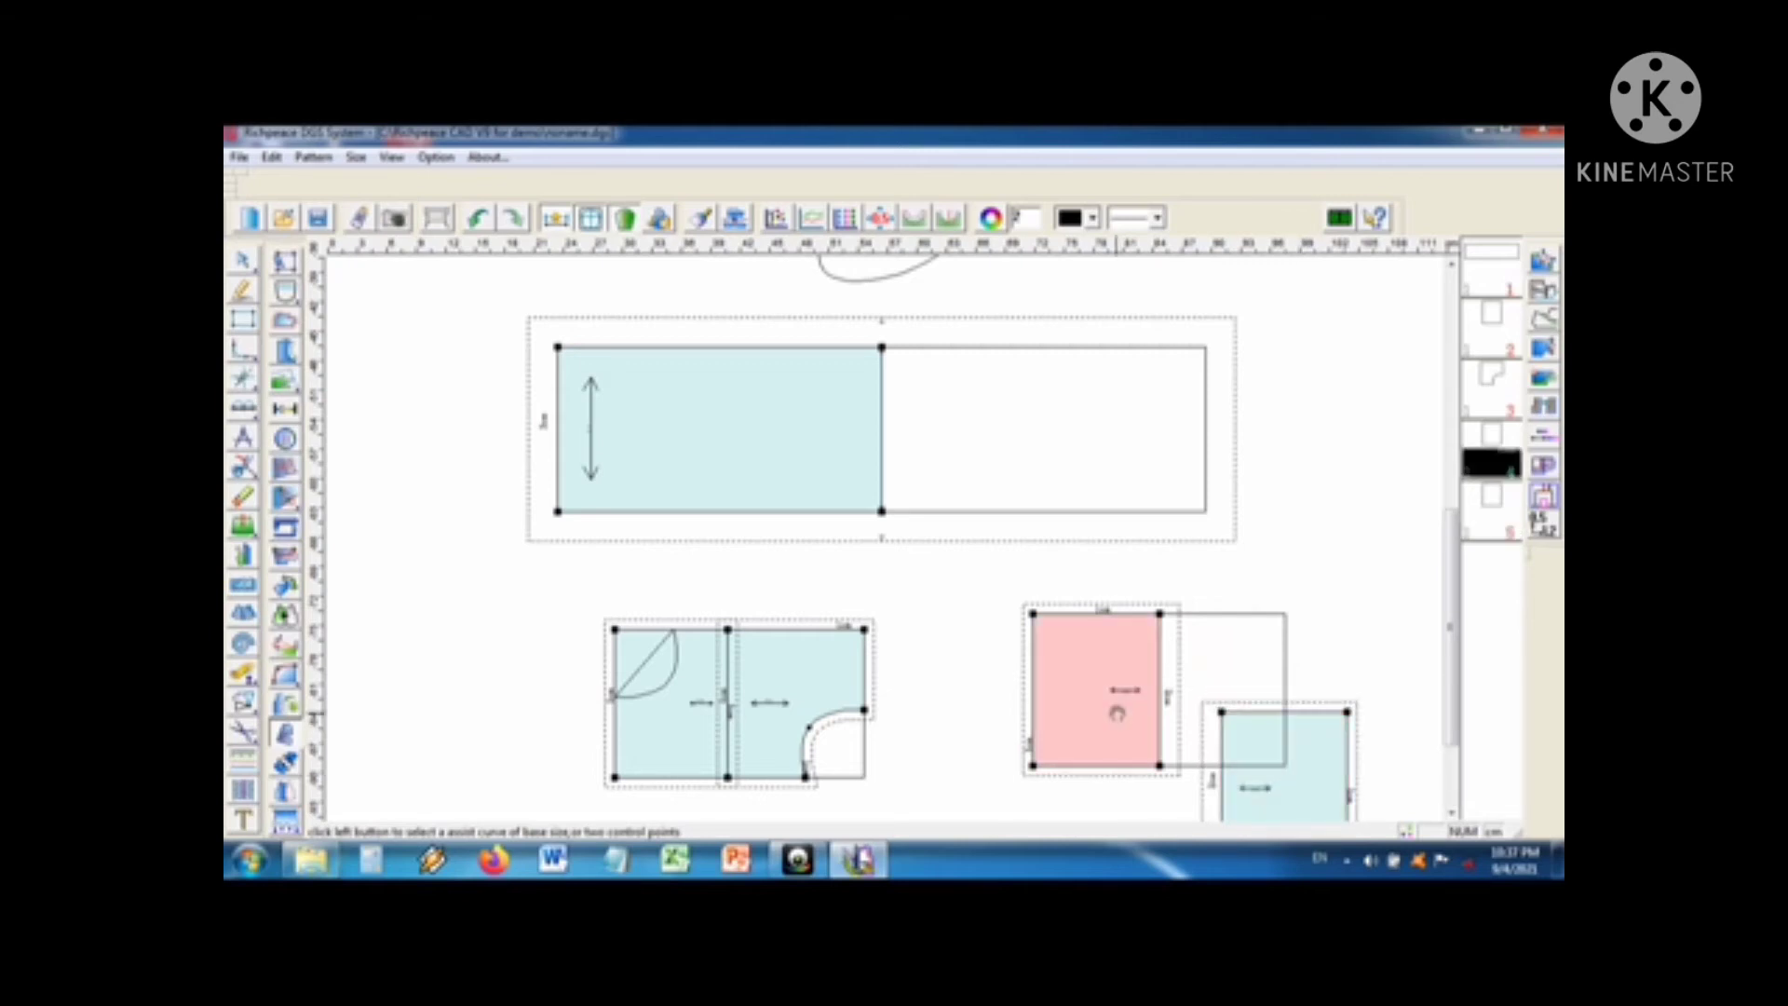
drag(1117, 713, 1125, 801)
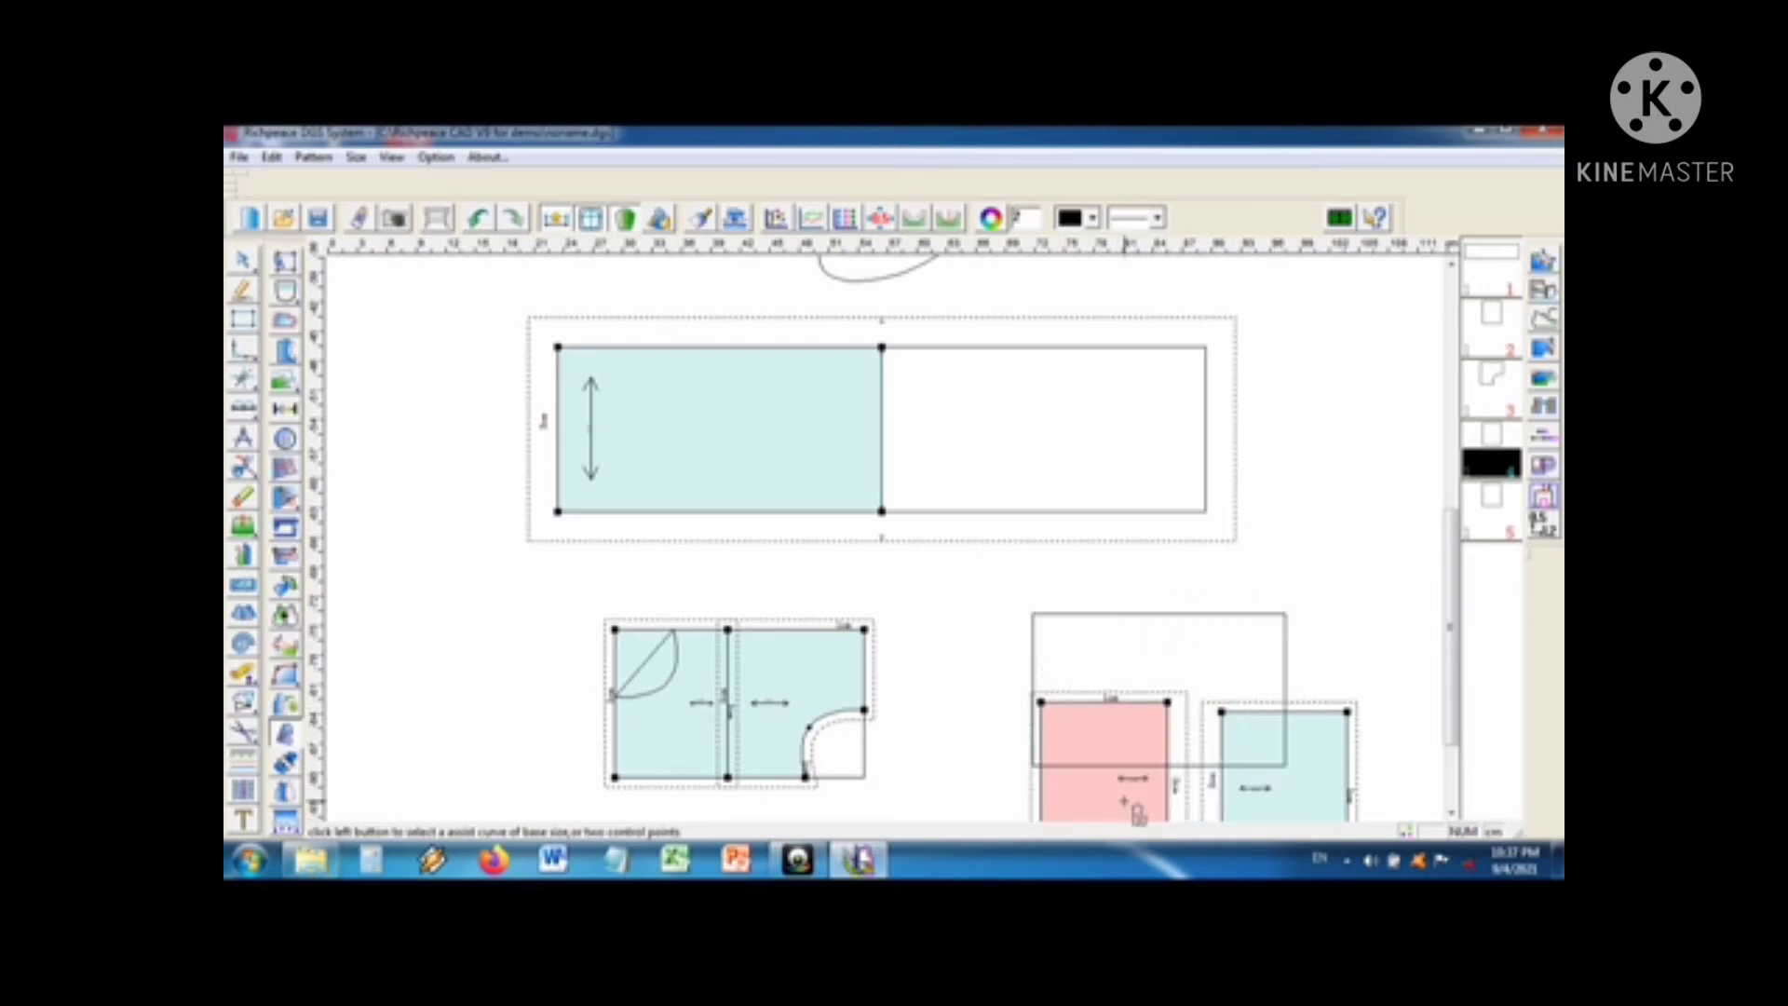
scroll(1192, 759, down, 3)
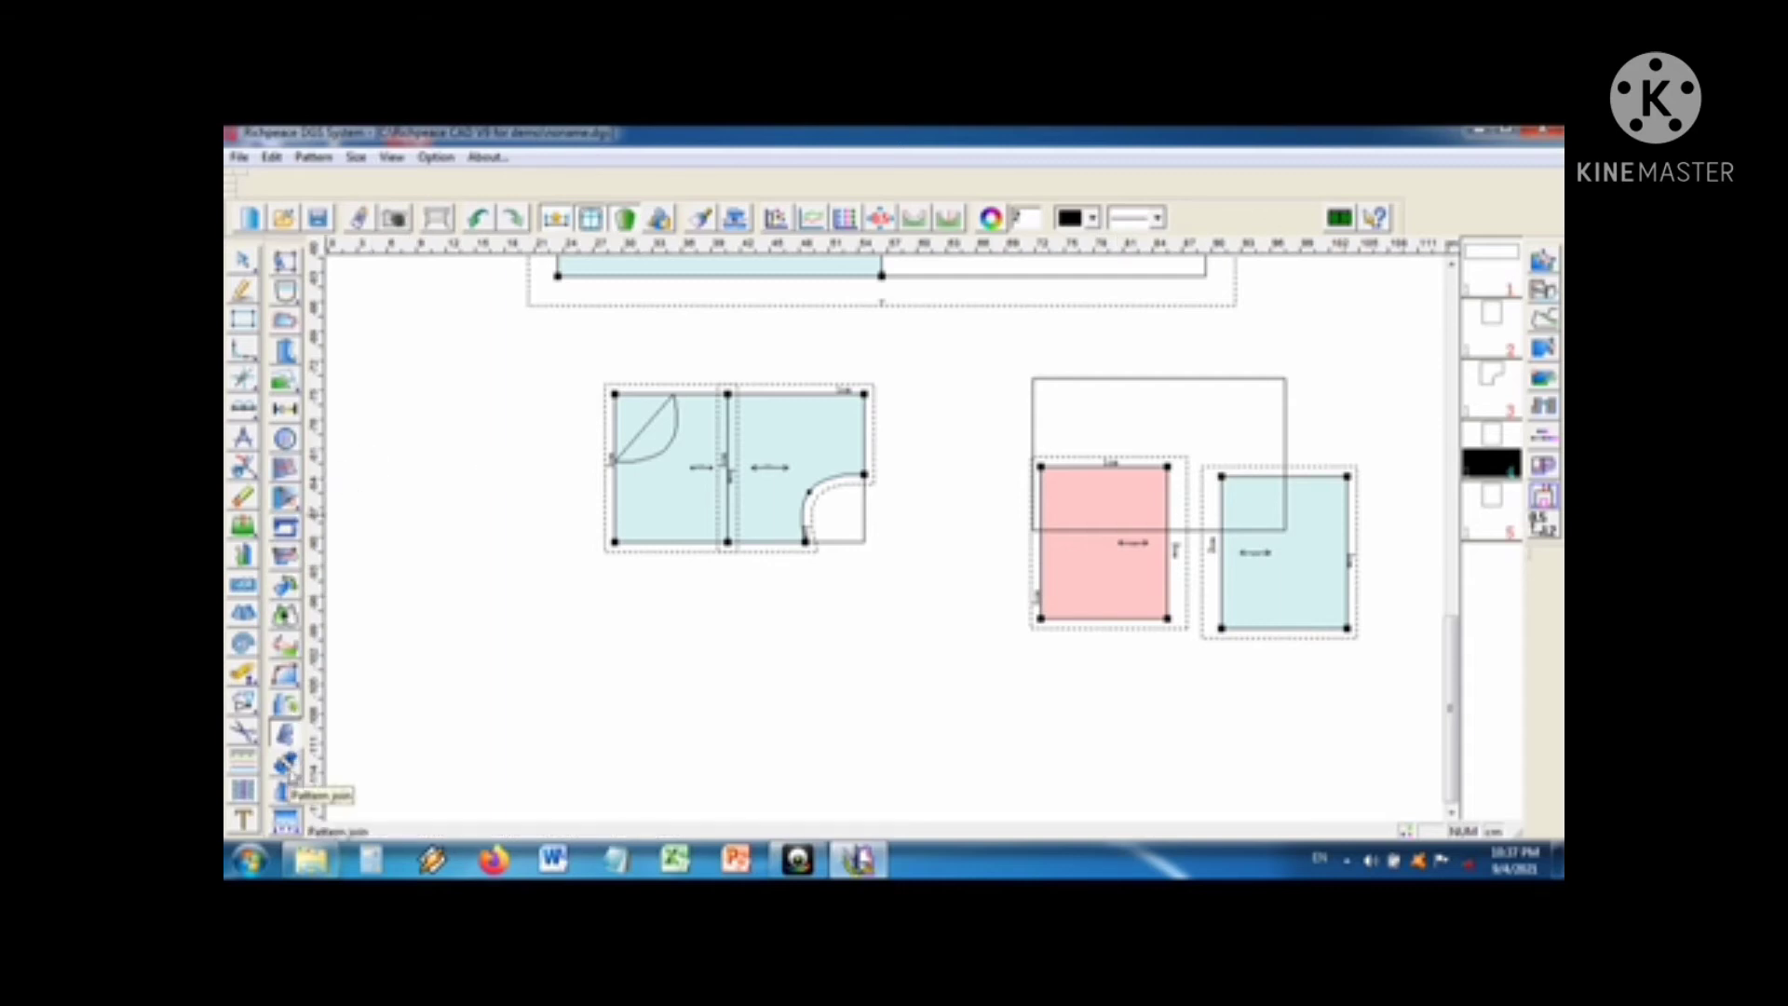
Step: Join the left half's bottom edge to the right half's top edge with Pattern join, and undo that join
click(286, 766)
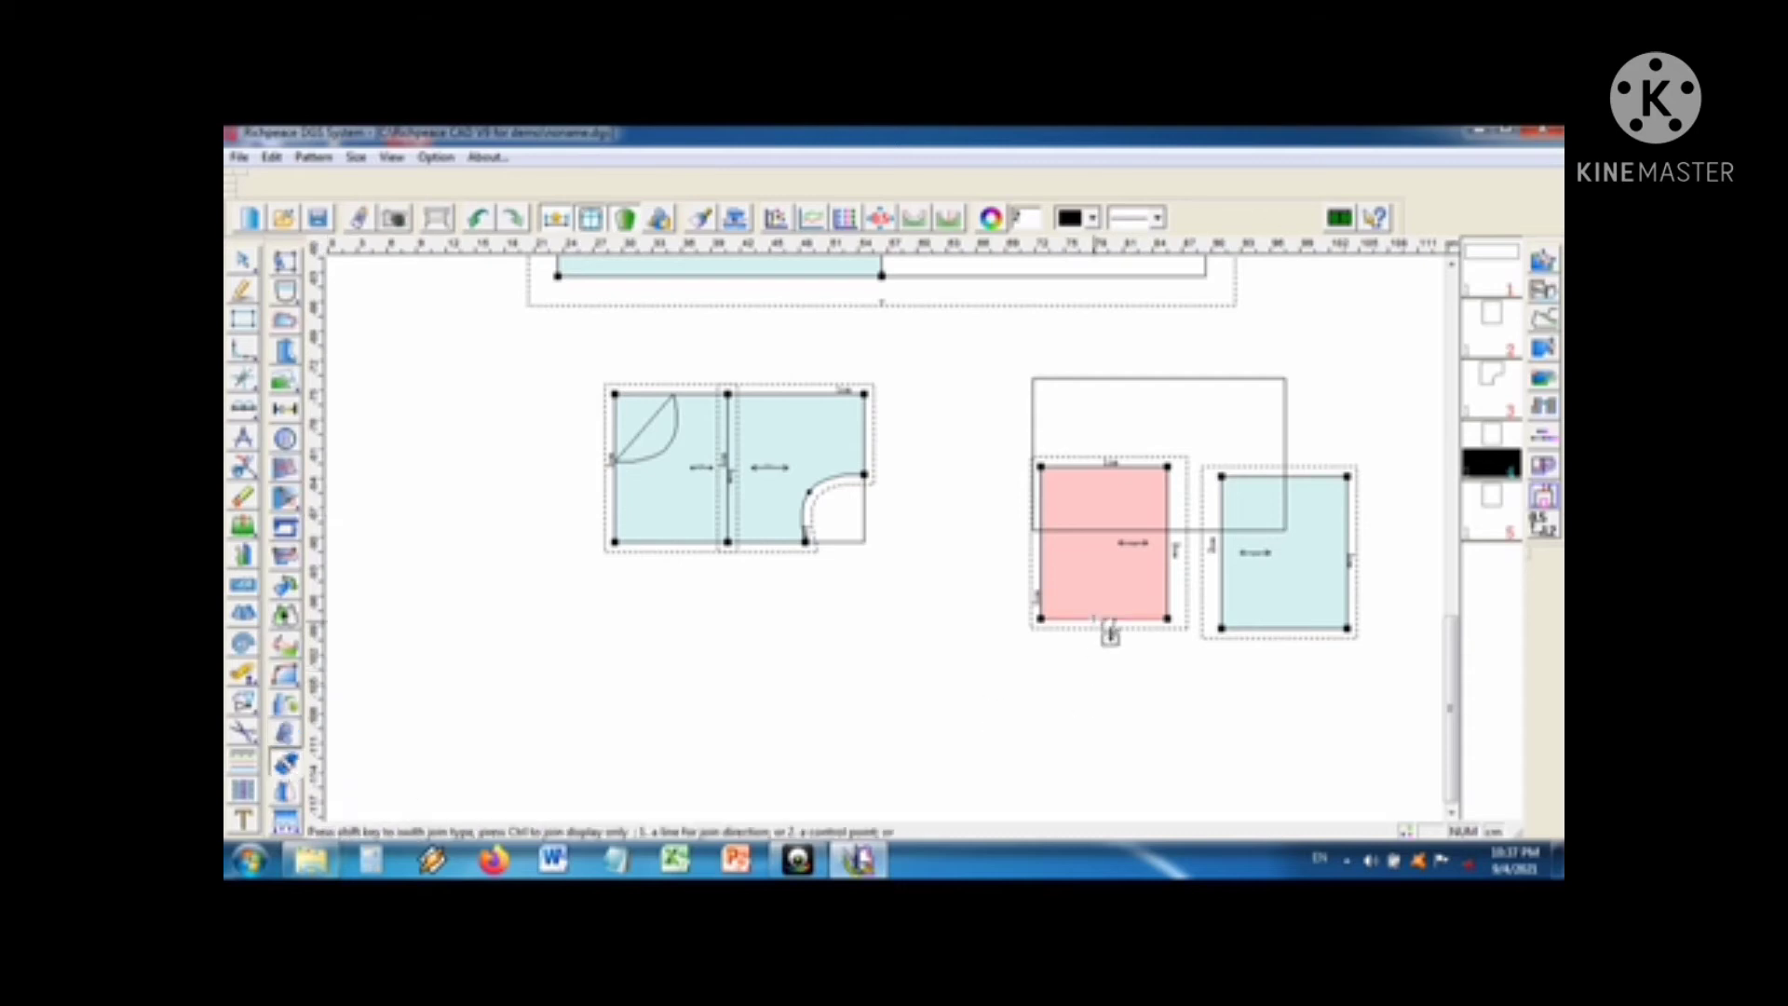
click(1095, 617)
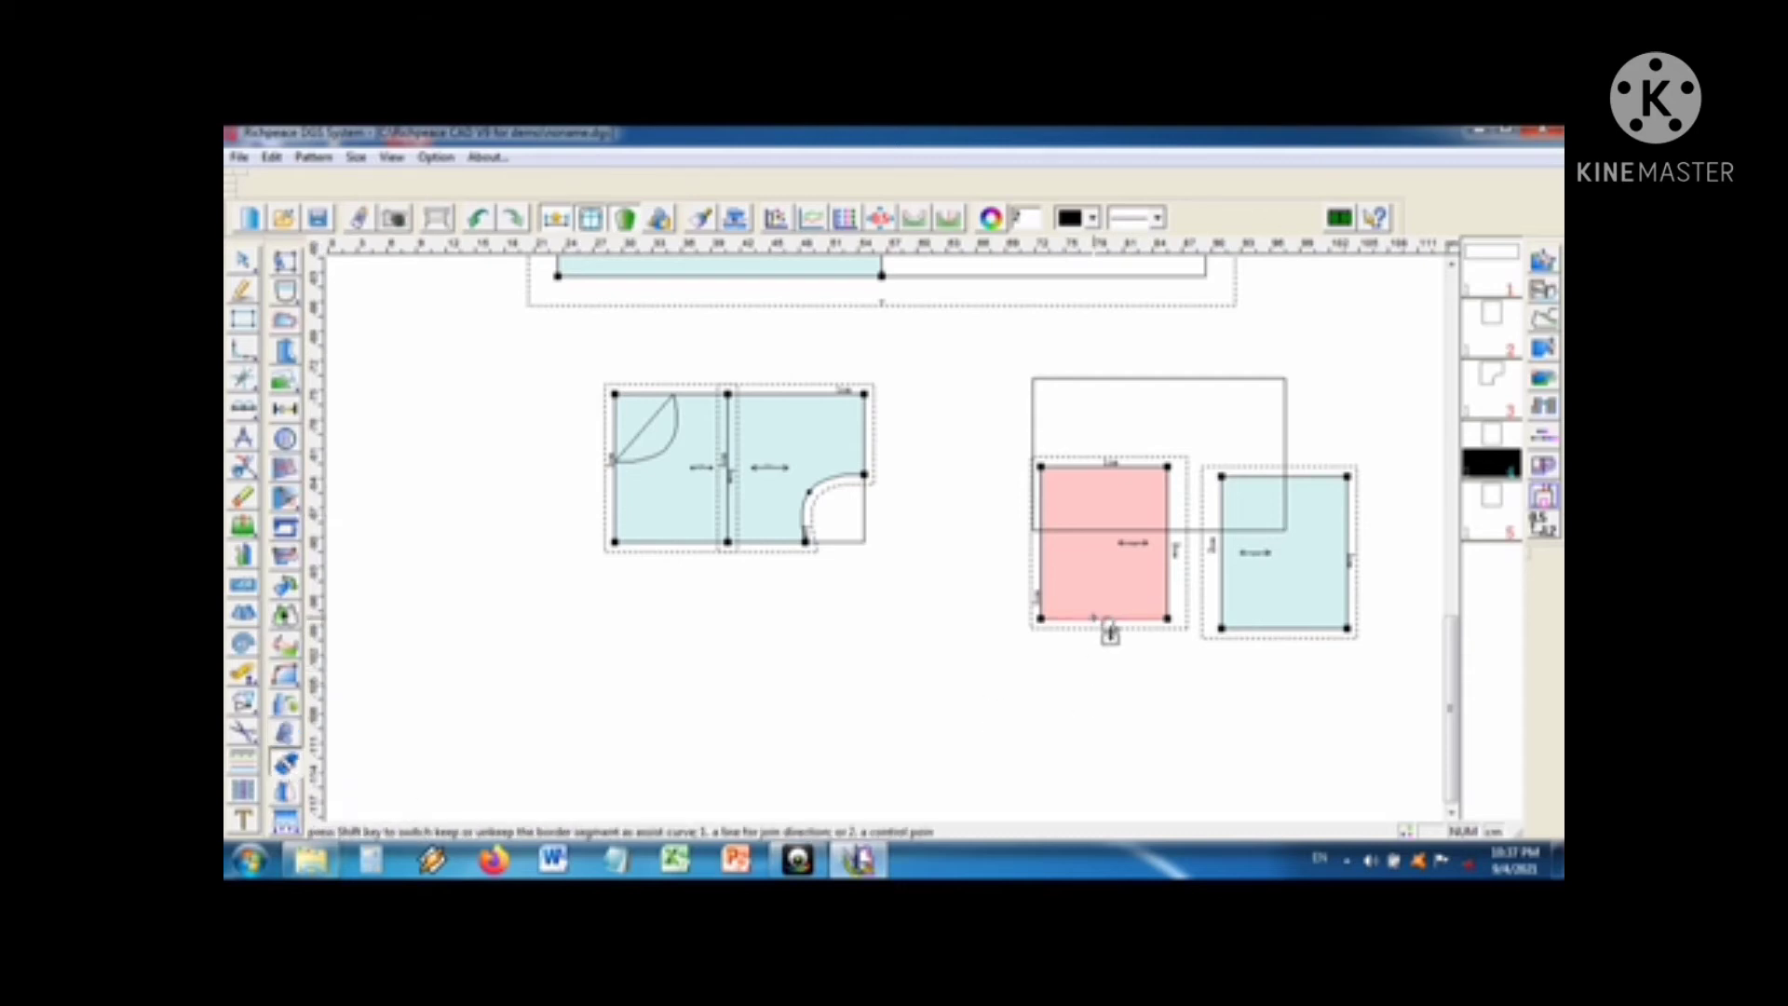
click(1284, 476)
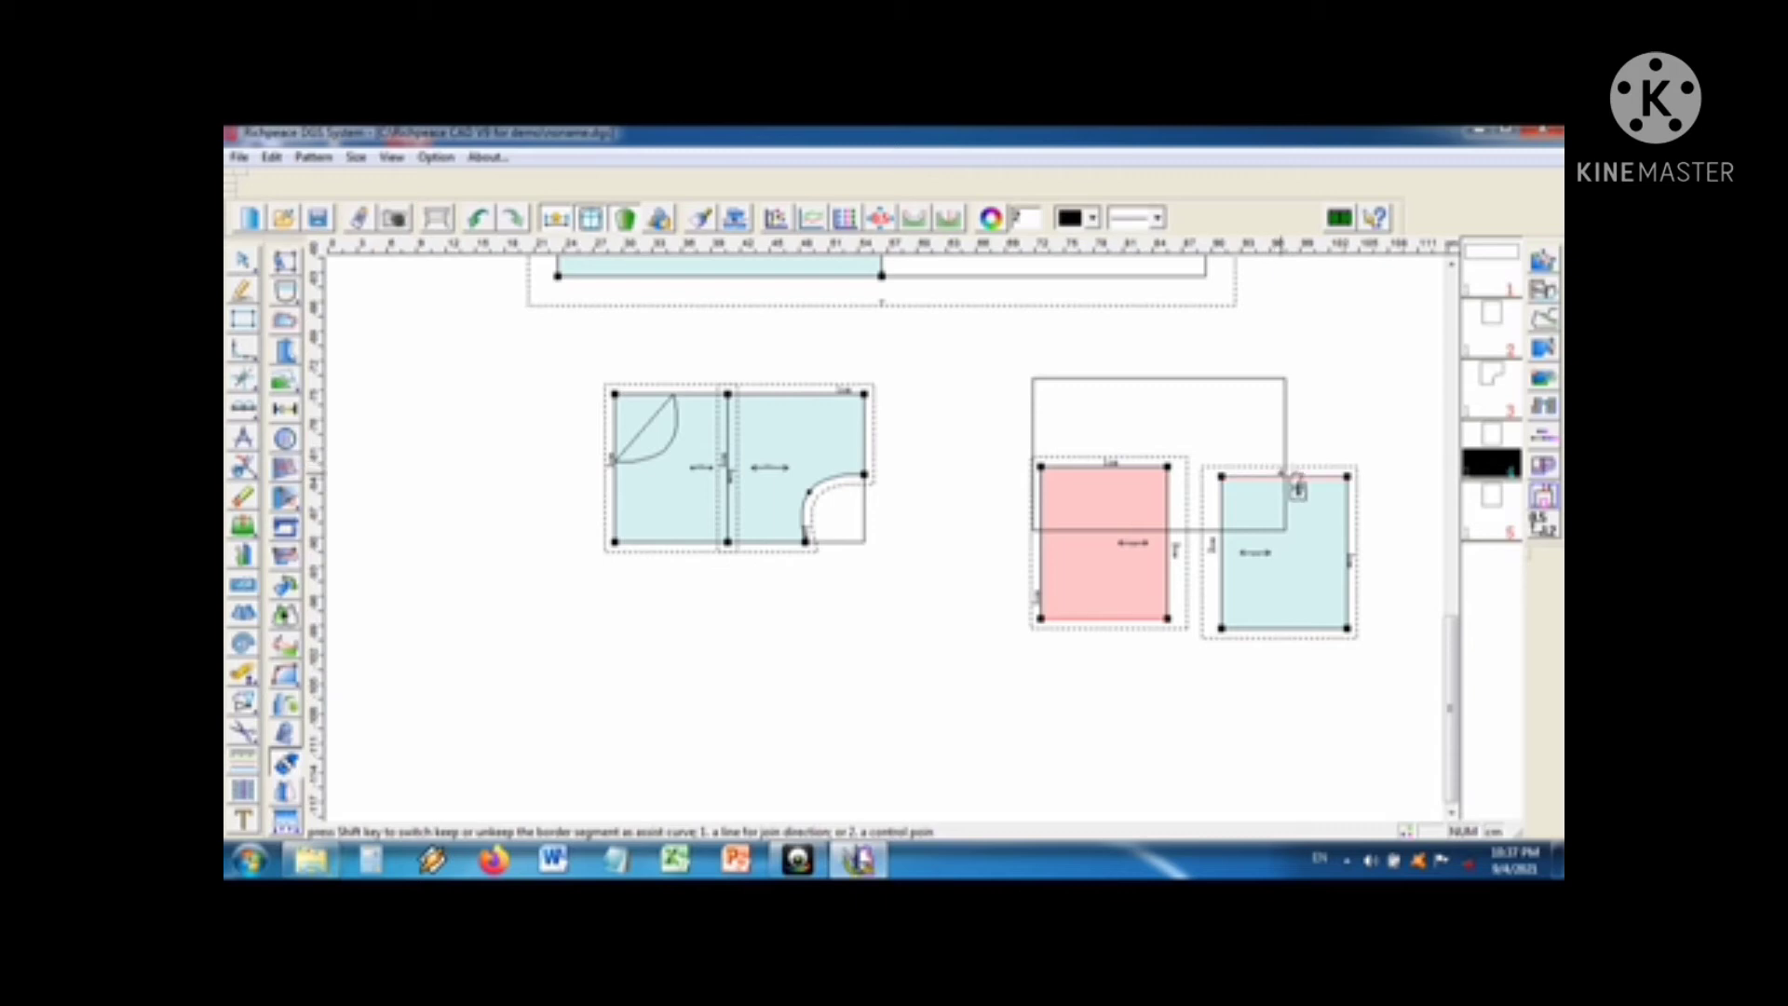
click(1281, 474)
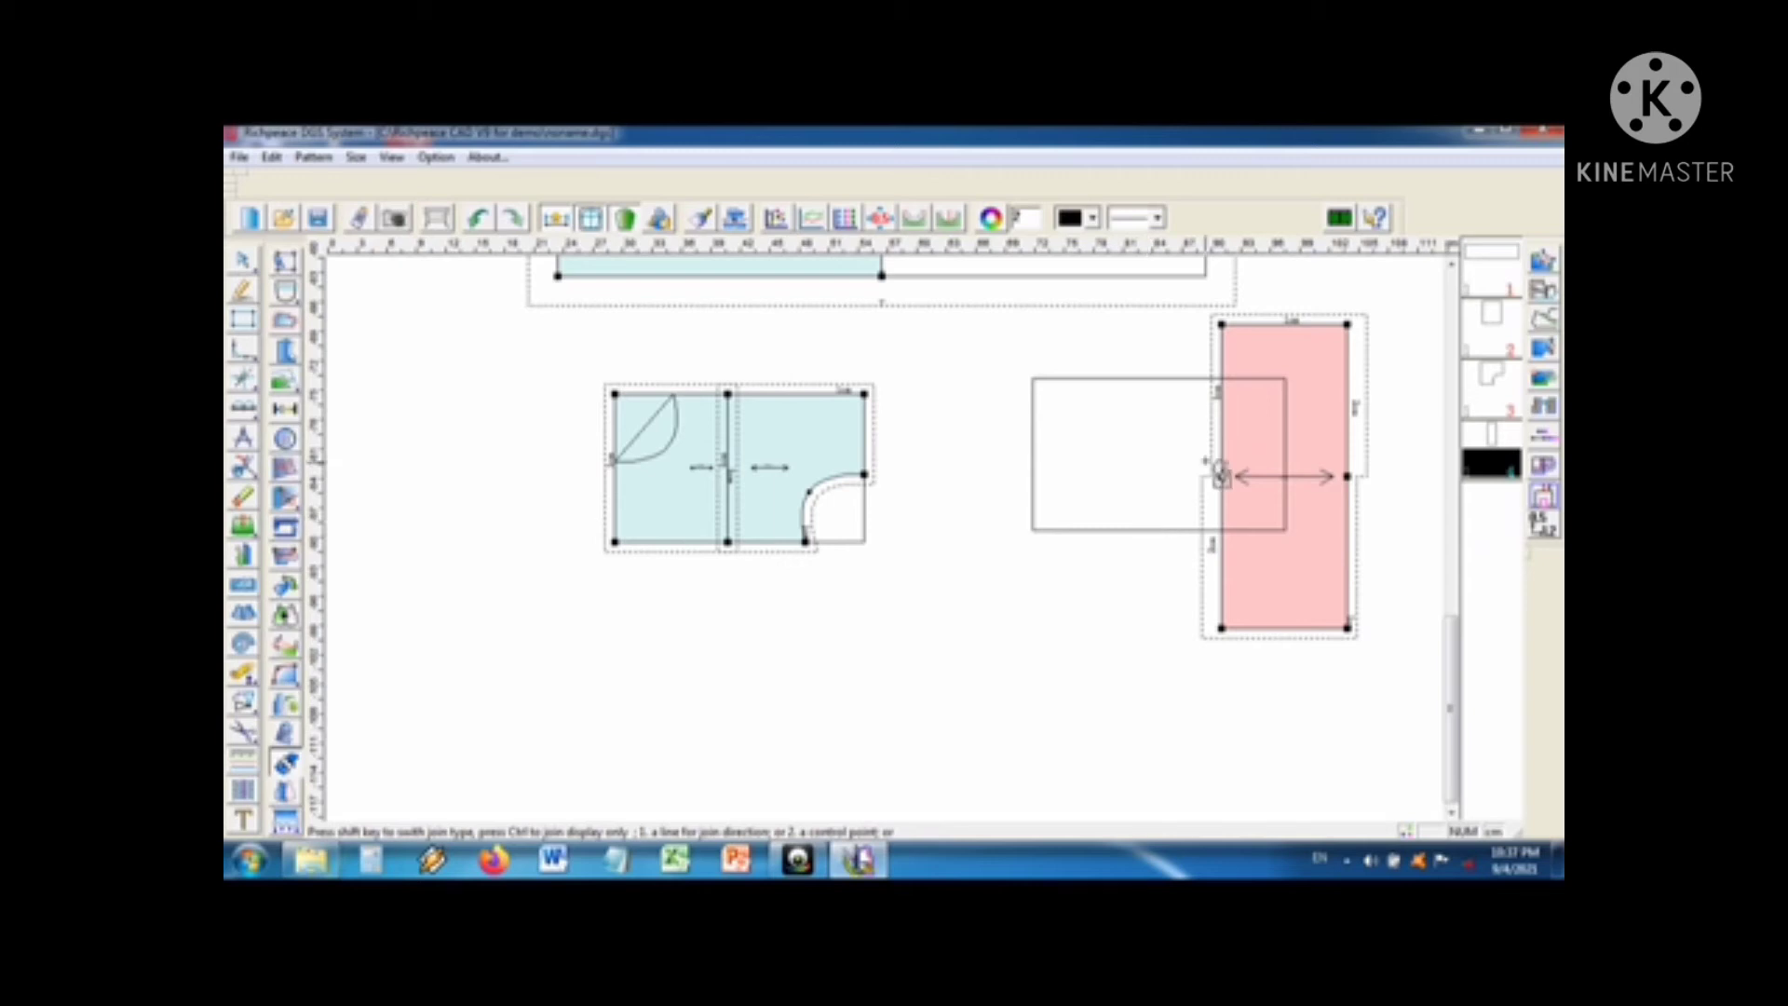
click(478, 220)
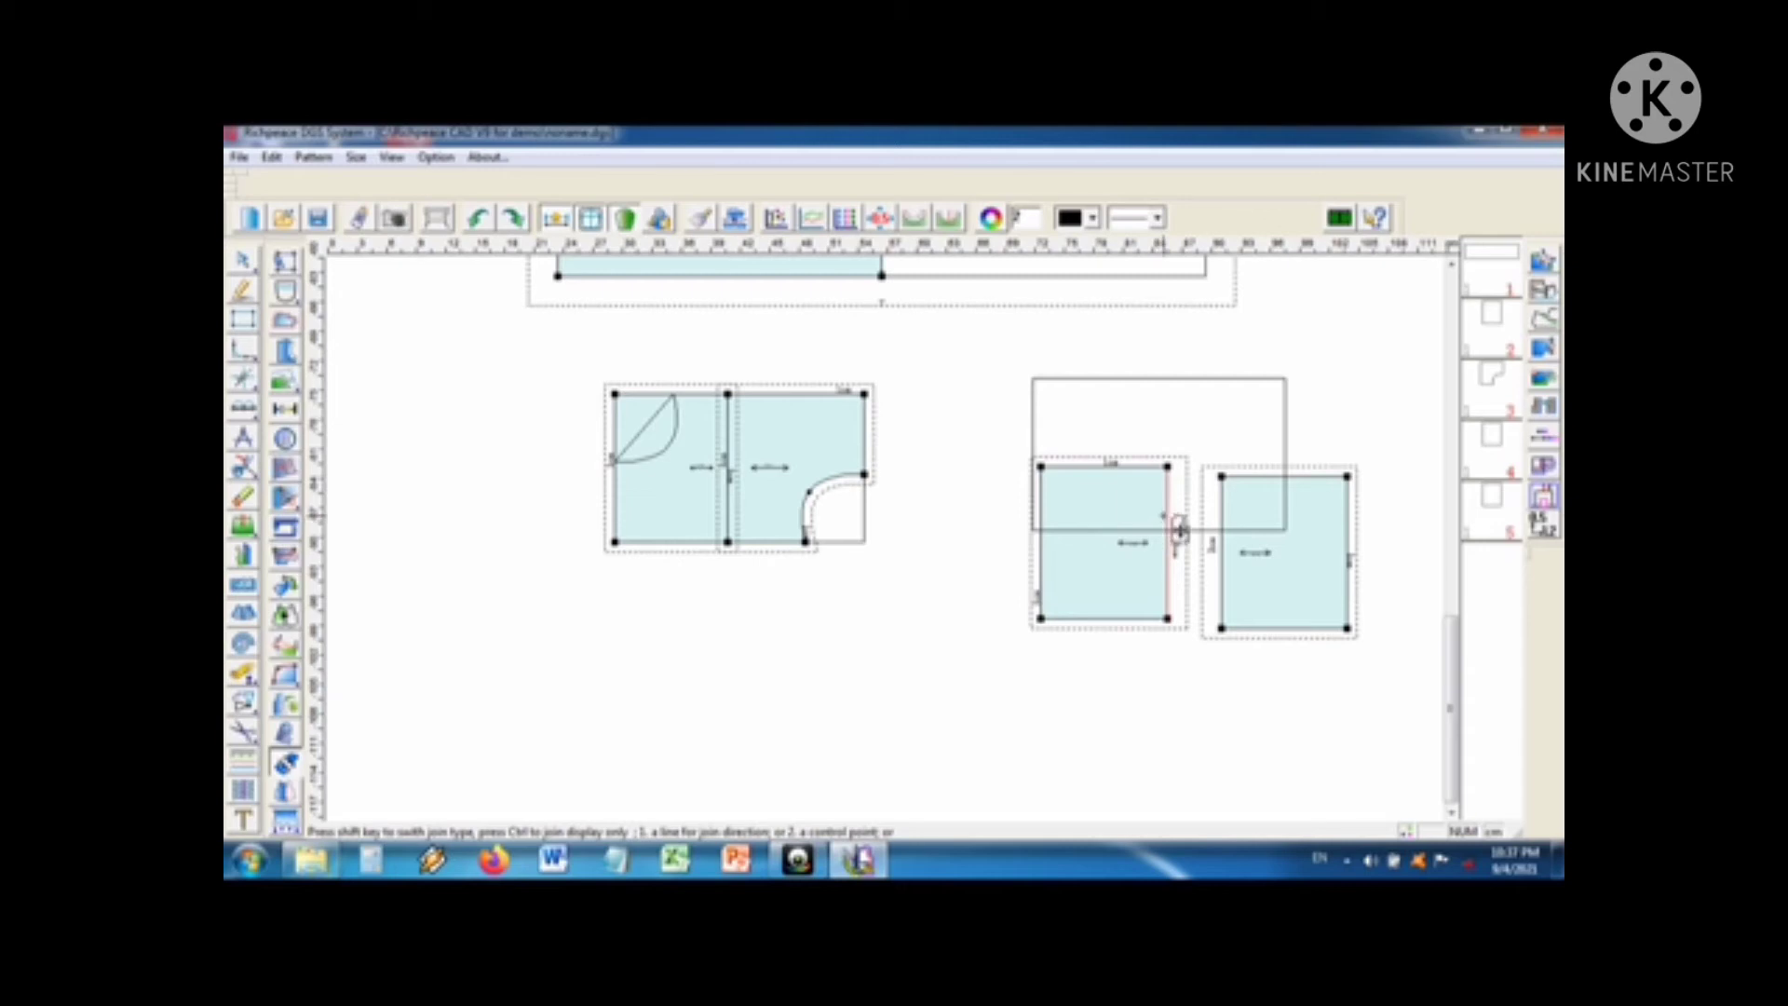
Step: Join the two rectangle halves along their facing side edges into a single pattern piece
click(1174, 535)
click(1222, 536)
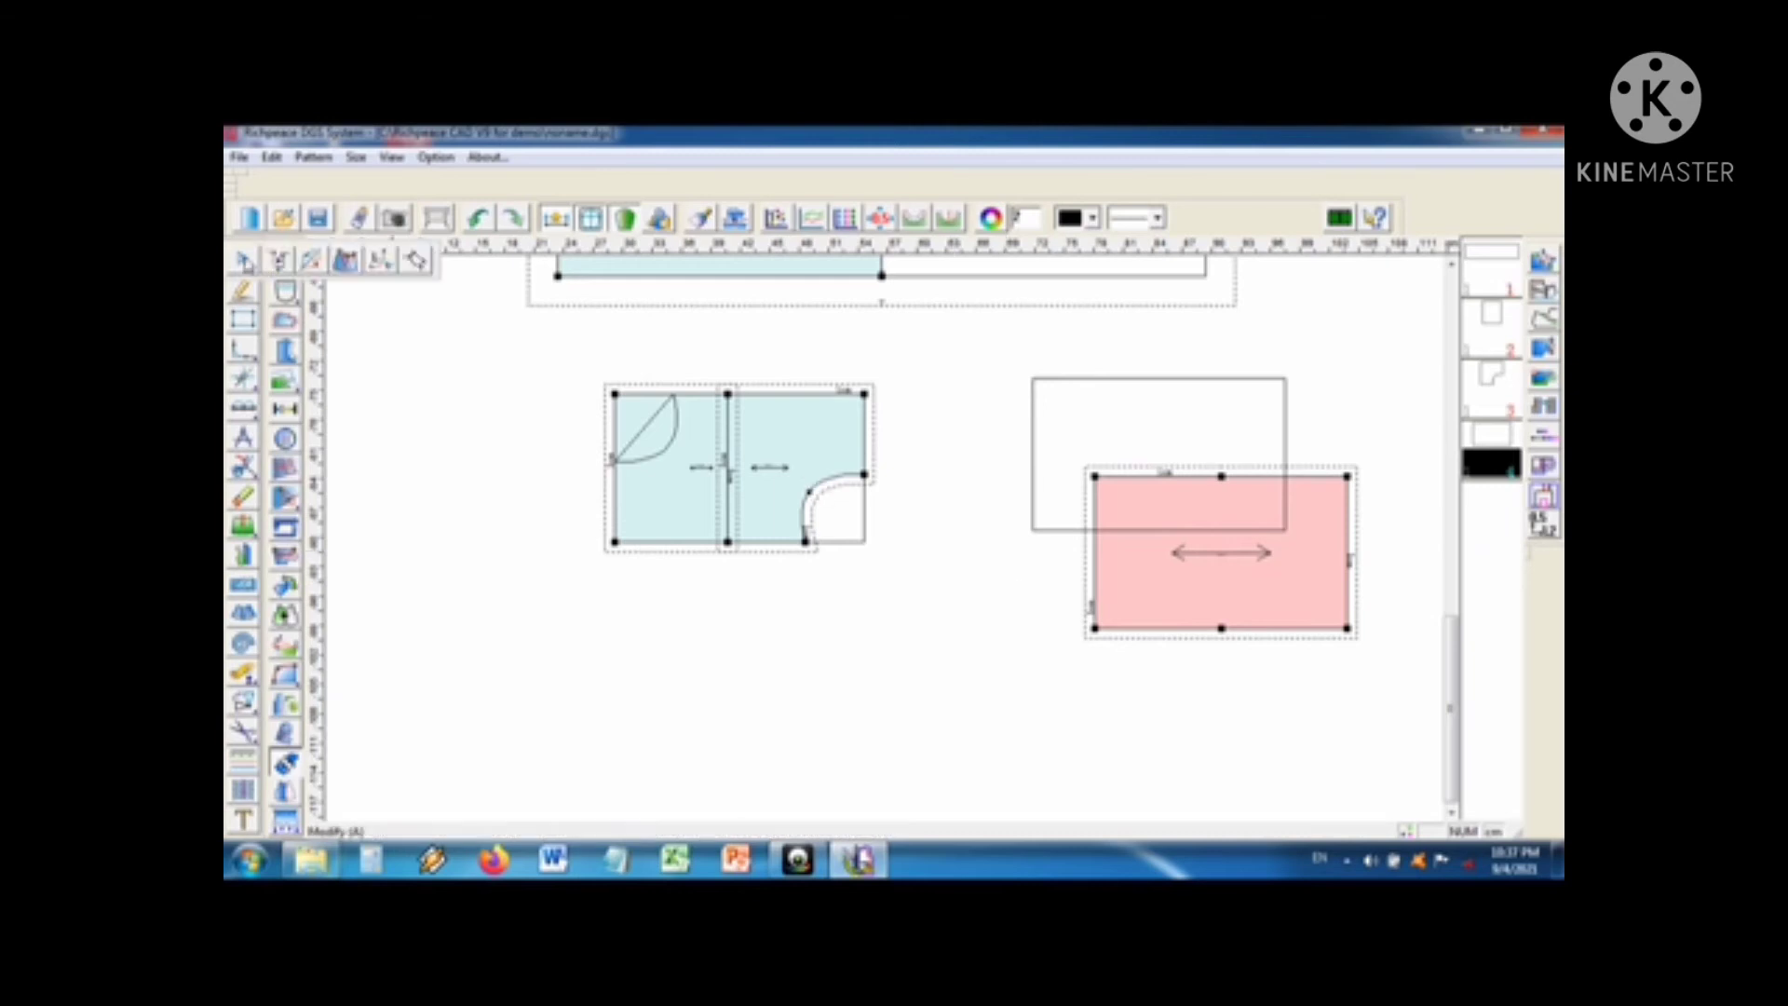
click(243, 261)
click(1138, 534)
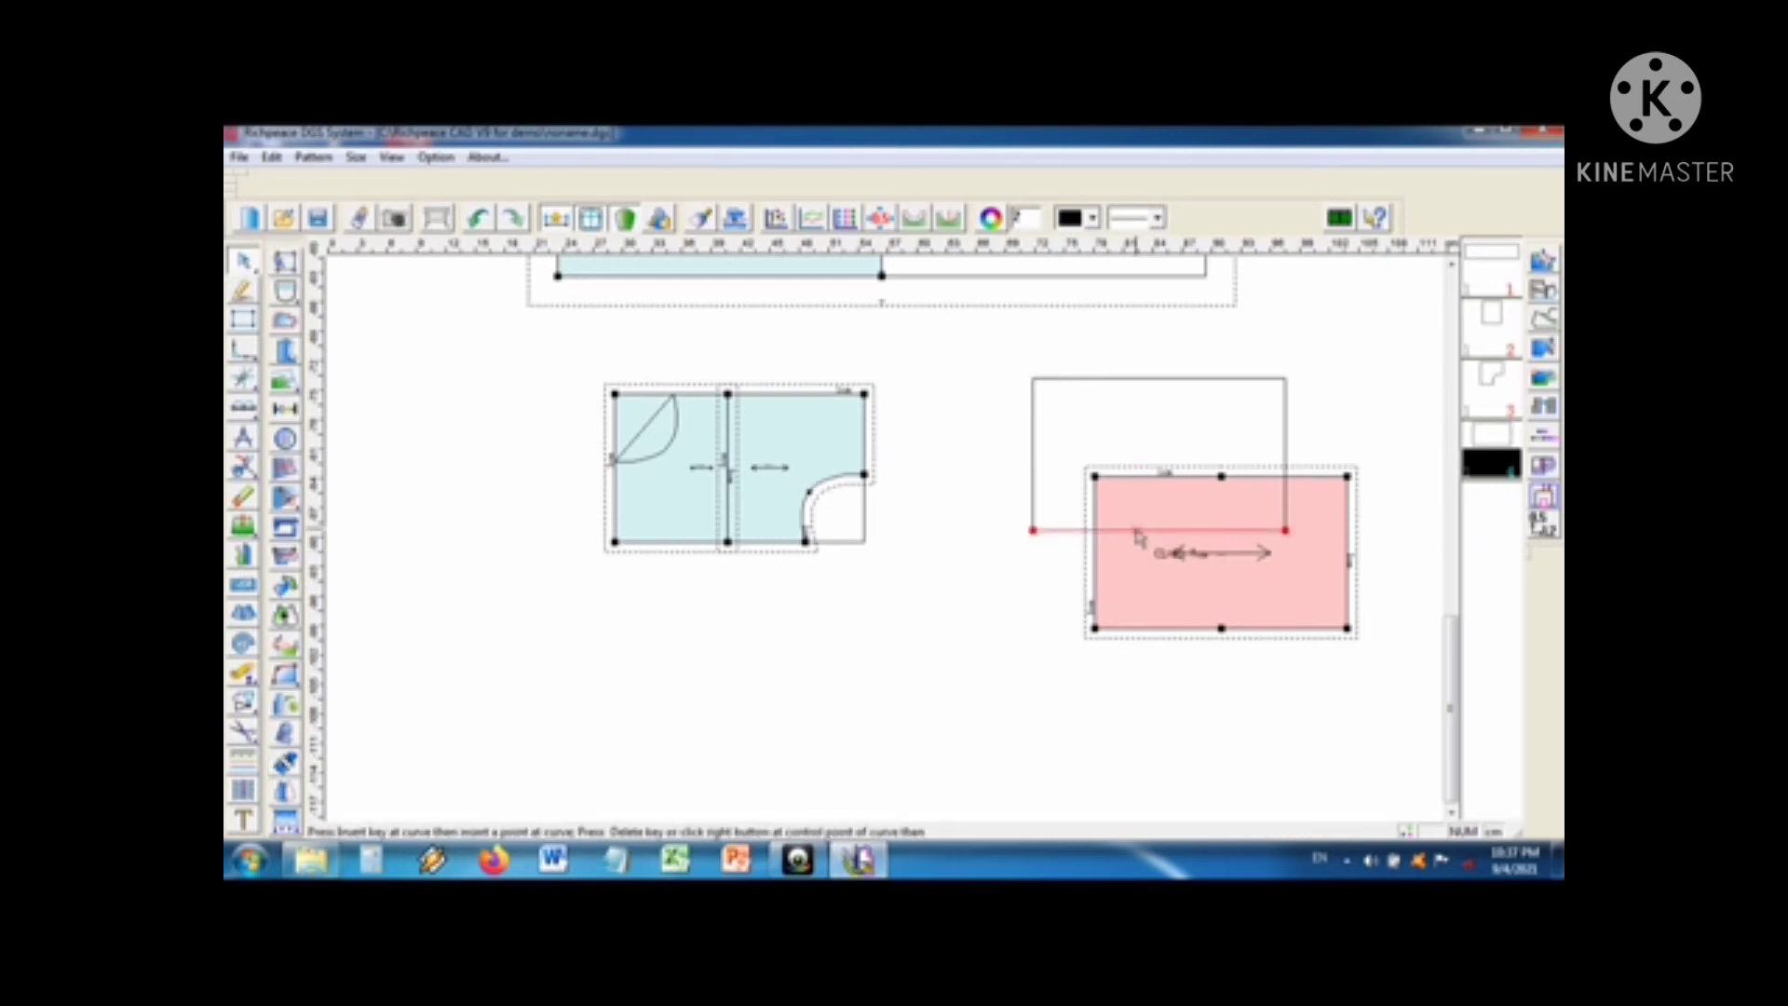
click(1107, 562)
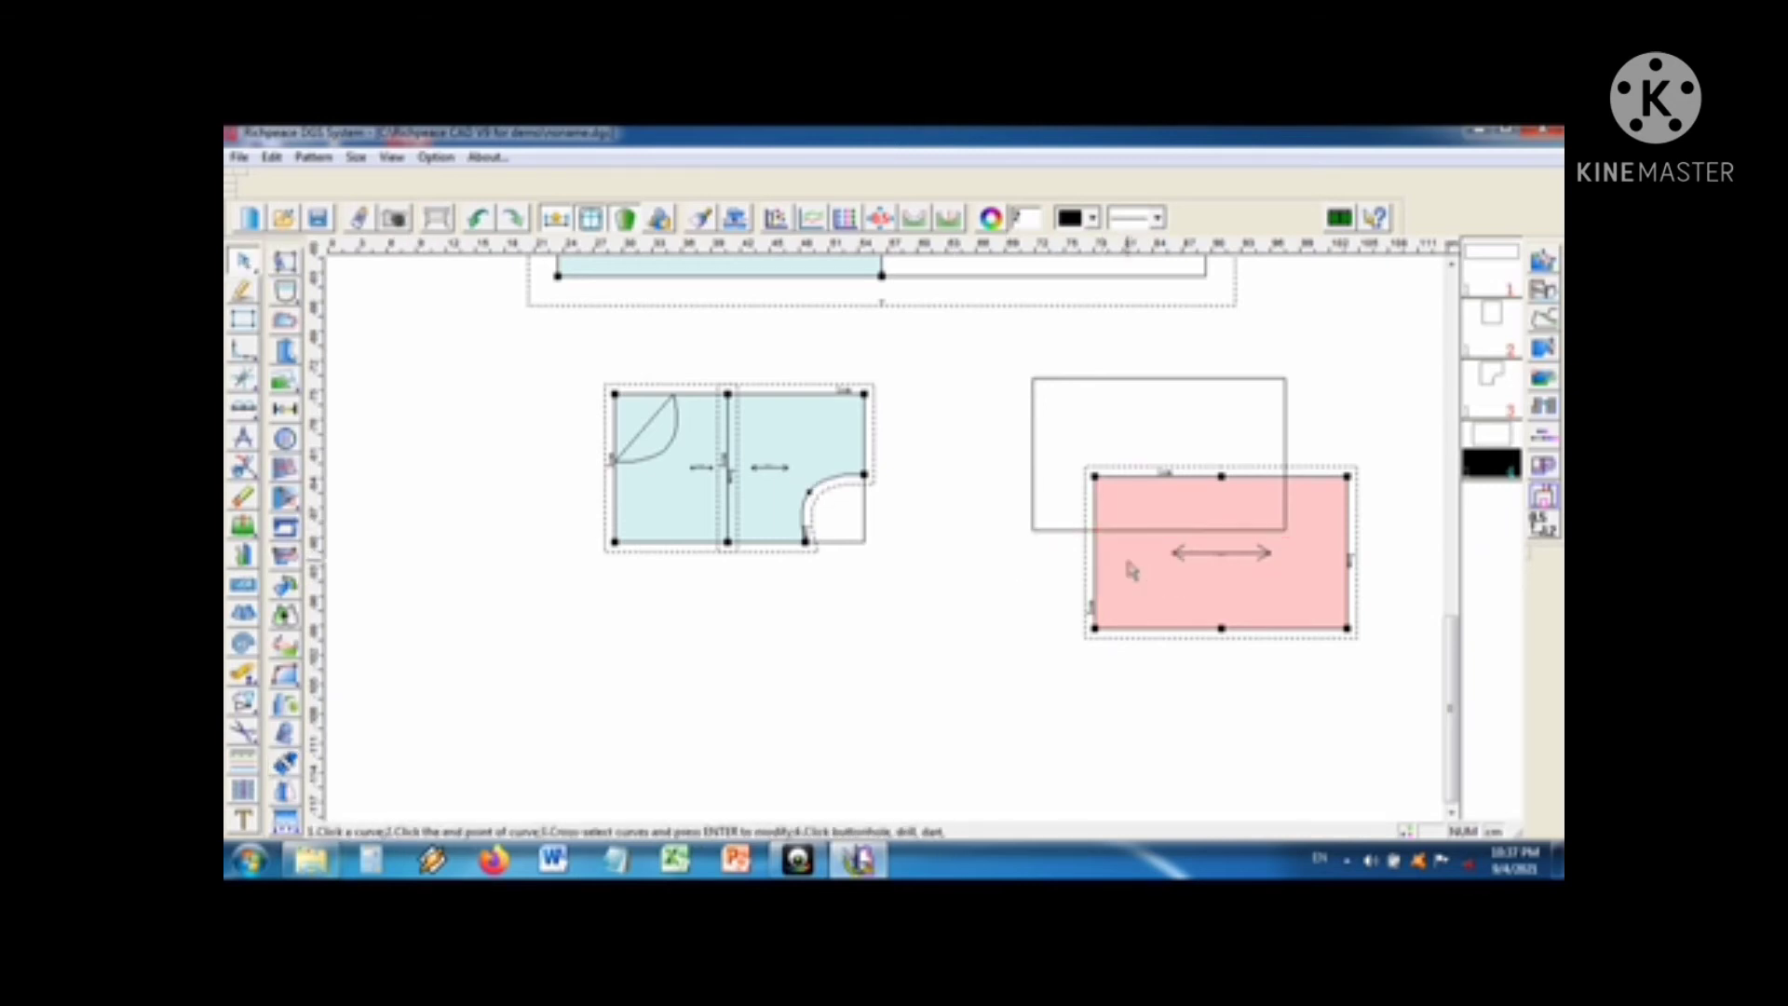
Step: Move the joined rectangular pattern piece down and clear of its drafted outline
key(space)
drag(1129, 562, 950, 671)
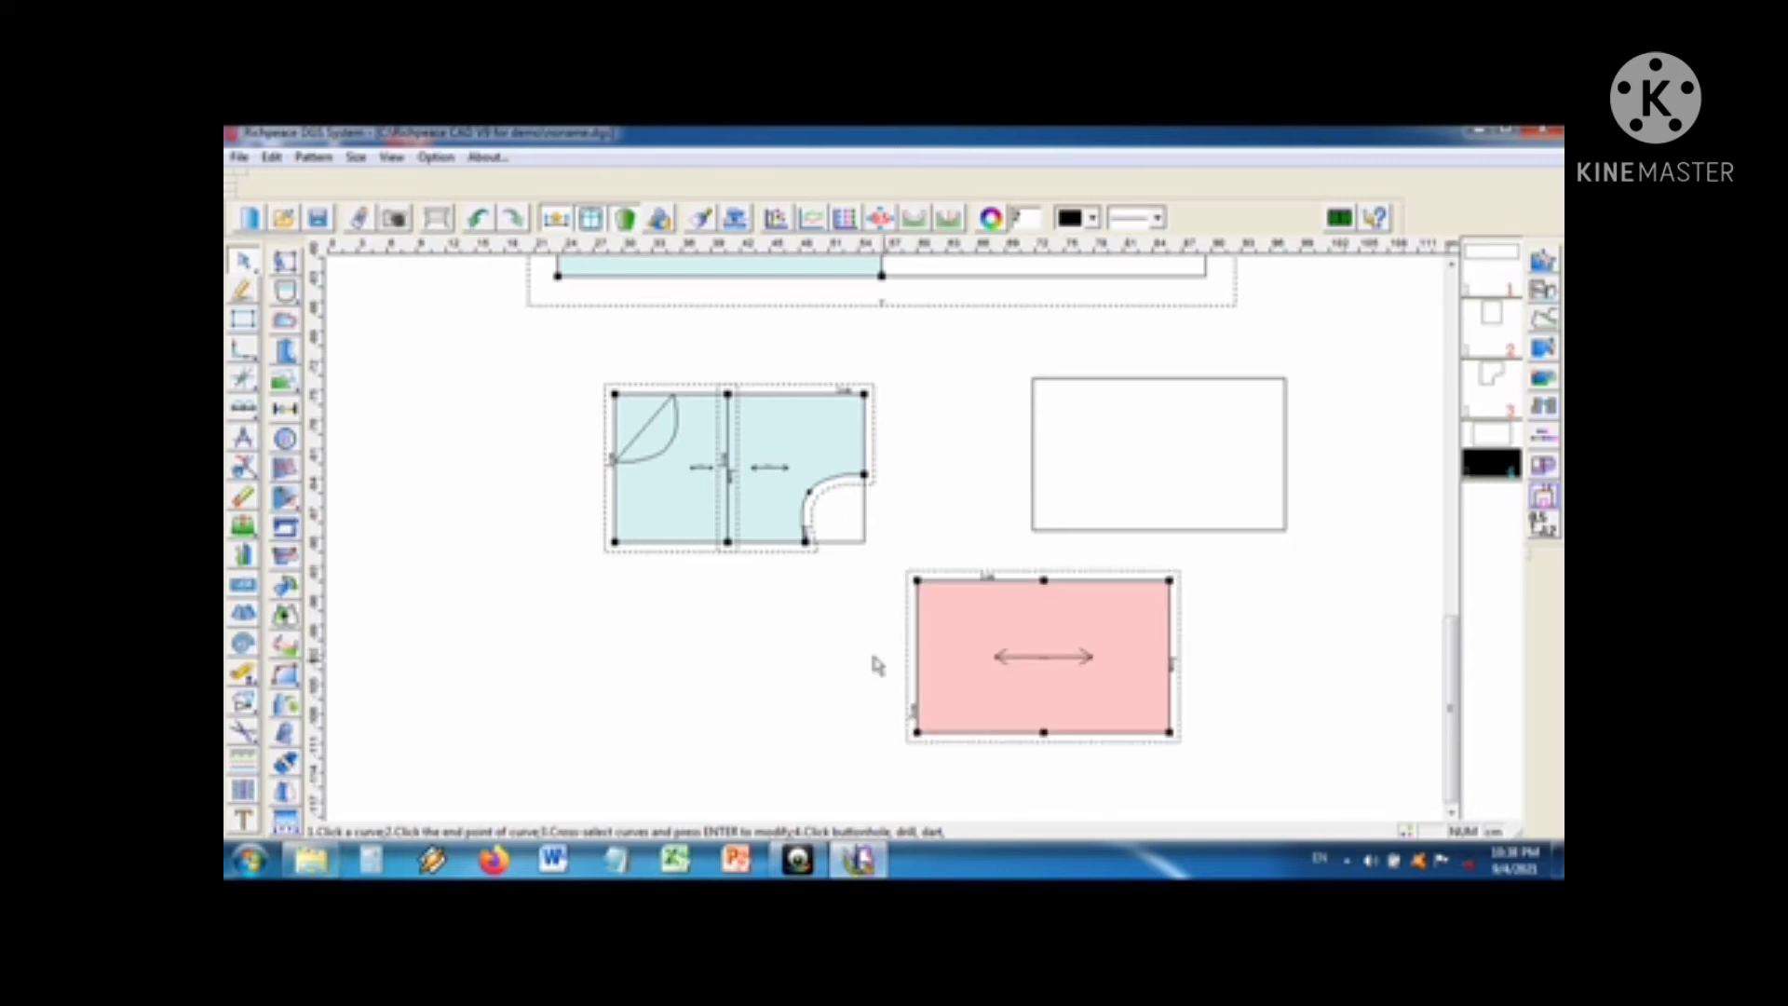
scroll(876, 666, down, 2)
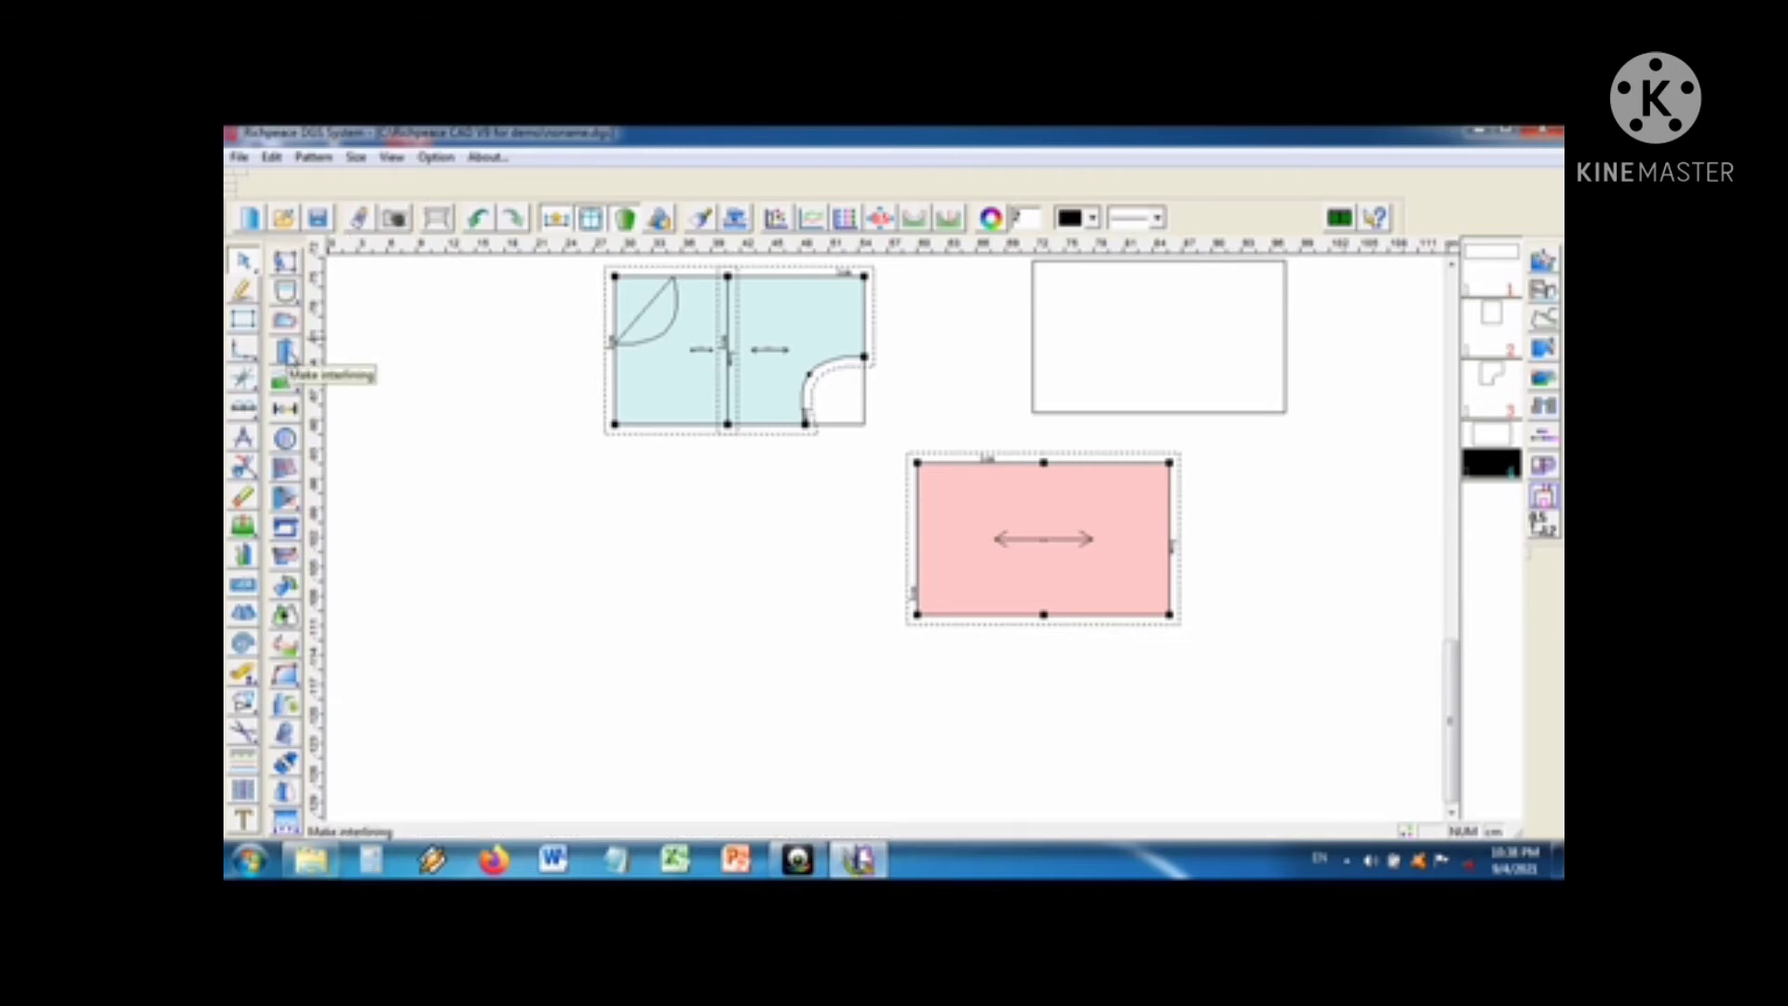
Step: Make a 3 cm wide interlining along the curved edge of the cut-out pattern piece, keeping its seam and grainline direction
click(287, 351)
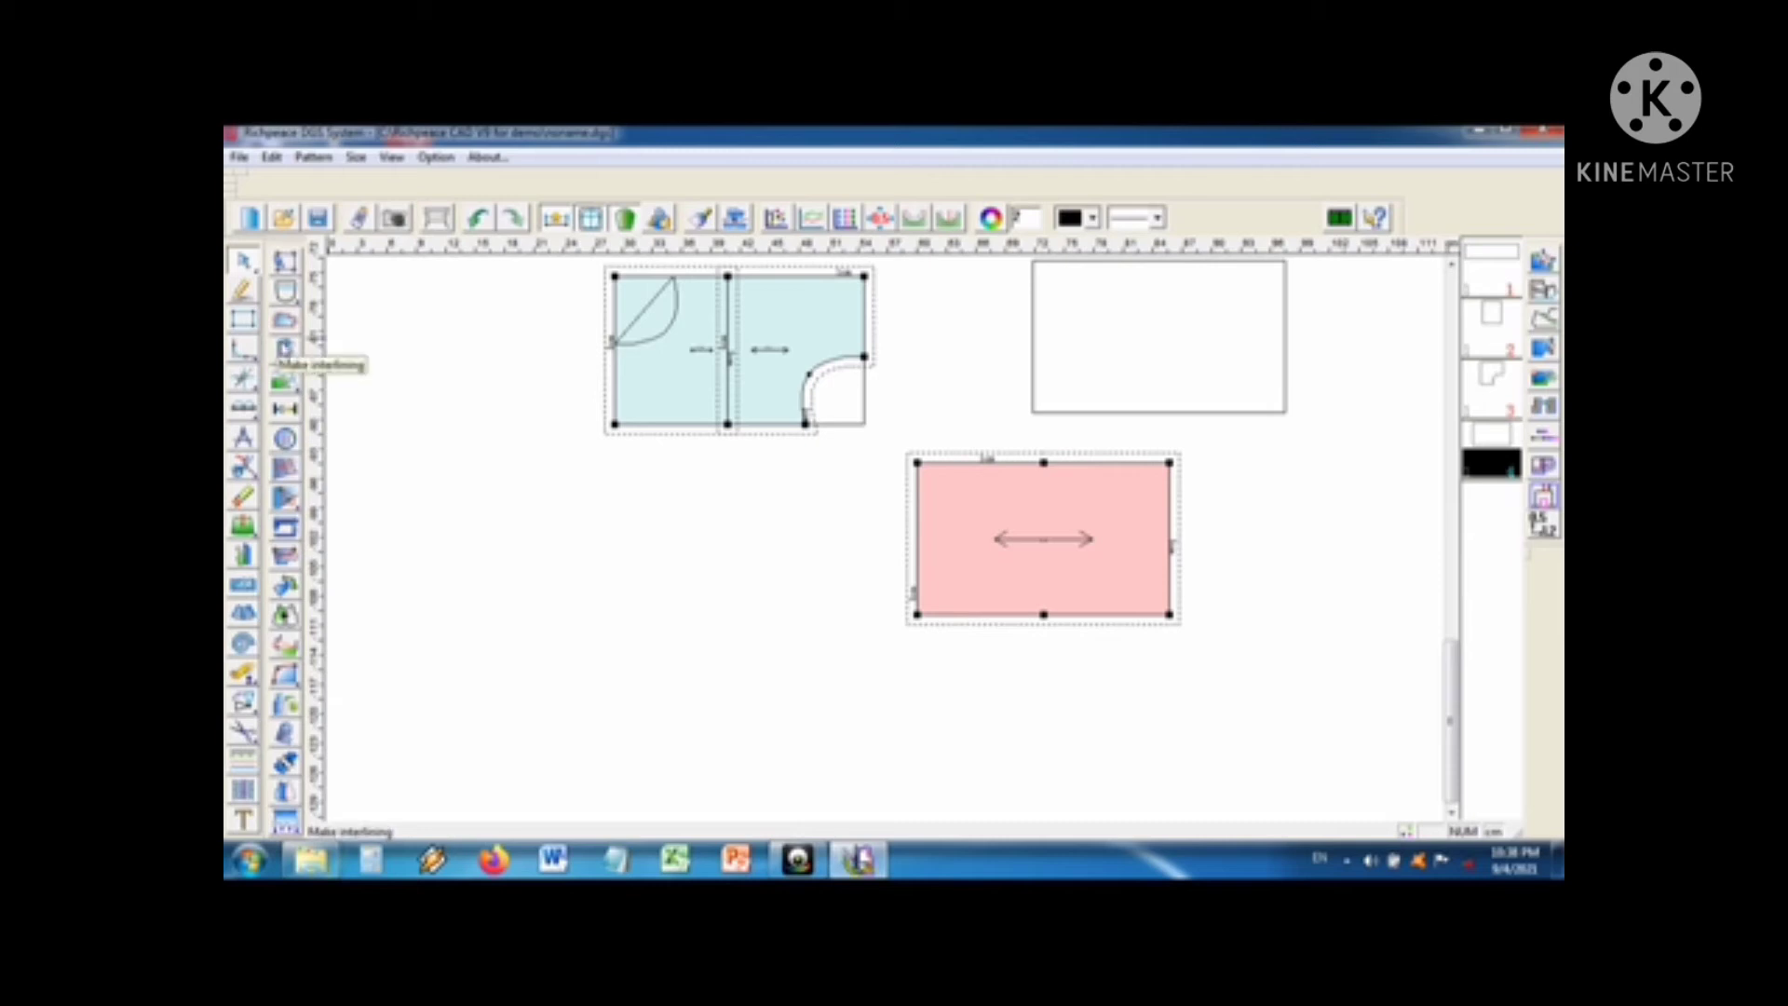
click(284, 352)
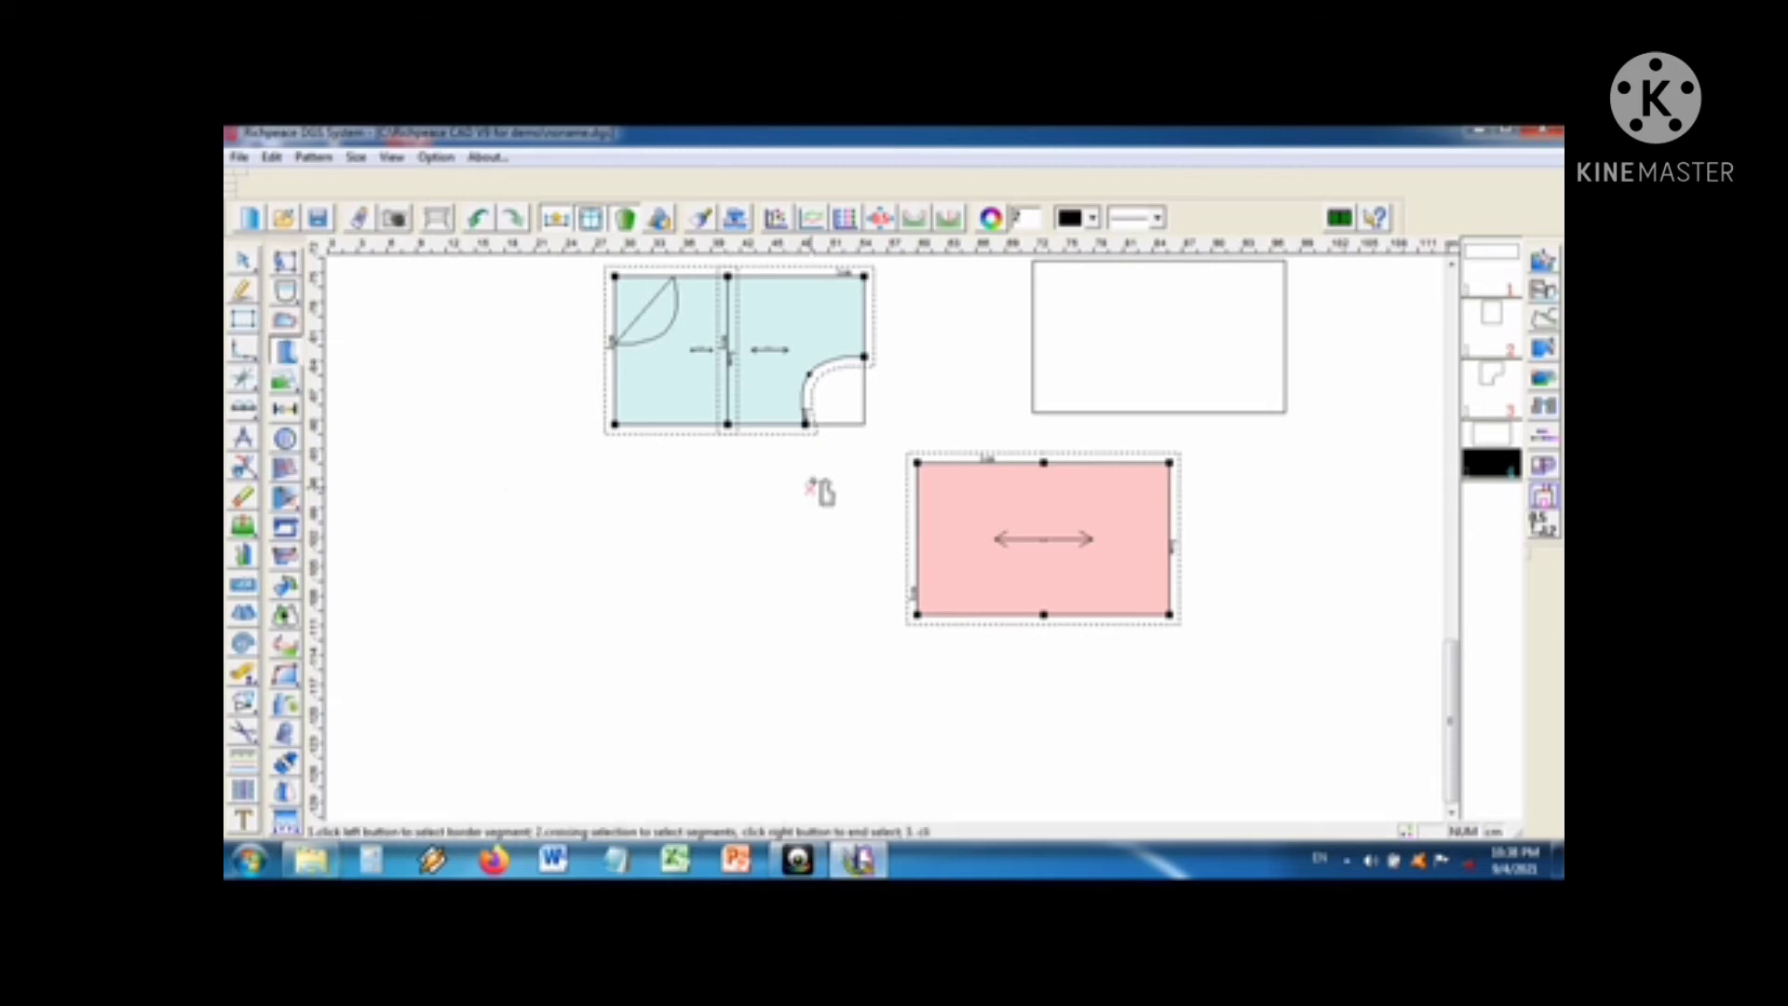
click(809, 374)
right_click(818, 374)
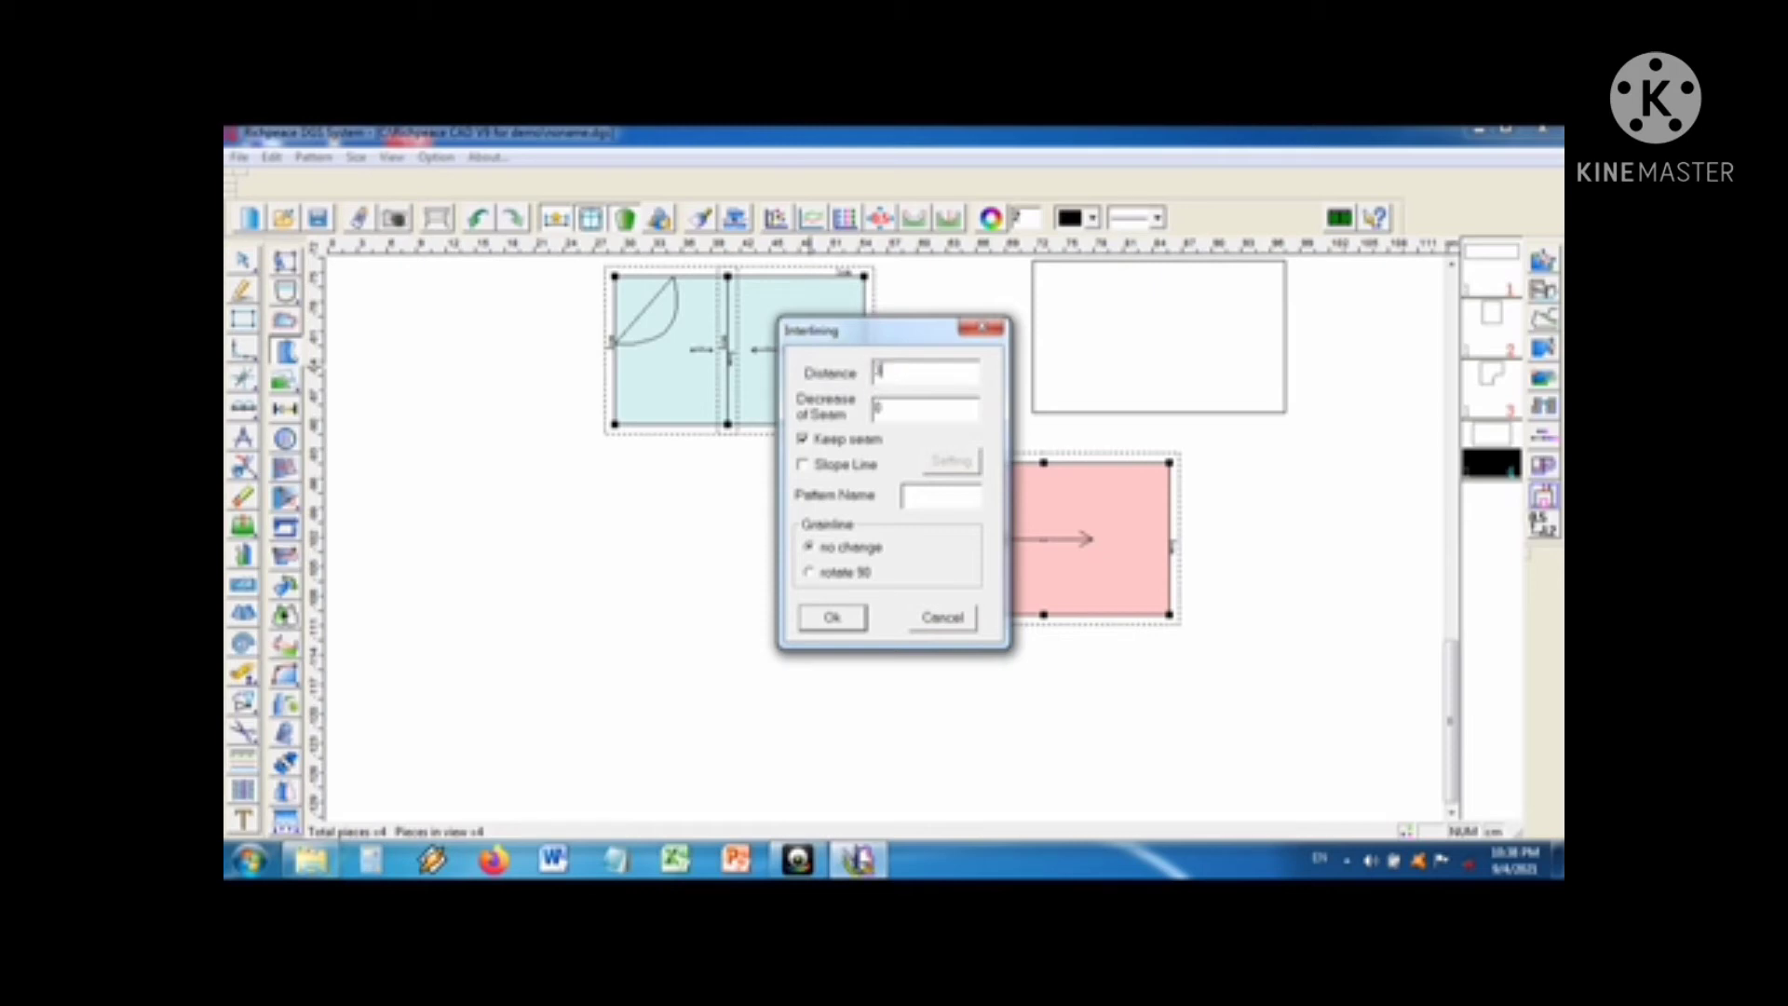
click(844, 620)
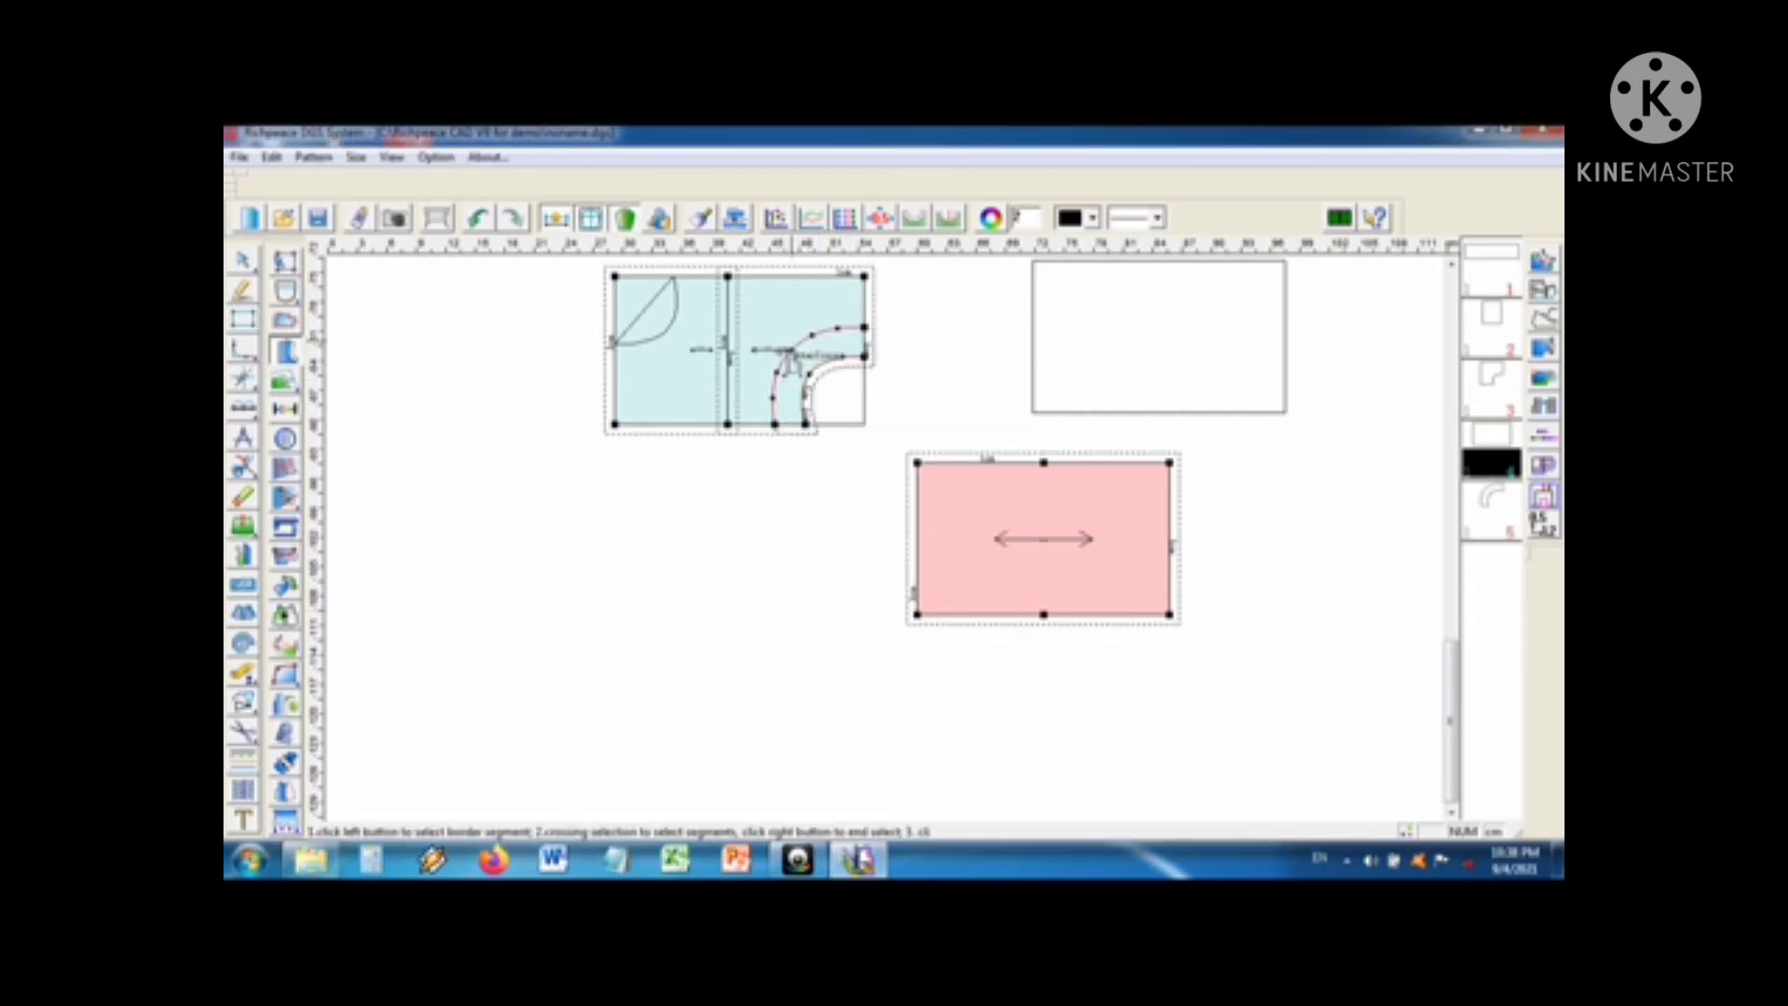
Step: Move the curved-edge piece and its new interlining piece off the drafted outline, placing them separately below it
click(244, 262)
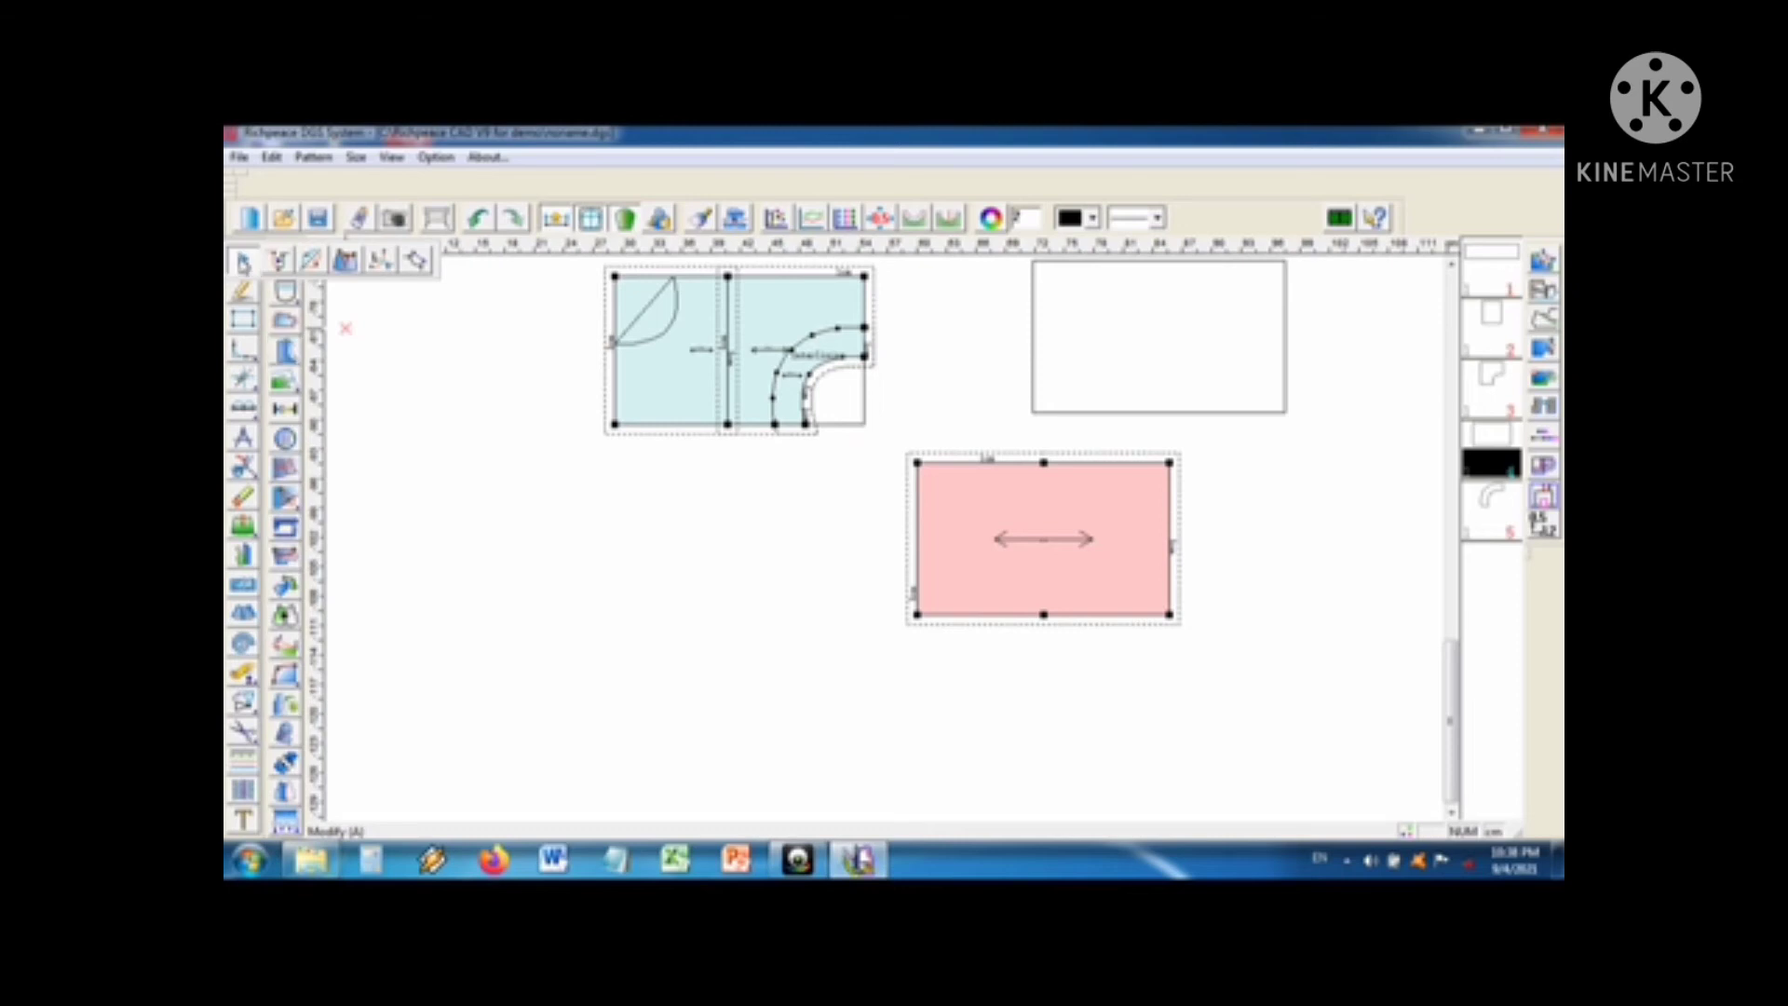
click(788, 373)
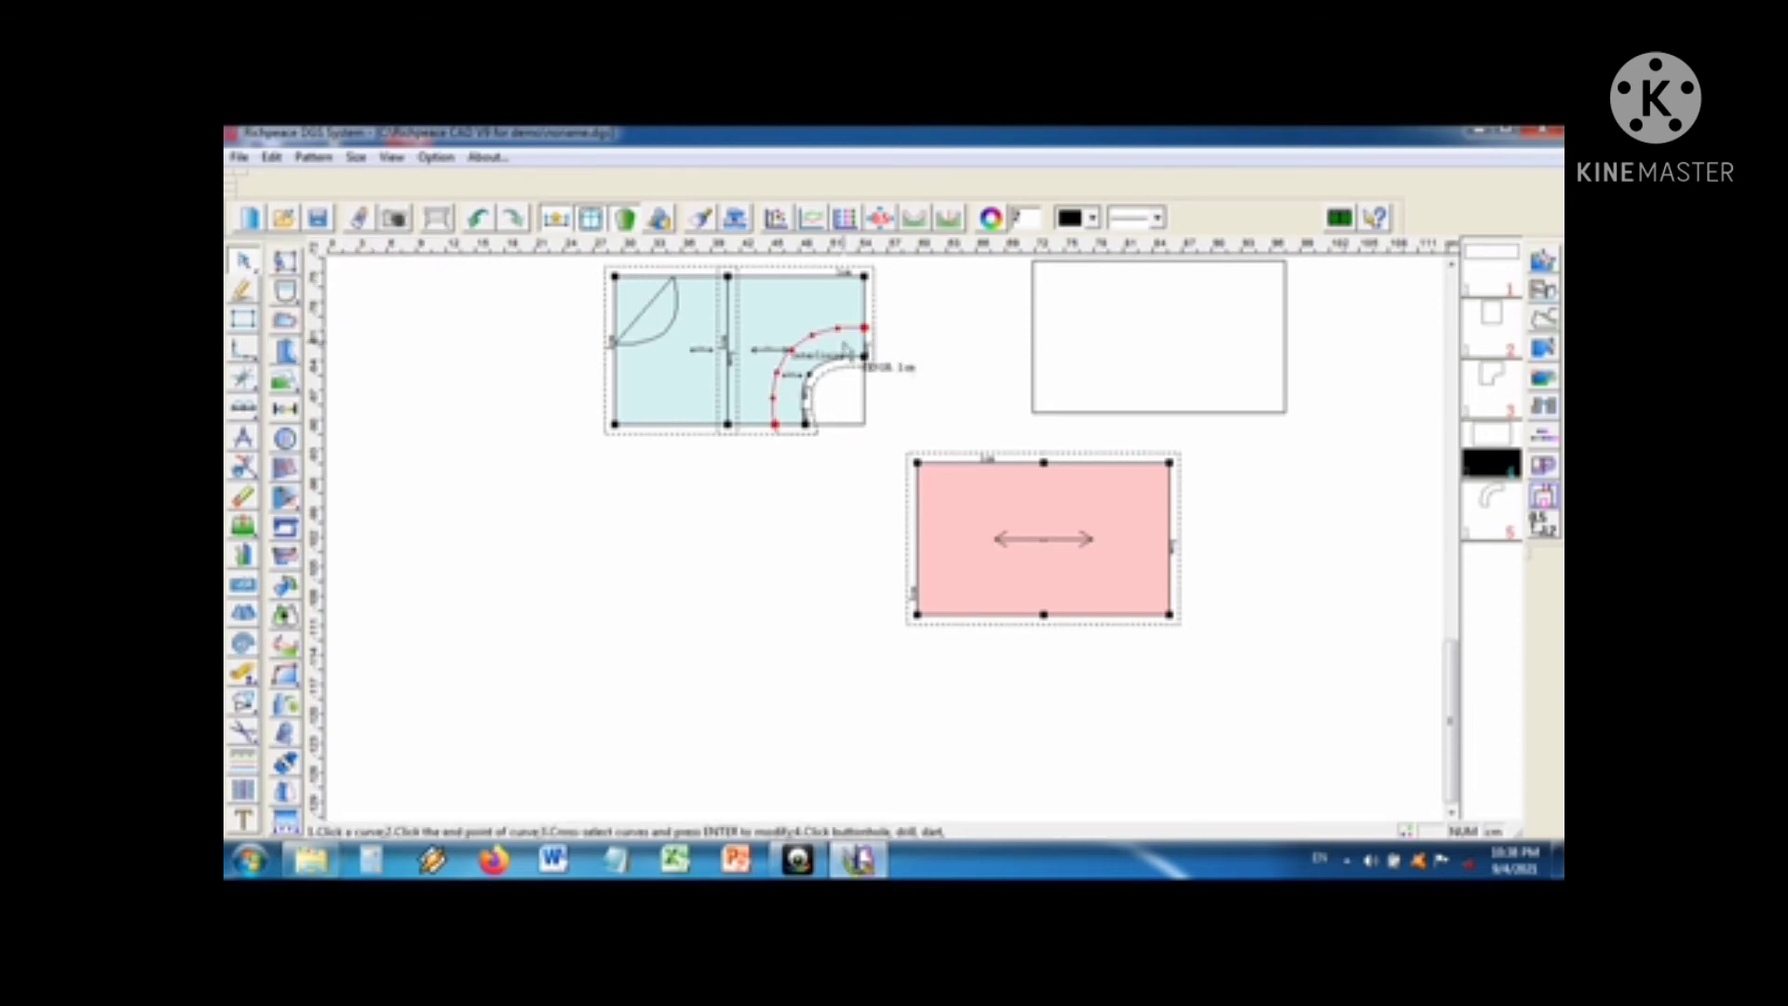
click(844, 343)
key(space)
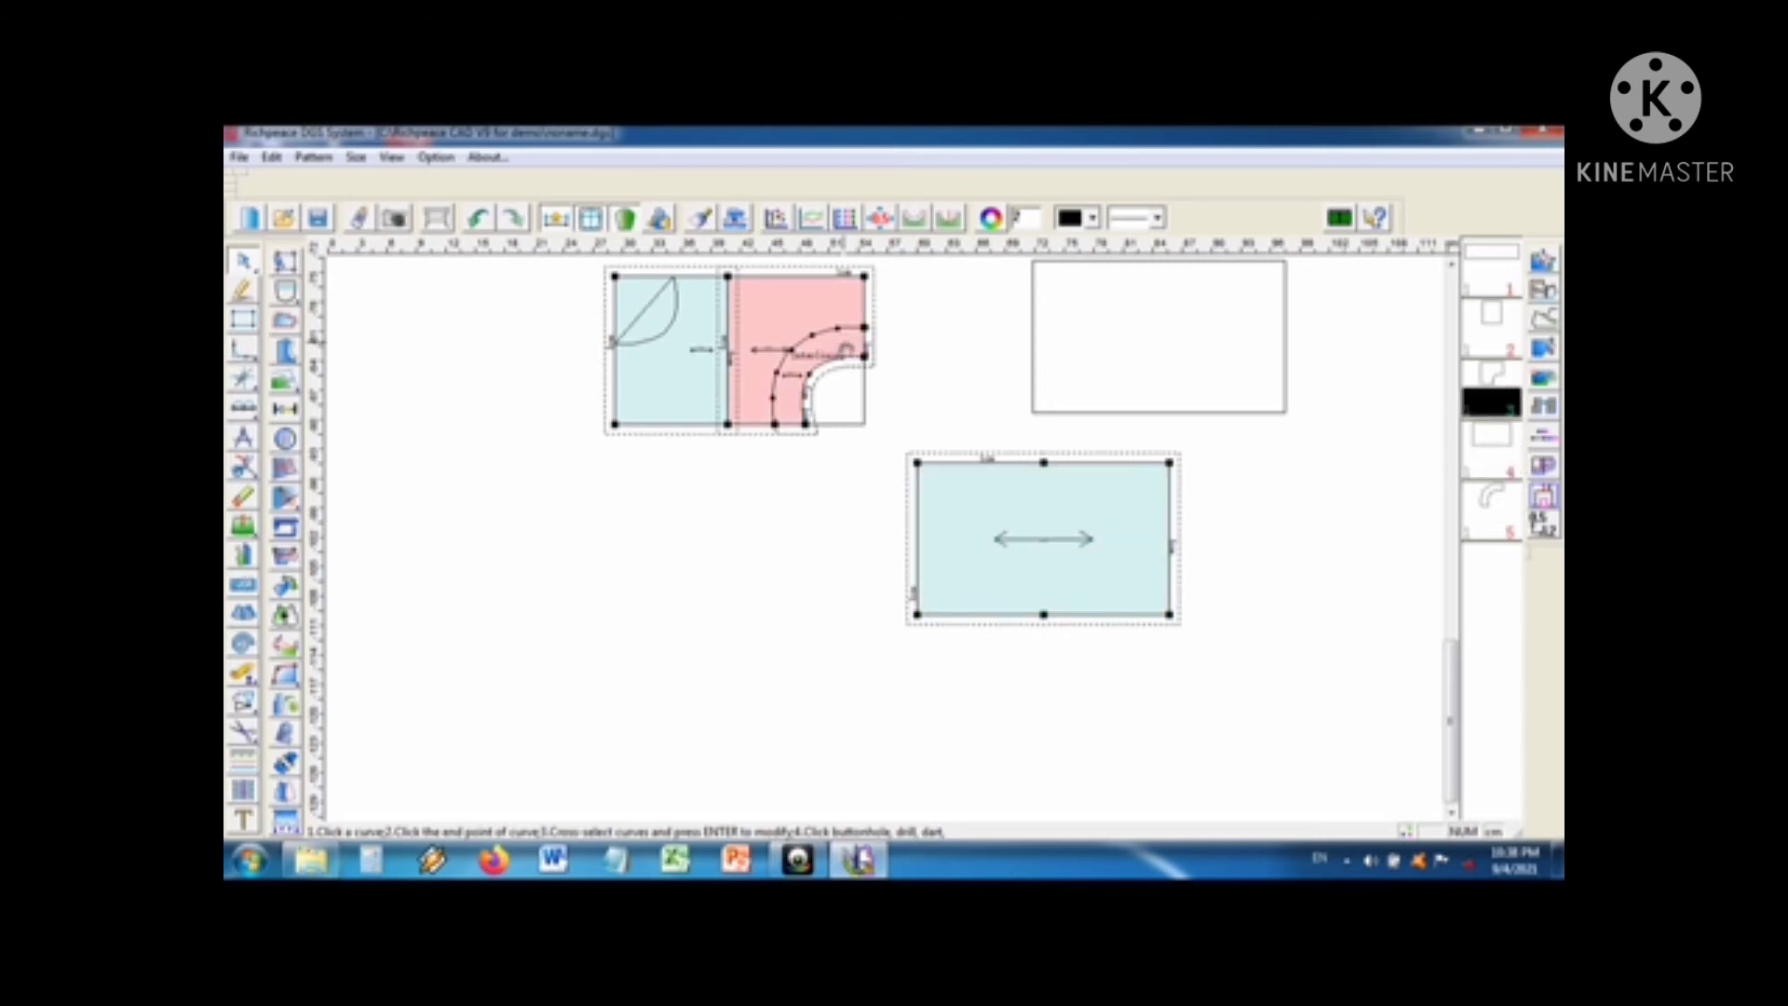
click(590, 537)
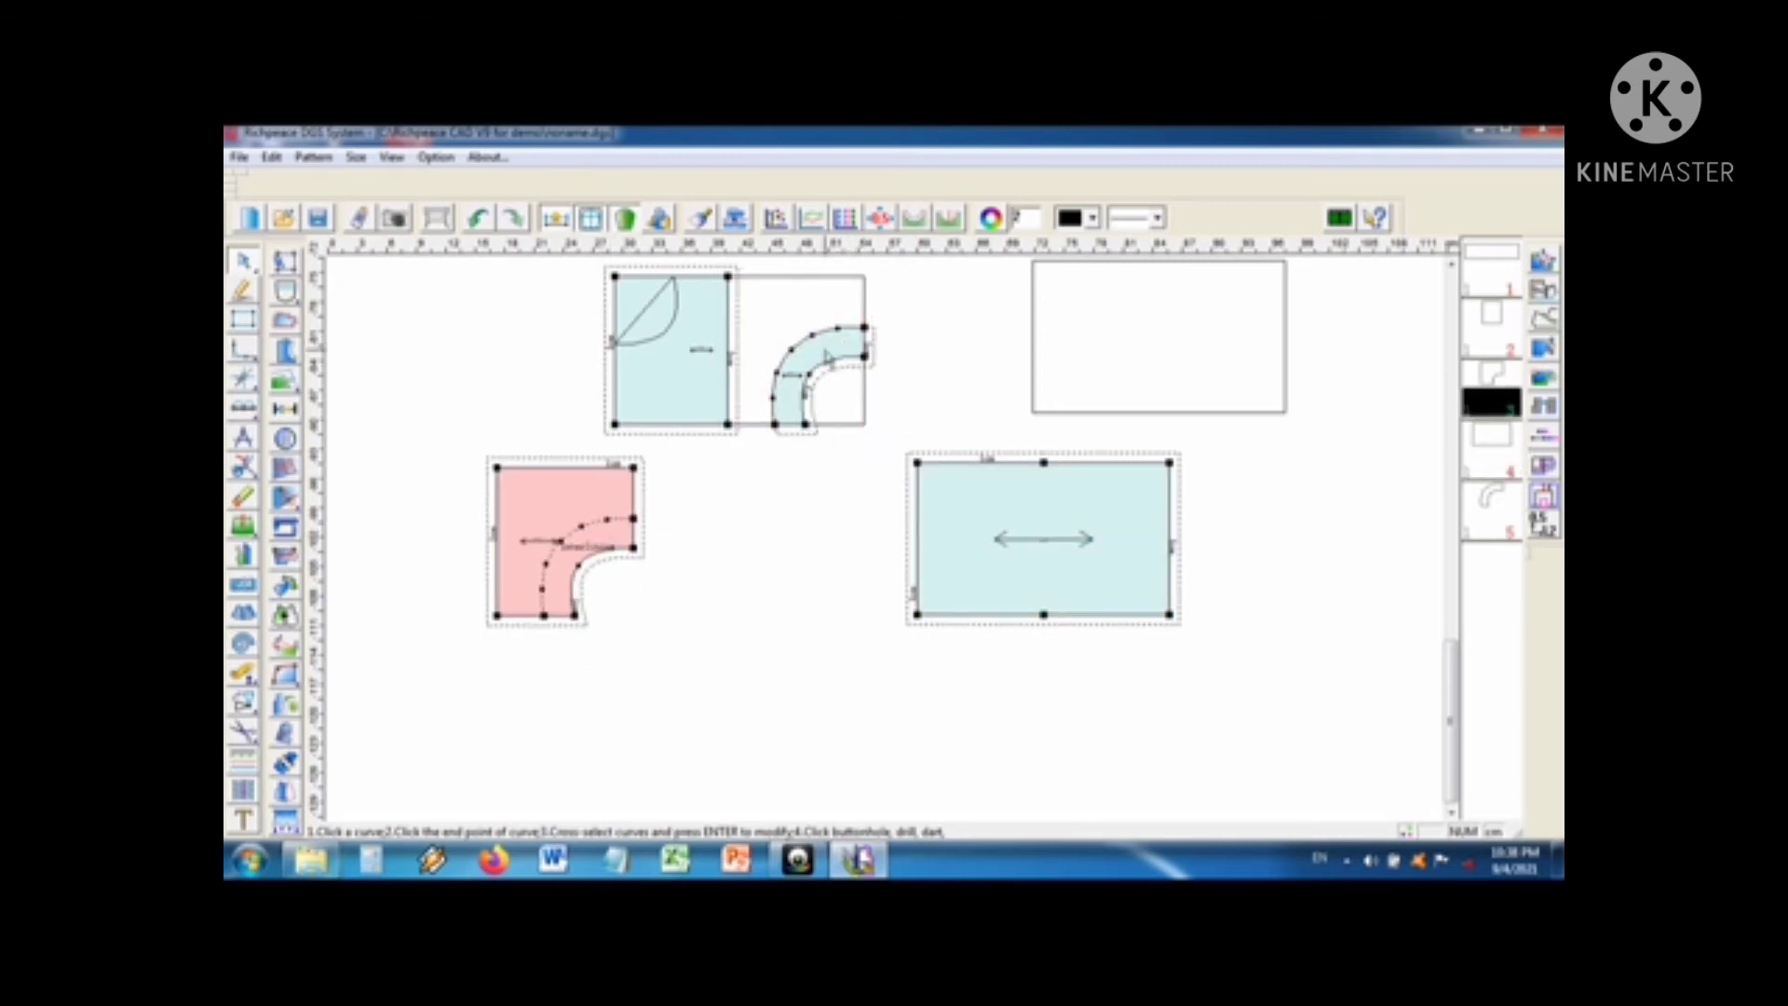
key(space)
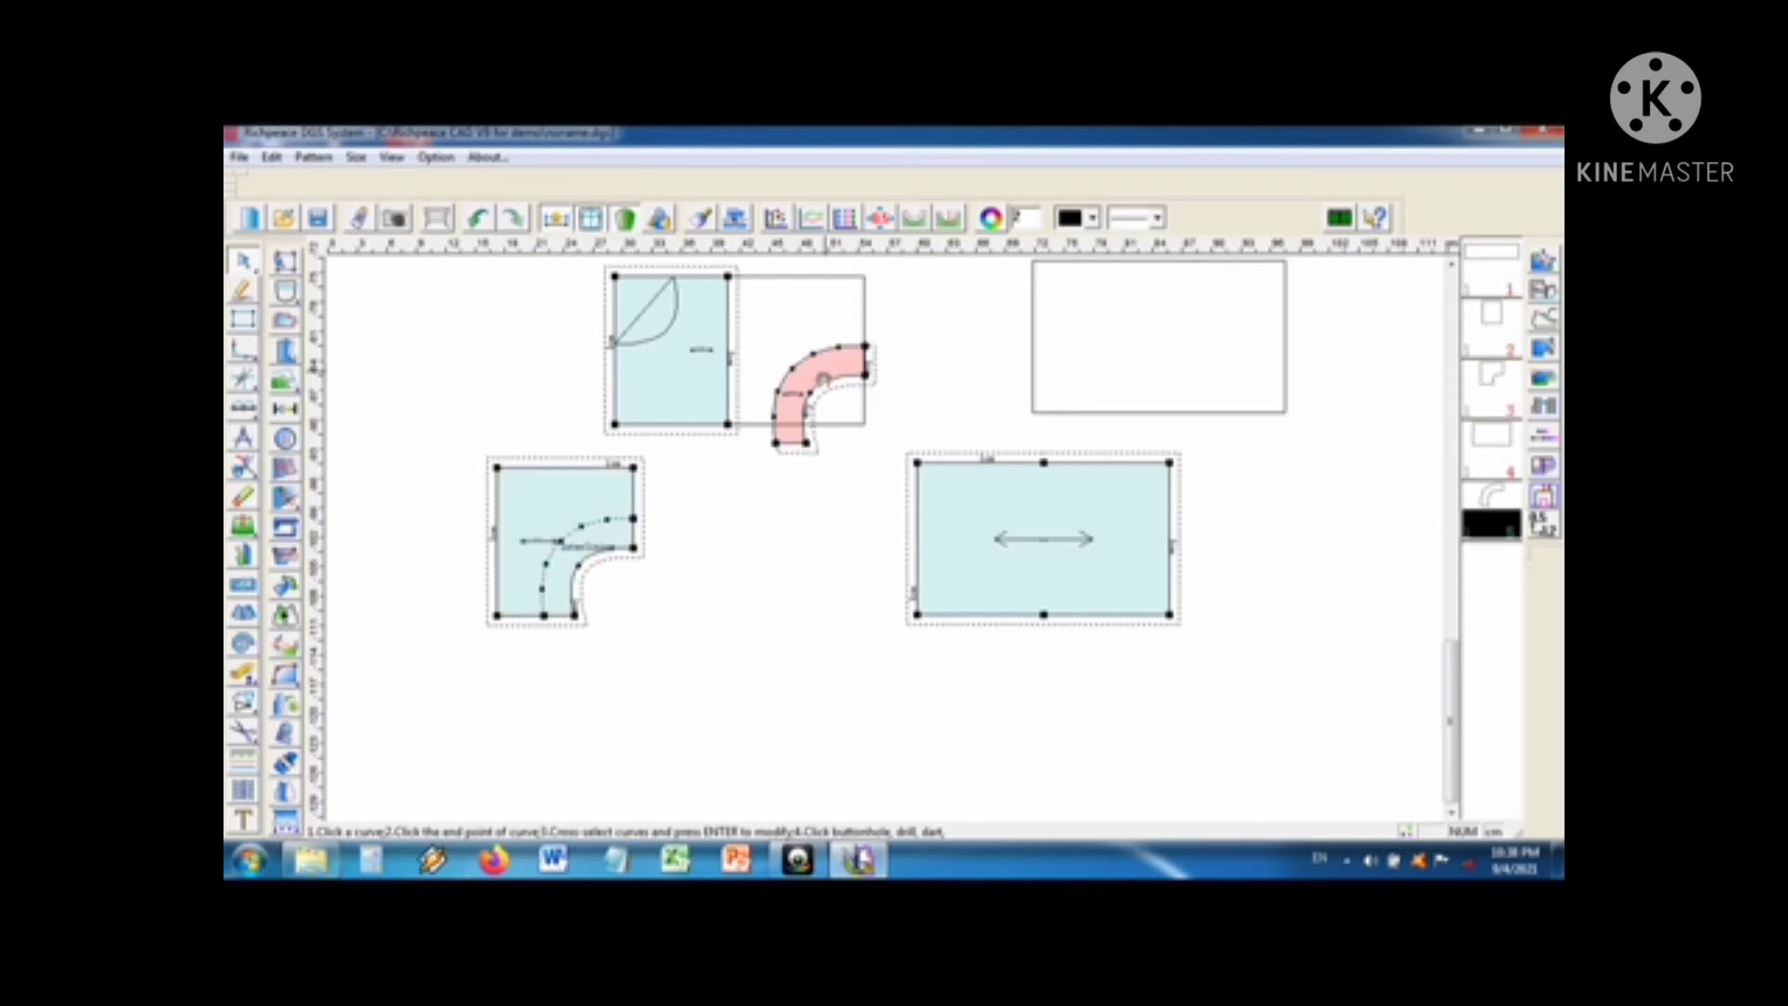
click(680, 577)
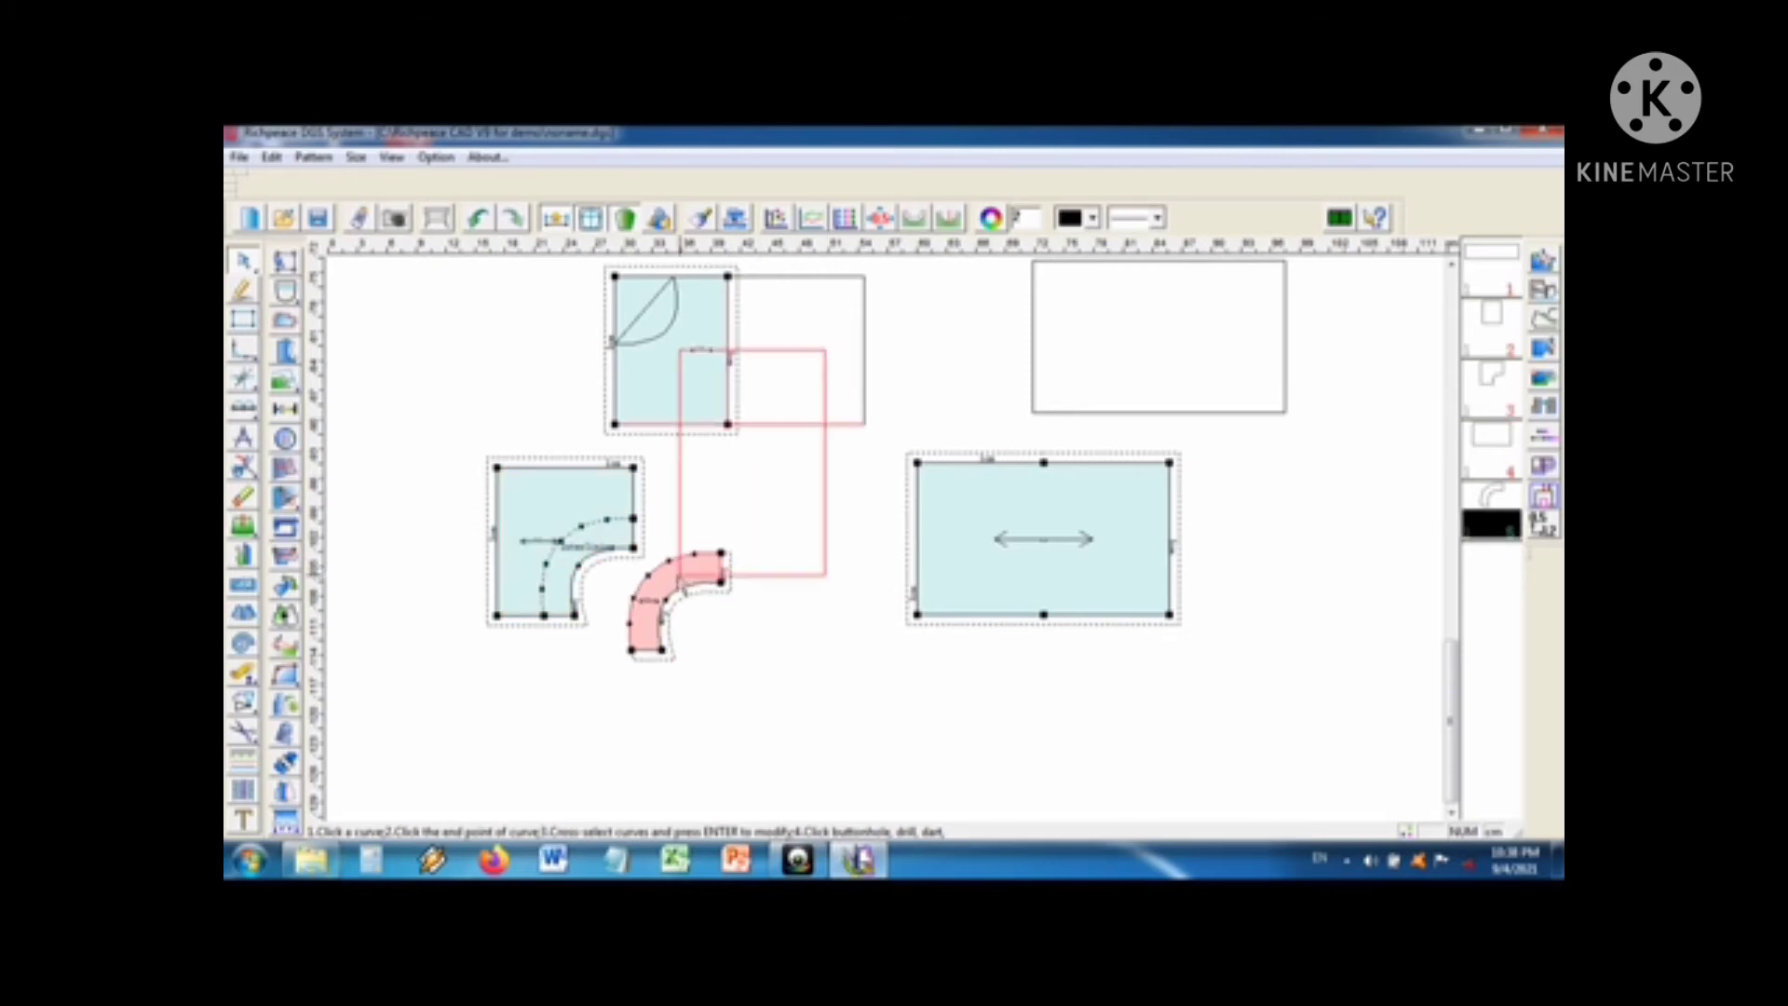
click(768, 492)
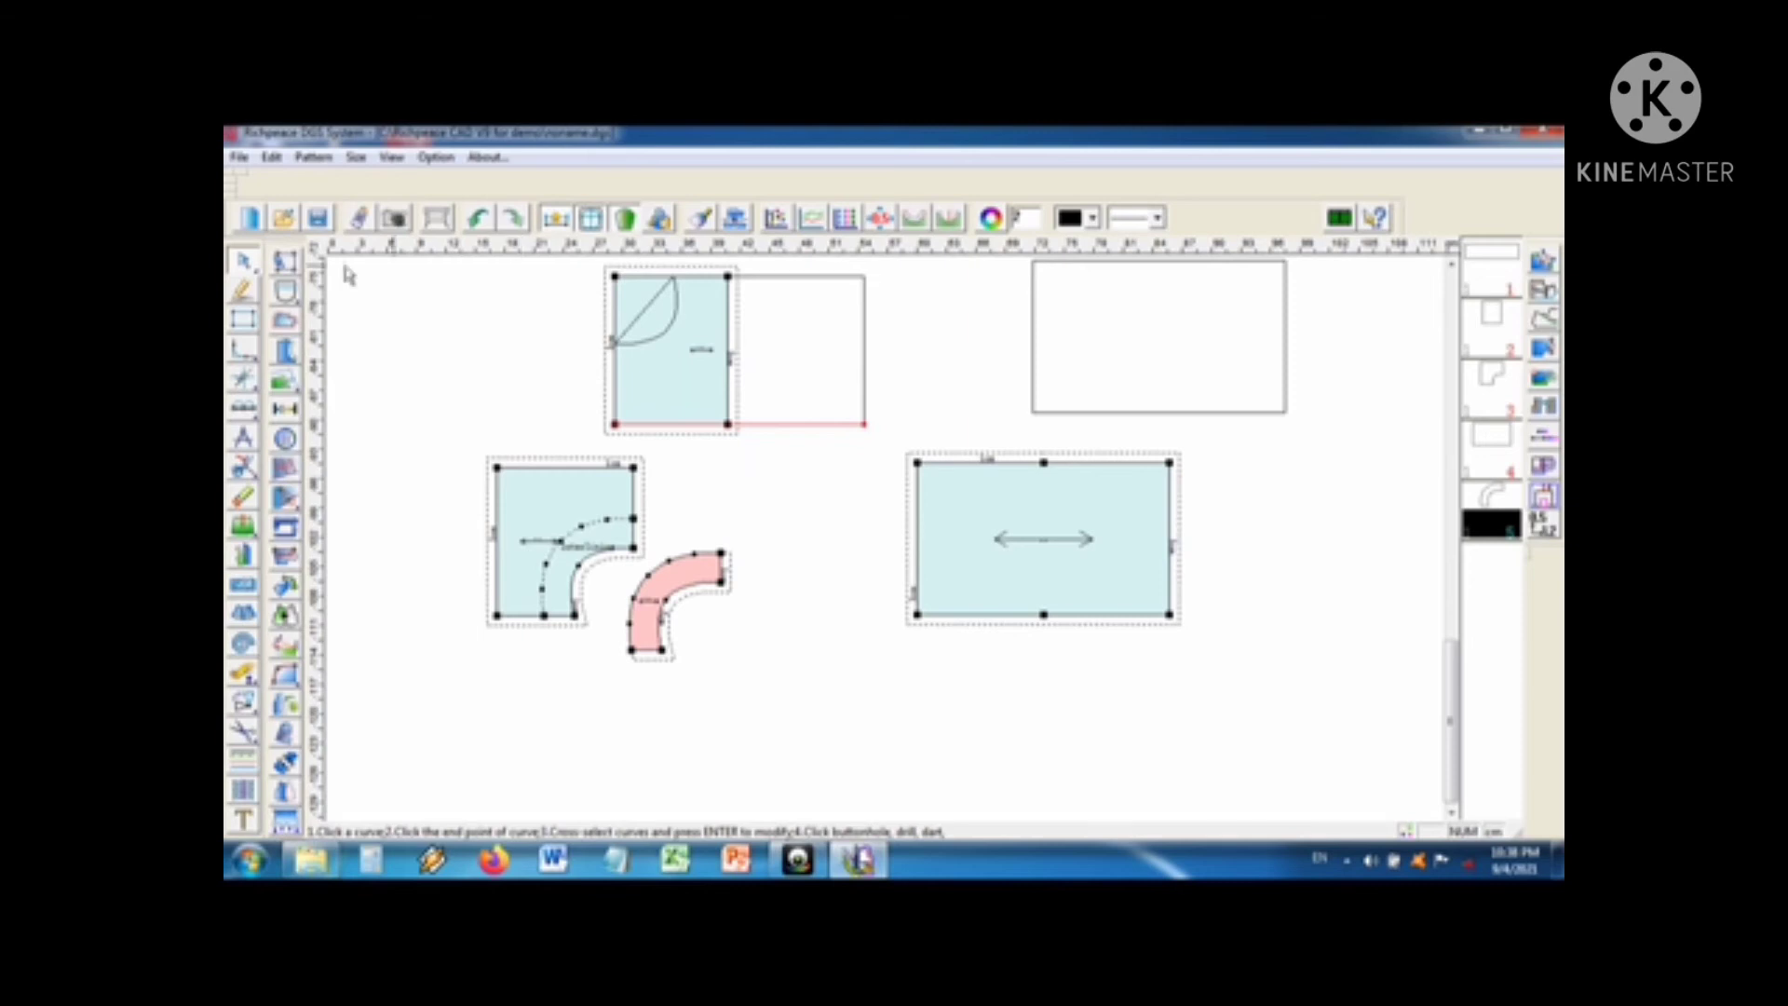
Step: Draw a rectangle about 27.8 cm wide and 33.2 cm high in the empty drawing
click(610, 374)
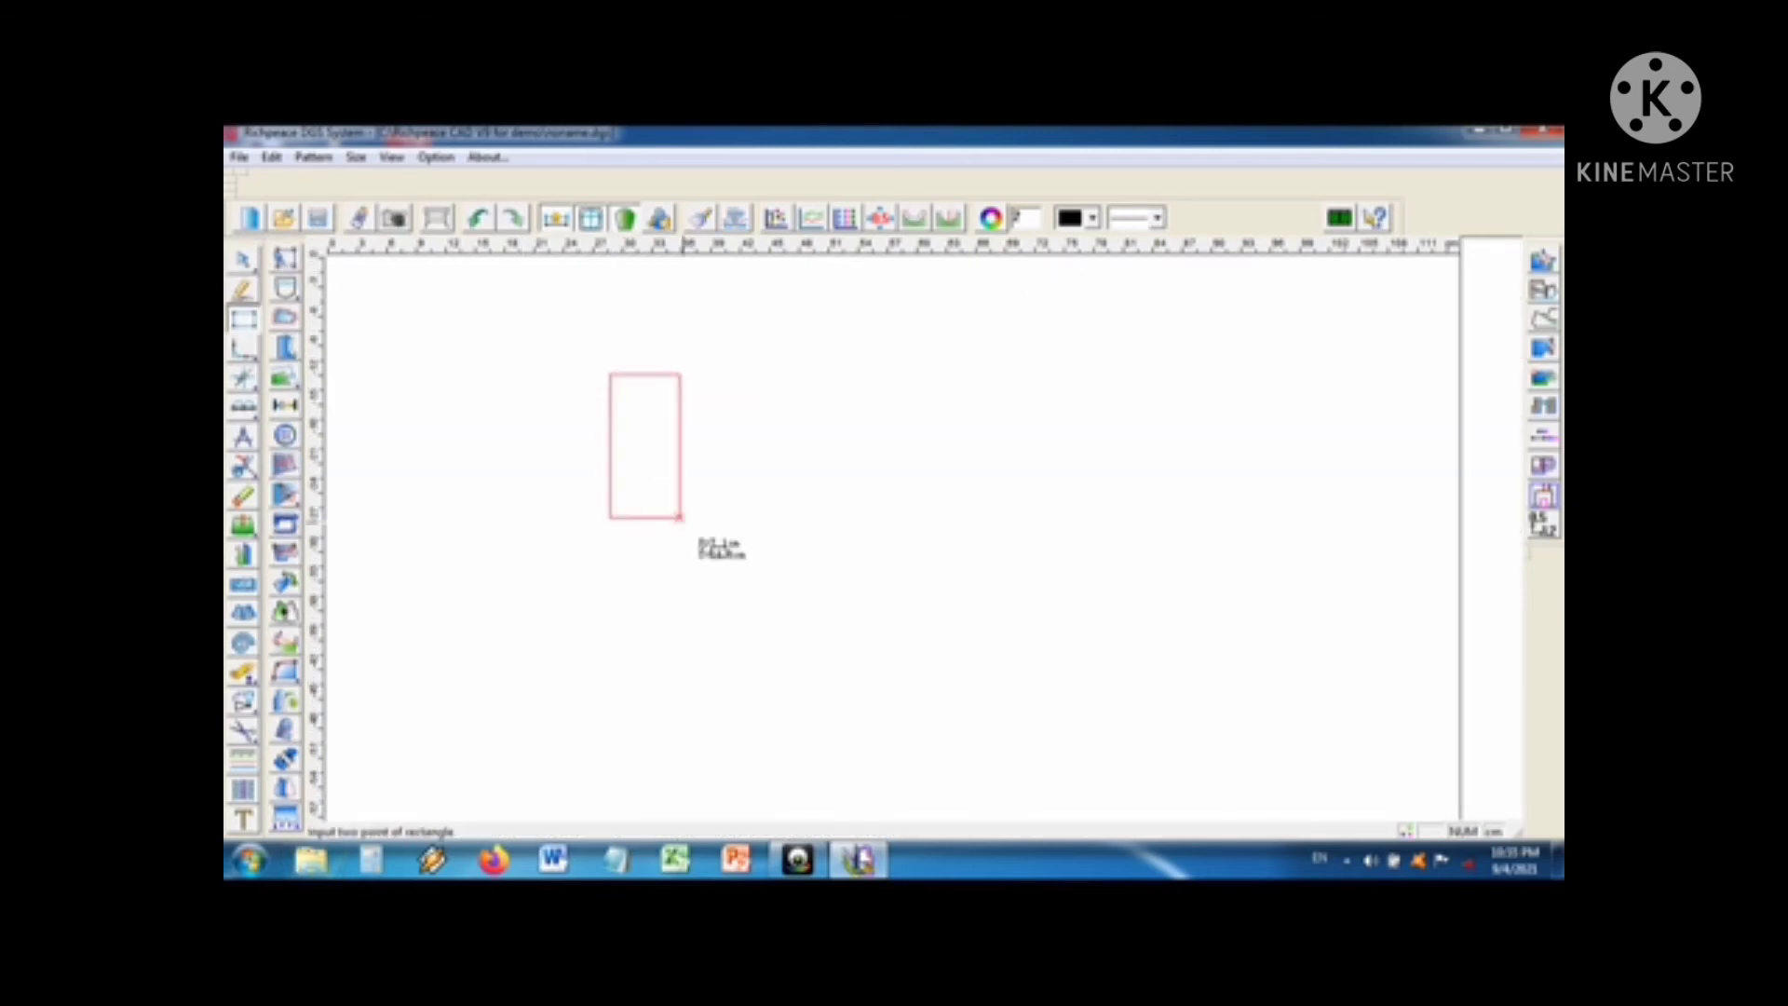
click(883, 700)
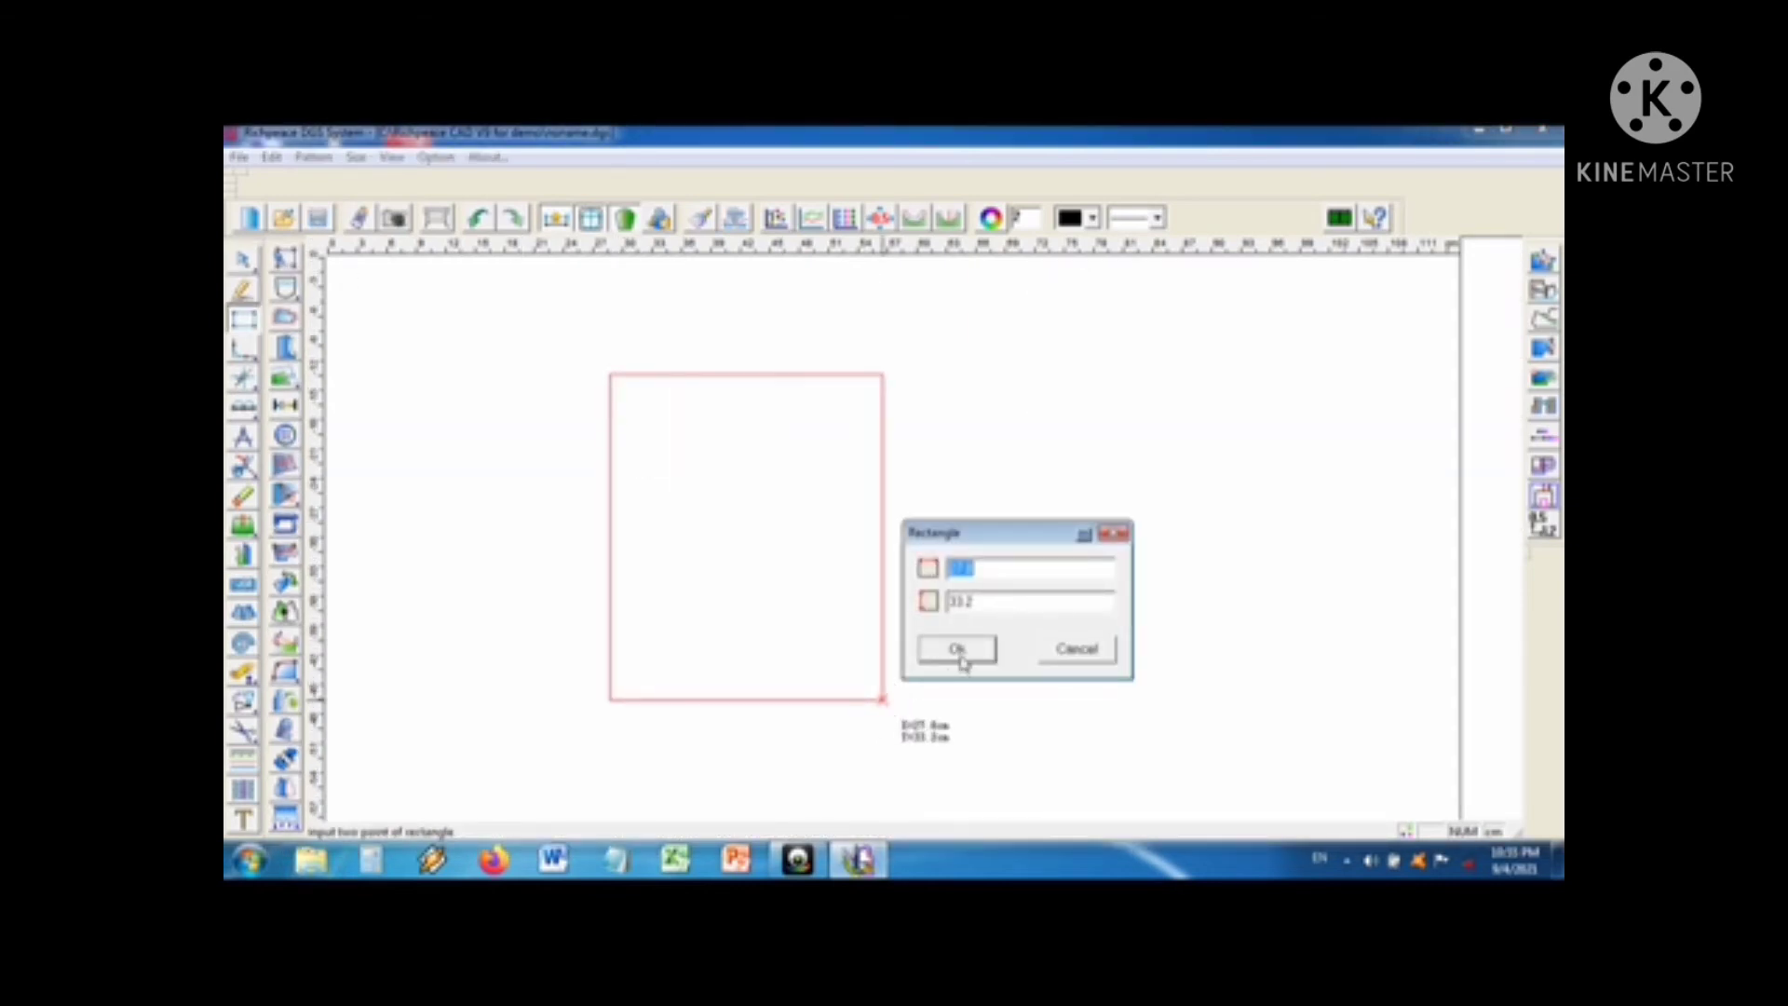
click(959, 652)
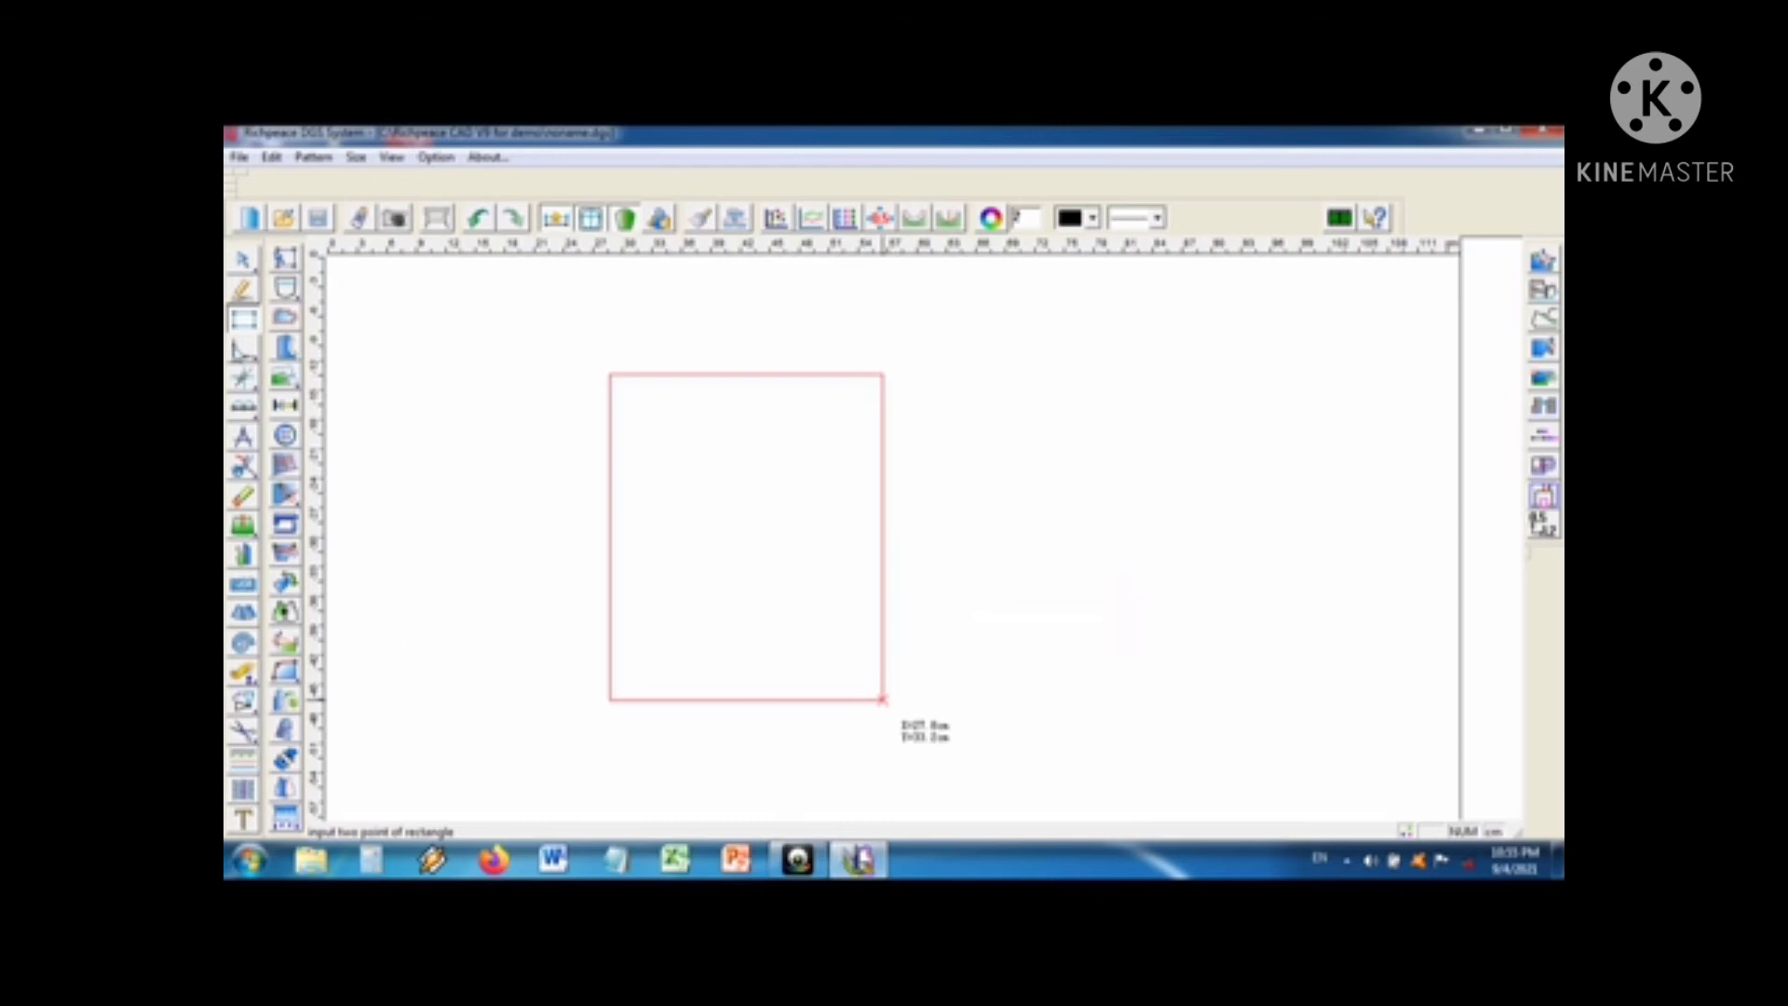
Step: Draw a neckline curve across the rectangle's upper left corner, from 7 cm along the top edge to about 9.7 cm down the left edge
click(243, 290)
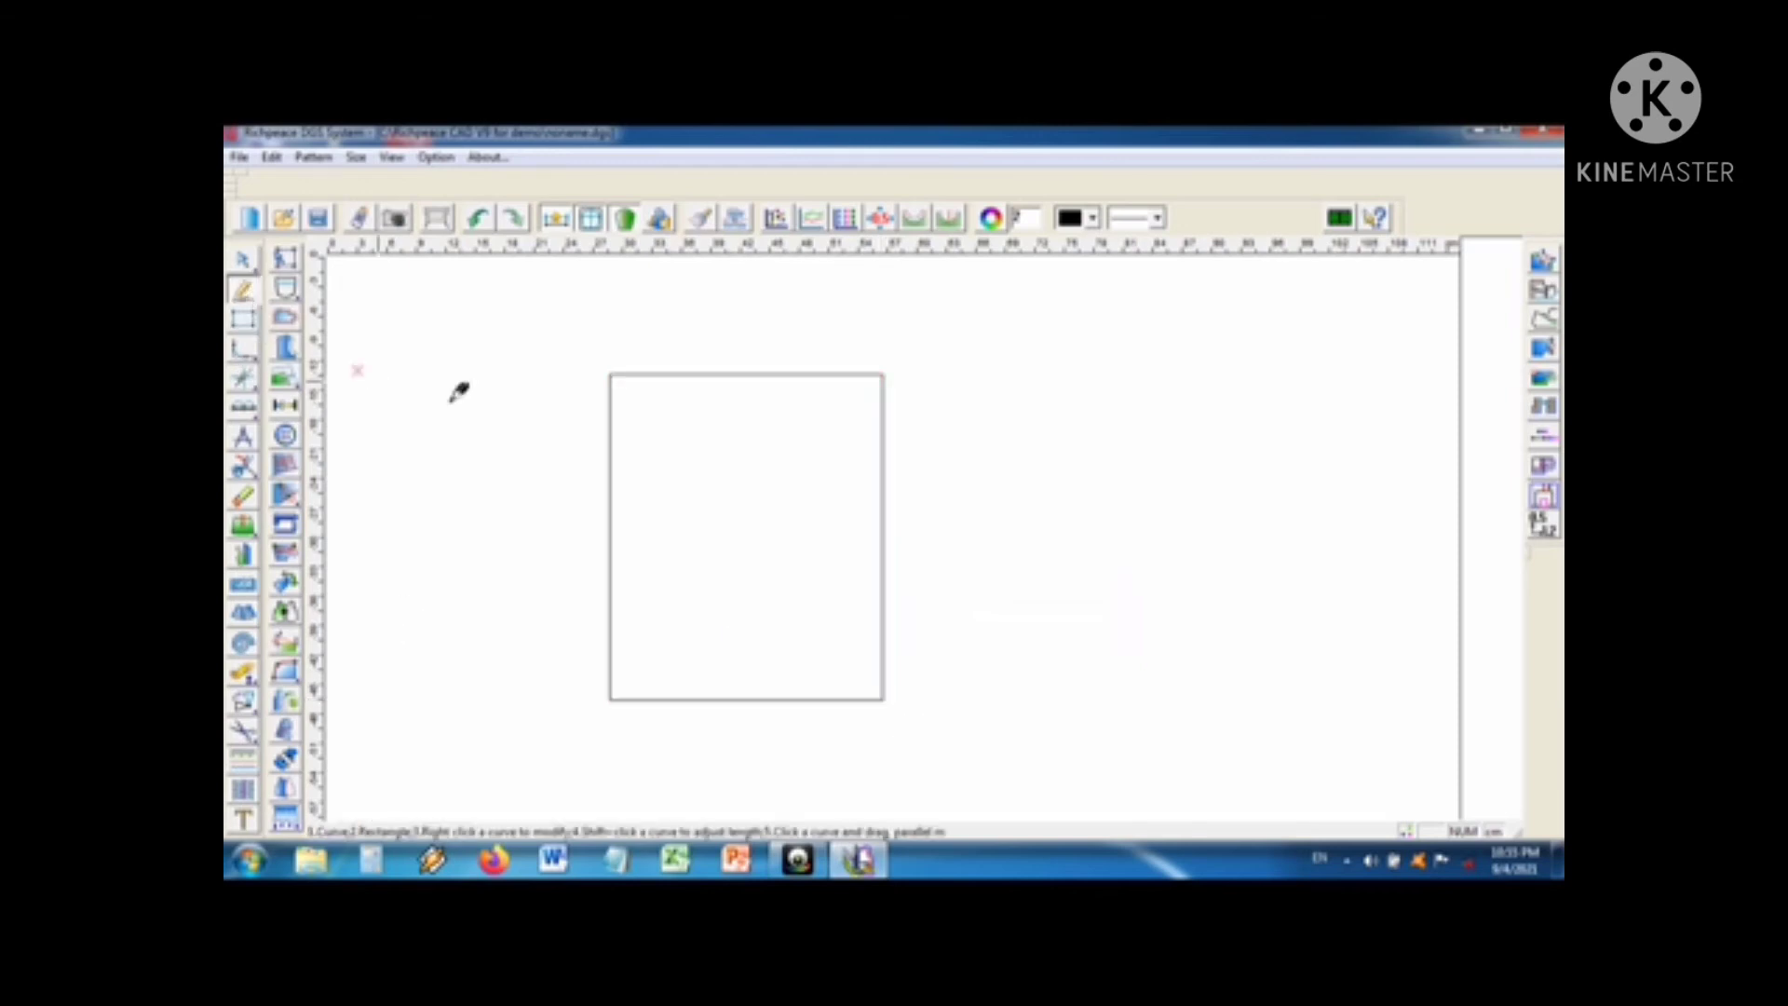
click(679, 374)
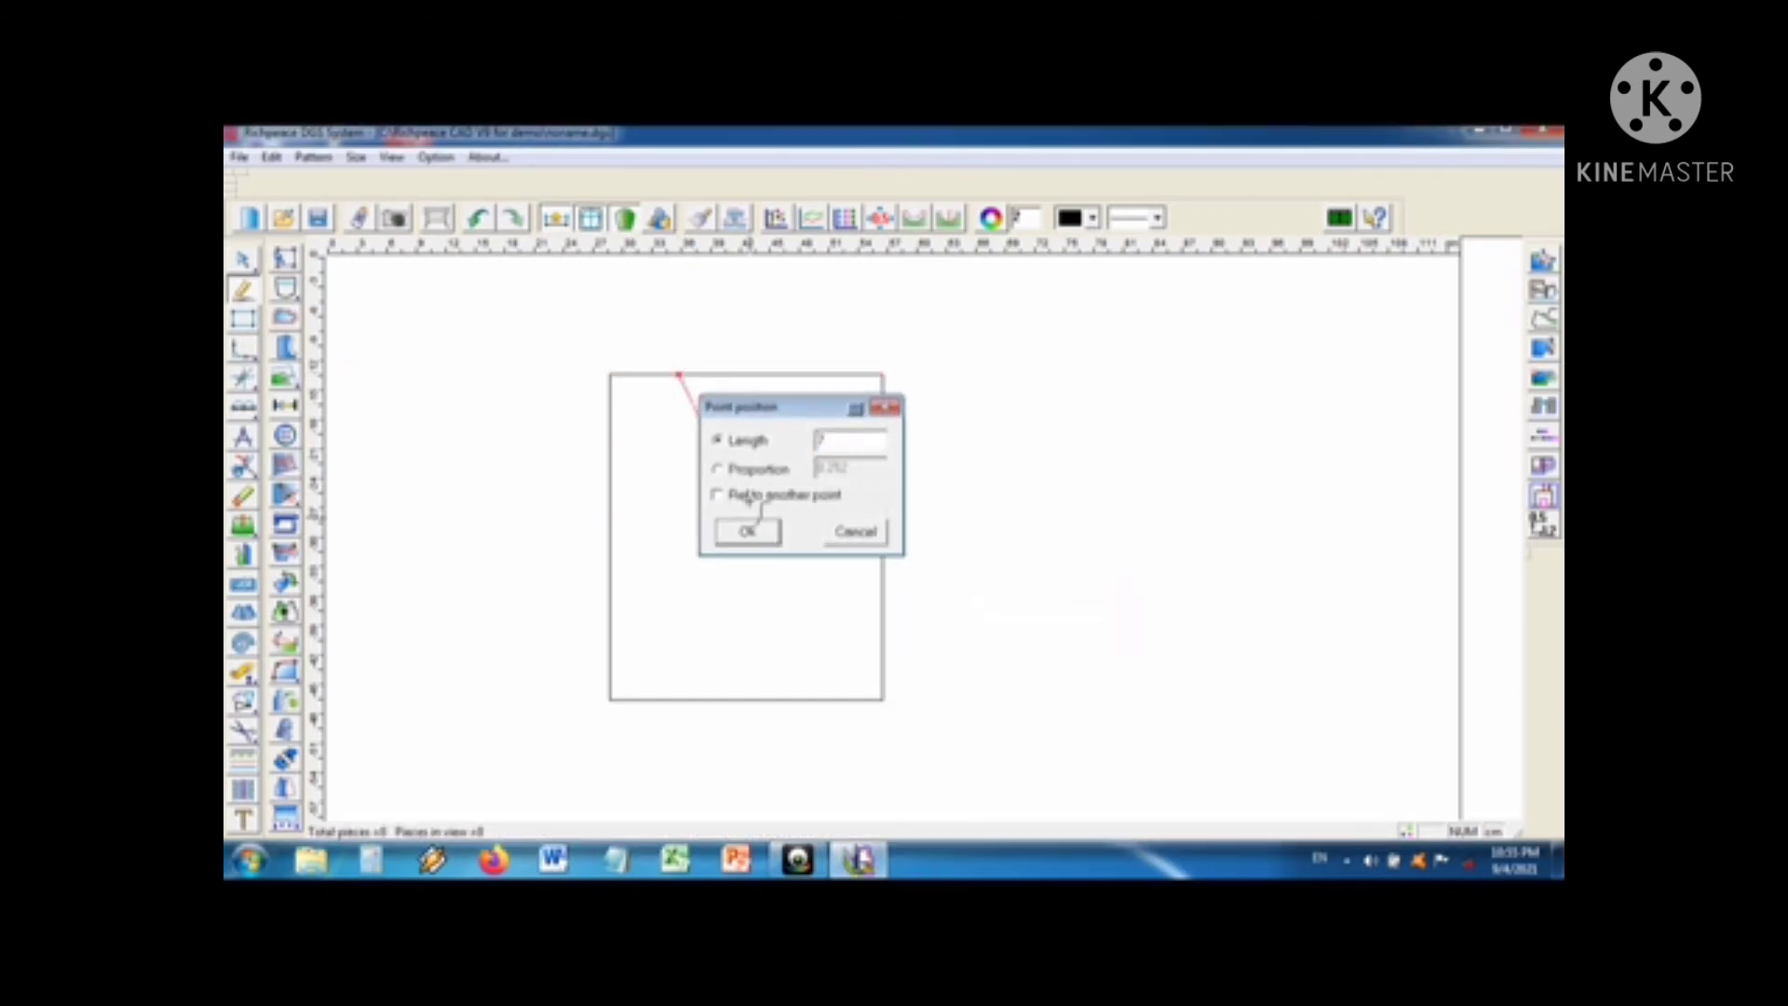
click(748, 529)
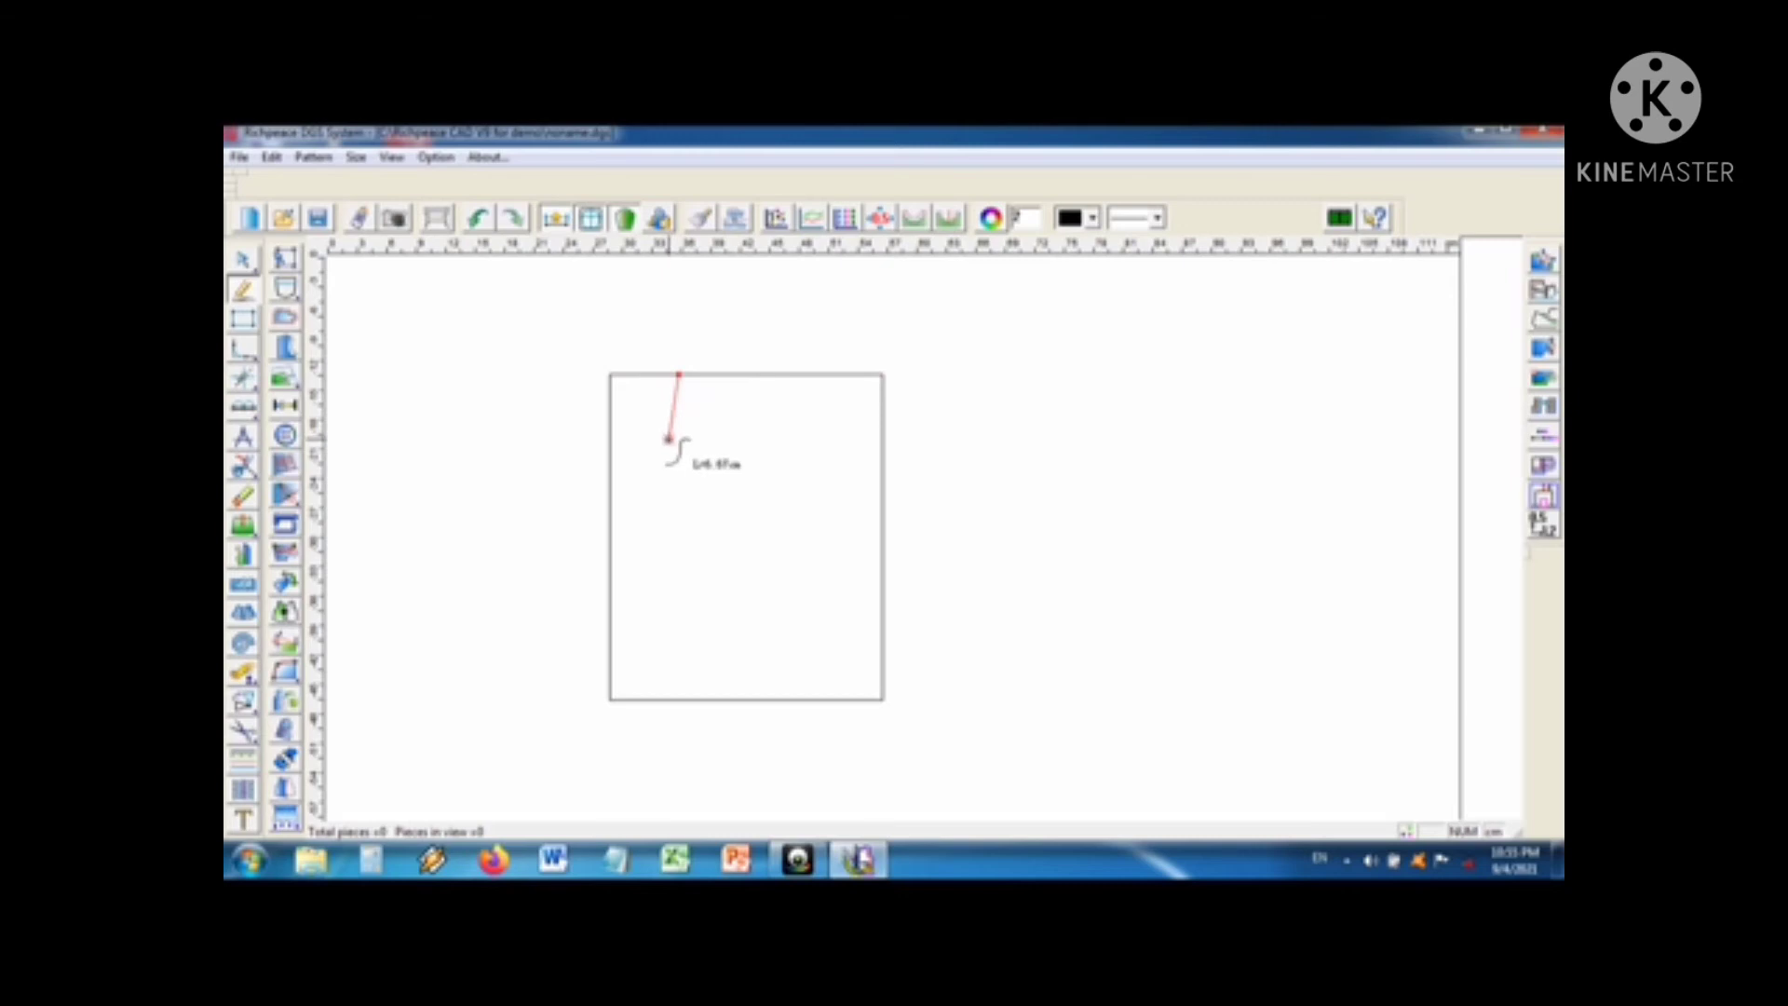
click(668, 439)
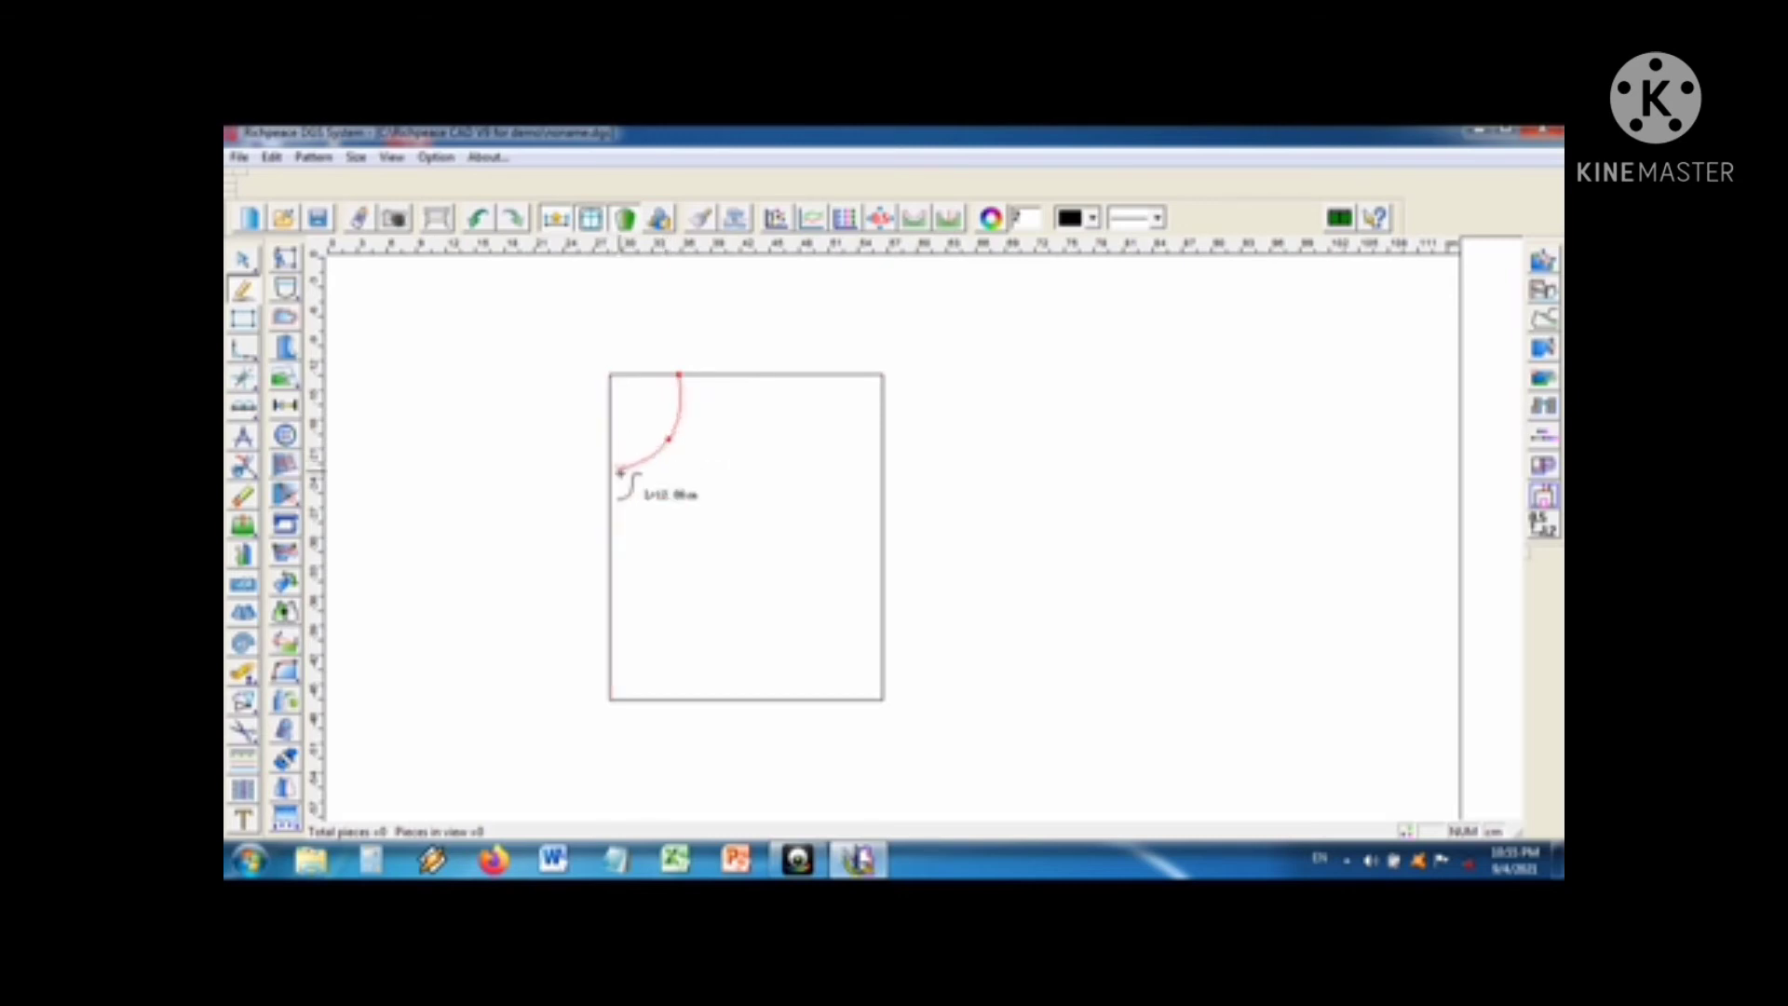
click(612, 471)
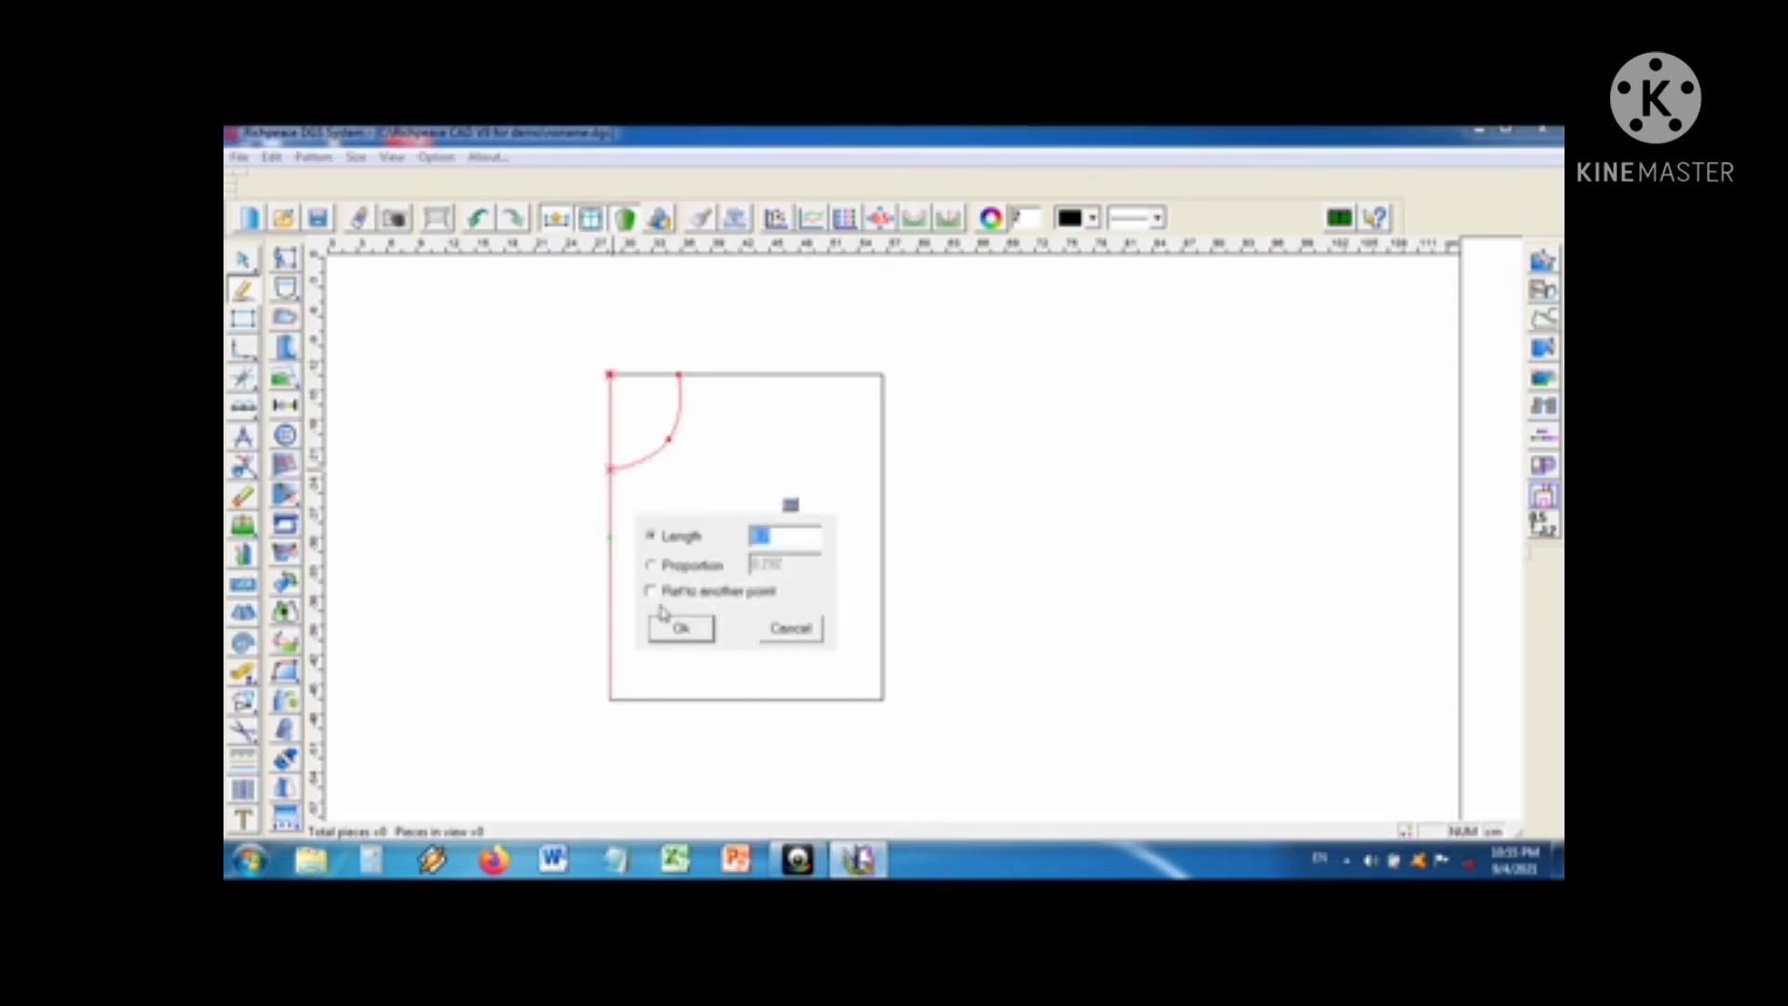
click(681, 630)
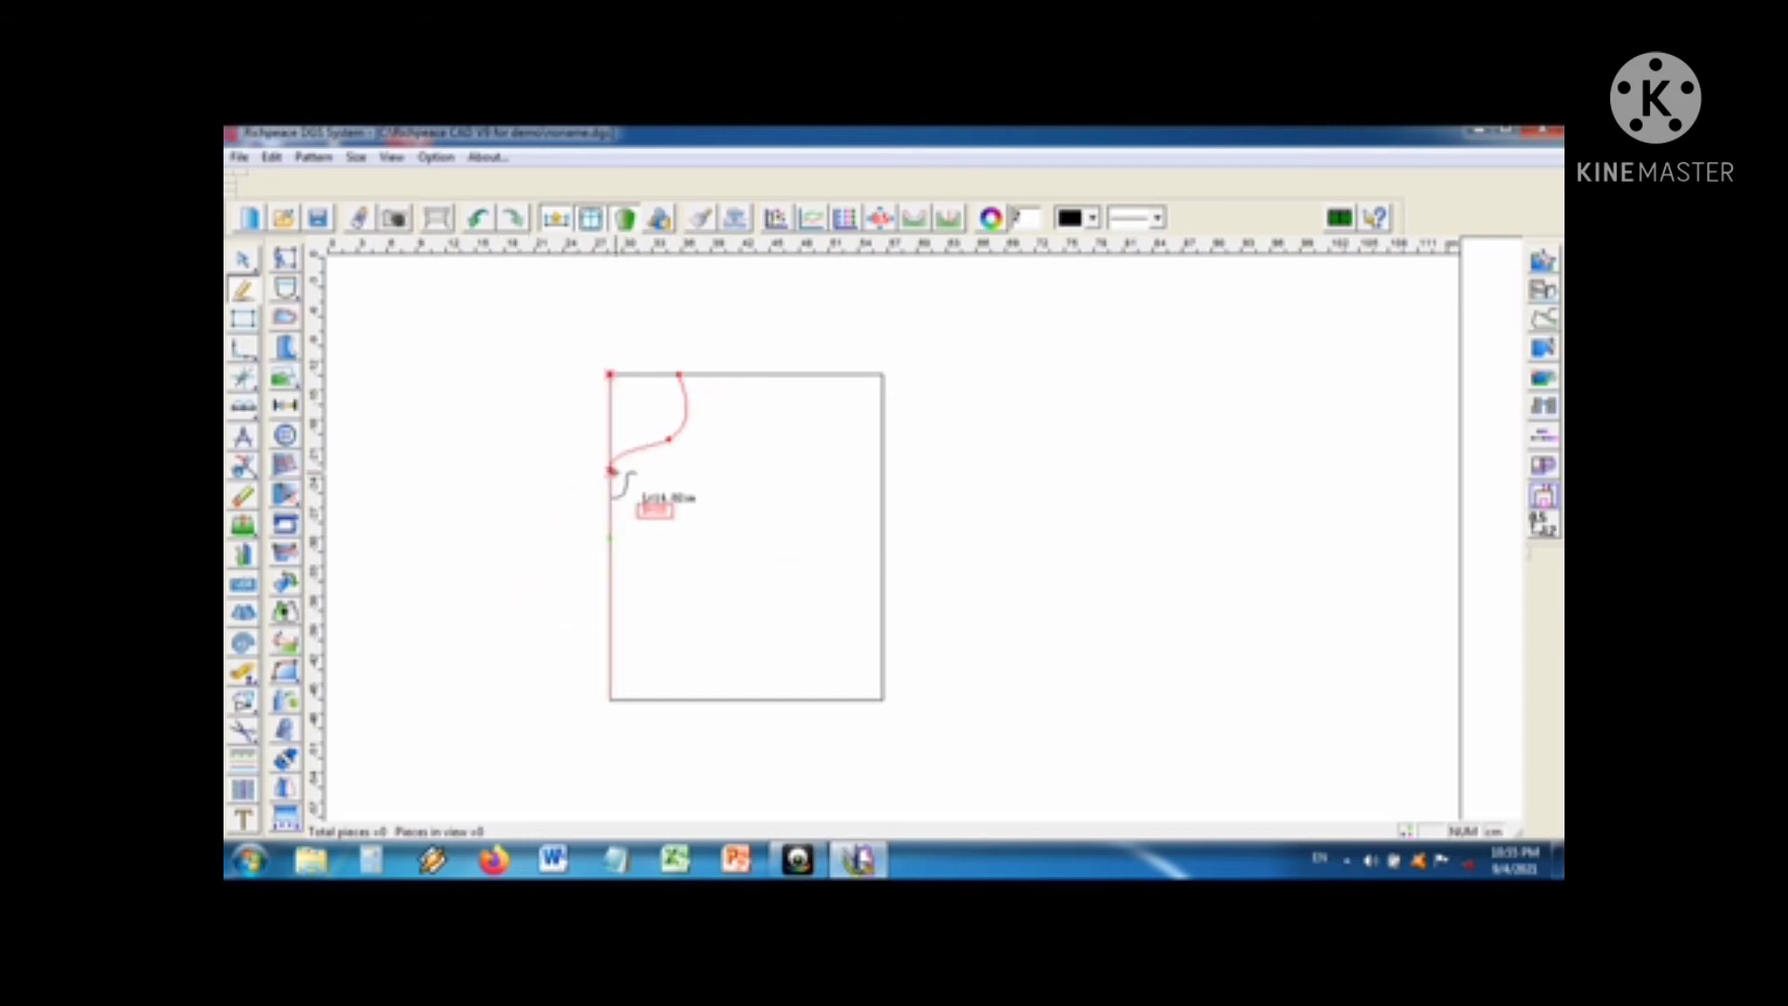
right_click(613, 473)
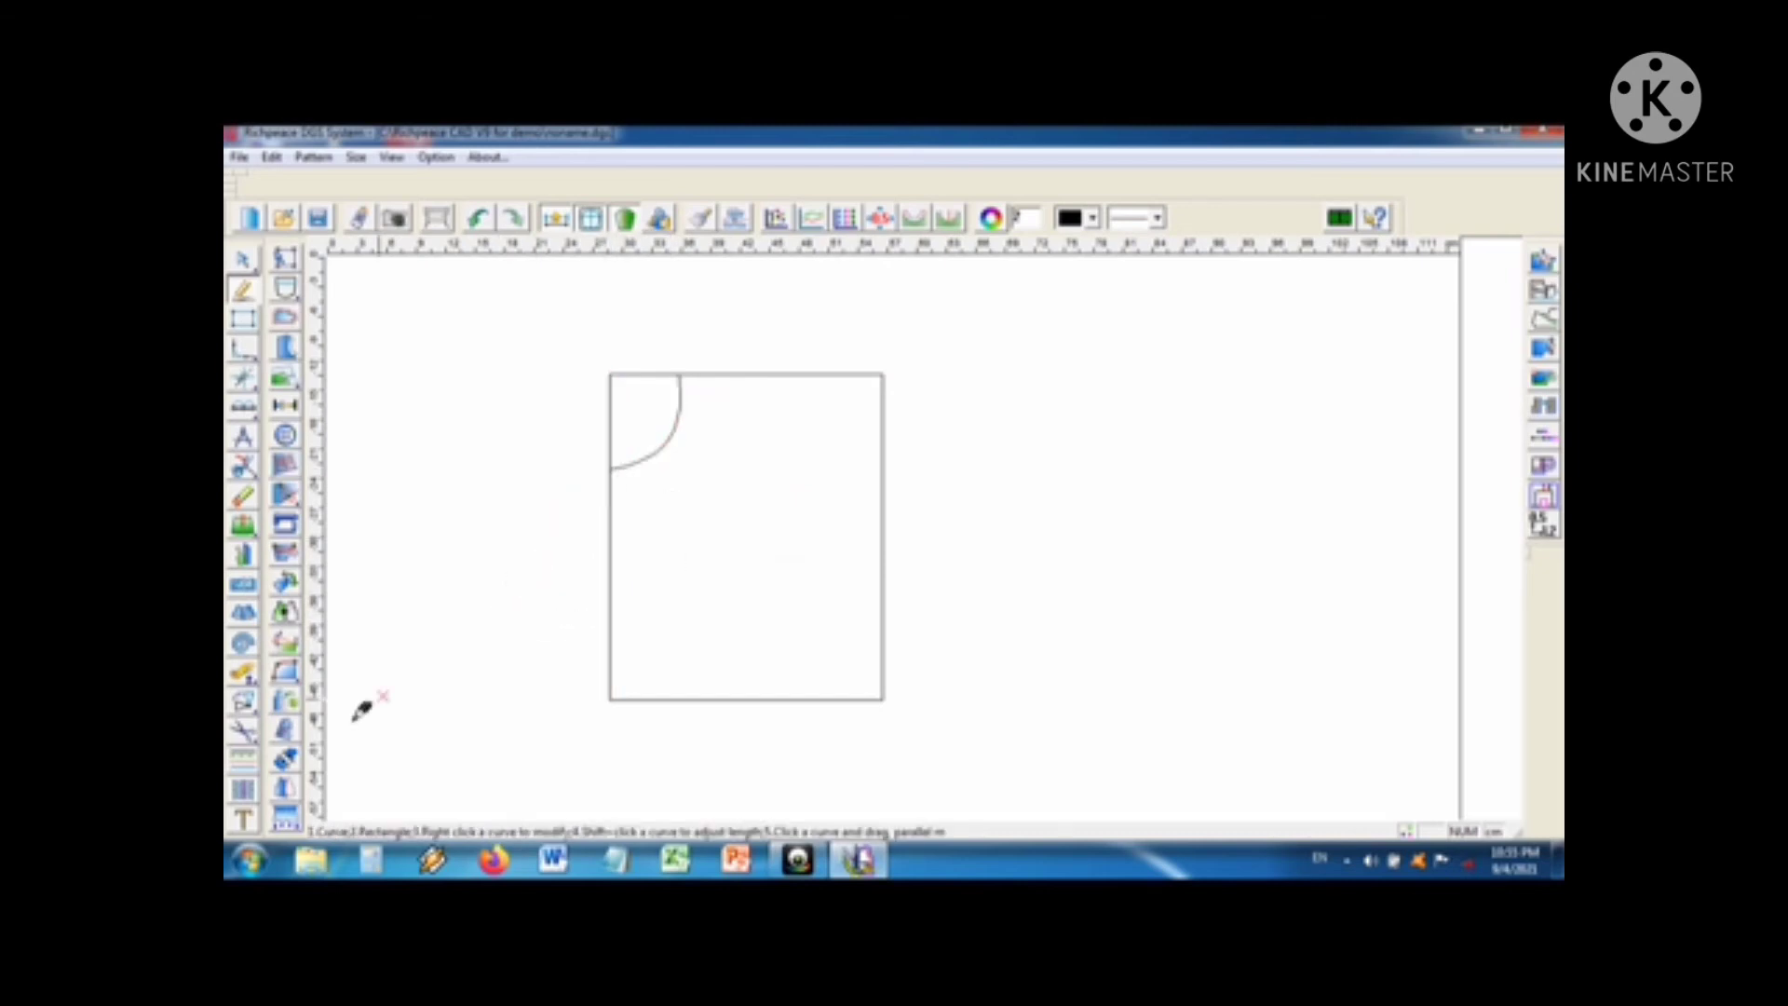
Step: Cut out the rectangle as a pattern piece by tracing its outline along the neckline curve, excluding the upper left corner
click(243, 731)
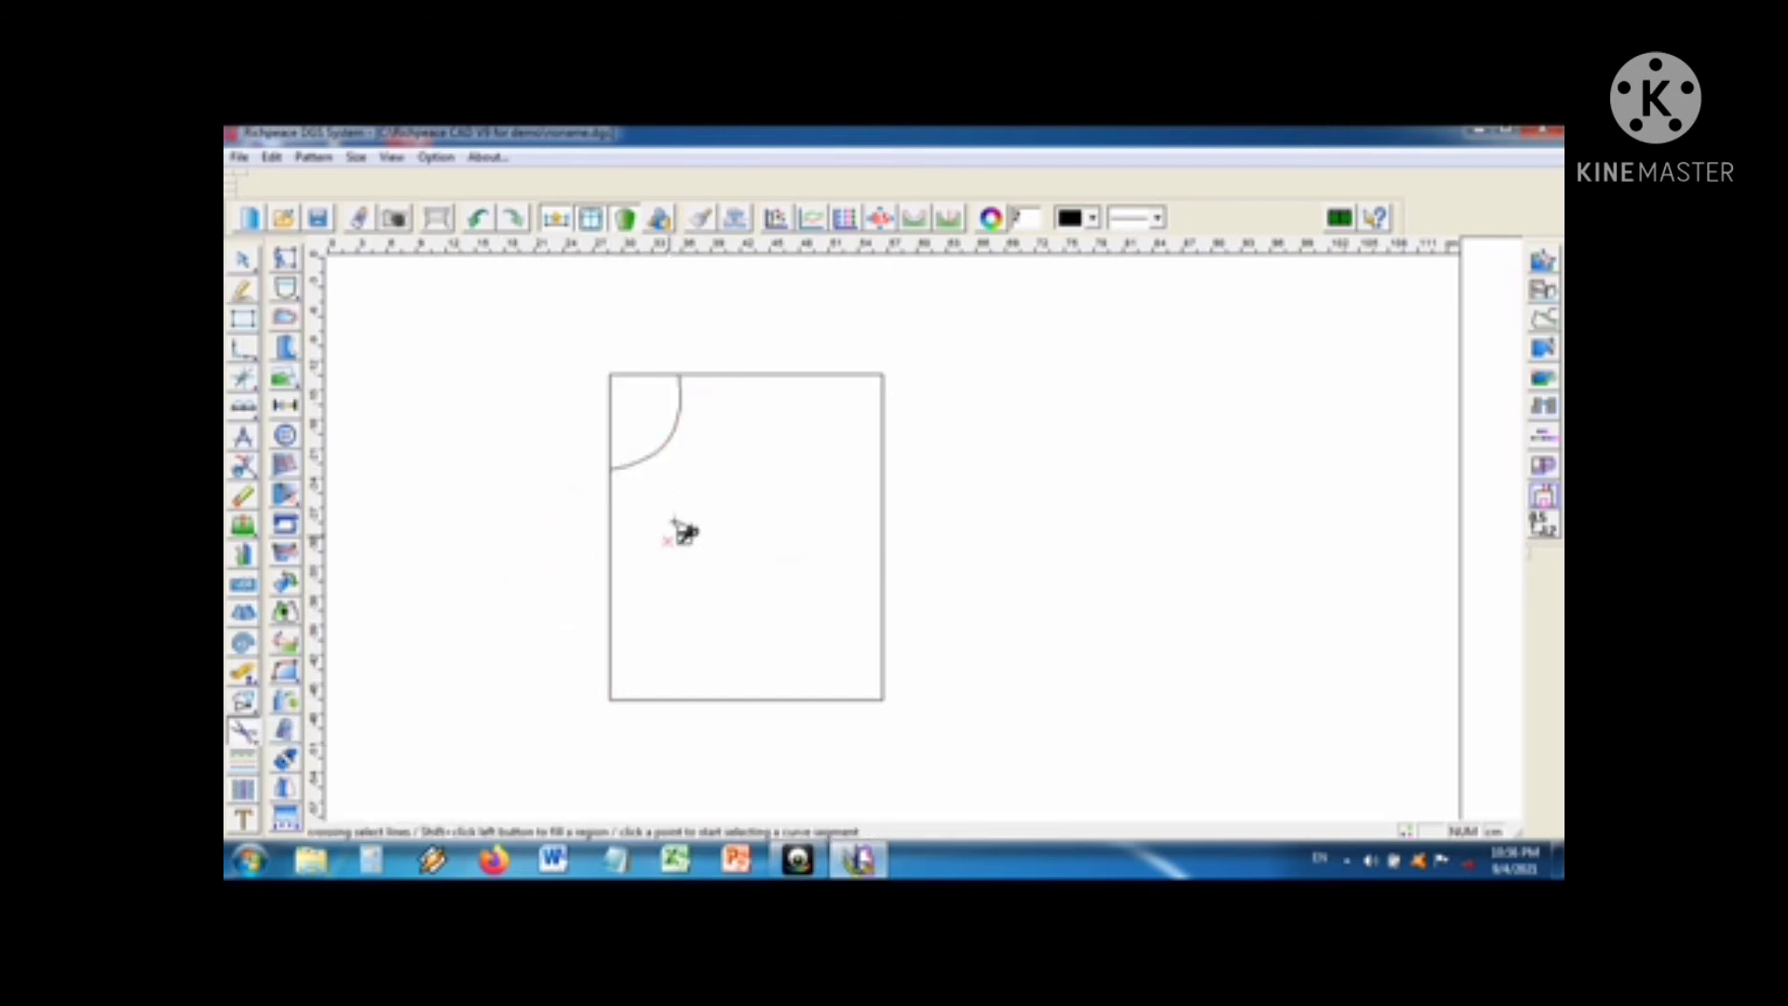
click(614, 468)
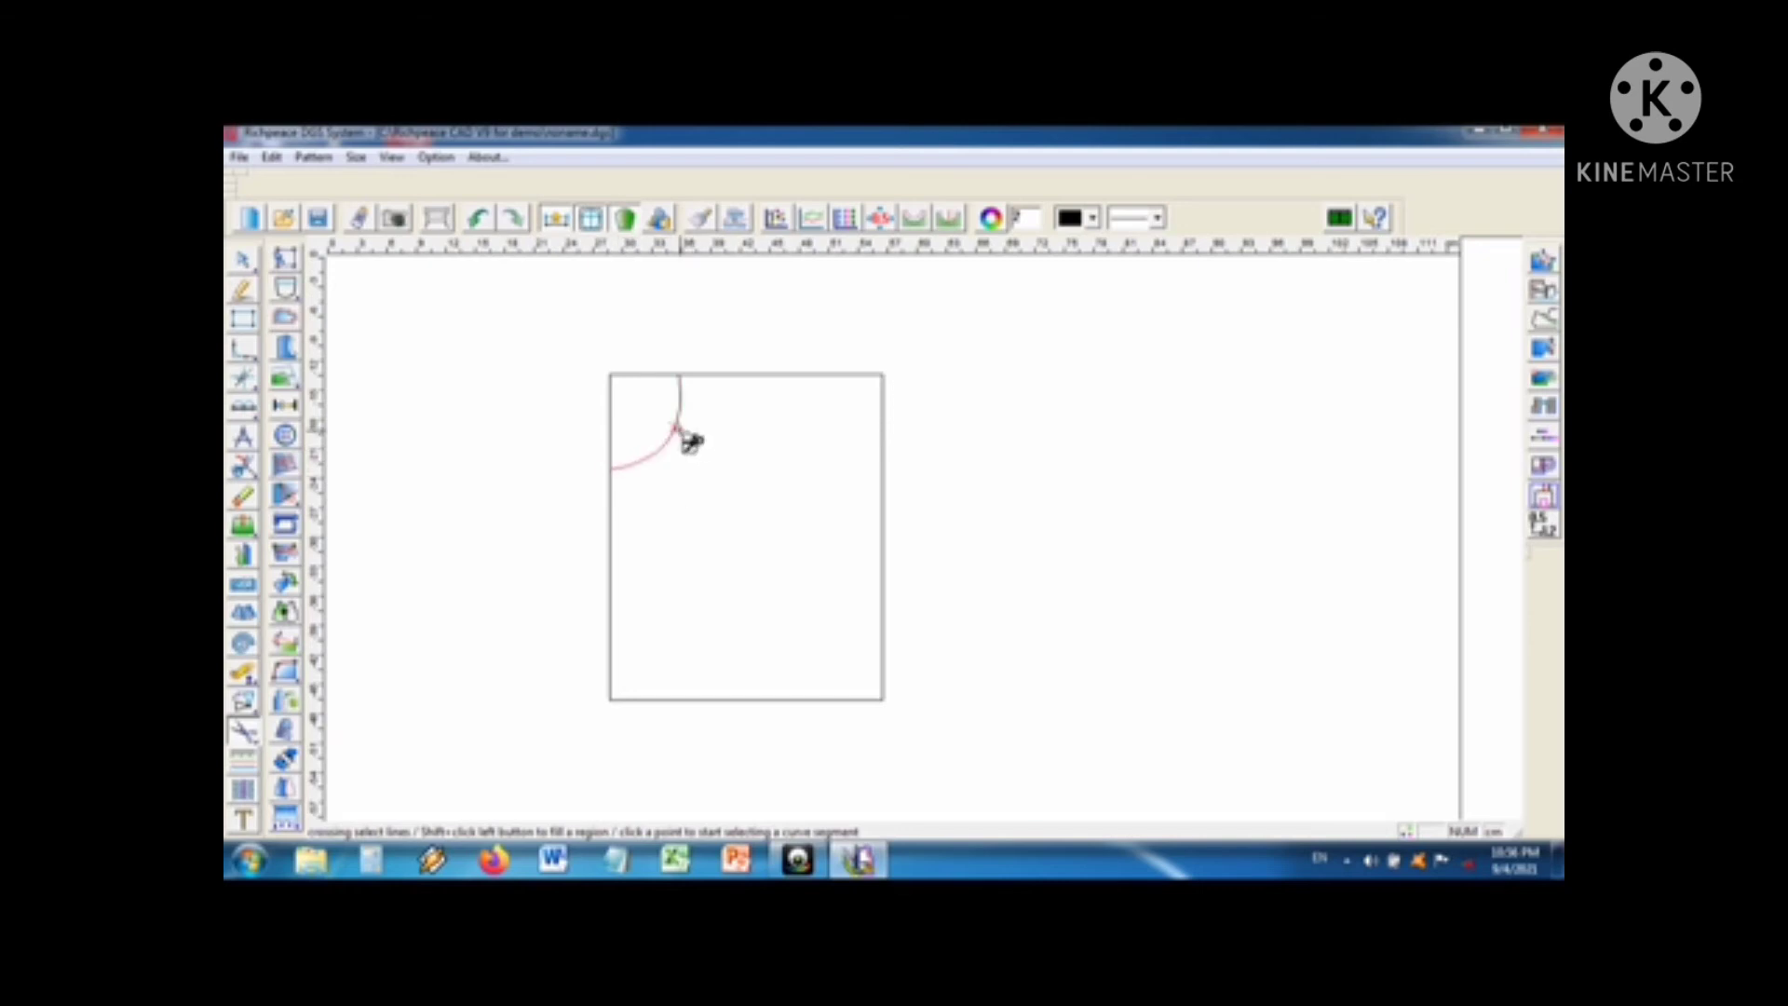
click(684, 377)
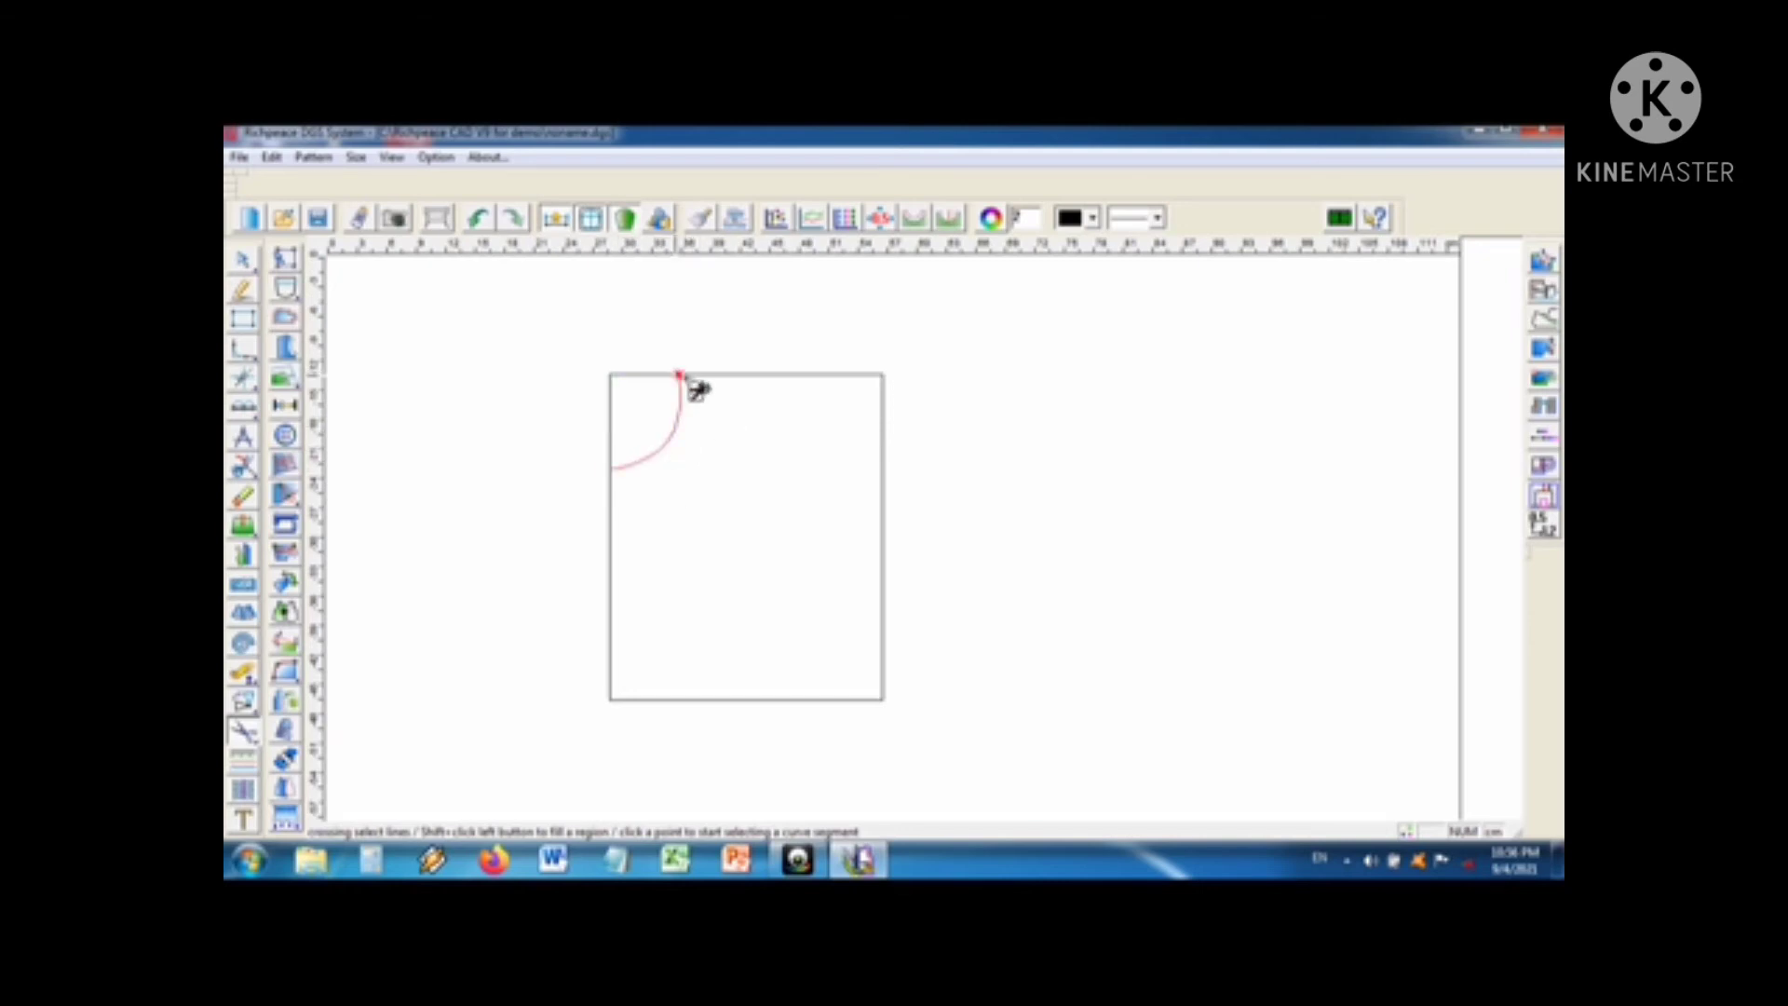
click(884, 383)
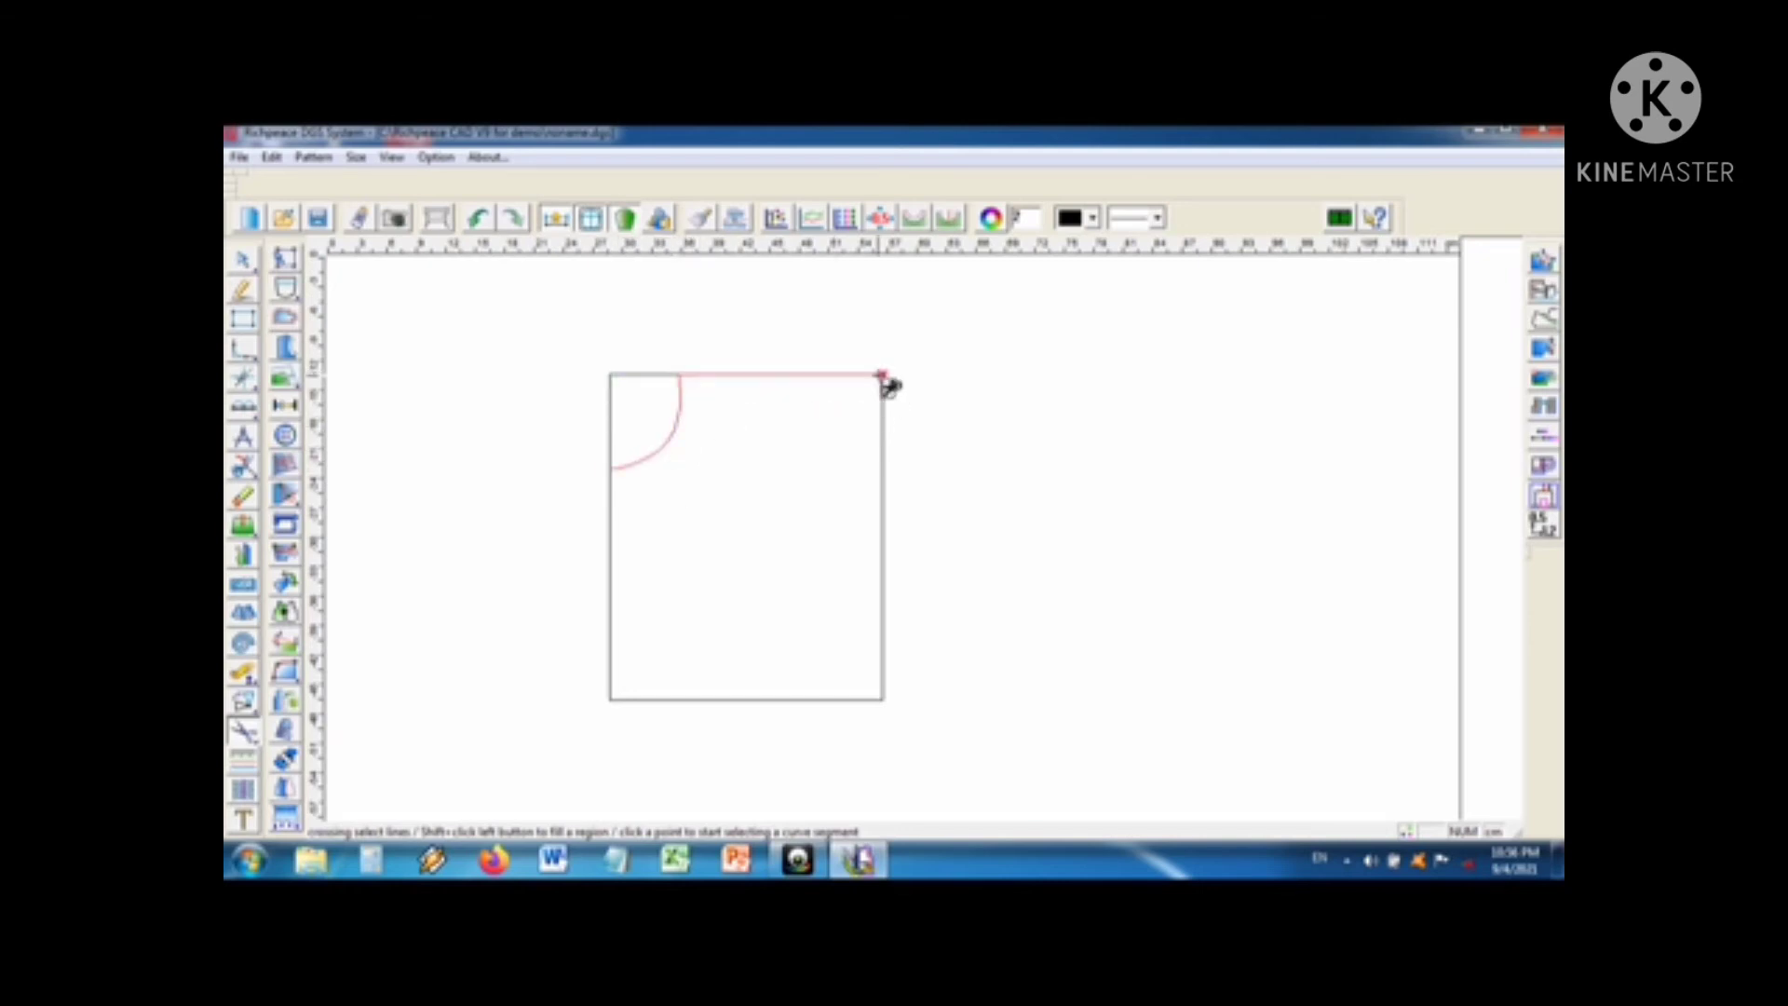
click(885, 700)
click(612, 699)
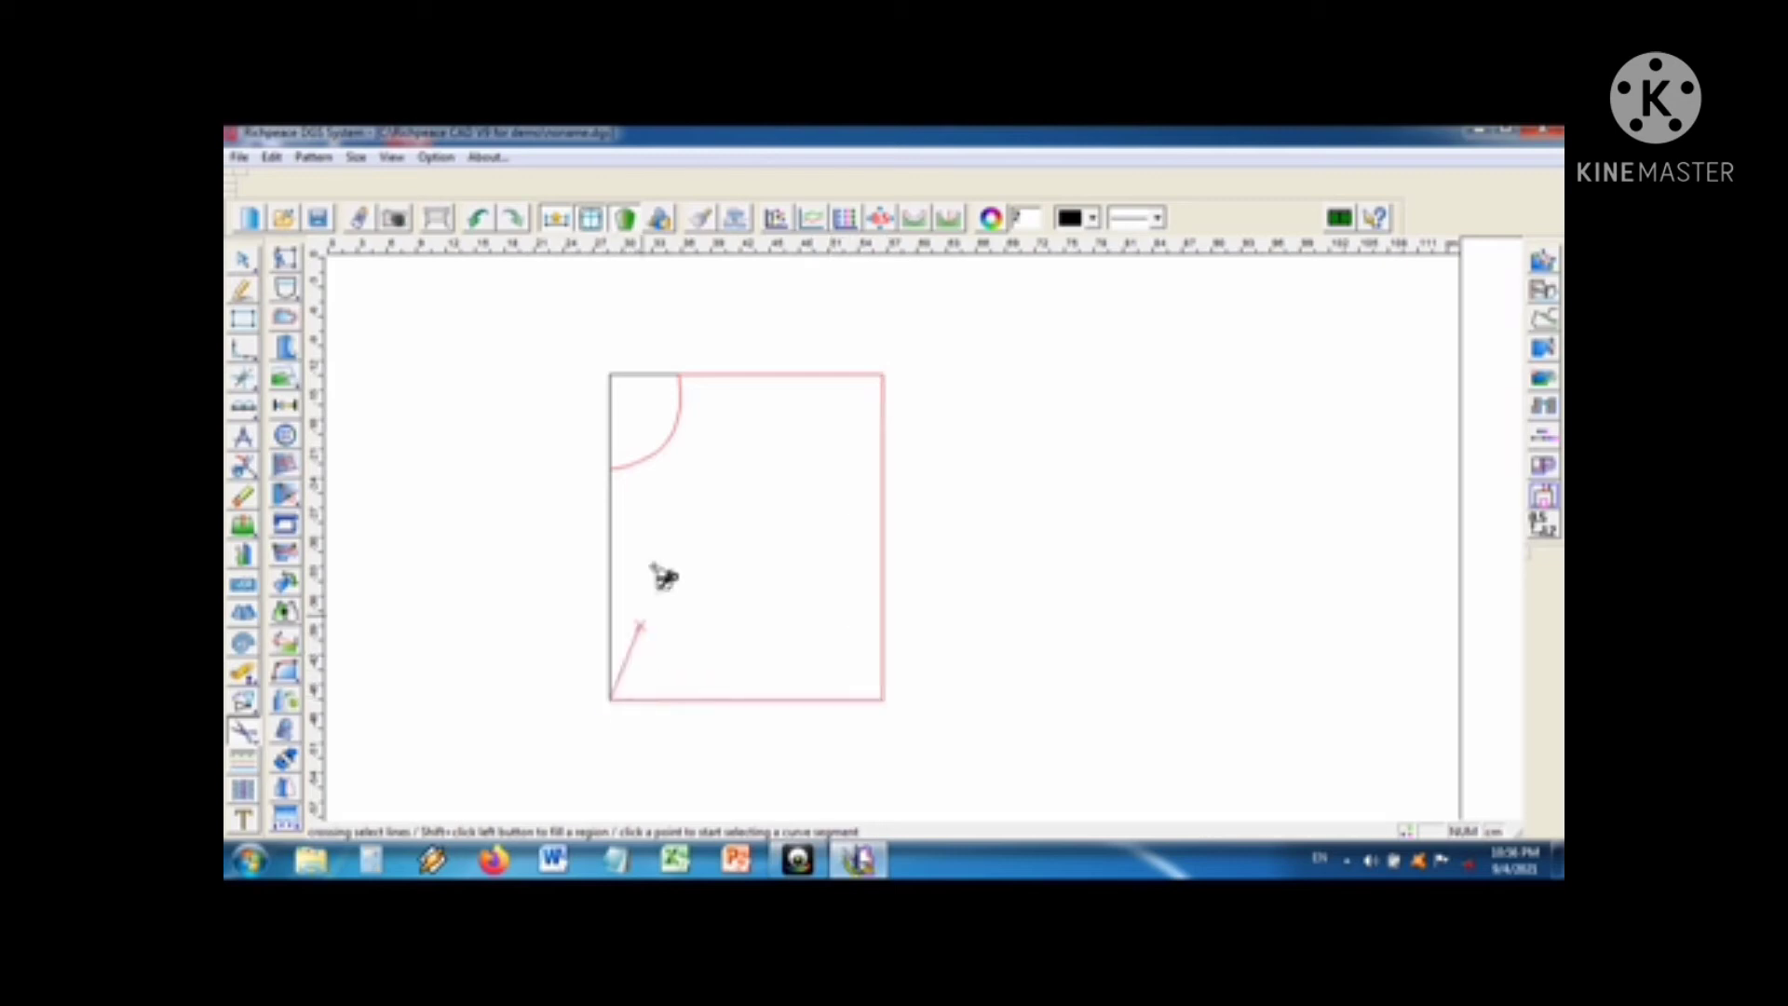
click(611, 470)
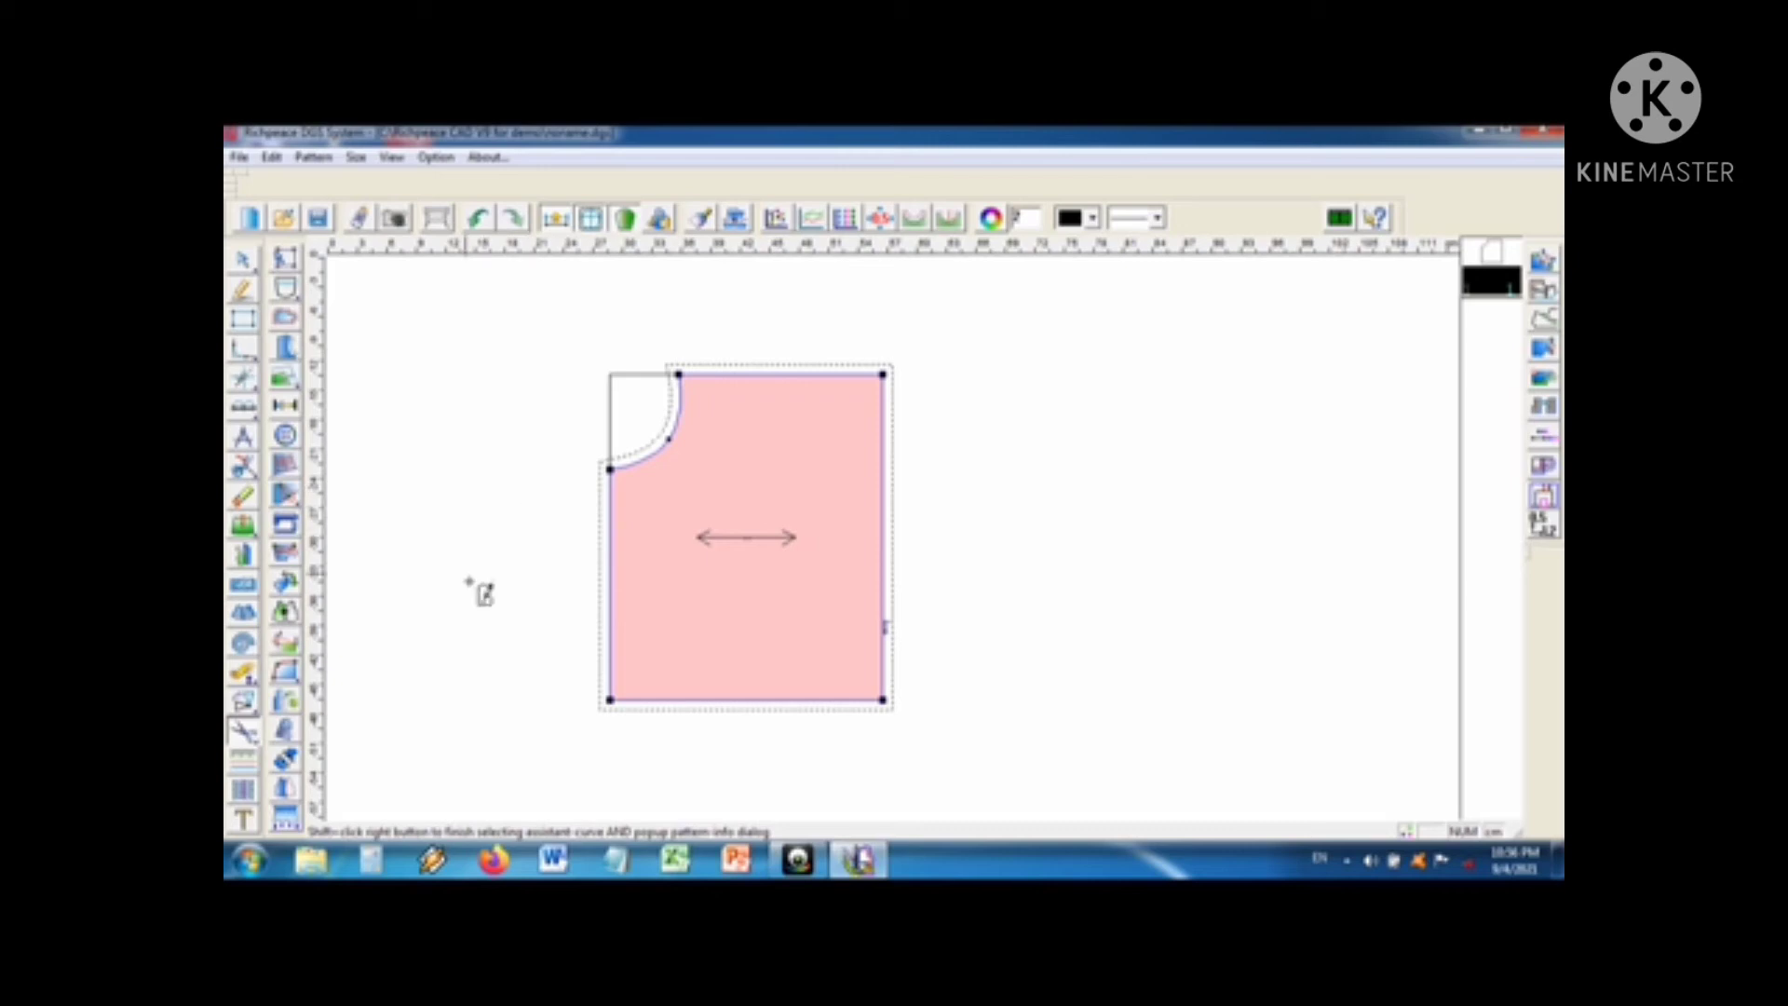
Step: Place 6 drill holes down the piece's left edge from the neckline's lower end point, with start offsets 1 and -1
click(286, 436)
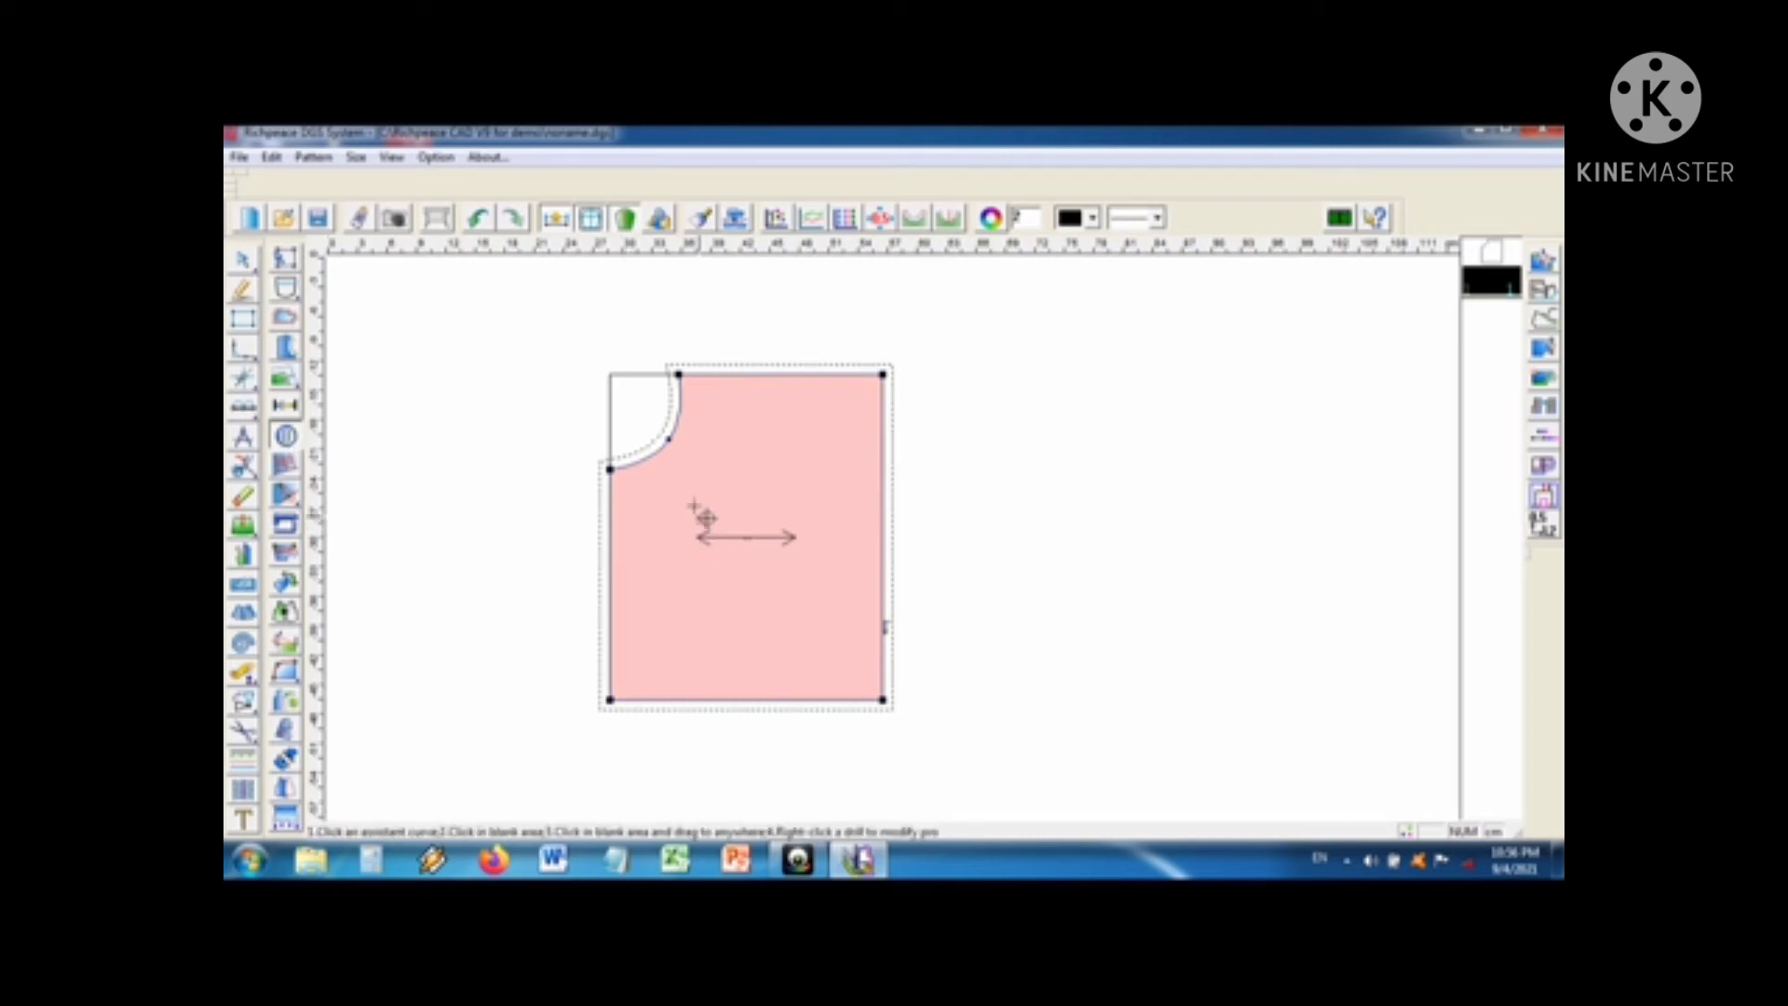
click(616, 477)
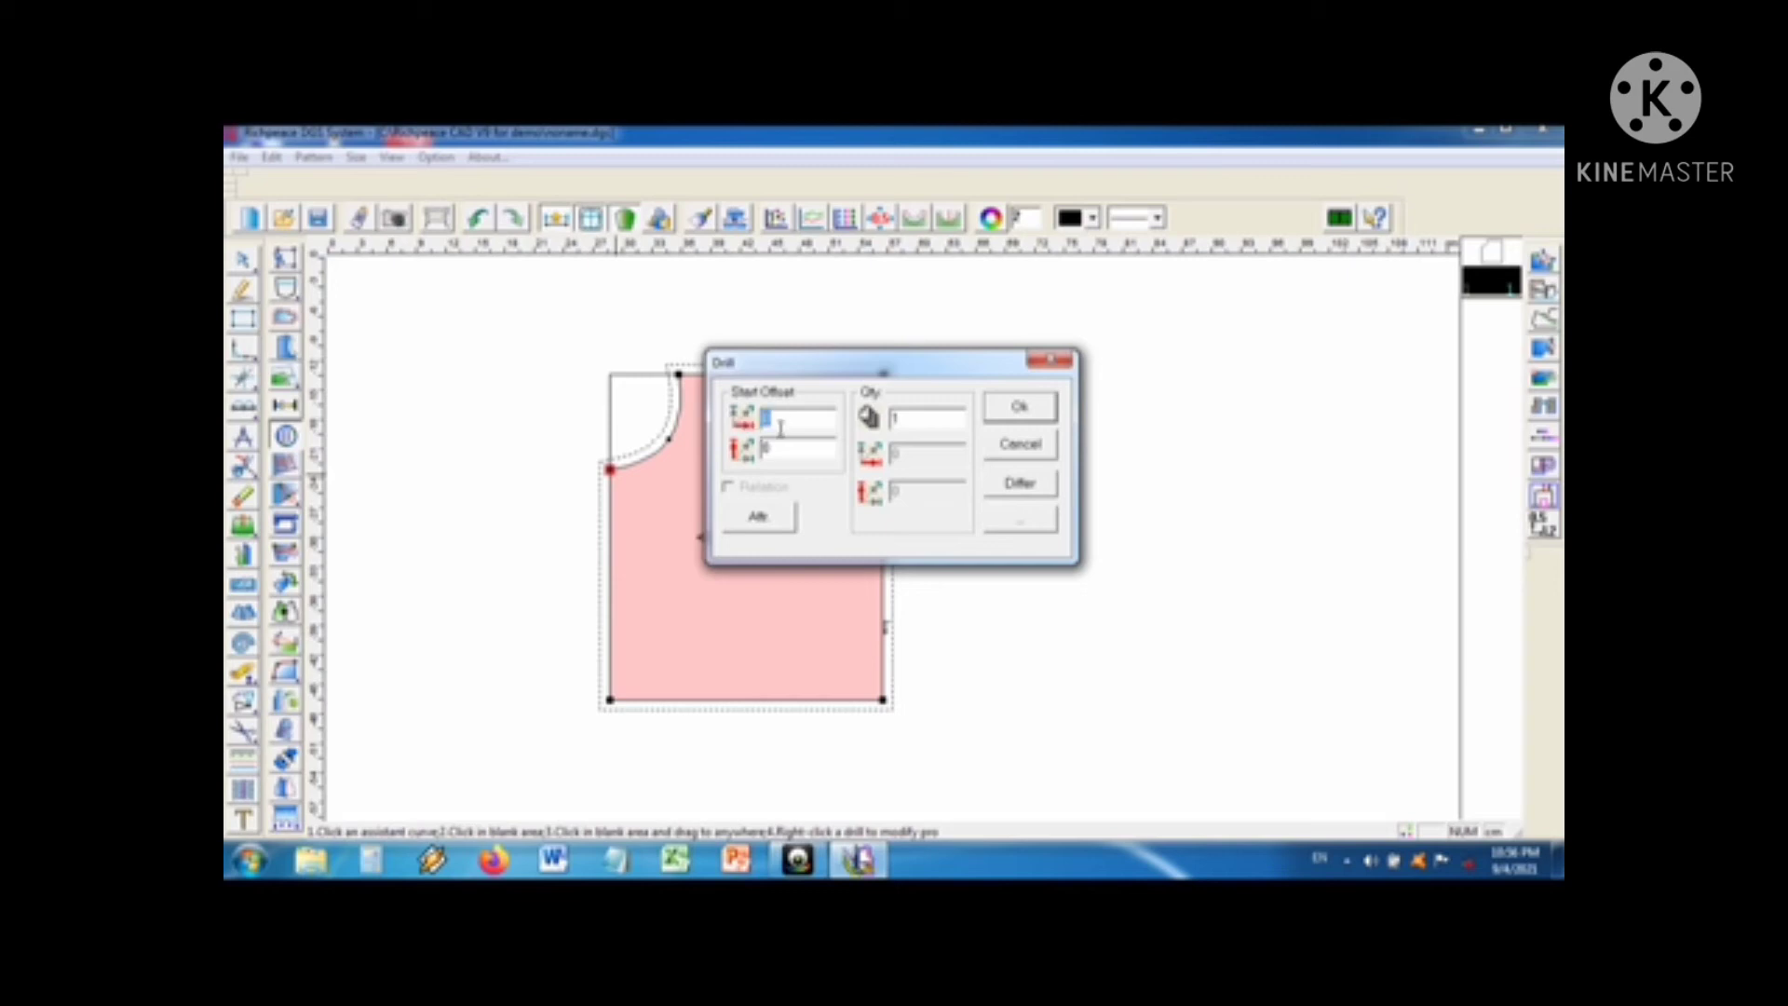
text(1)
text(-1)
text(6)
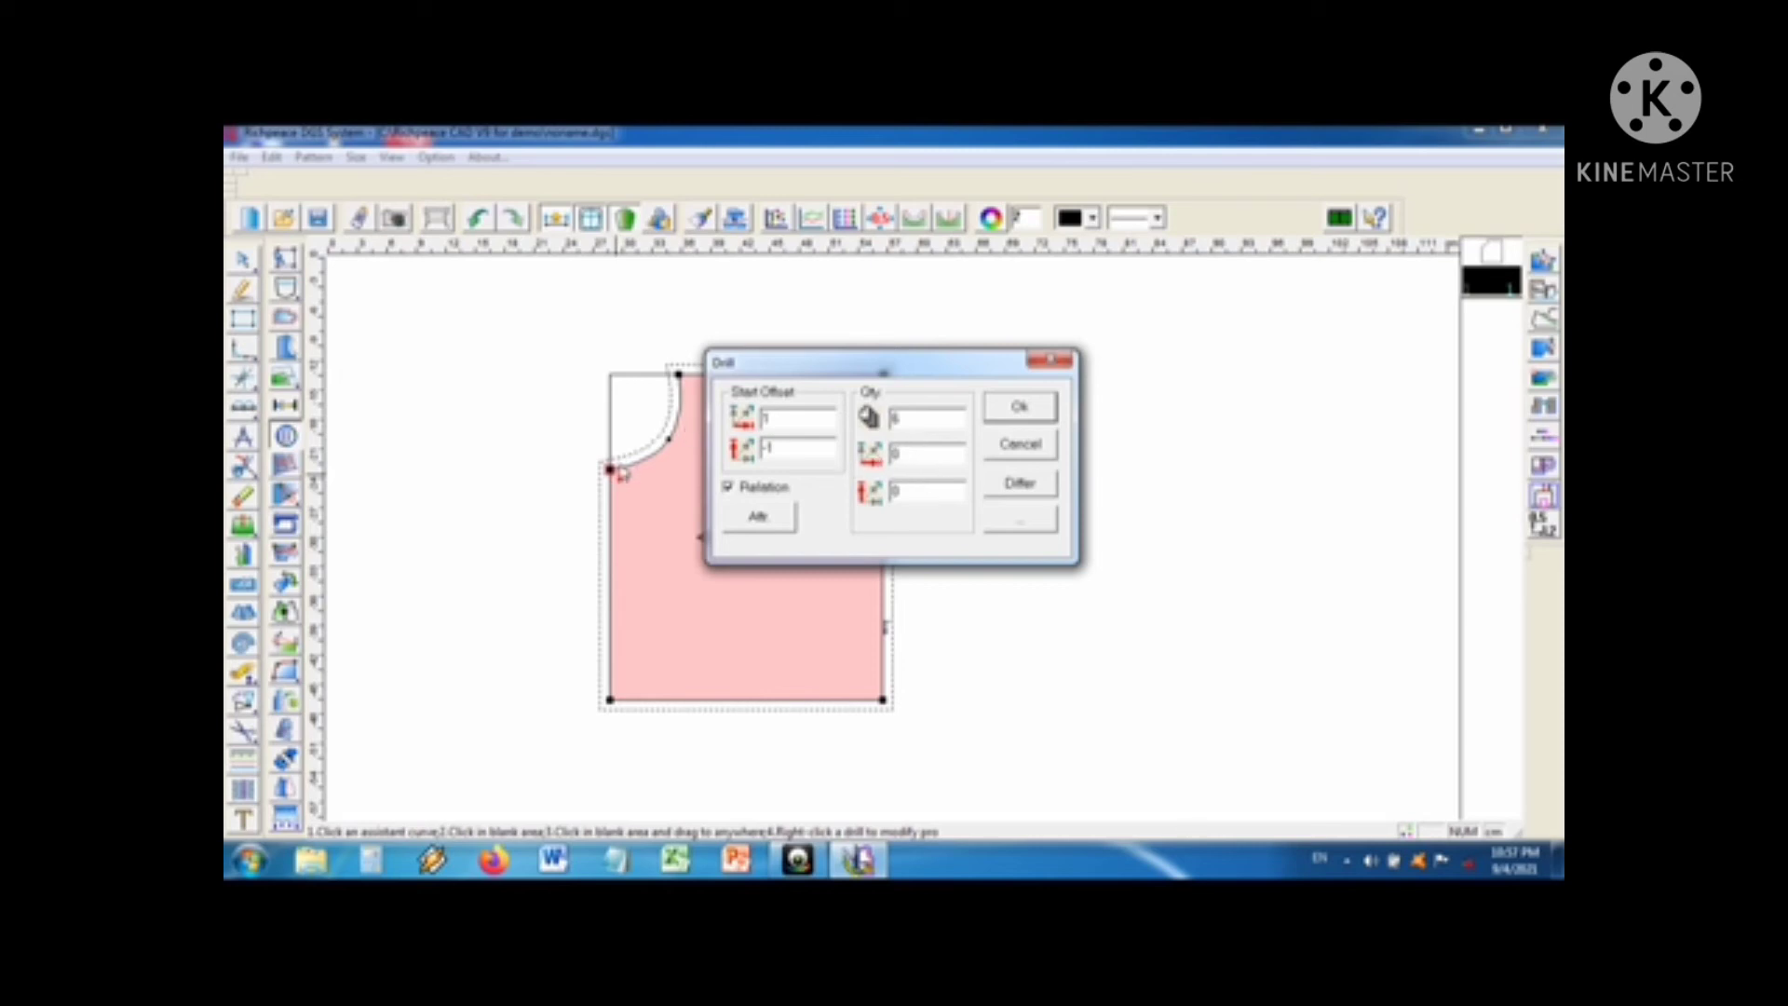
key(Tab)
text(1)
click(1022, 407)
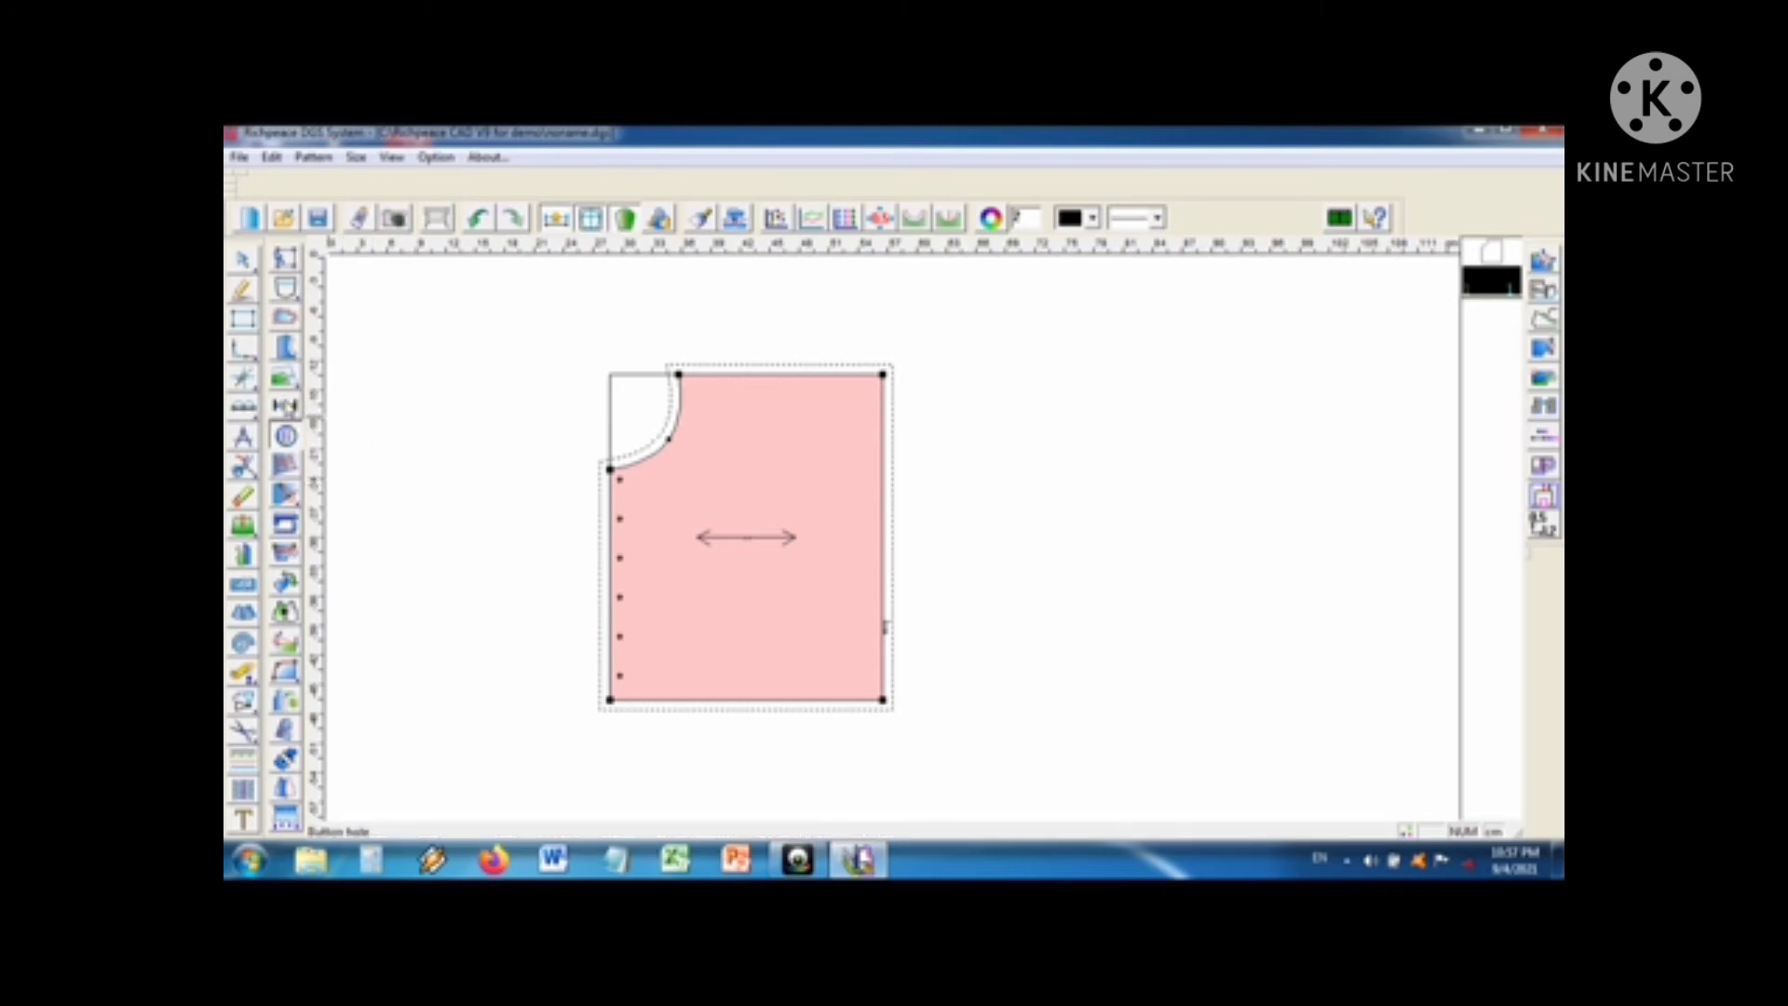
Step: Place 6 straight buttonholes down the piece's left edge from the neckline's lower end point, with start offsets 1 and -1 and vertical spacing -4
click(286, 407)
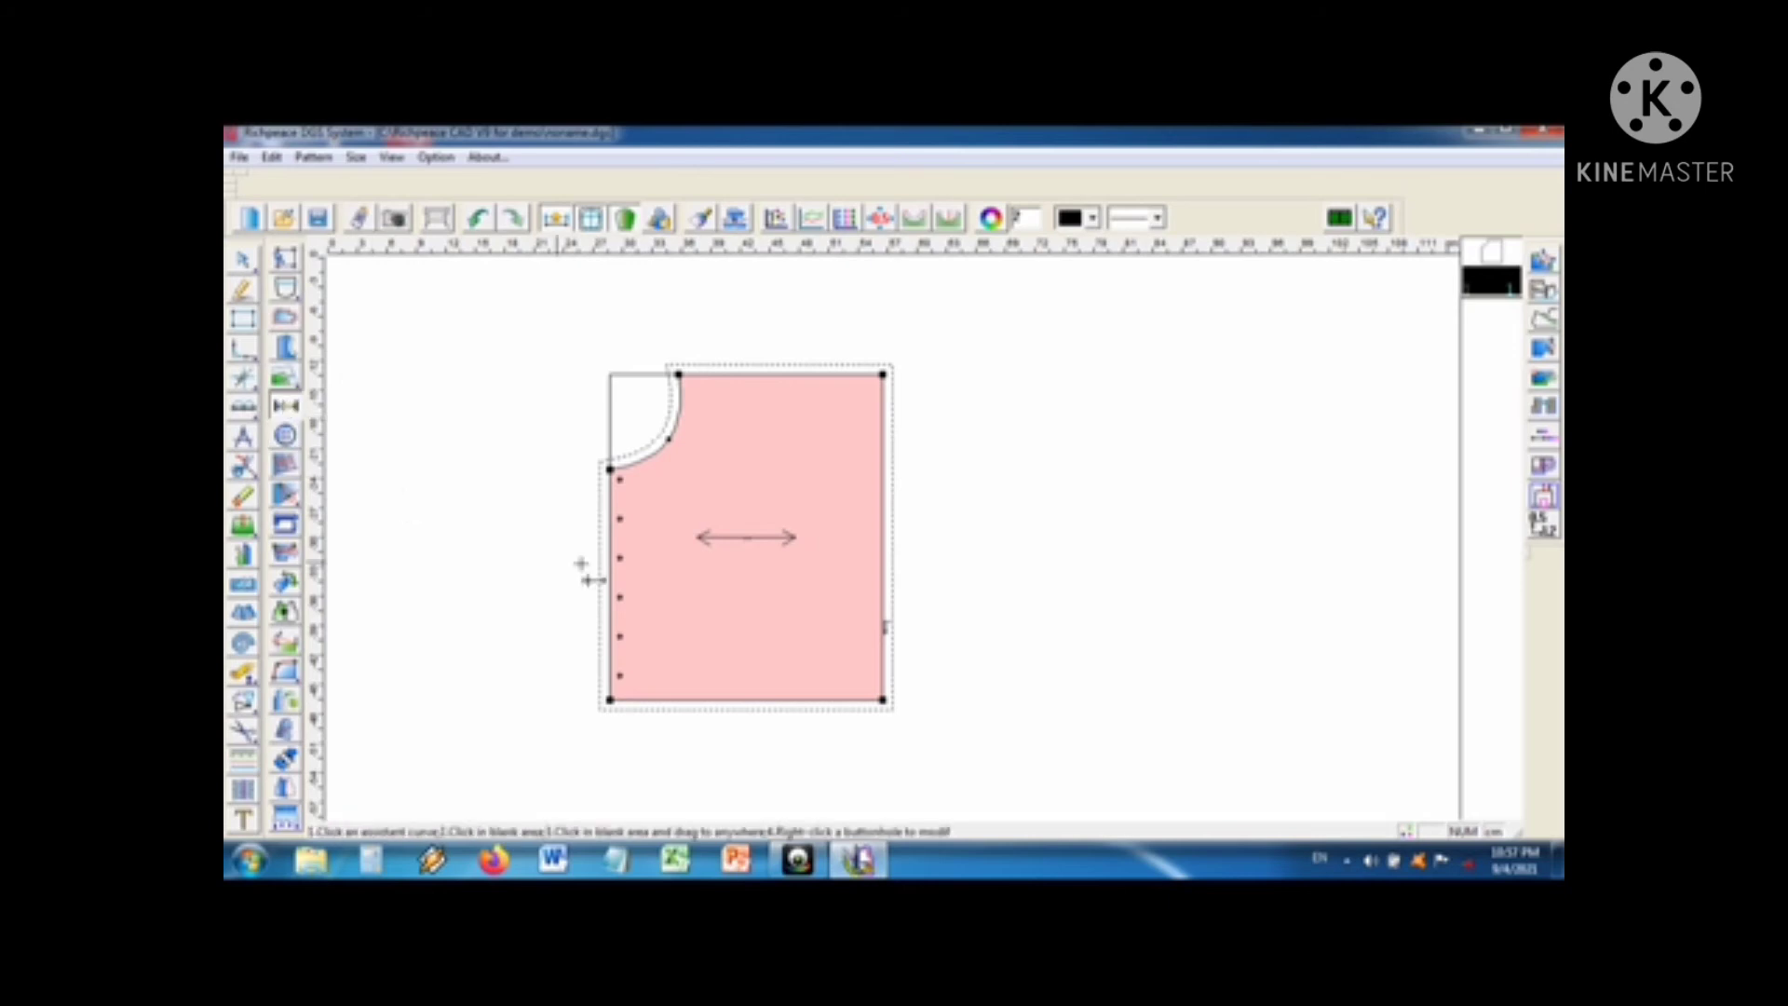
click(620, 486)
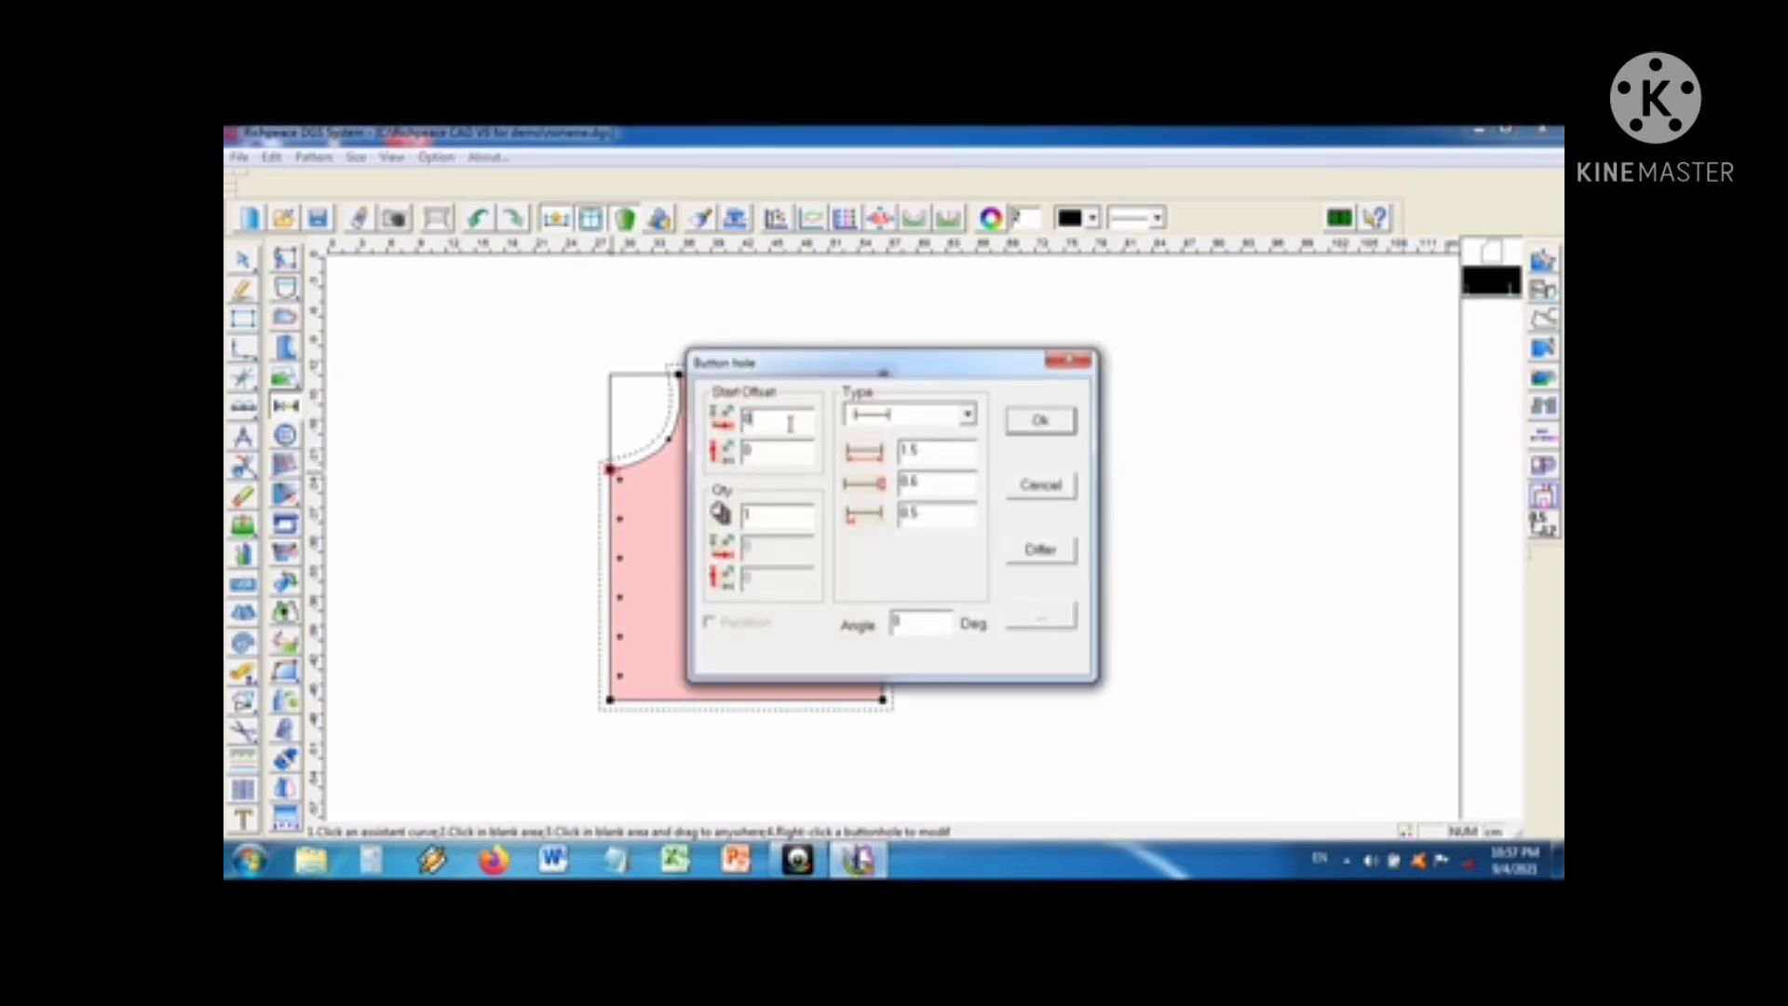
key(BackSpace)
text(1-1)
click(773, 516)
text(6)
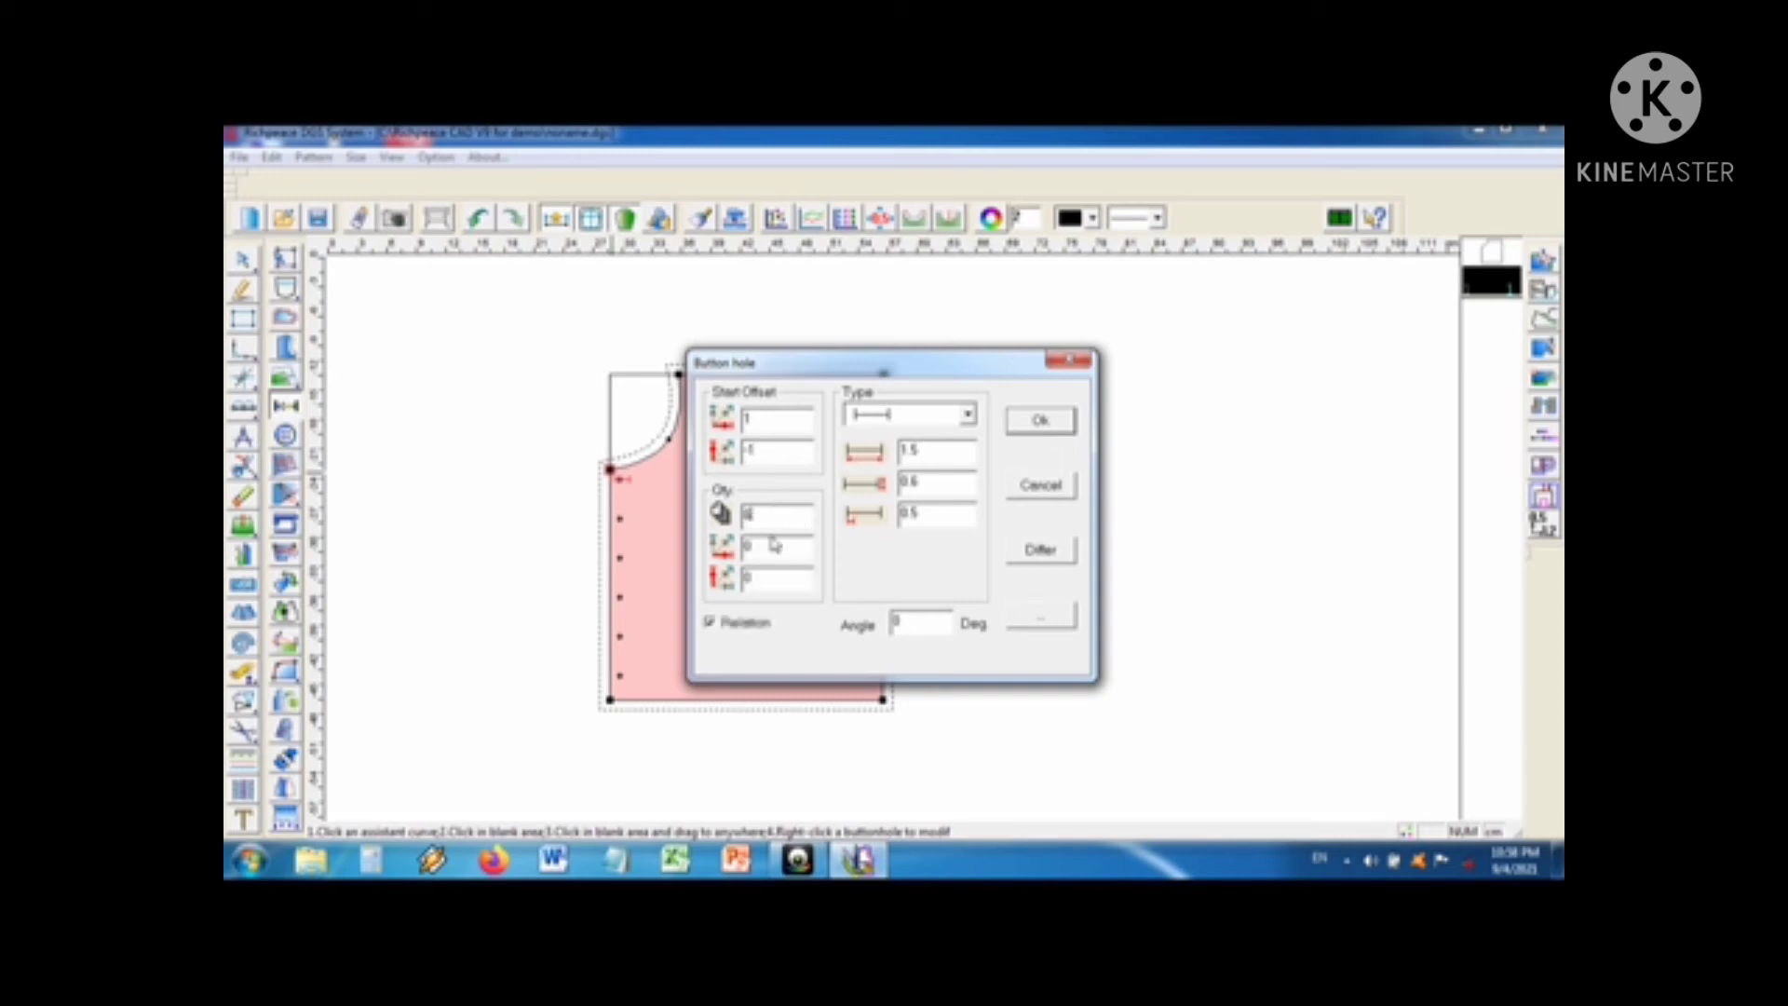
click(769, 578)
text(1)
click(971, 417)
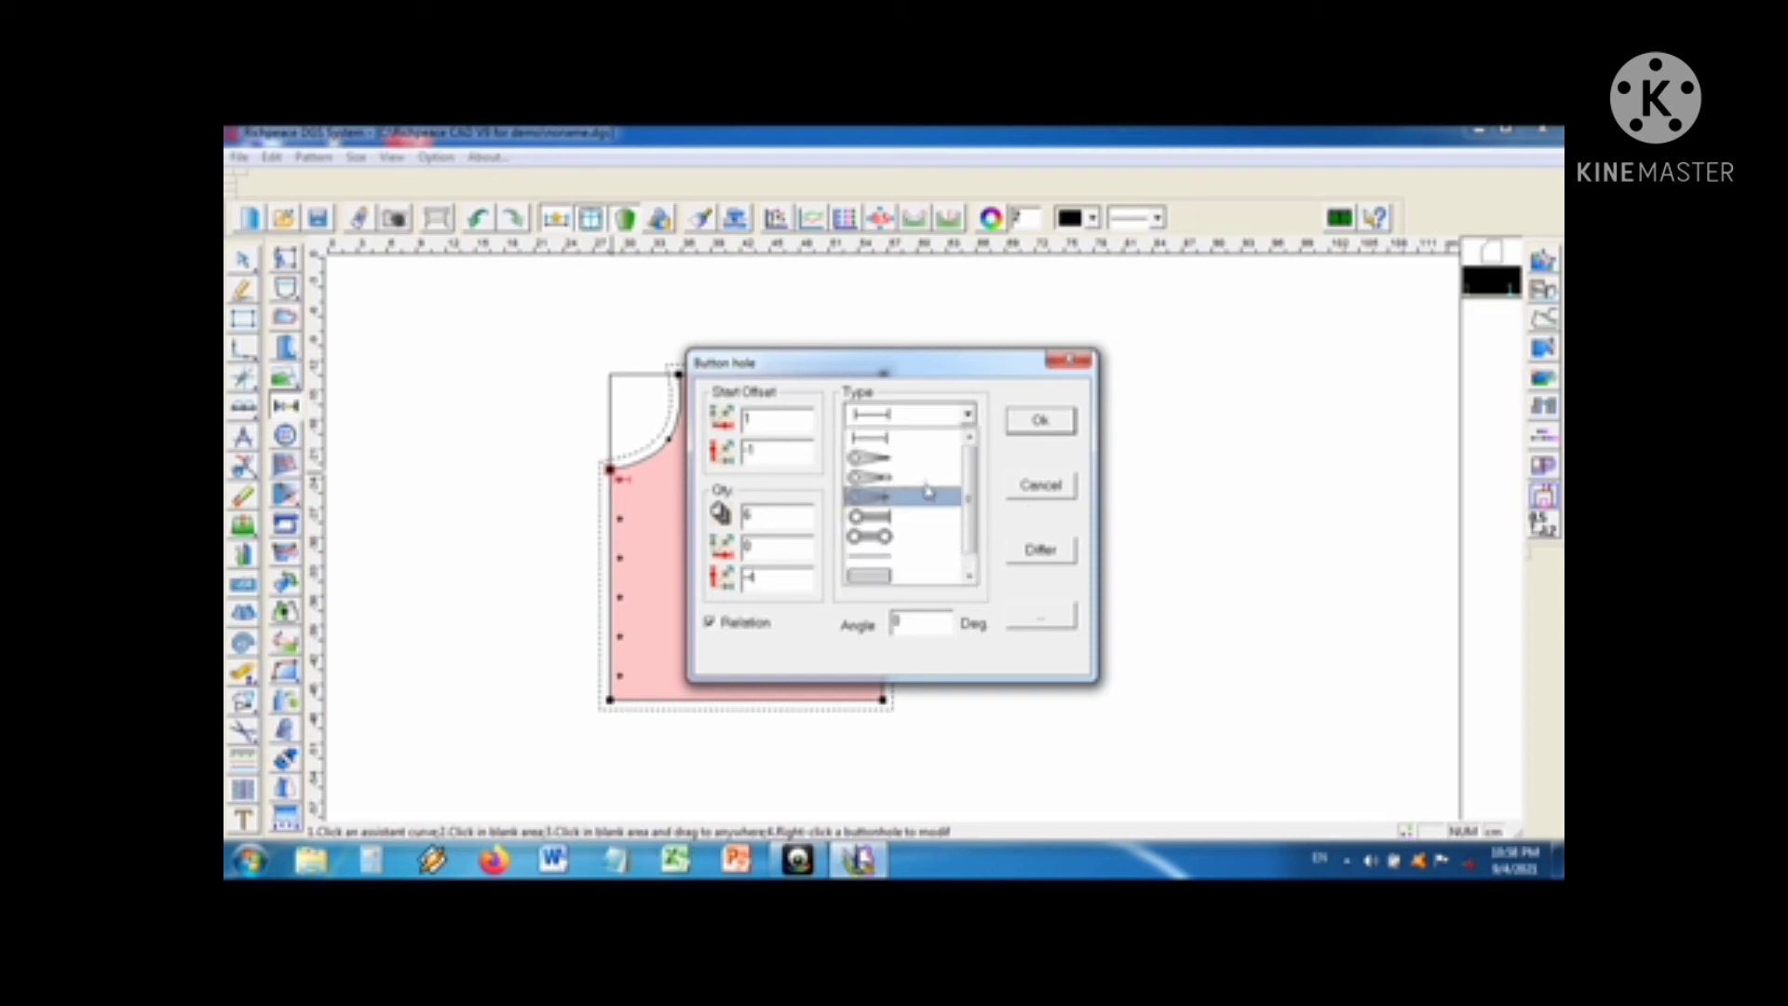
click(971, 415)
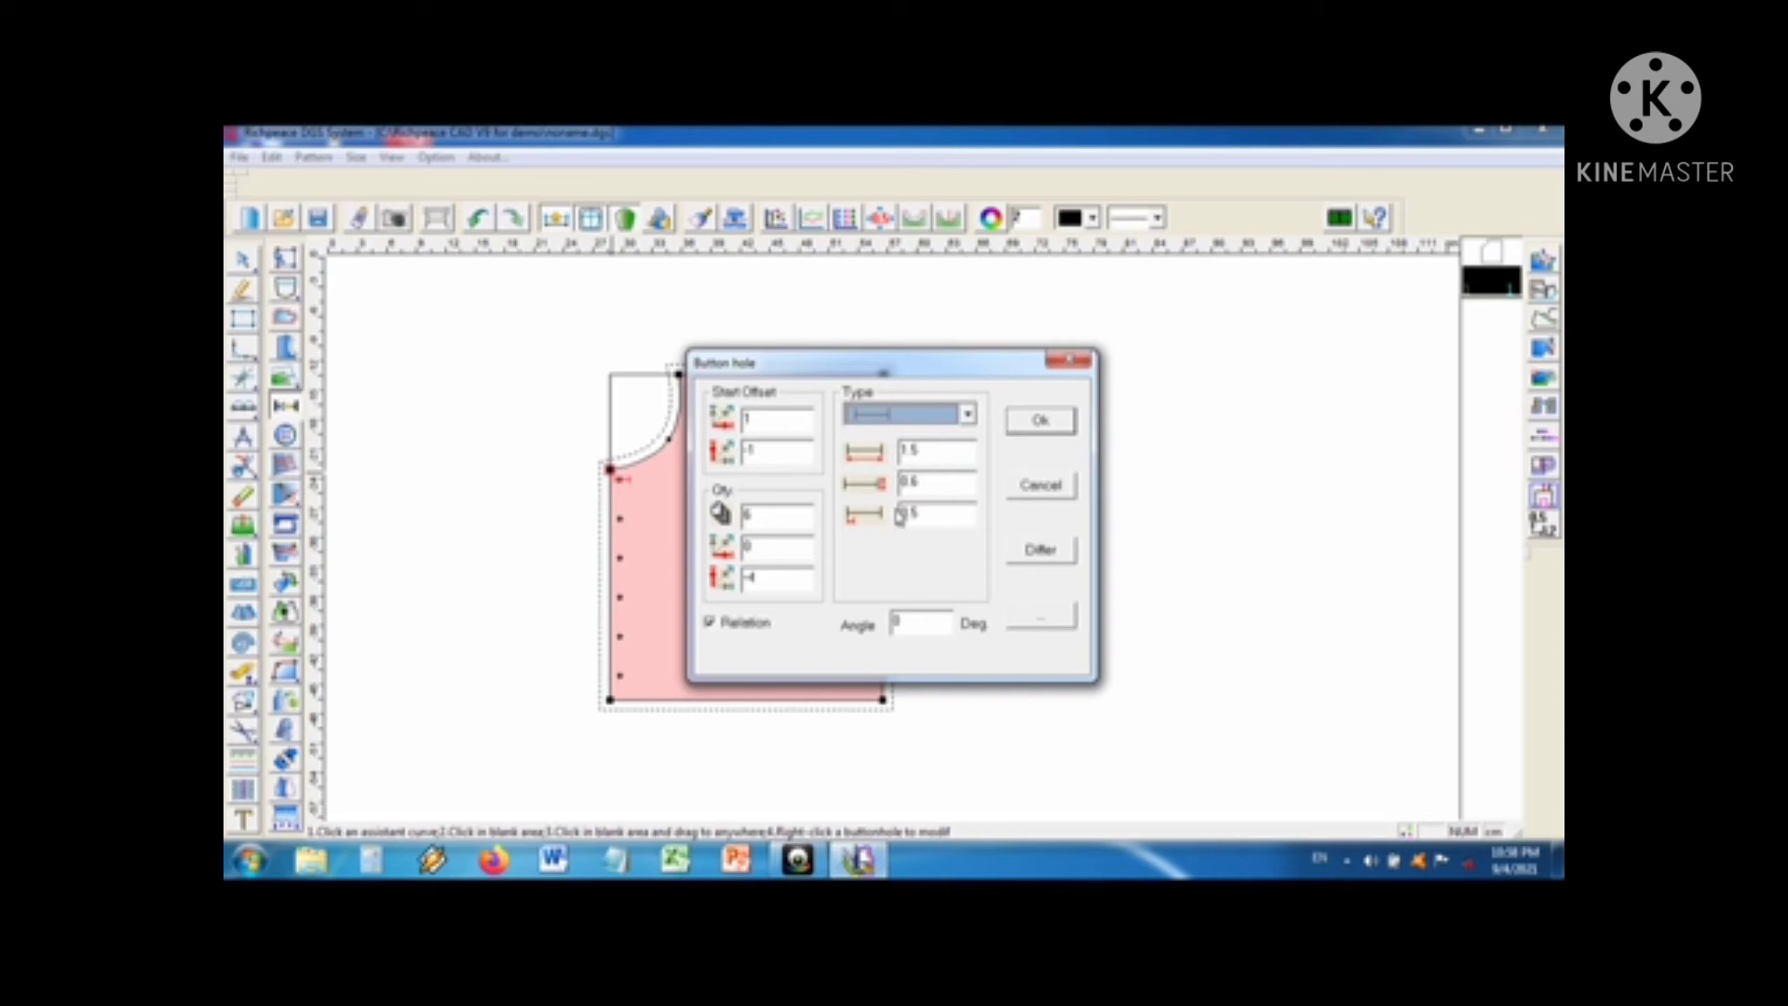
click(1055, 428)
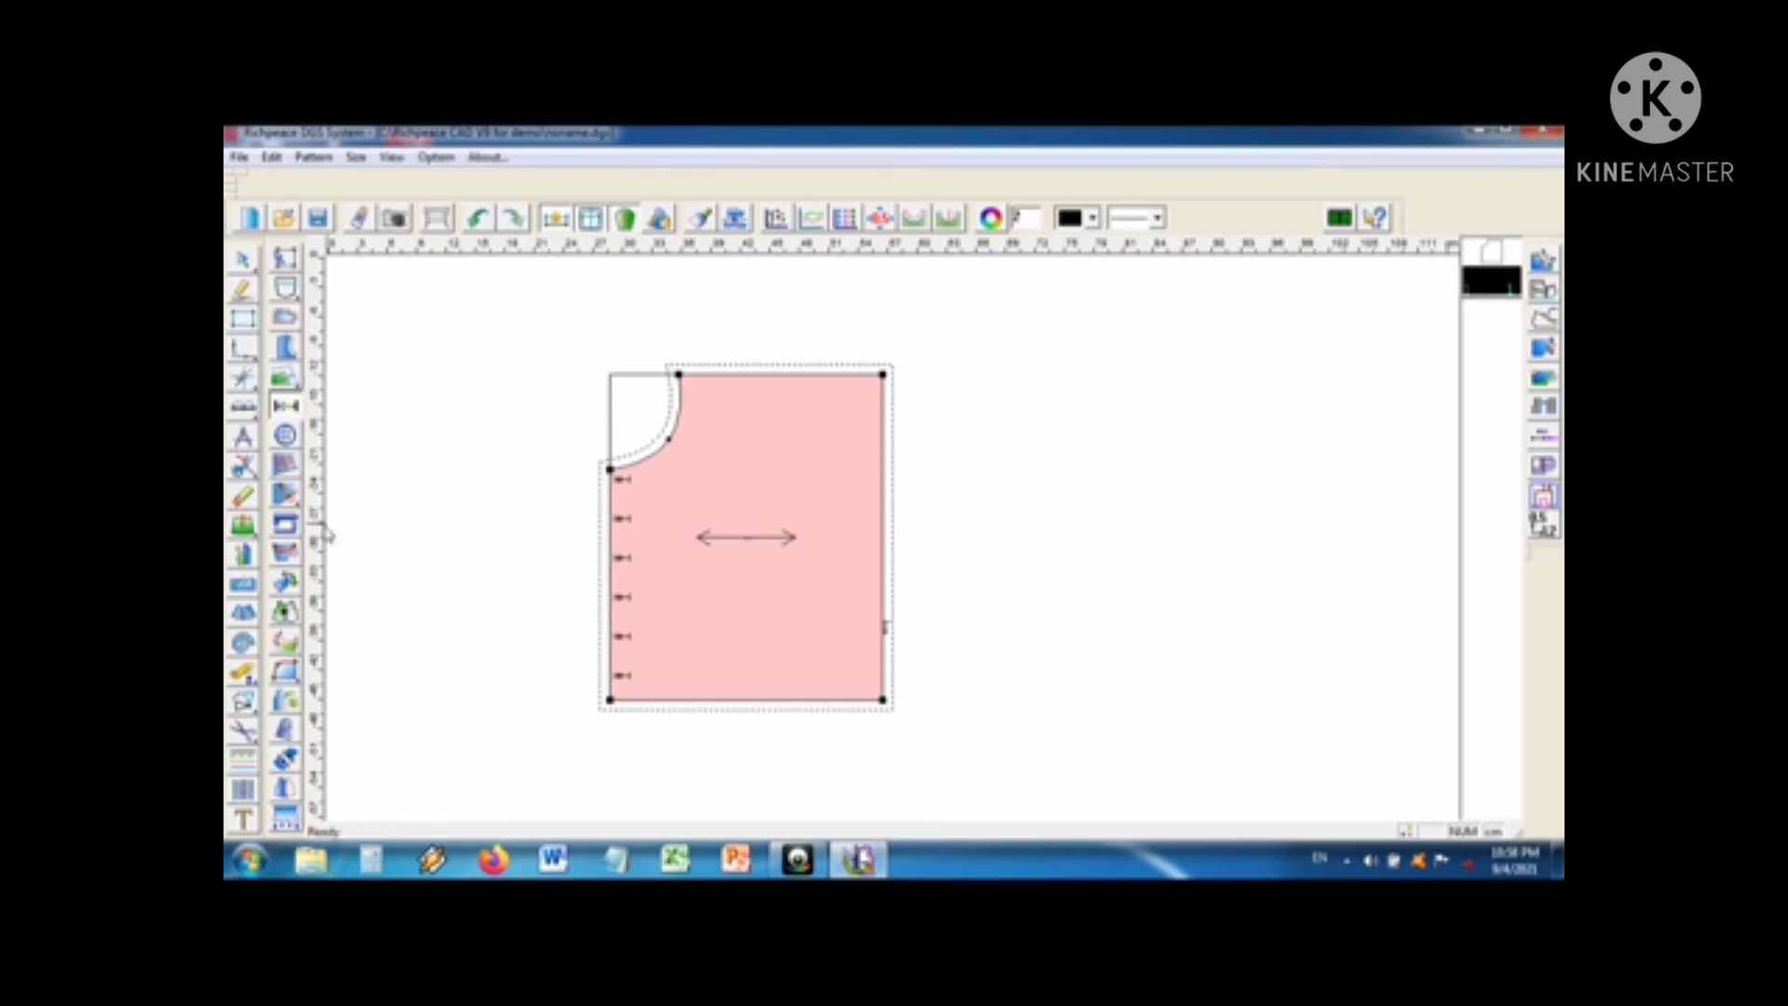
Step: Draw a rectangle about 25.7 cm wide and 30.6 cm high in the empty area below the buttonhole piece
mouse_move(298, 496)
click(243, 318)
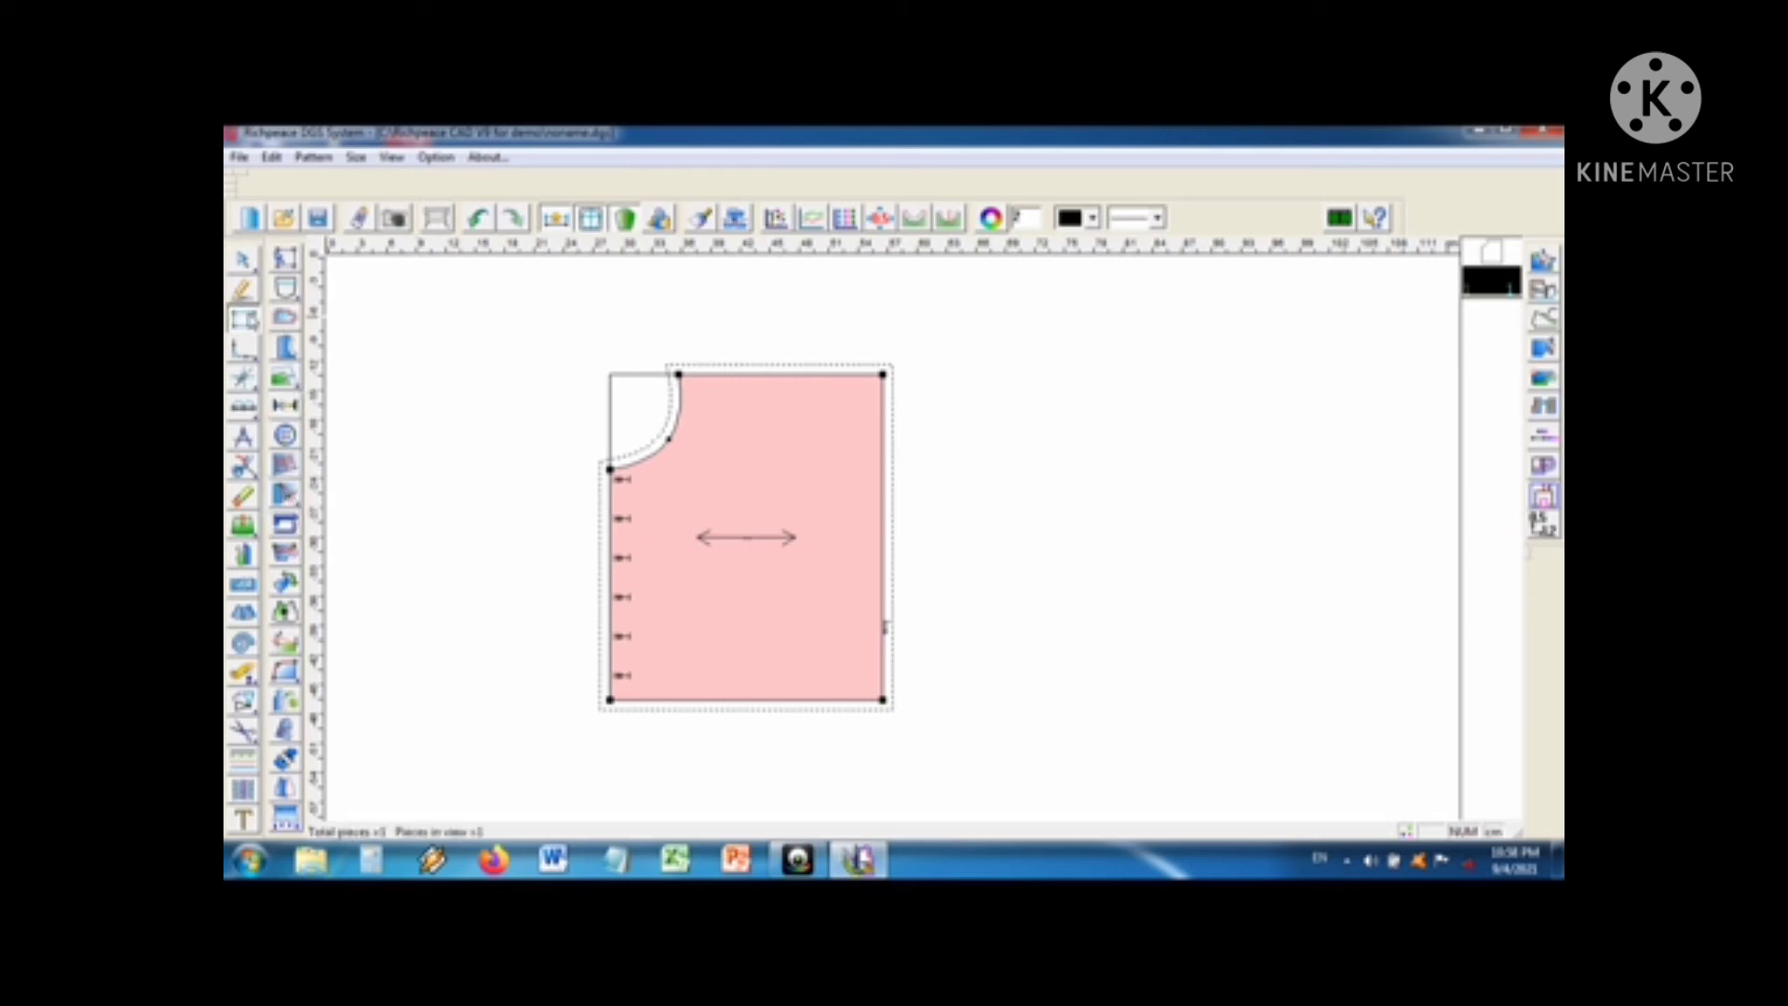
scroll(1165, 478, down, 2)
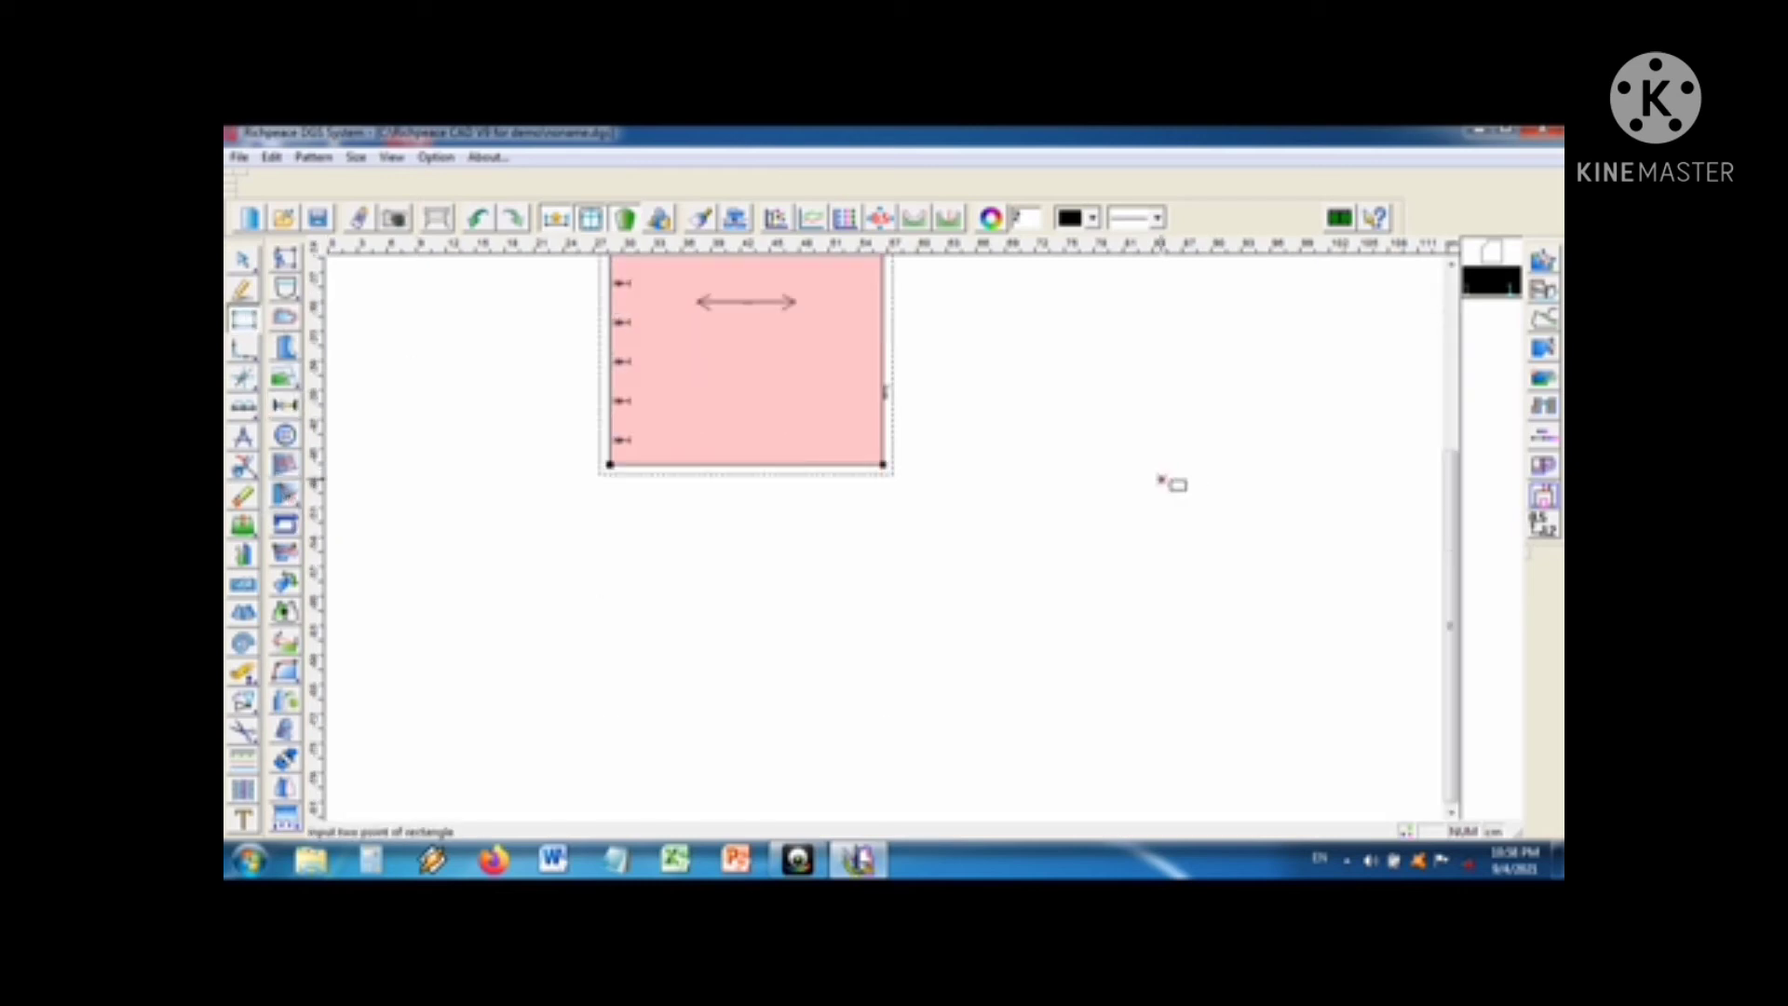
scroll(661, 510, down, 1)
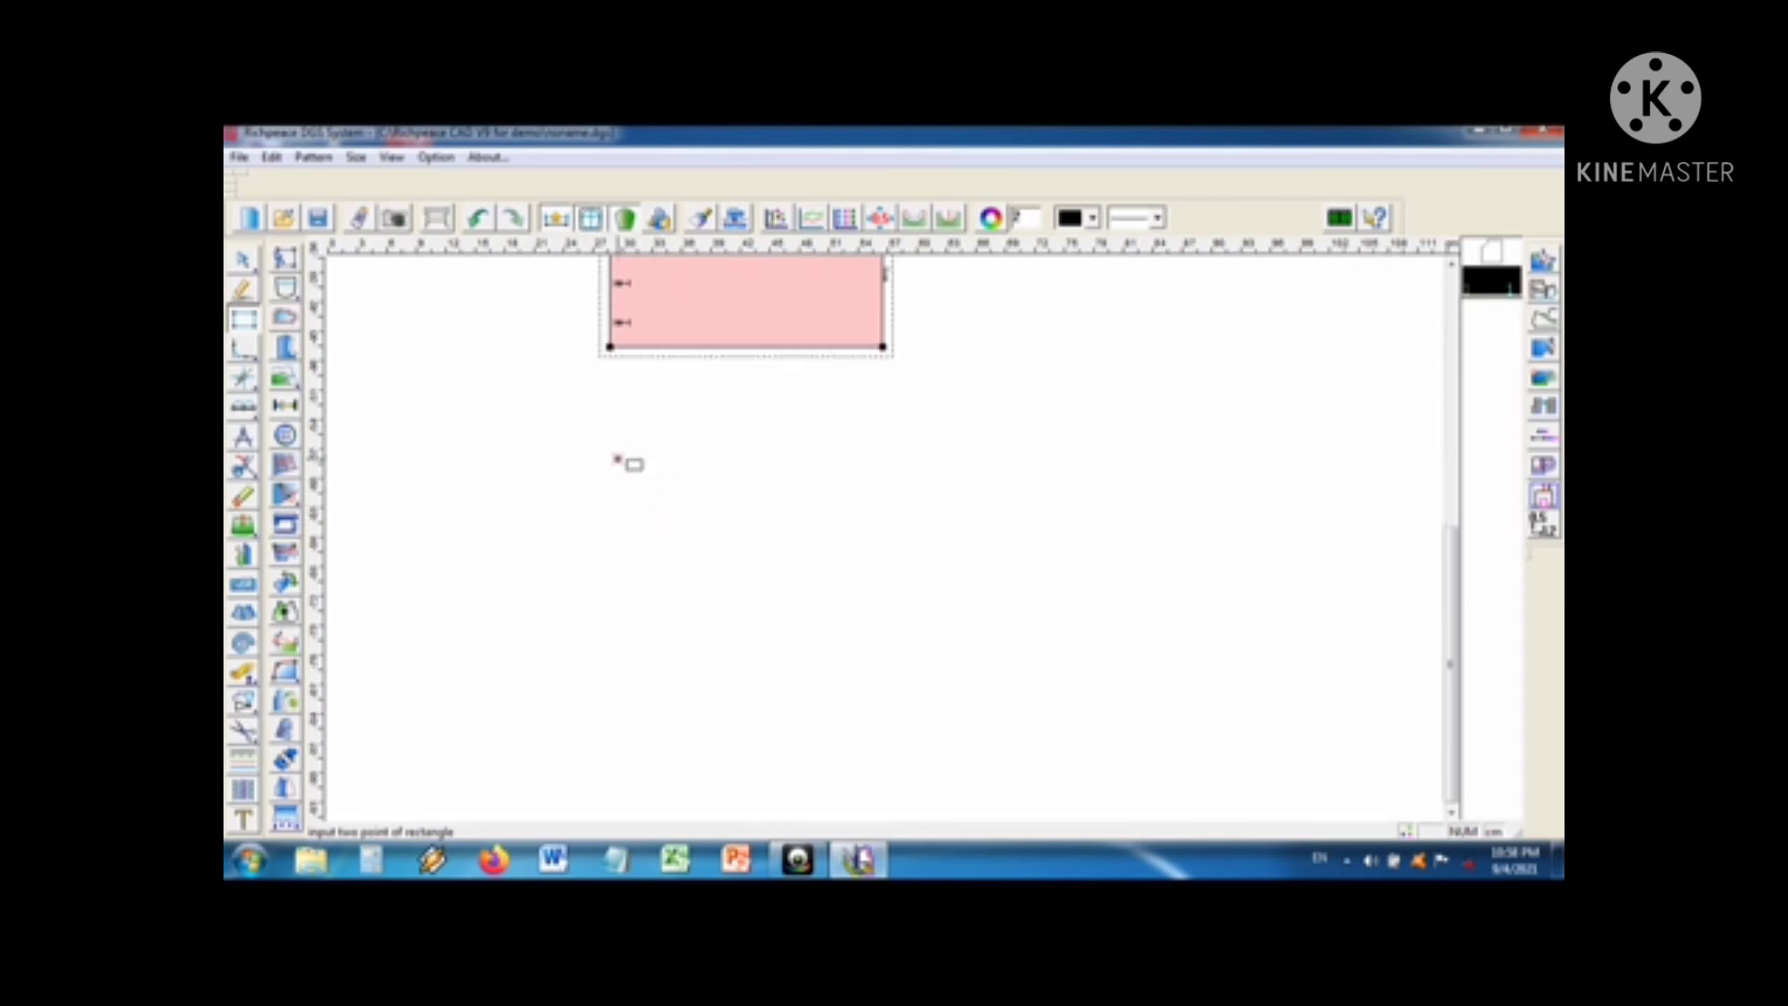
click(616, 457)
click(871, 757)
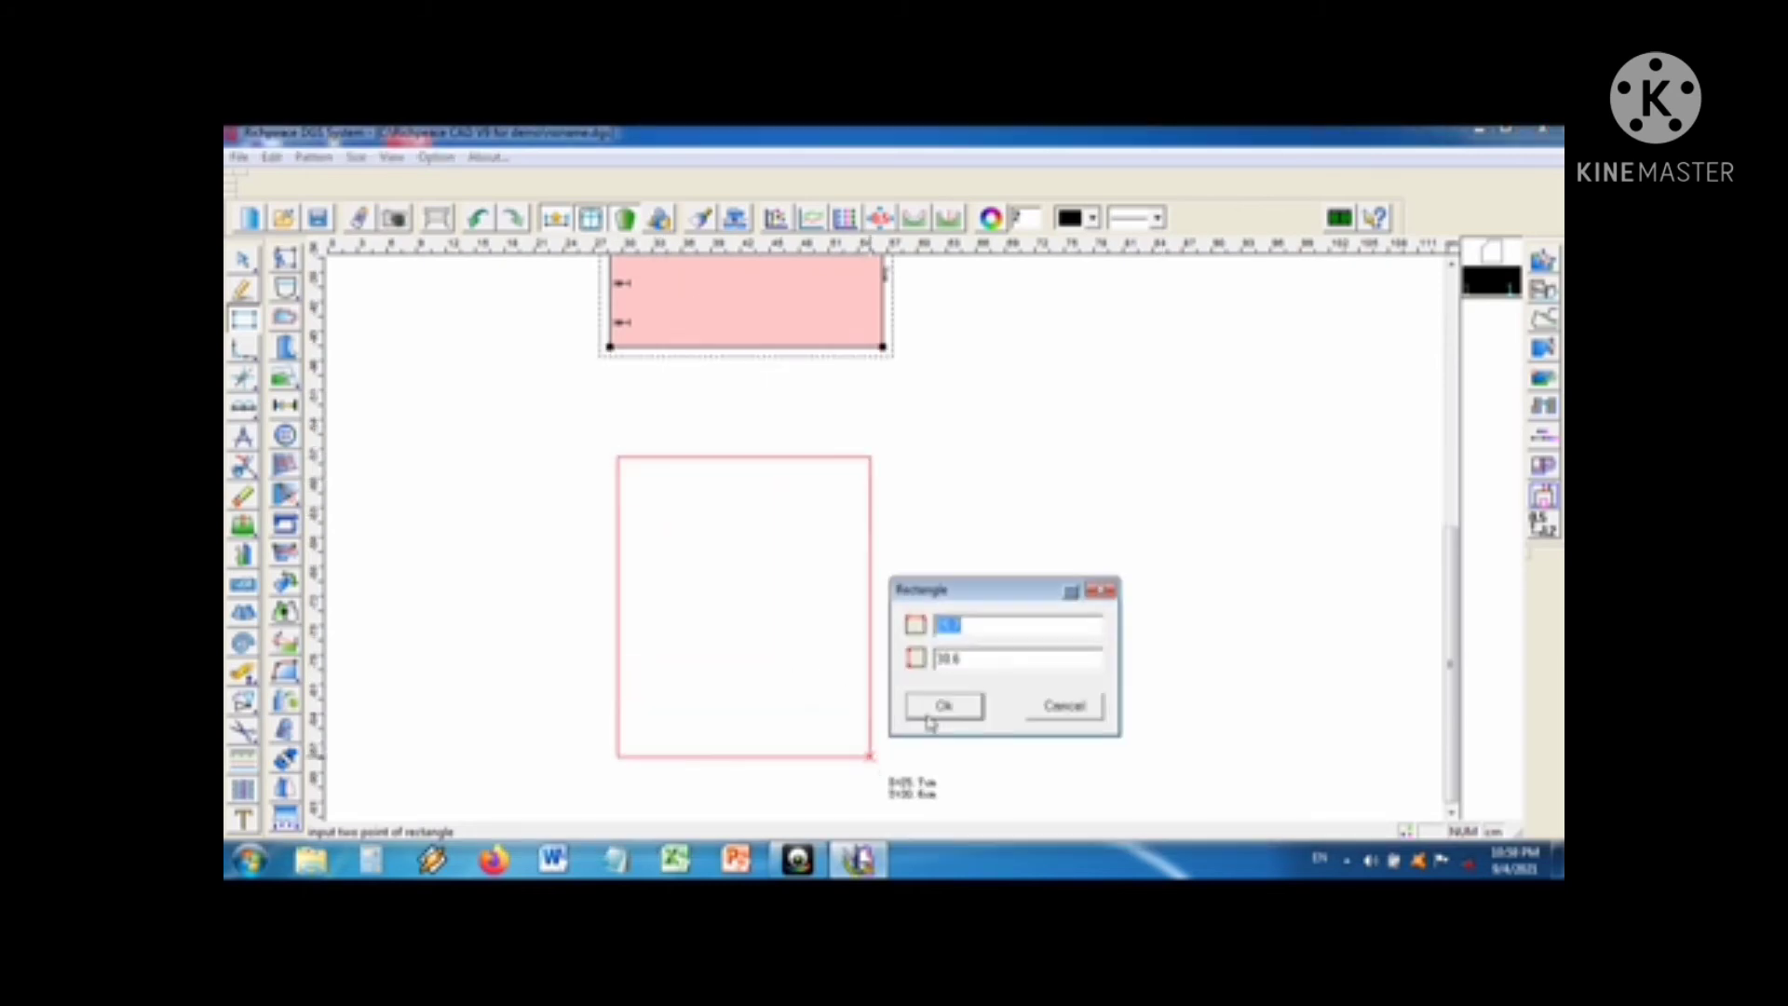
click(945, 708)
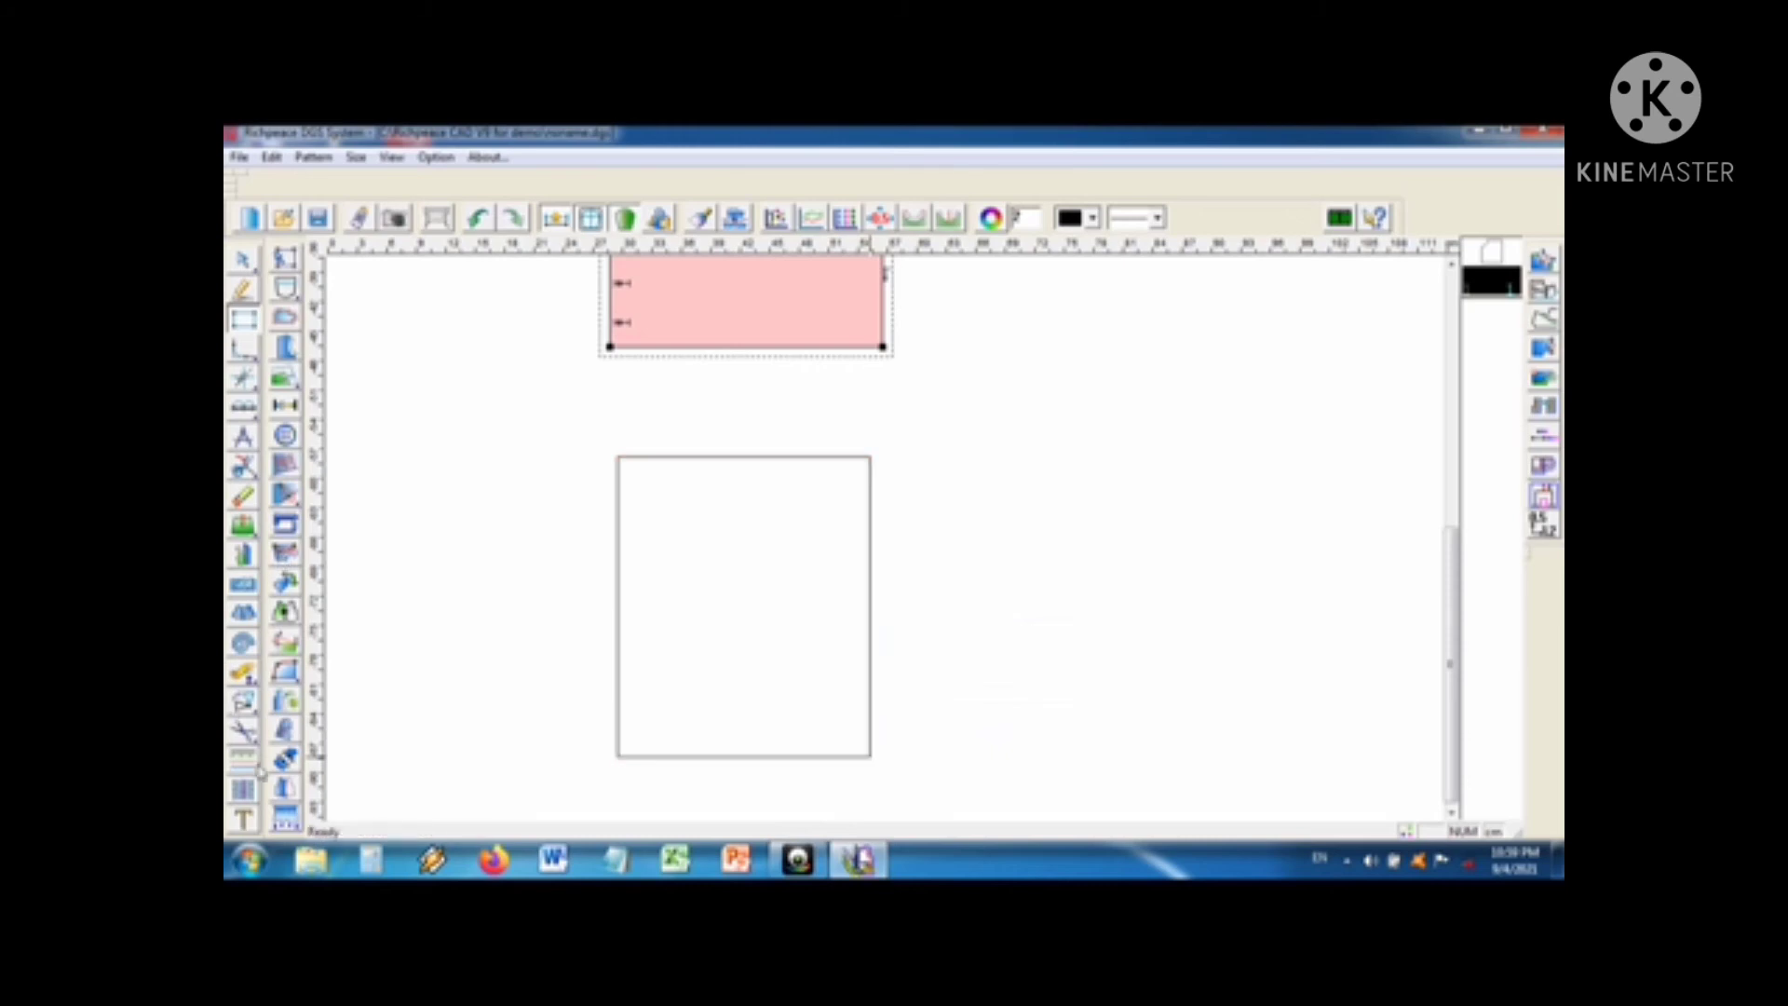
Step: Cut out the new rectangle as a pattern piece by tracing its four edges from corner to corner
click(243, 731)
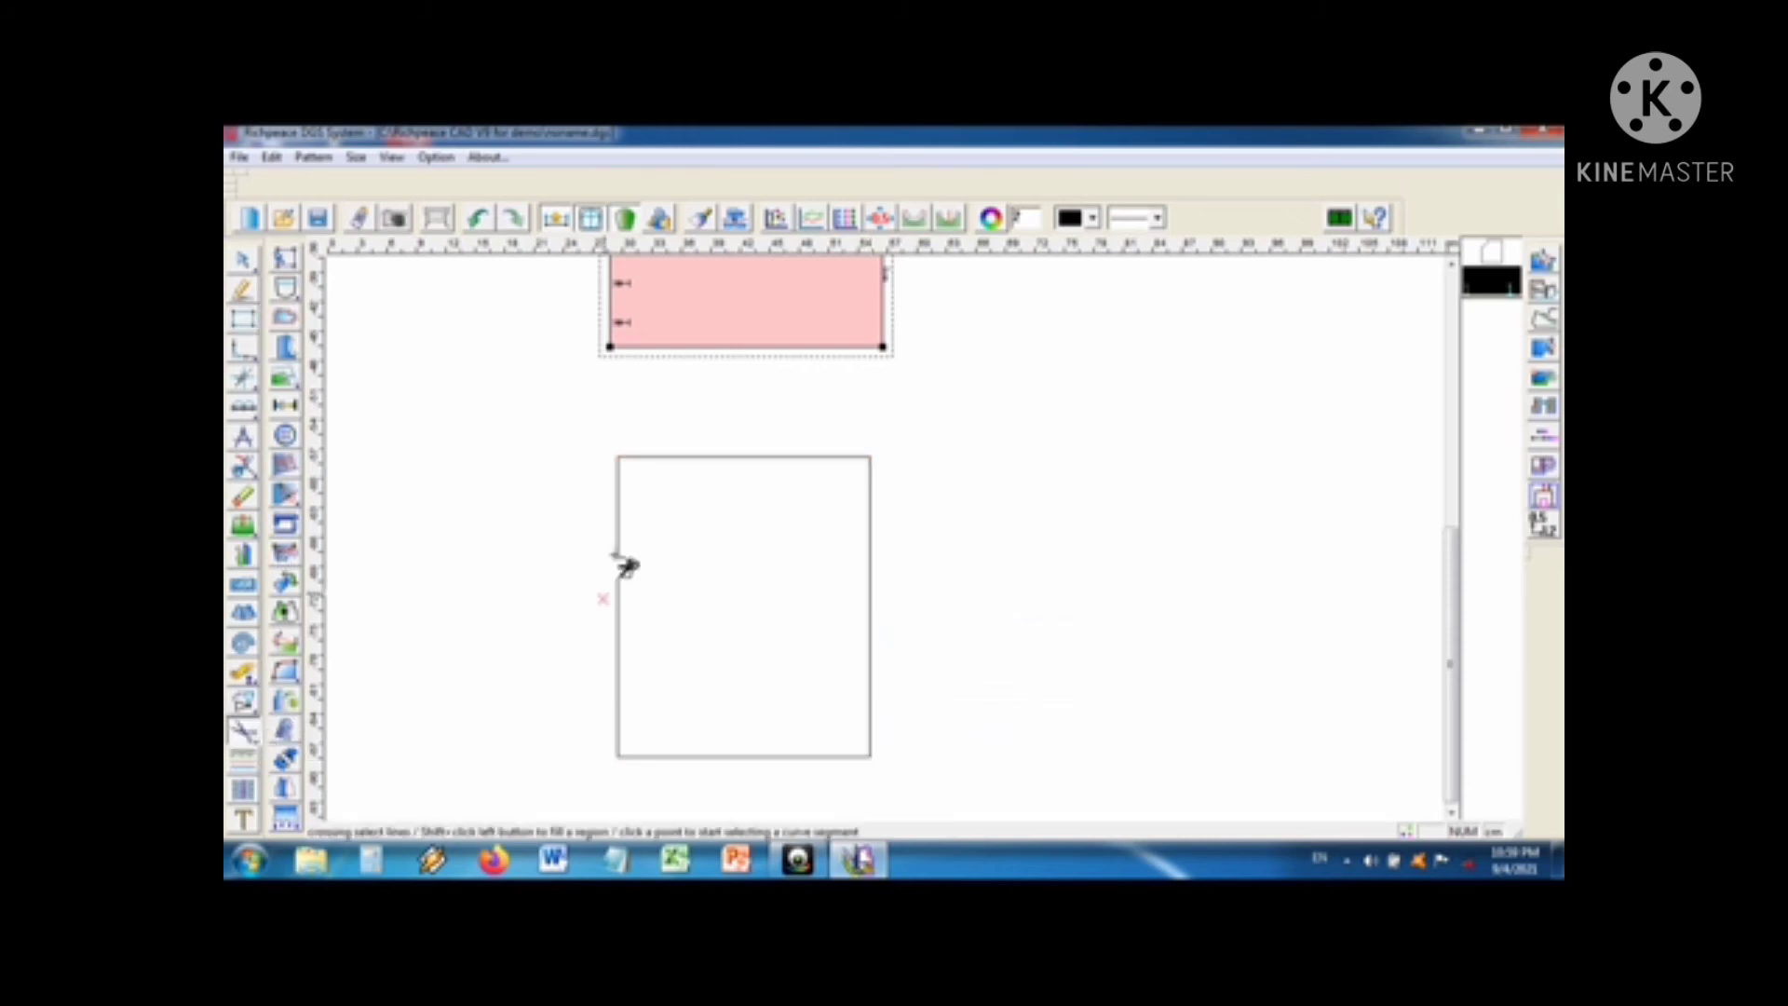
click(619, 459)
click(871, 457)
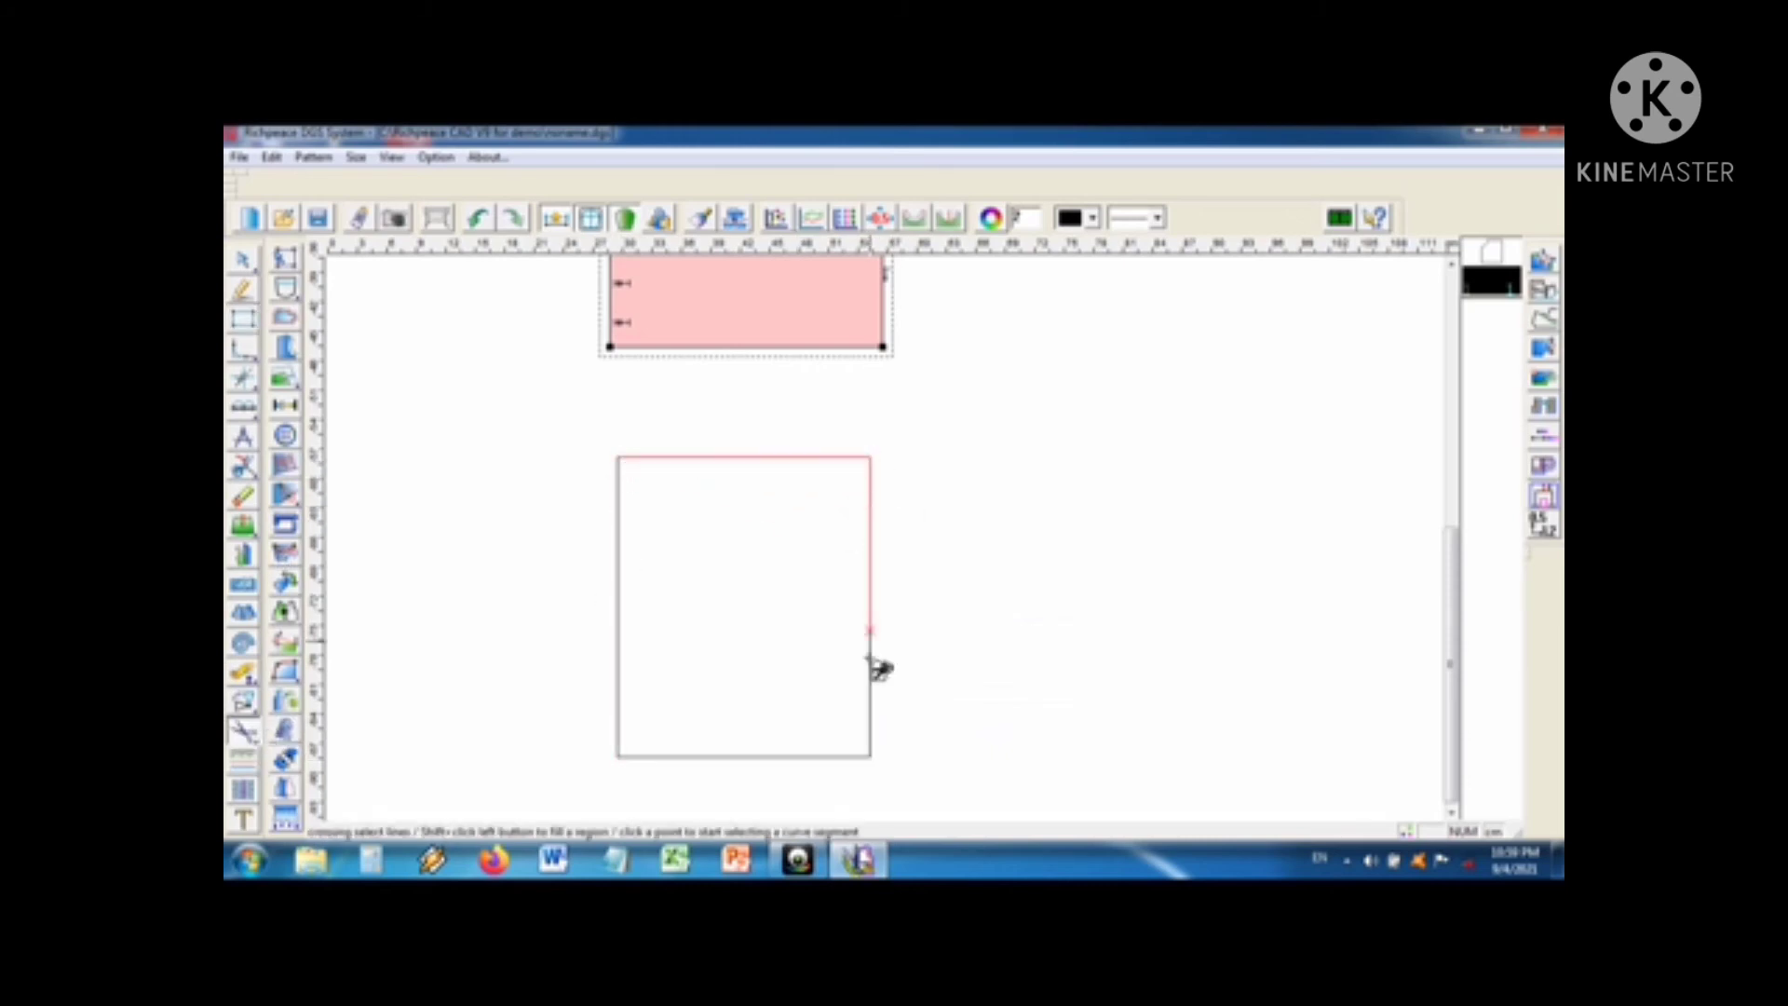
click(871, 754)
click(619, 755)
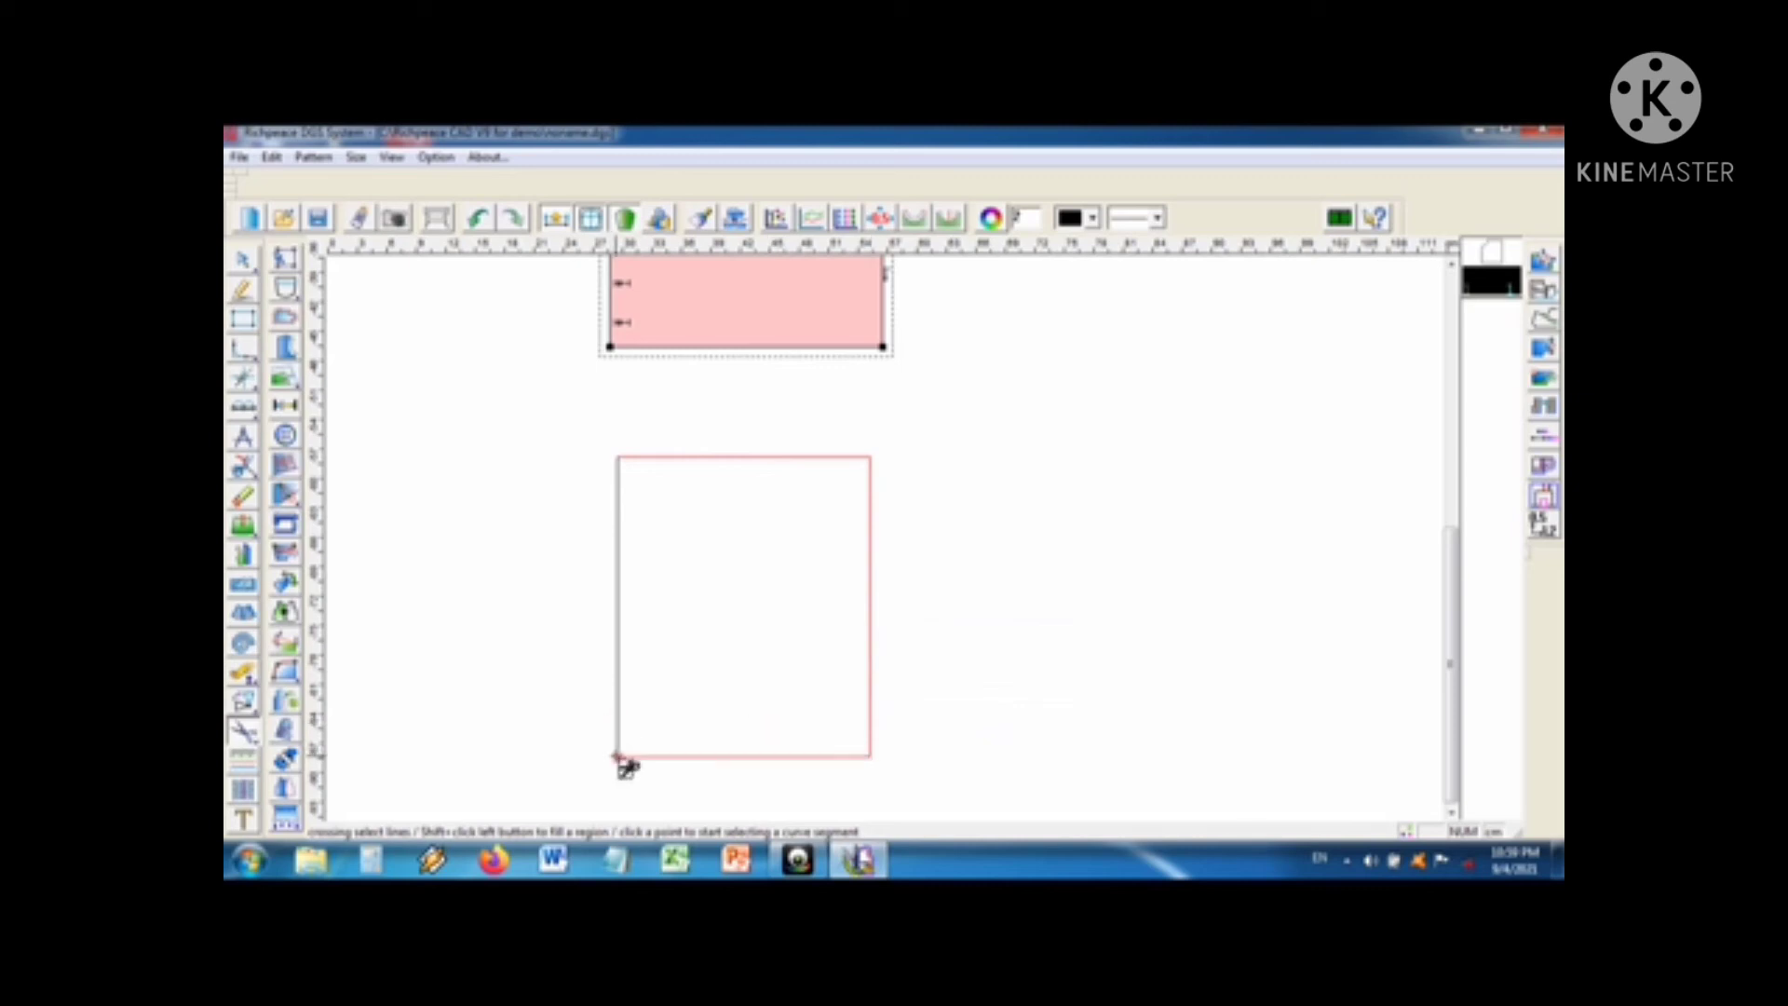
click(621, 458)
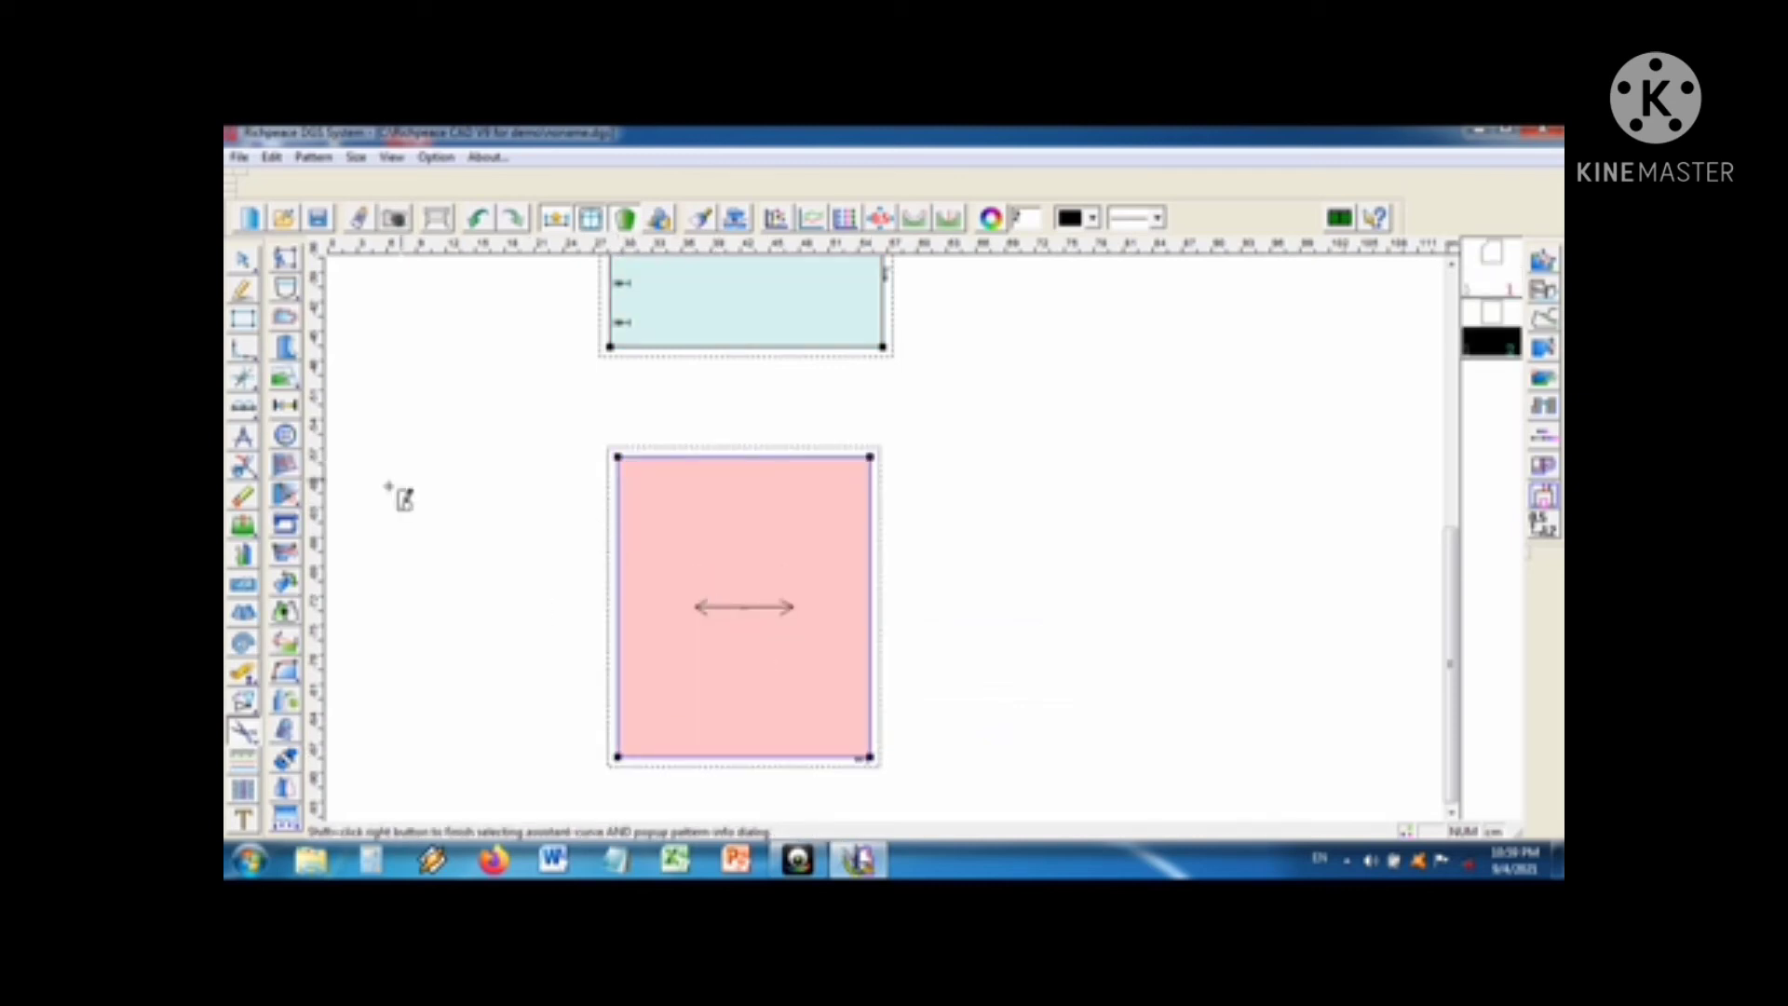
Step: Add a V dart on the new piece's upper edge, 5.2 cm from the upper left corner, with width 3 and depth 8
click(288, 500)
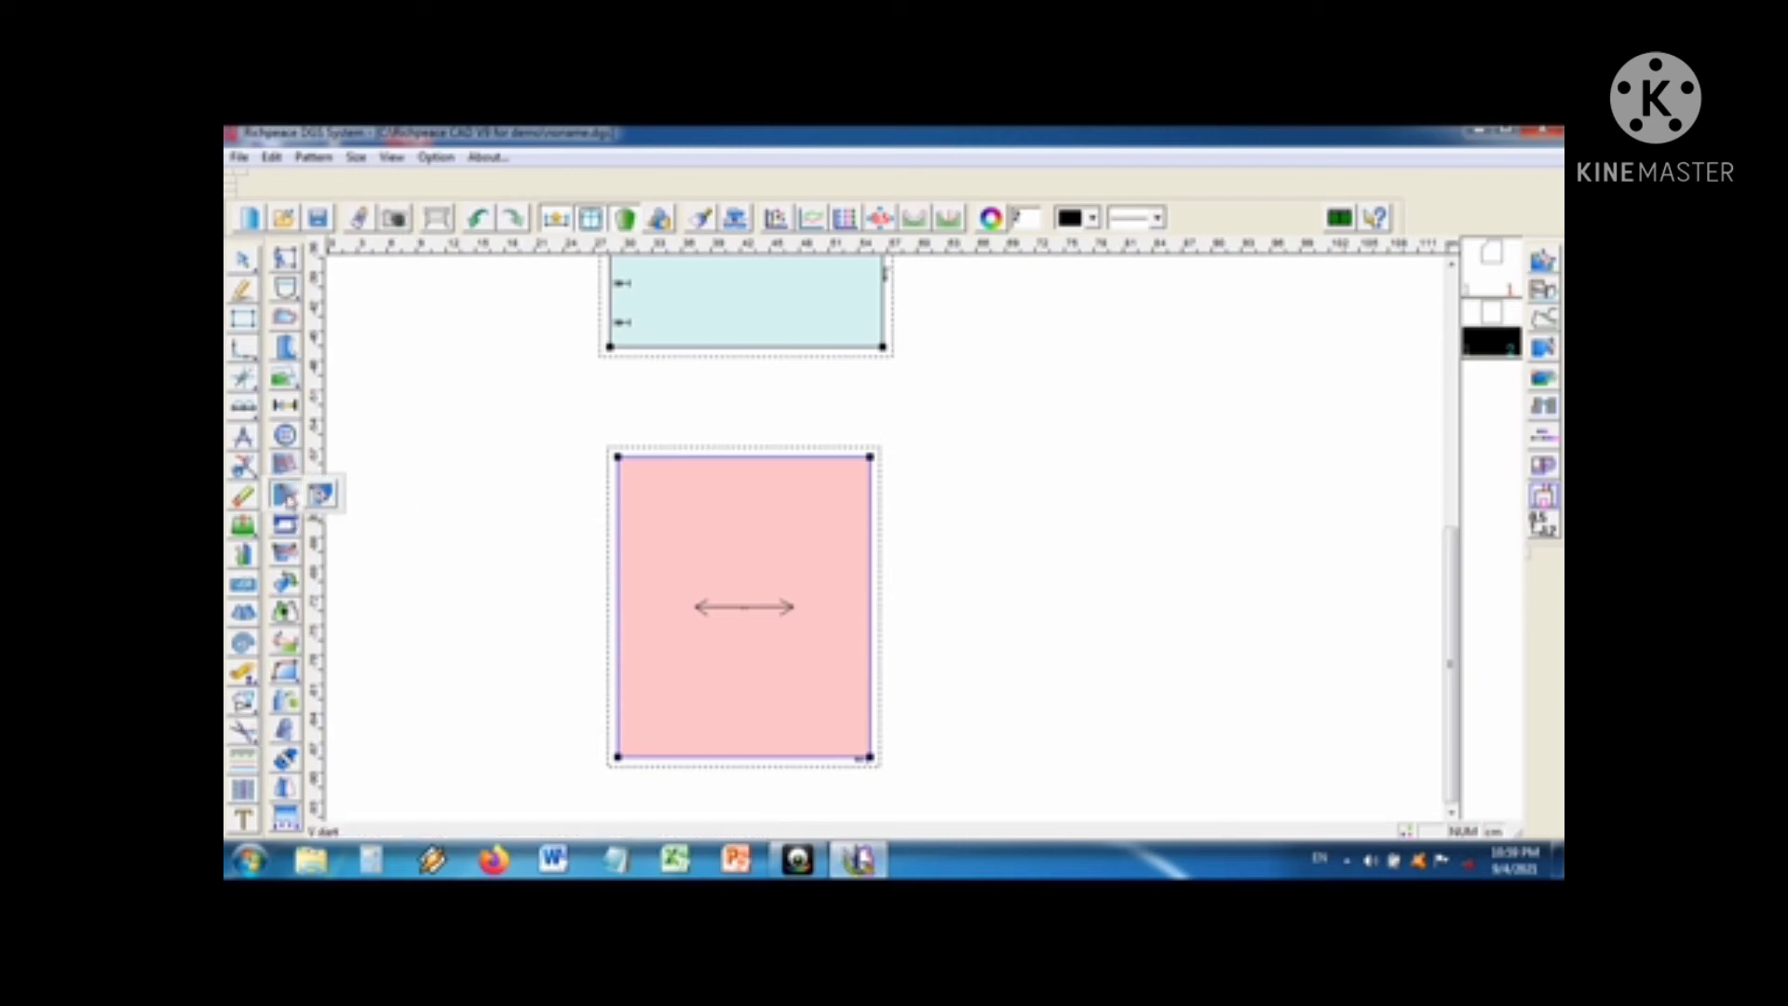
click(669, 459)
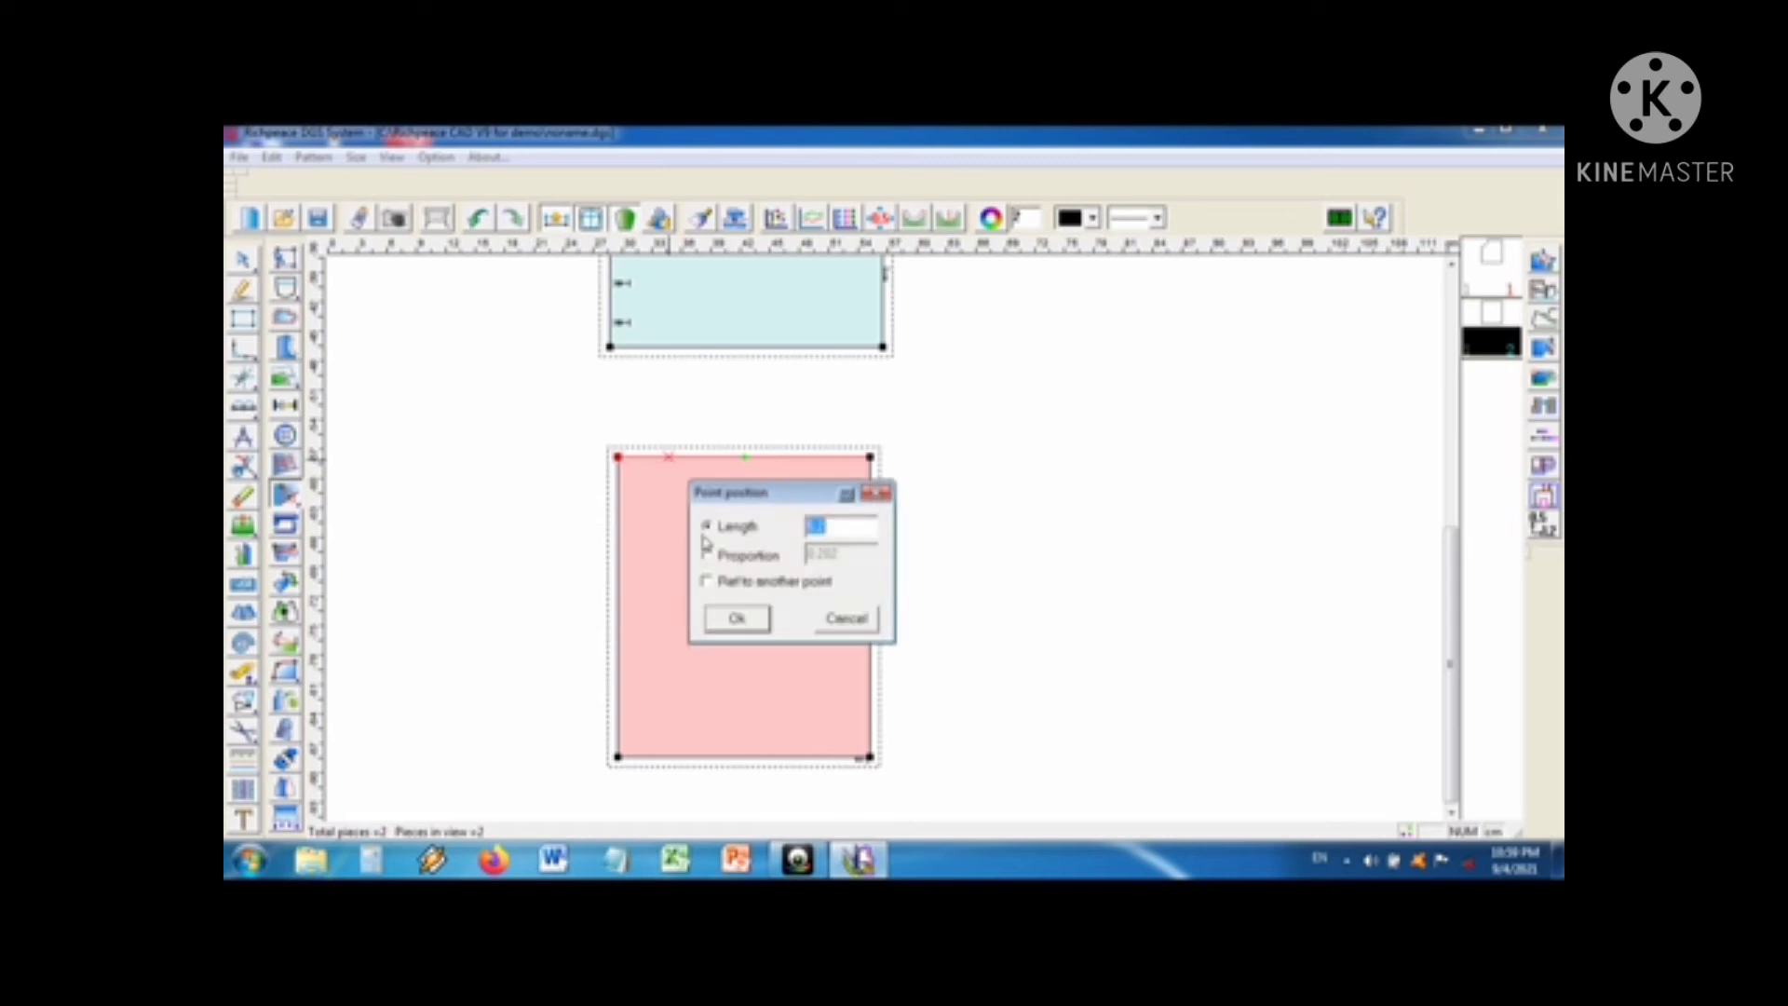
click(731, 616)
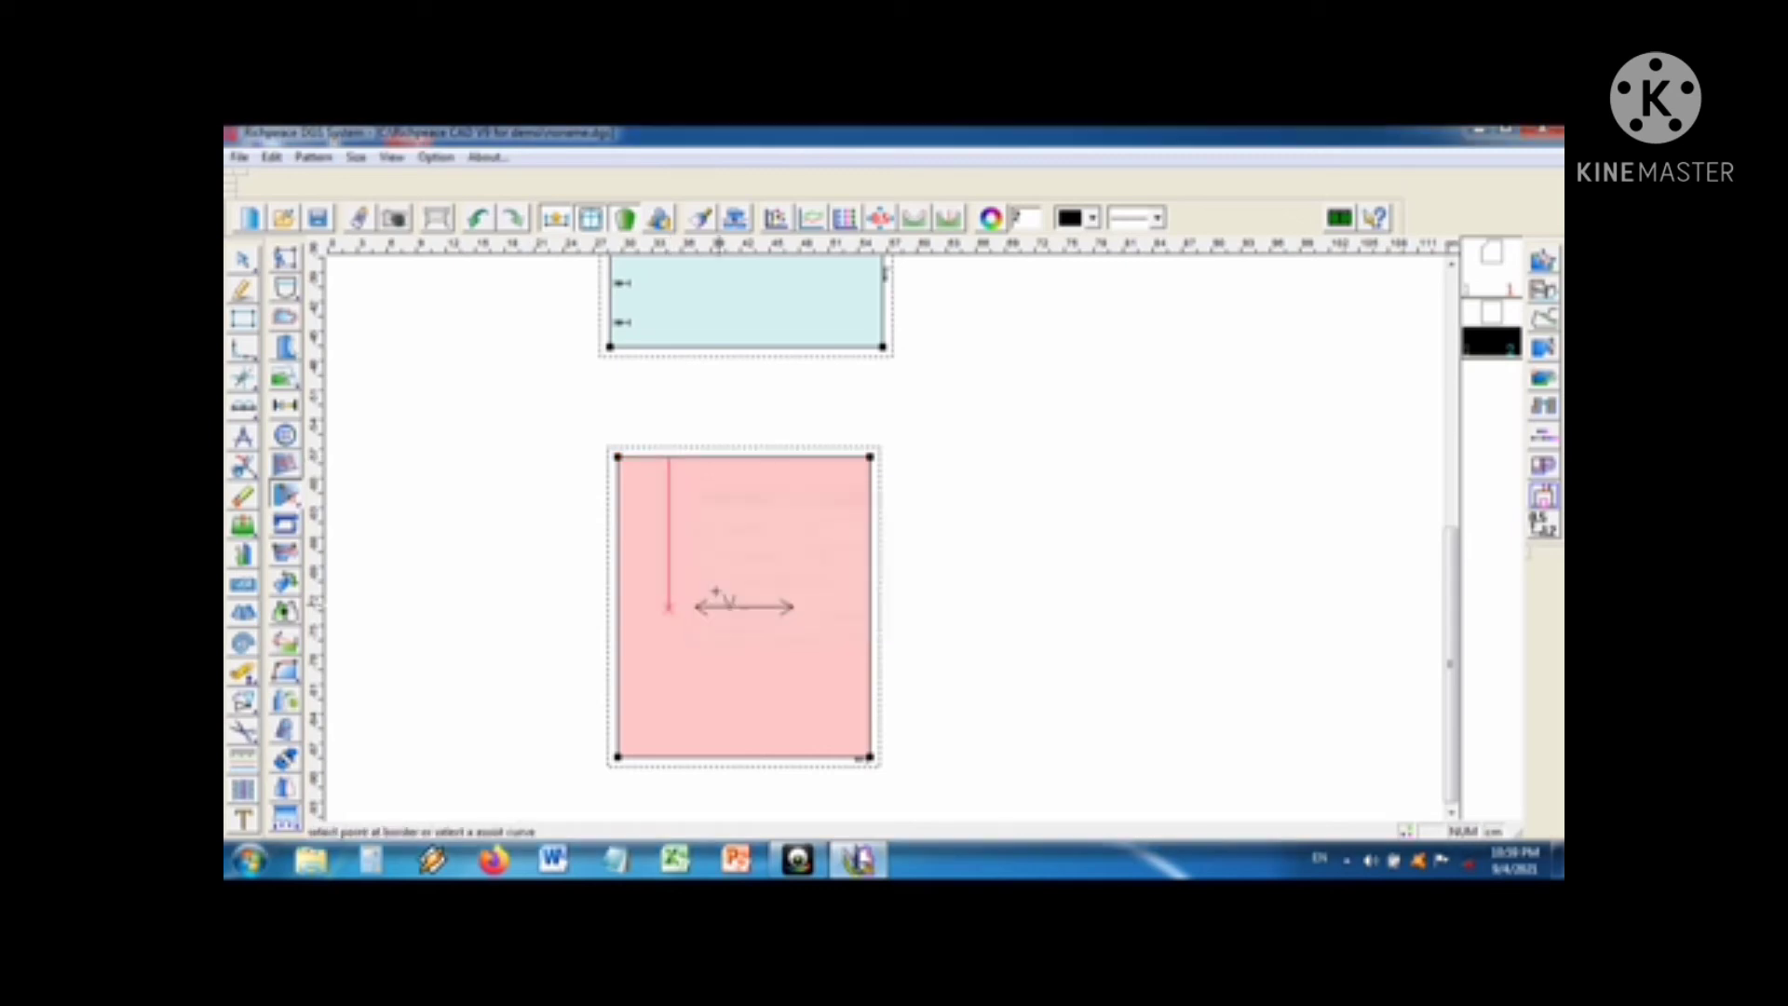
click(668, 529)
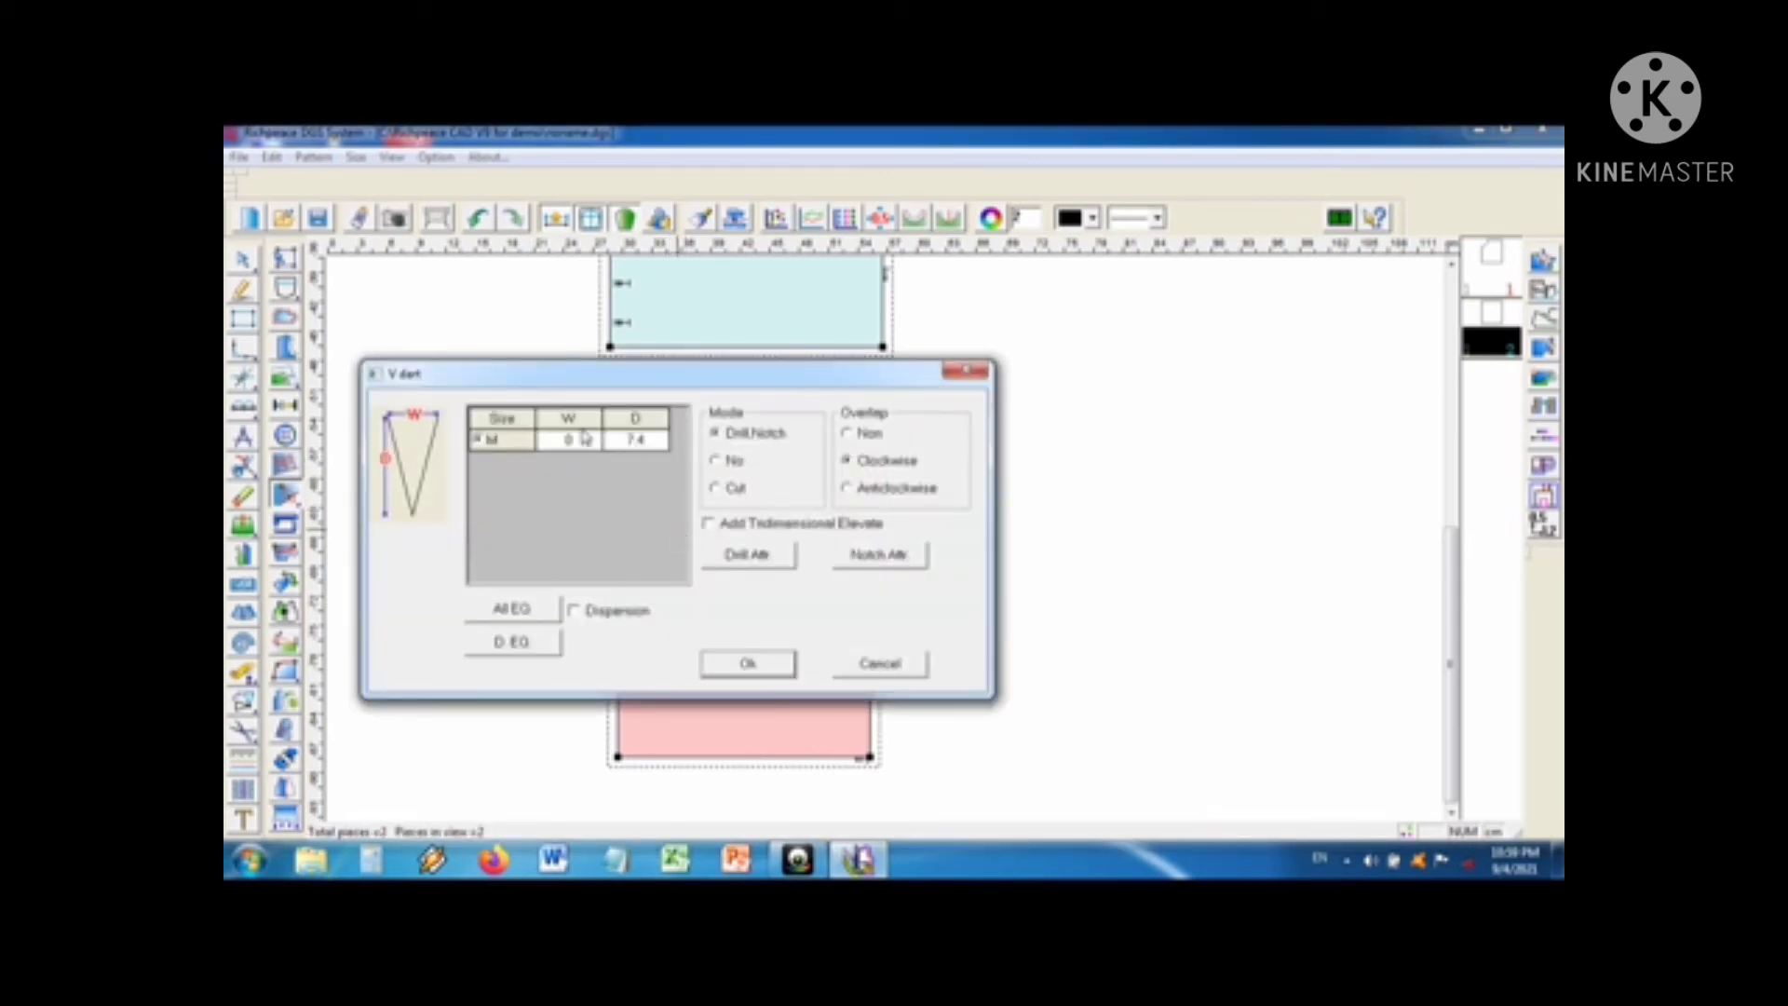
drag(873, 384, 1330, 468)
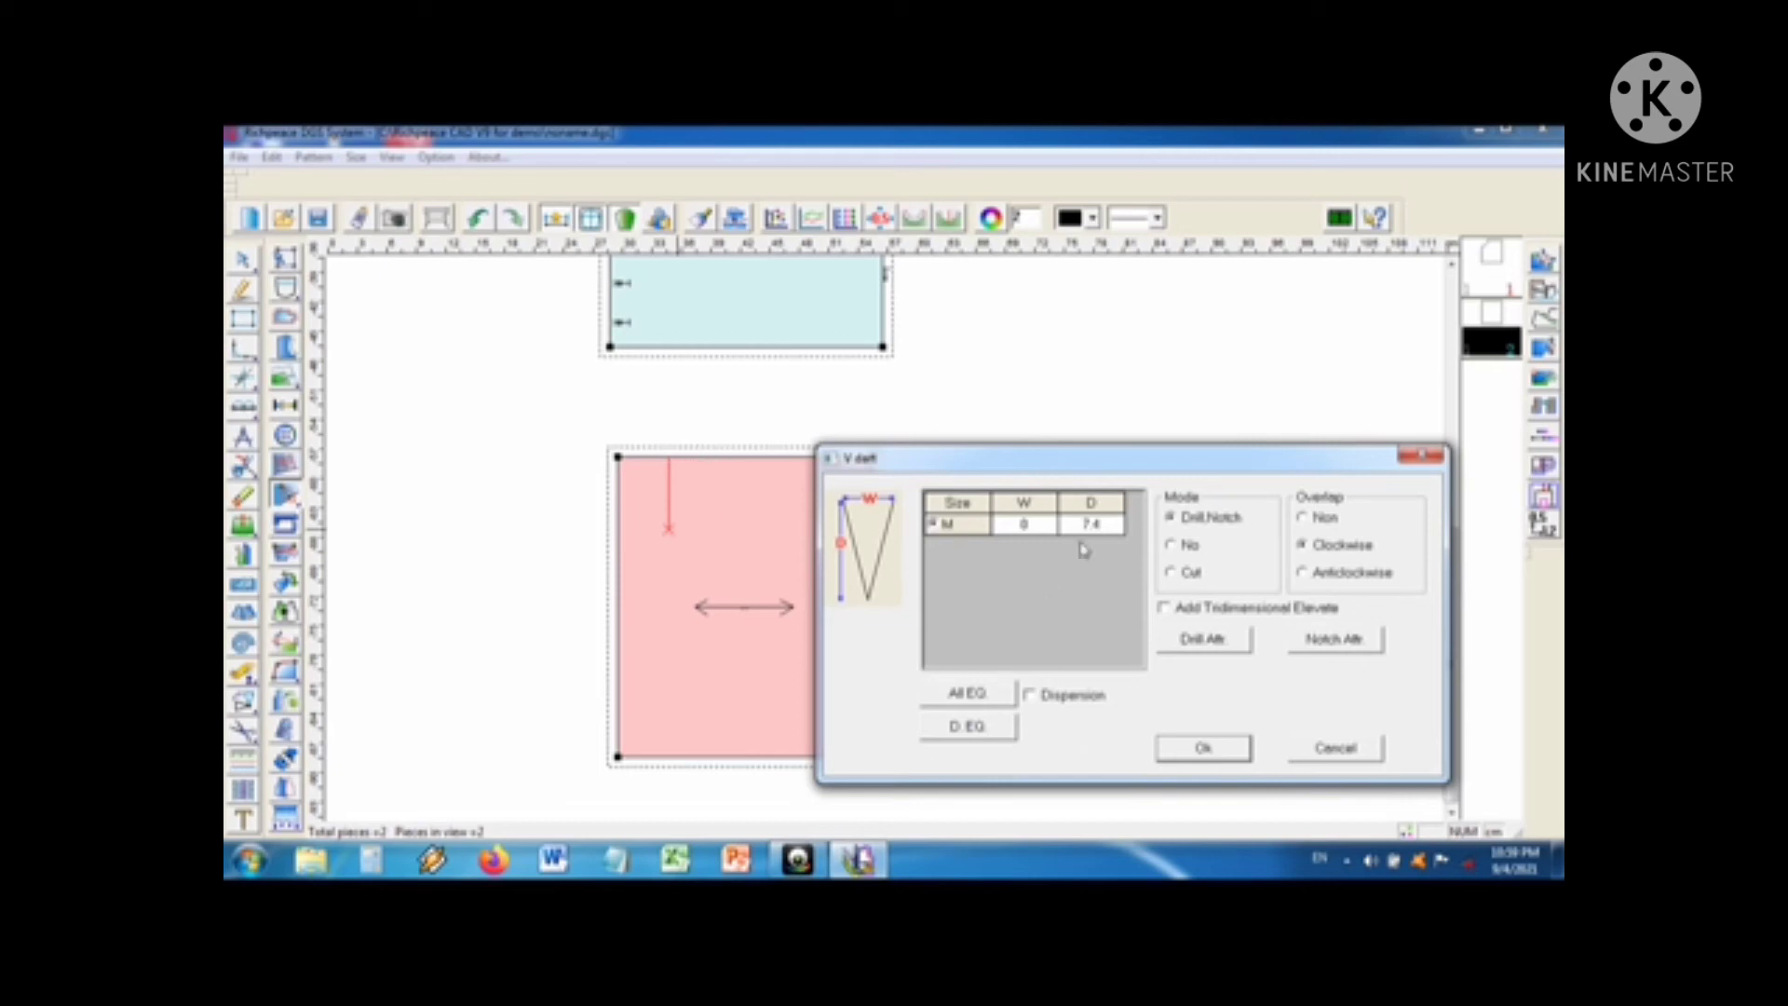
click(1034, 525)
text(3)
click(1099, 524)
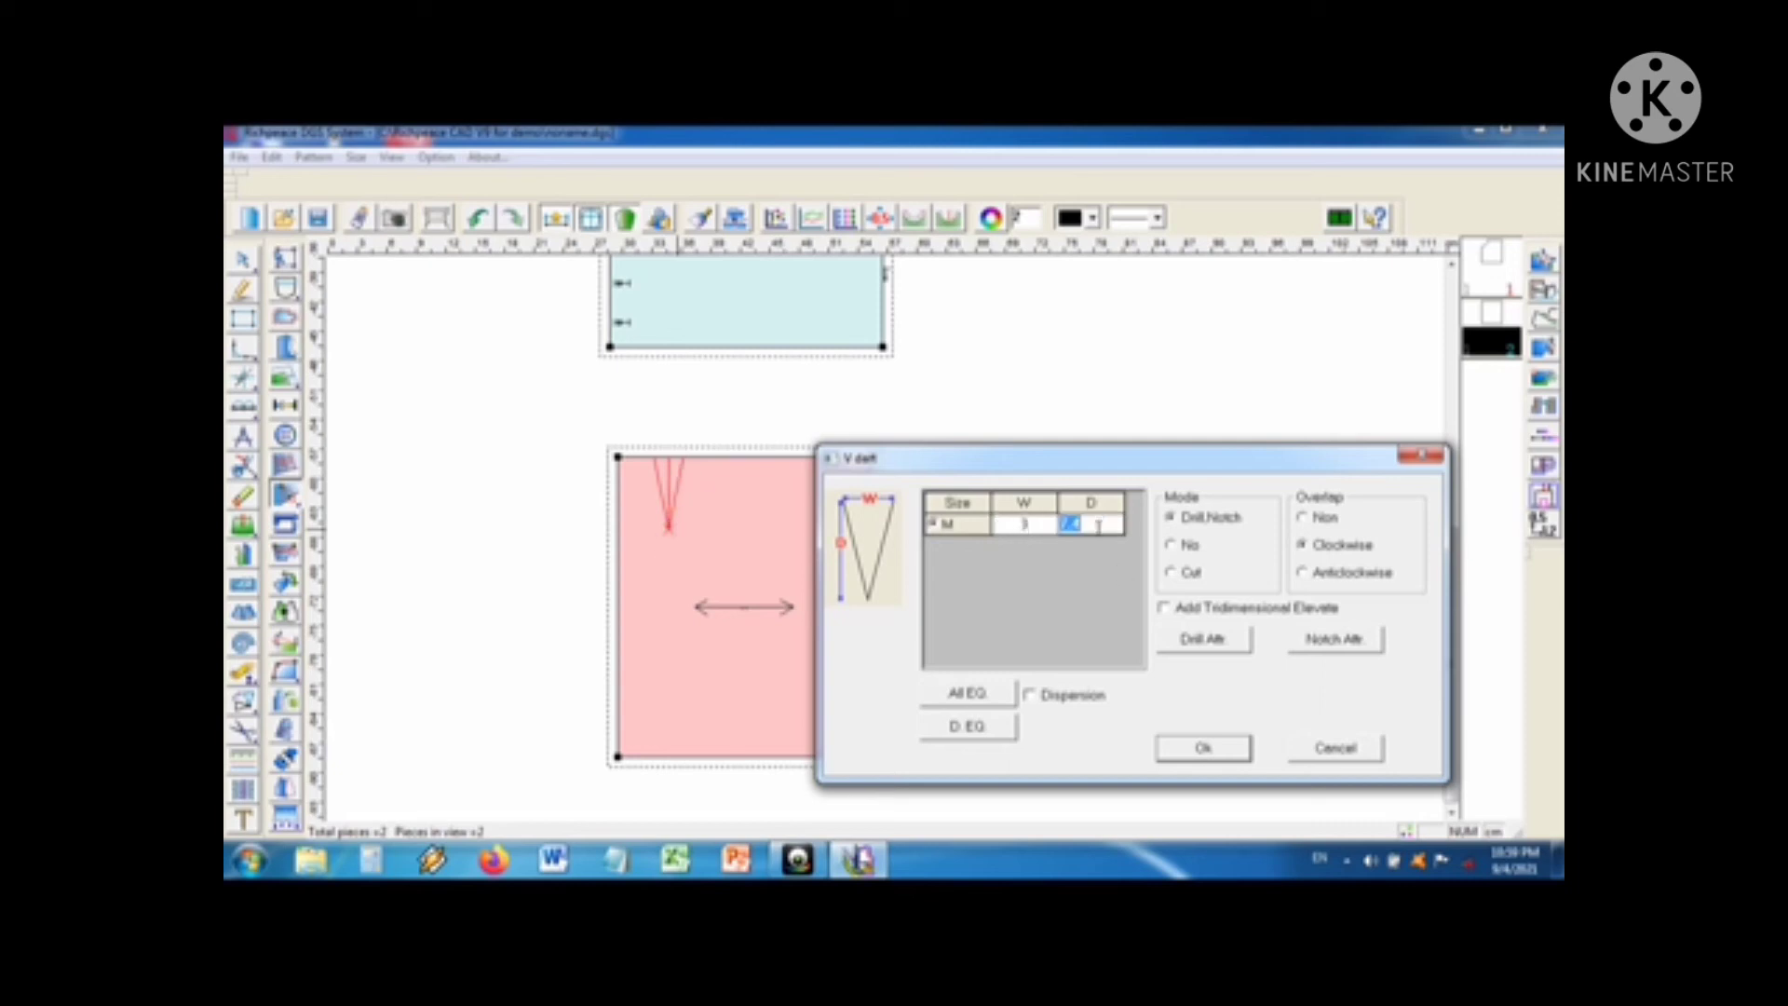
text(8)
click(1182, 753)
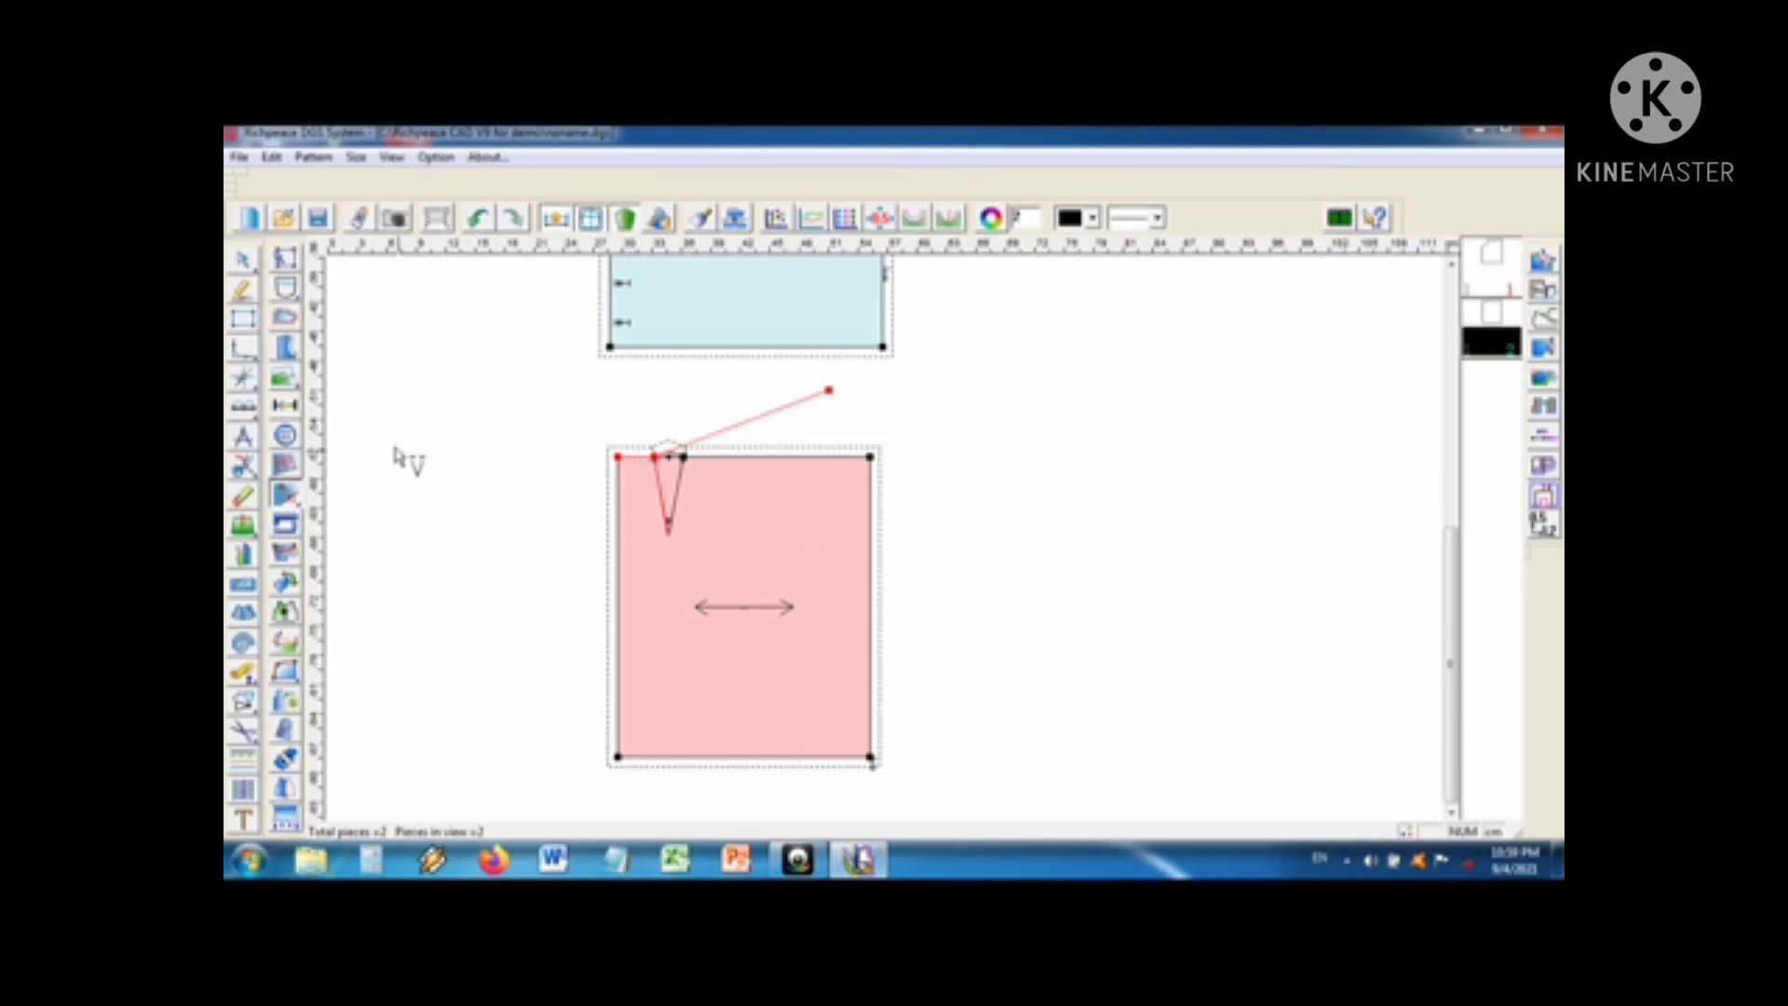
right_click(293, 494)
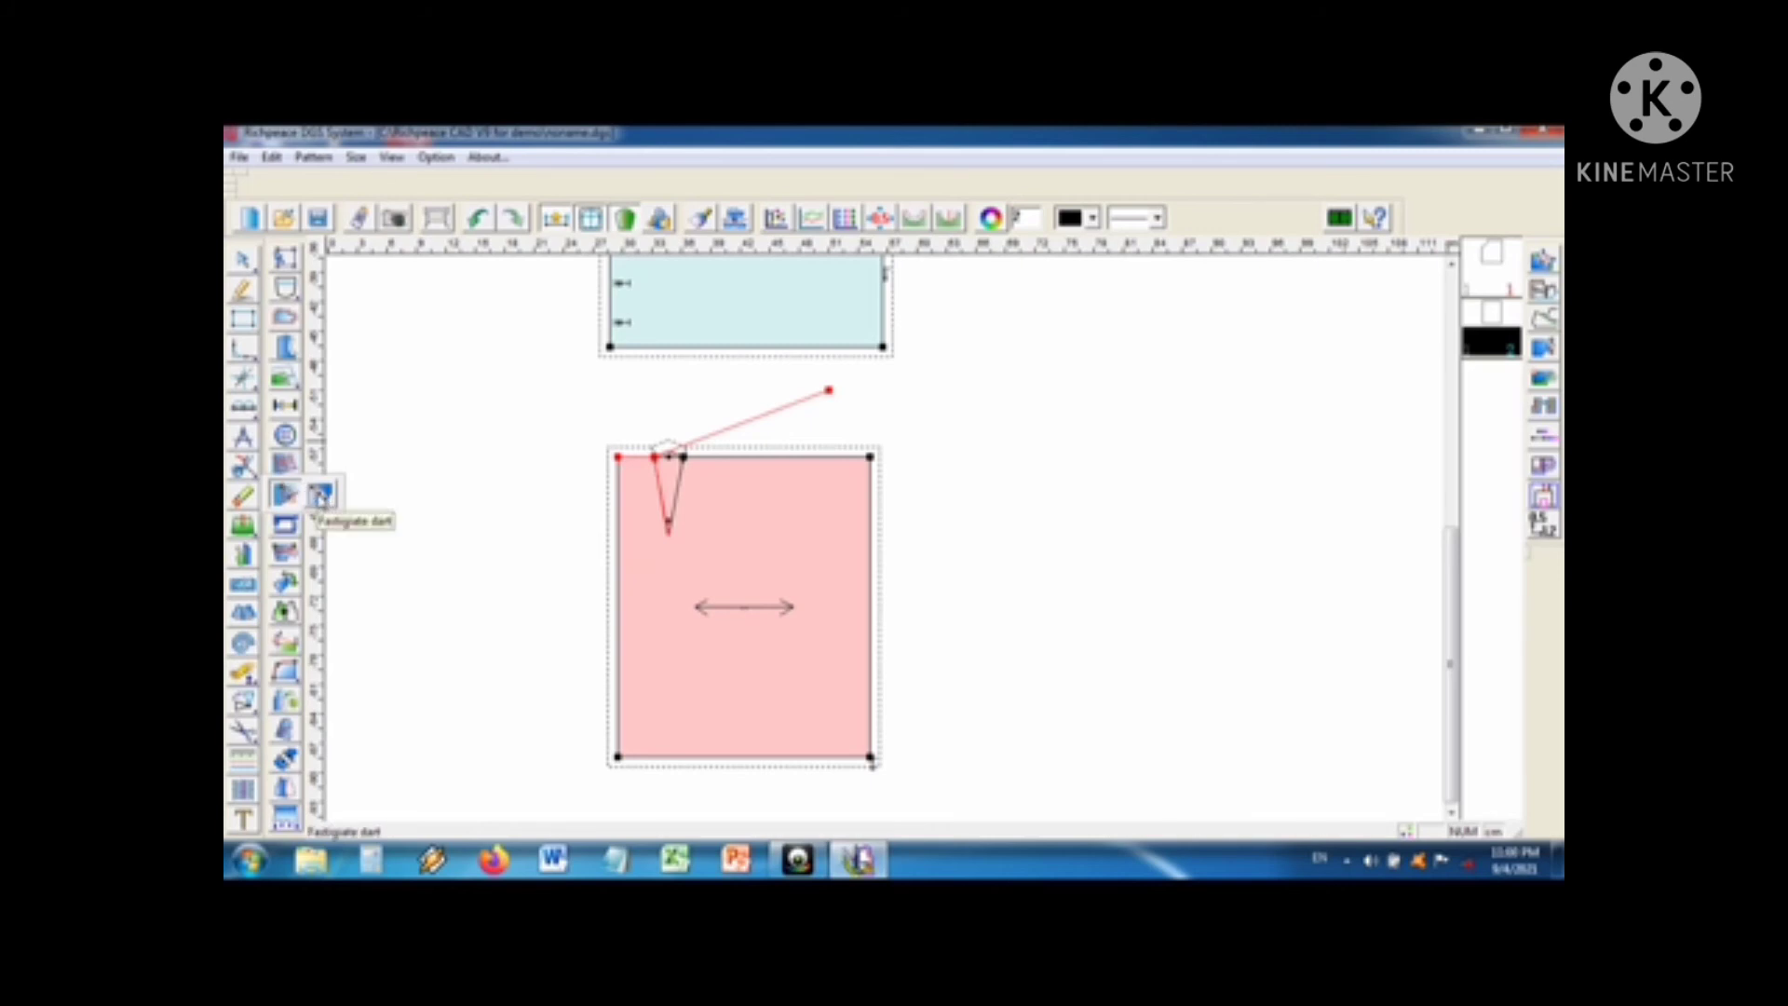
click(320, 496)
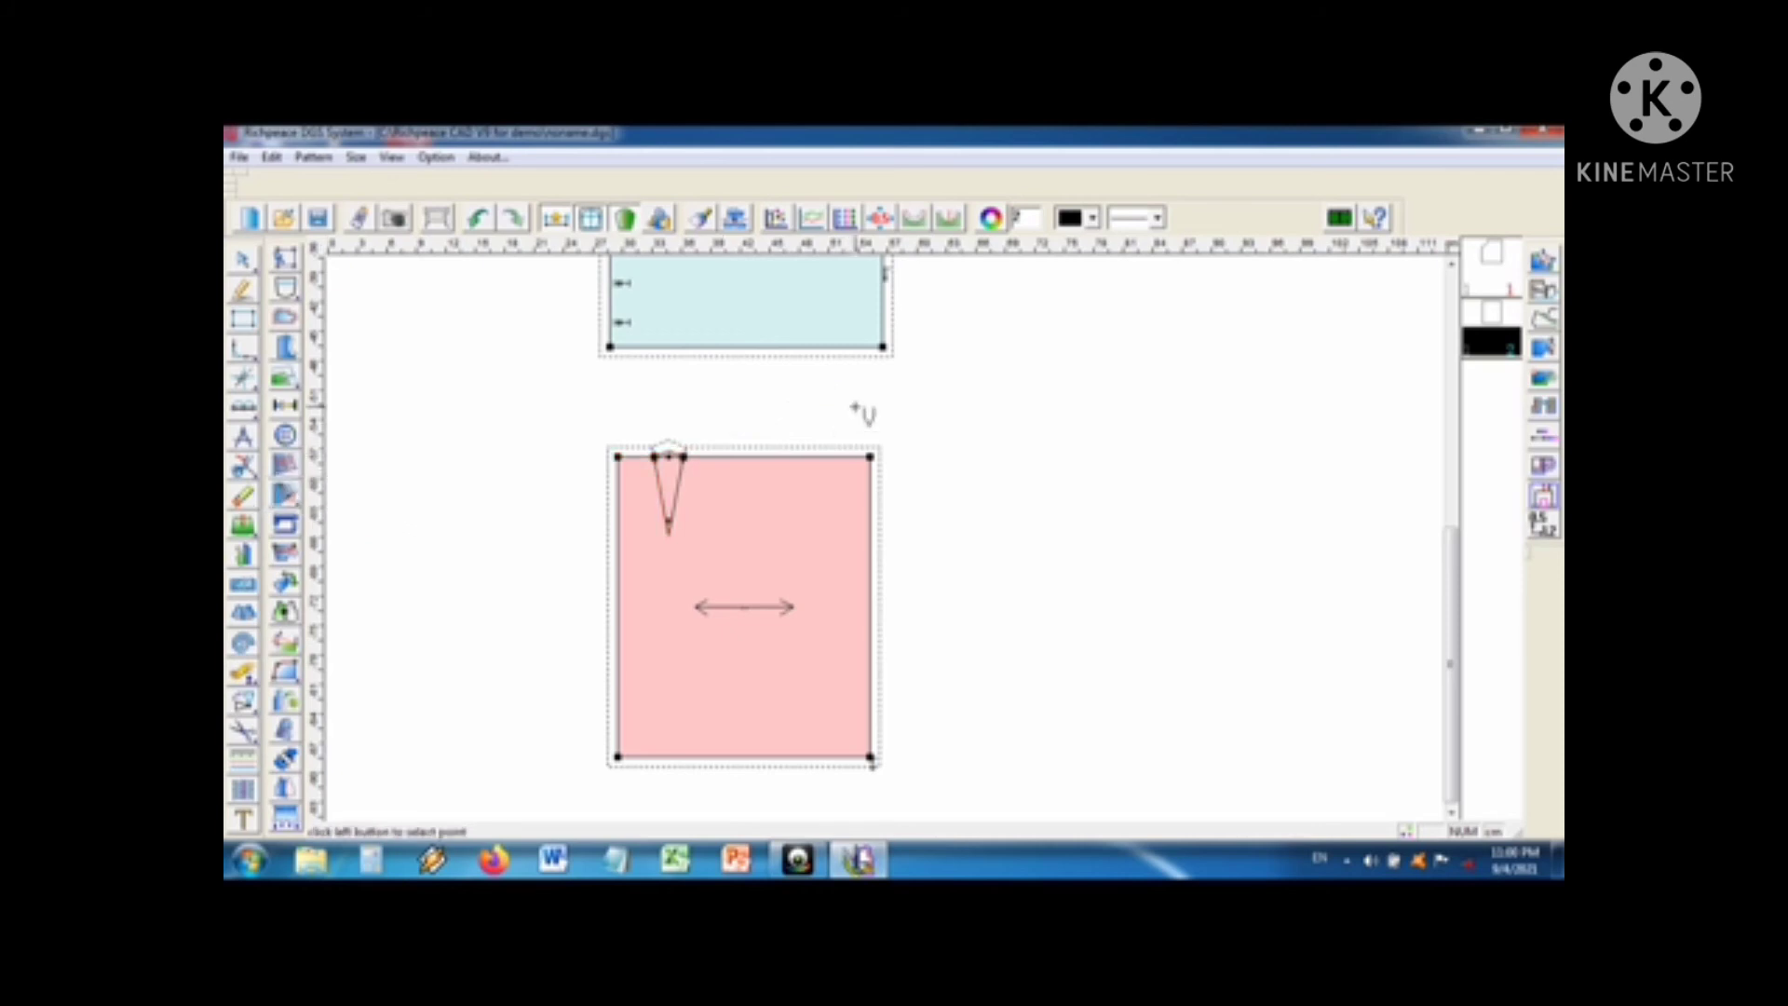
scroll(862, 409, up, 3)
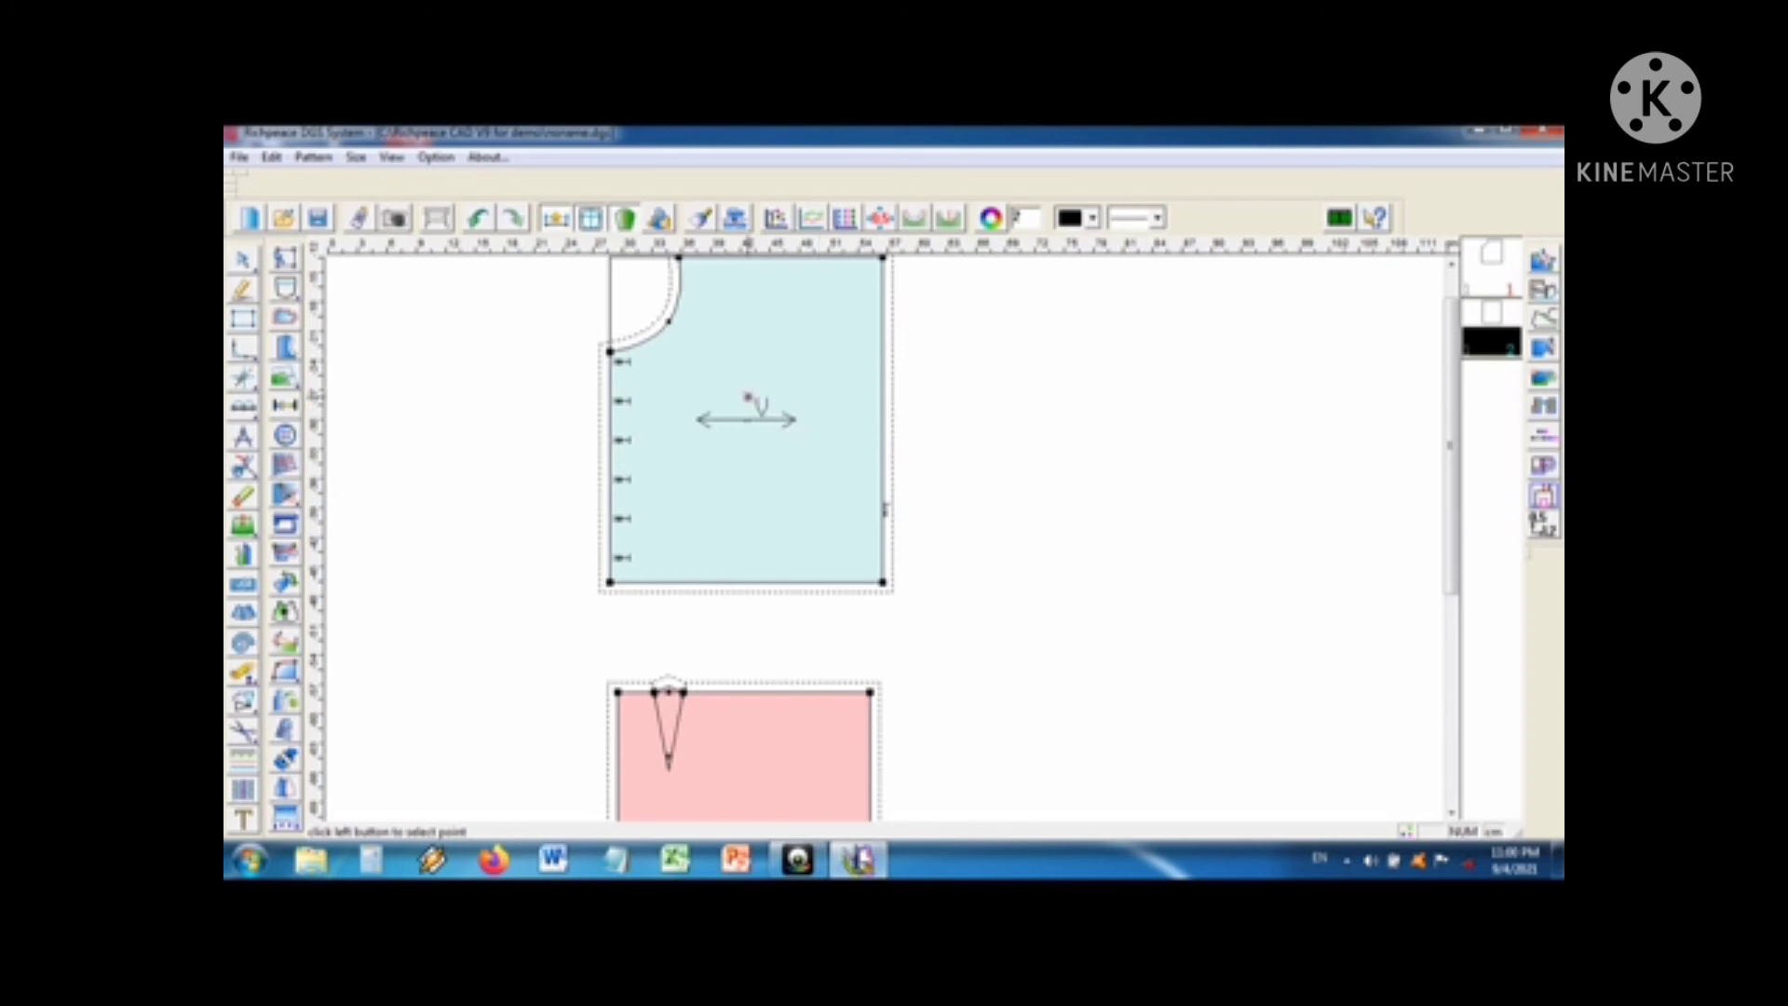
scroll(945, 475, down, 3)
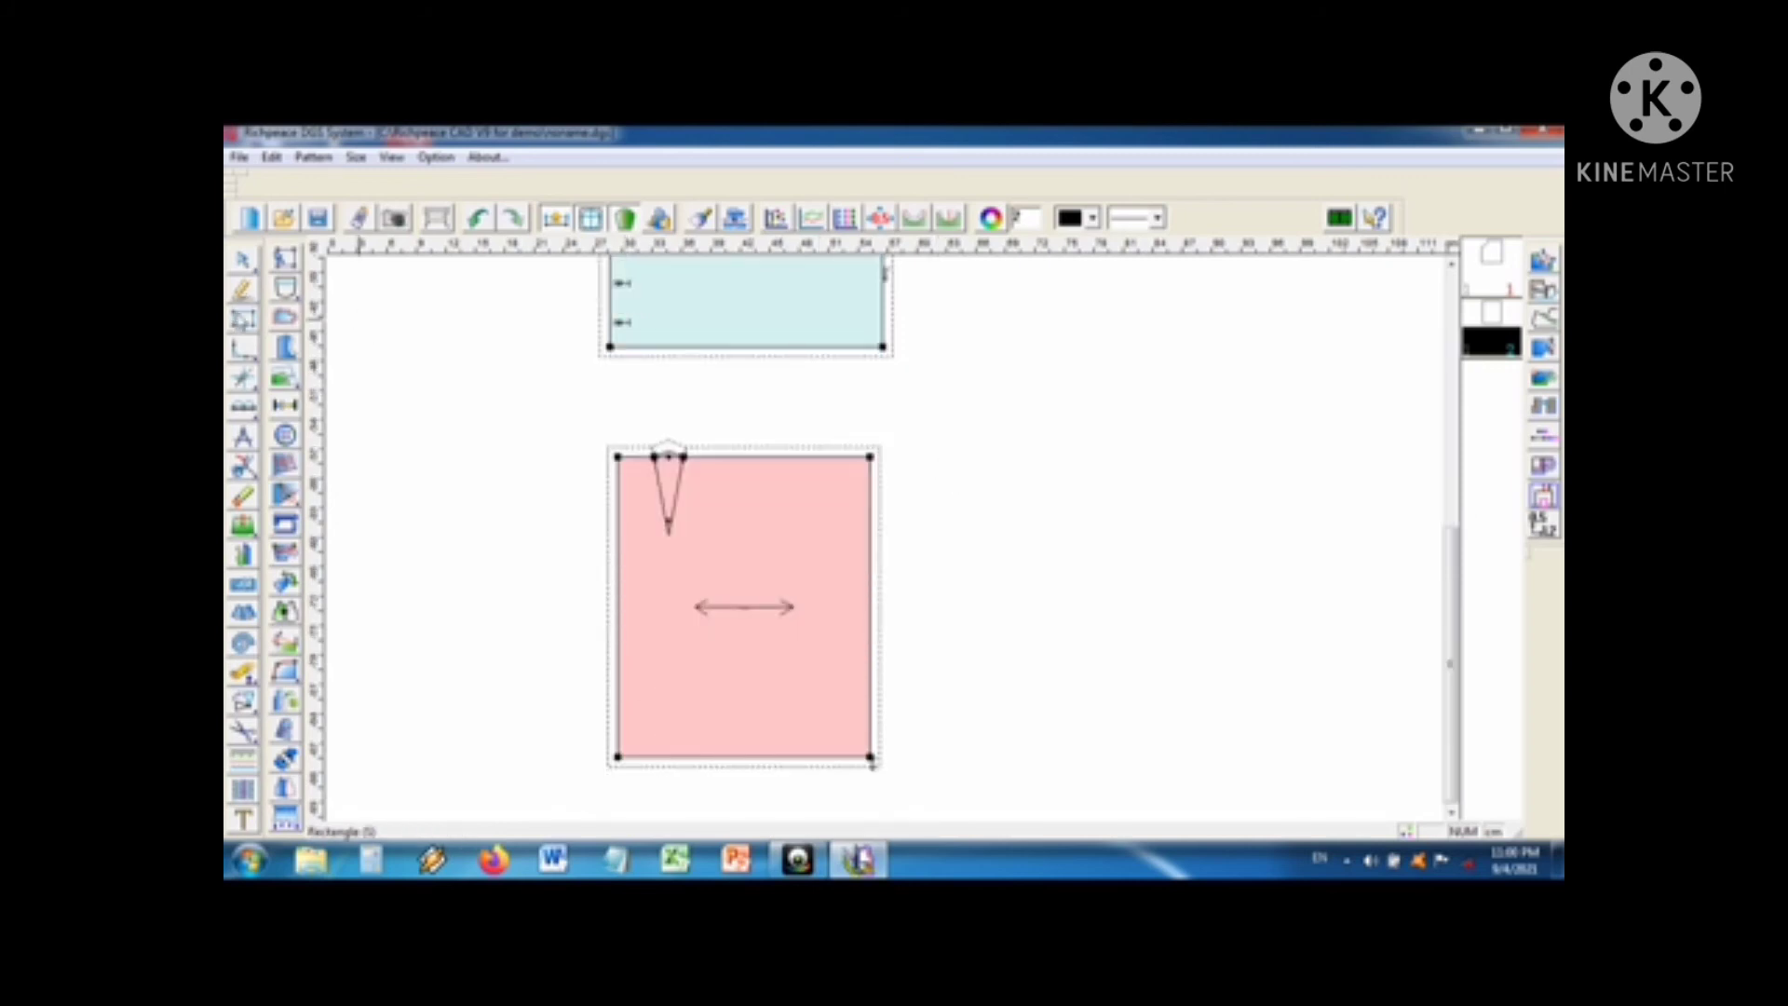
Step: Draw a rectangle about 17 cm wide and 28 cm high to the right of the V dart piece
click(243, 318)
click(1088, 435)
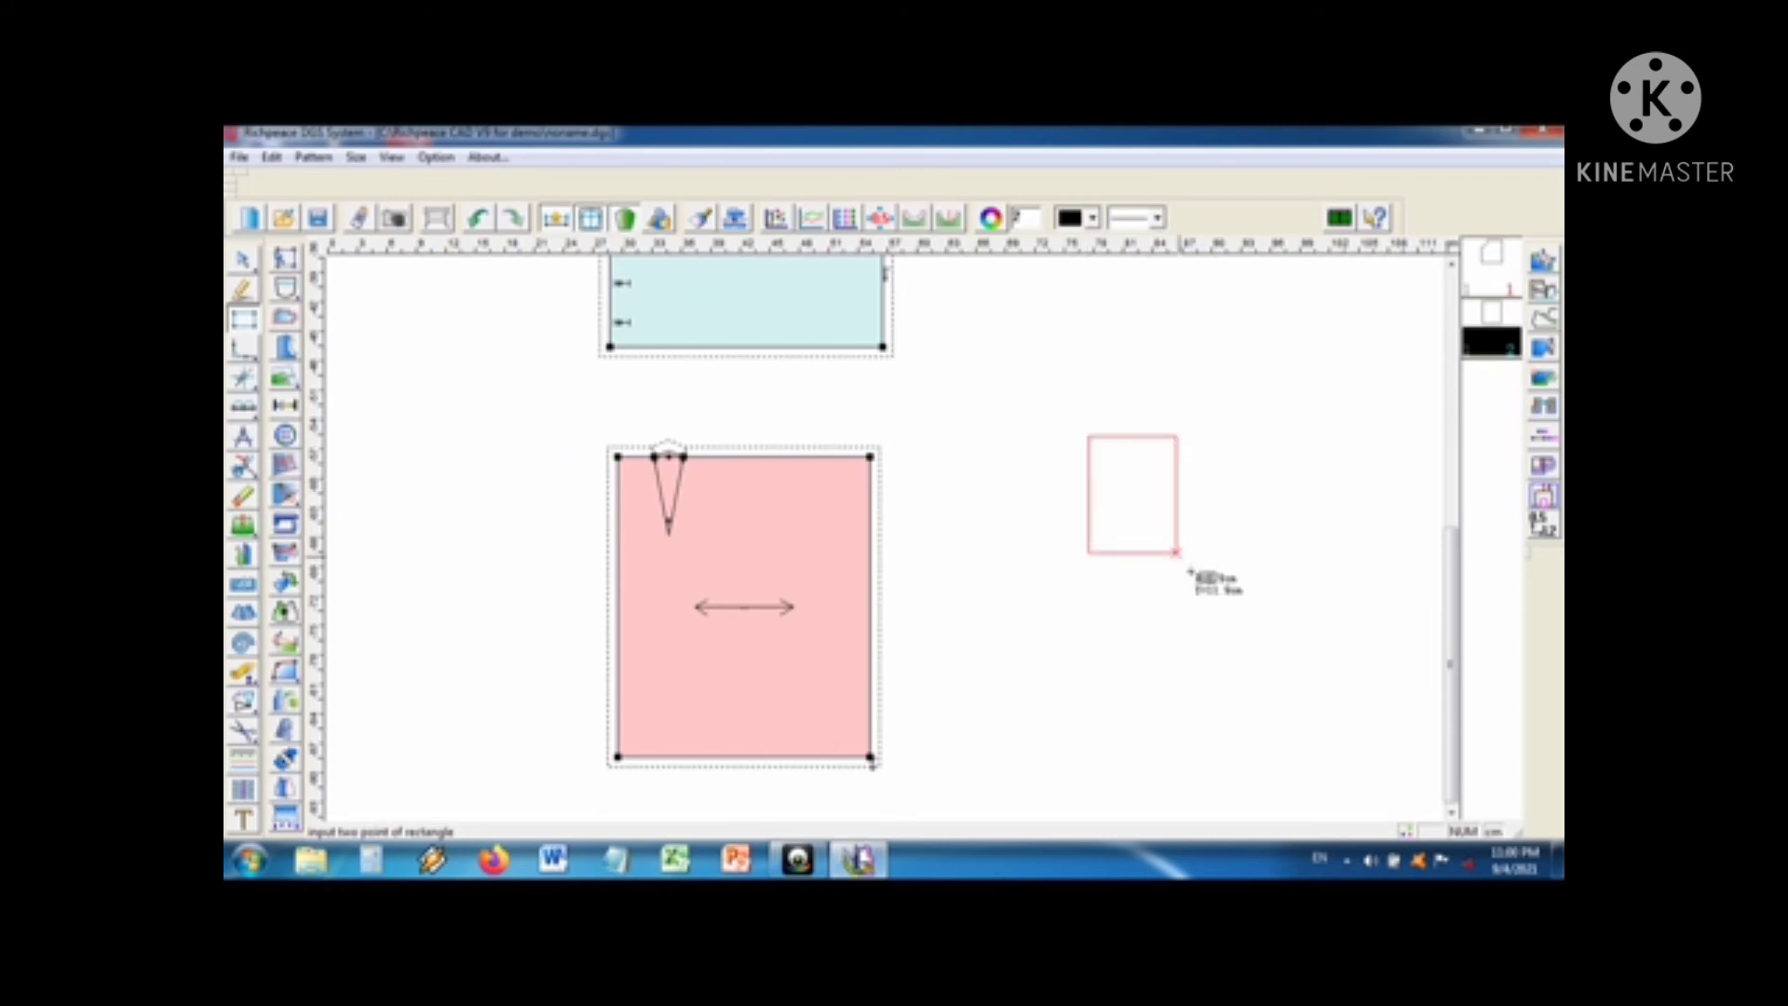
click(1253, 708)
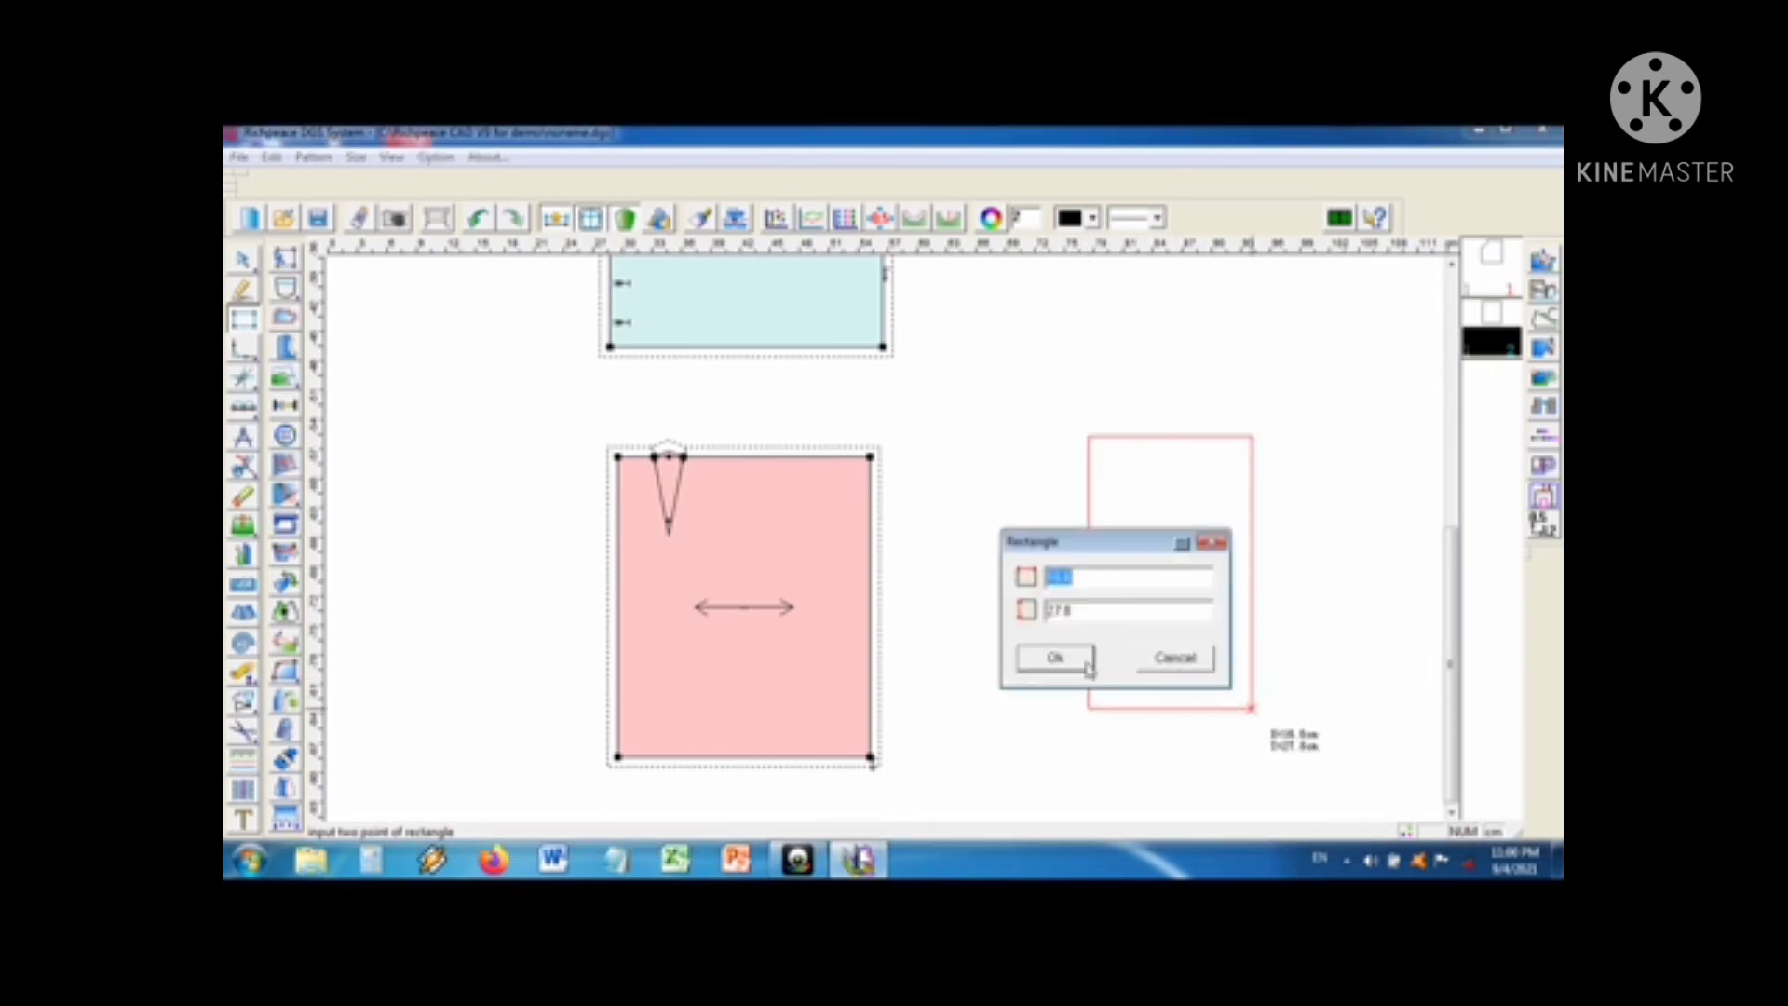
click(1058, 656)
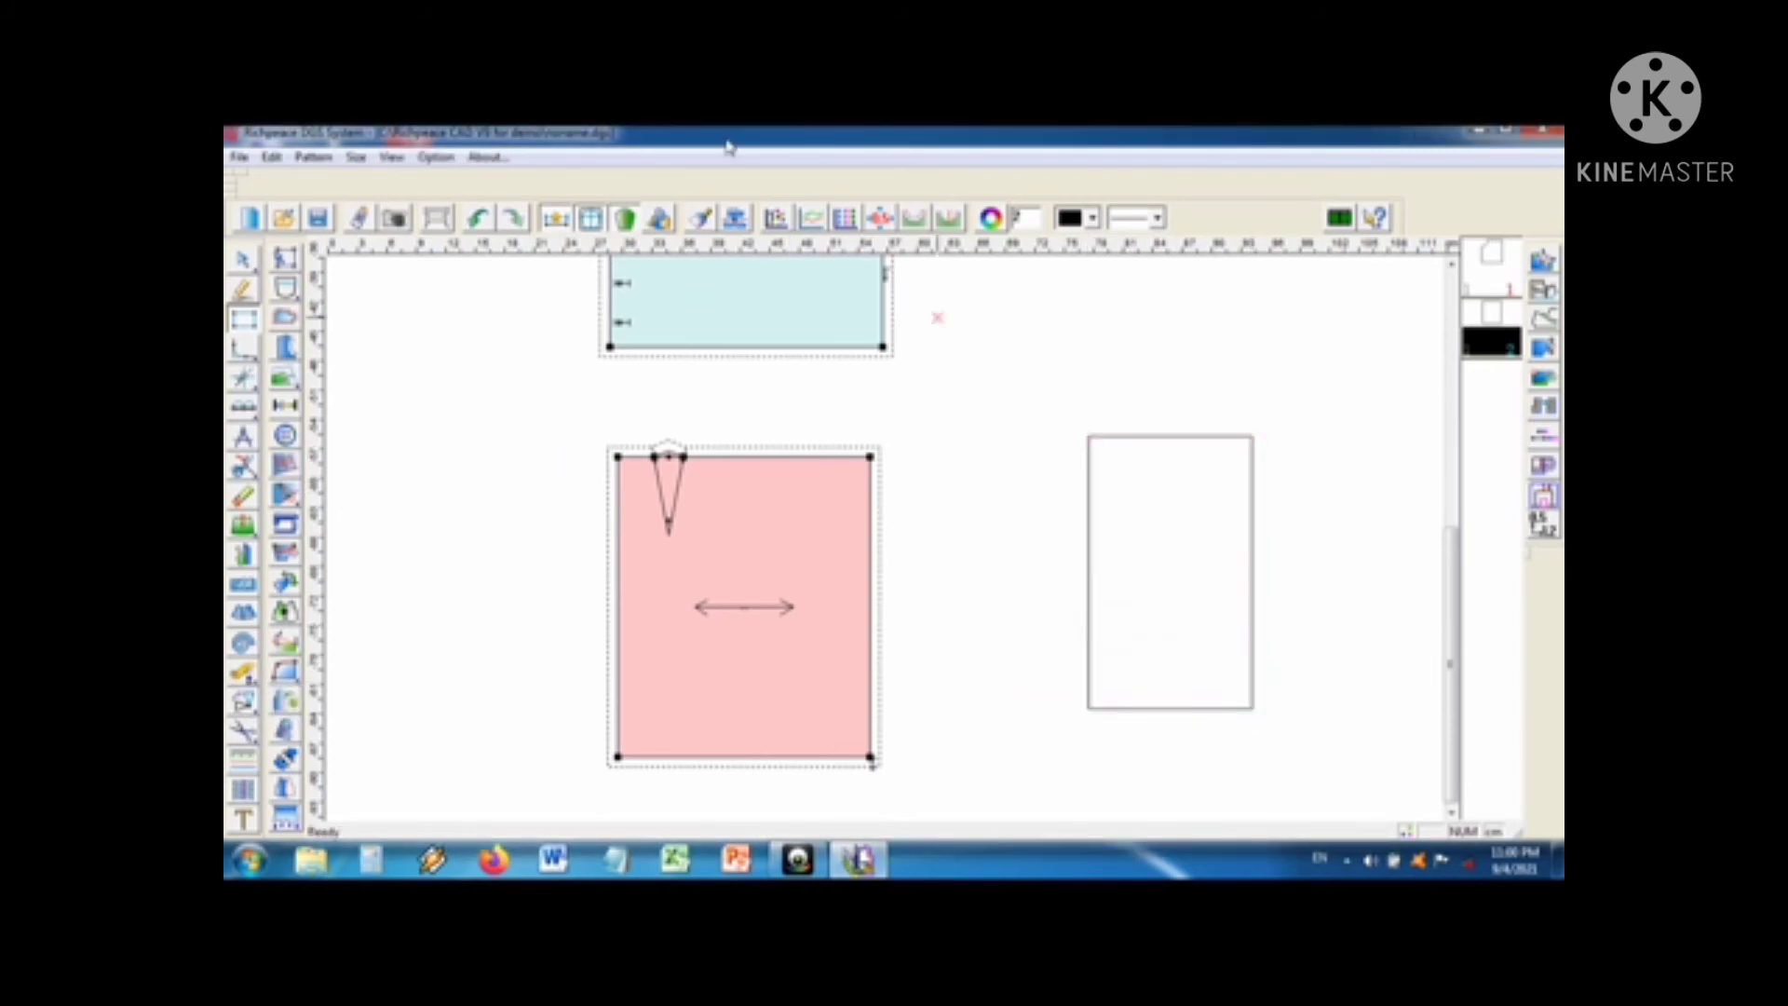
Step: Cut out the narrow rectangle beside the V dart piece as a pattern piece by tracing its outline
click(242, 731)
click(1088, 436)
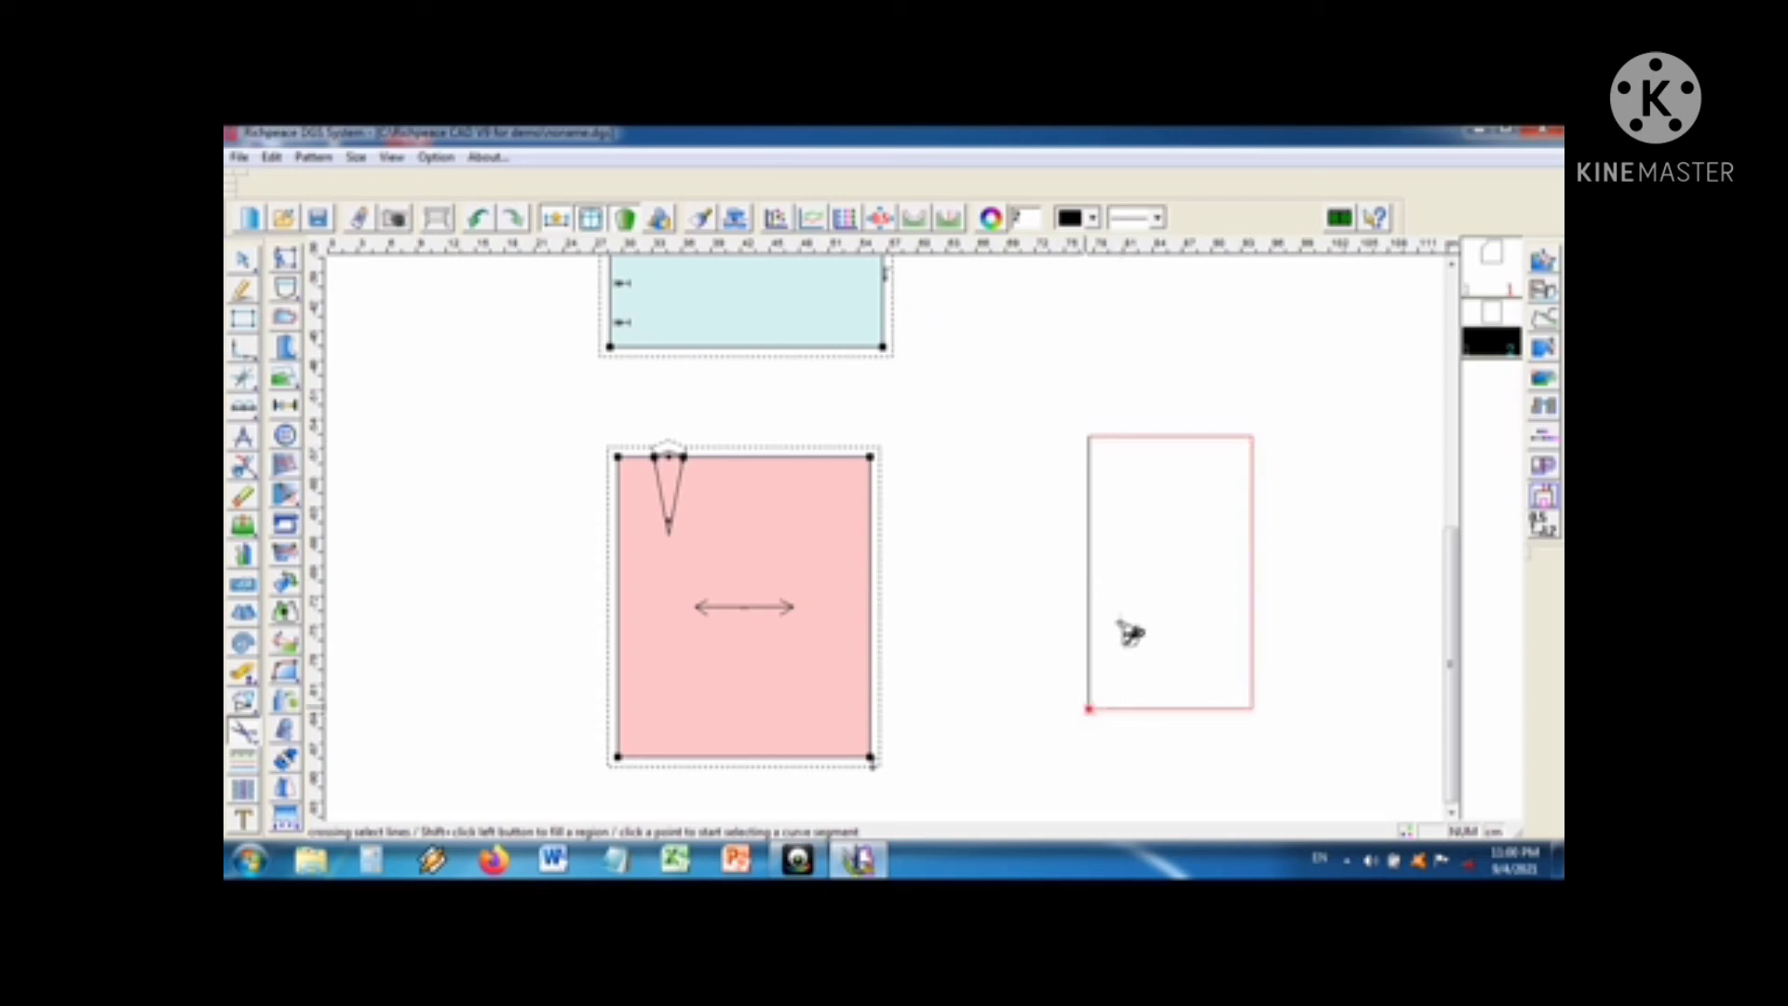
click(1090, 437)
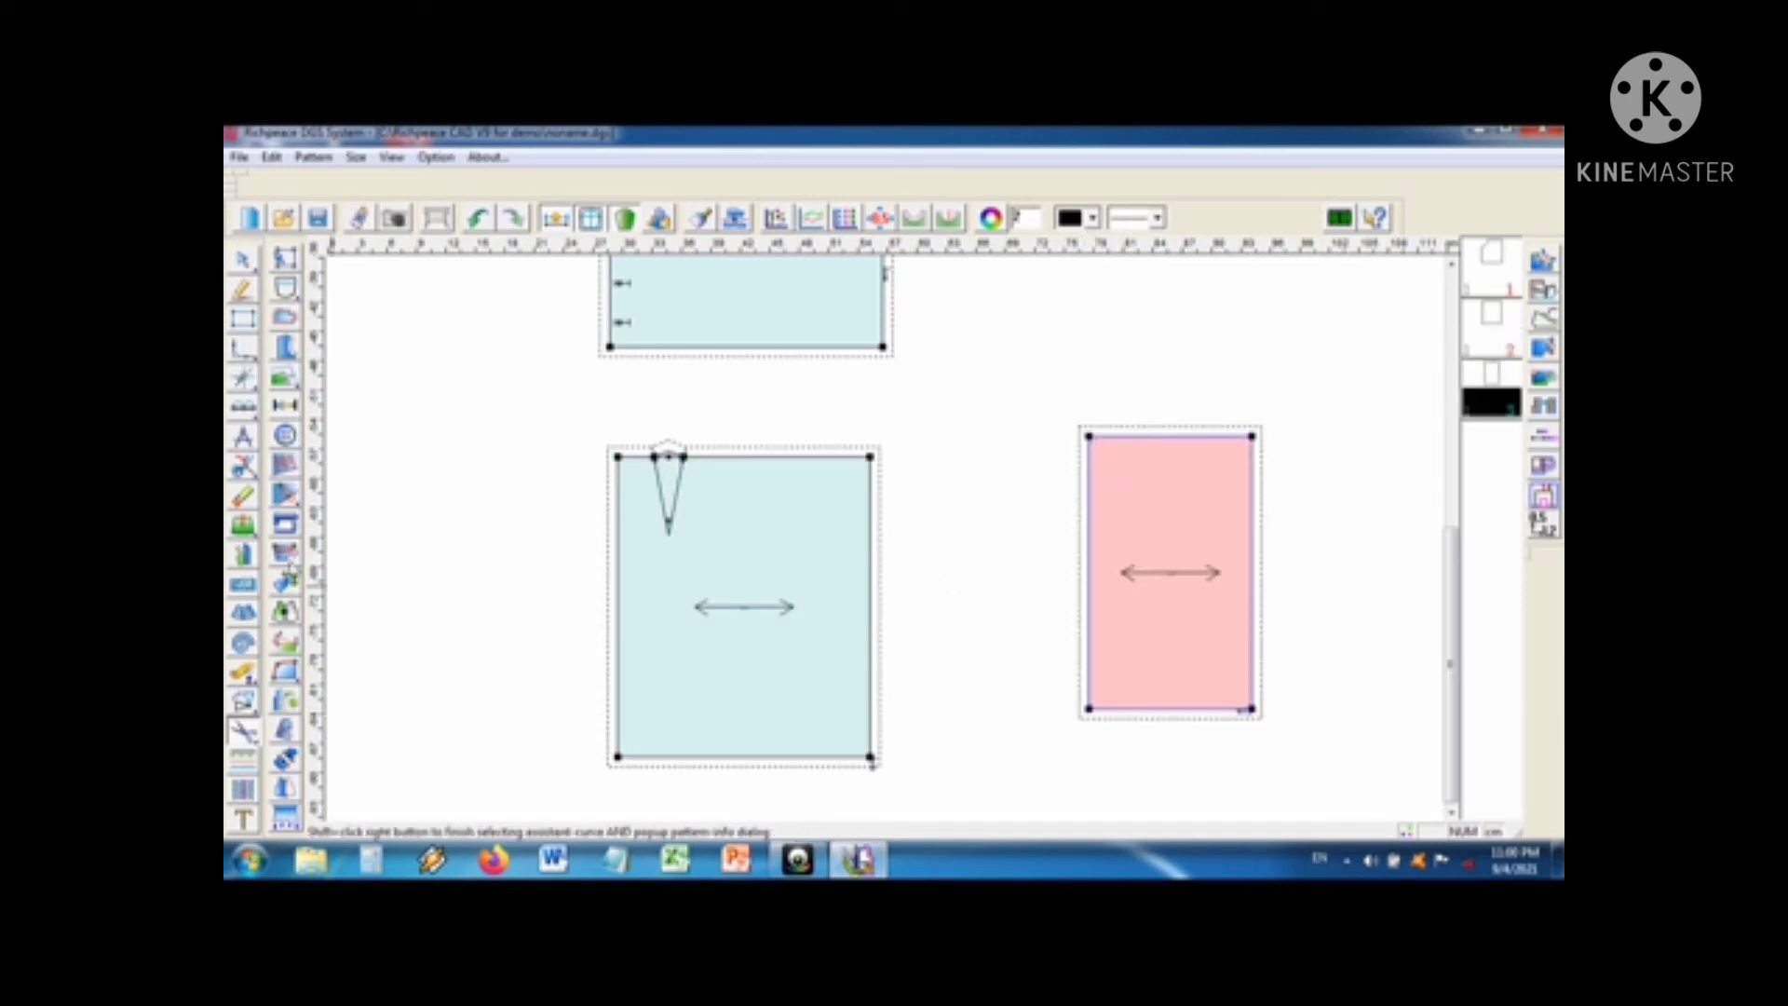
Step: Place a fastigiate dart's vertical centre line about 11.3 cm long, starting in the upper middle of the narrow pink piece
right_click(293, 501)
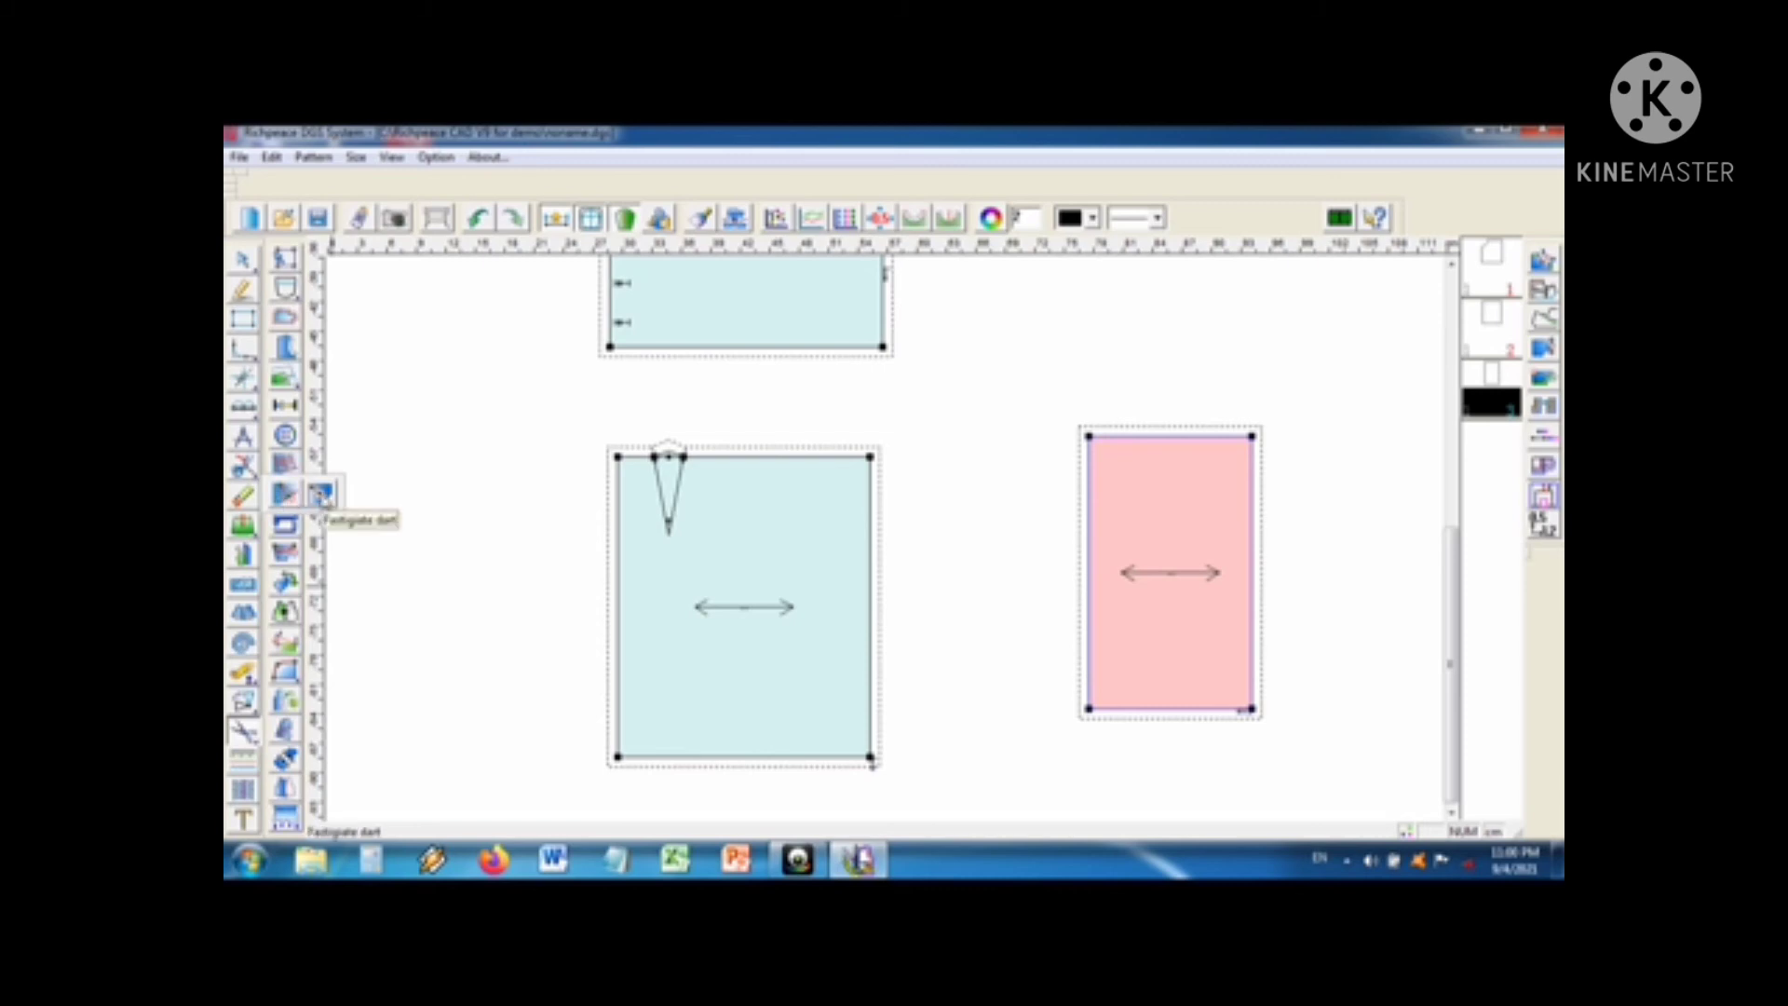
click(322, 497)
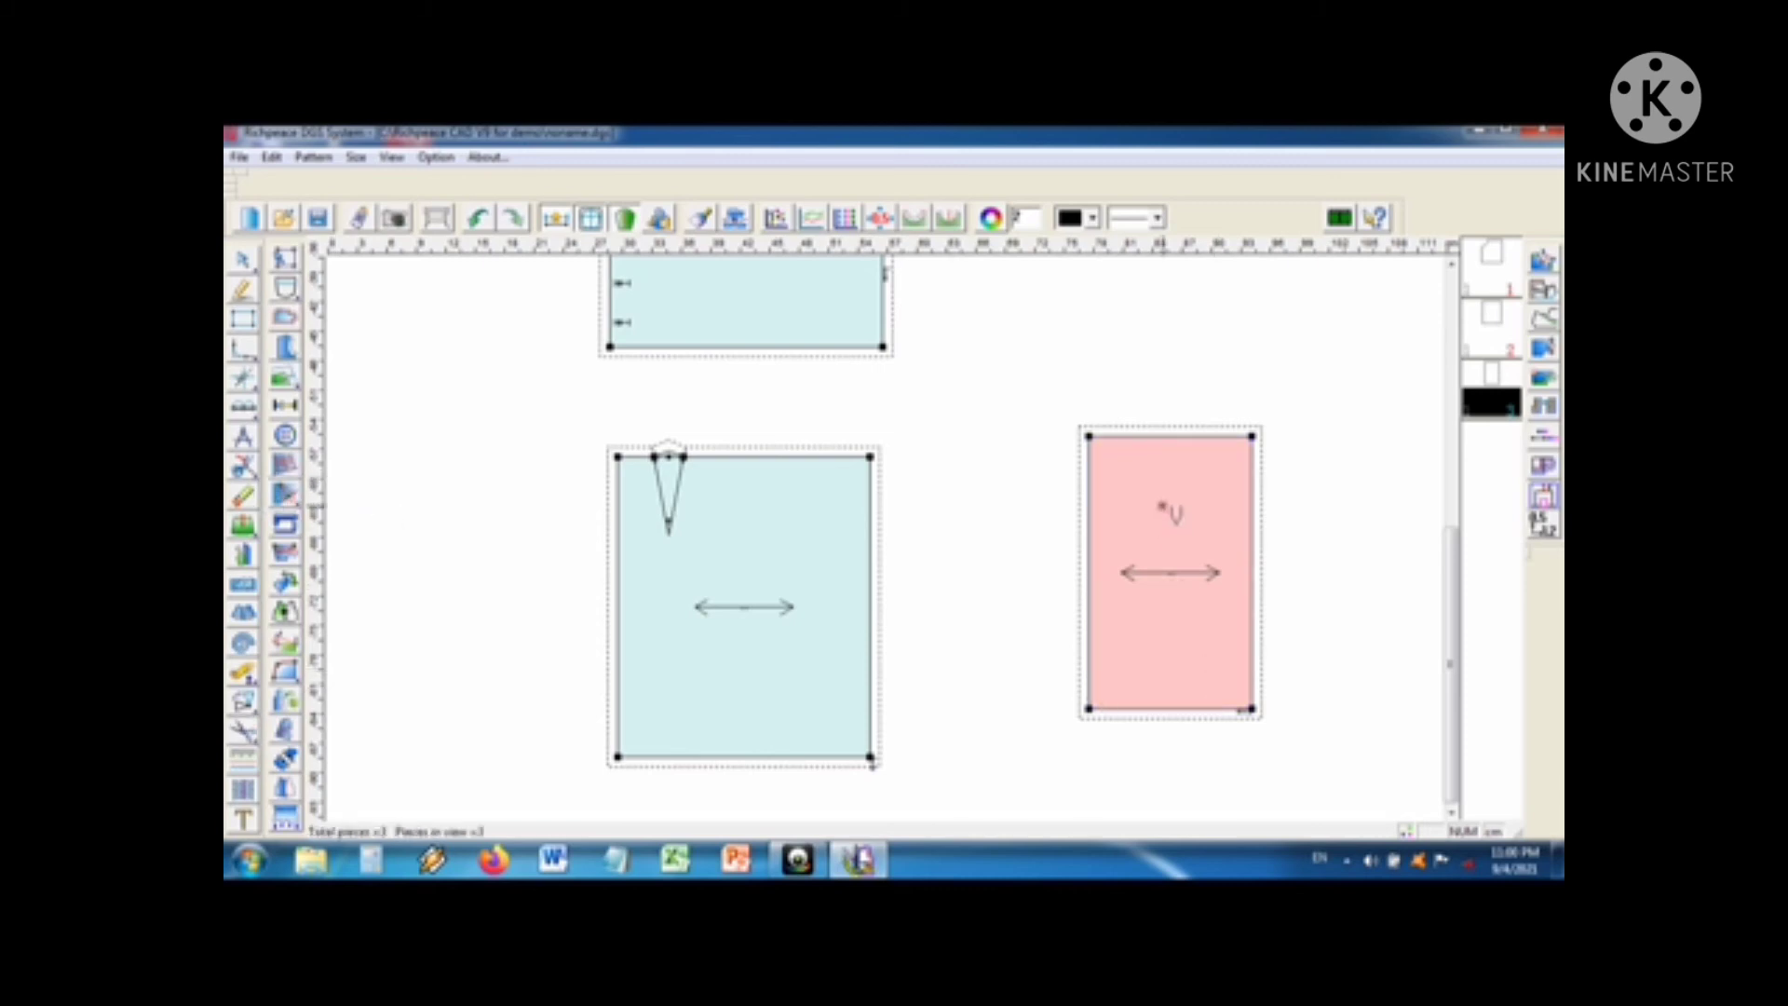
click(1161, 507)
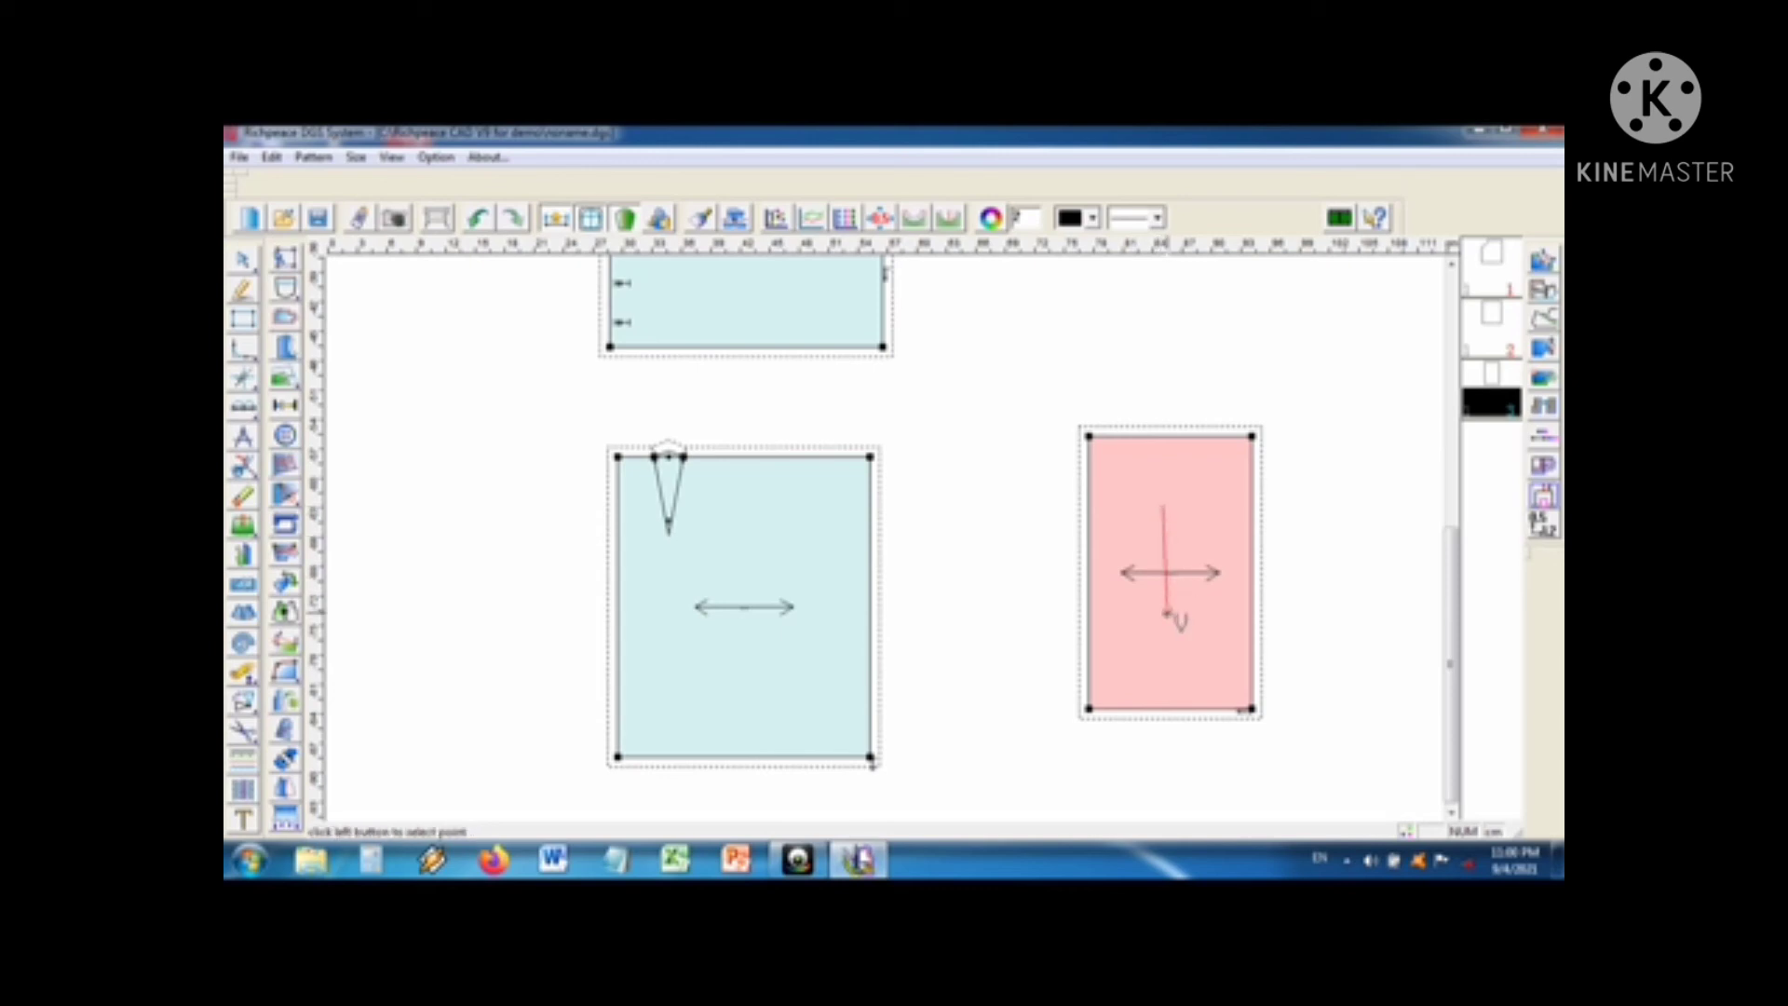
click(1166, 621)
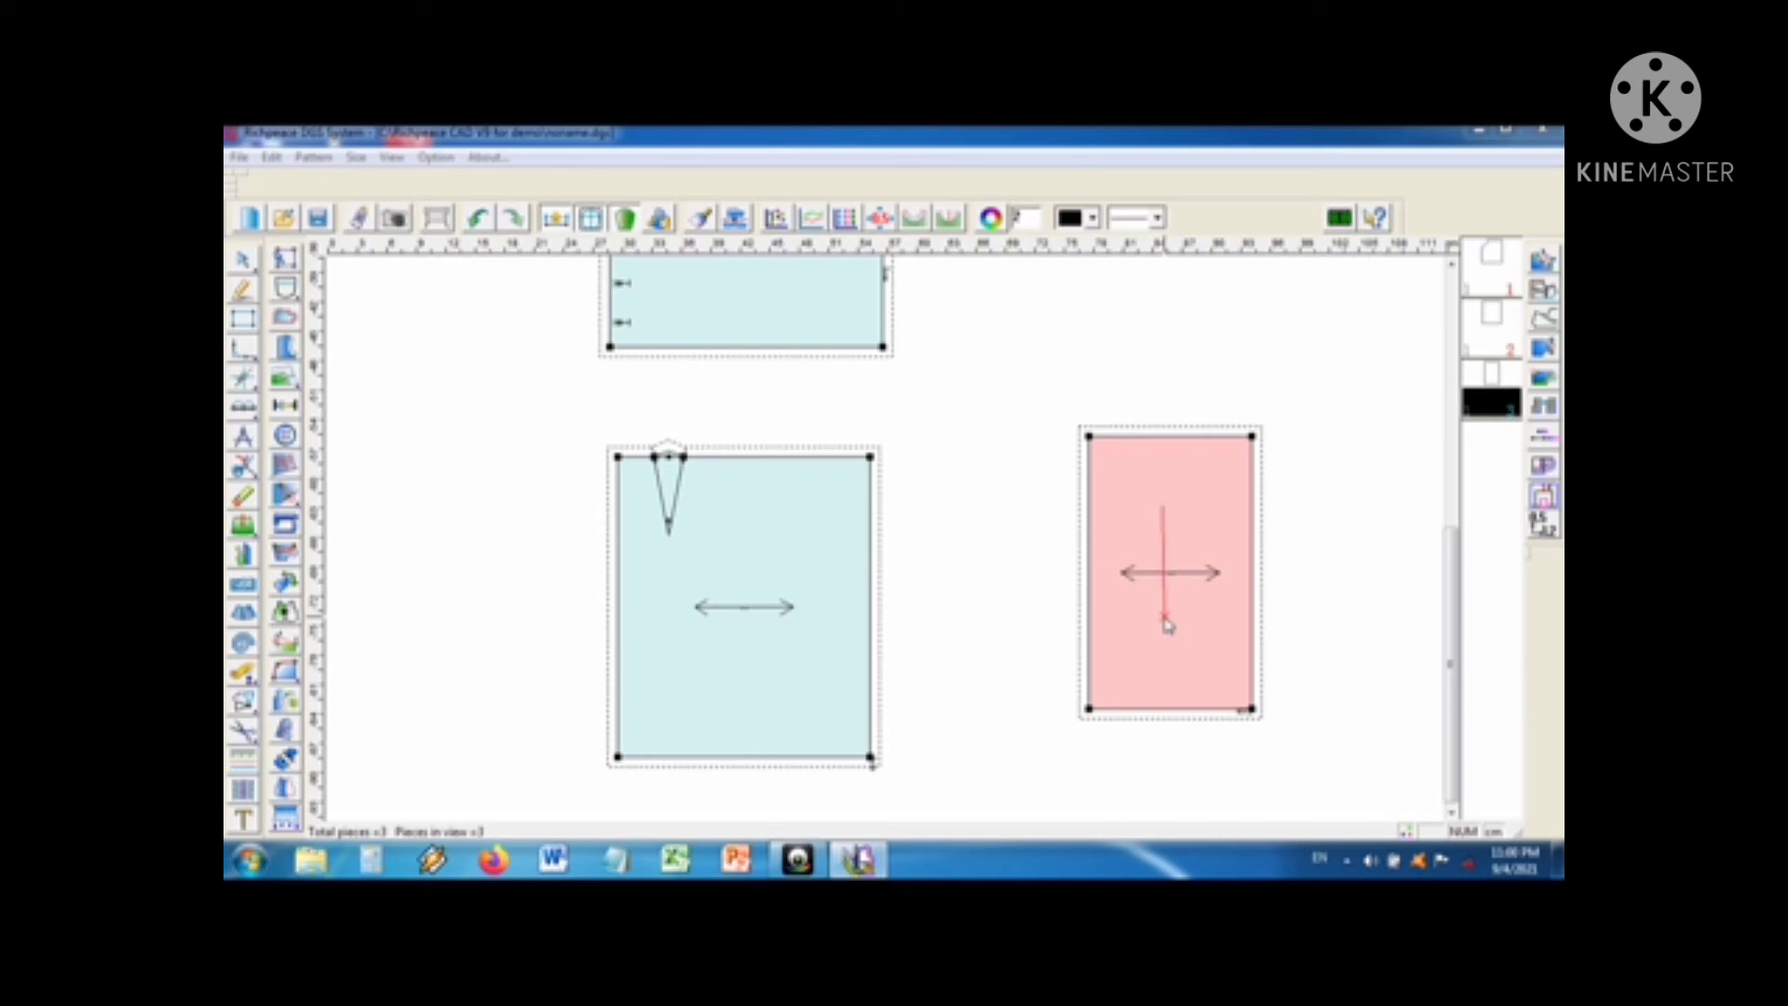
Step: Define the fastigiate dart with W2 of 3, D1 of 8 and D2 of 15, keeping the Drill_Notch mode
drag(1239, 477, 758, 400)
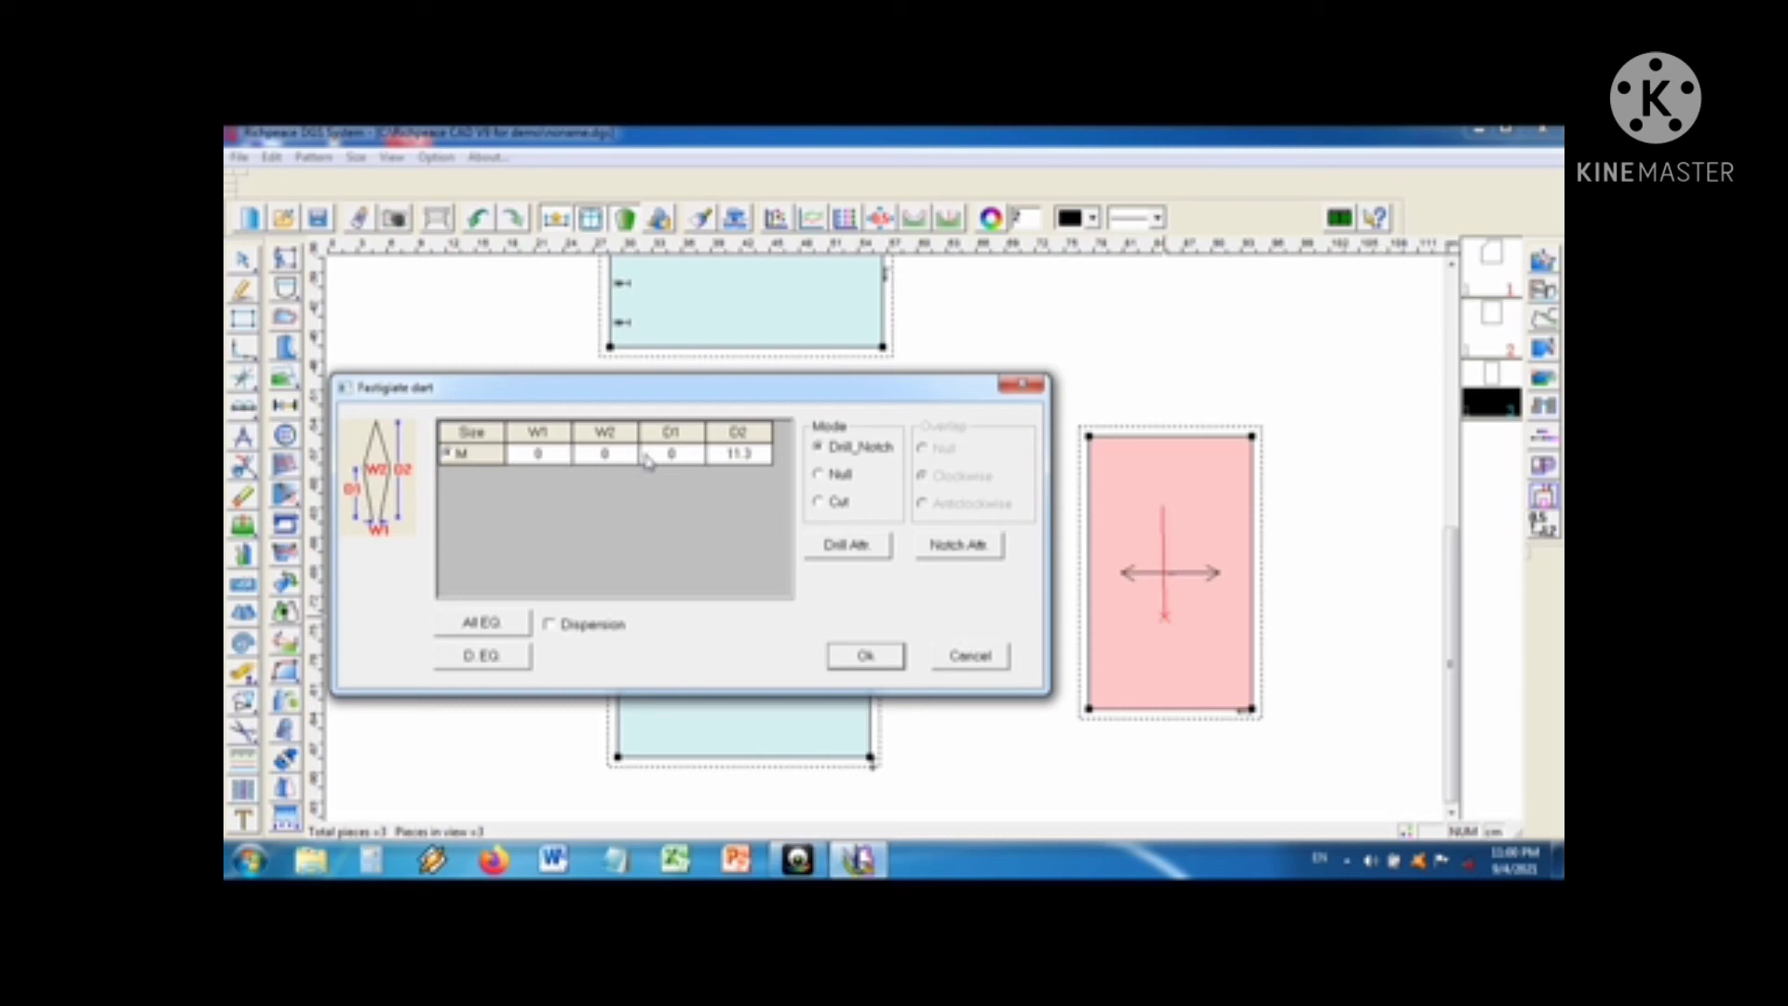
click(615, 458)
text(3)
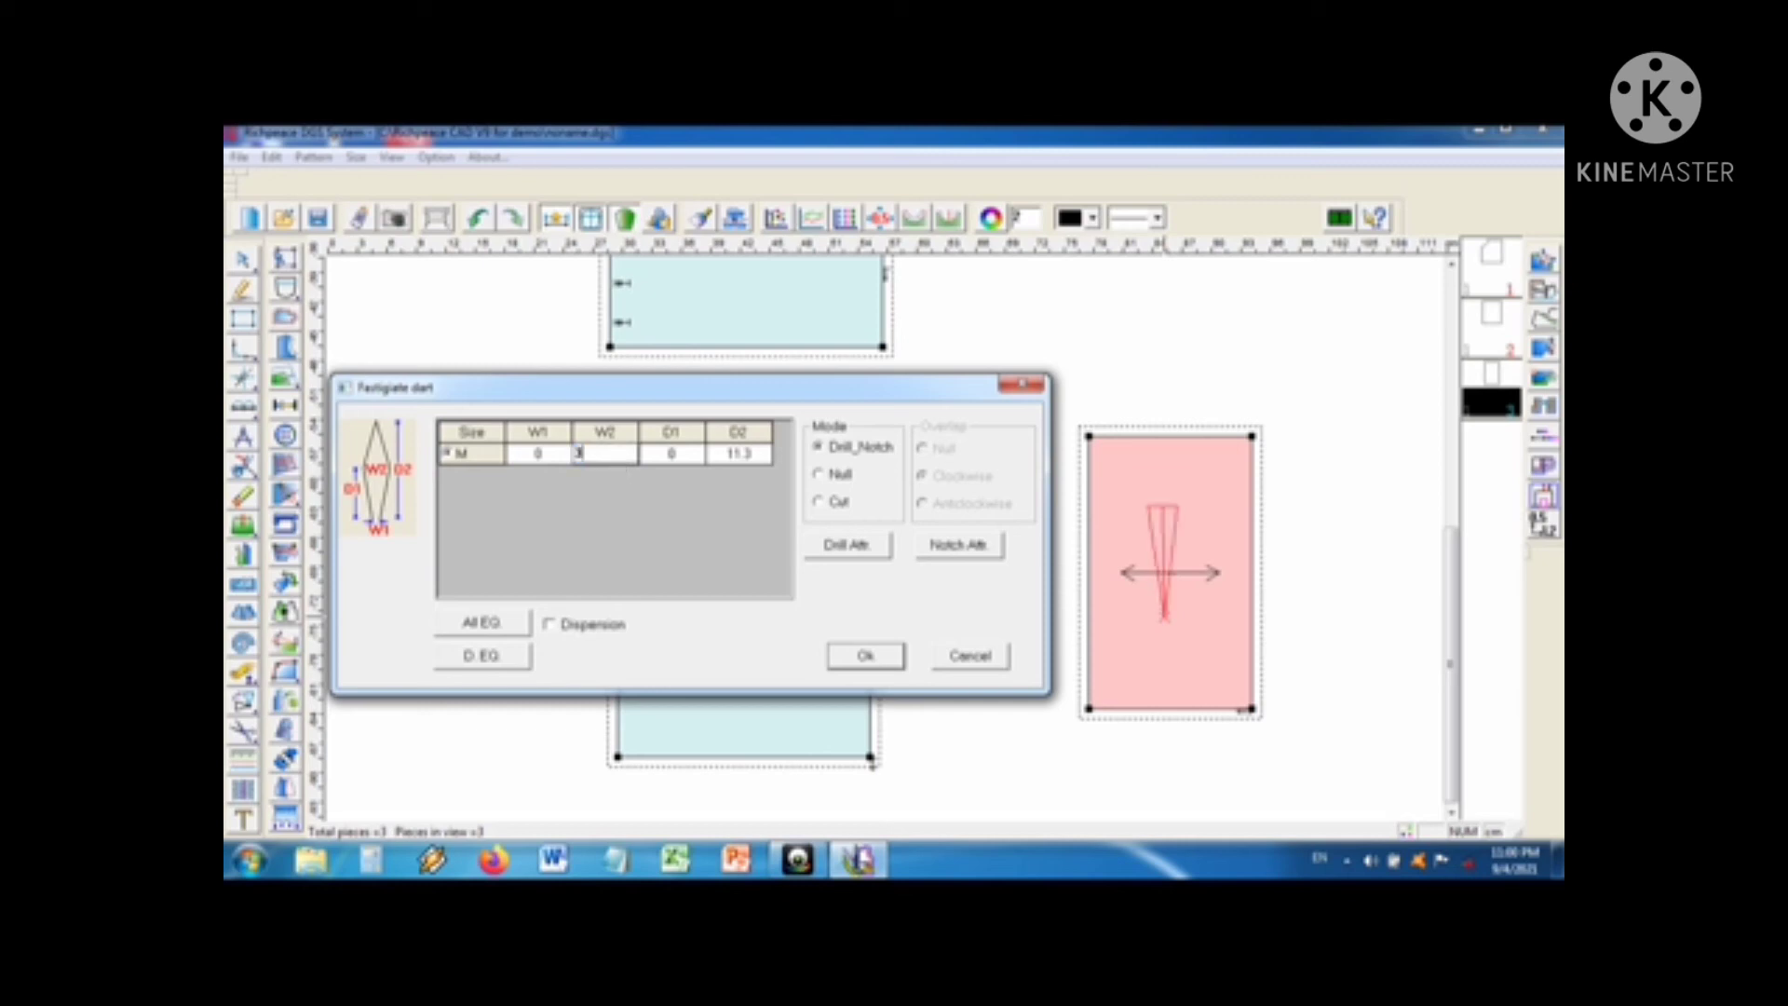
click(691, 457)
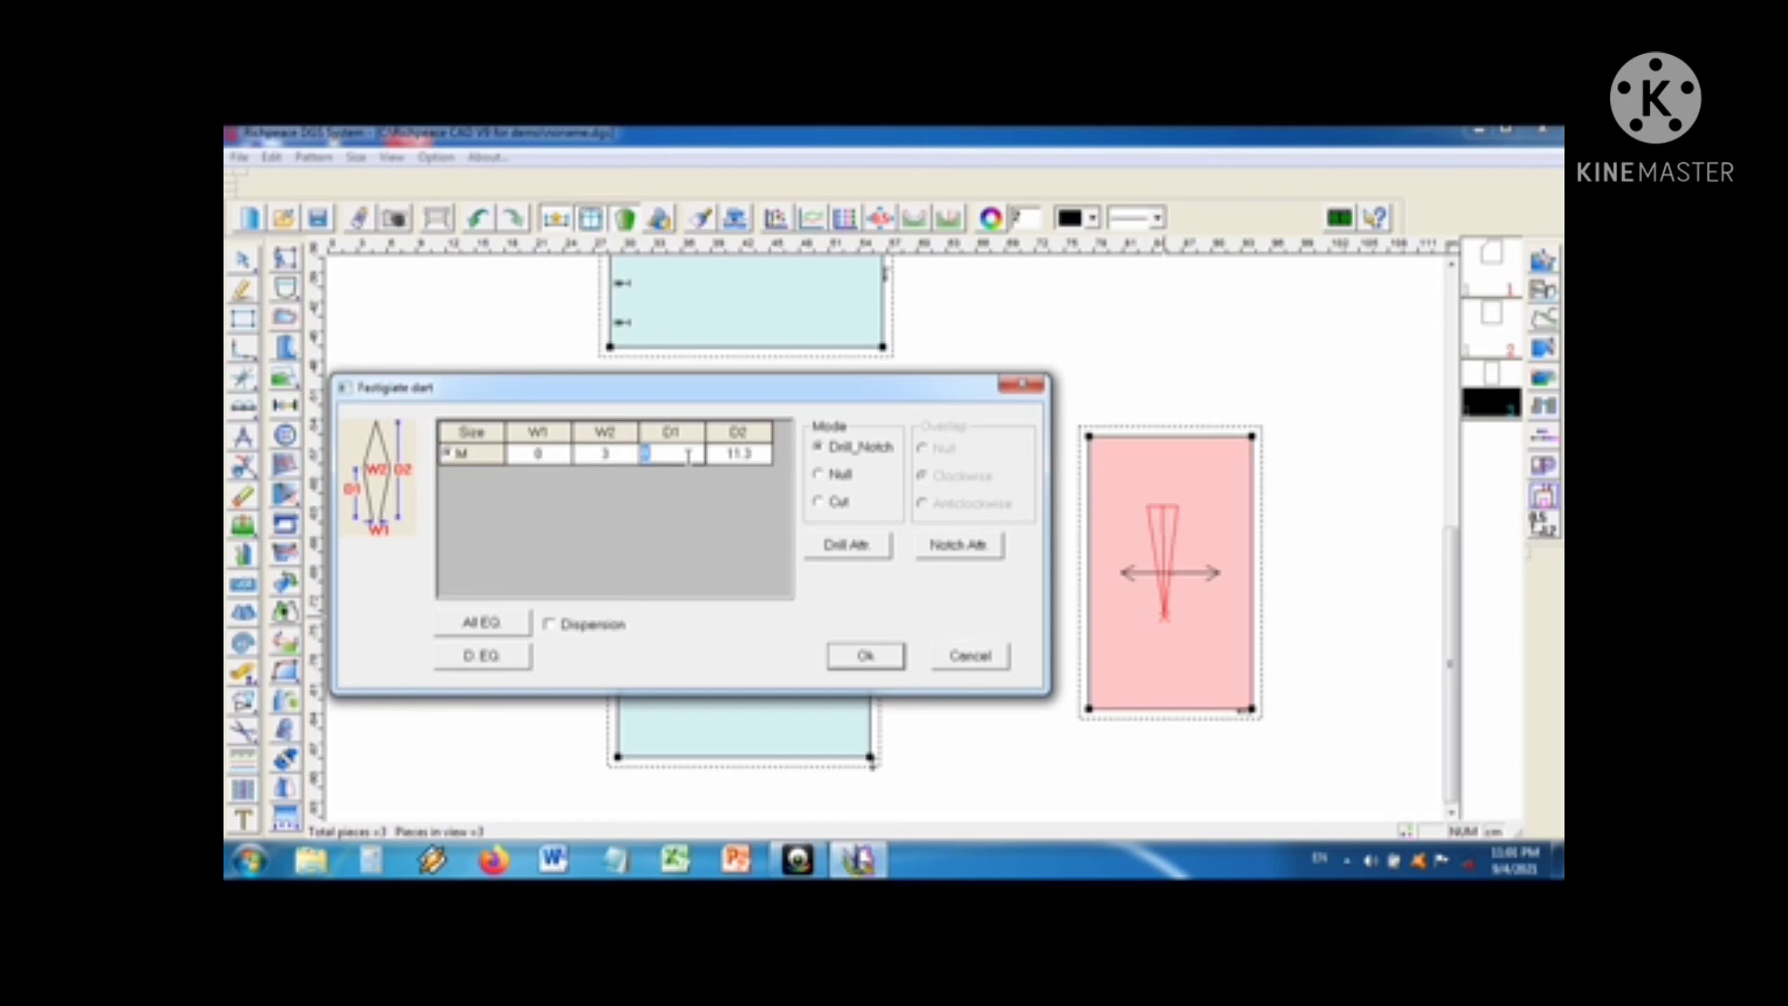
text(5)
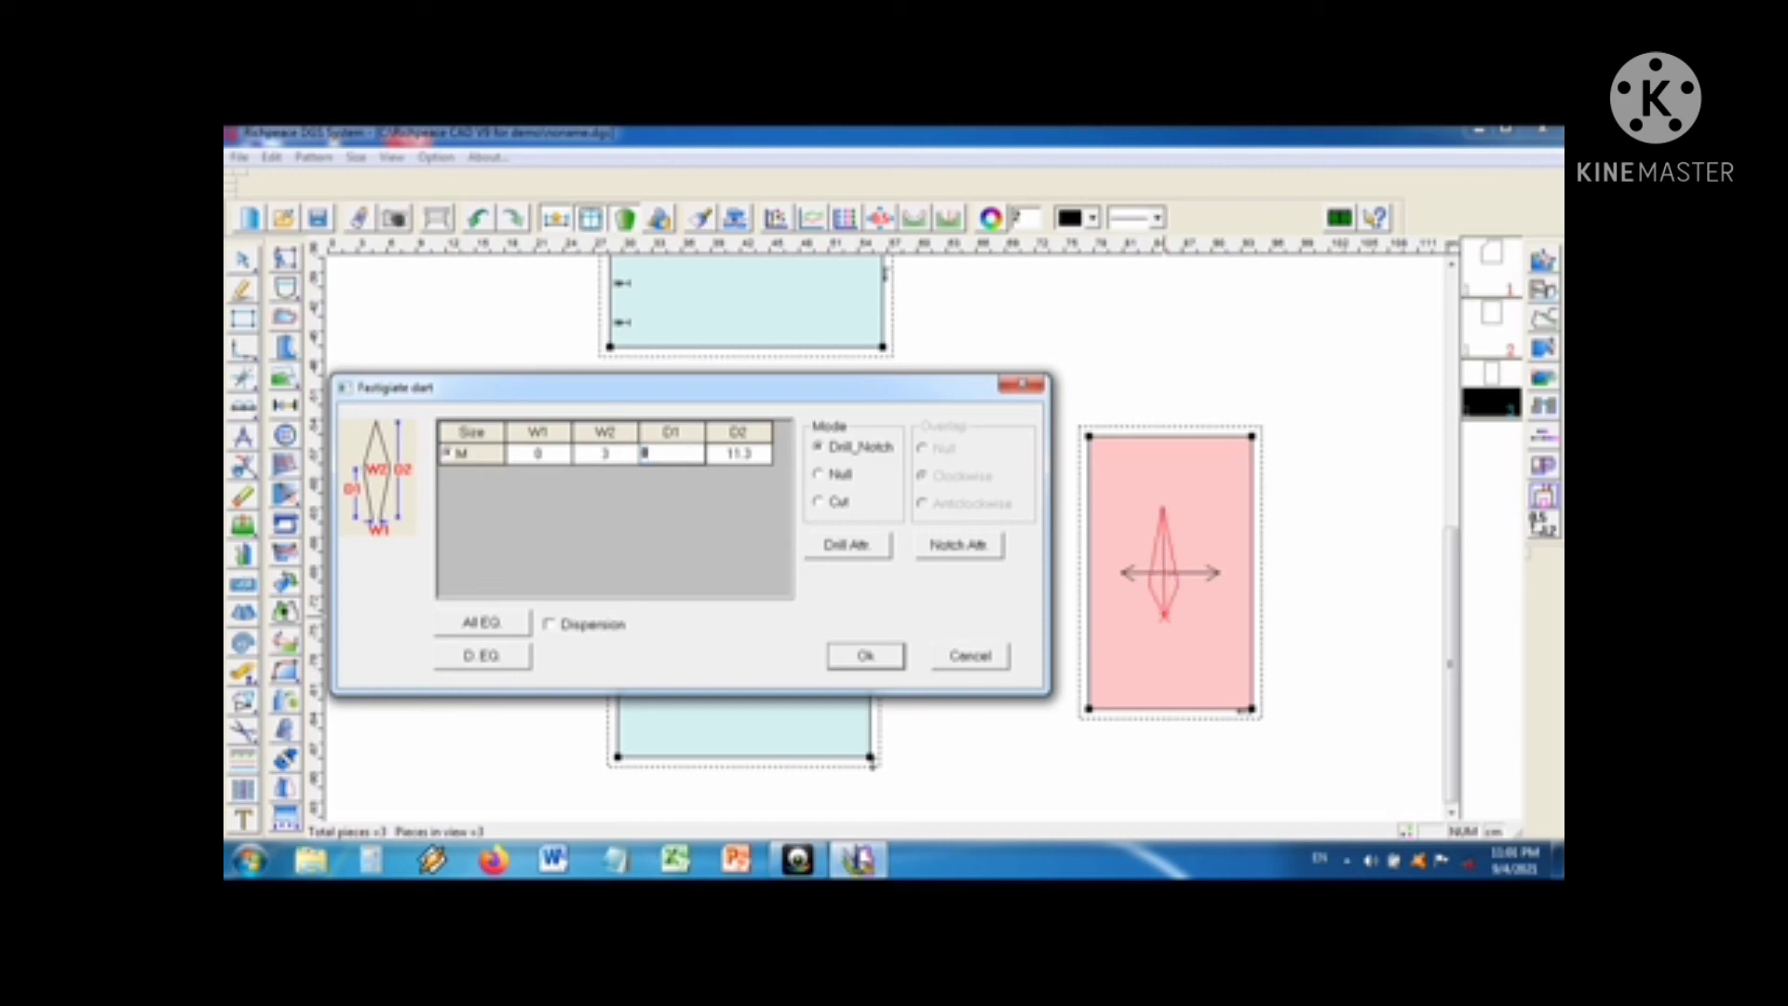
click(761, 454)
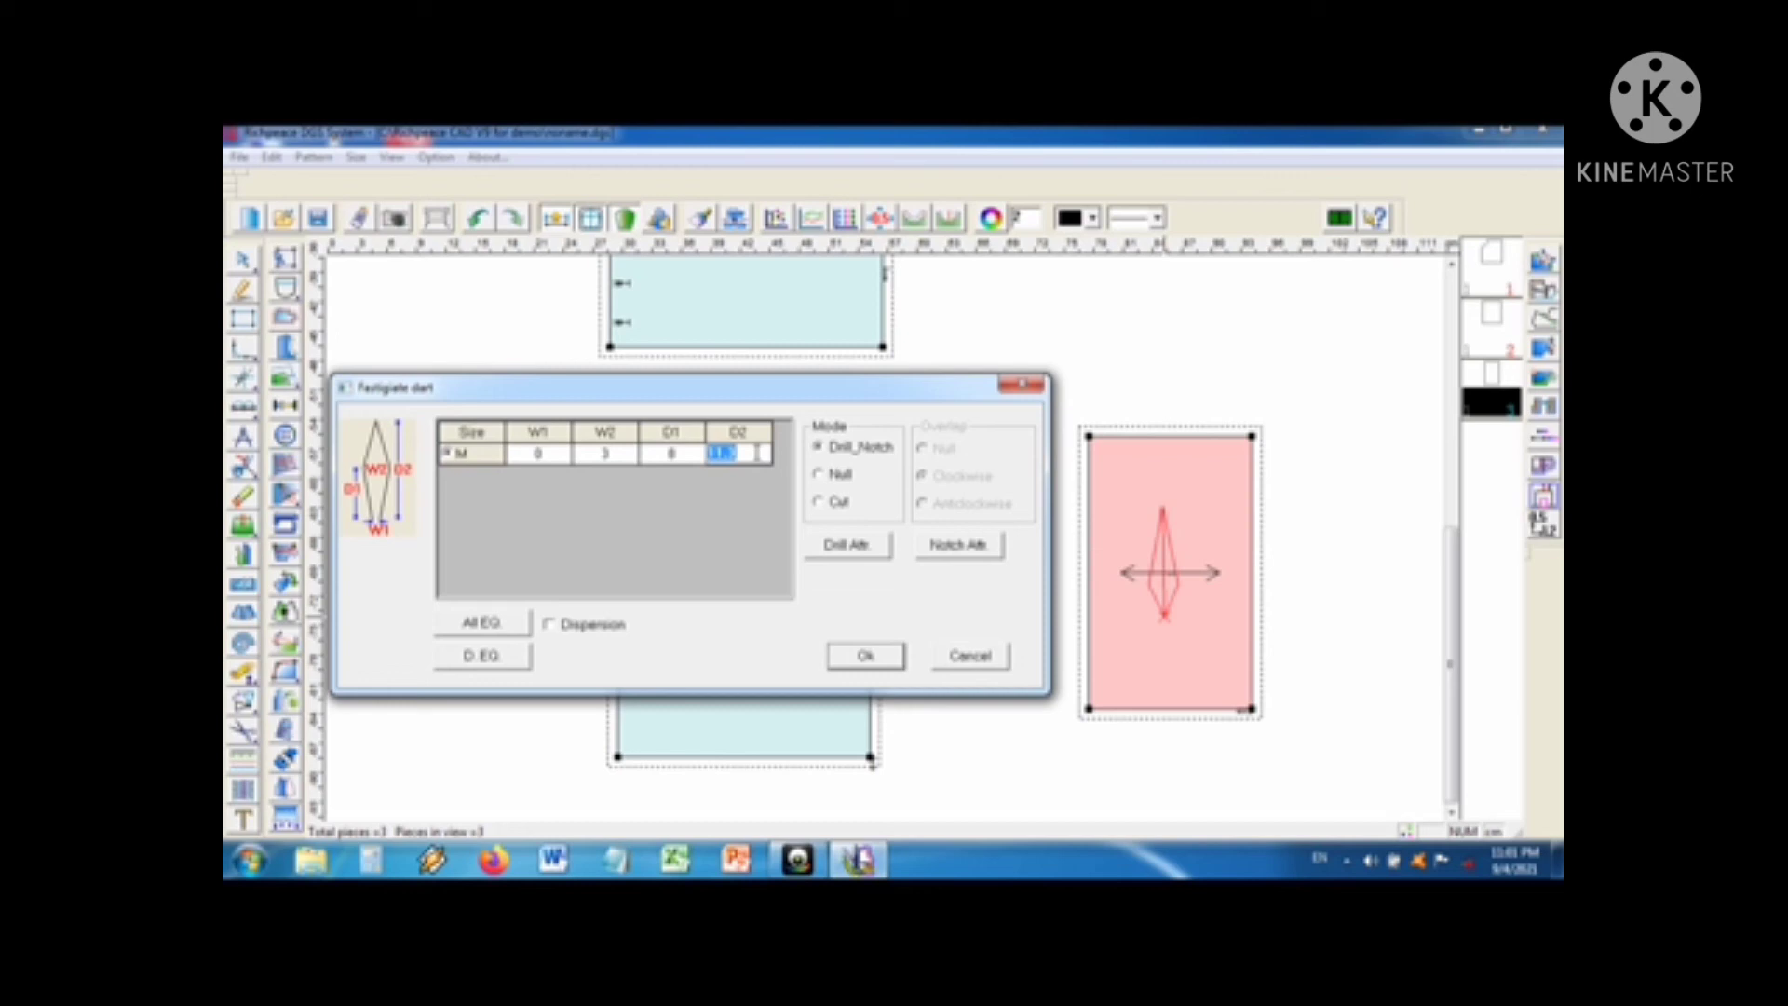
text(15)
click(863, 664)
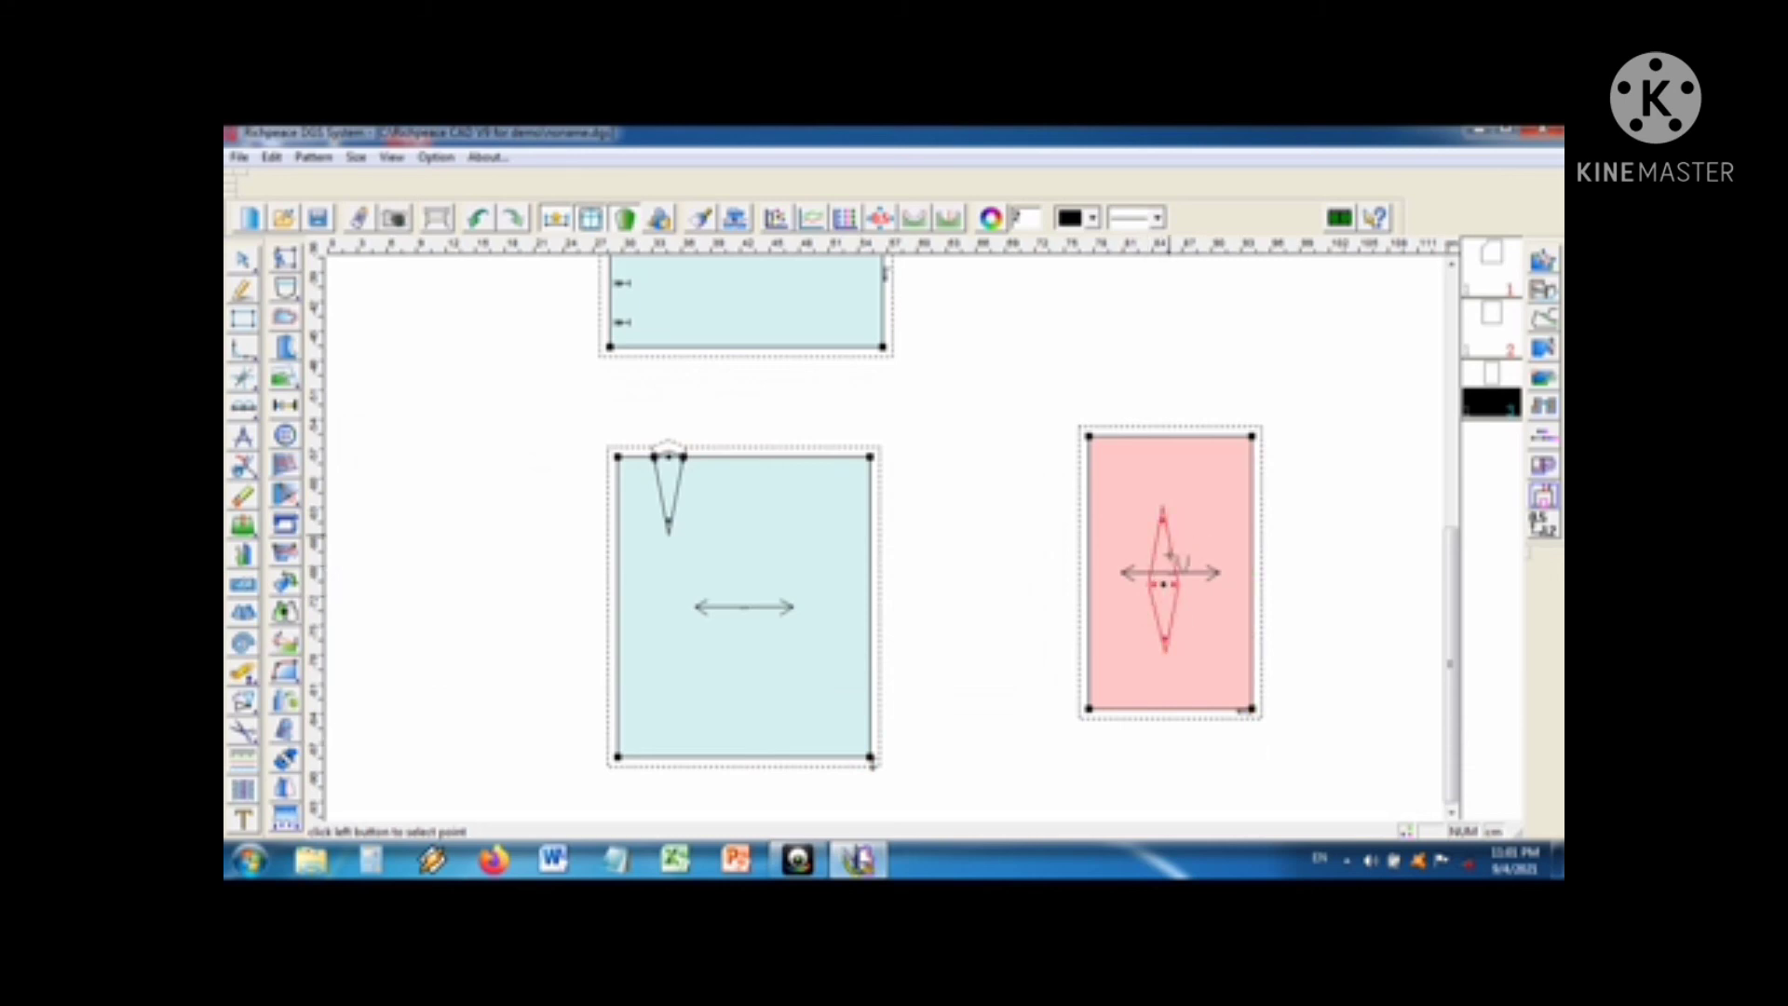
click(1169, 610)
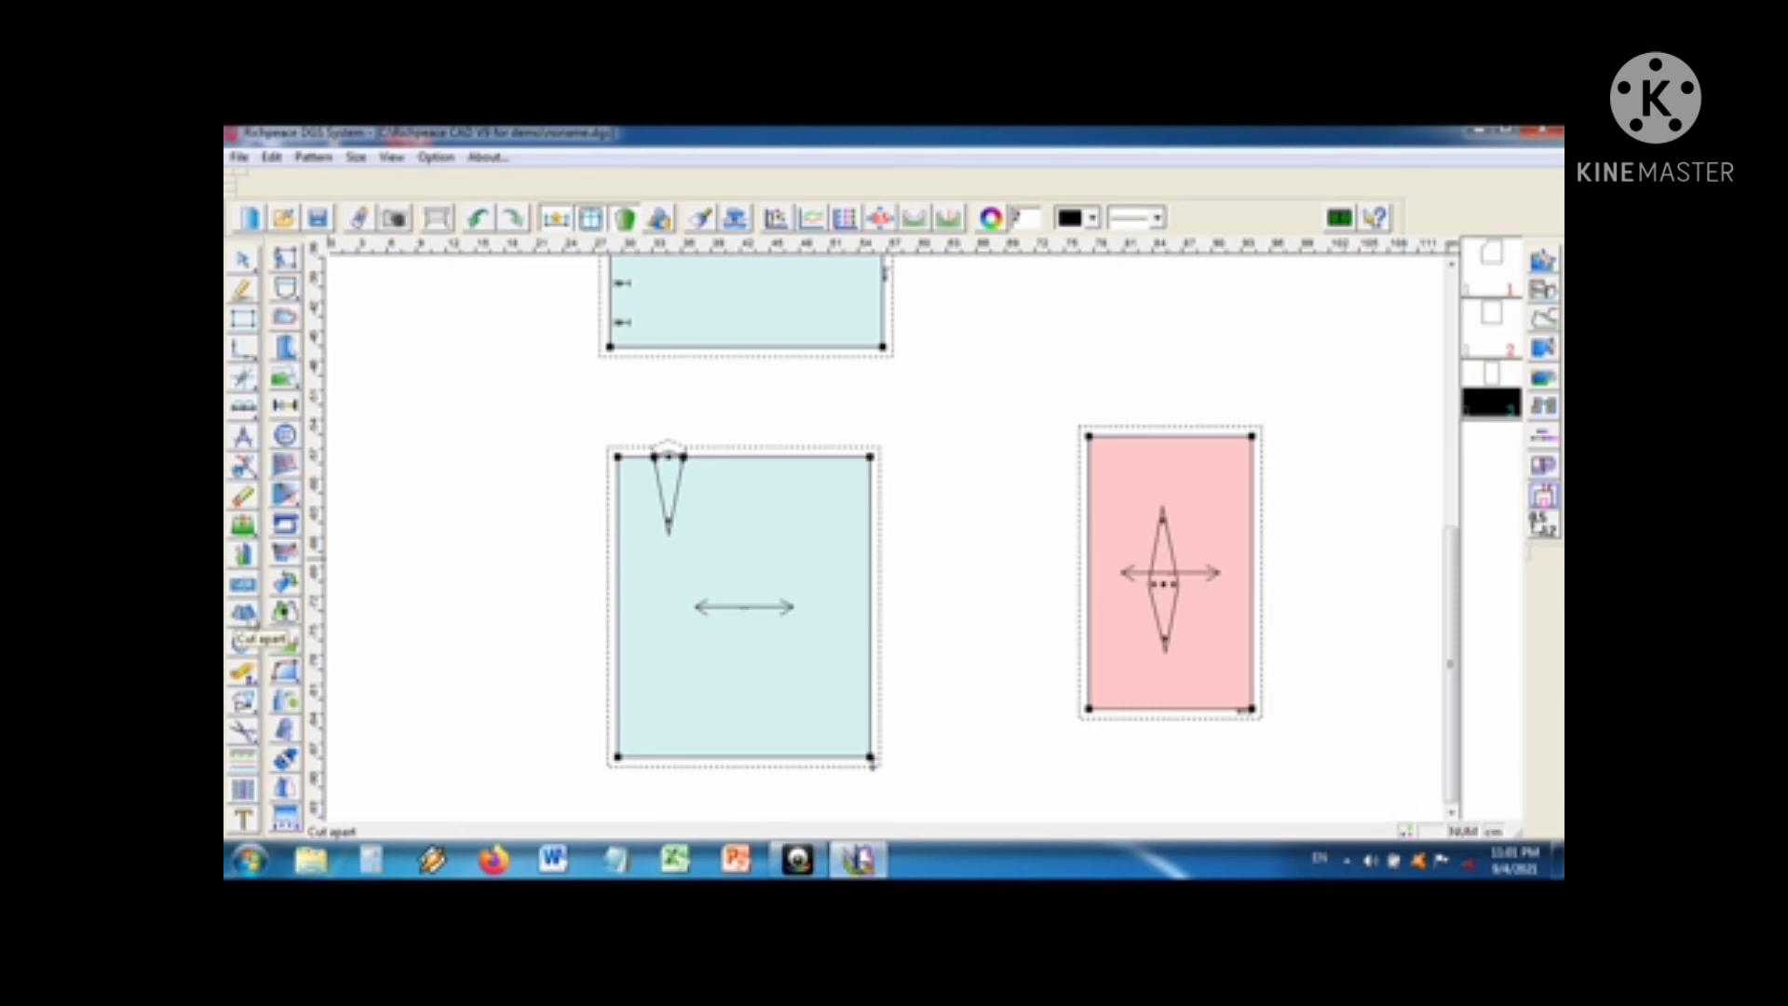
Step: For Cut apart on the V dart piece, select its left edge as the nonstretched curve and its right edge as the stretched curve
click(249, 617)
click(872, 670)
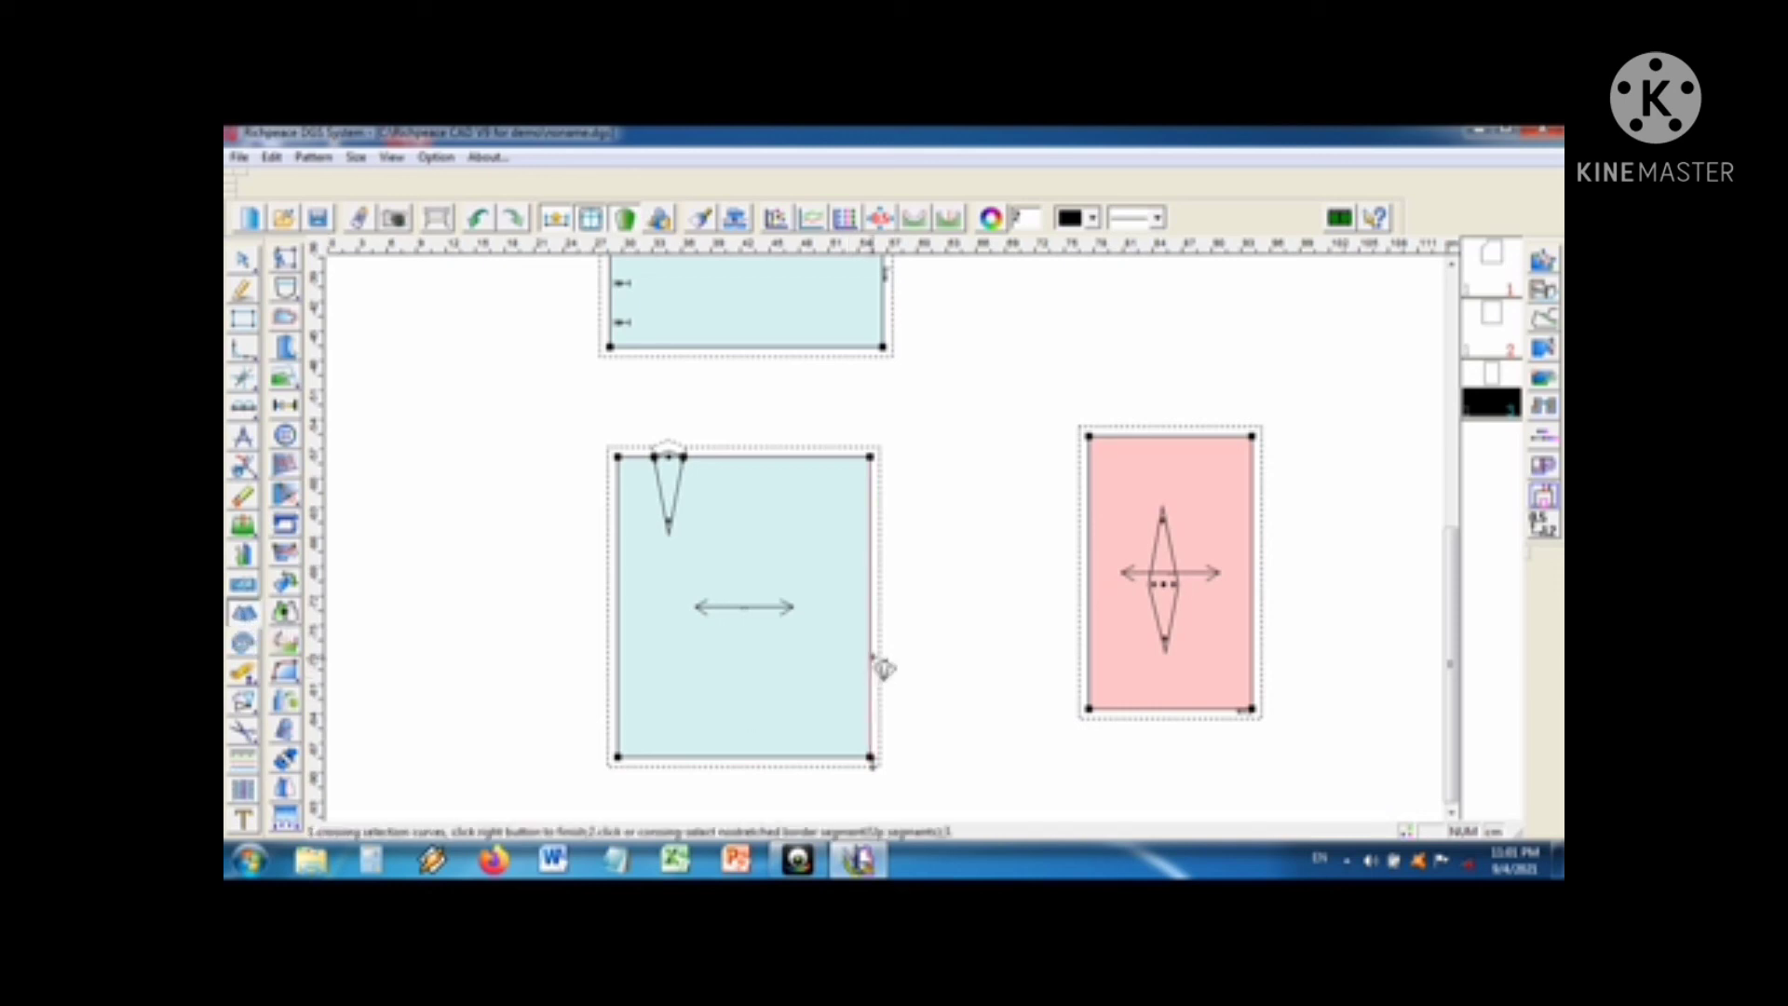
scroll(878, 670, up, 2)
scroll(883, 669, down, 1)
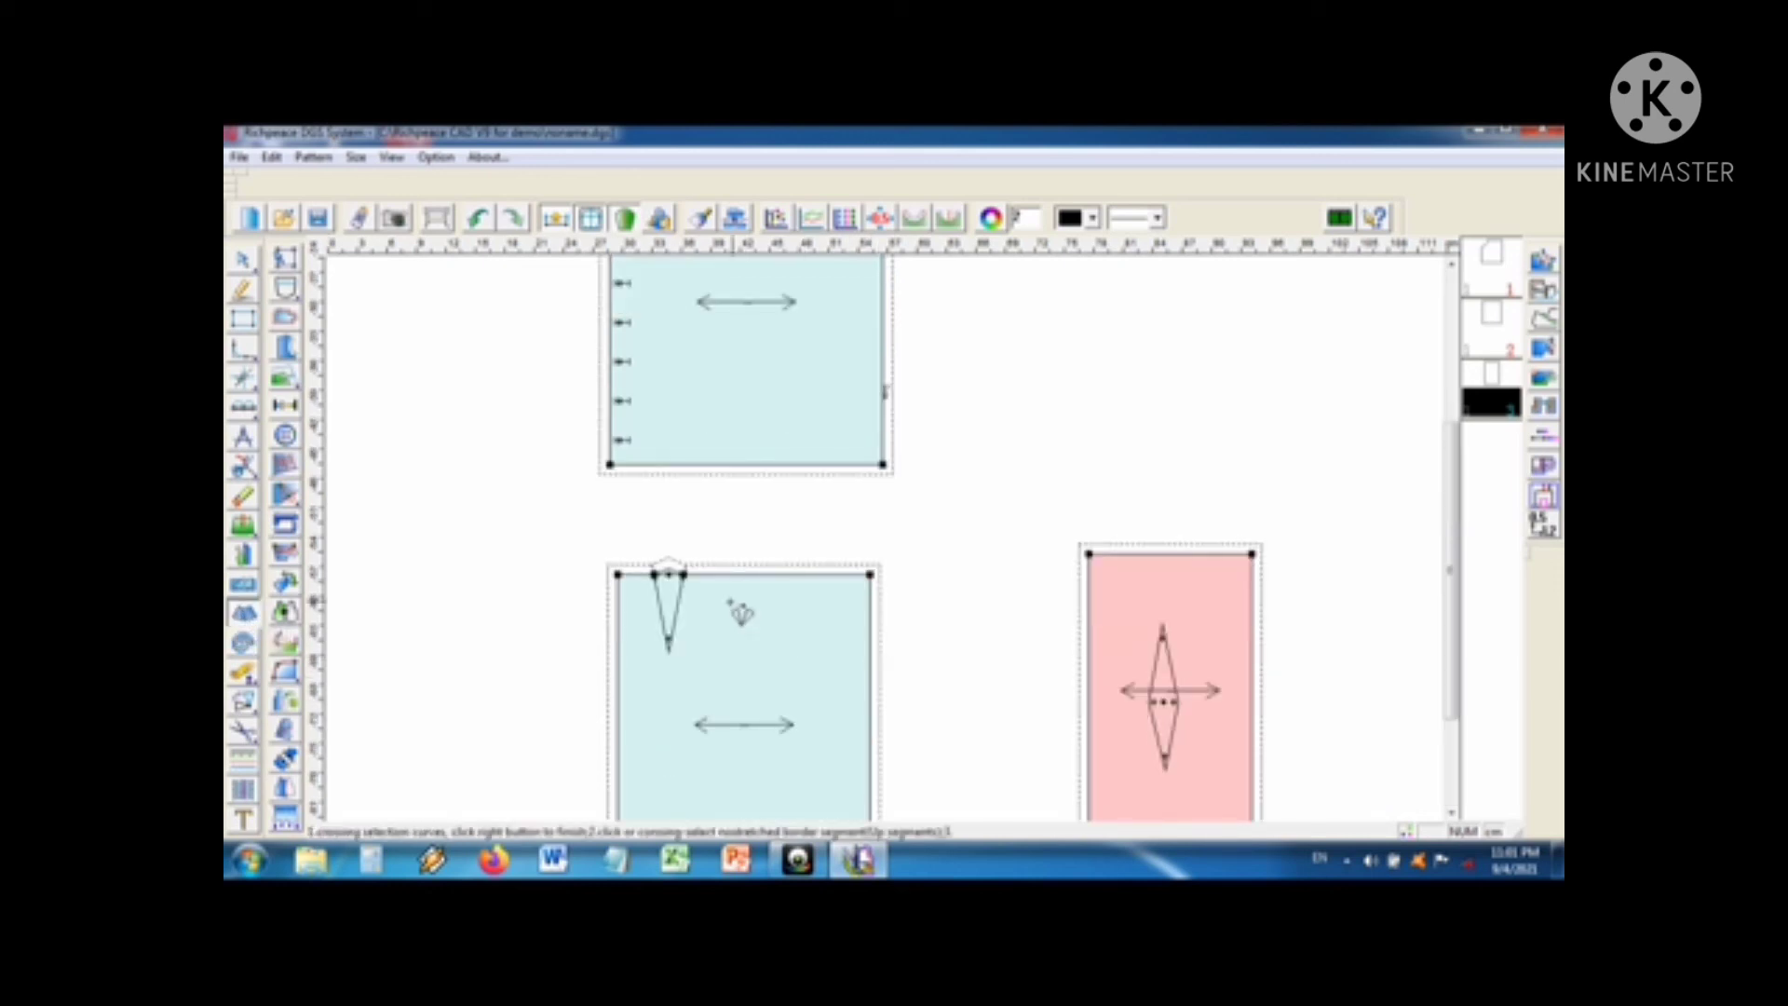
scroll(742, 604, down, 1)
click(616, 586)
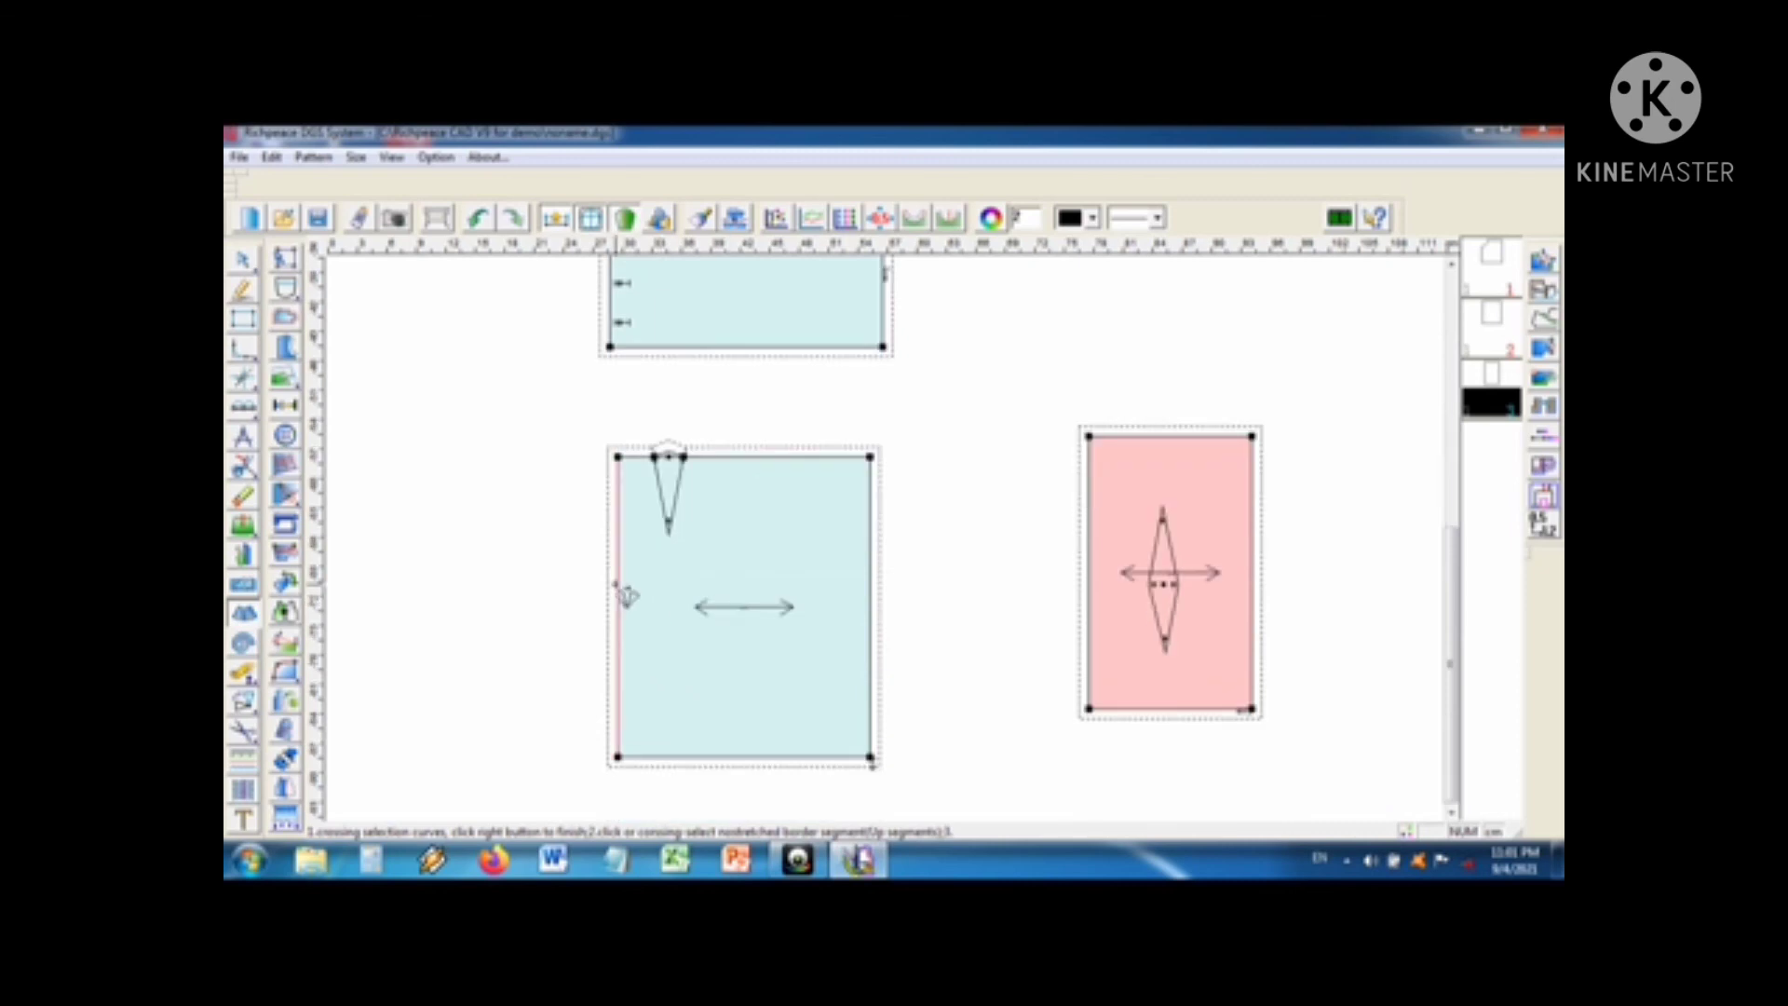
right_click(627, 594)
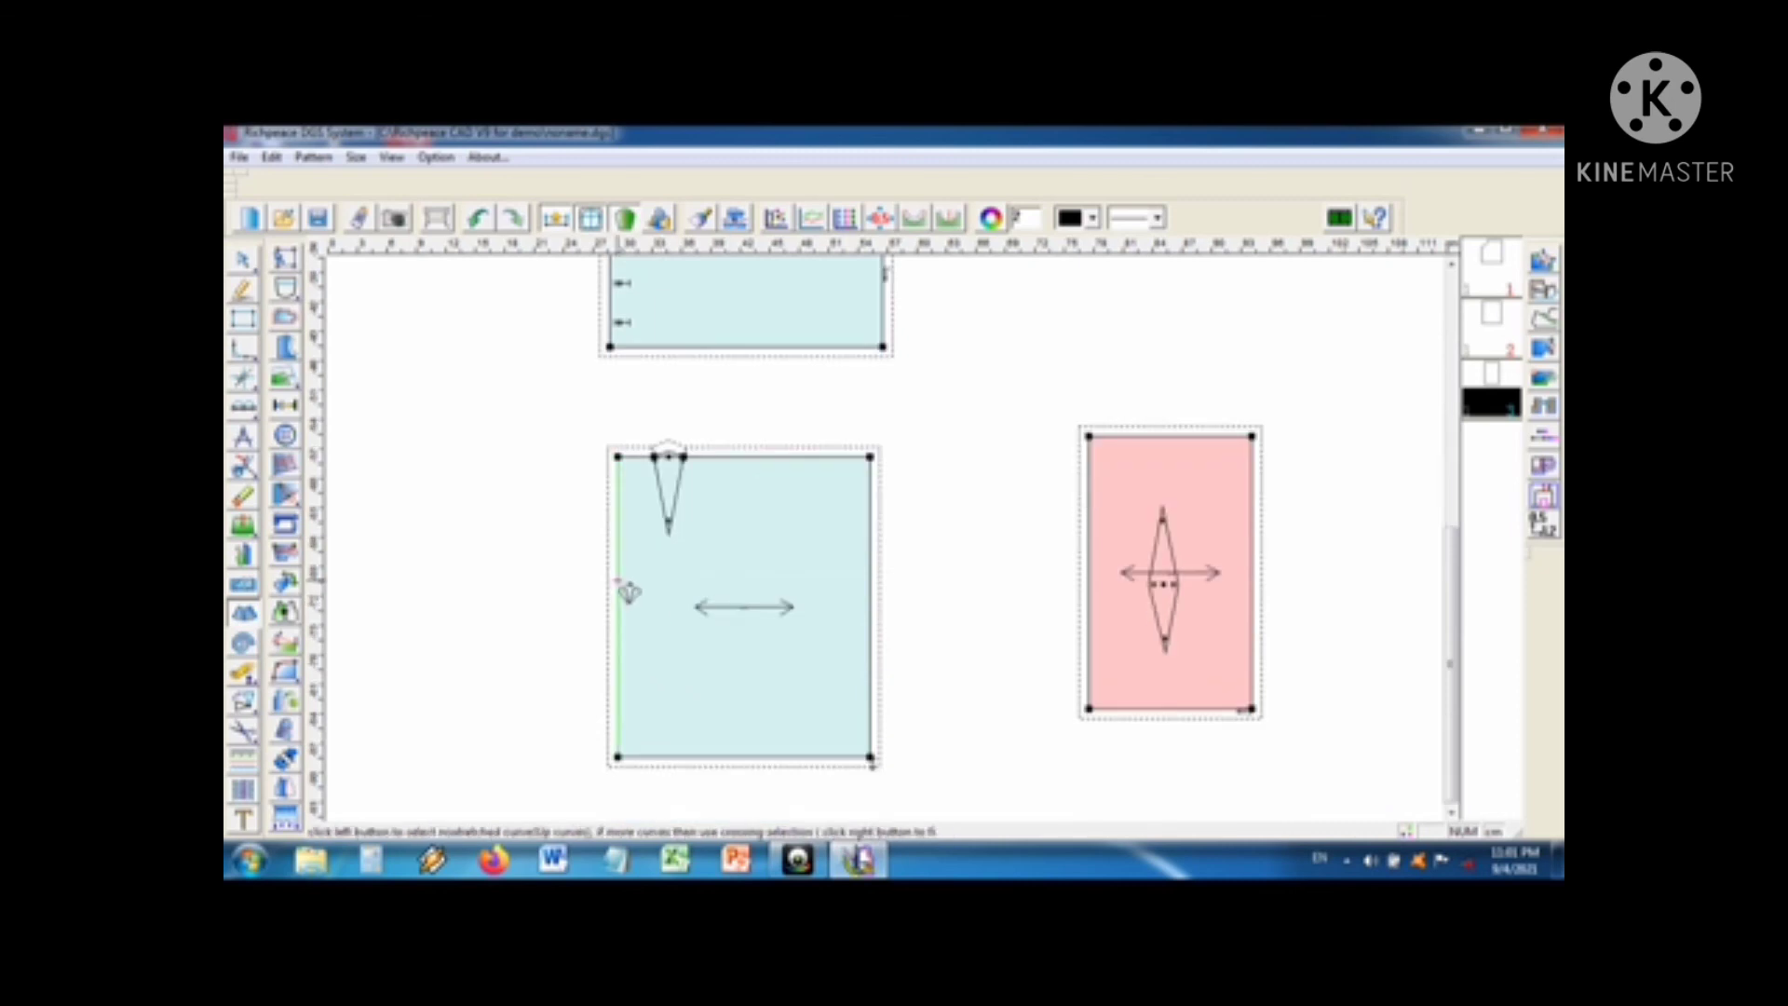
click(617, 582)
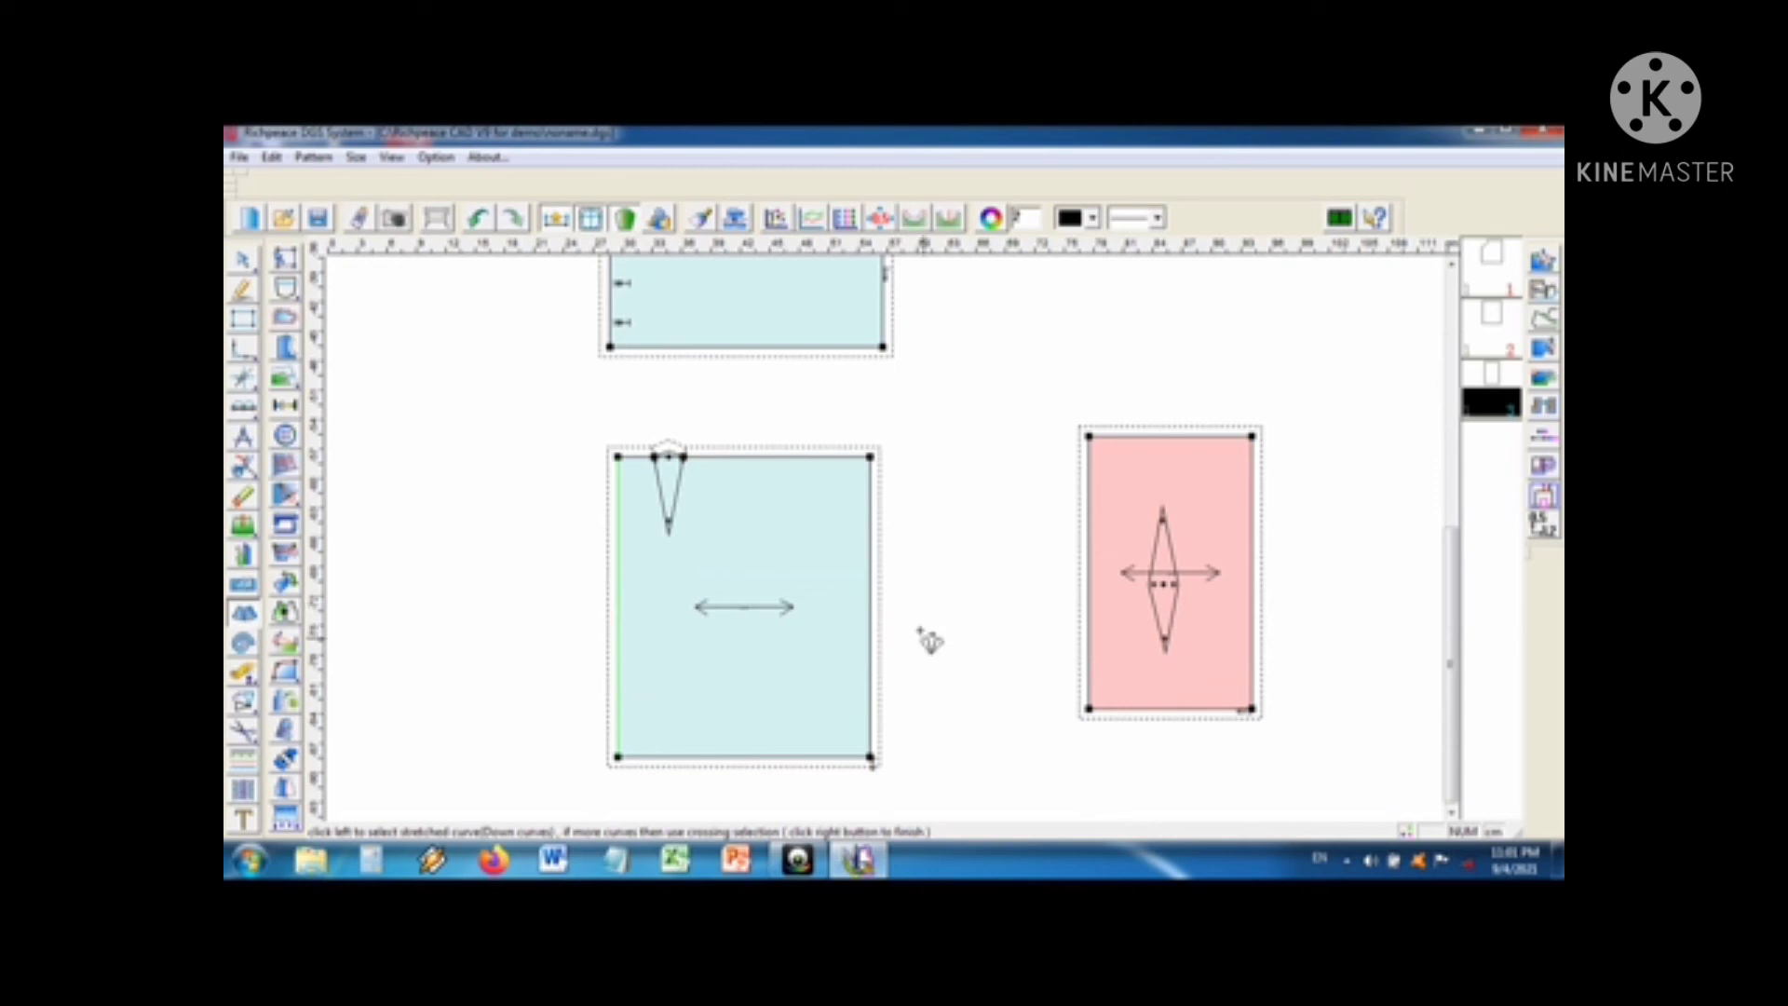
click(880, 611)
right_click(880, 610)
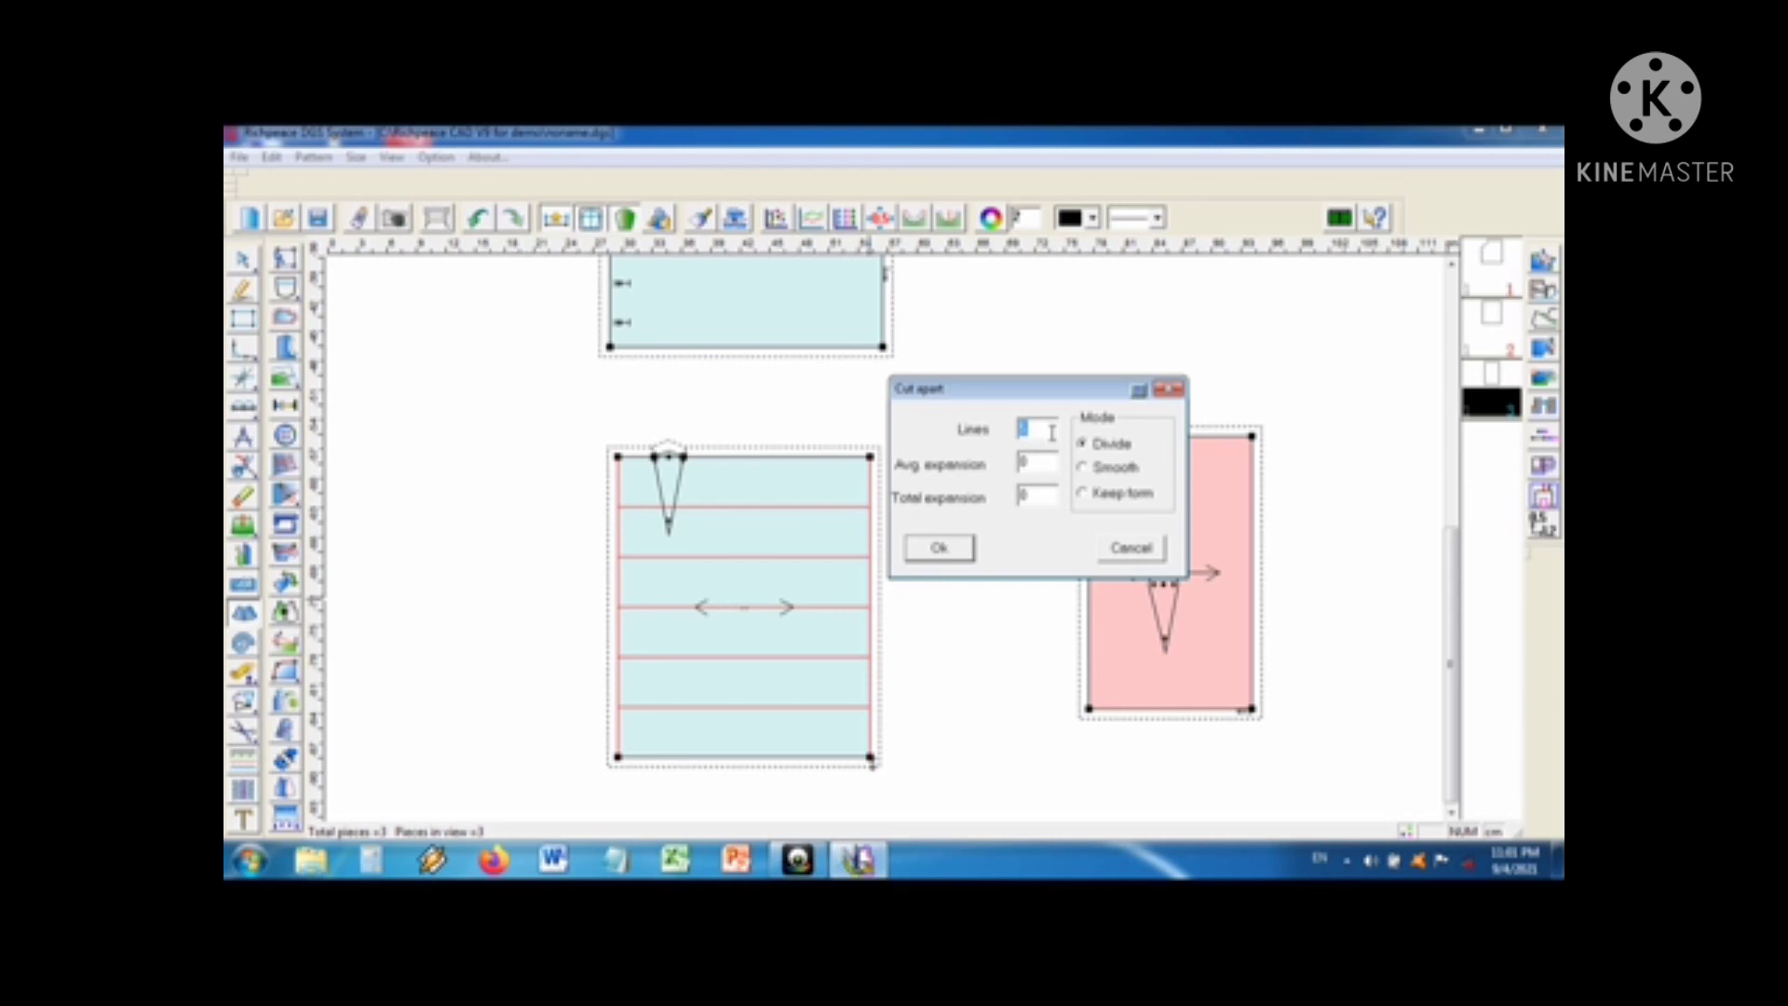
Step: Cut the V dart piece apart with 6 lines and an average expansion of 2 in Divide mode
text(6)
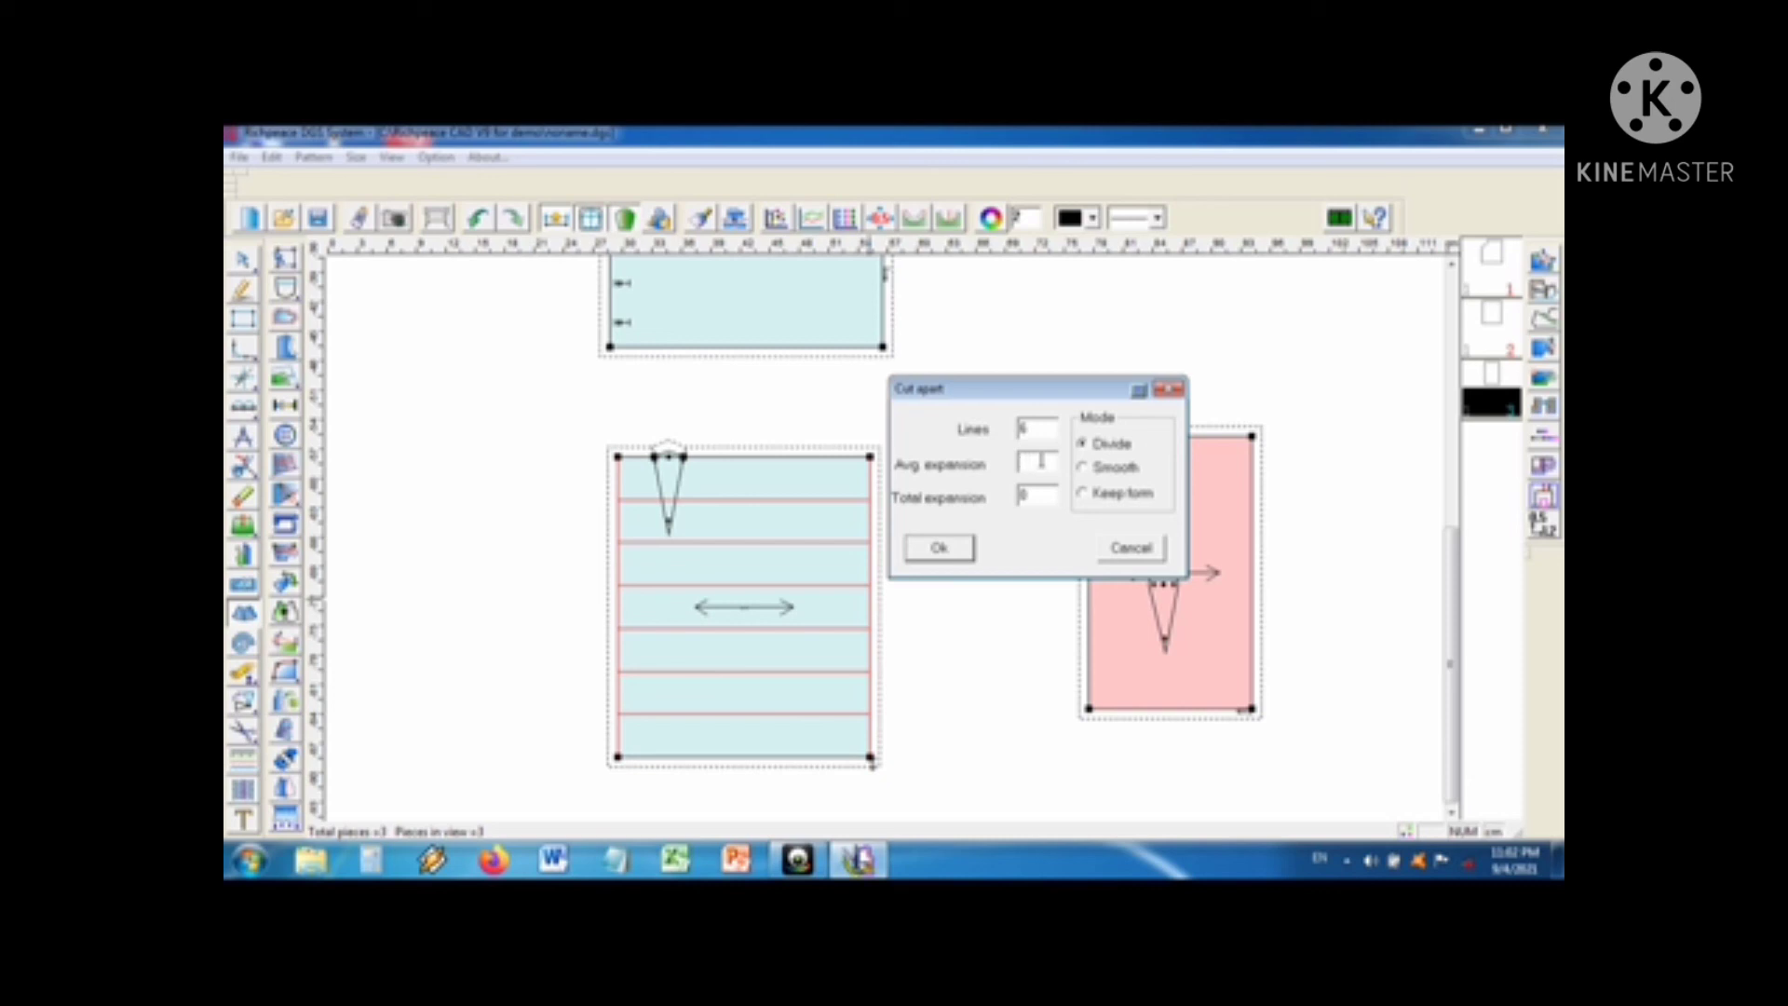
text(2)
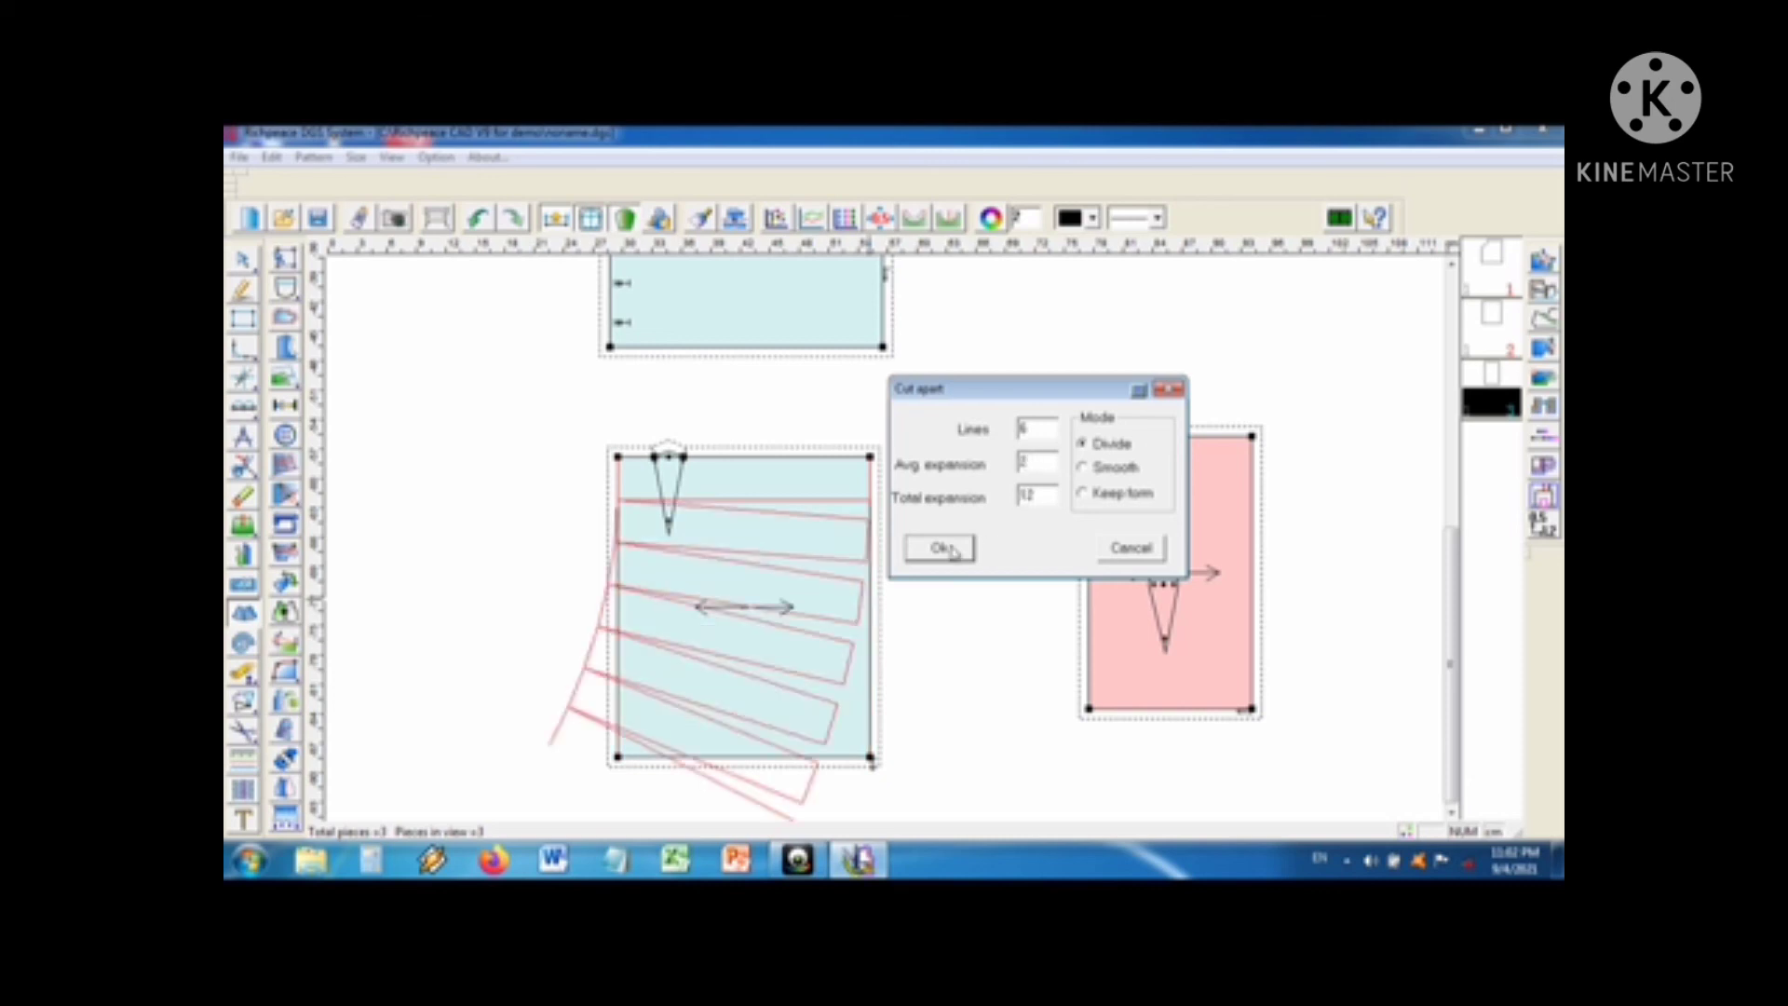
click(950, 550)
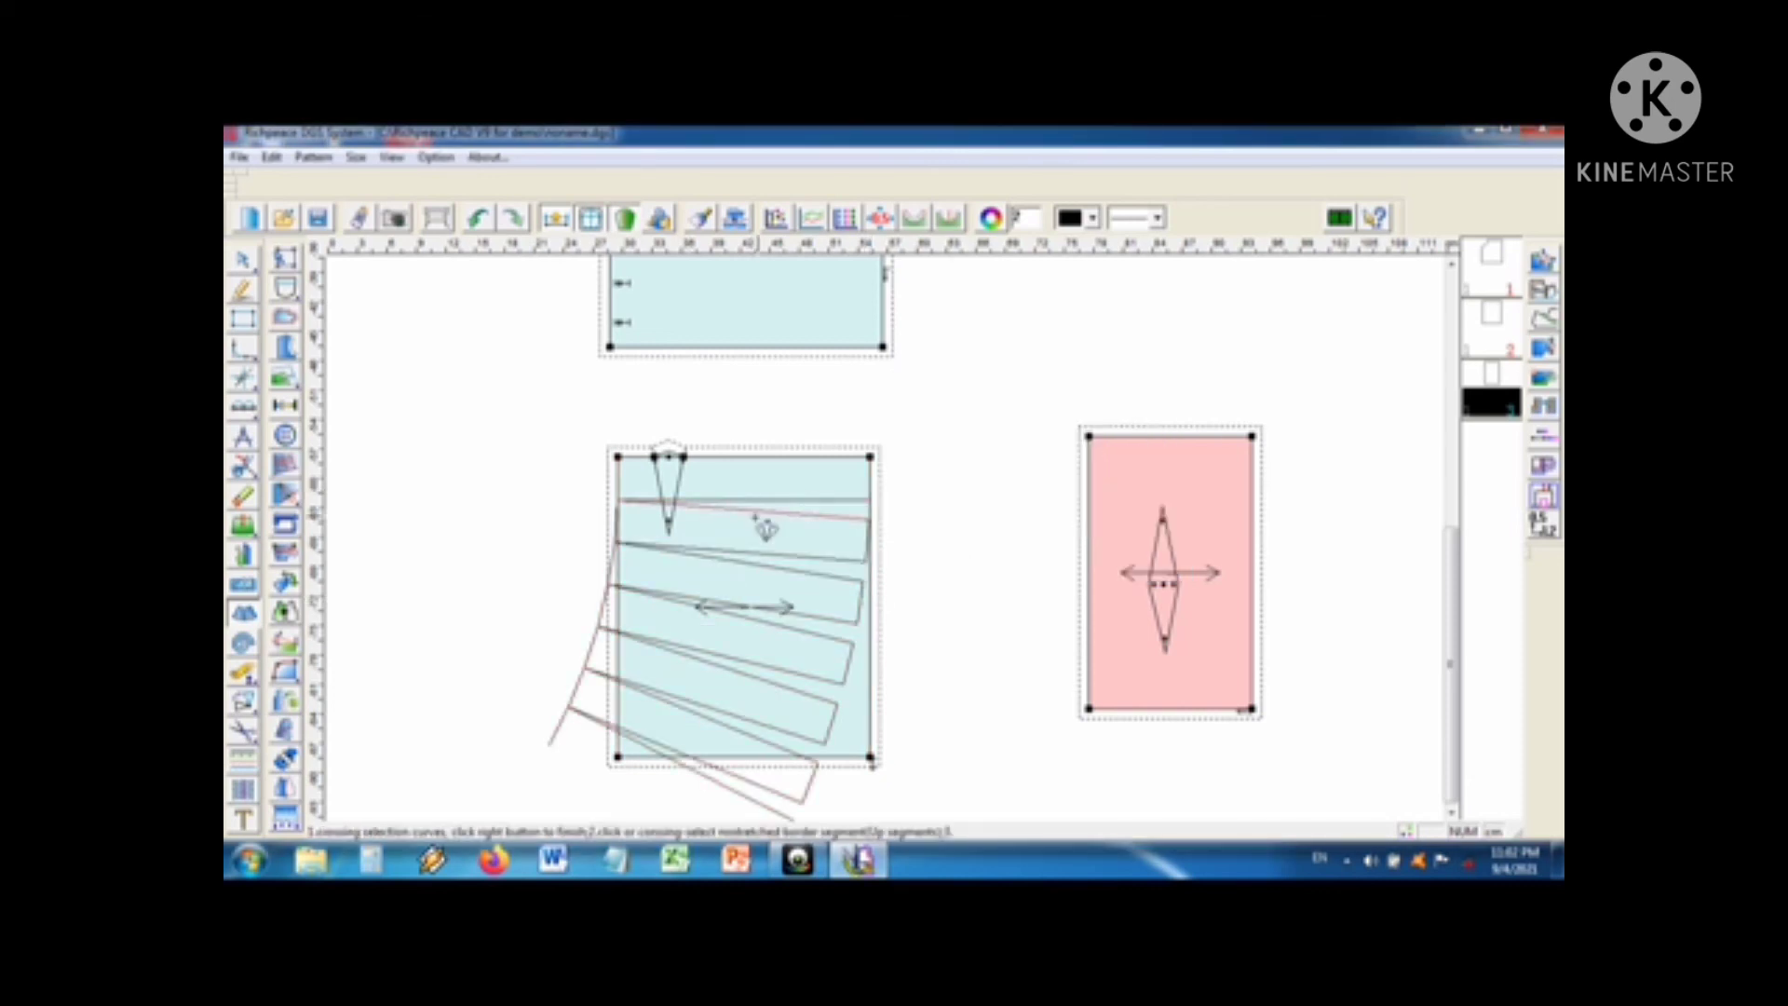
click(758, 514)
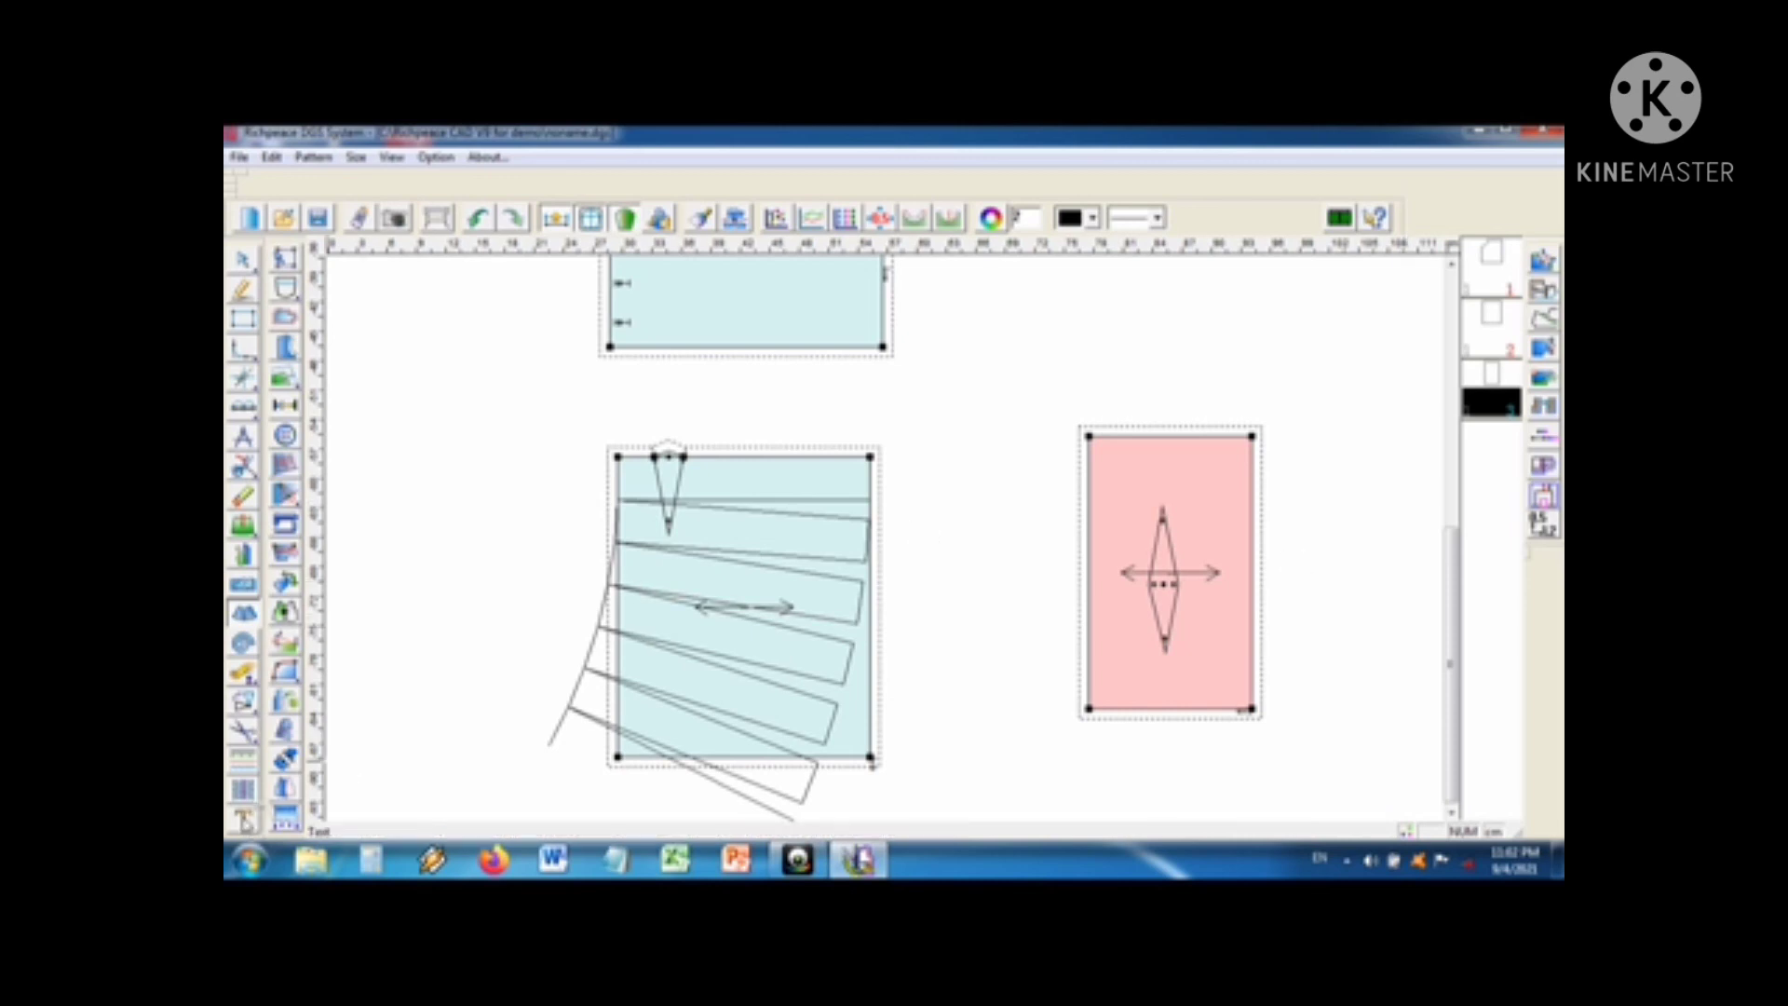
Step: Start a text string in the blank area above the narrow piece and enter "lingkar badan 88"
click(244, 819)
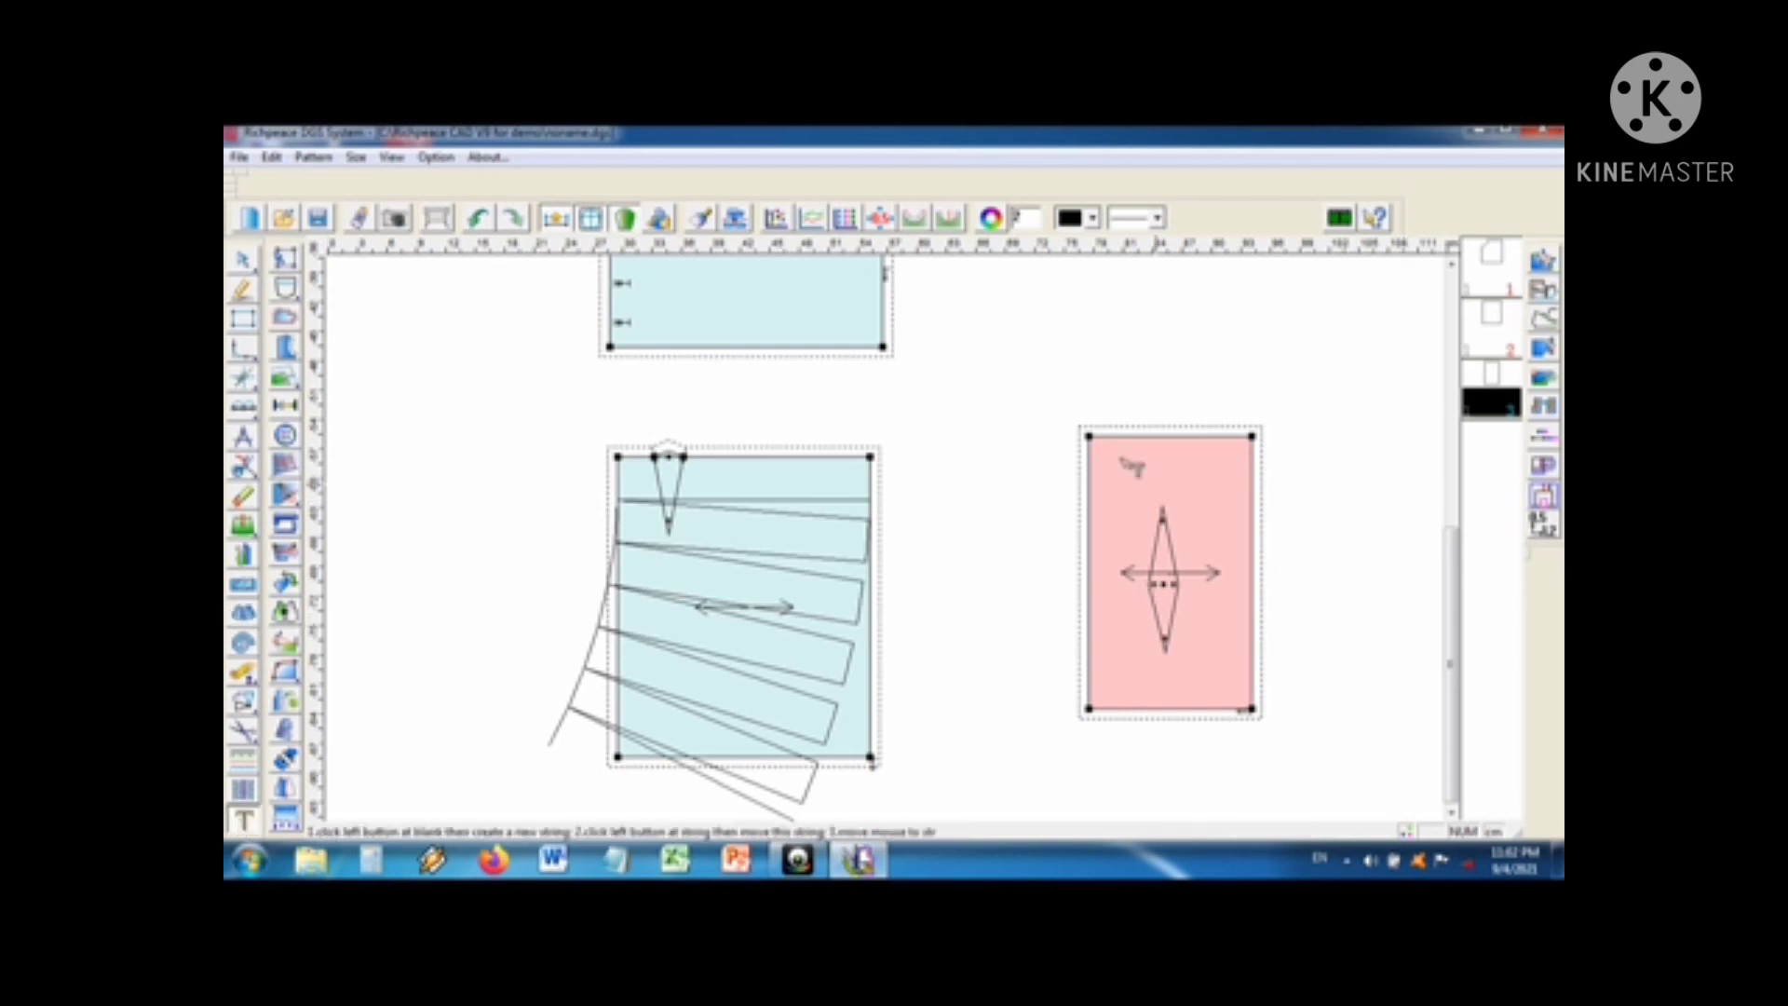
click(1040, 335)
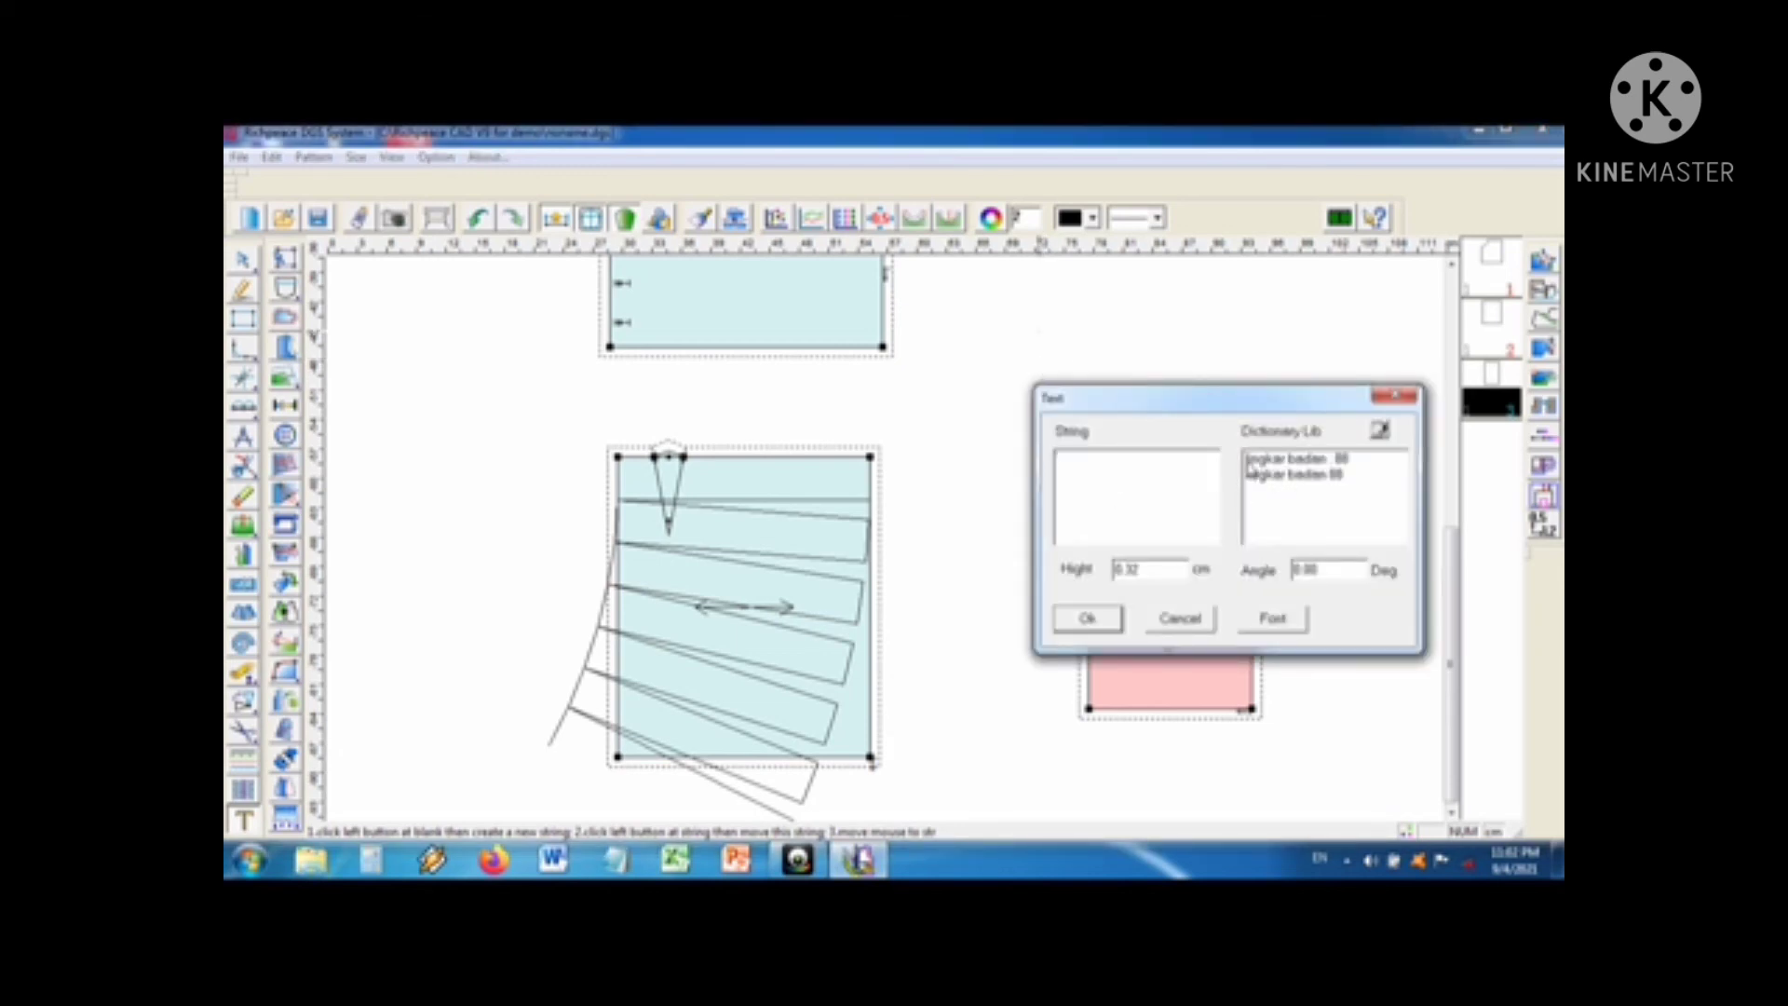
click(1268, 463)
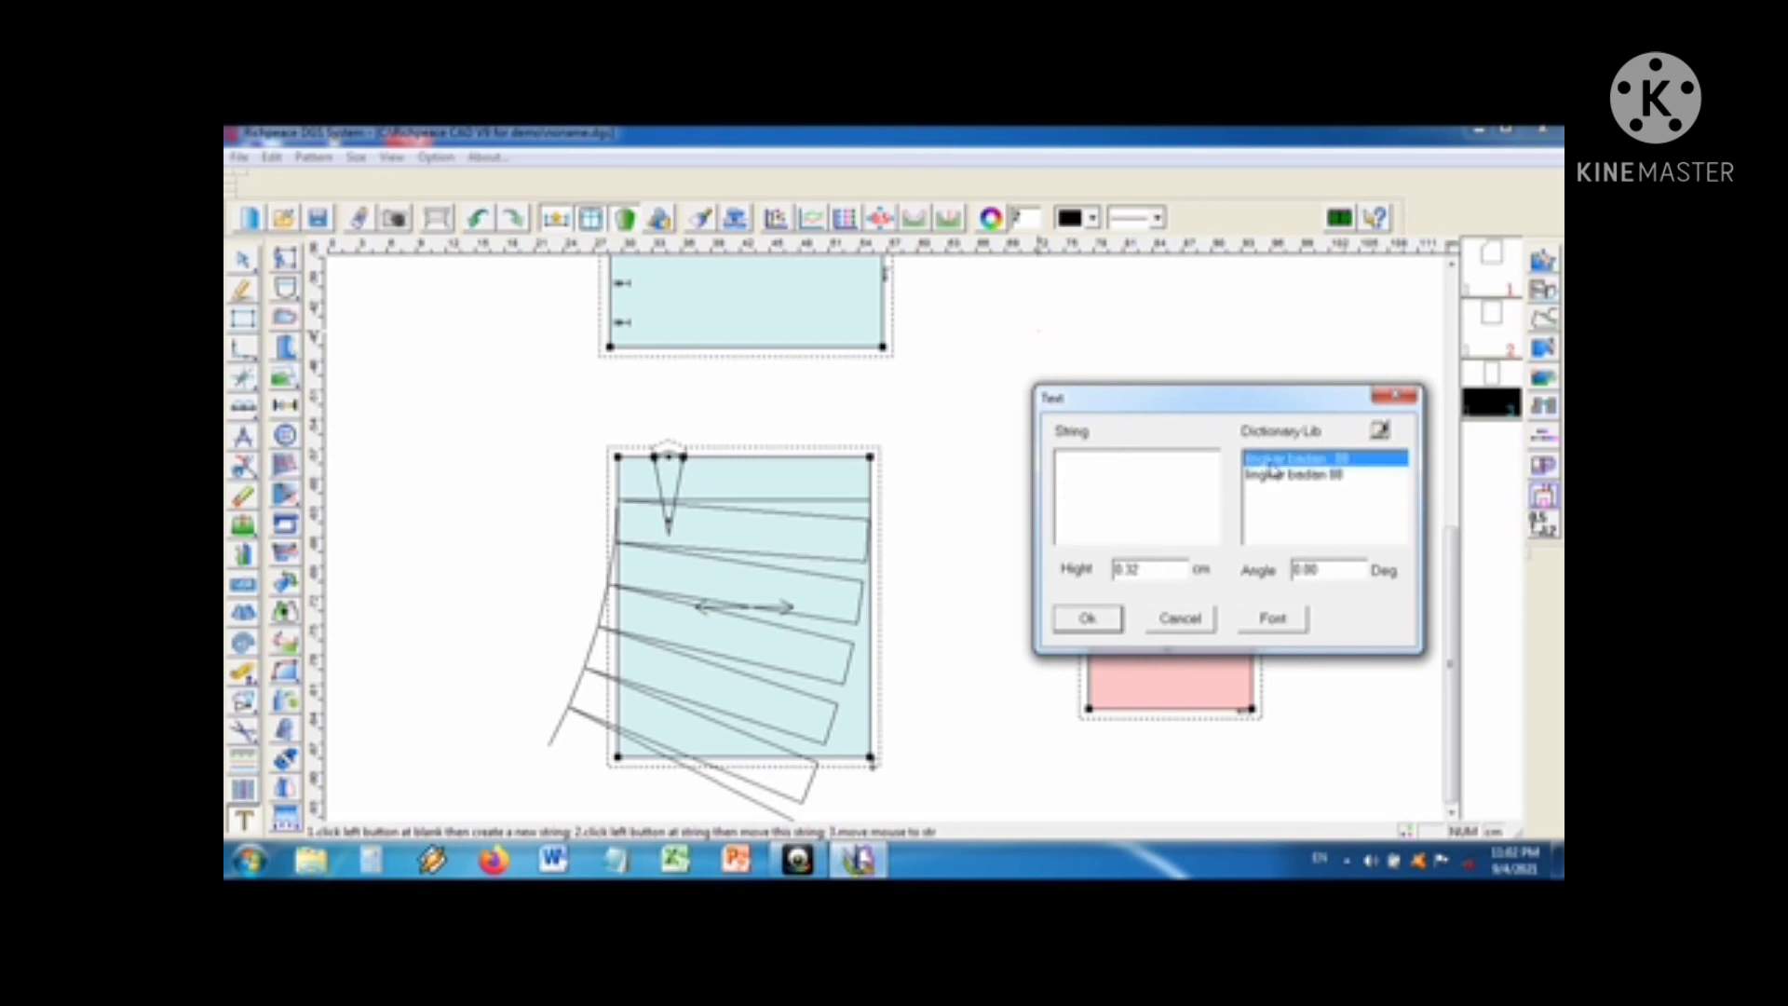
click(1268, 475)
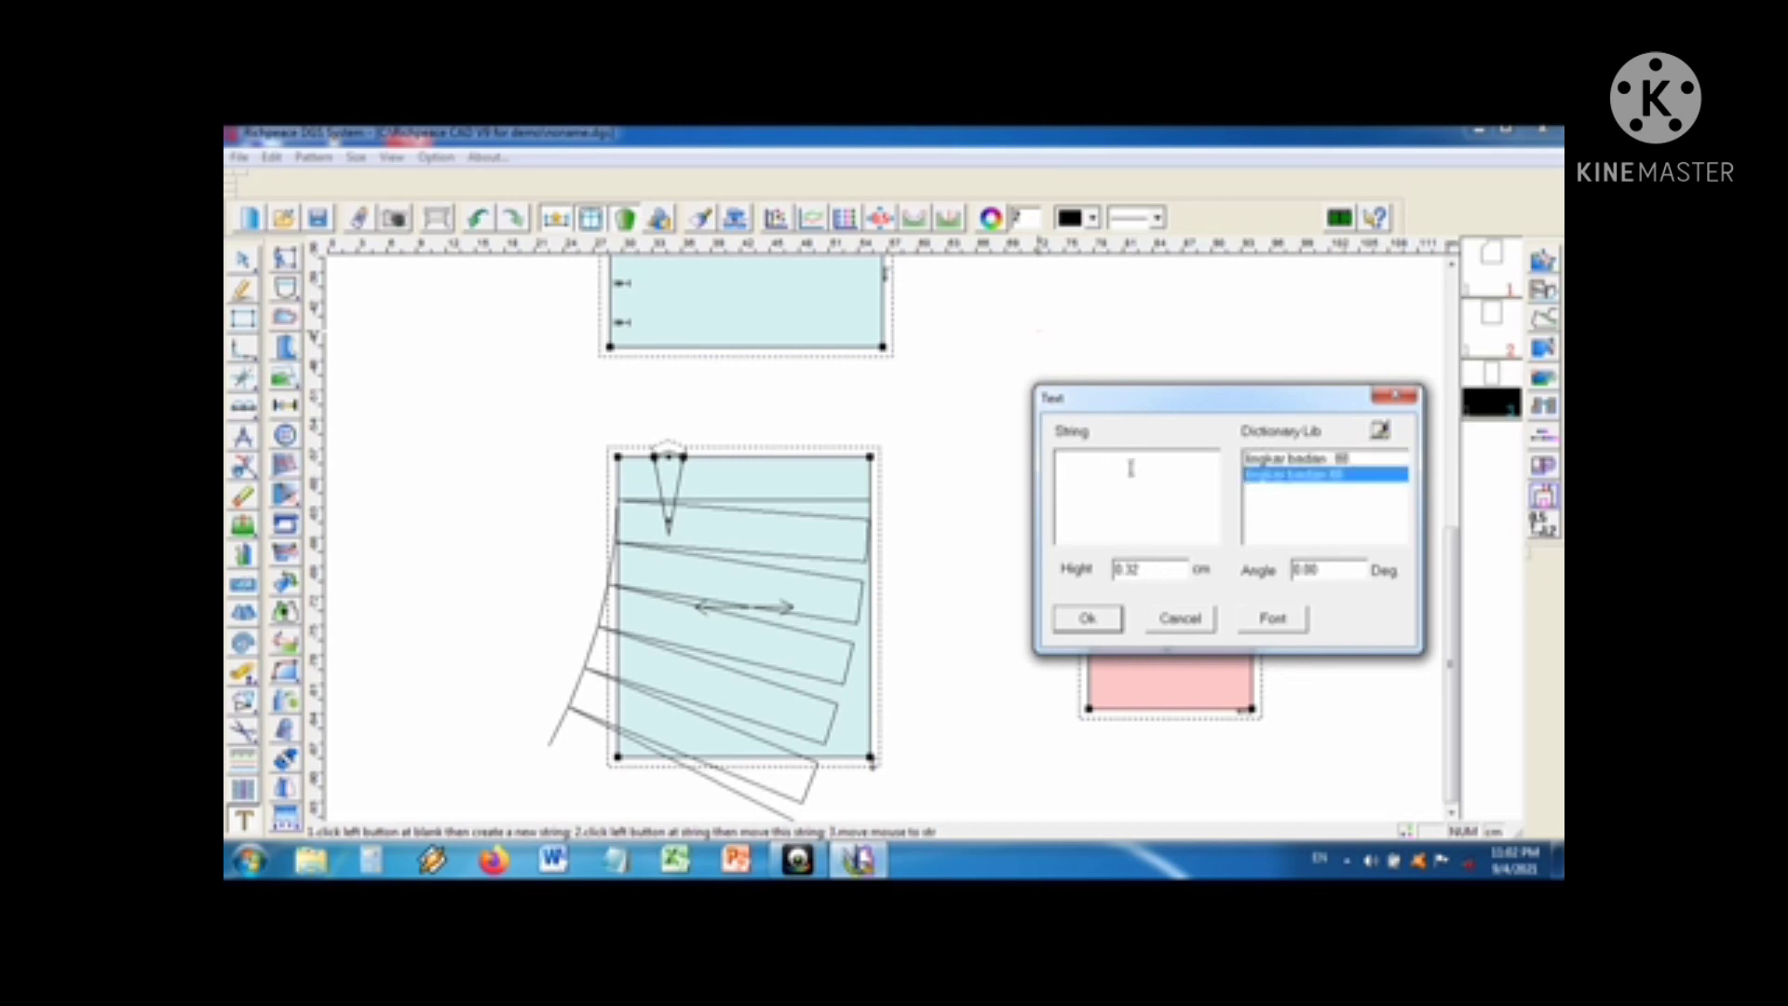
text(lingkar badan 88)
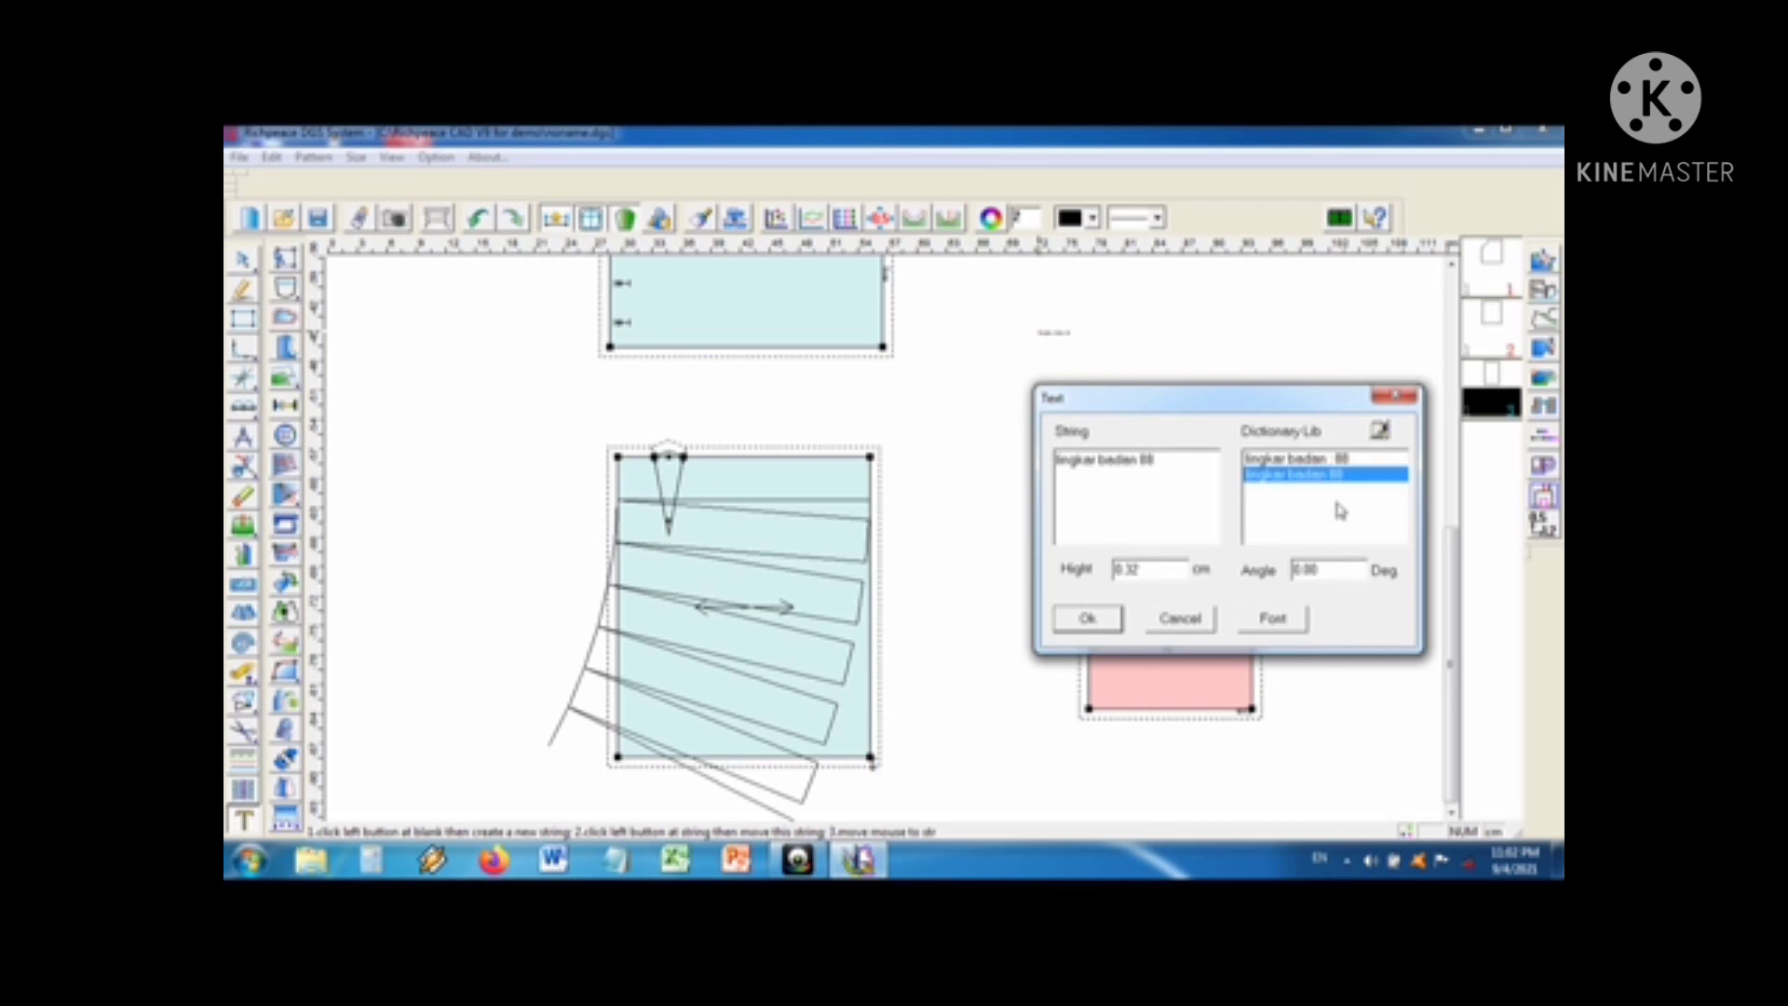
Step: Set the font size of the "lingkar badan 88" text to 36
click(1276, 617)
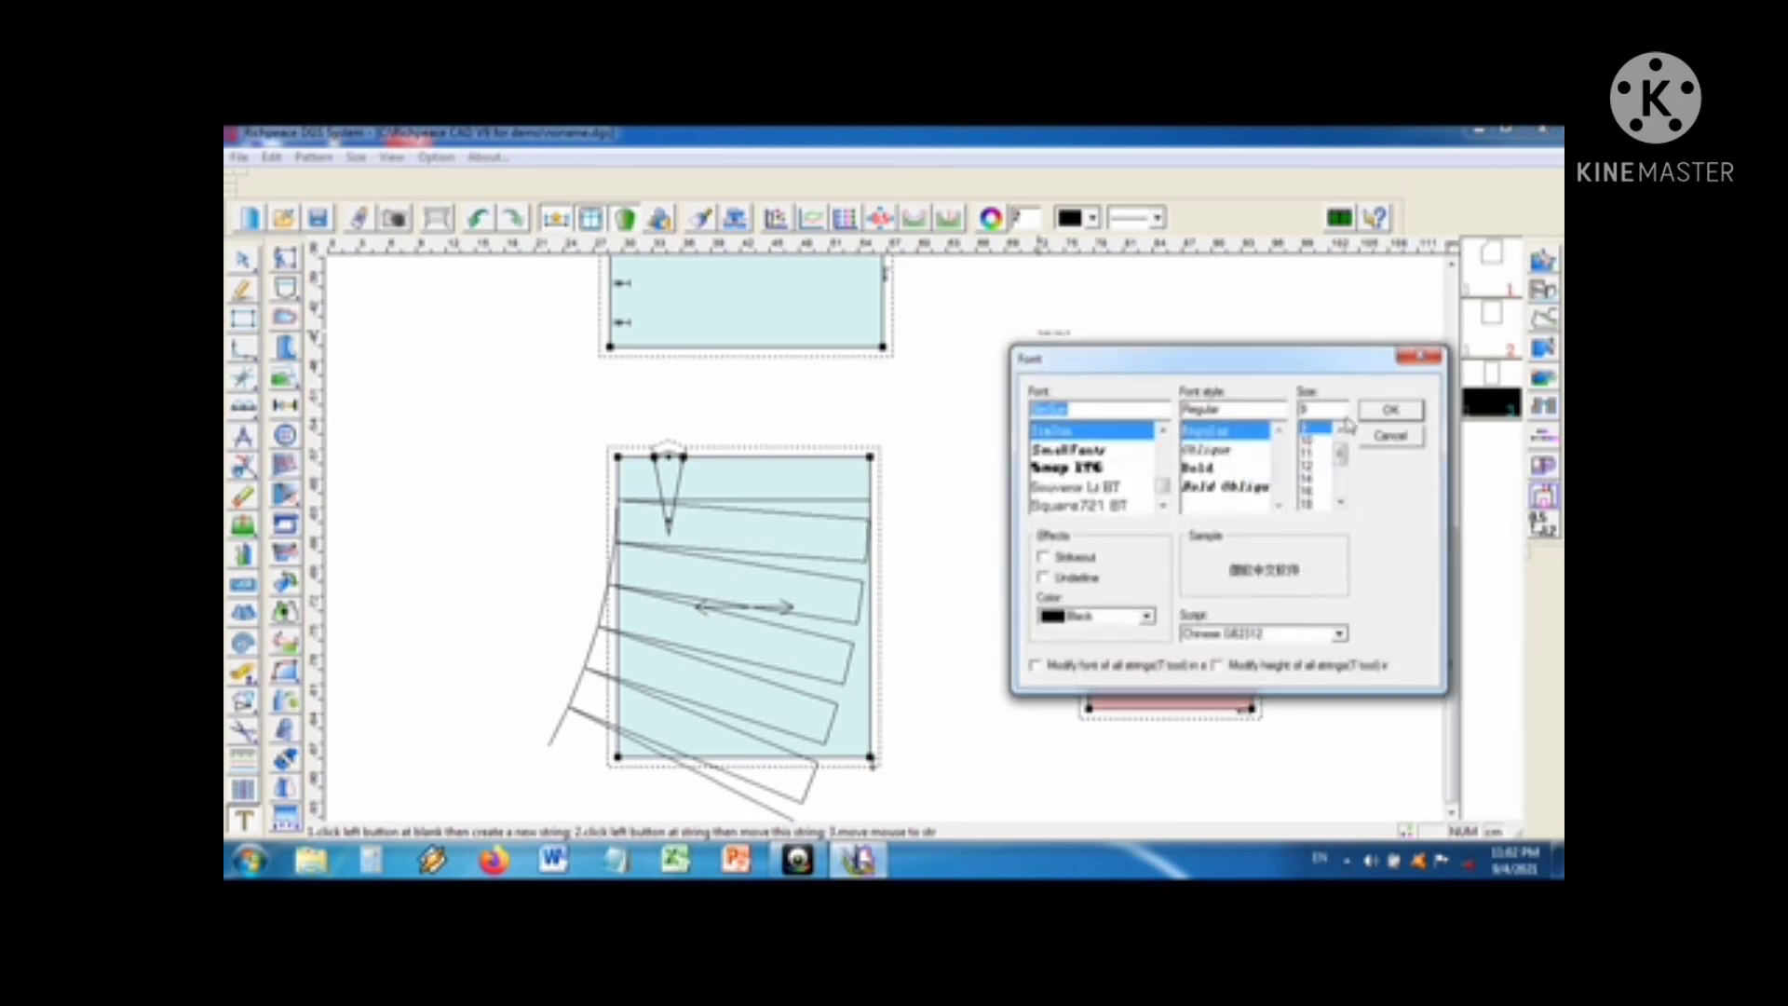
drag(1339, 371, 1327, 406)
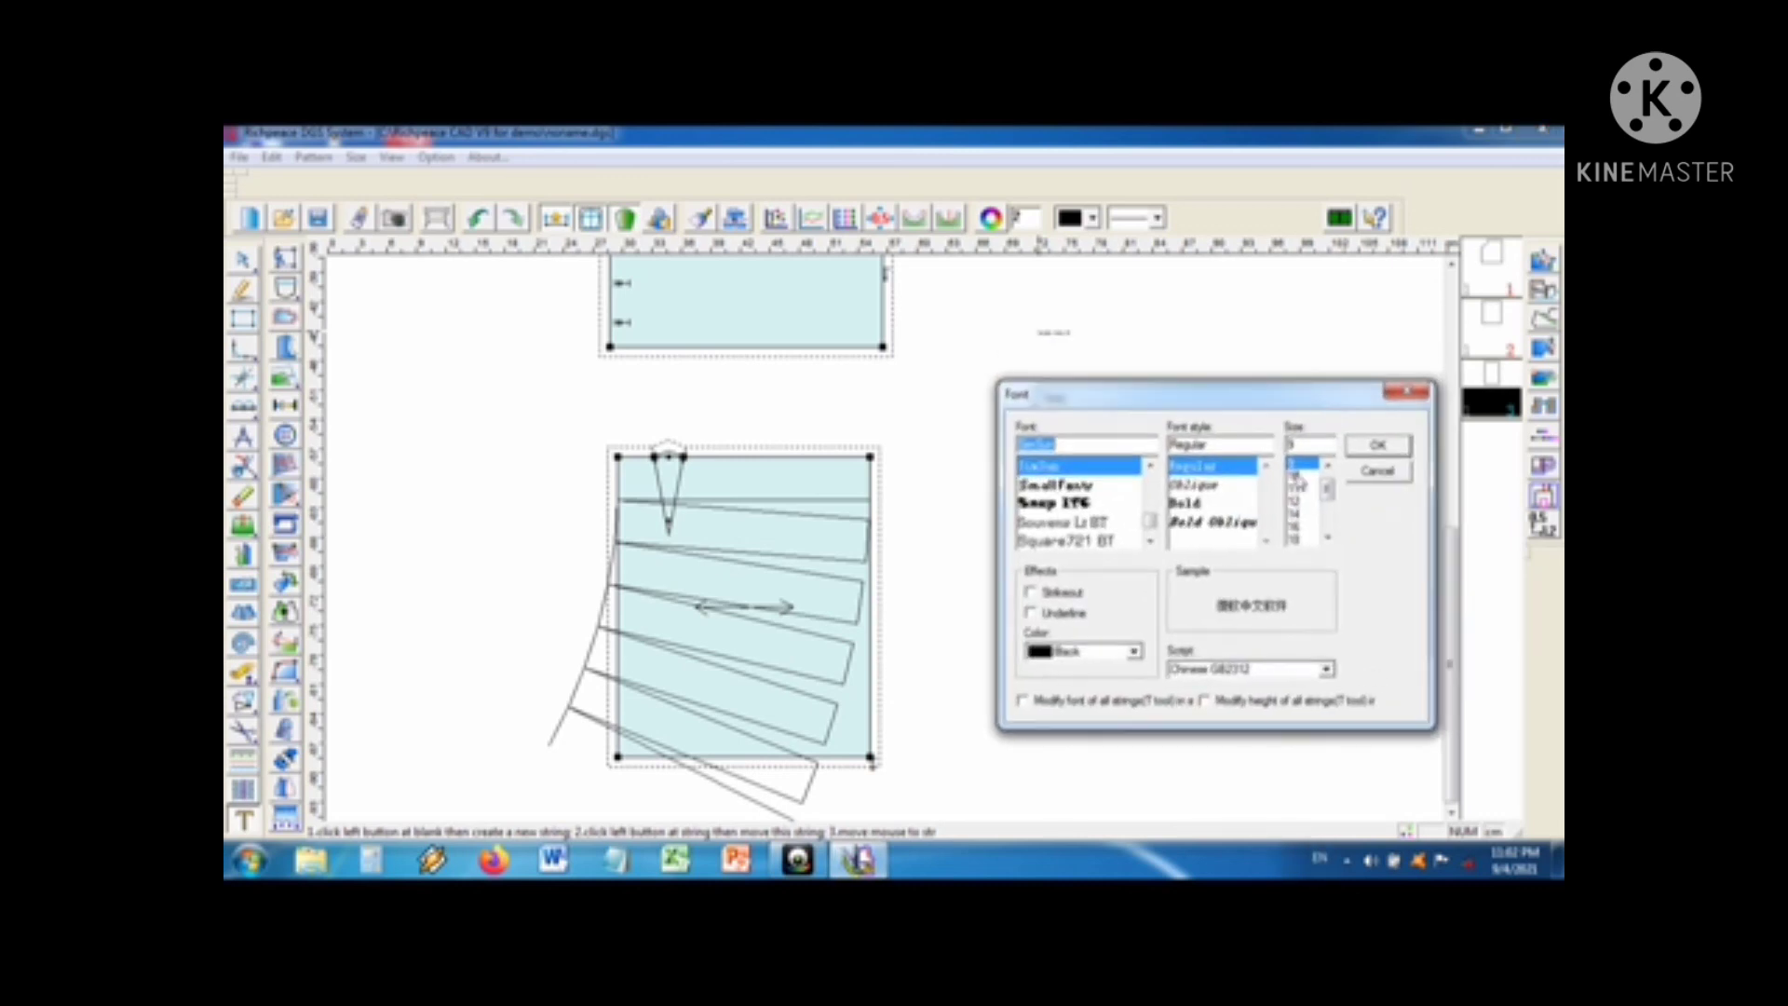
click(1299, 539)
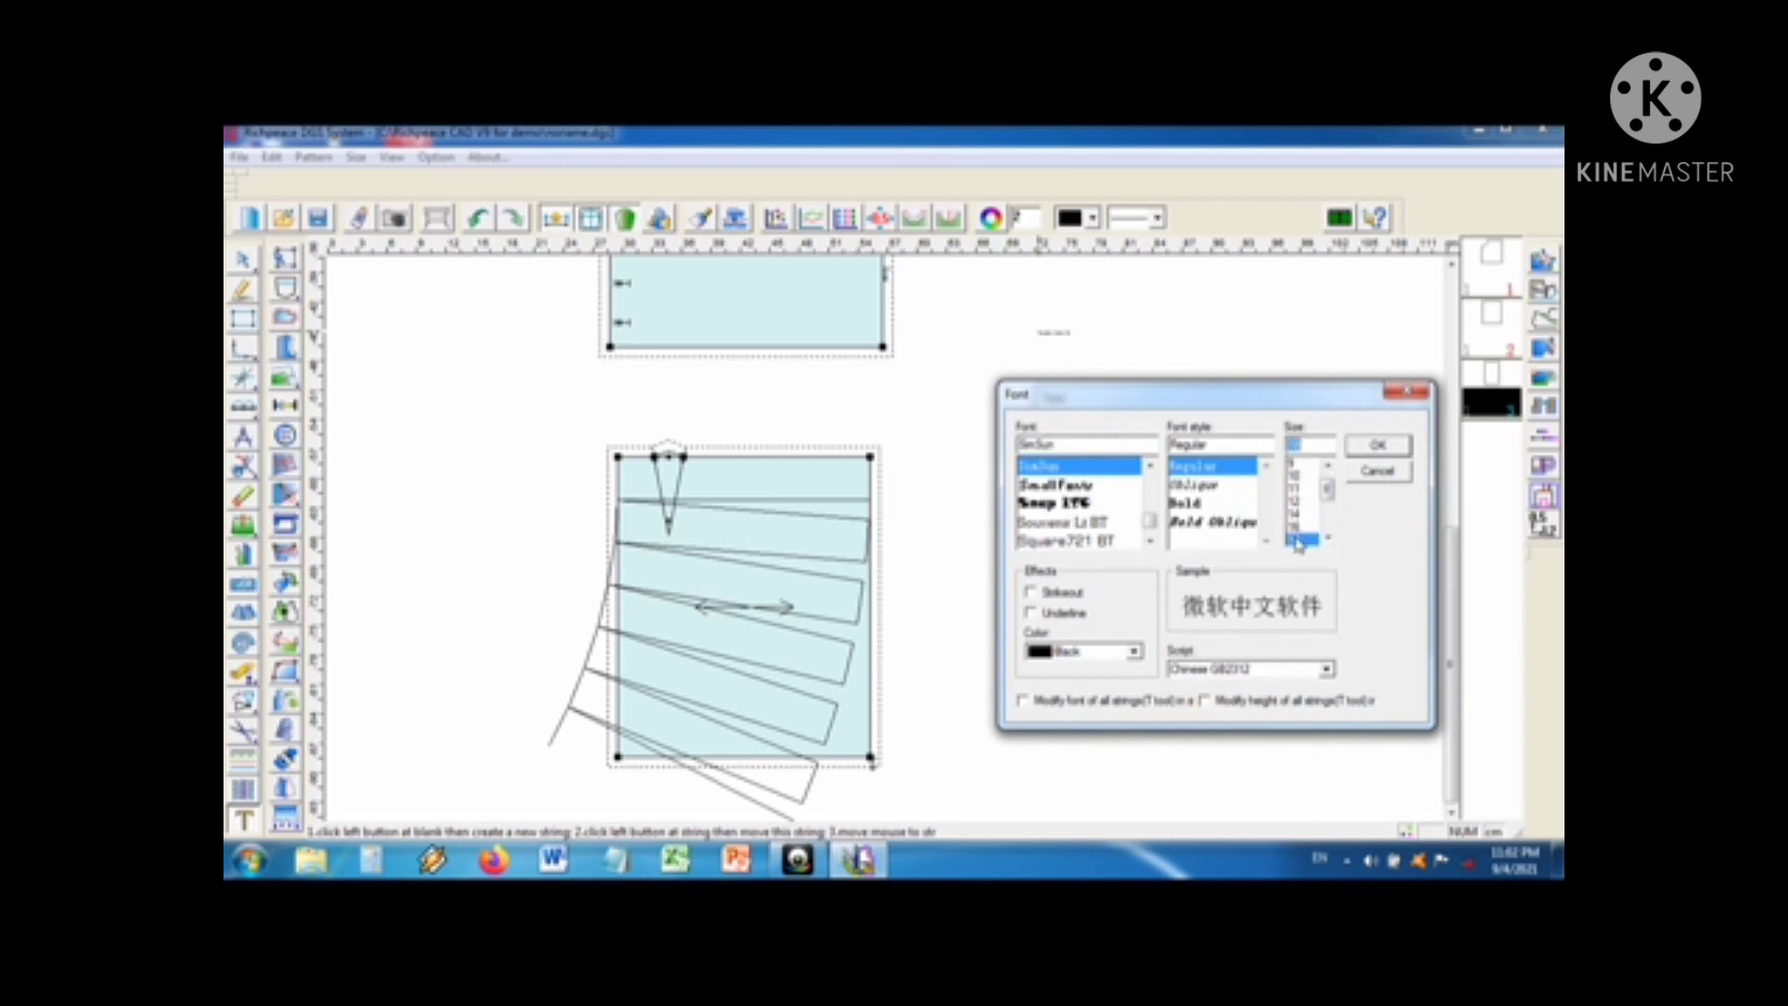
drag(1330, 494, 1330, 521)
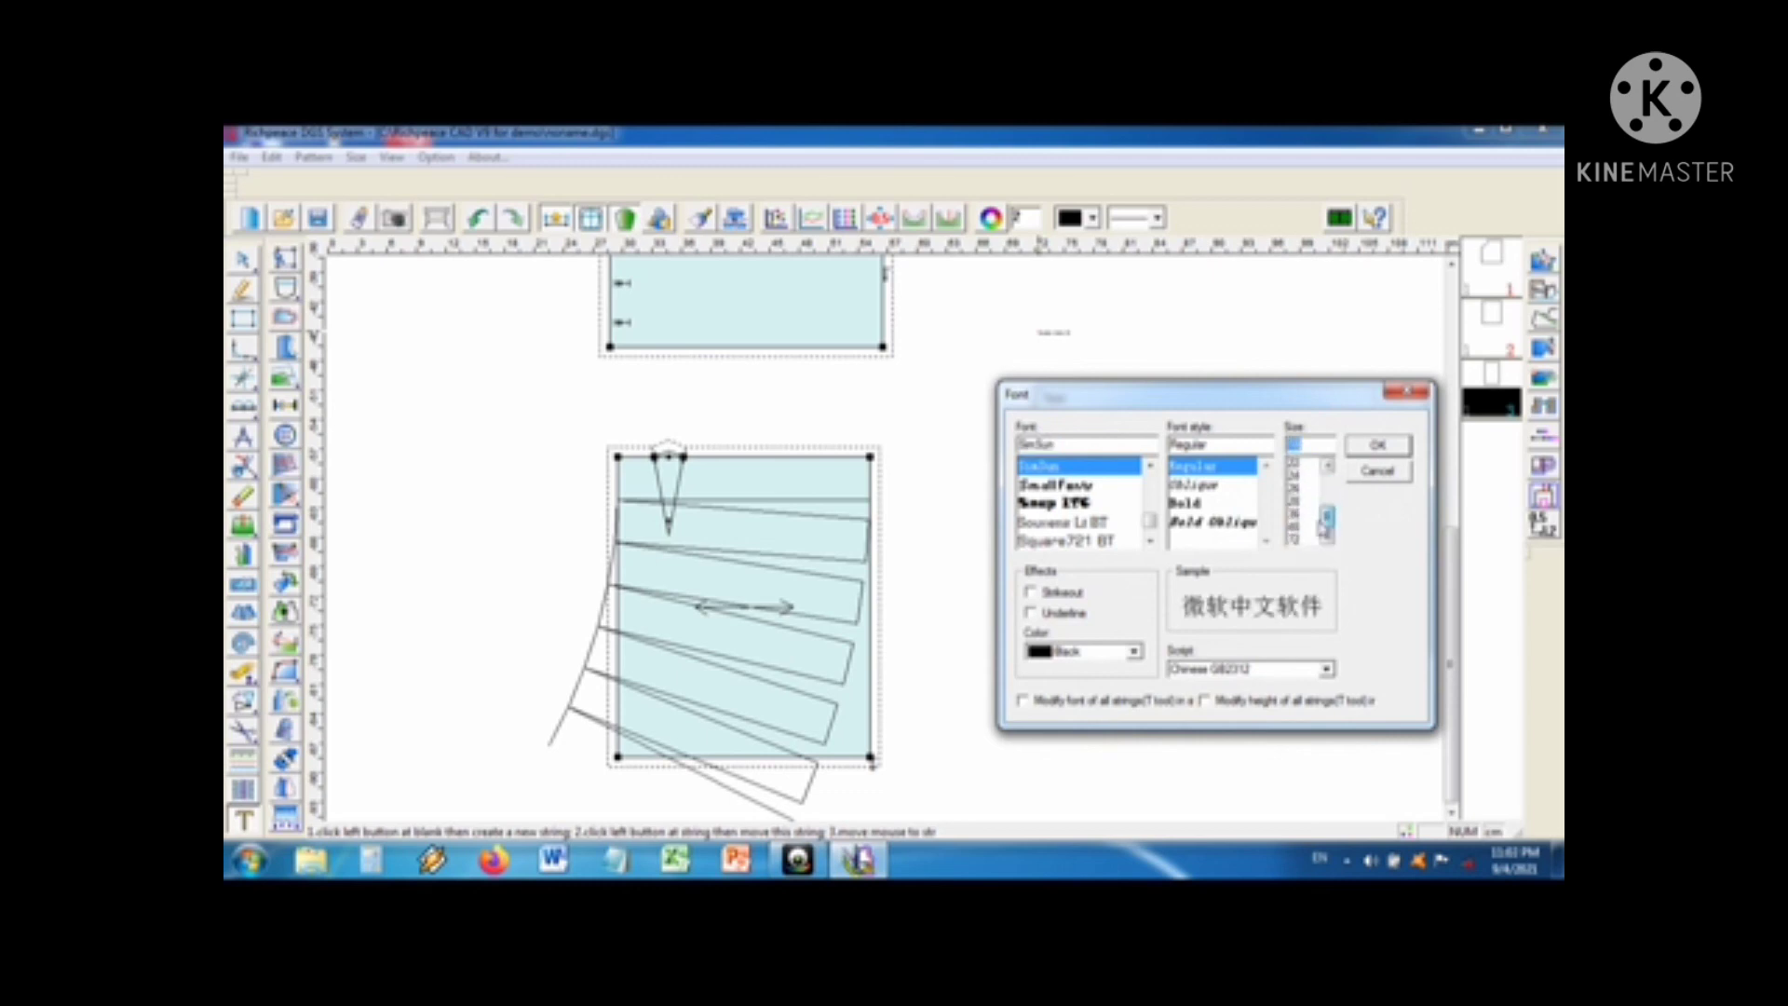
click(1293, 516)
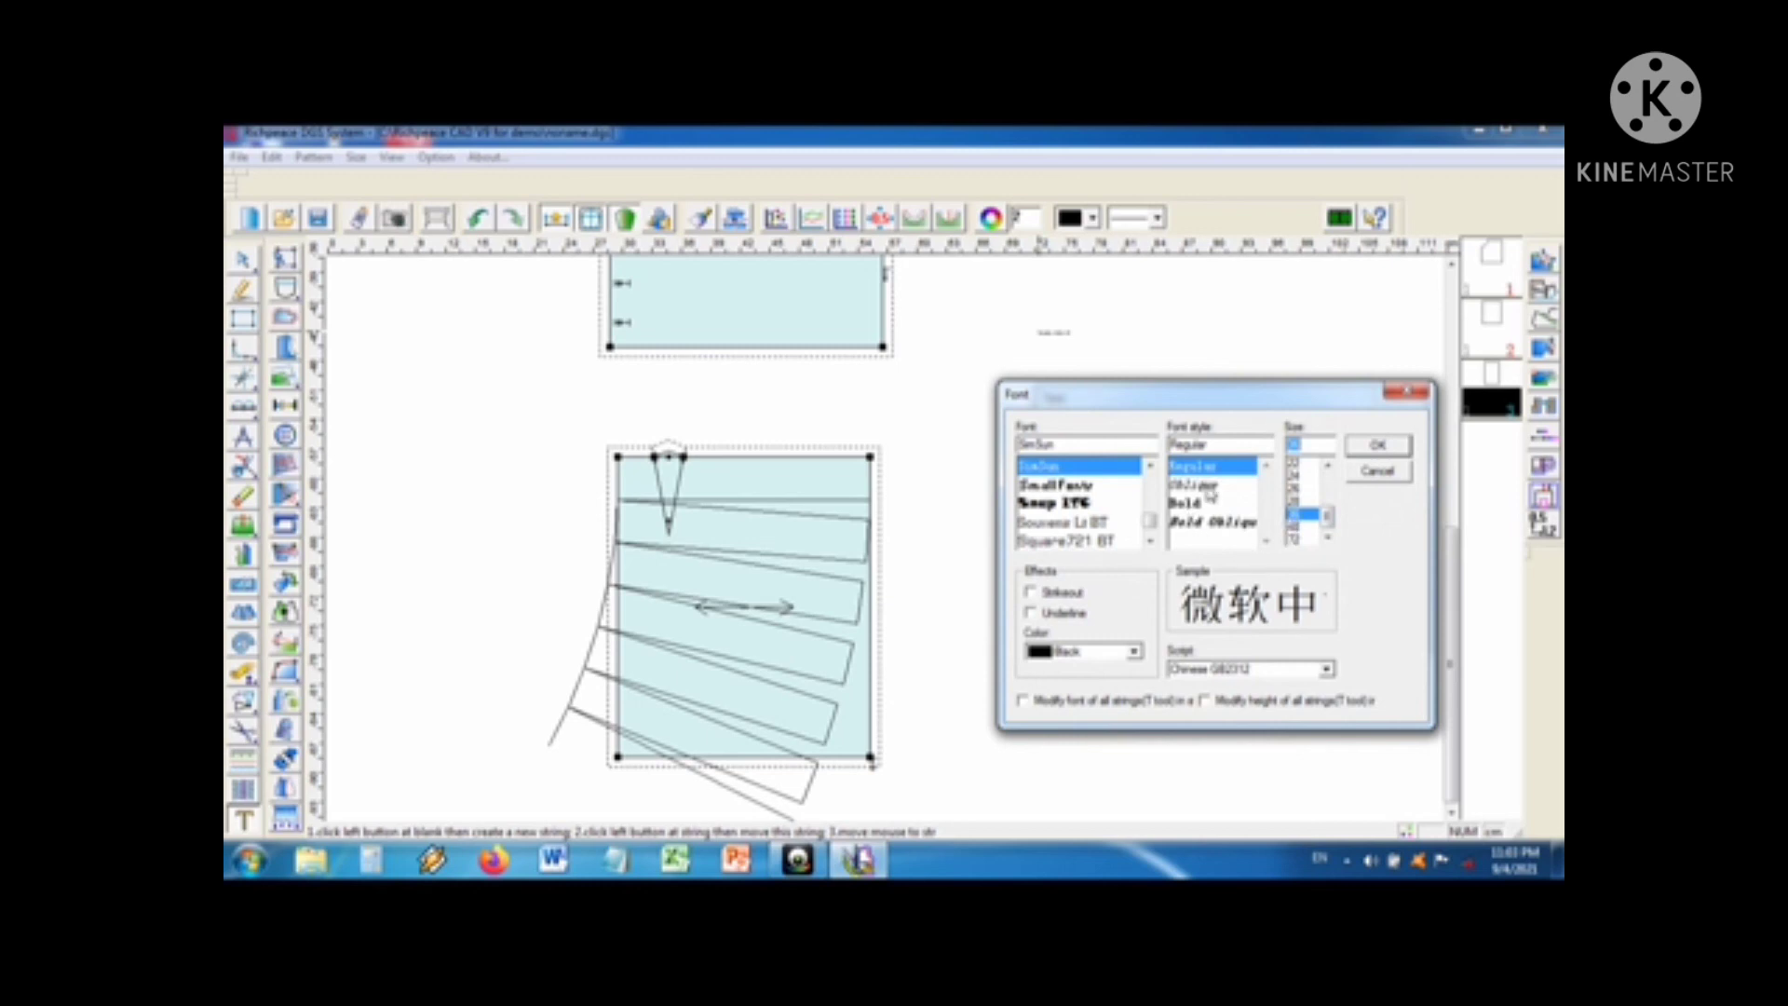
click(1211, 486)
click(1201, 503)
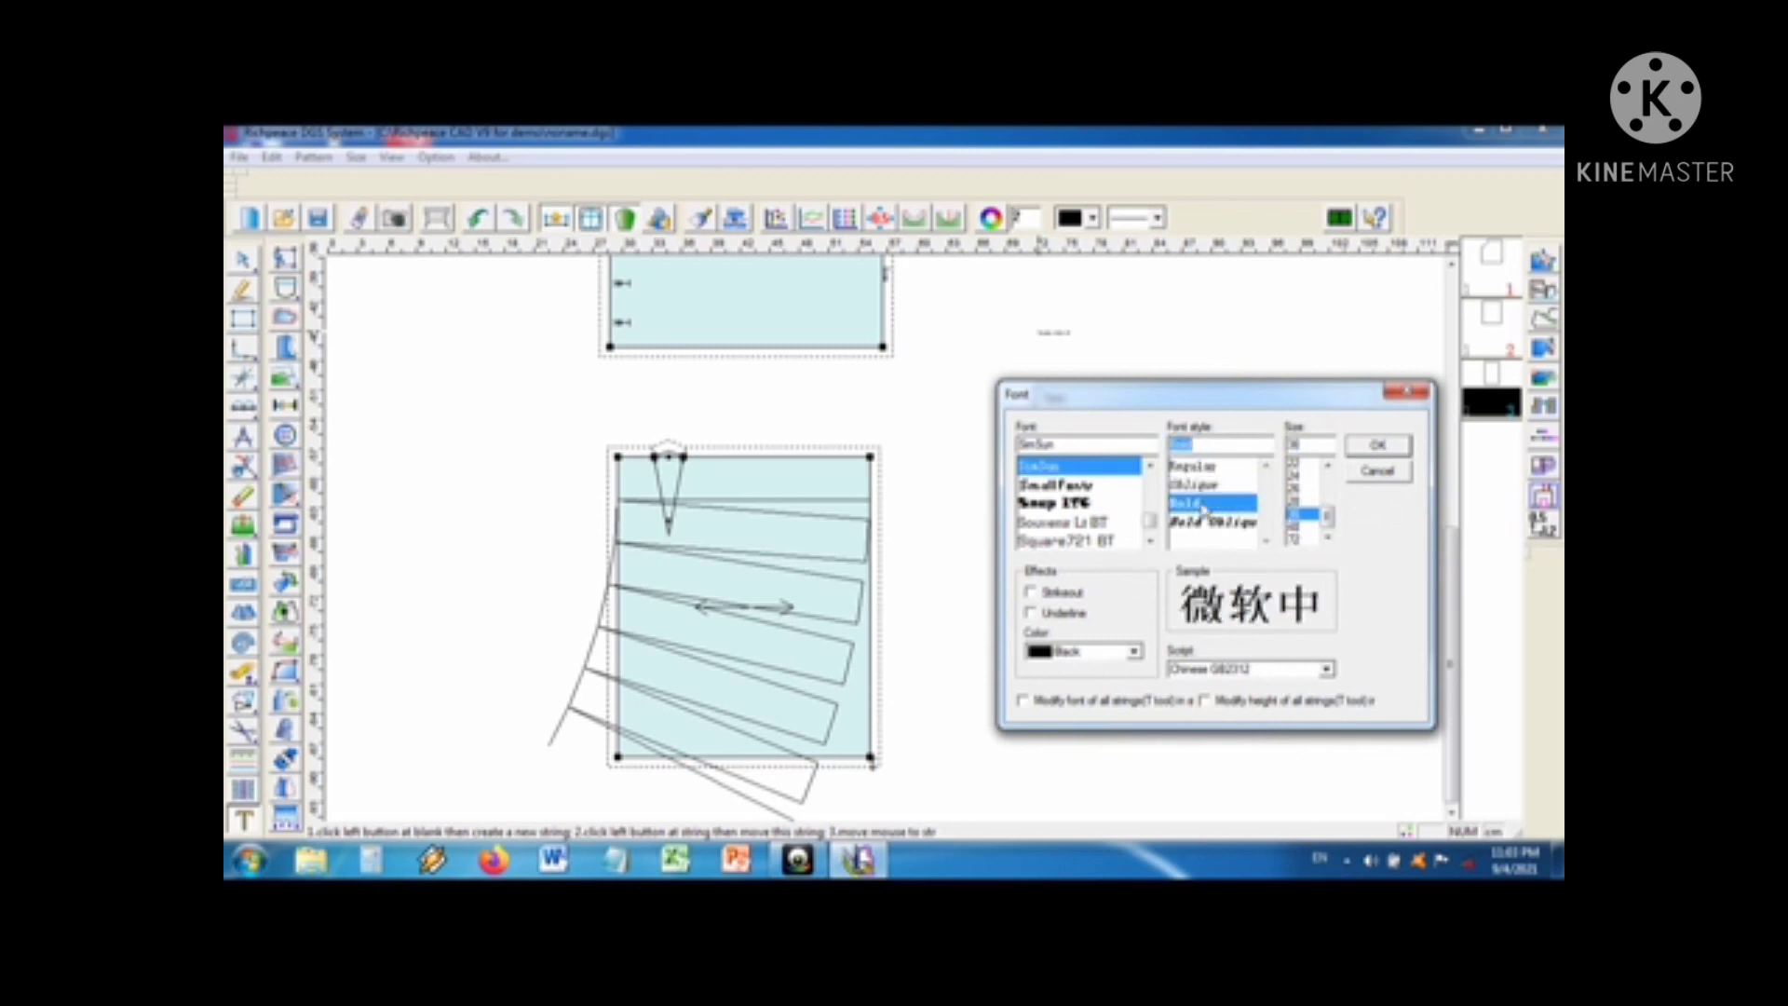
click(1203, 486)
click(1206, 467)
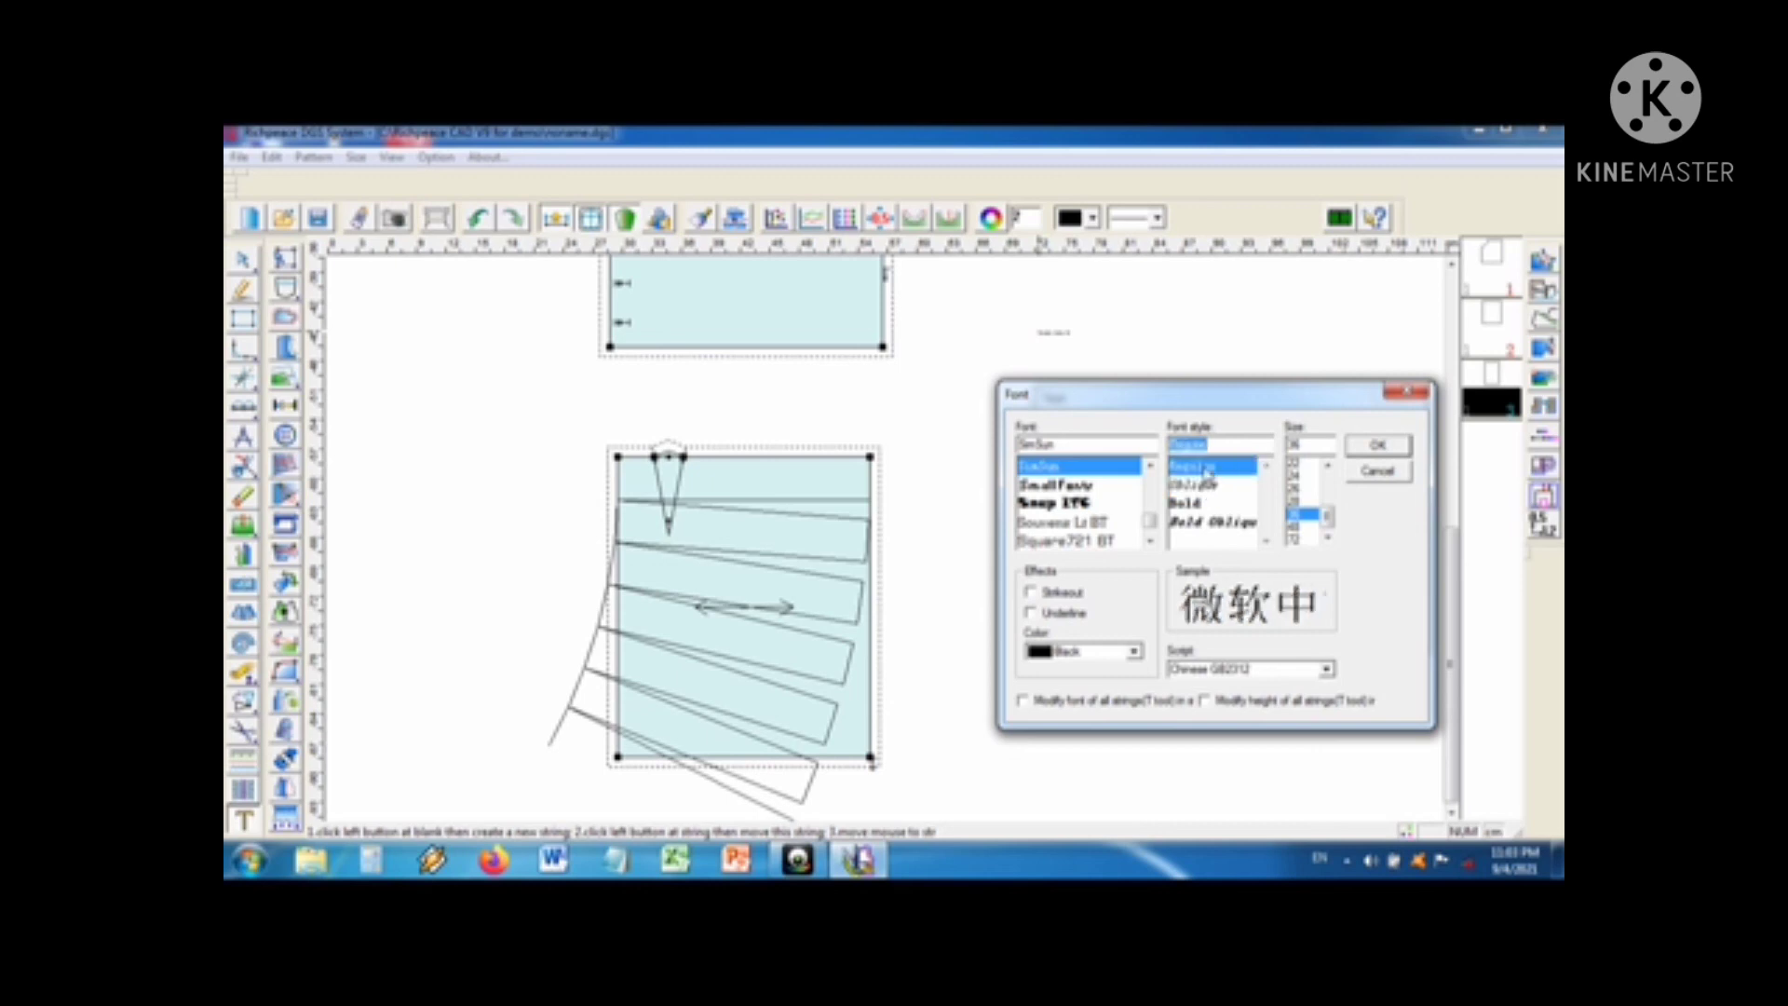
click(1051, 486)
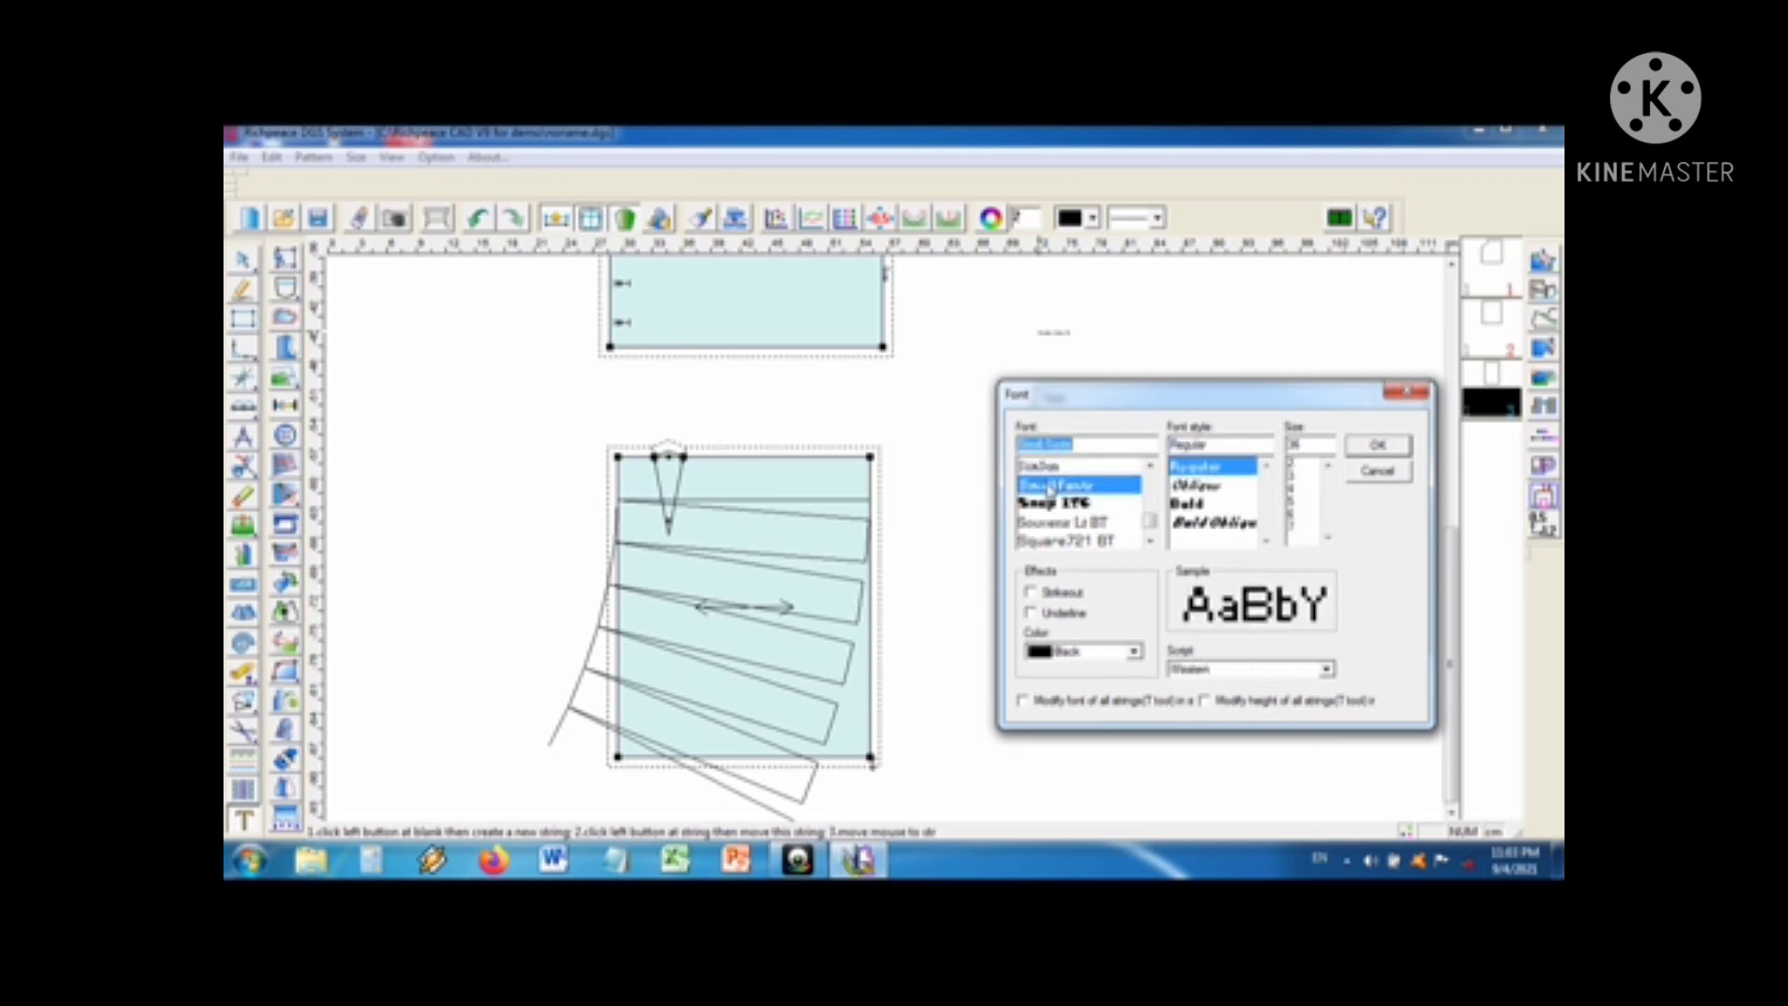
Step: Set the "lingkar badan 88" text's font to Souvenir Lt BT in Light style and finish the string
click(1093, 522)
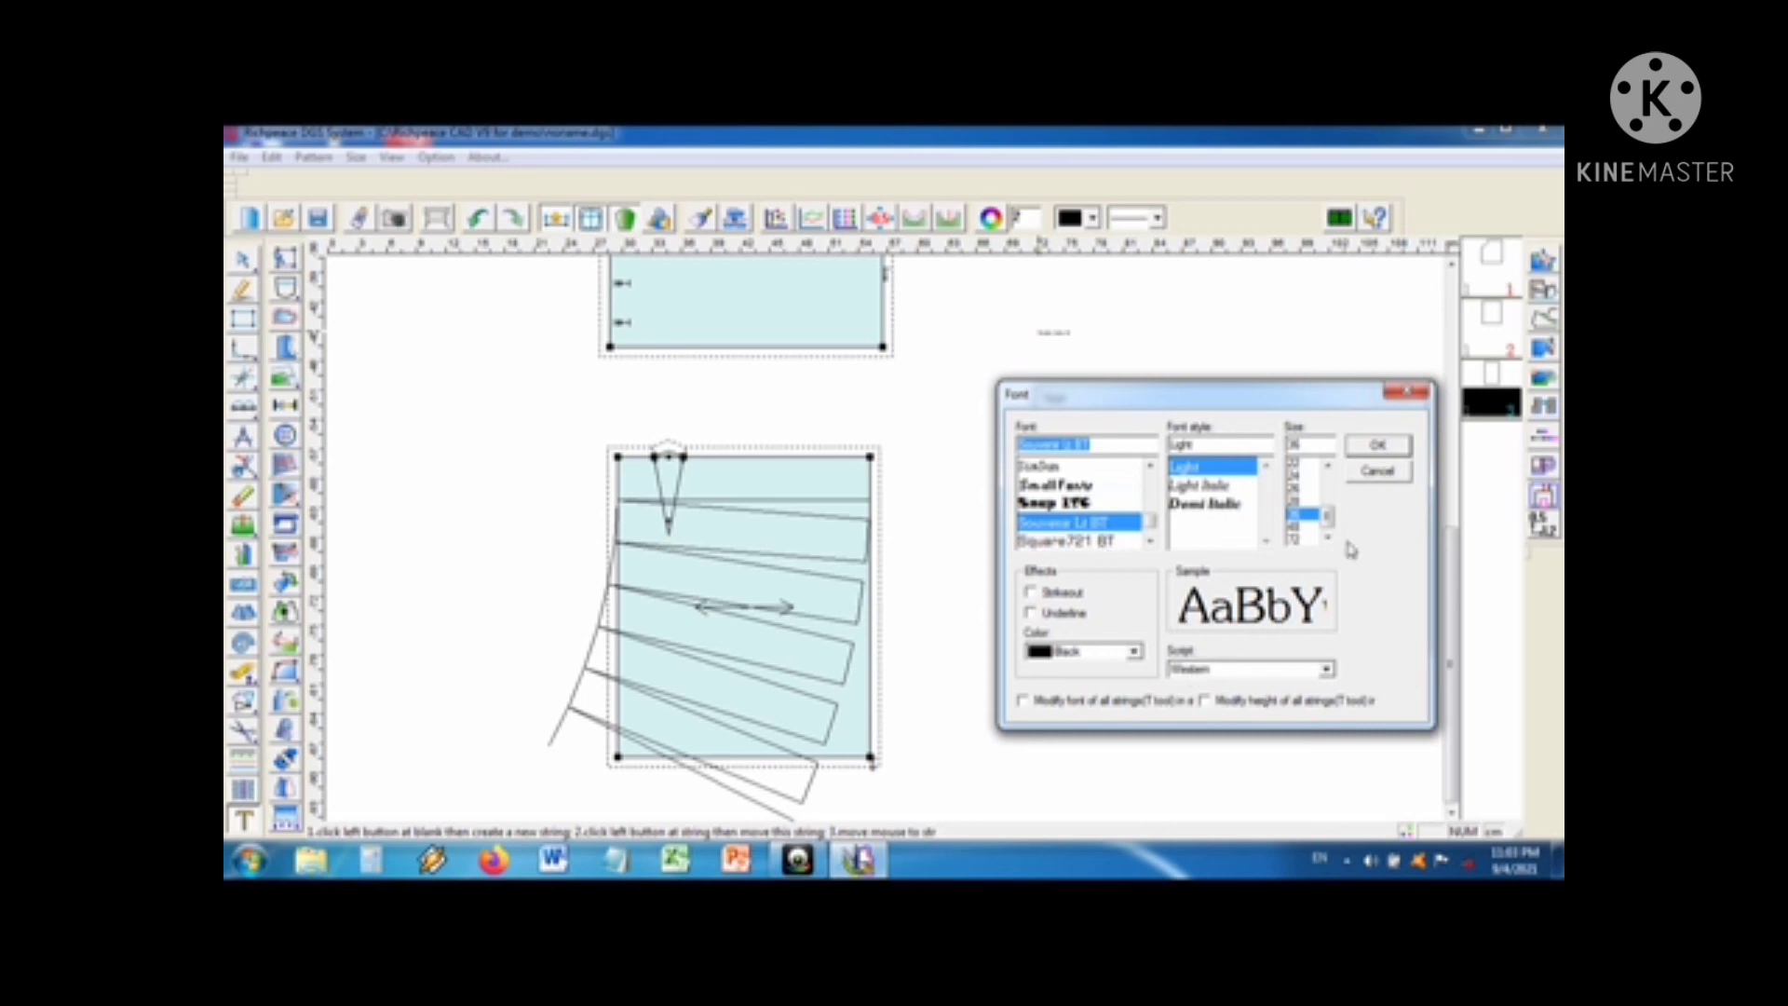
click(1377, 447)
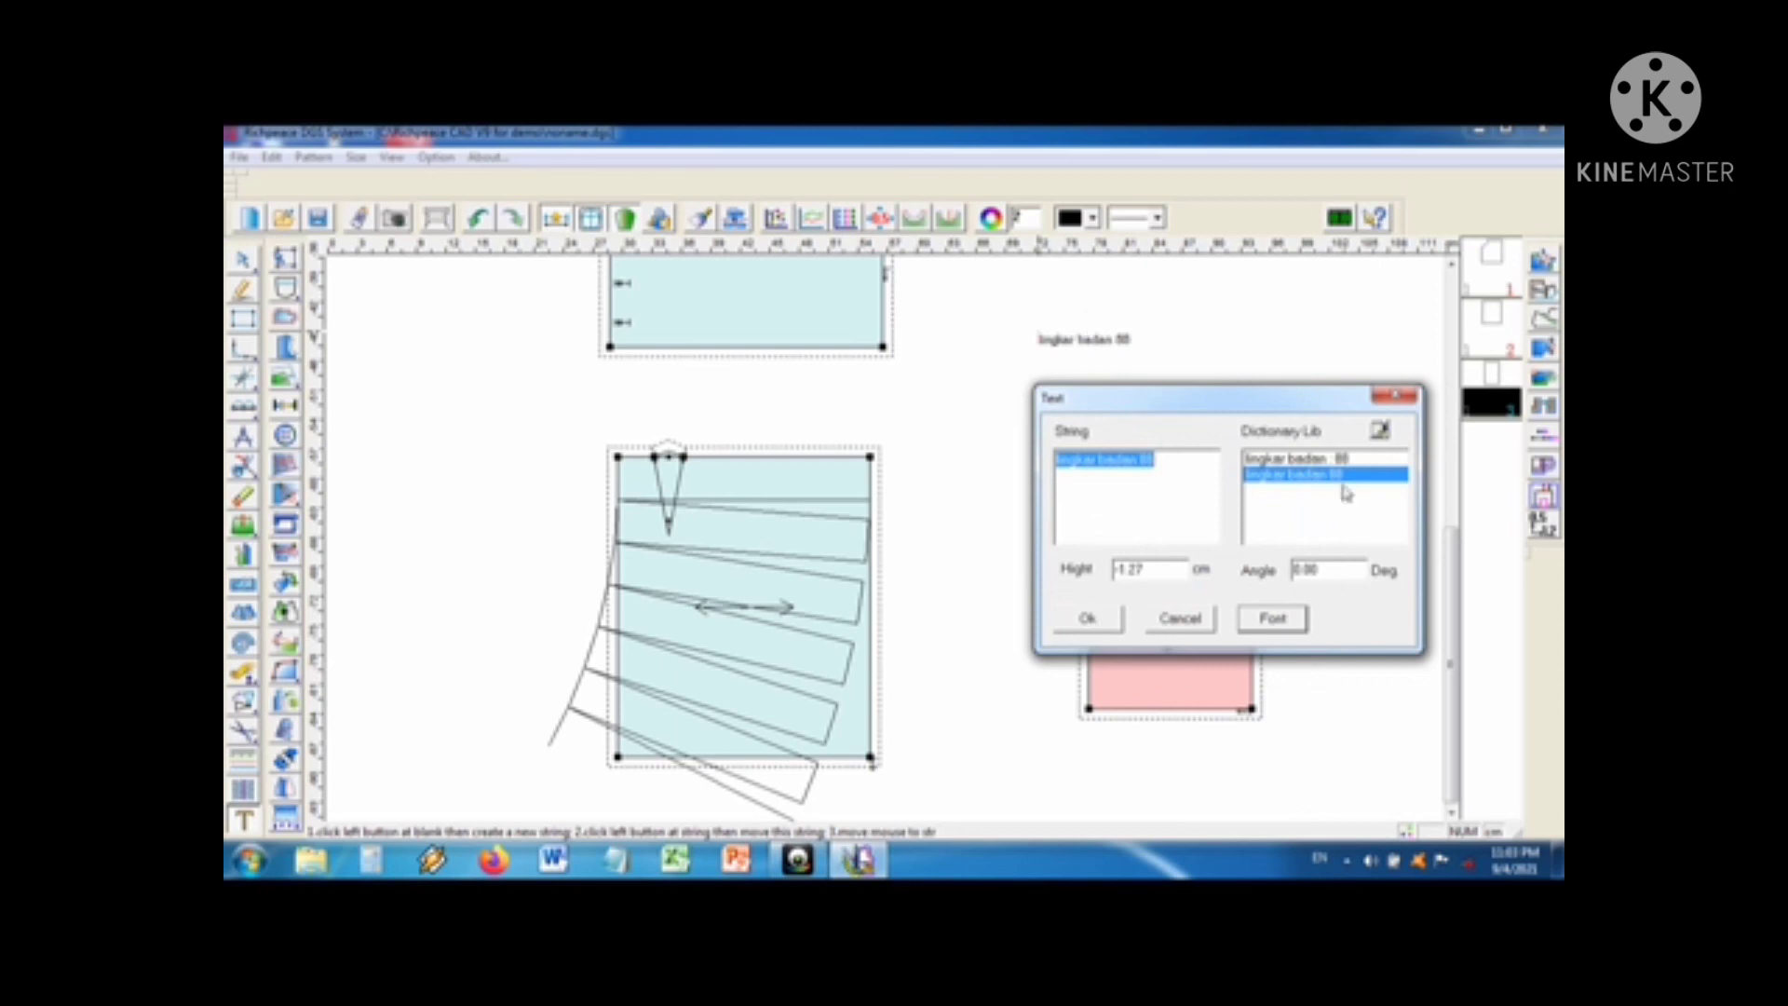
click(1091, 618)
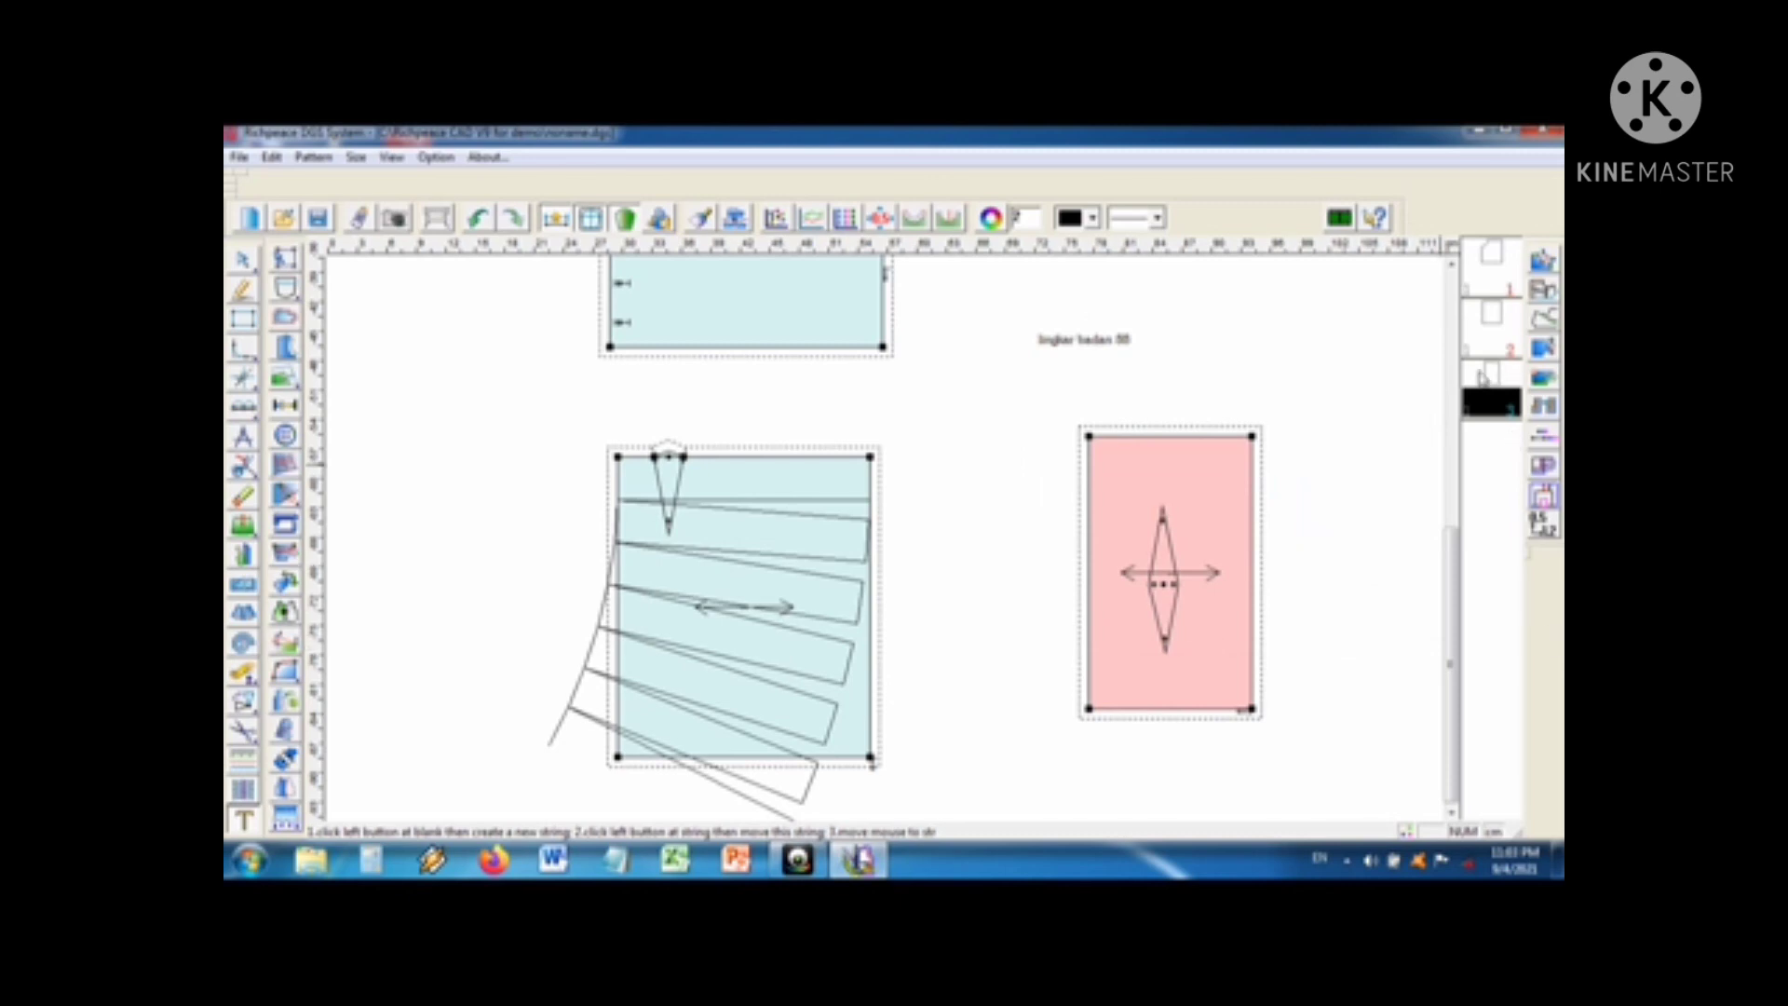
Step: Name the first pattern piece, the one with the neckline curve, "pola badan" in its pattern information
click(1491, 270)
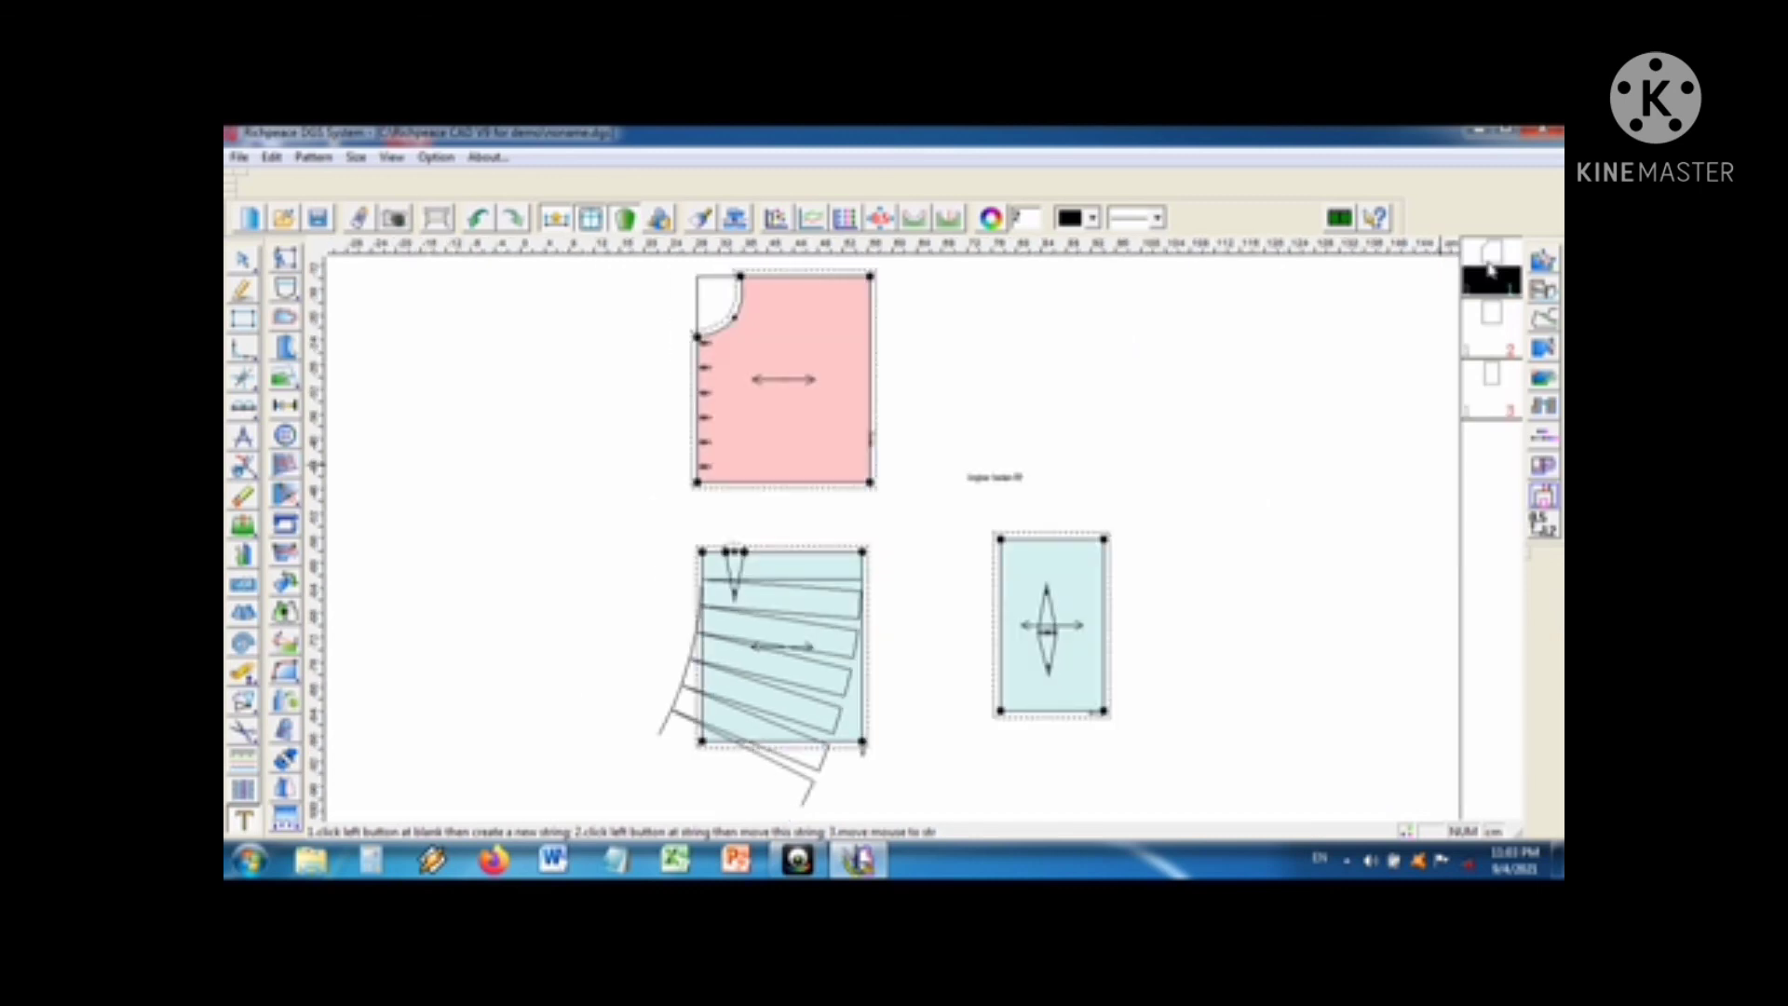
double_click(1491, 270)
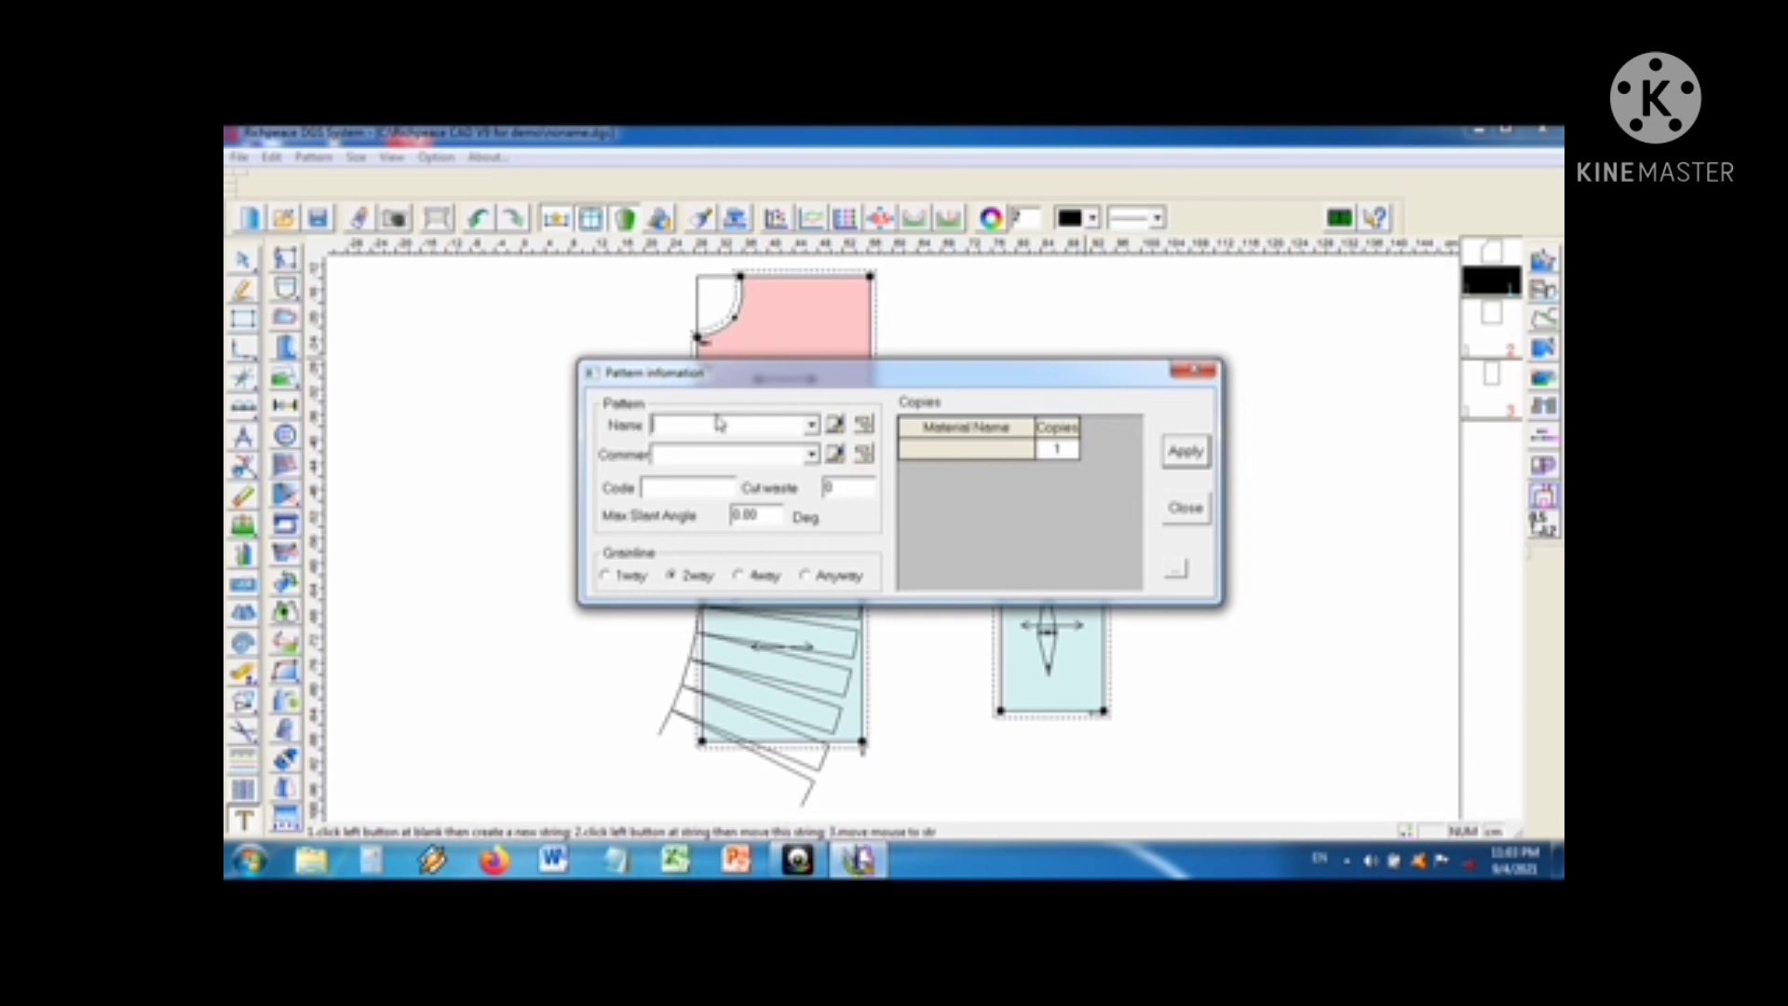
text(pola badan)
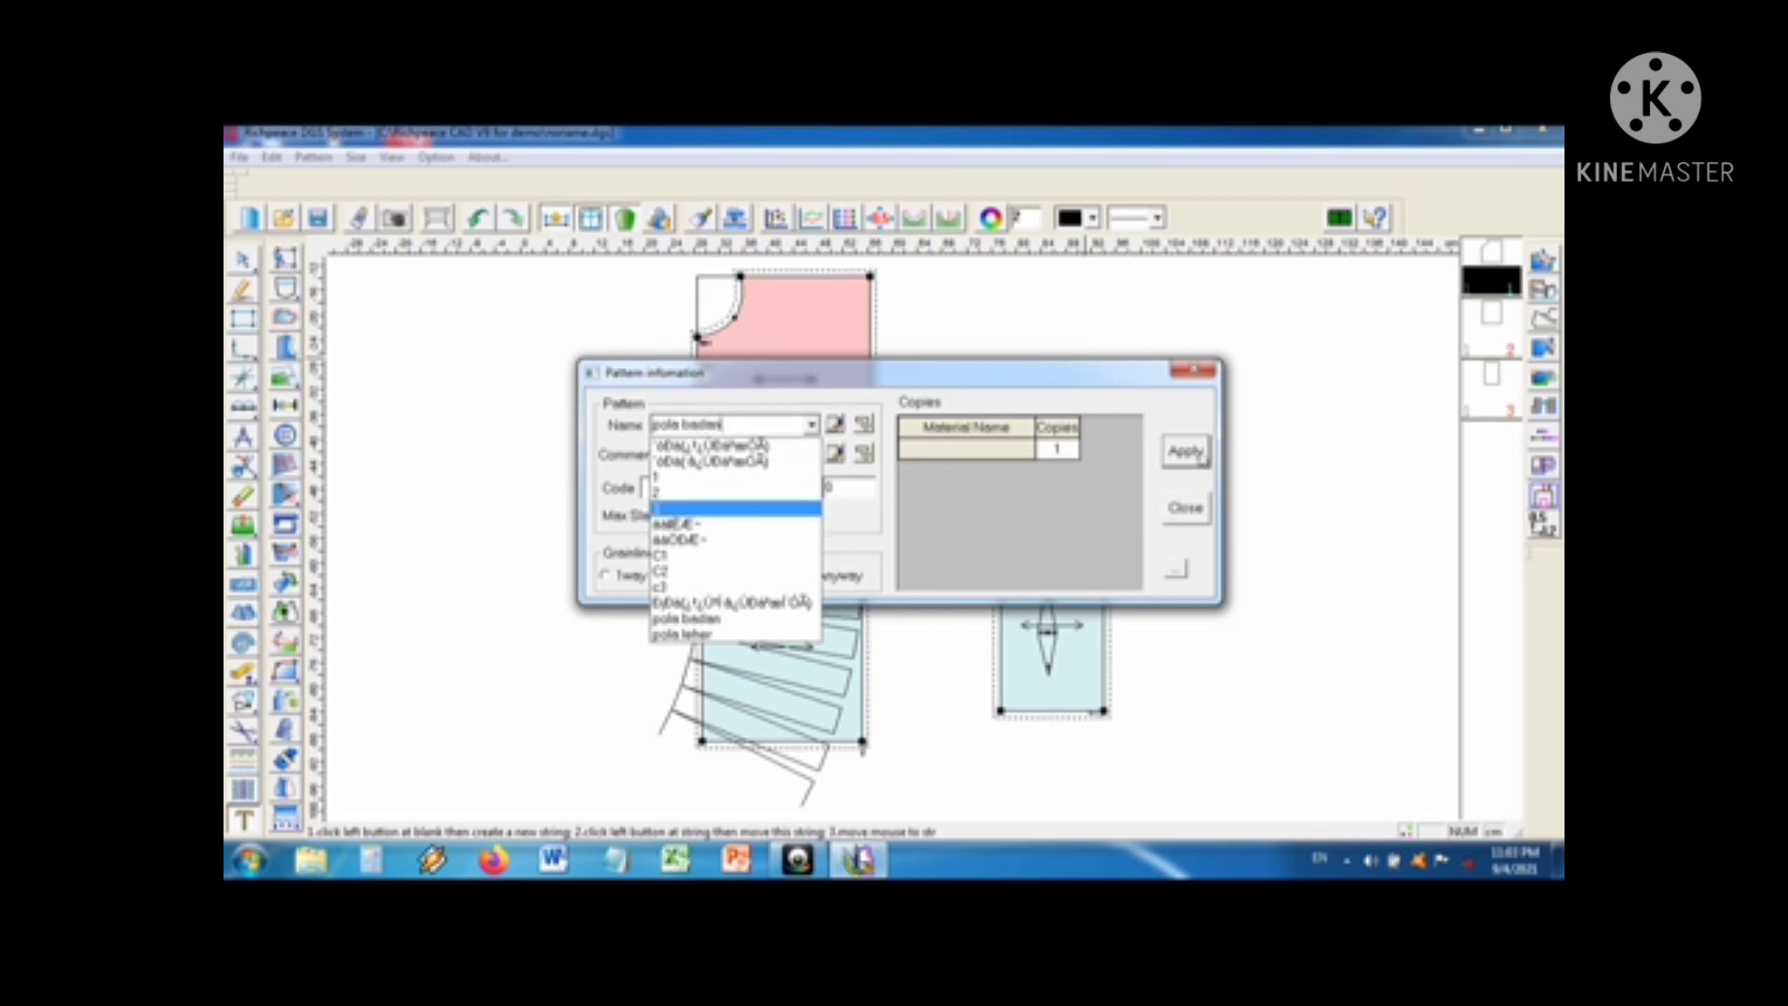
click(1197, 461)
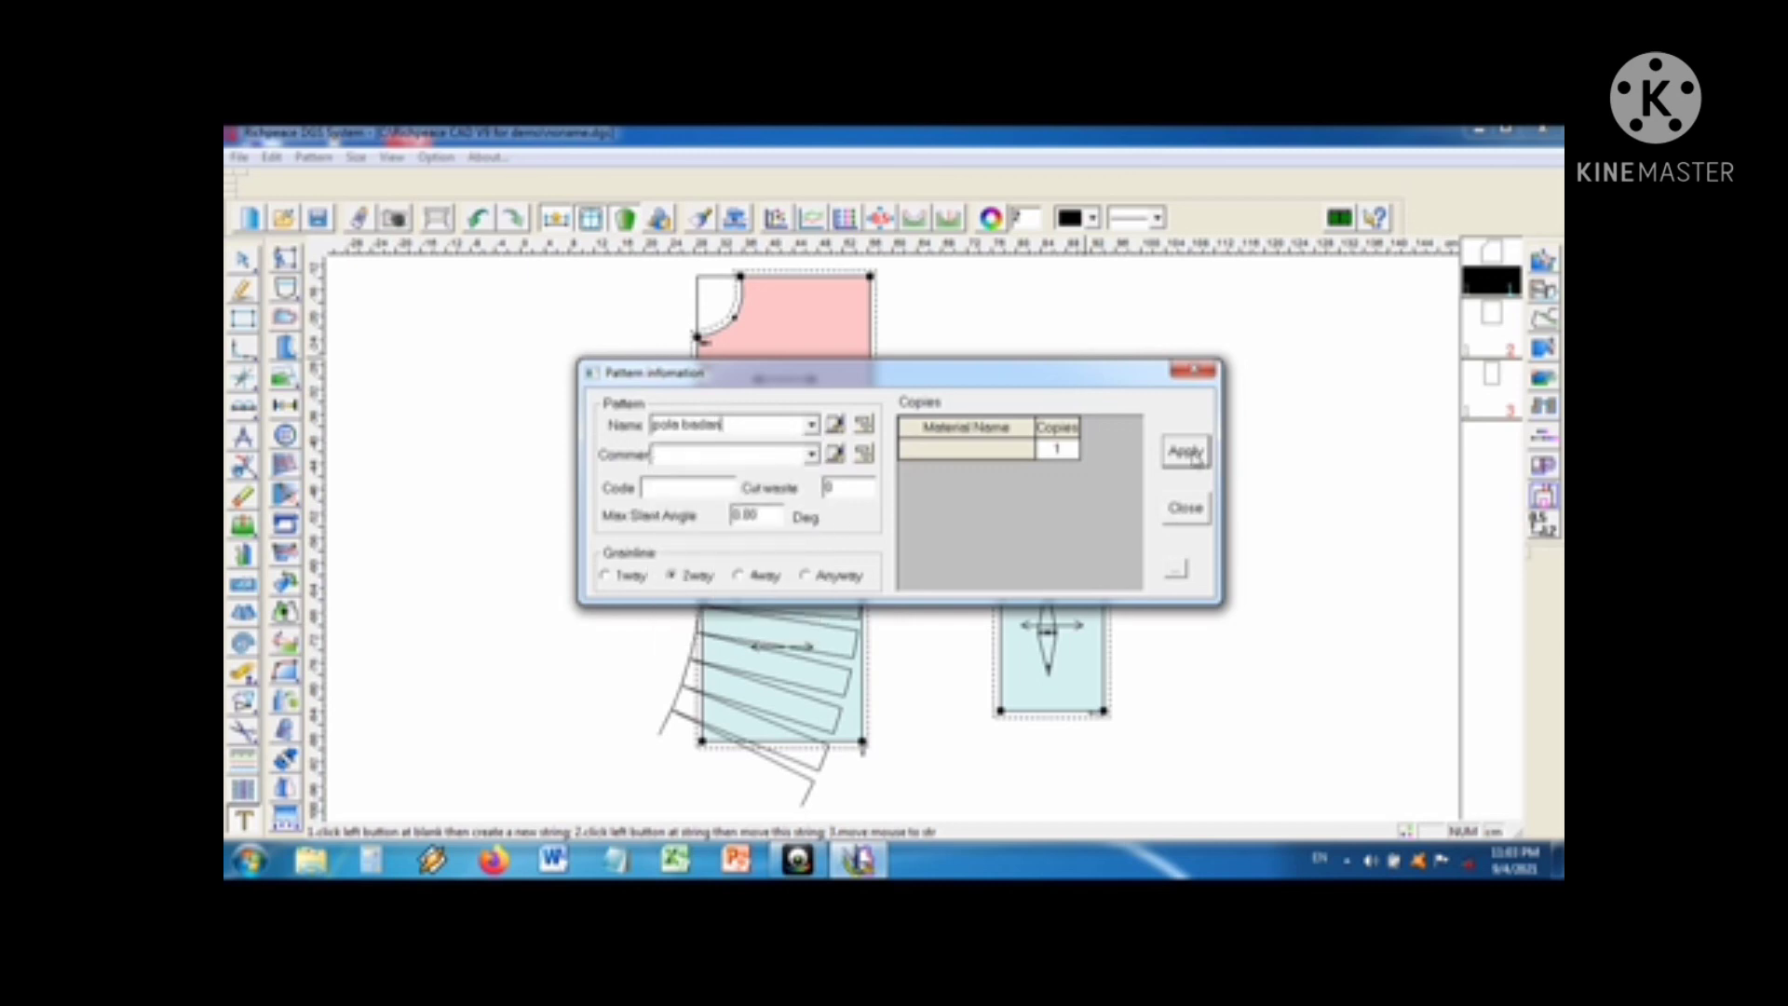
click(1197, 461)
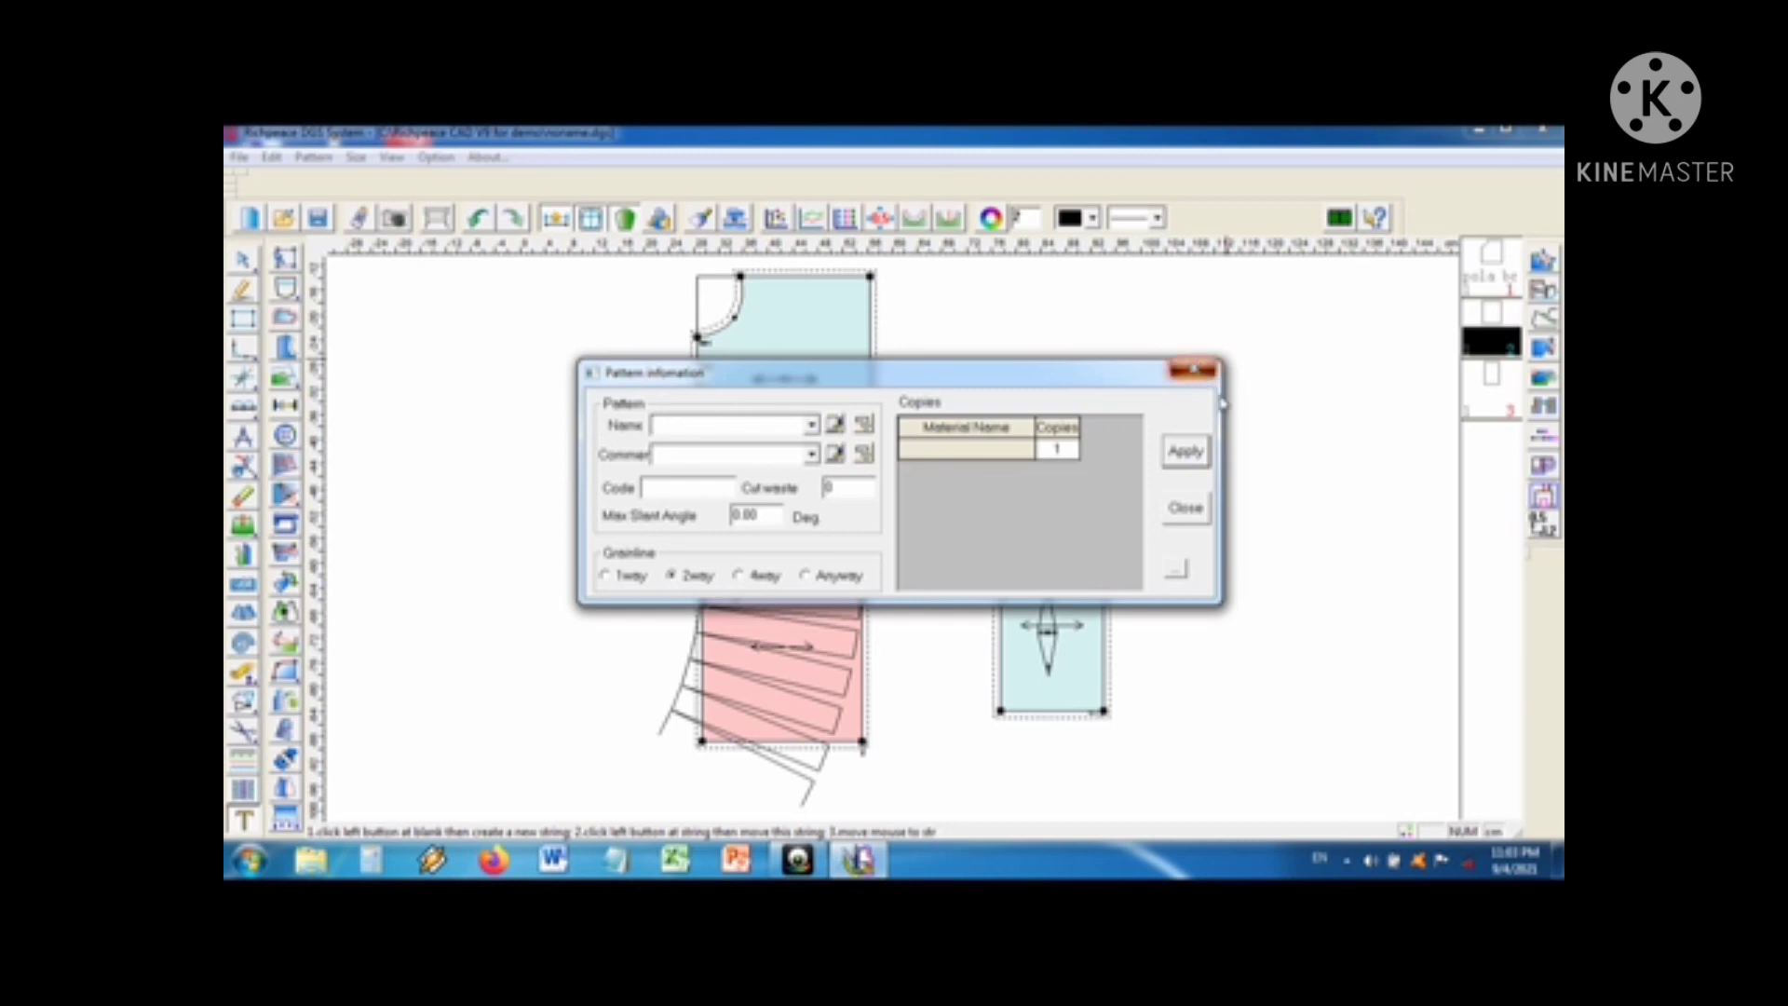
click(1194, 371)
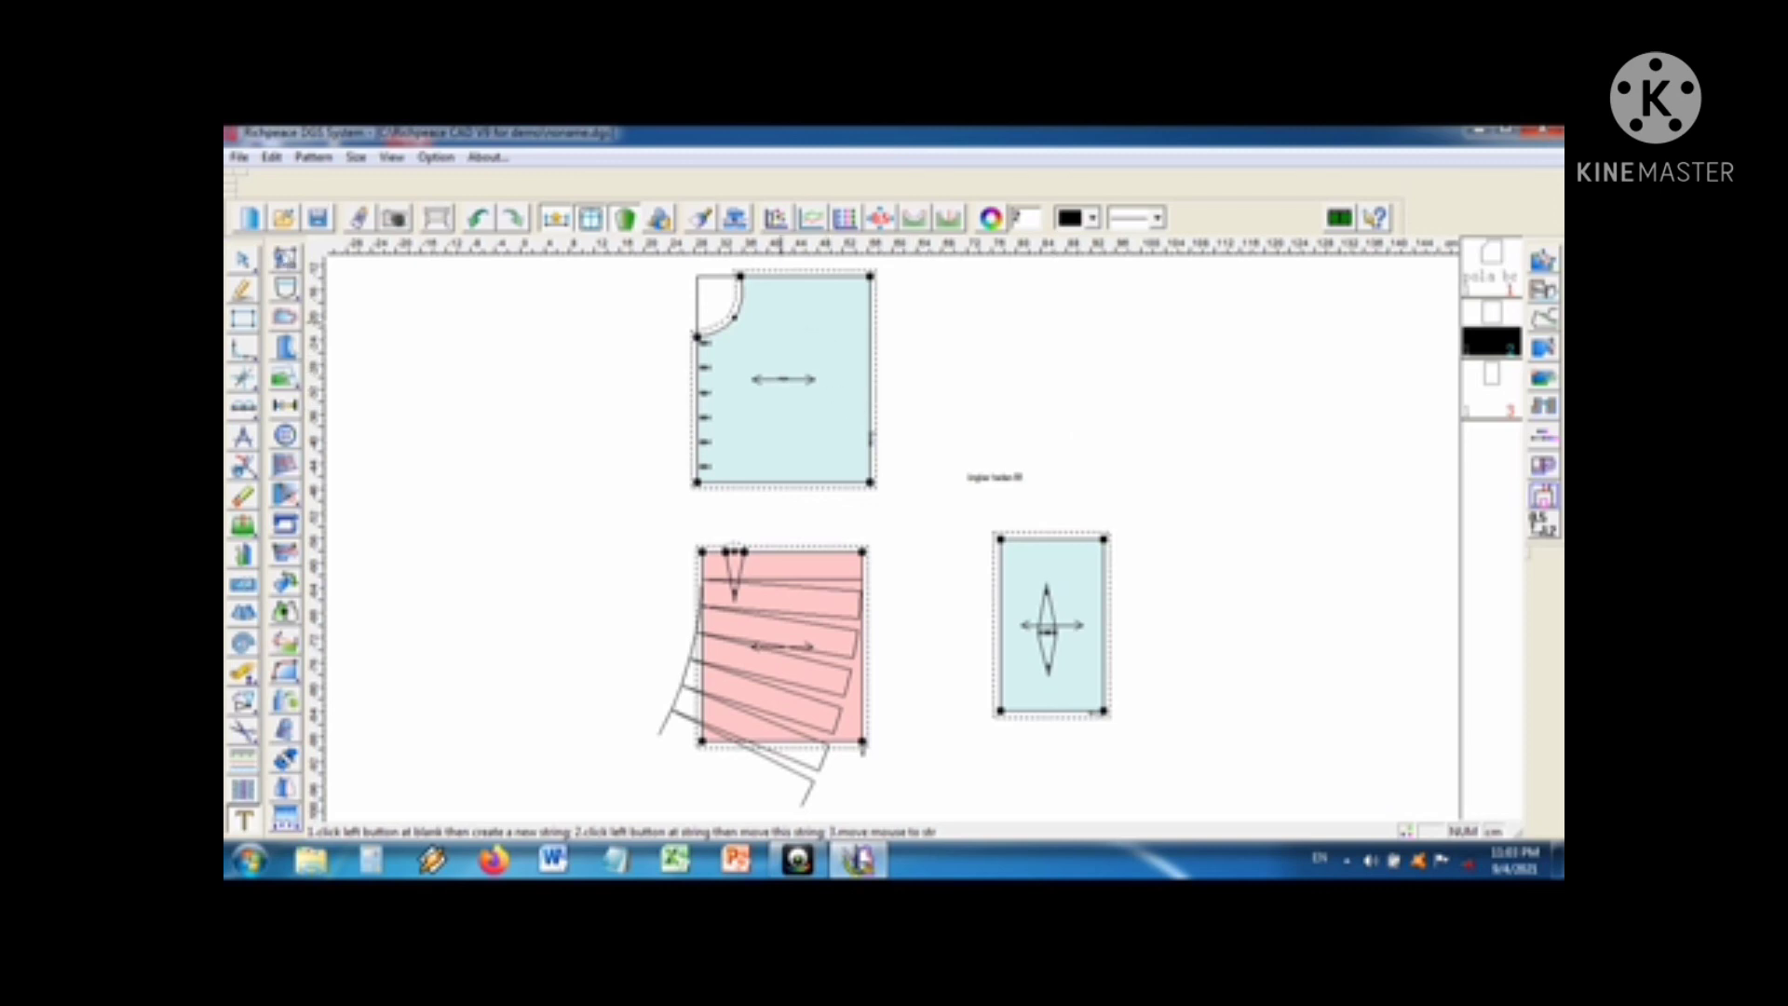
Step: Move the pola badan piece off its original outline into the blank area above the narrow piece
click(246, 262)
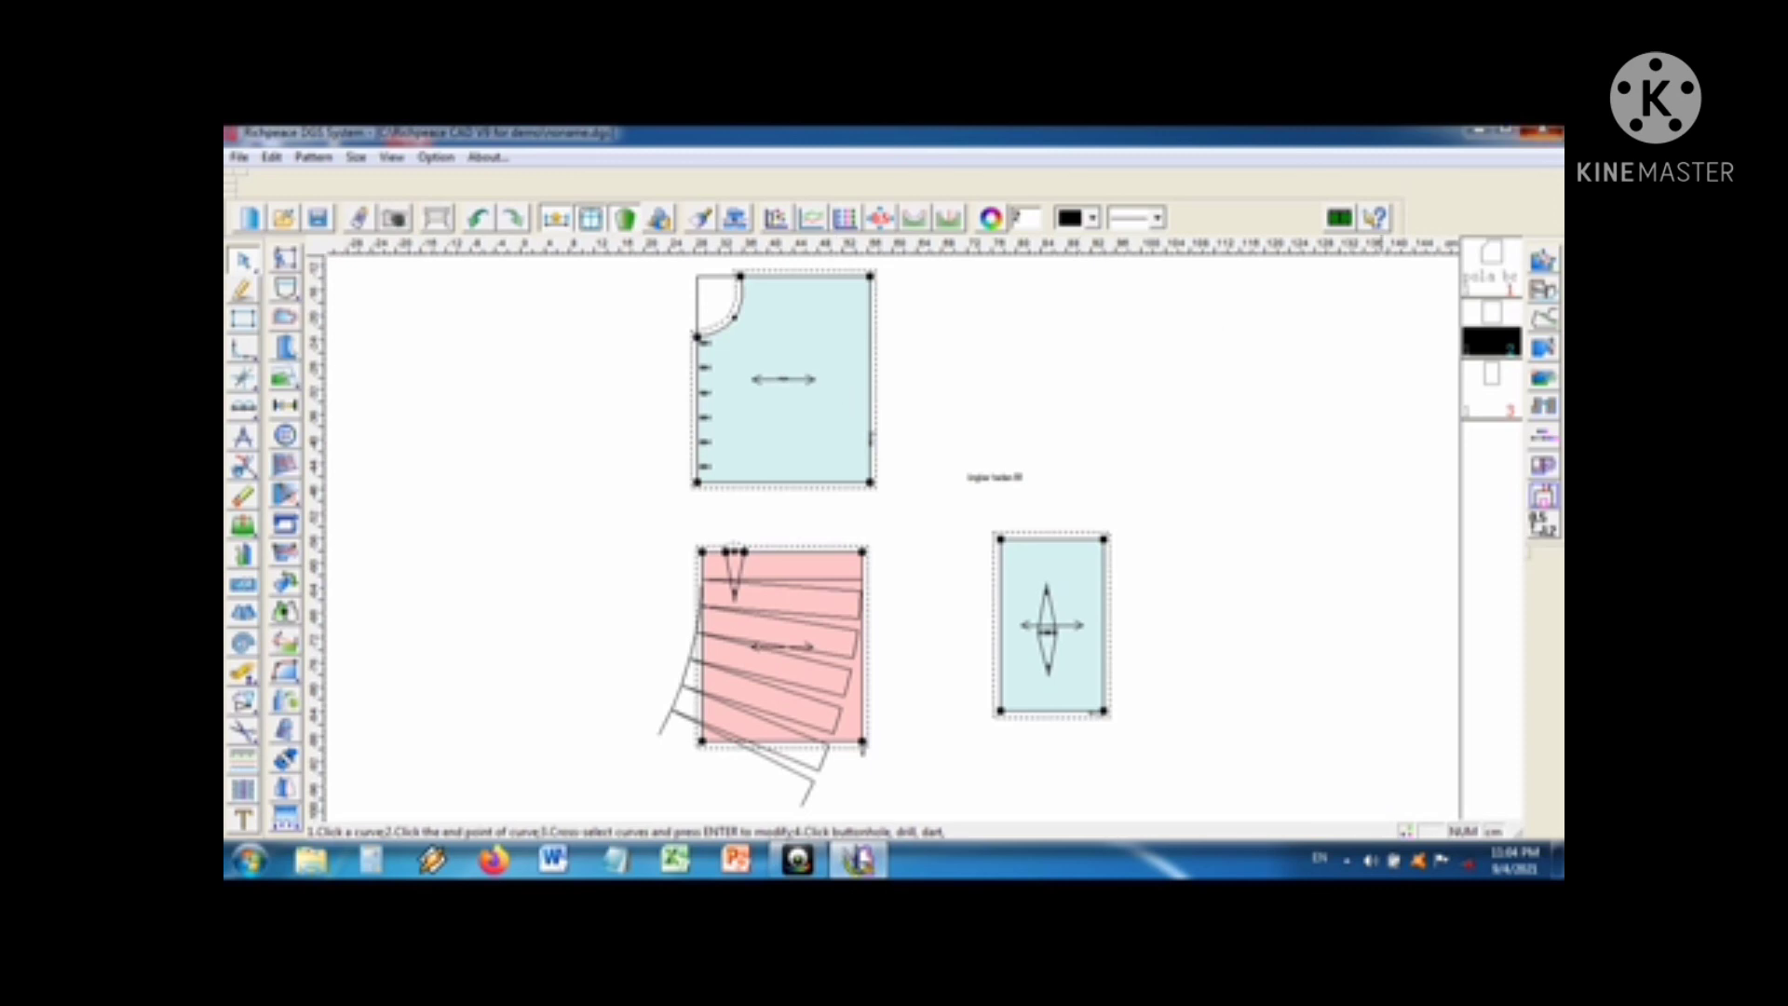
click(1544, 132)
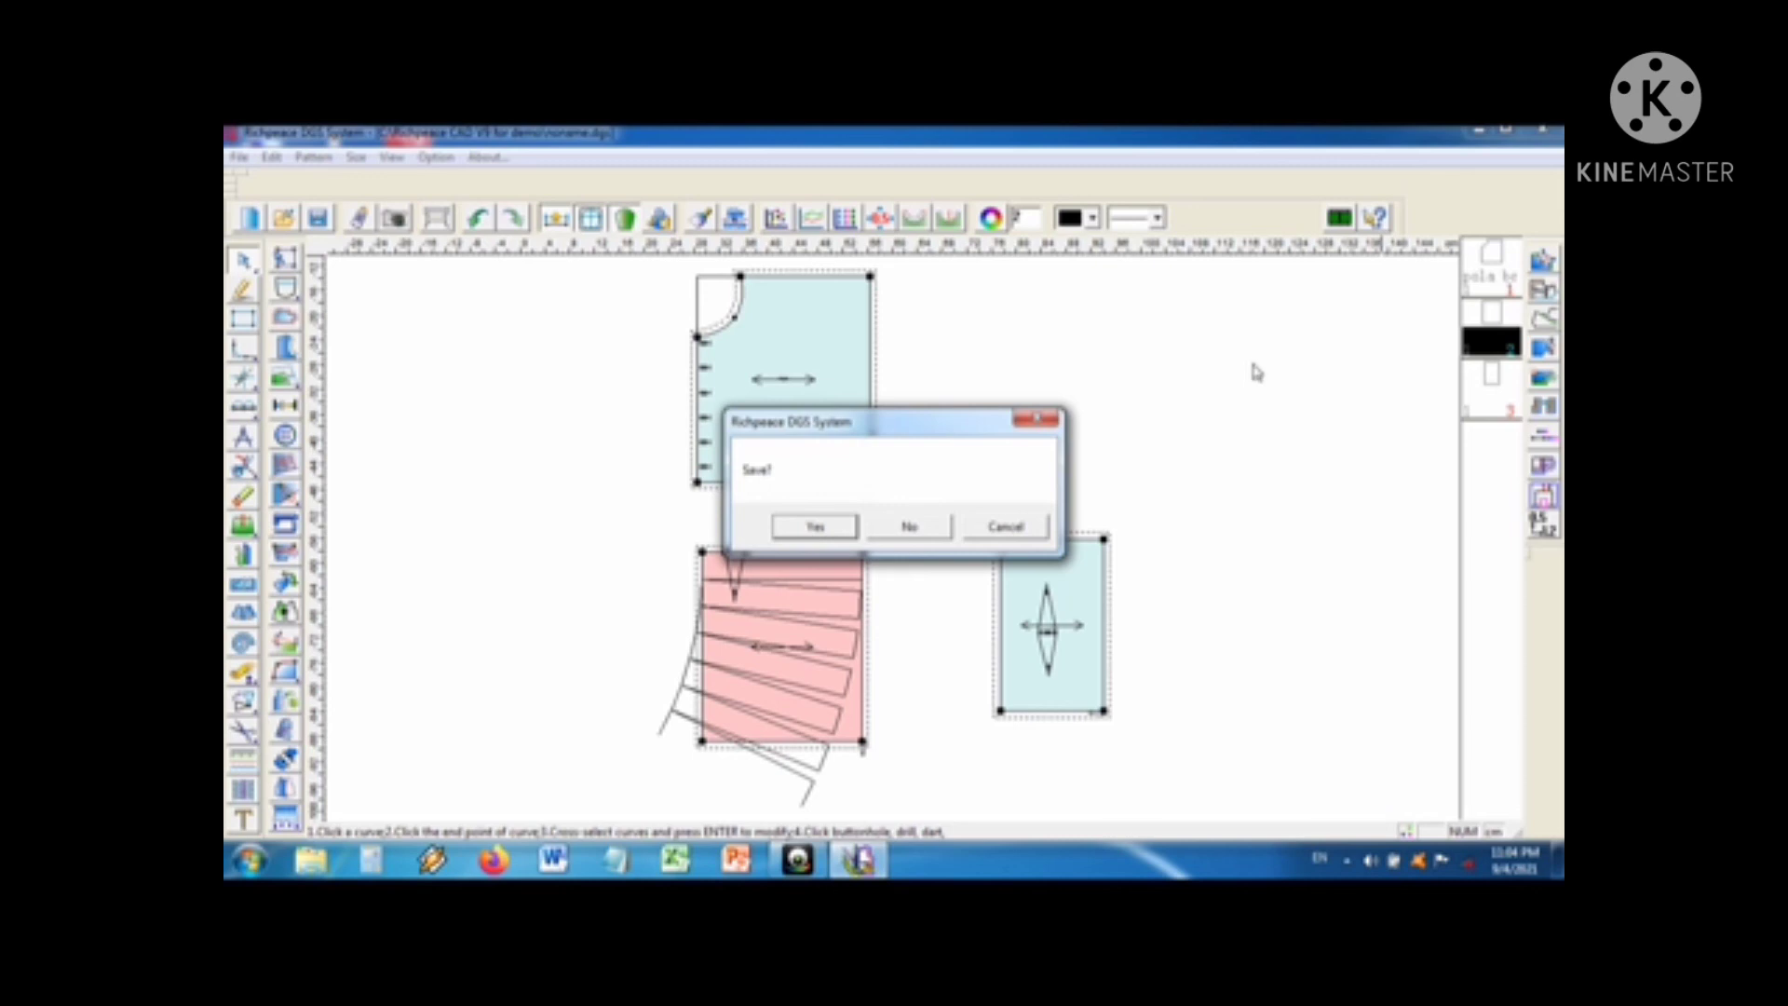
click(978, 527)
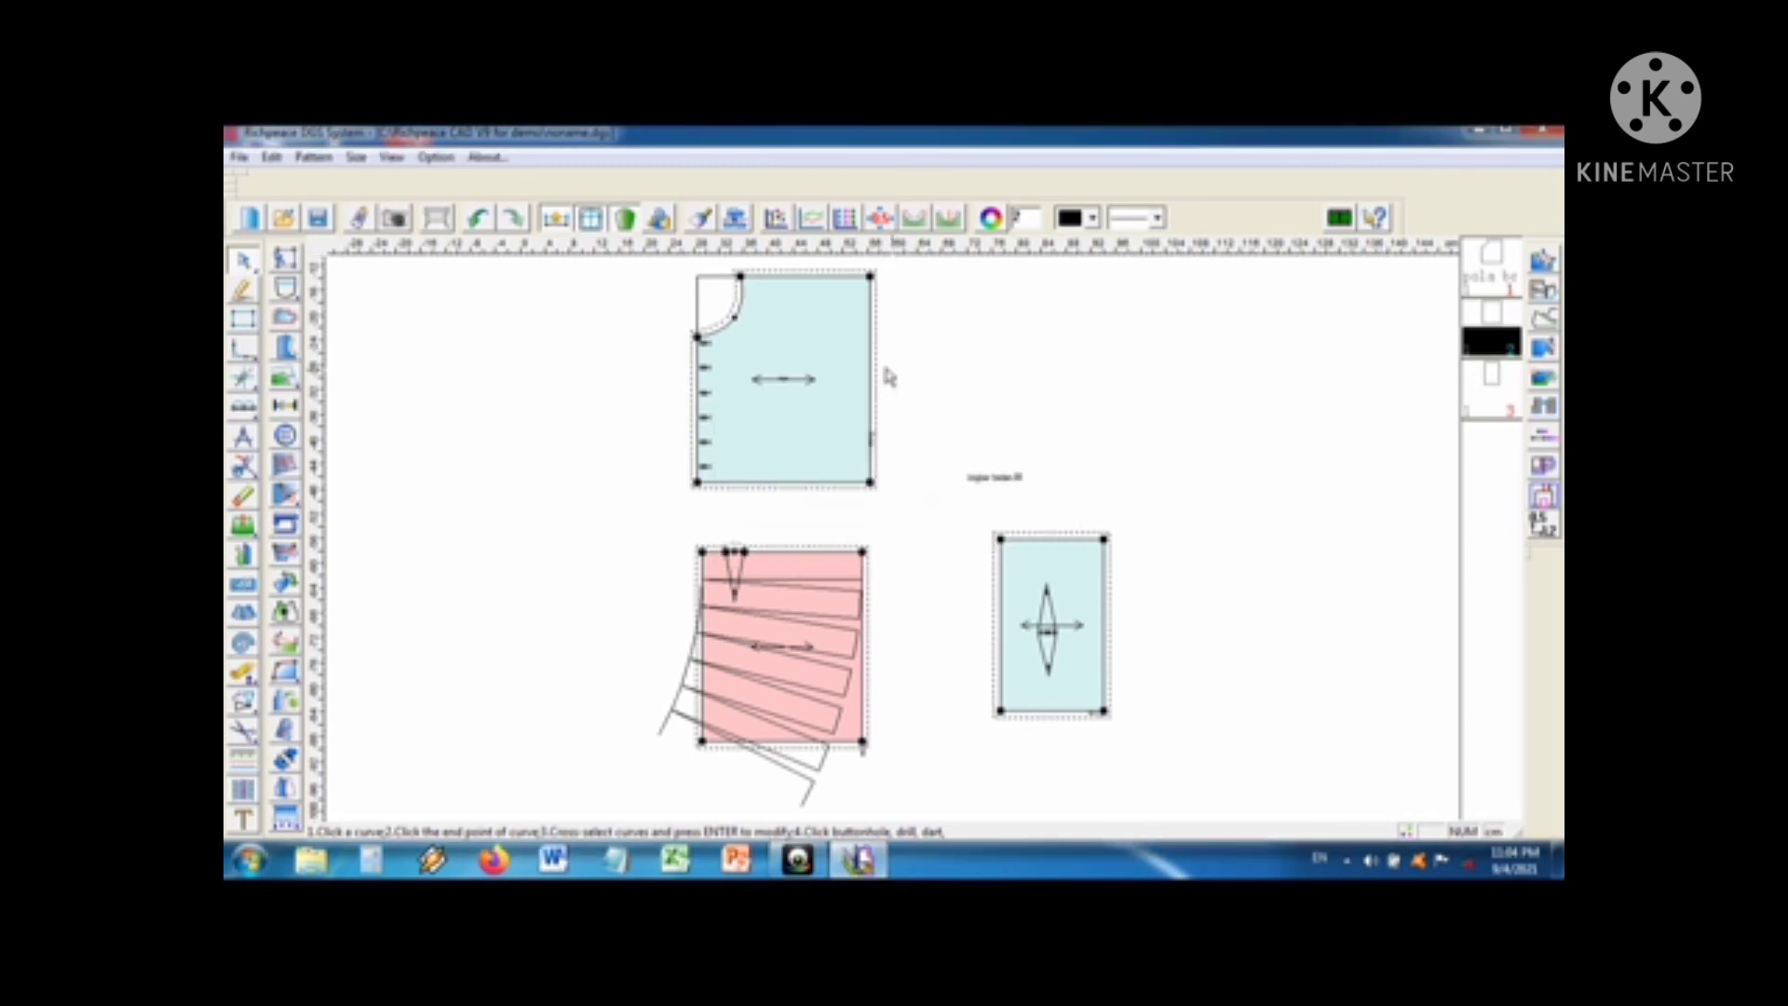
click(824, 380)
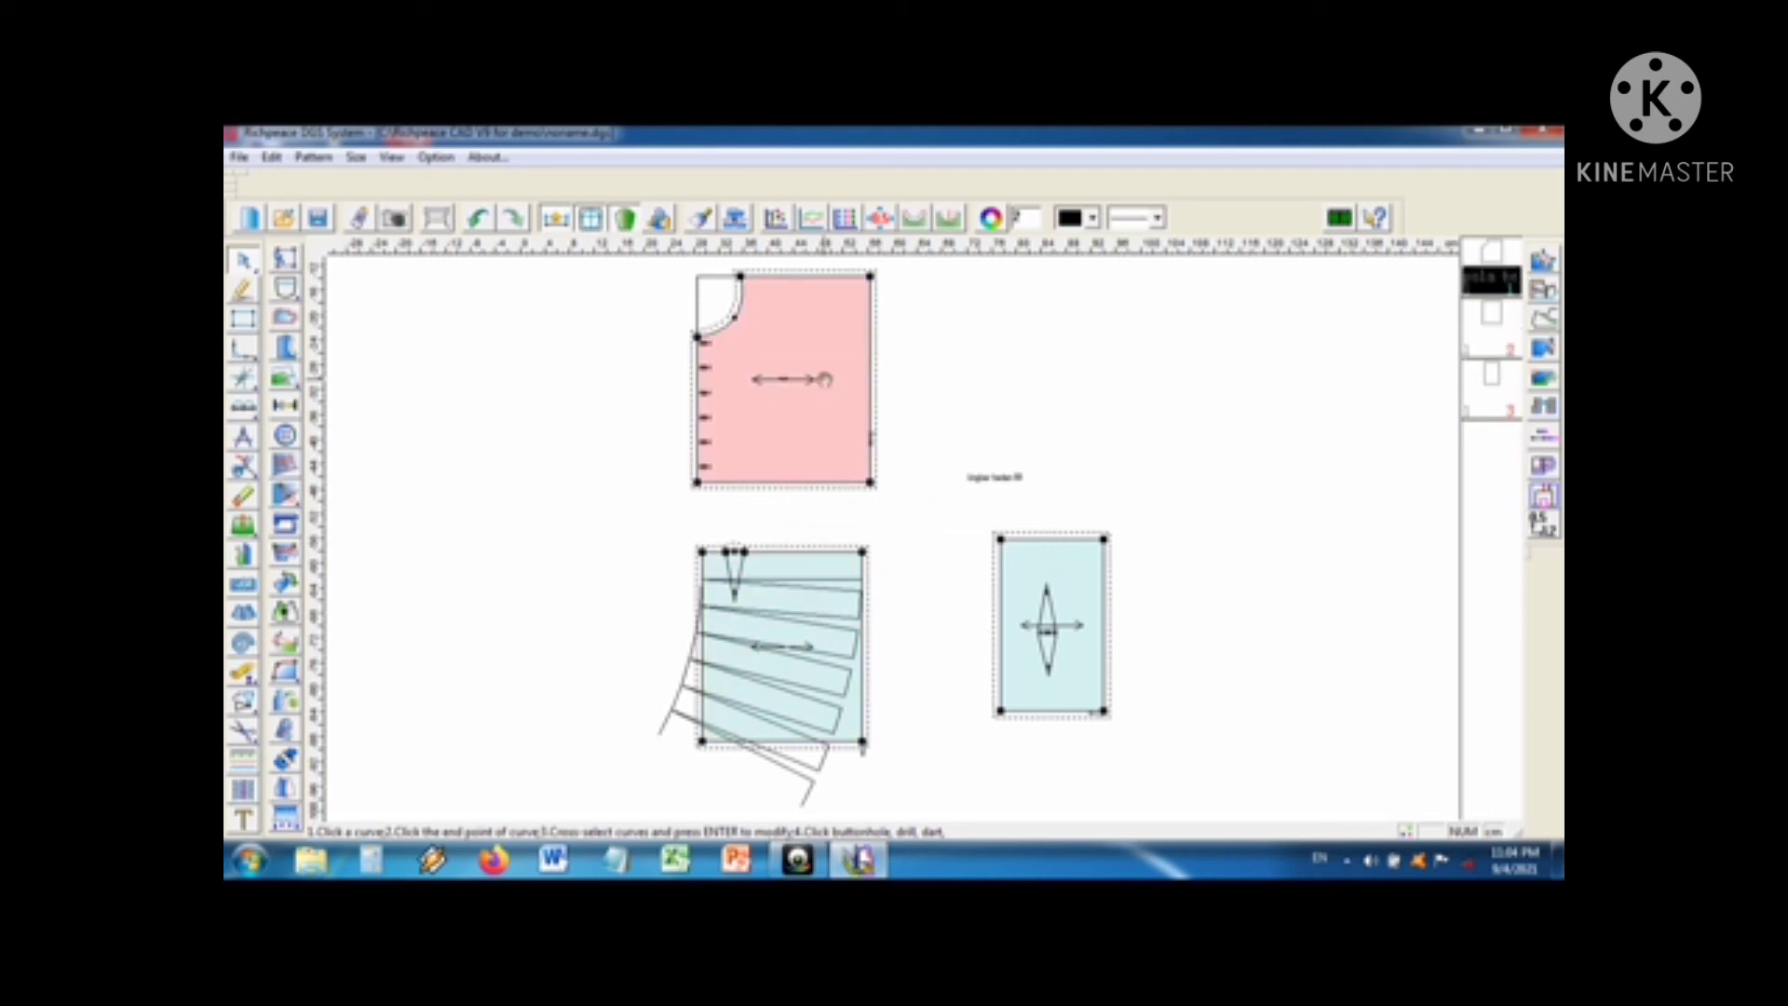
drag(825, 380, 1164, 439)
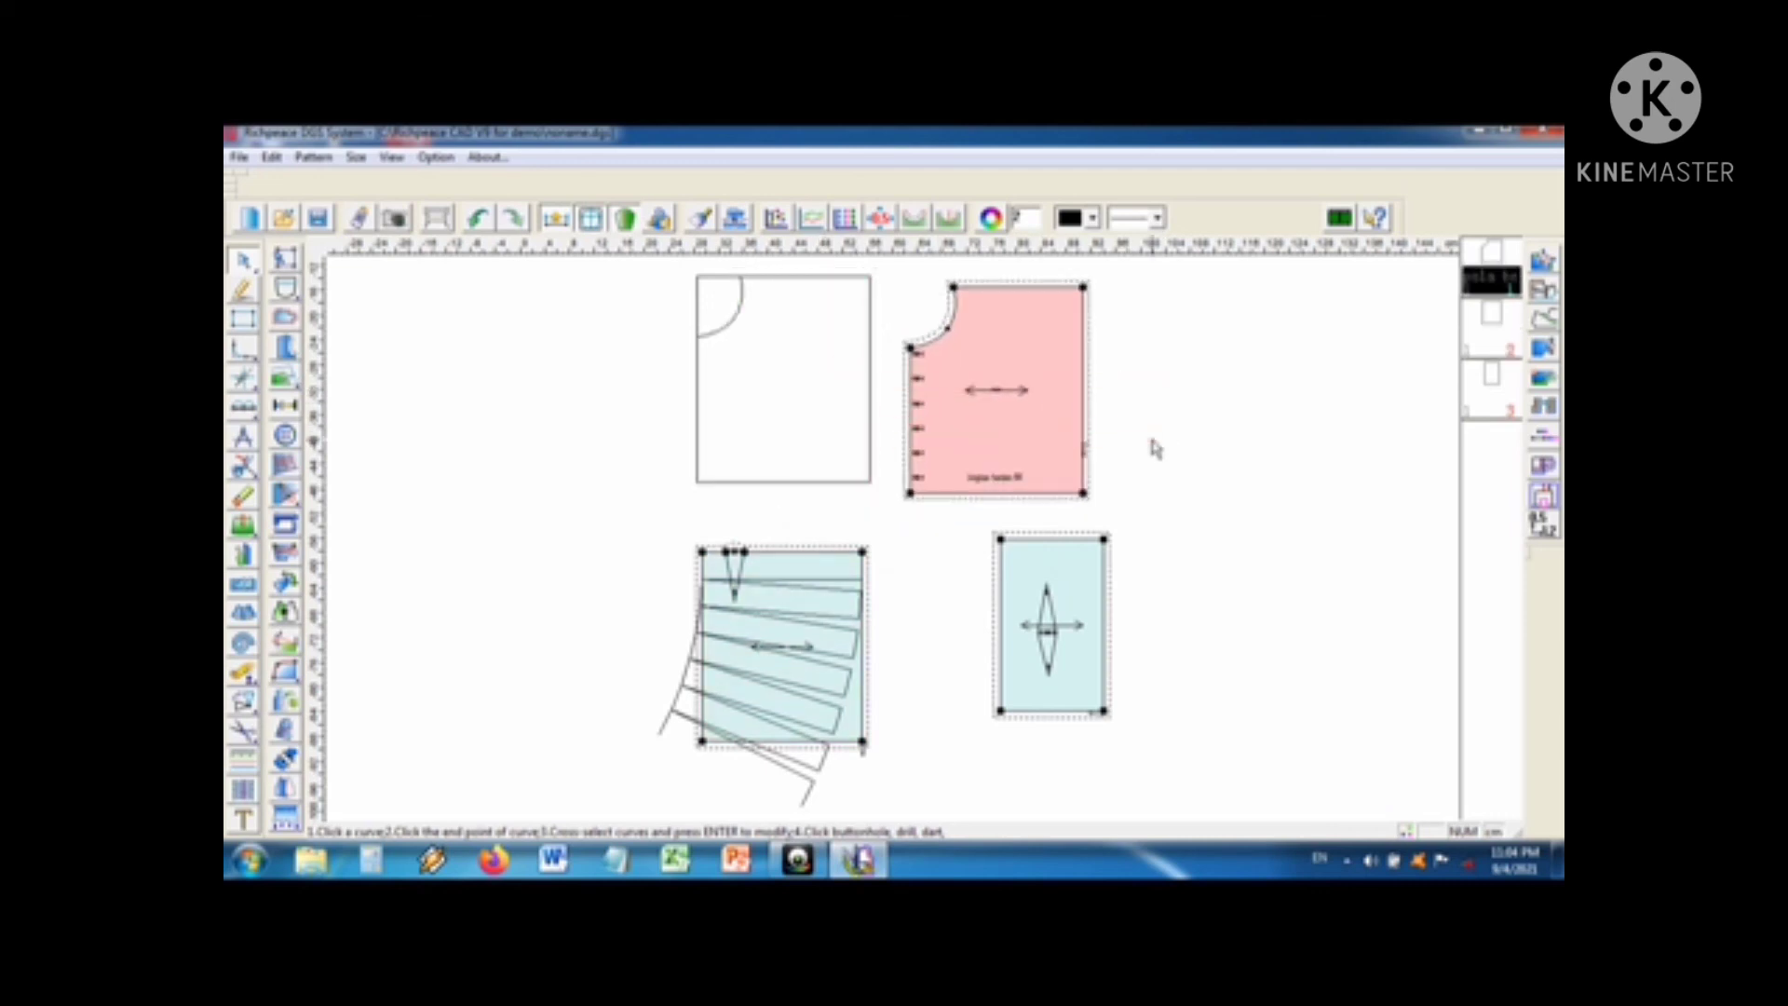
Step: Move the pola badan piece farther from its outline, clear of the "lingkar badan 88" text
click(1012, 418)
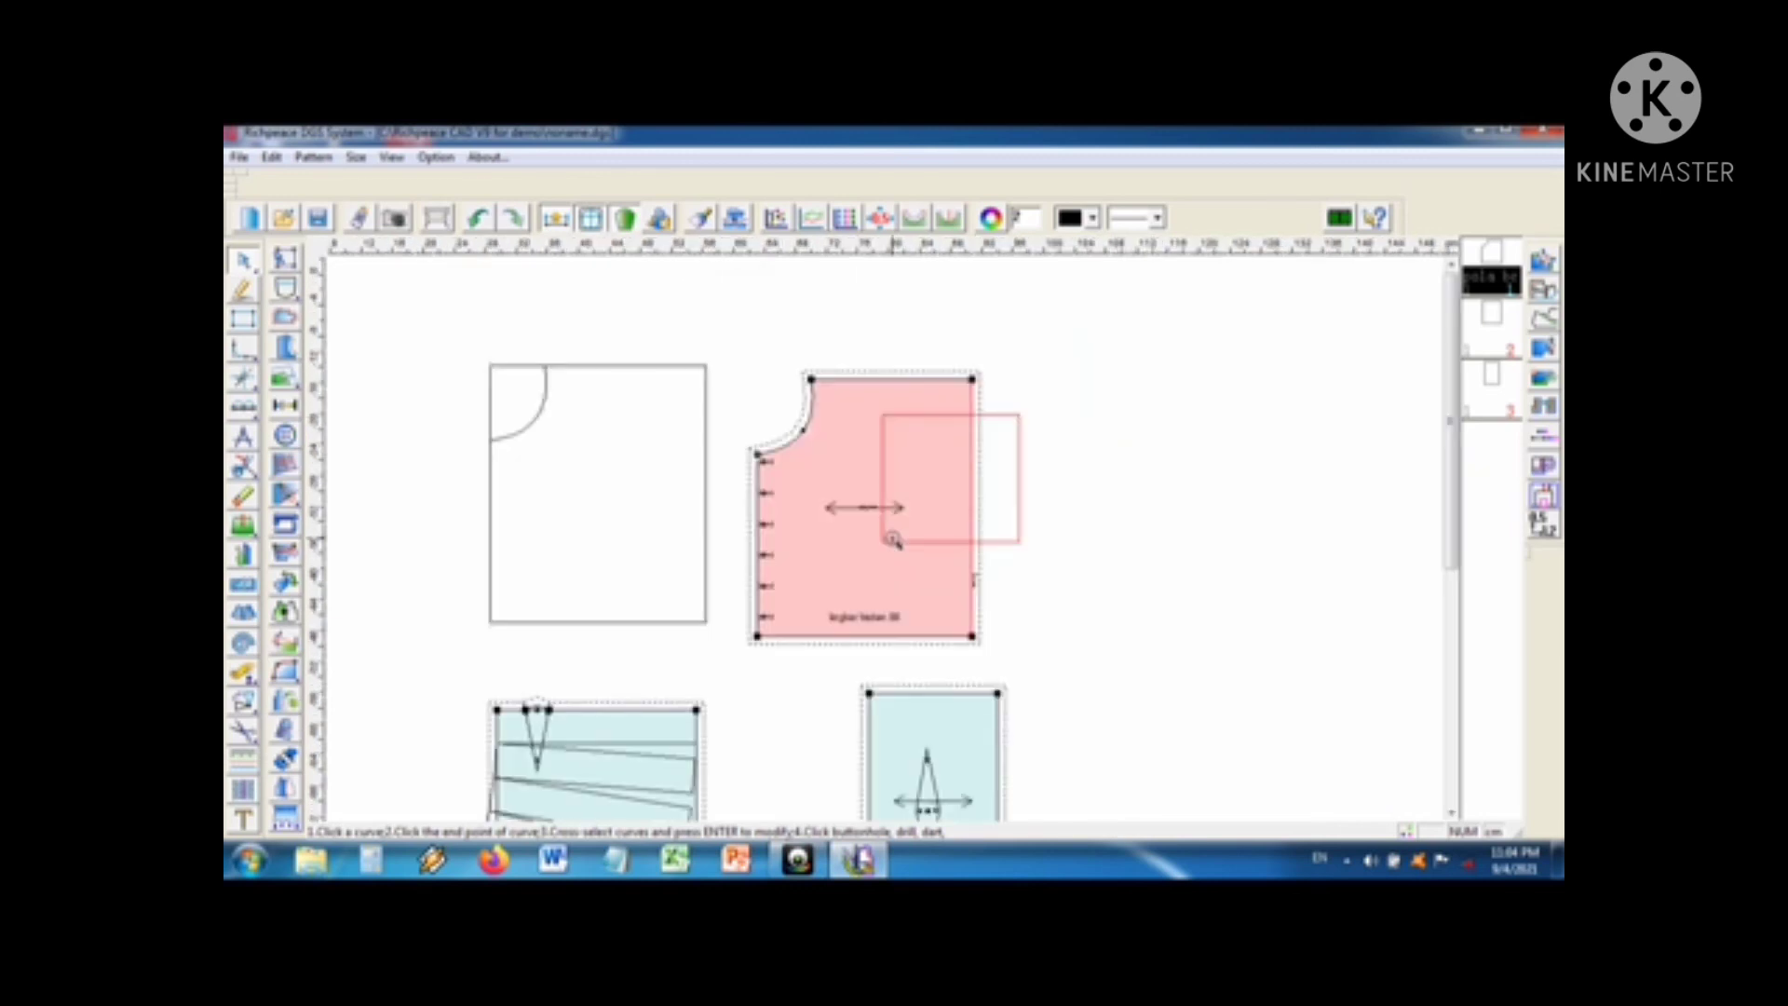
click(893, 541)
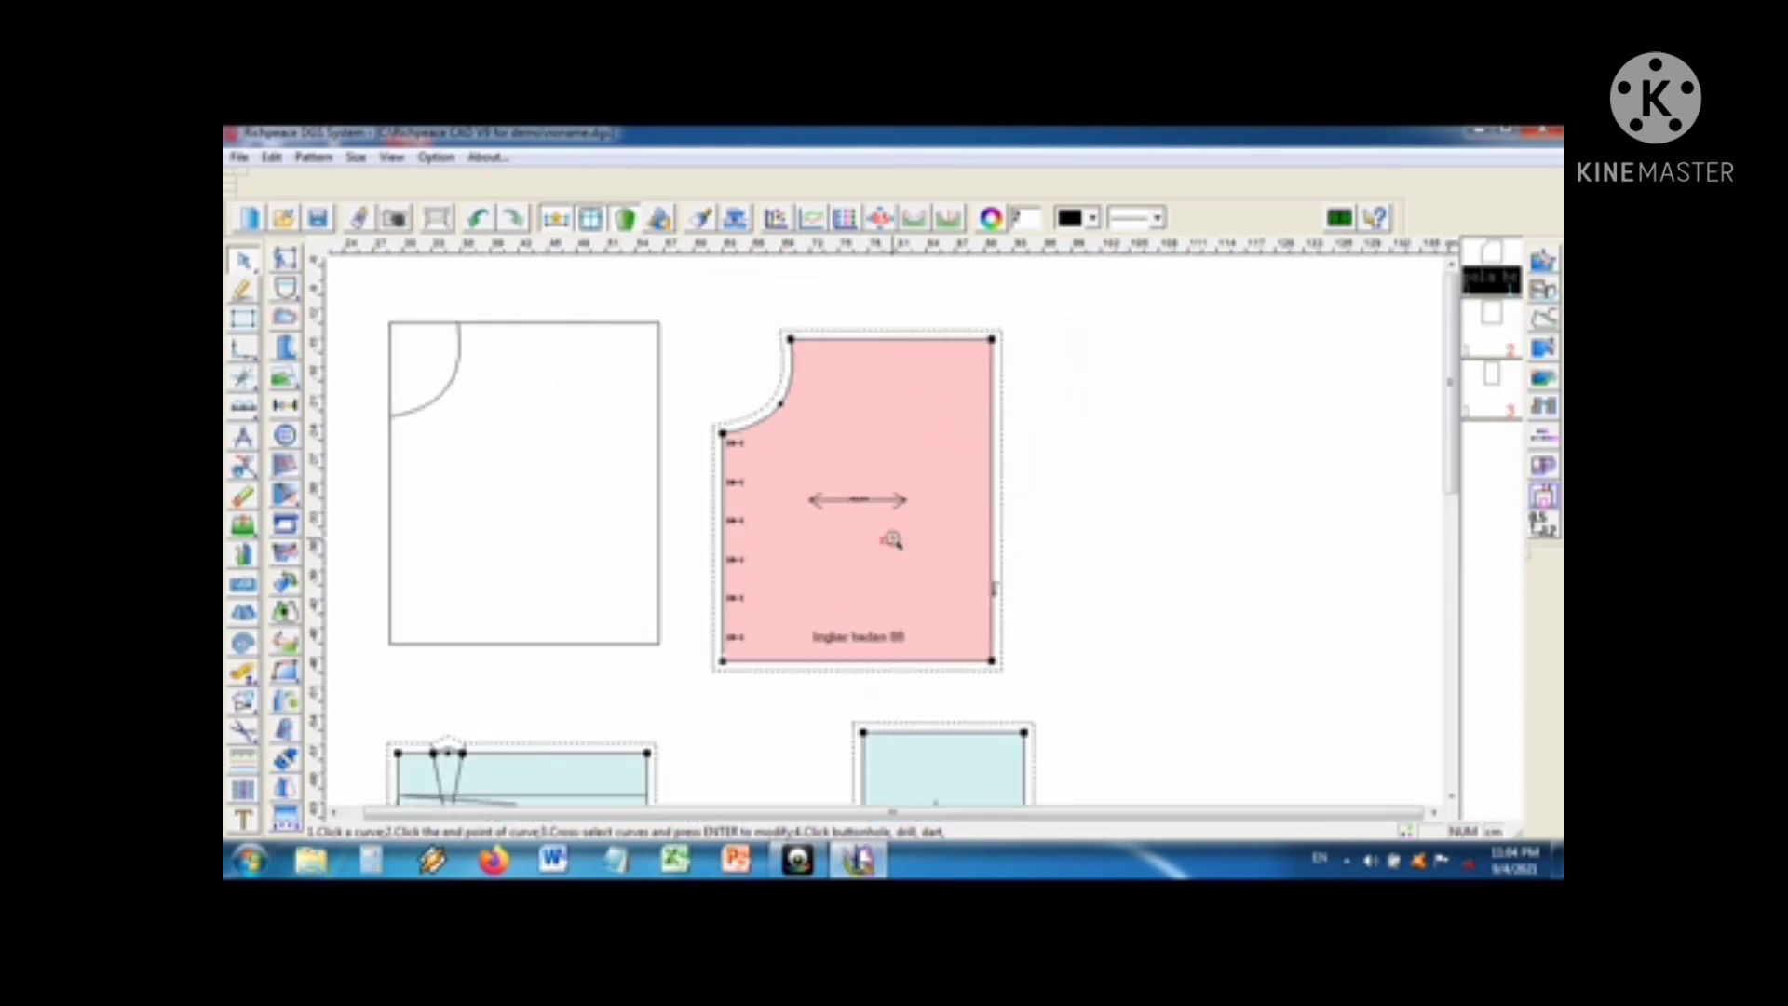
scroll(892, 539, down, 2)
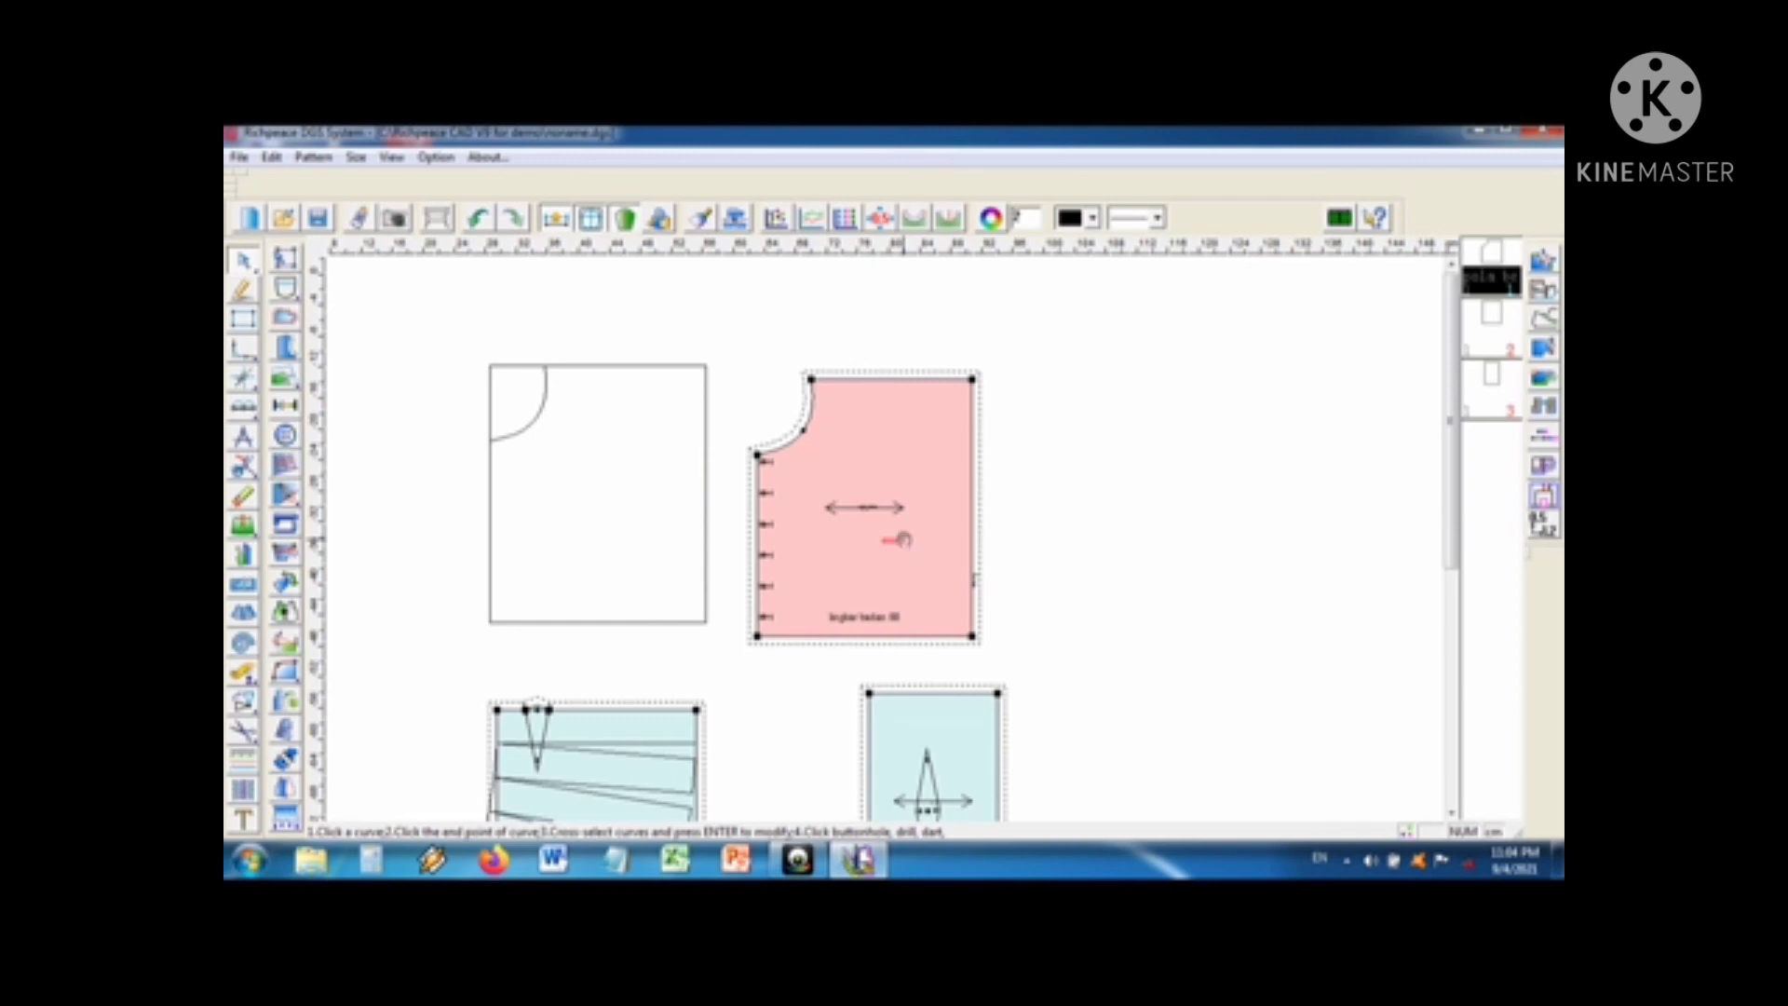
drag(901, 539, 1080, 513)
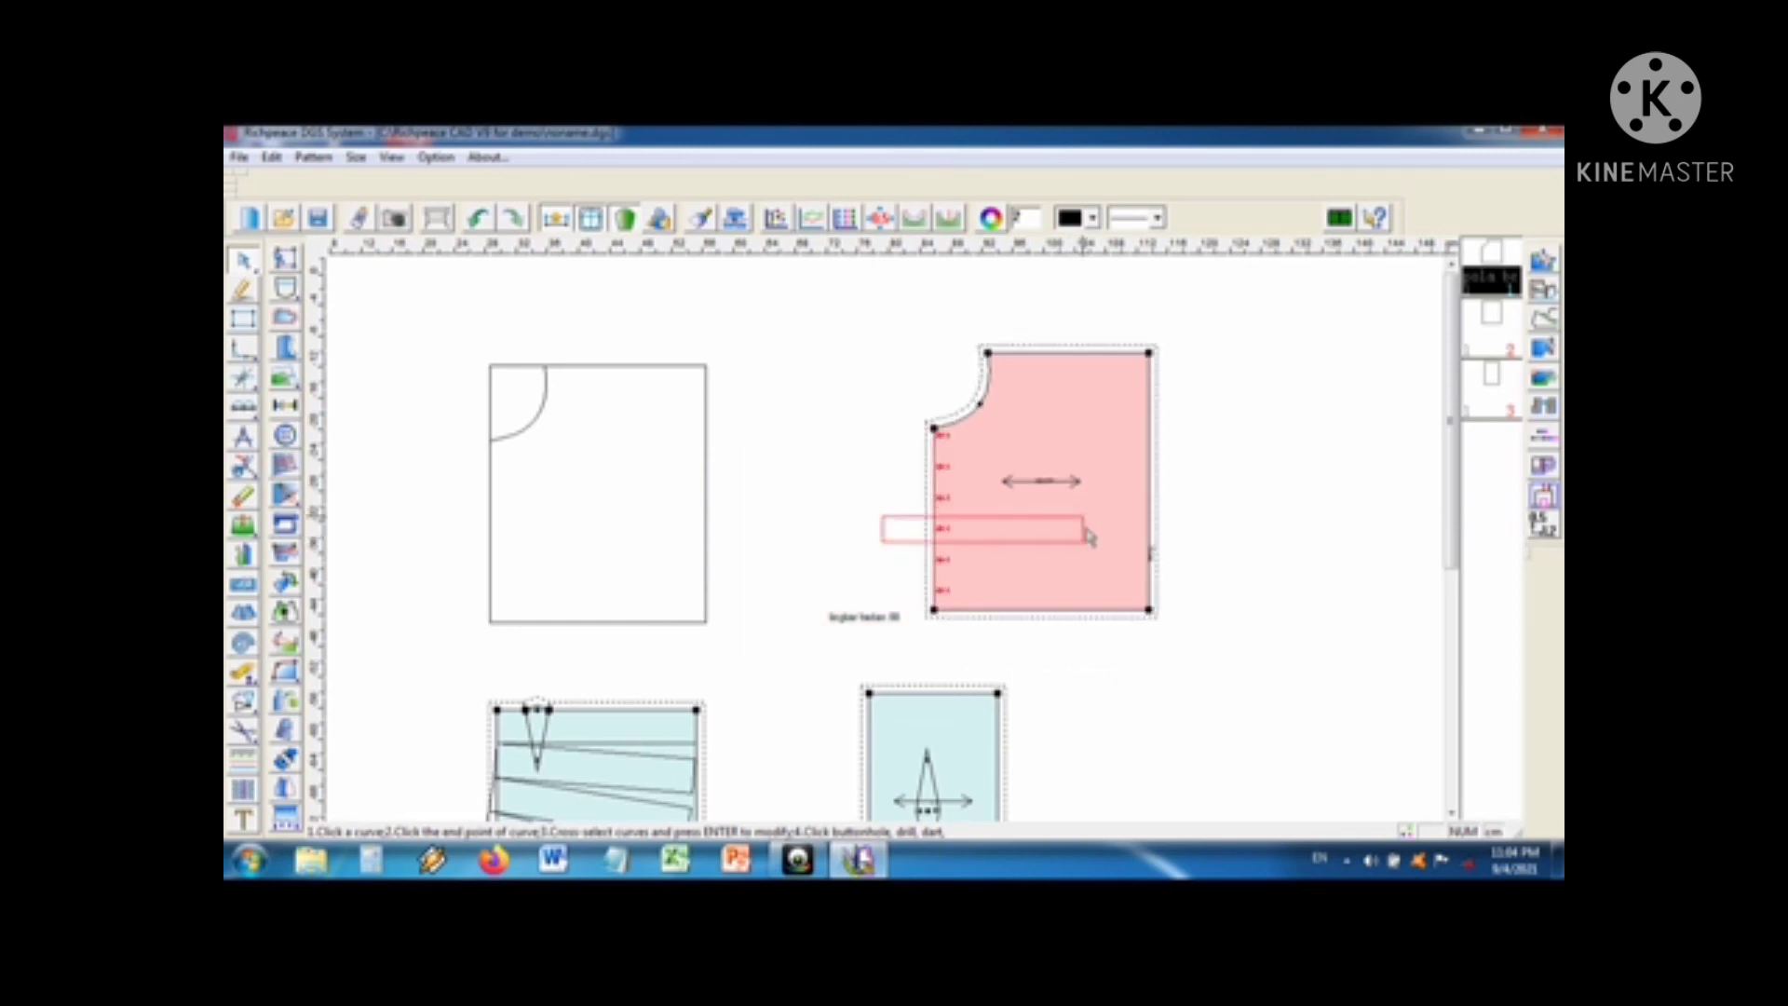
click(871, 481)
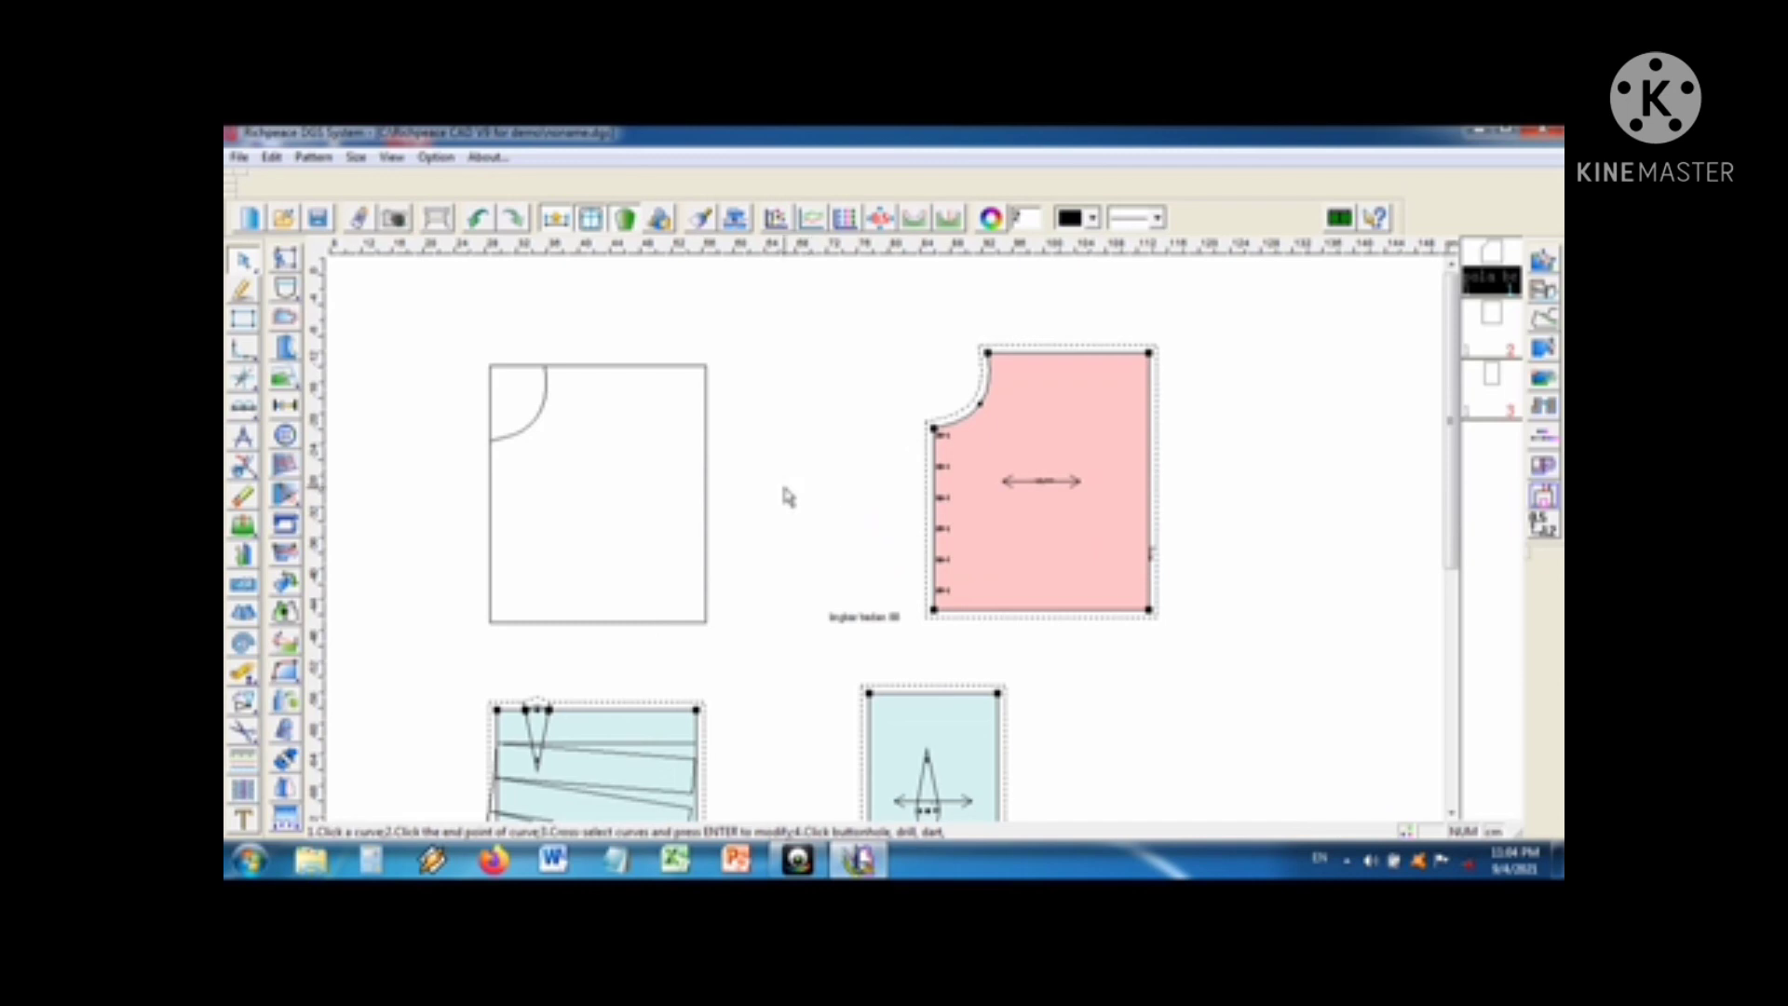
Step: Start saving the pattern file and choose the Richpeace CAD V9 for demo folder as its location
scroll(764, 506, down, 1)
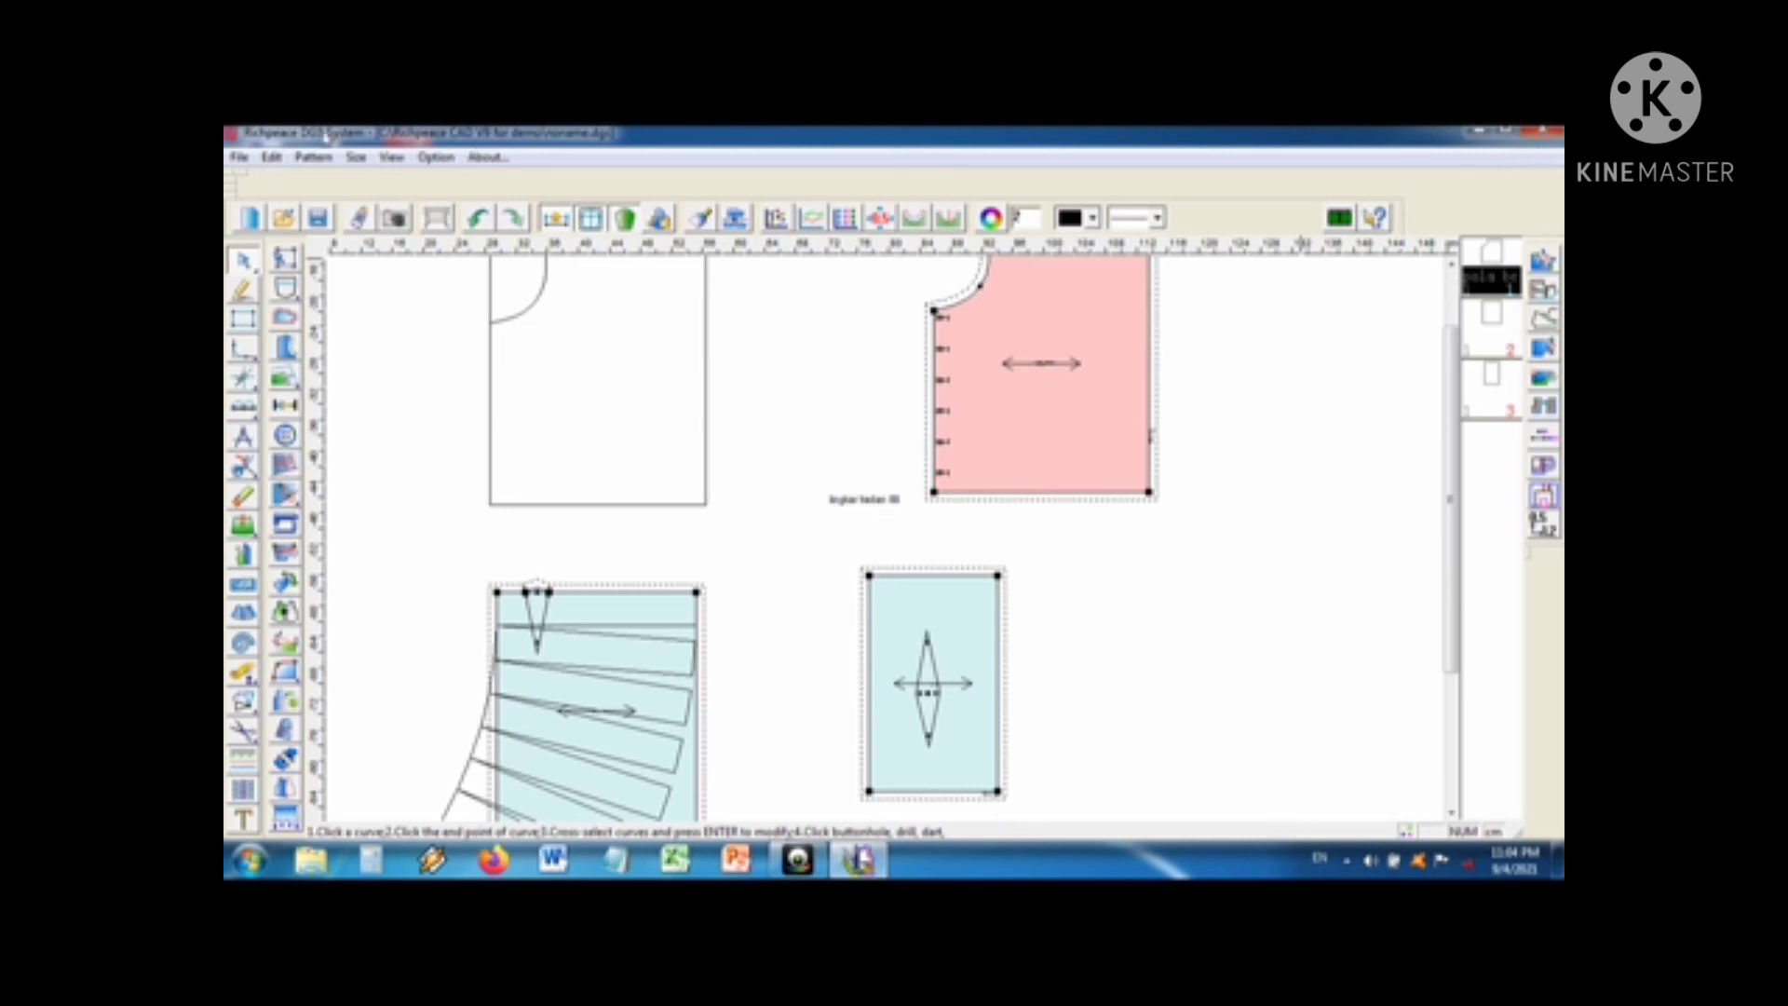
click(270, 157)
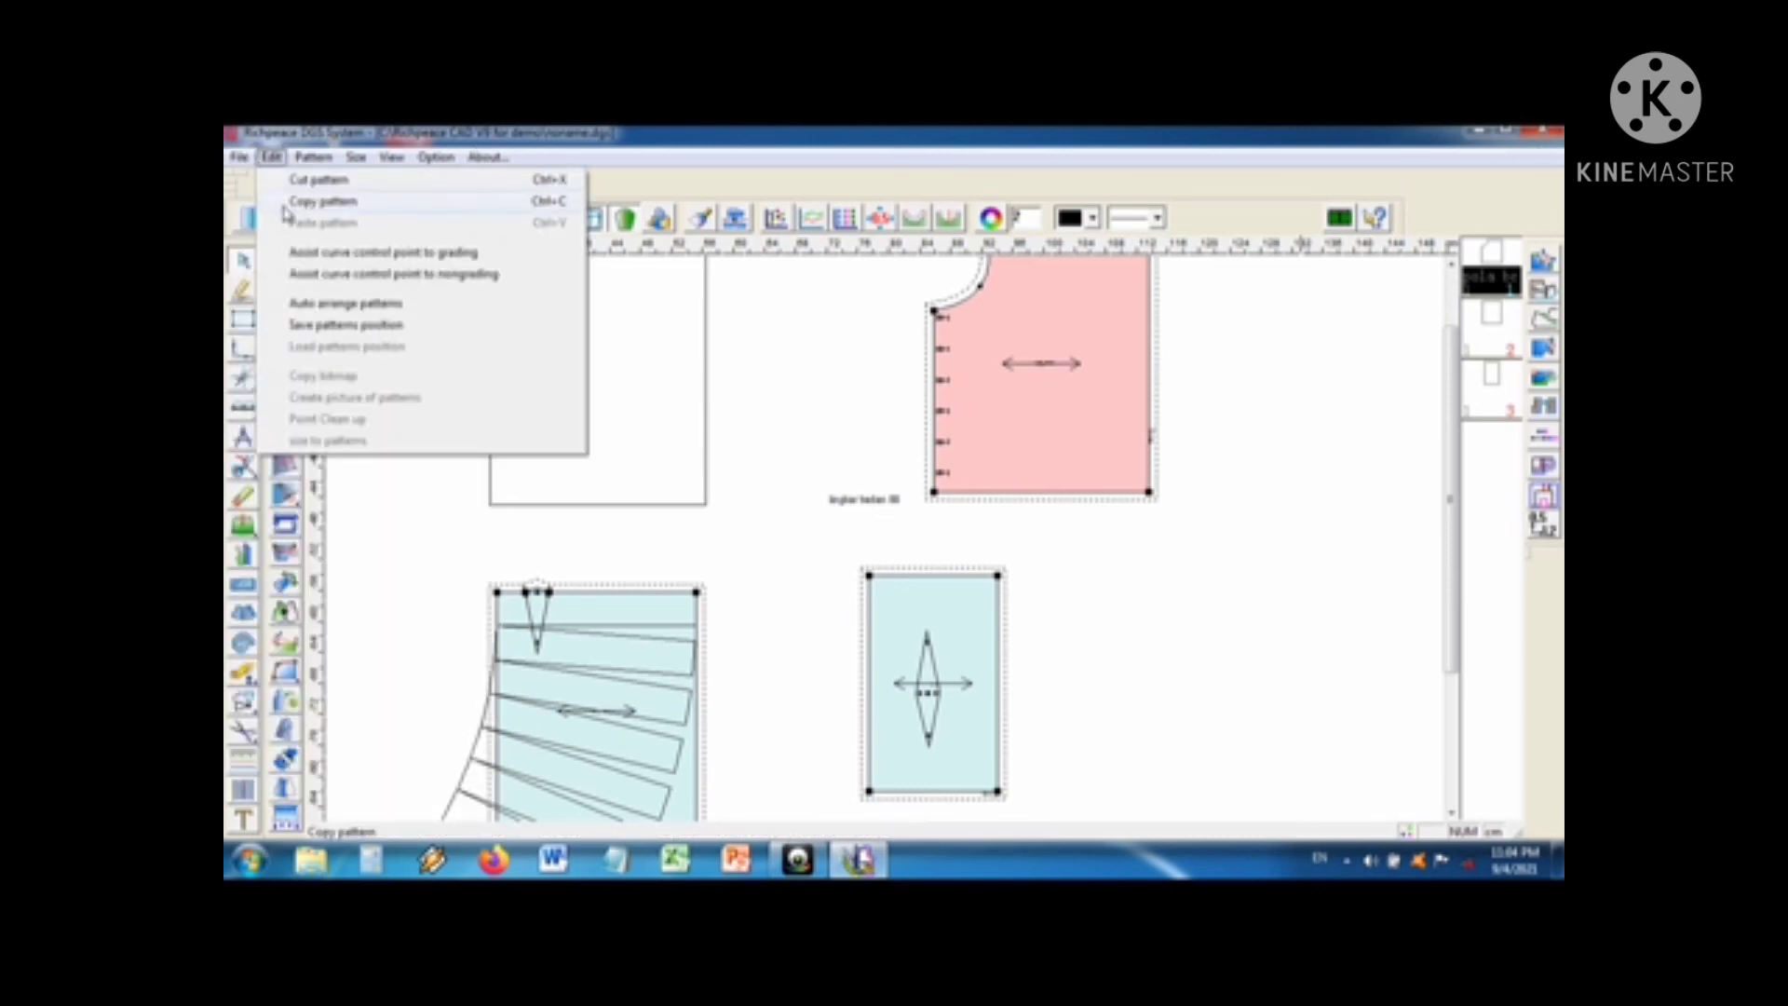
mouse_move(238, 156)
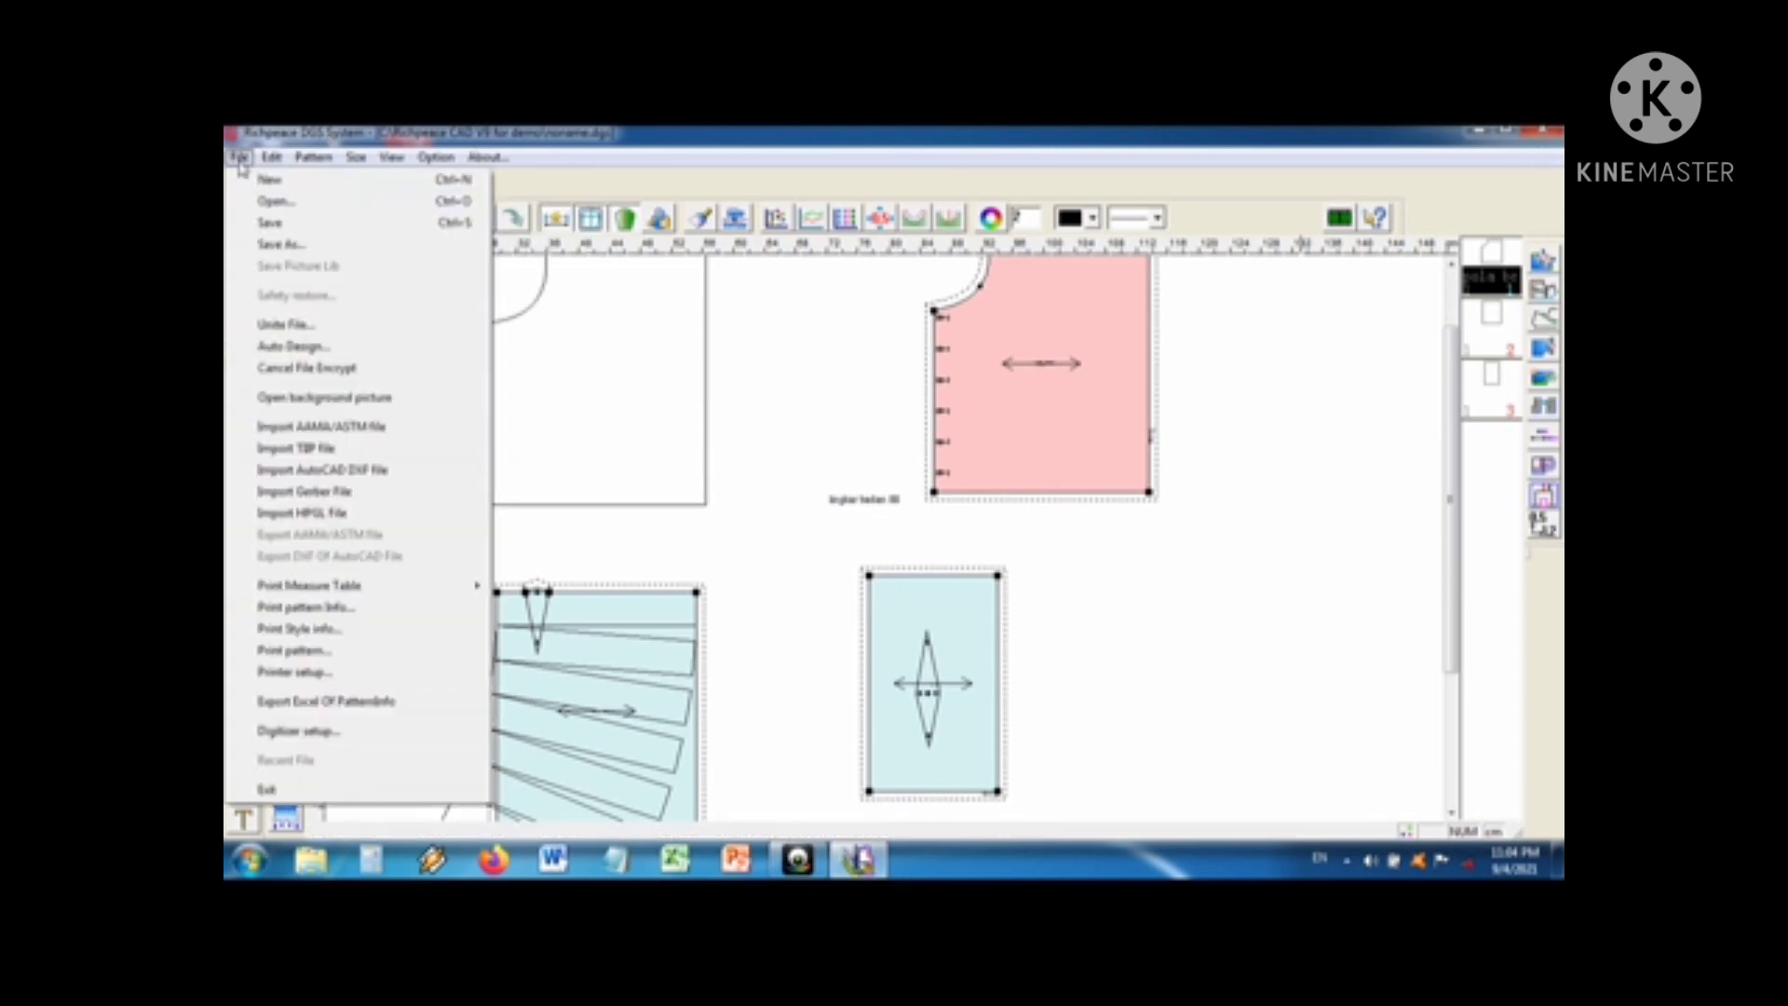
click(265, 223)
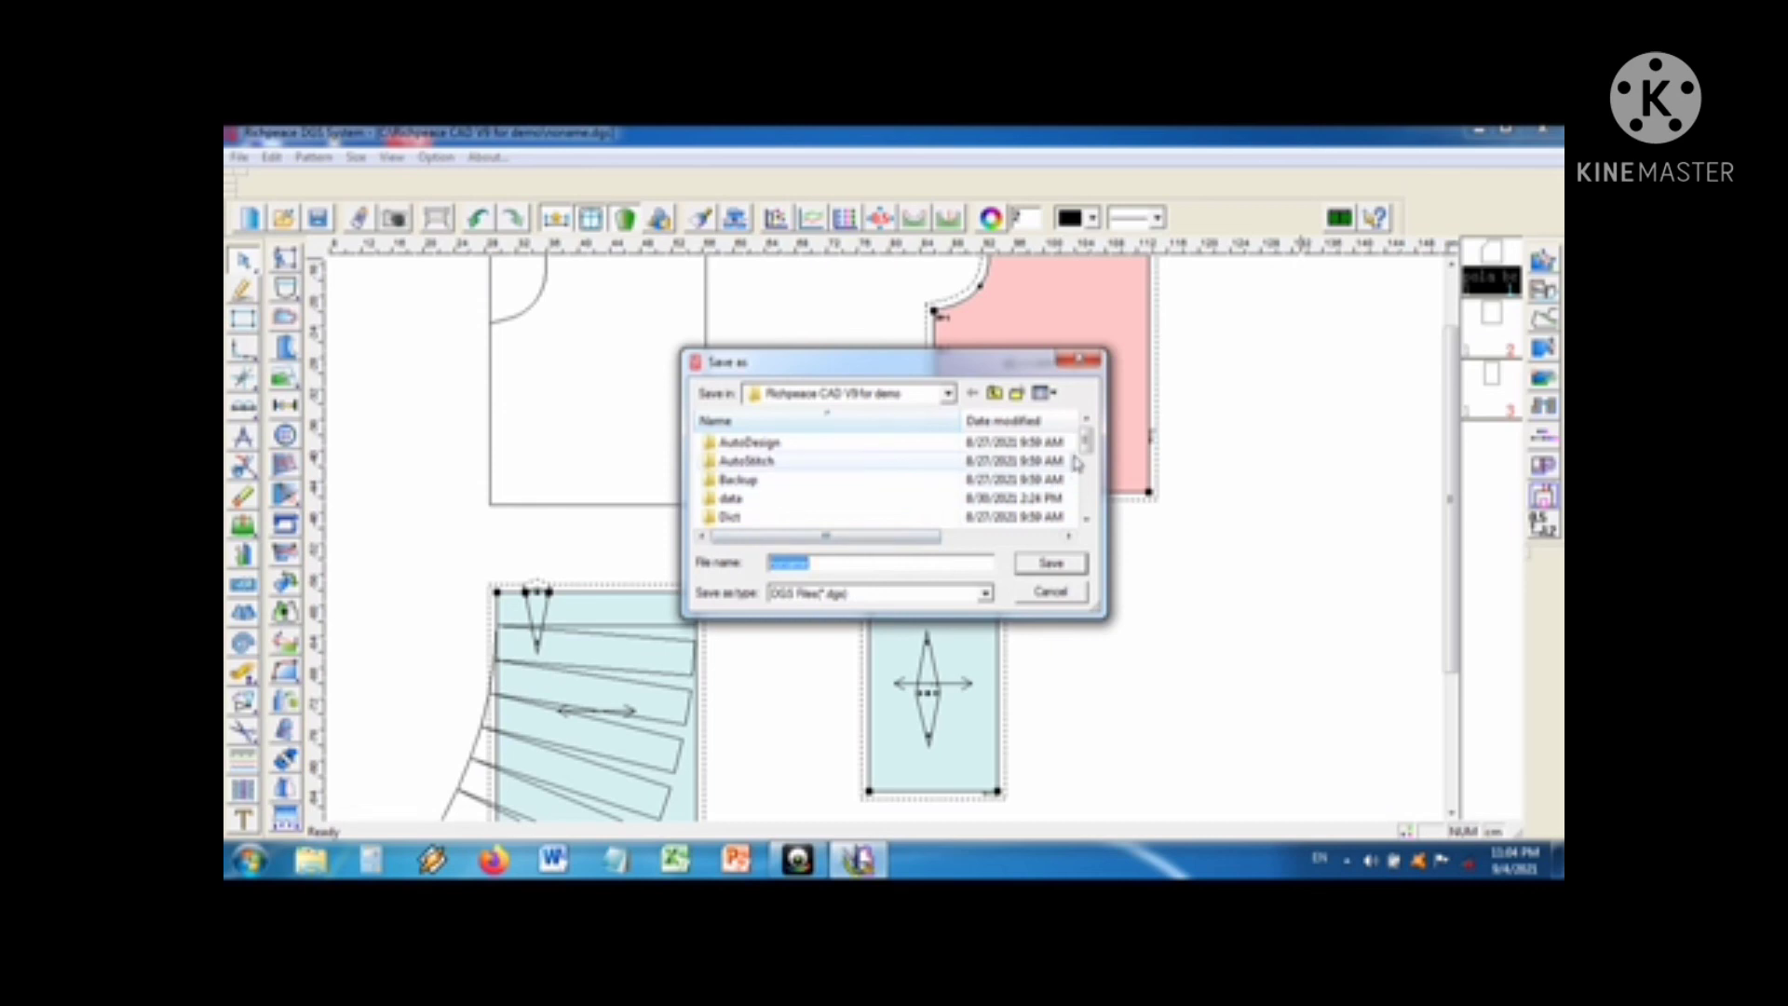
mouse_move(1088, 448)
mouse_down()
mouse_move(1088, 503)
mouse_move(1090, 440)
mouse_up()
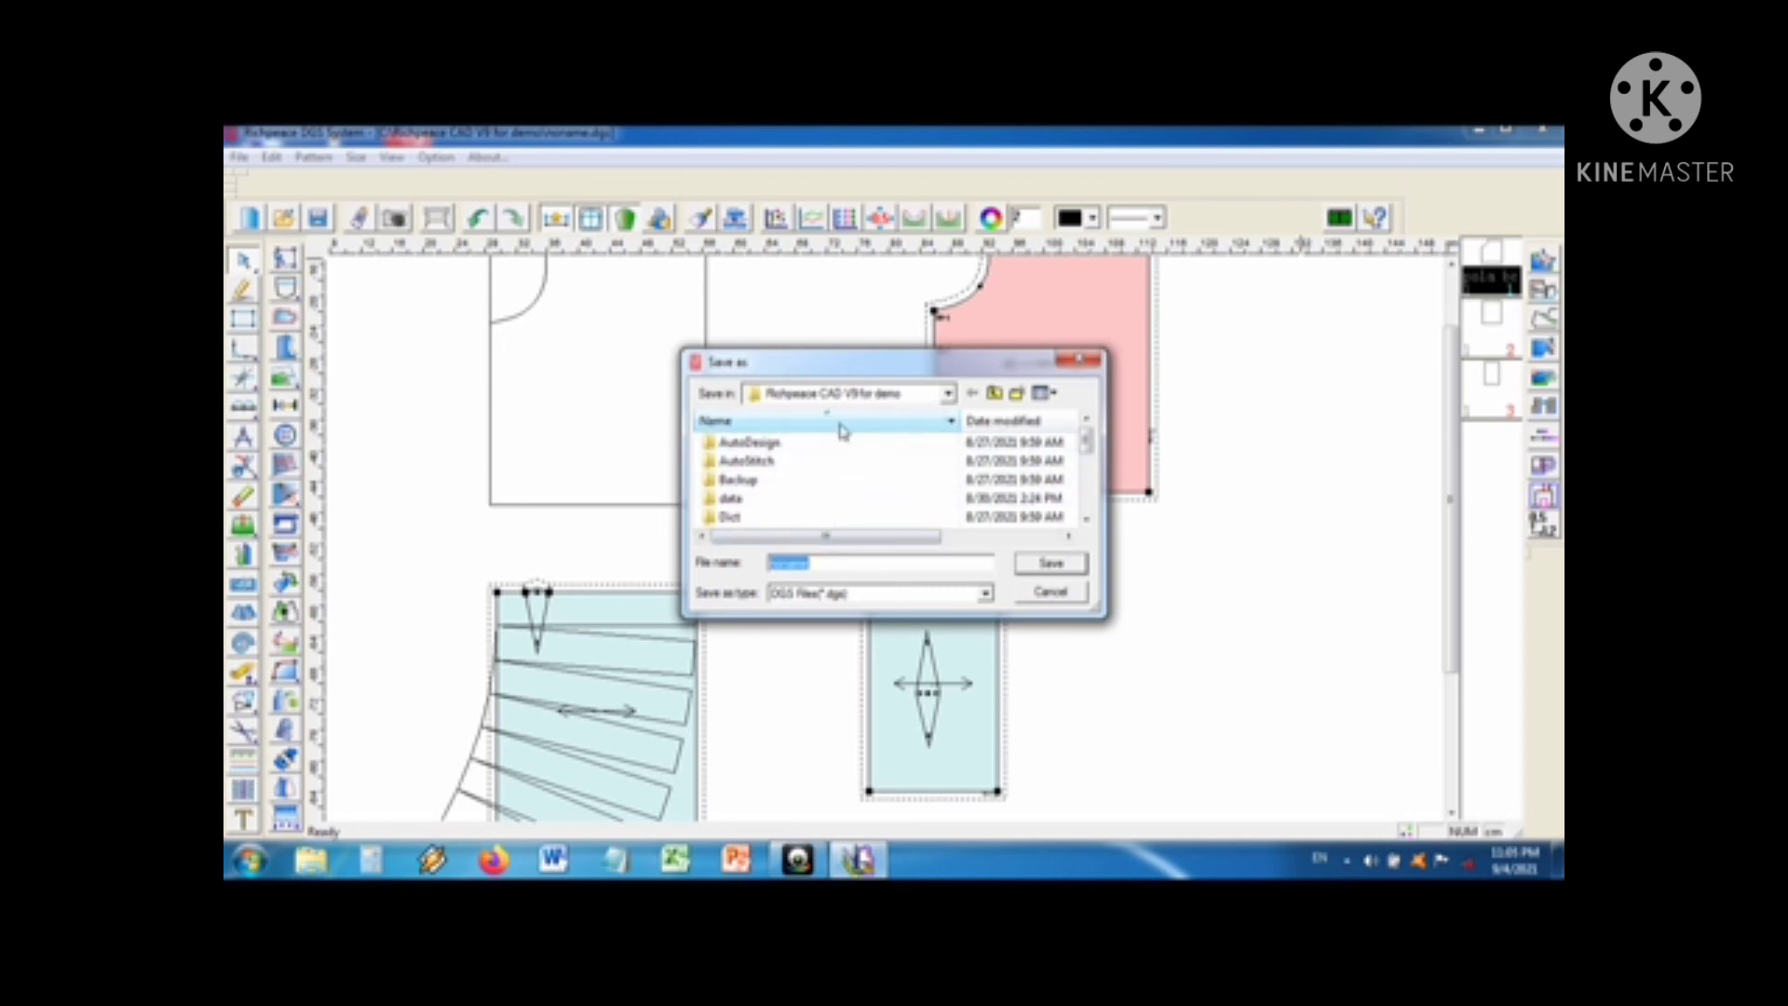
click(953, 425)
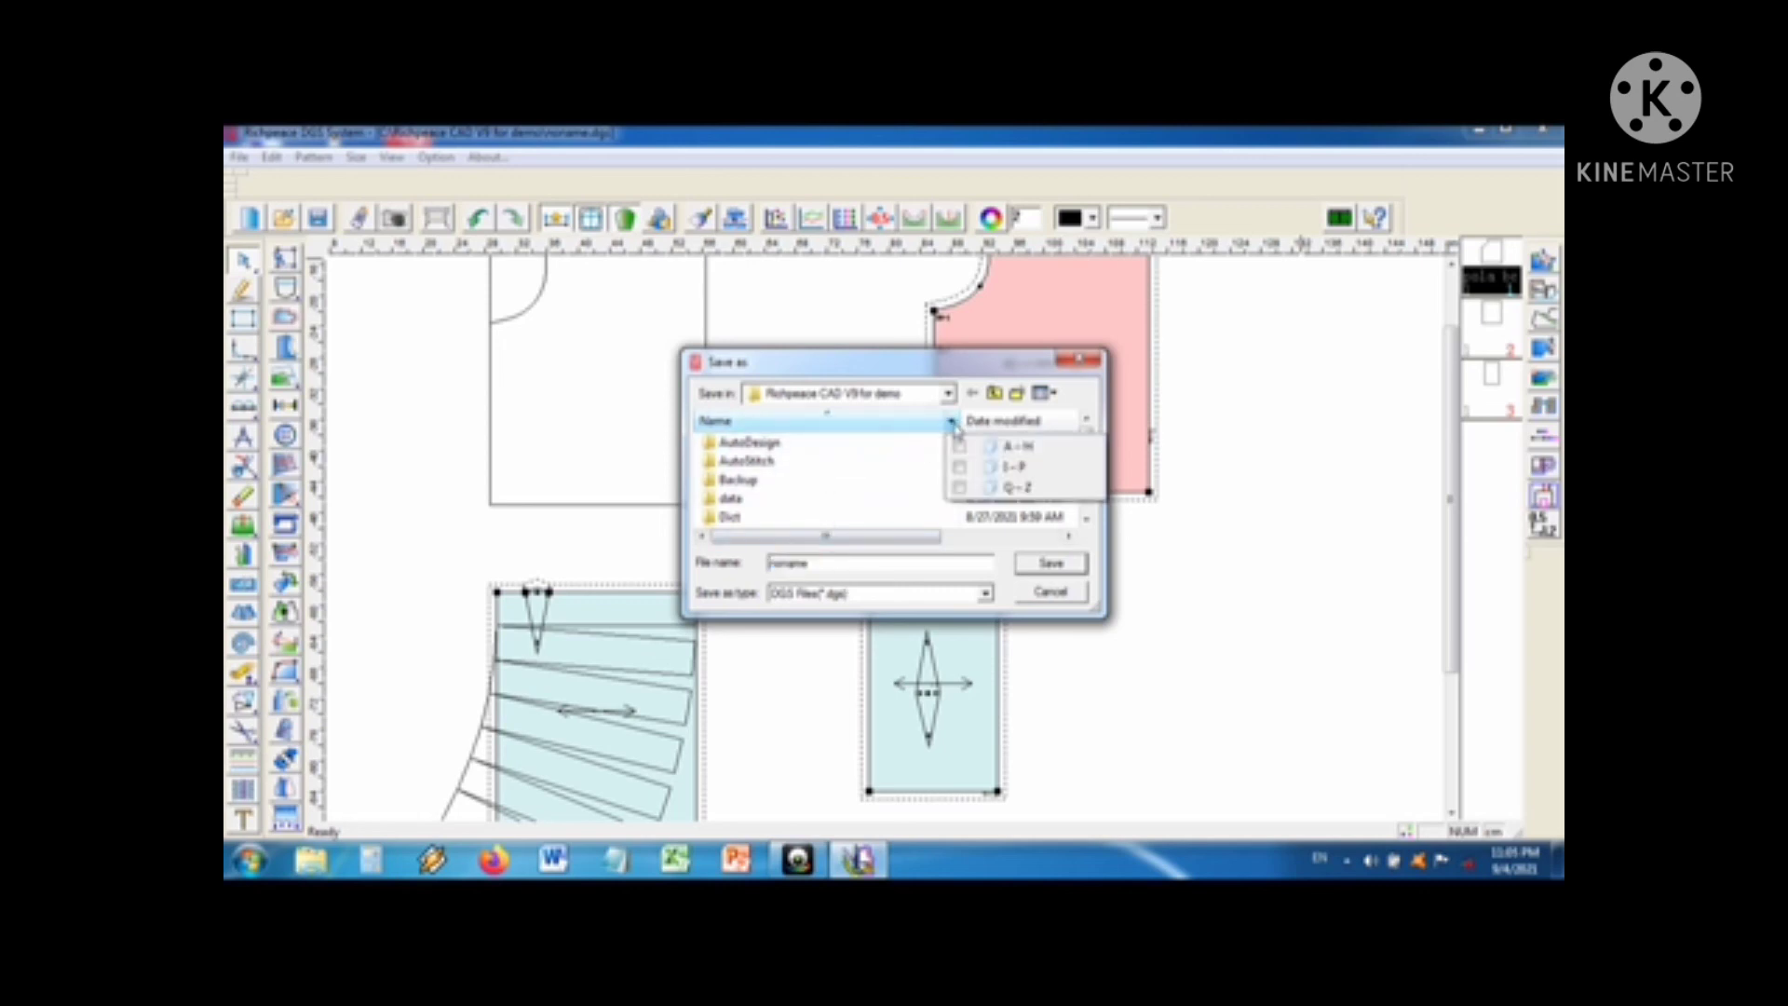
click(954, 427)
click(949, 394)
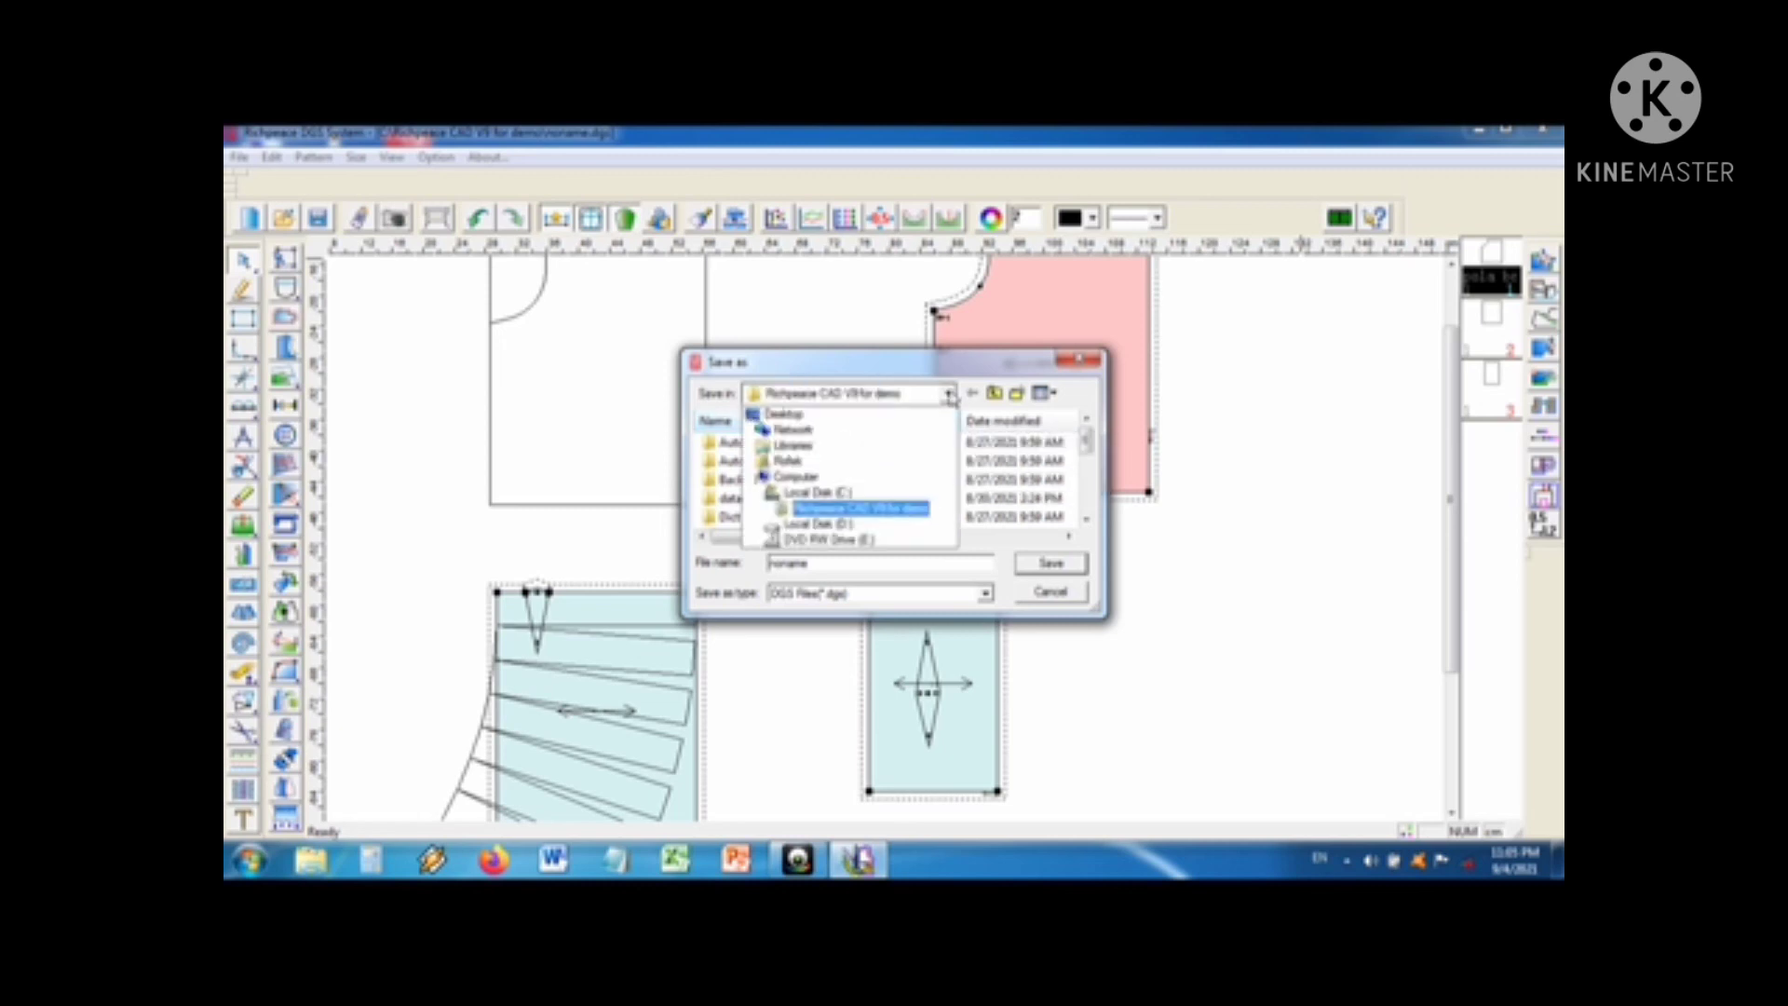
click(892, 508)
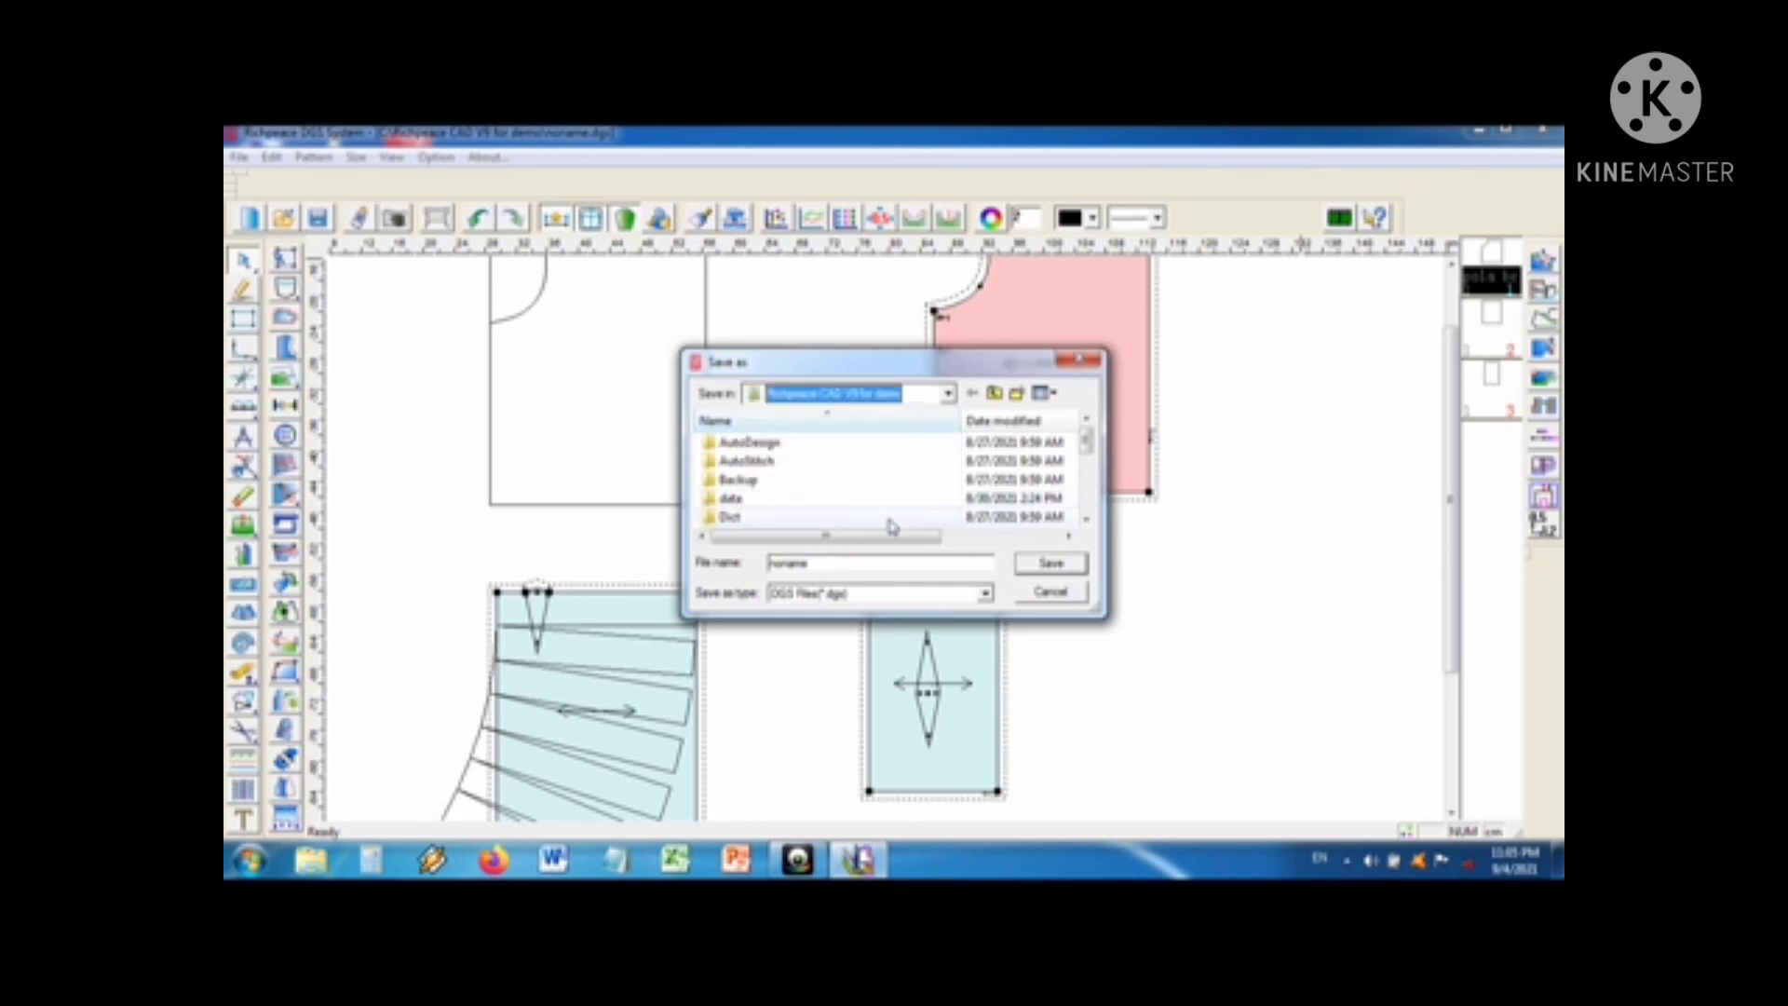
Step: Save the DGS file under the name praktek and close the program
click(864, 564)
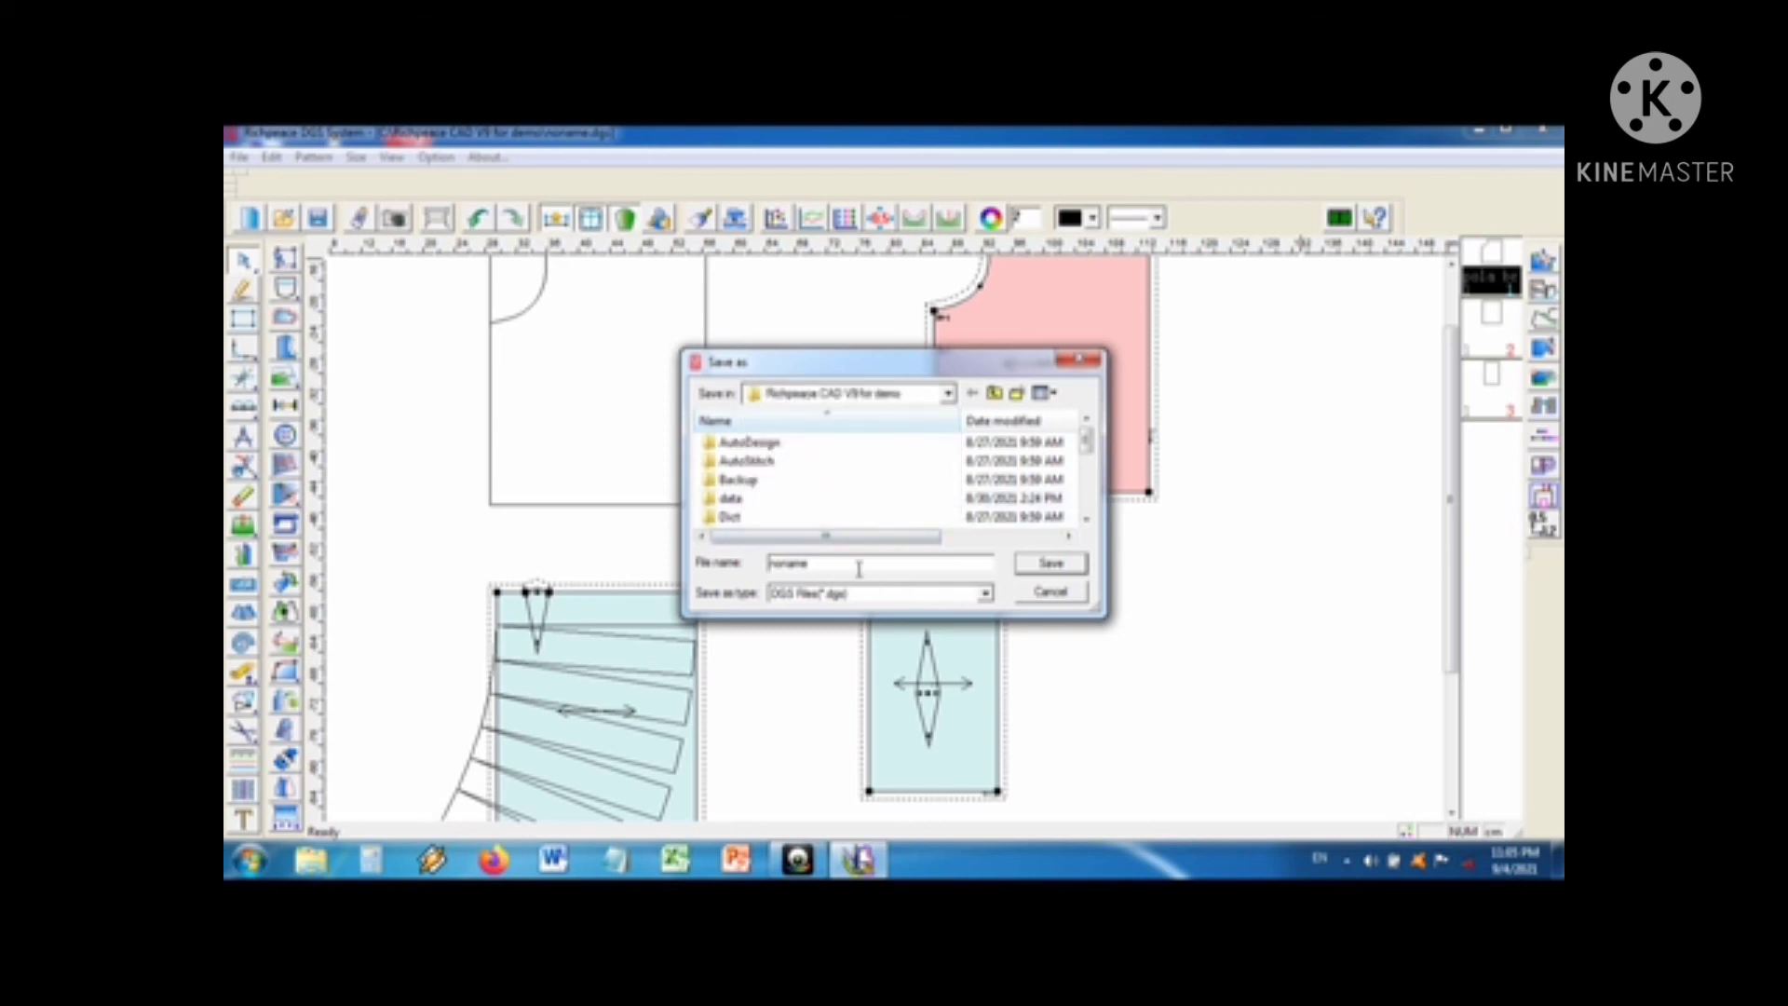
key(BackSpace)
key(BackSpace)
key(BackSpace)
key(BackSpace)
key(BackSpace)
key(BackSpace)
text(ja)
click(1051, 564)
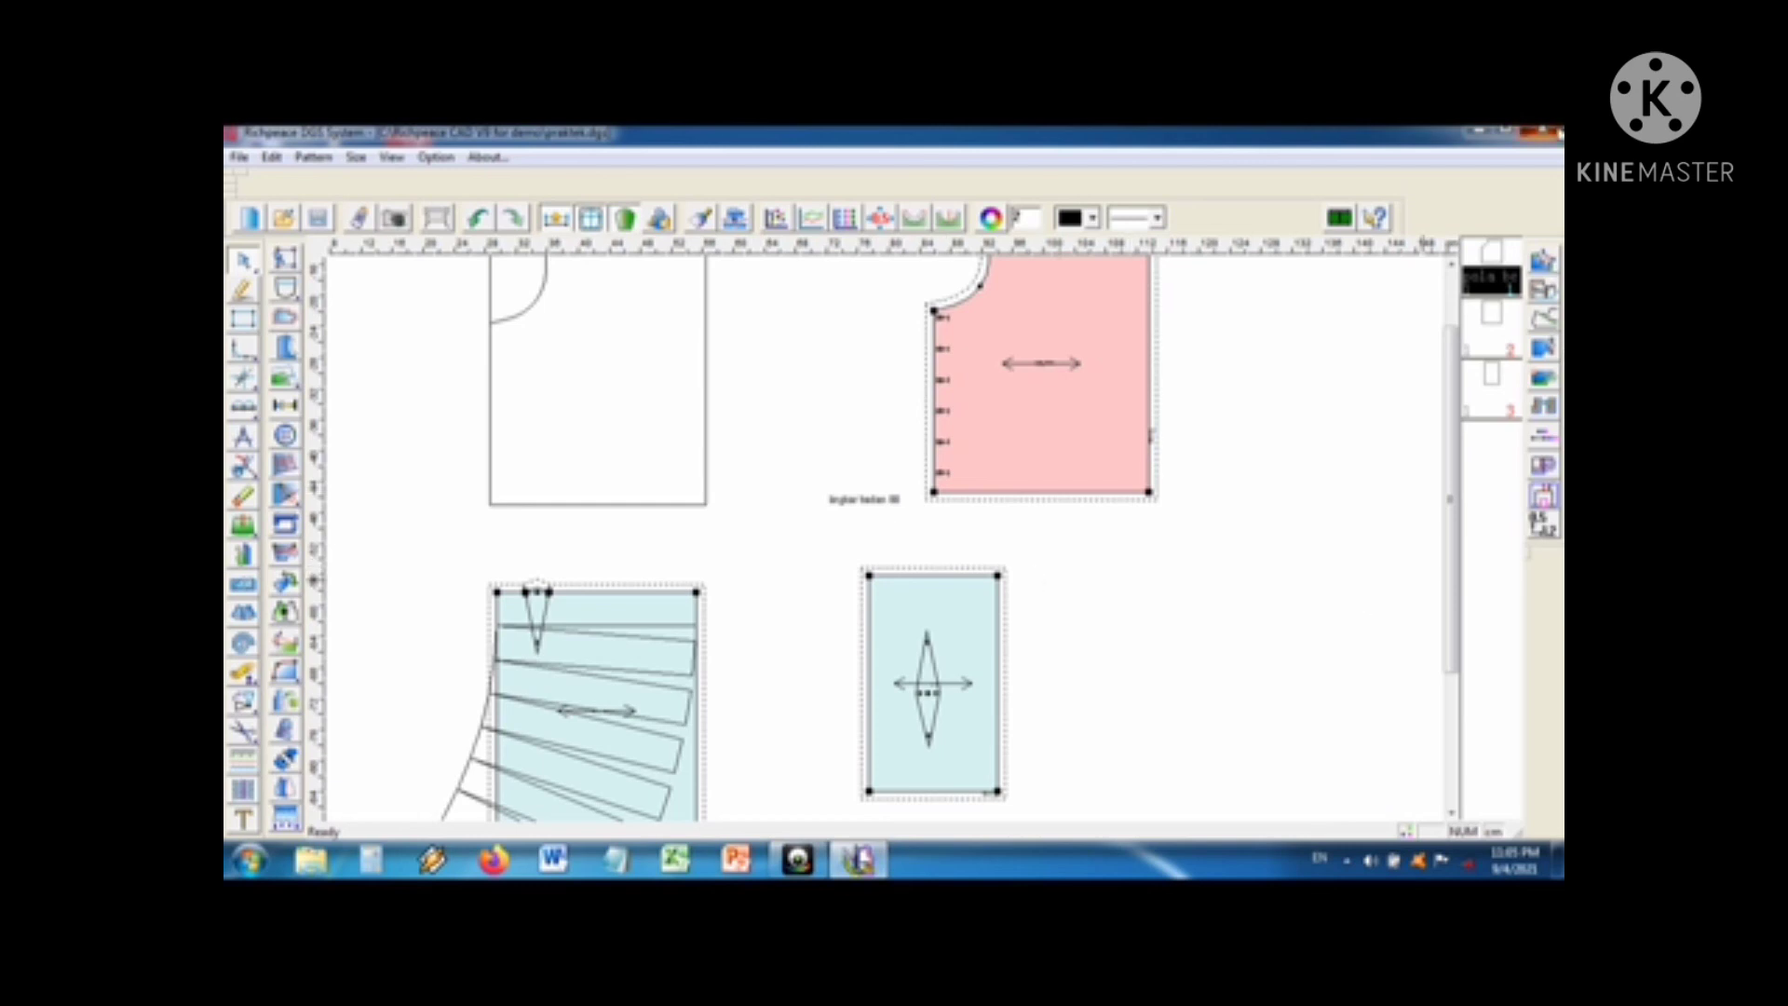
click(1548, 133)
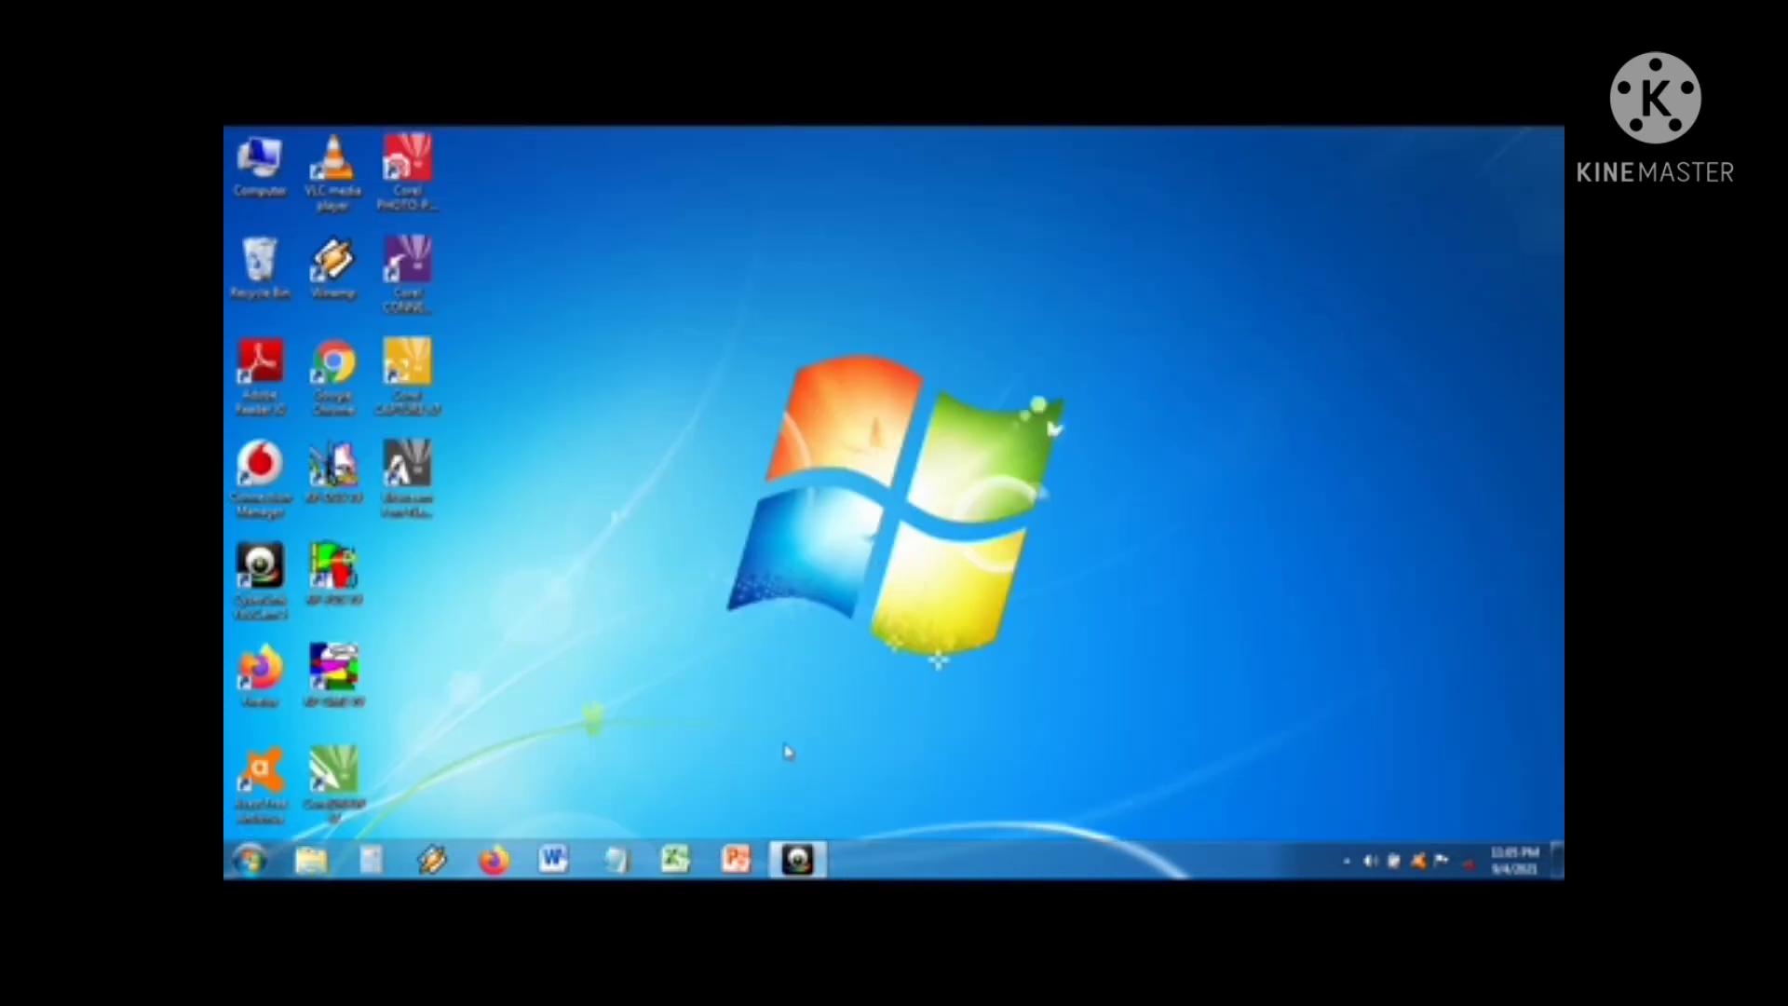
click(798, 858)
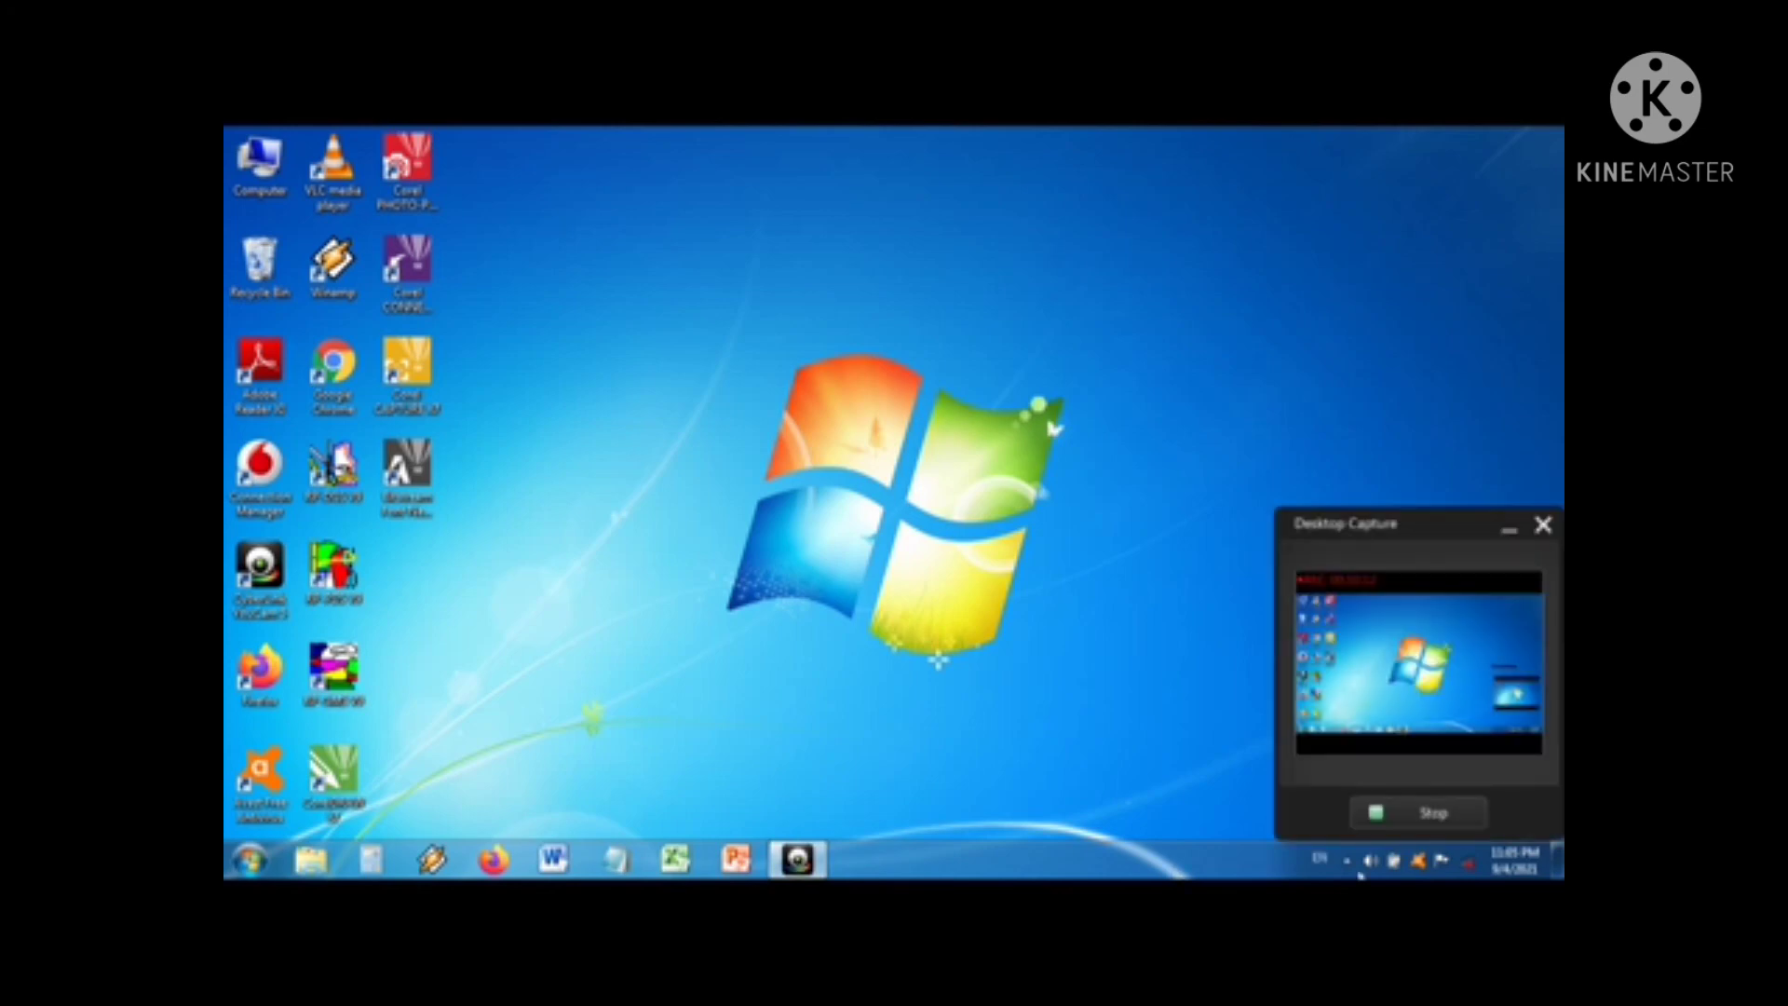